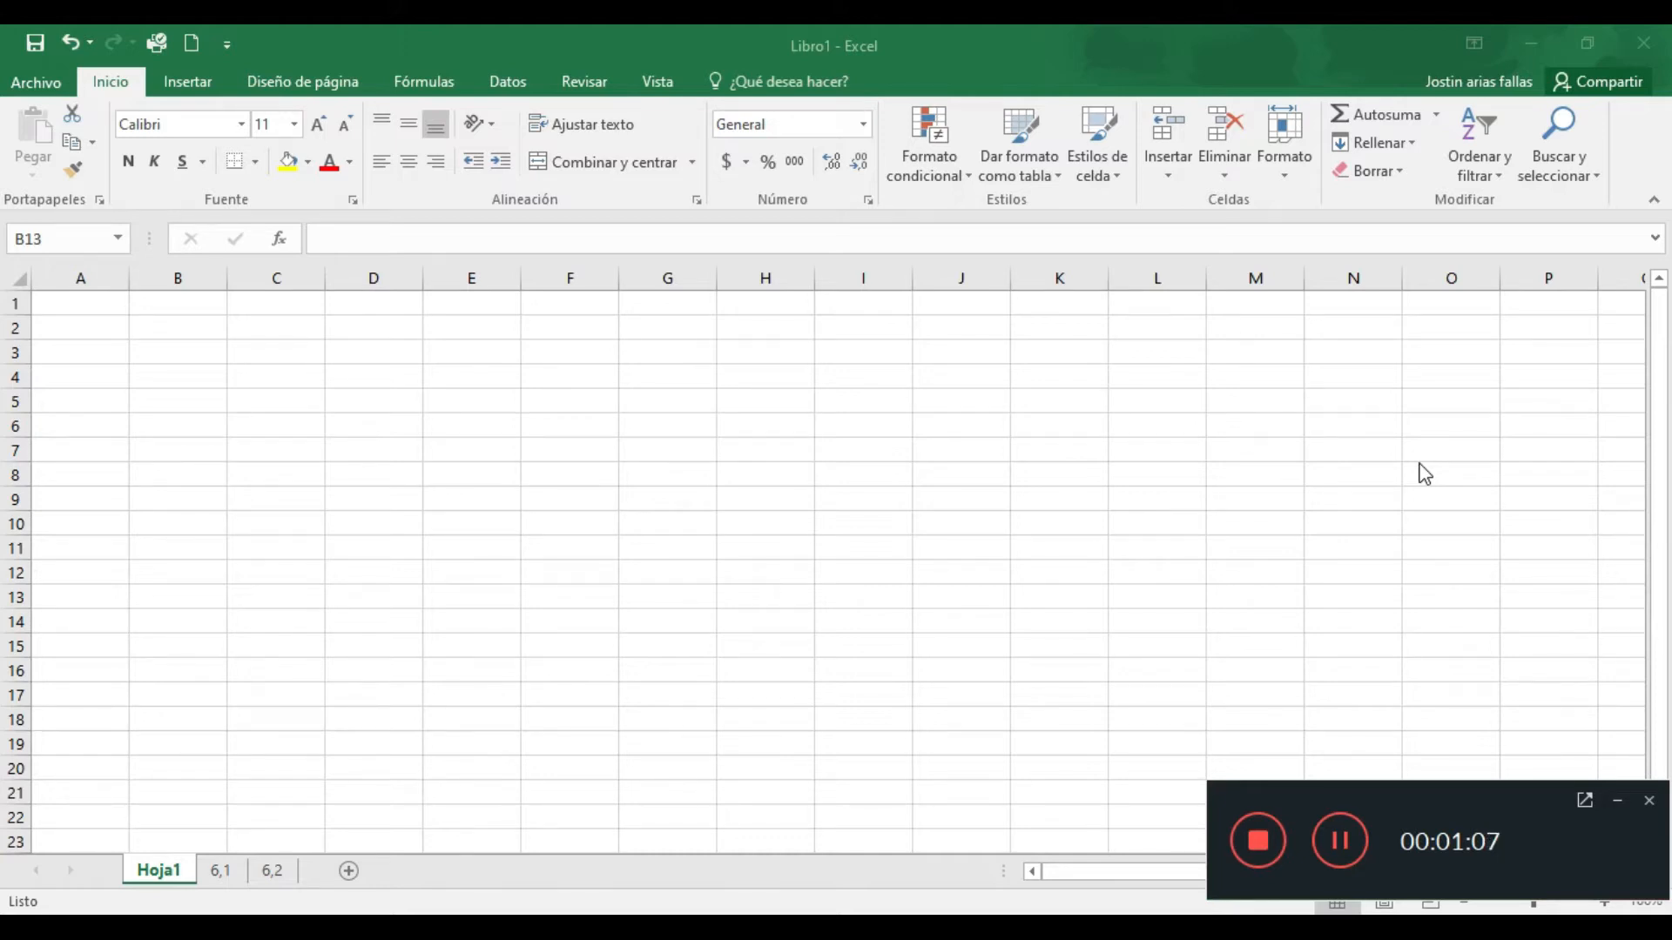
left_click(261, 340)
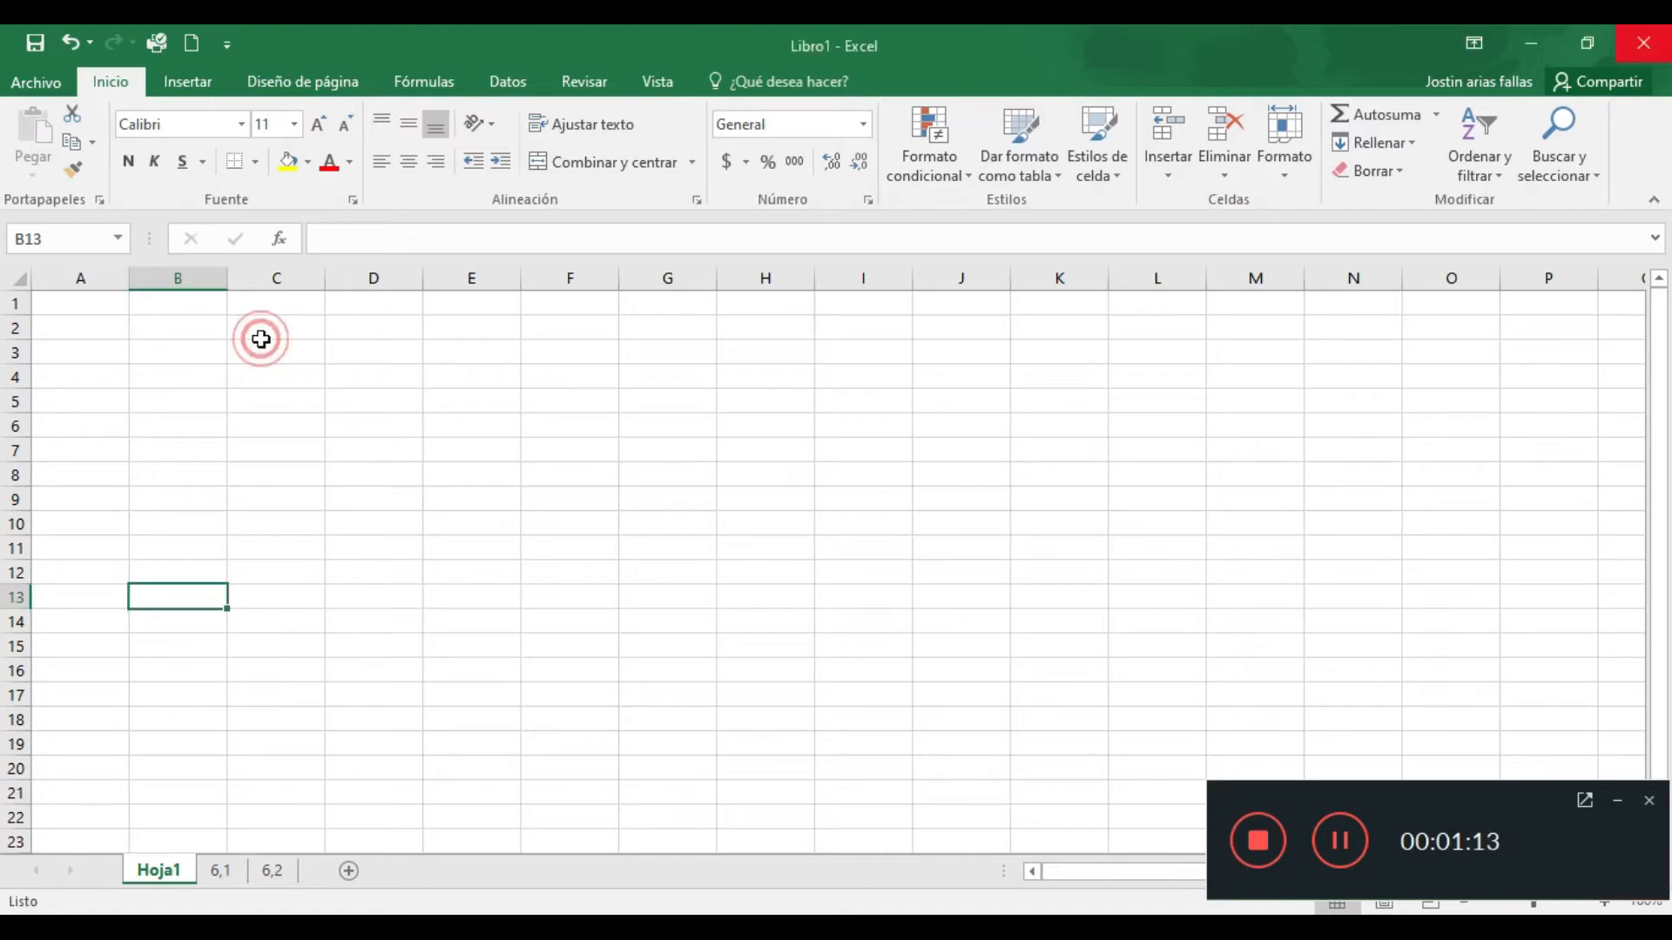
left_click(315, 348)
left_click(113, 310)
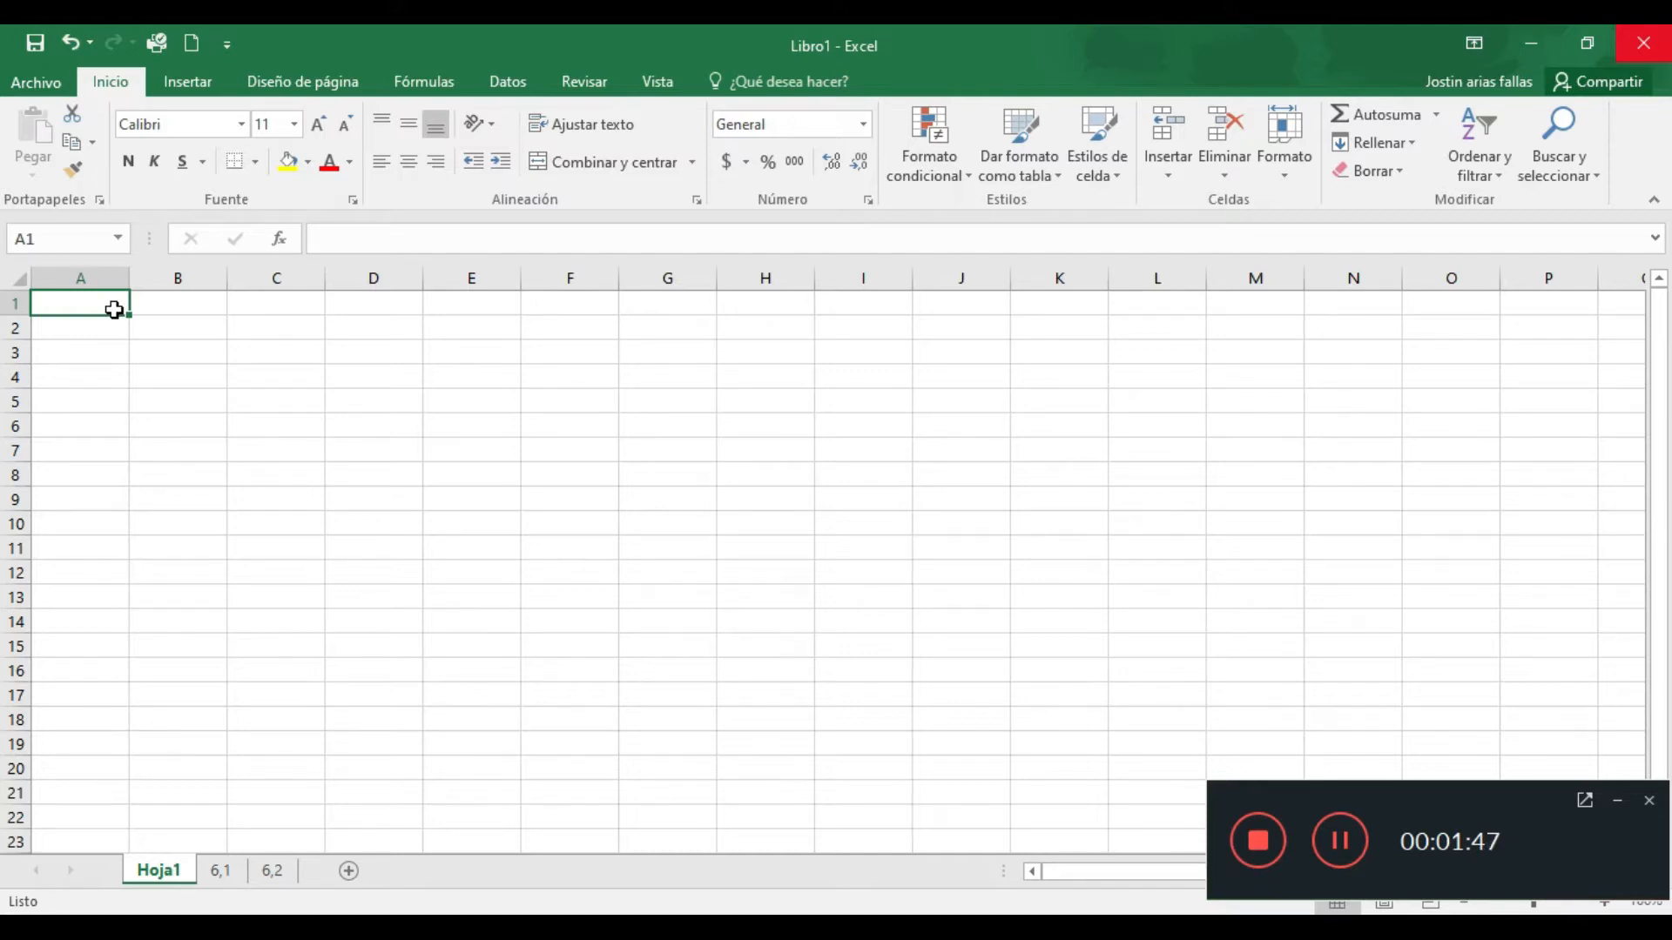
left_click(161, 328)
left_click(344, 364)
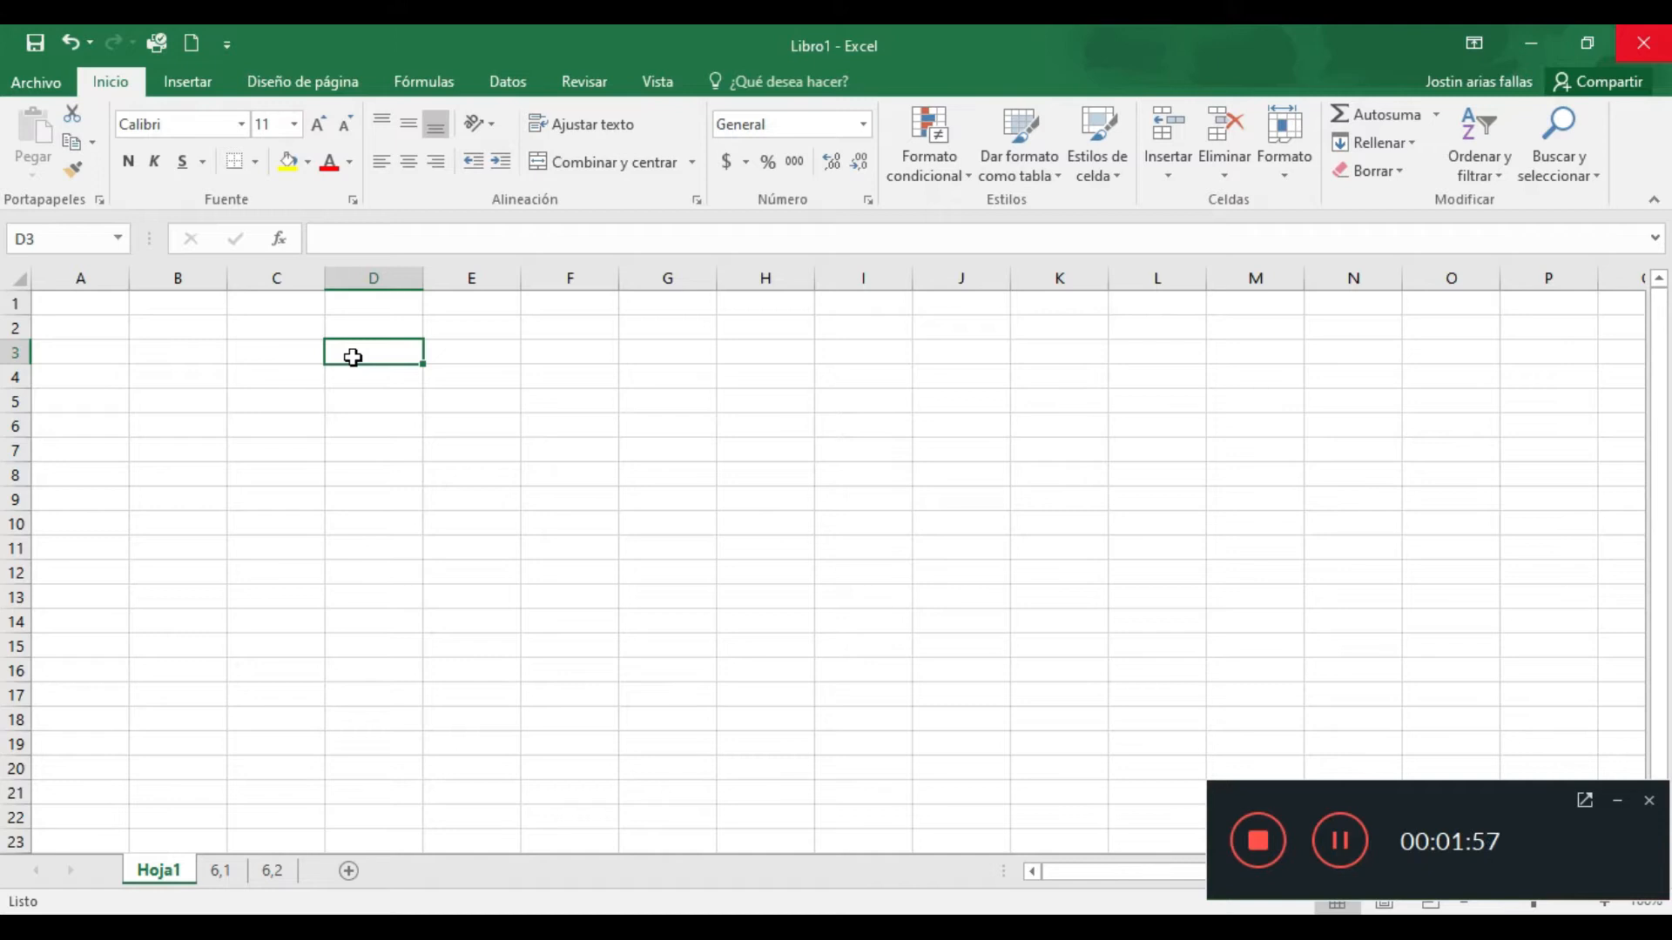
left_click(365, 355)
left_click(150, 364)
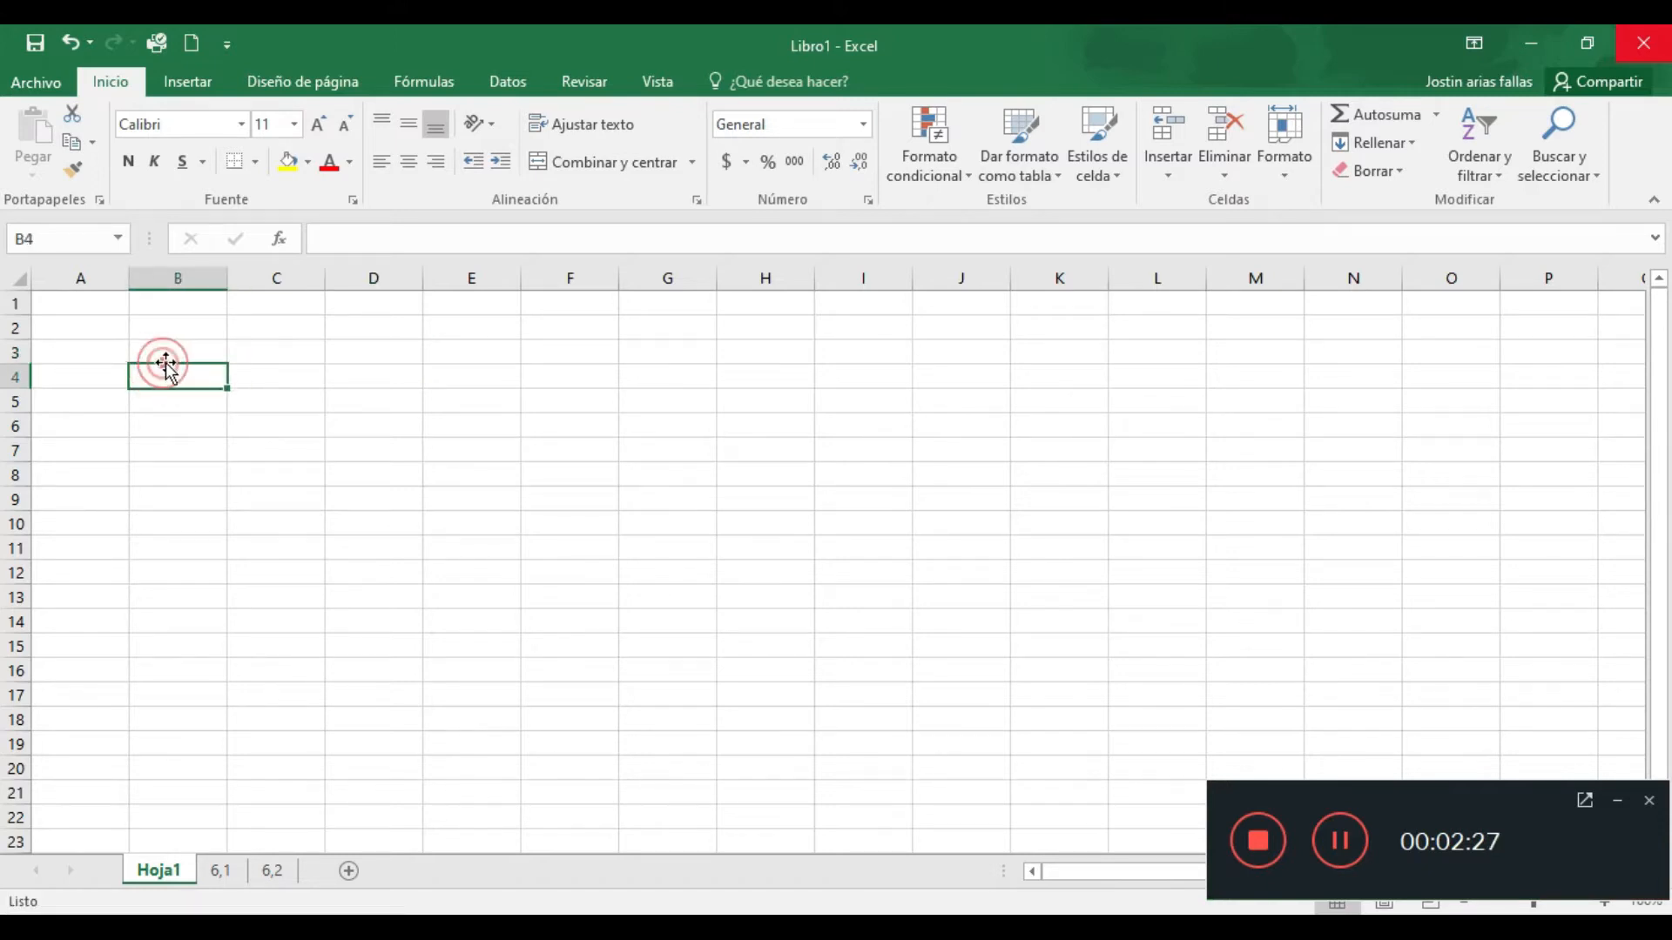
Enter the numbers 1, 2 and 3 in cells B3, B4 and B5
double_click(179, 358)
type("2")
left_click(187, 356)
type("1")
key("Return")
key("Right")
key("Down")
key("Left")
type("3")
Start a formula in cell E4 and insert the SUMA function from the suggested functions
key("Right")
key("Up")
key("Right")
key("Right")
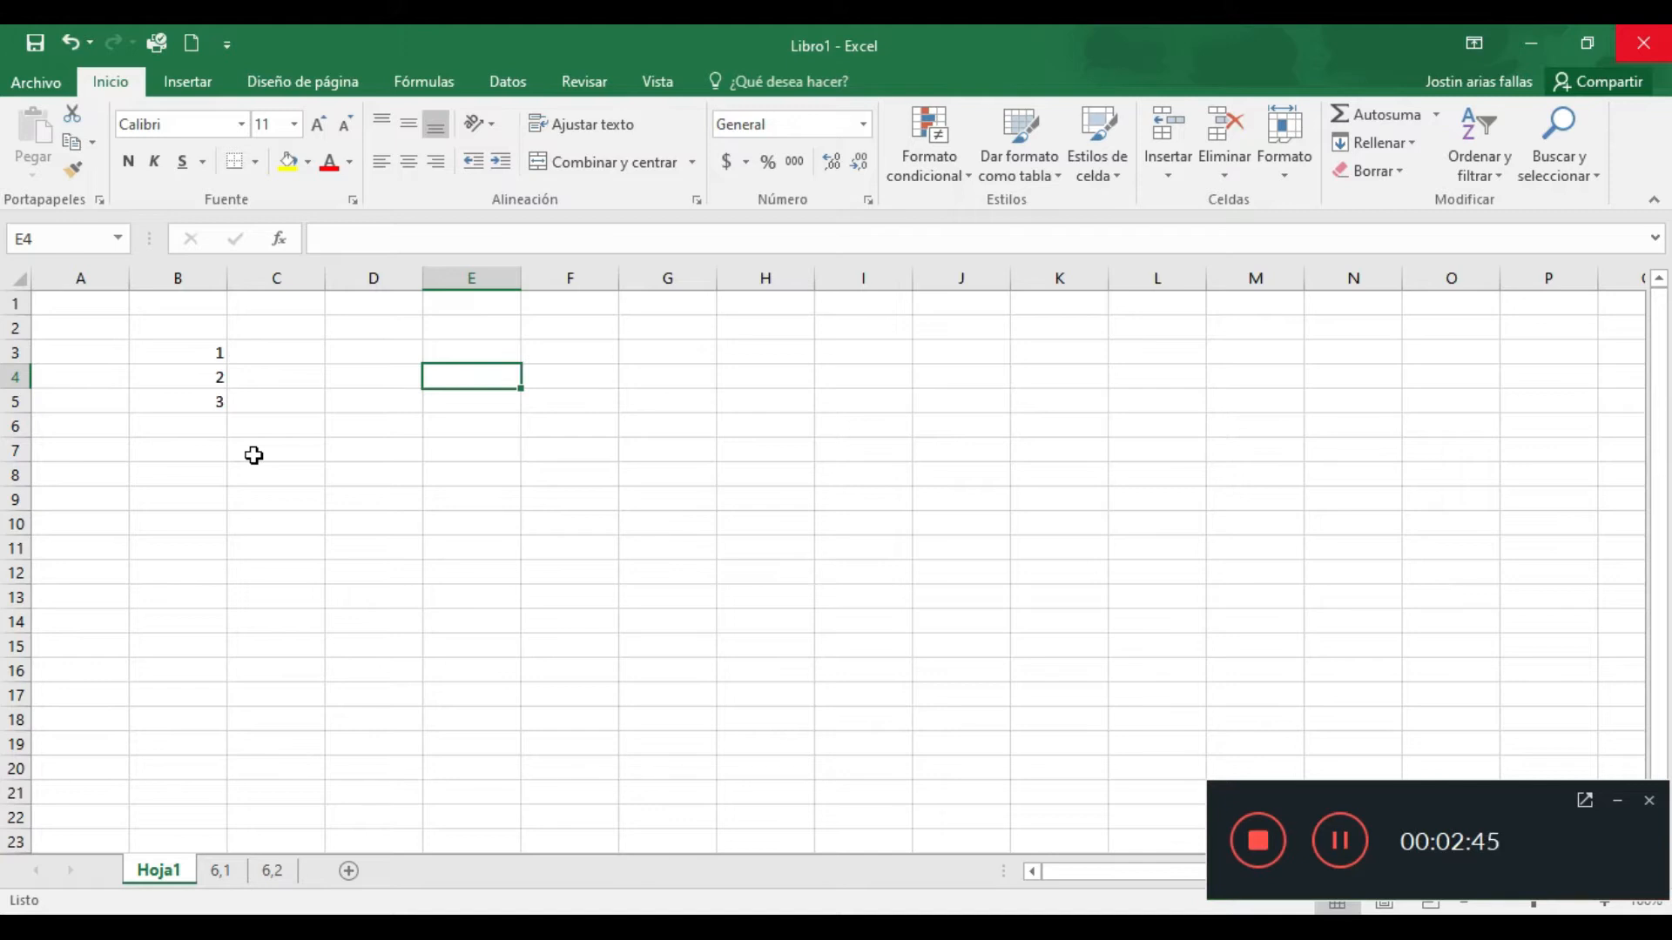
type("=")
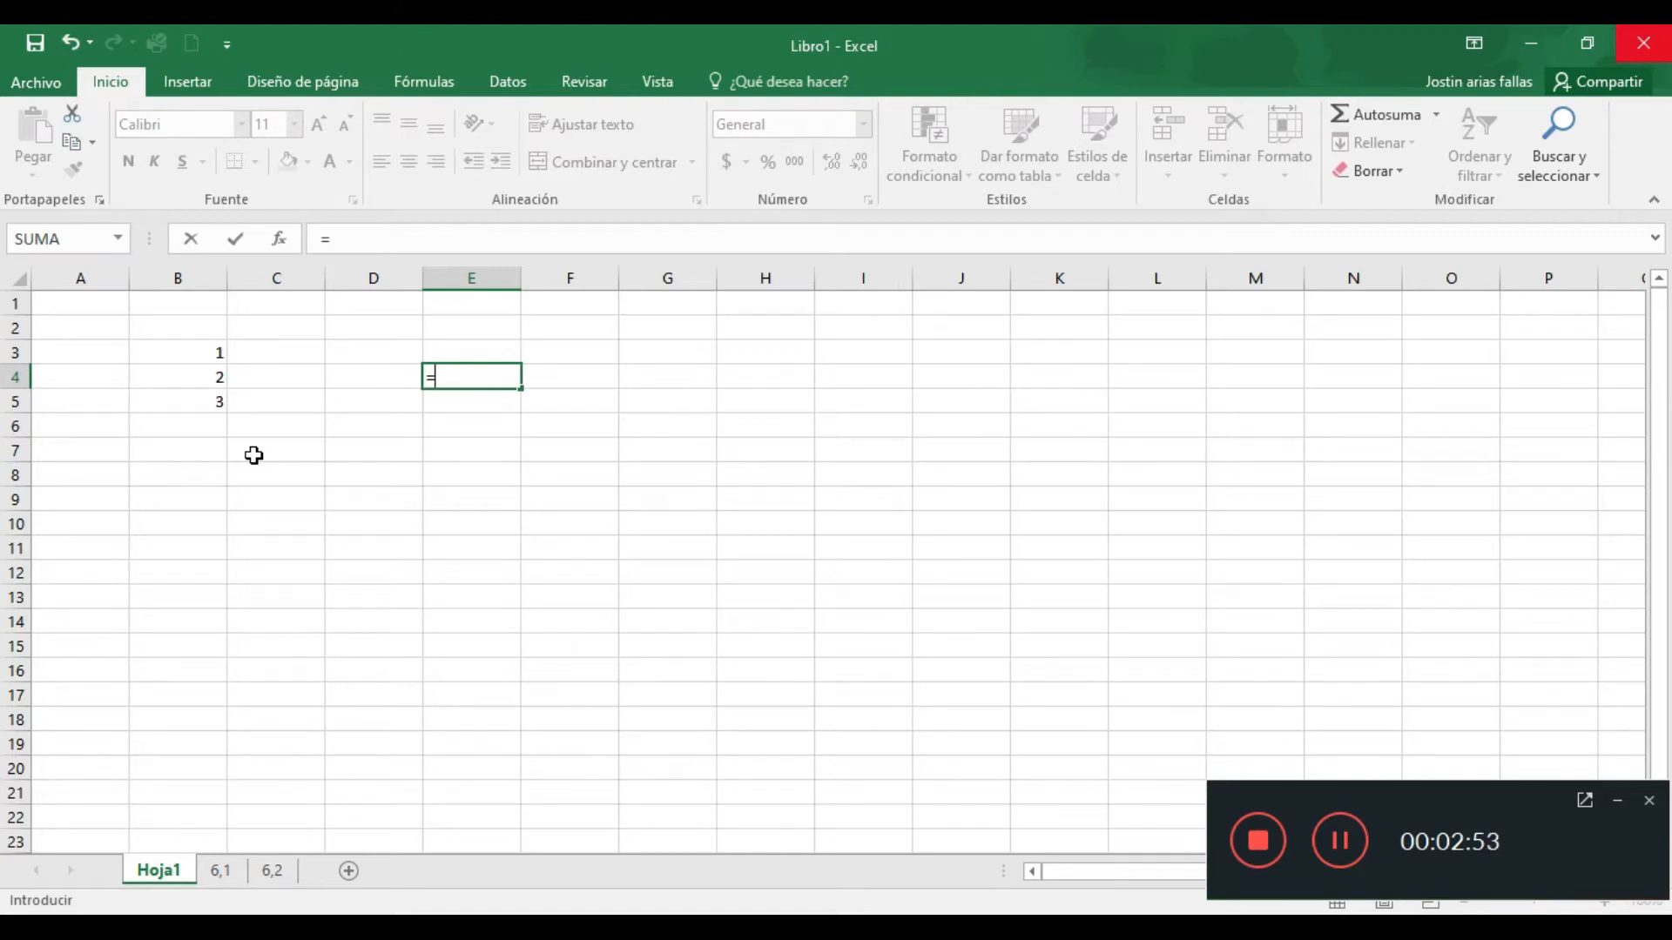
type("s")
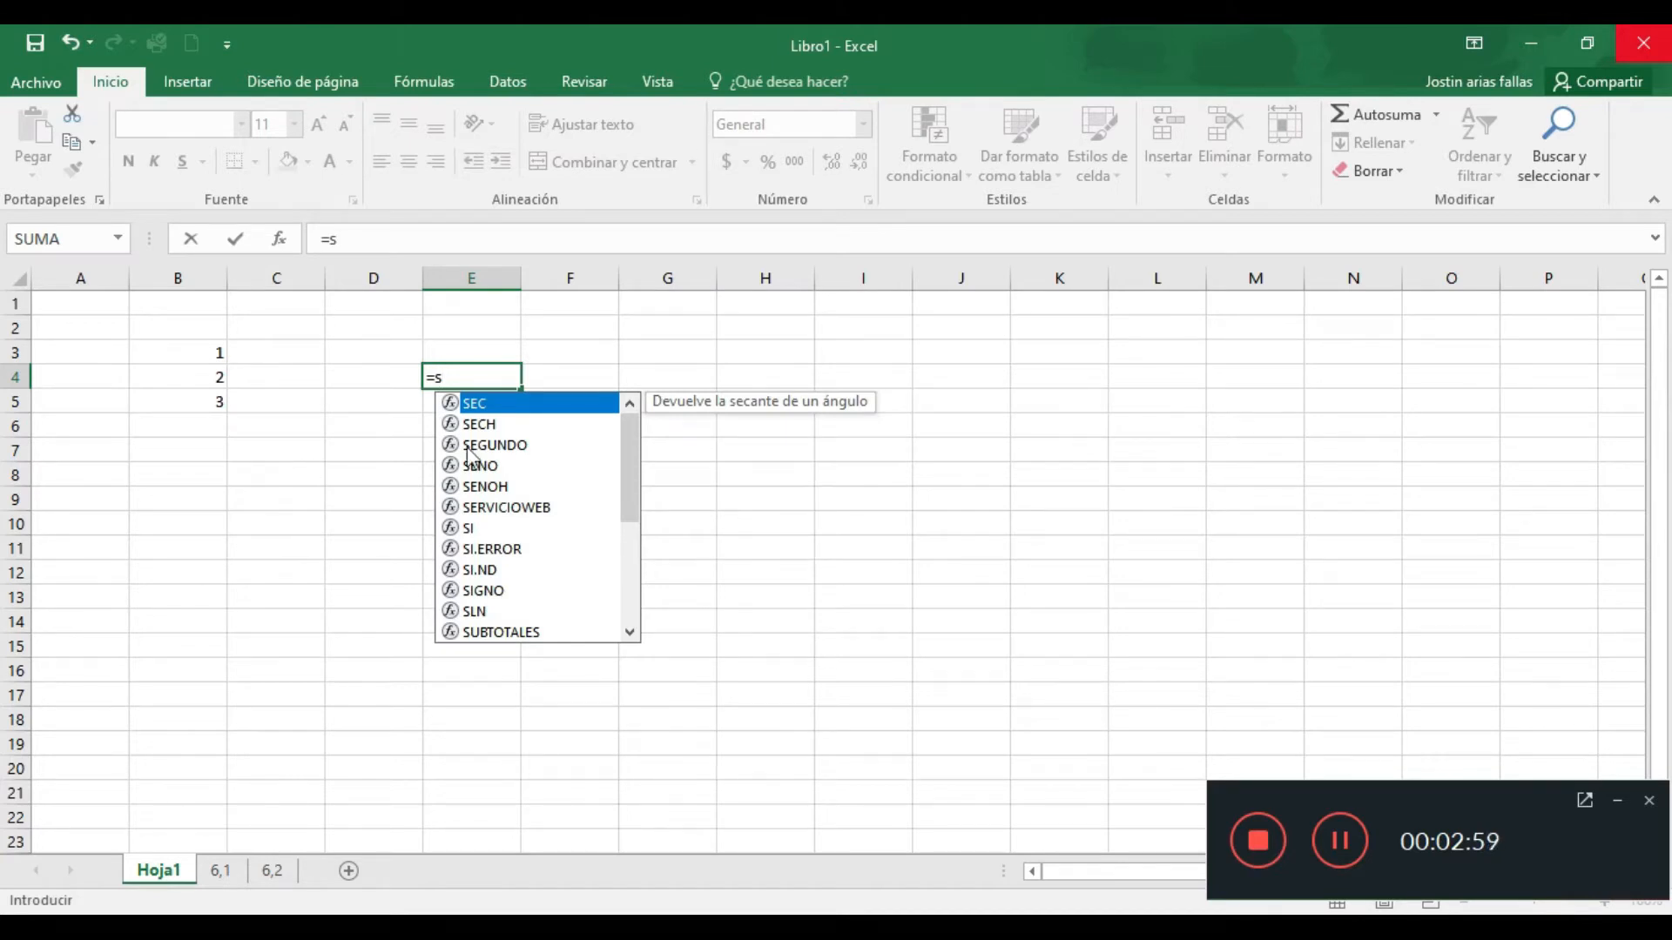
scroll(543, 444, "down", 1)
scroll(540, 434, "up", 1)
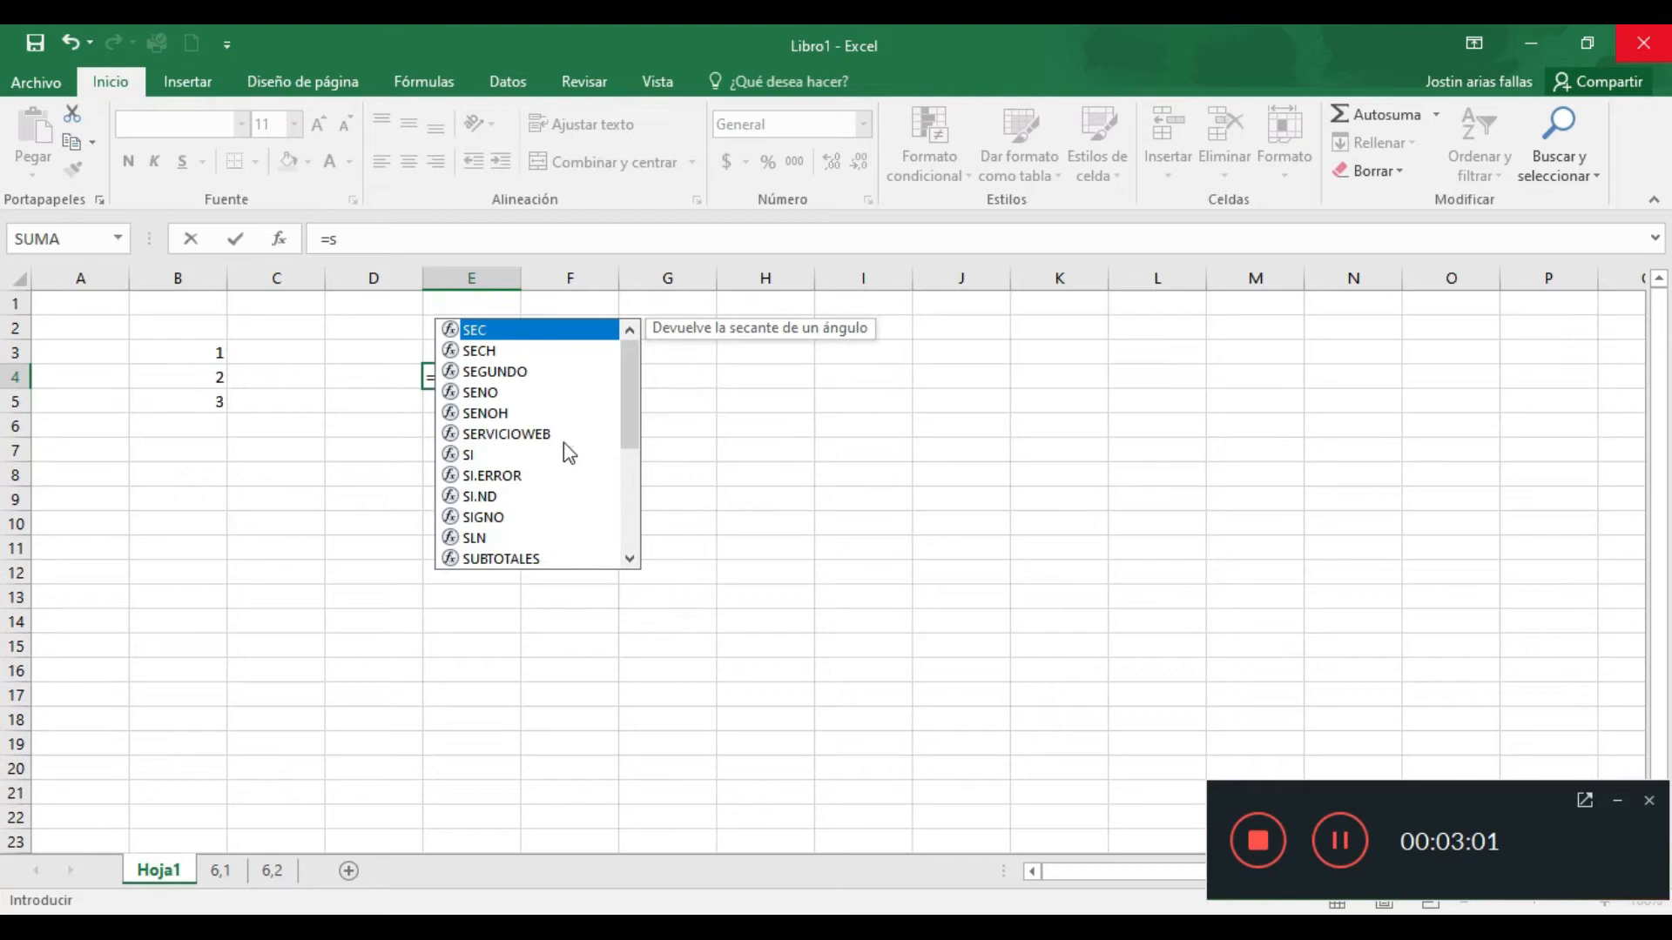
scroll(714, 414, "down", 1)
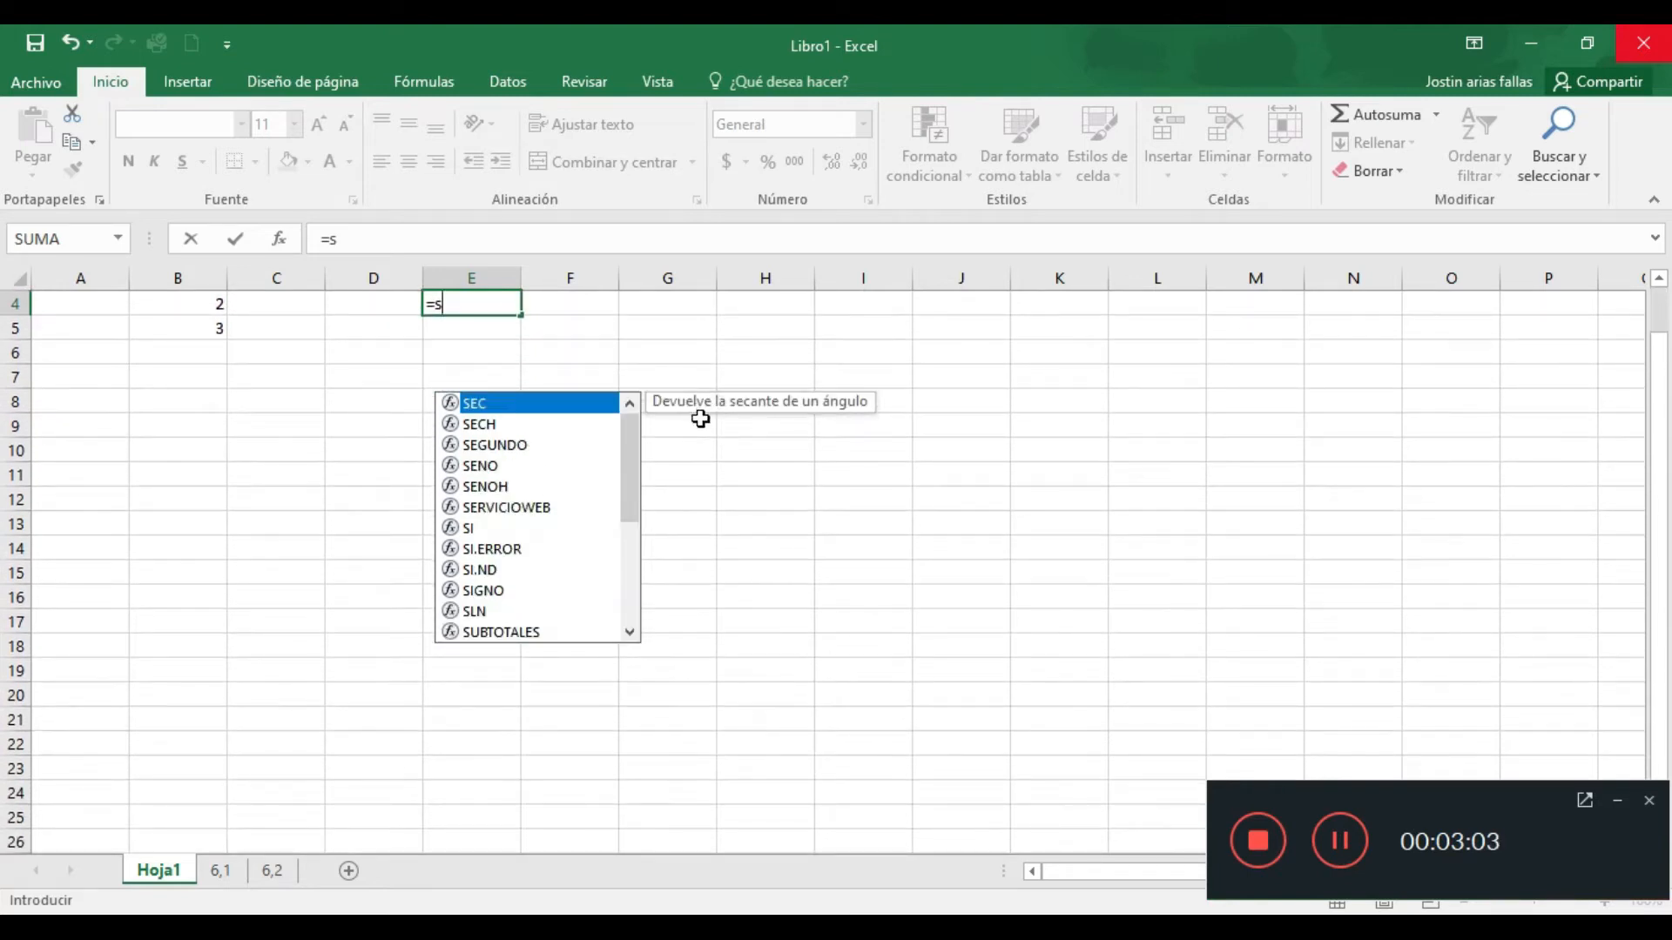
scroll(695, 453, "up", 1)
left_click_drag(629, 396, 640, 516)
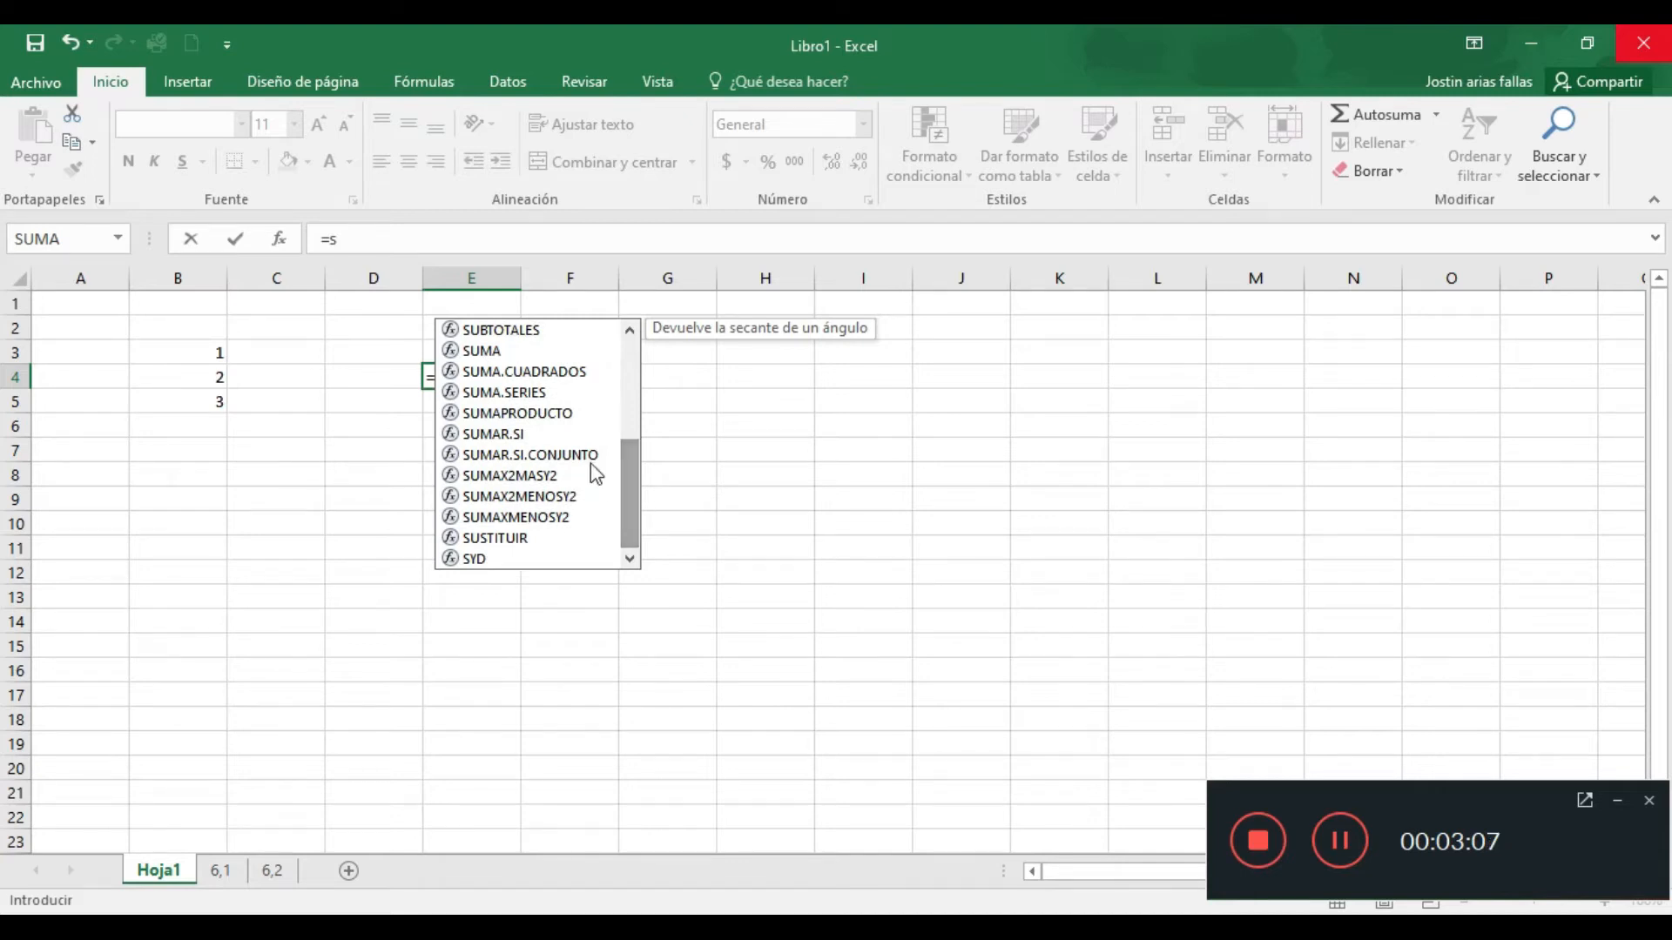
double_click(488, 352)
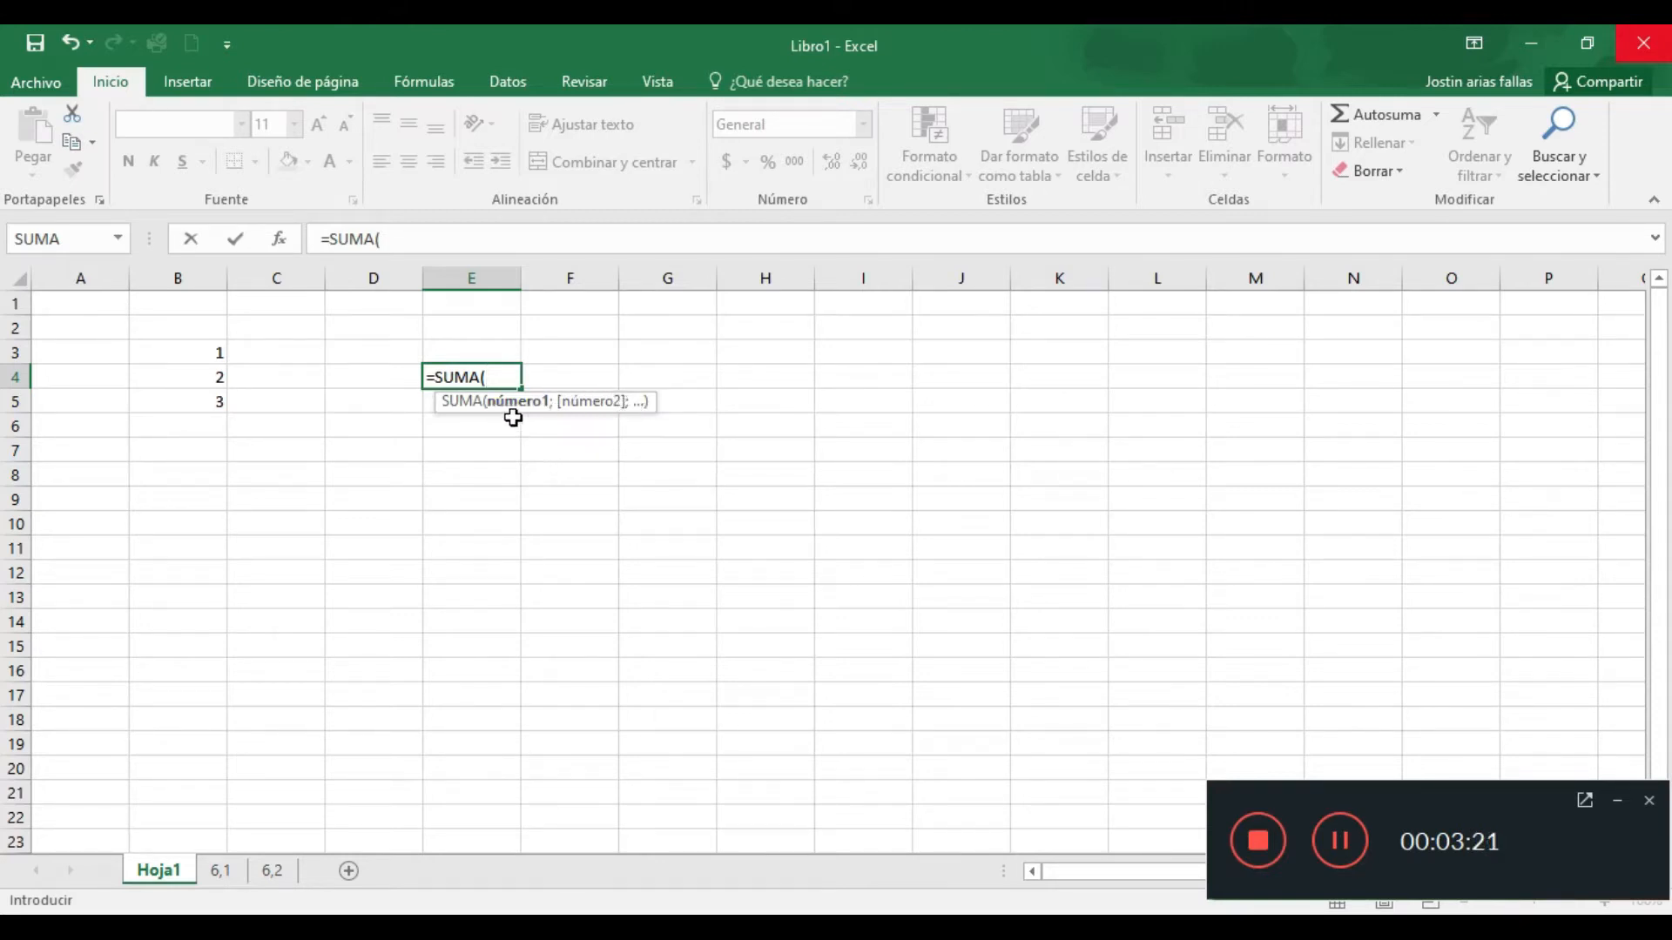
Complete the E4 formula with the individual cell references as =SUMA(B3;B4;B5)
left_click(160, 355)
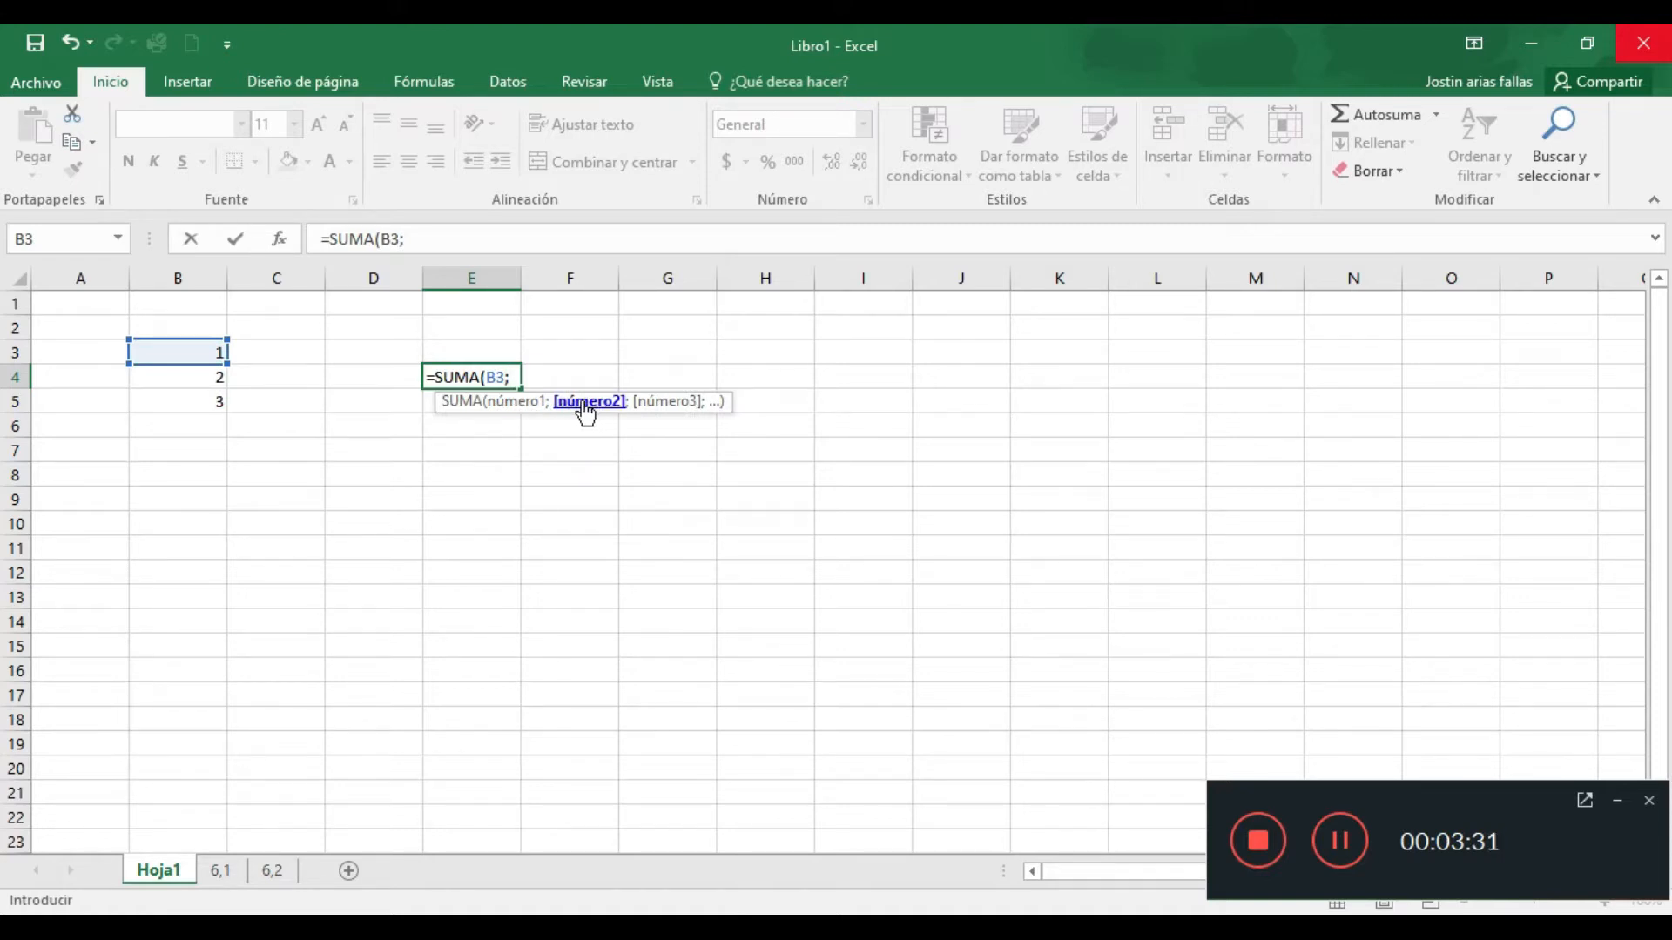
left_click(192, 374)
type(";")
left_click(173, 402)
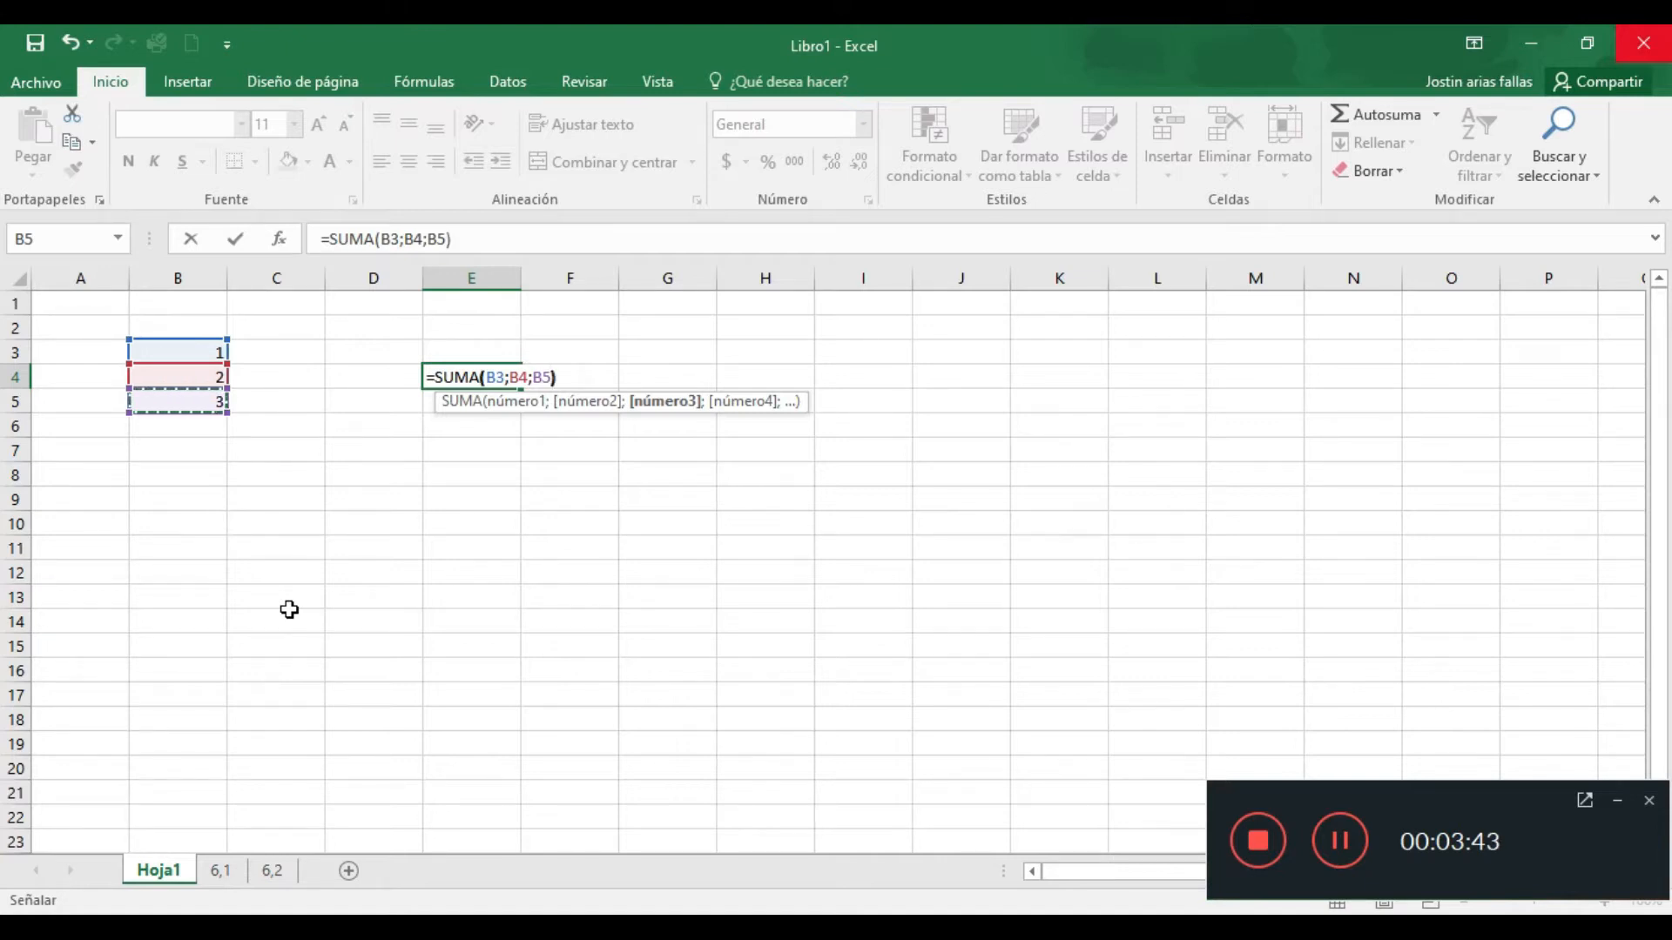
type(")")
key("Return")
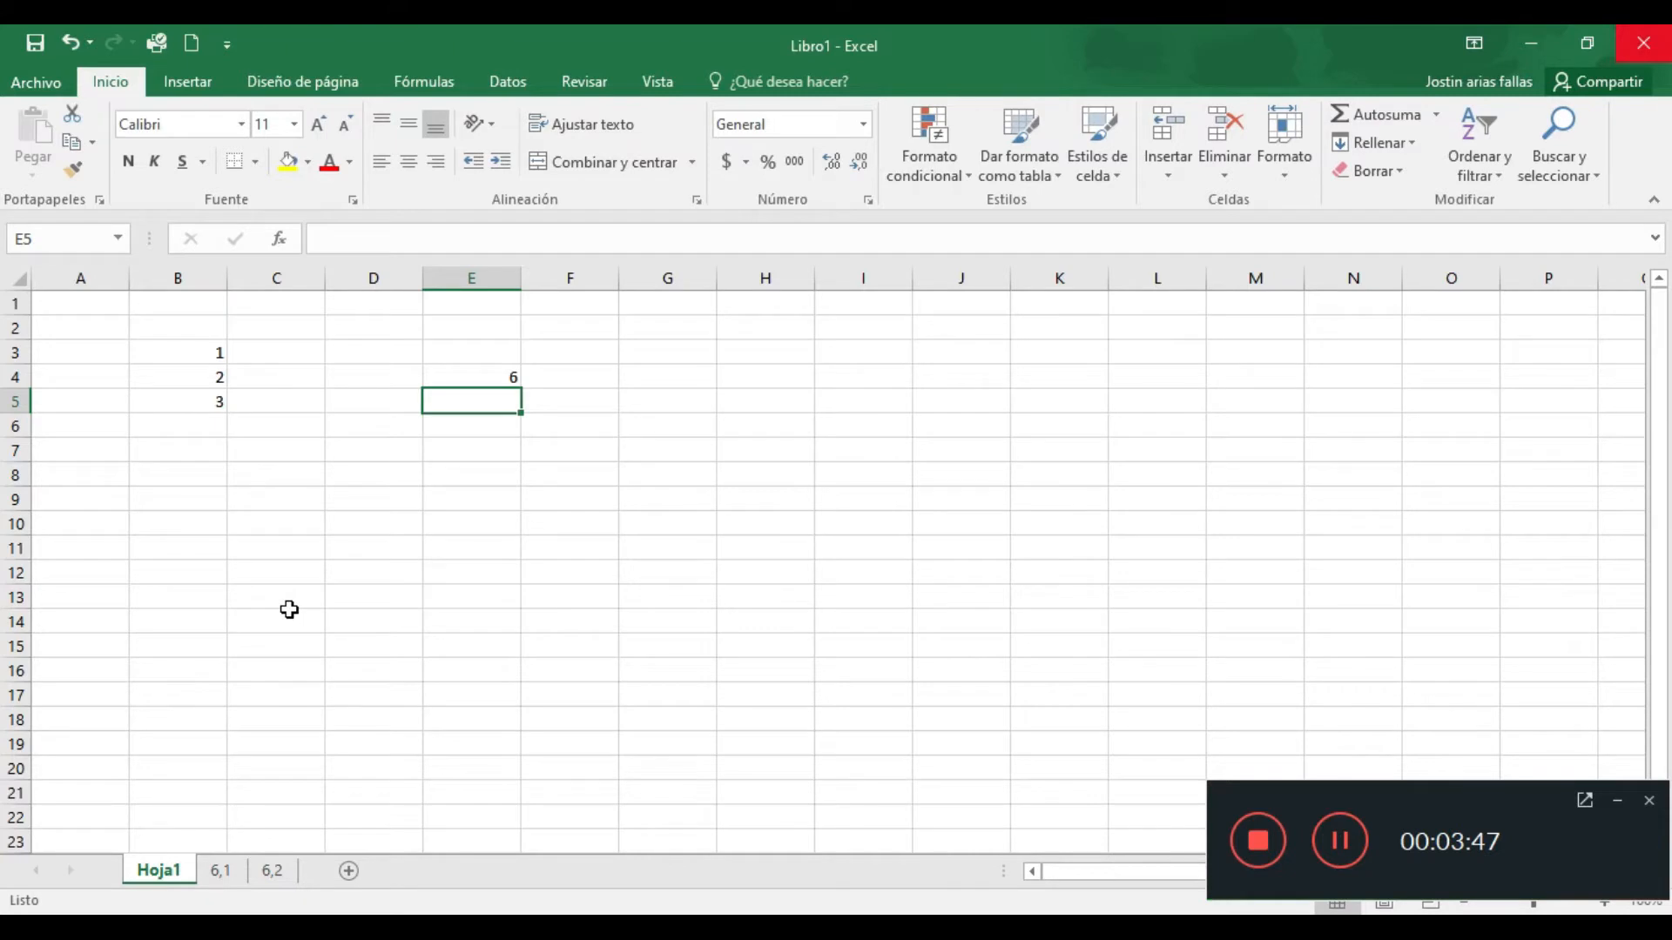
Set cell B3 to 50000 to test the sum in E4
left_click(202, 350)
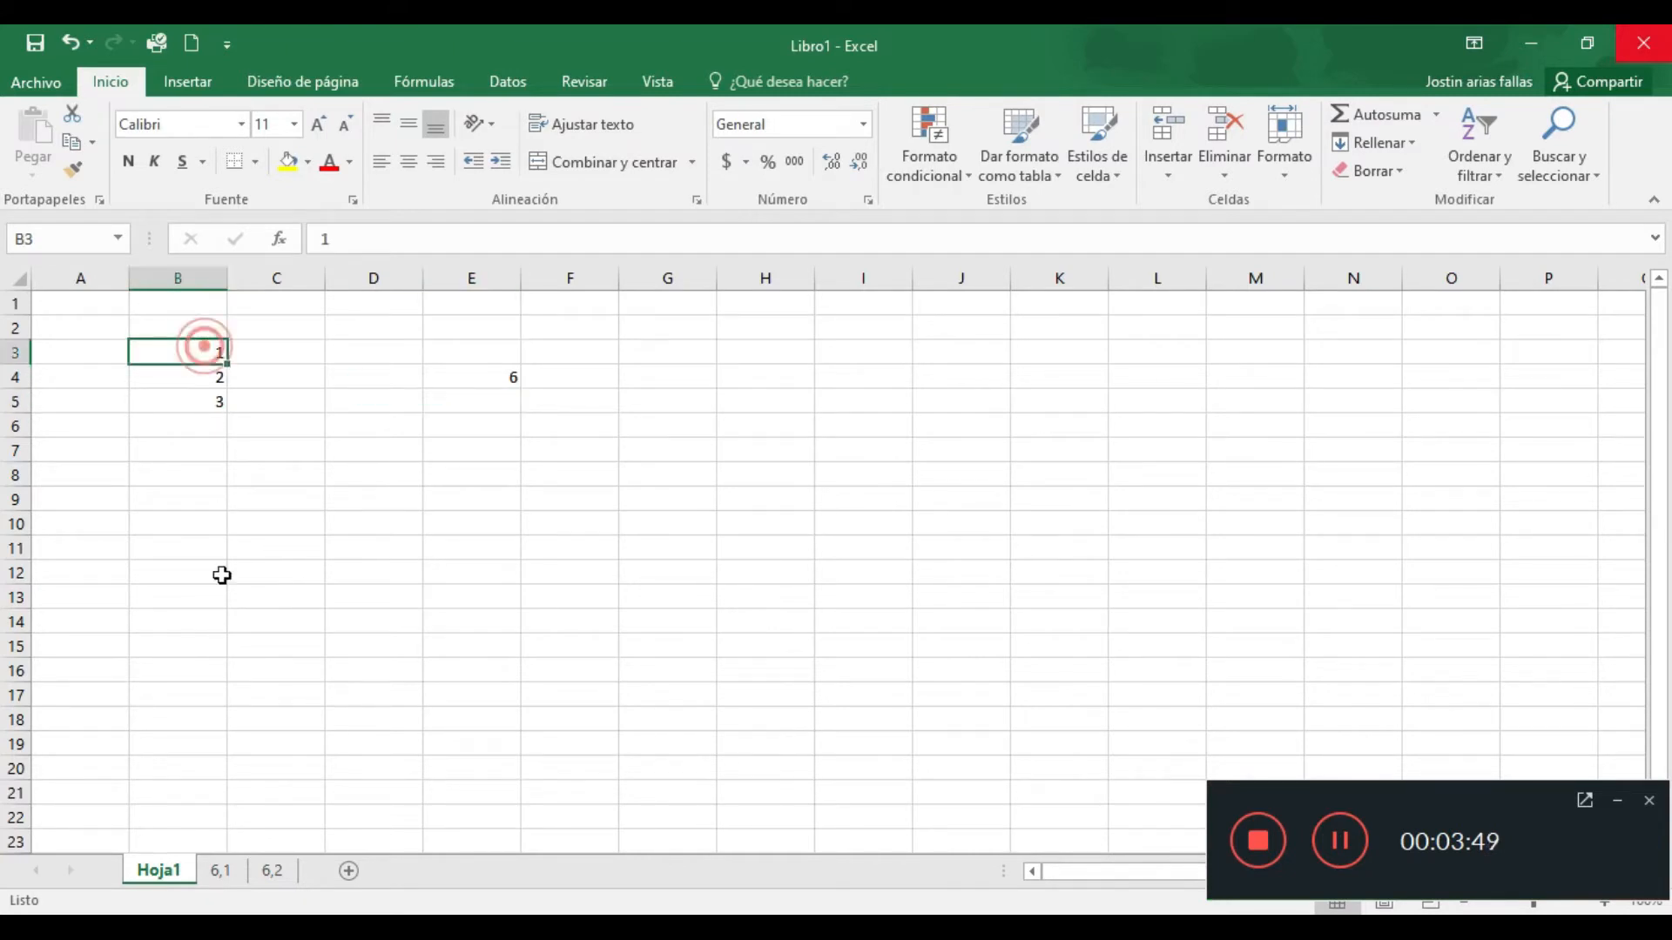
type("50000")
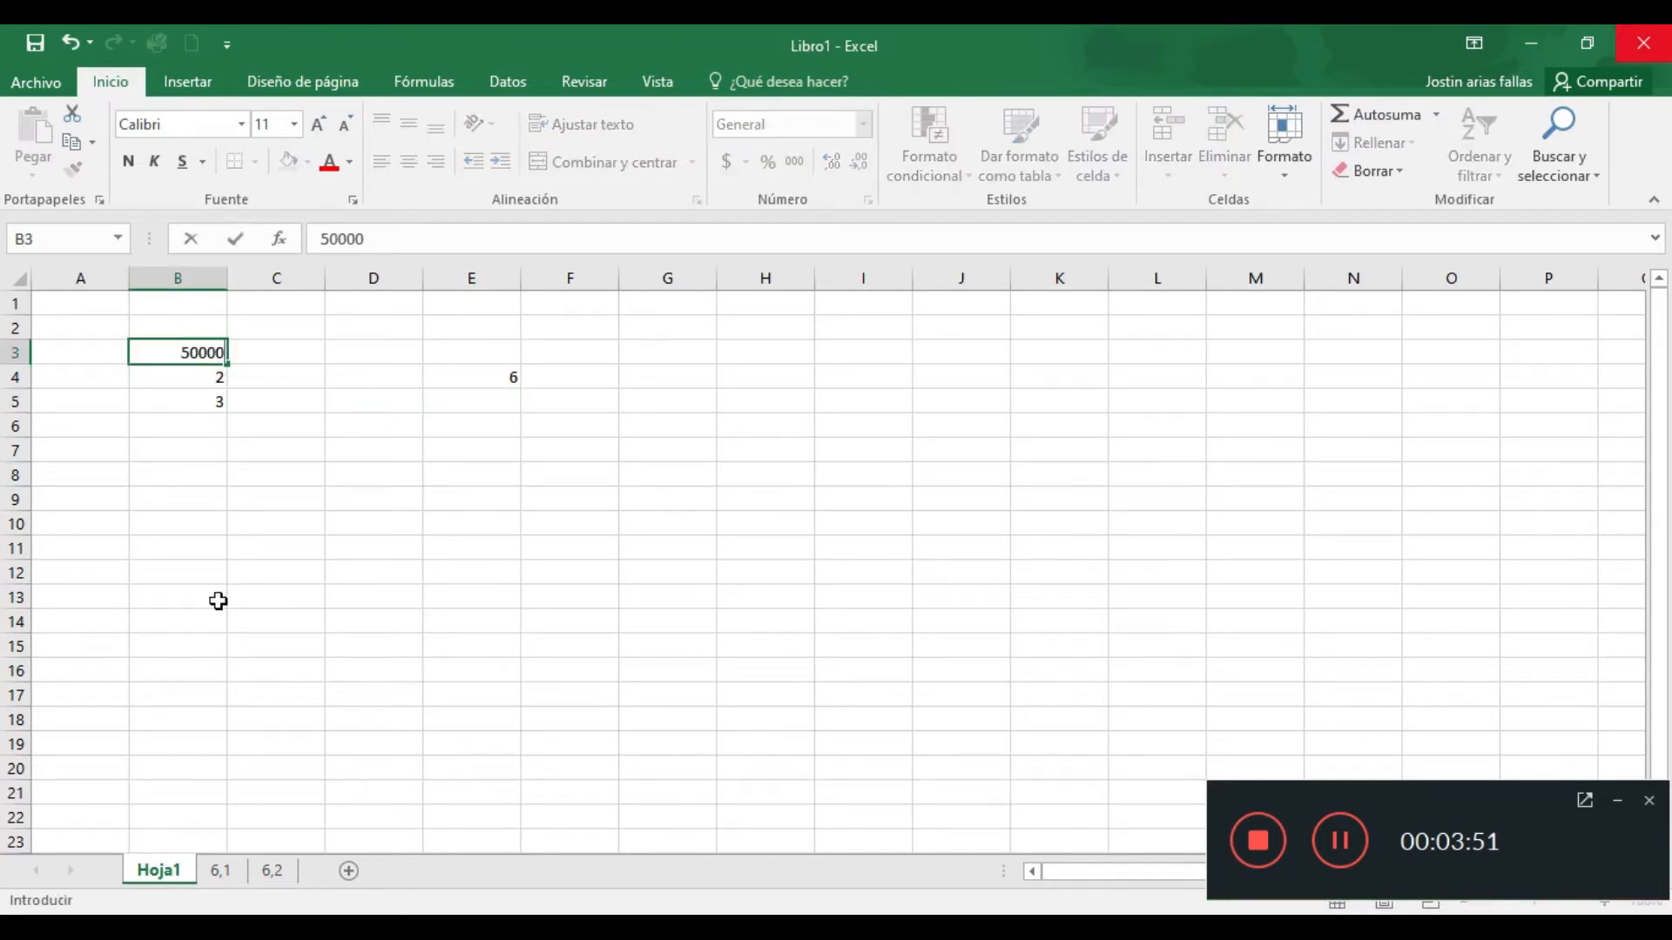
key("Return")
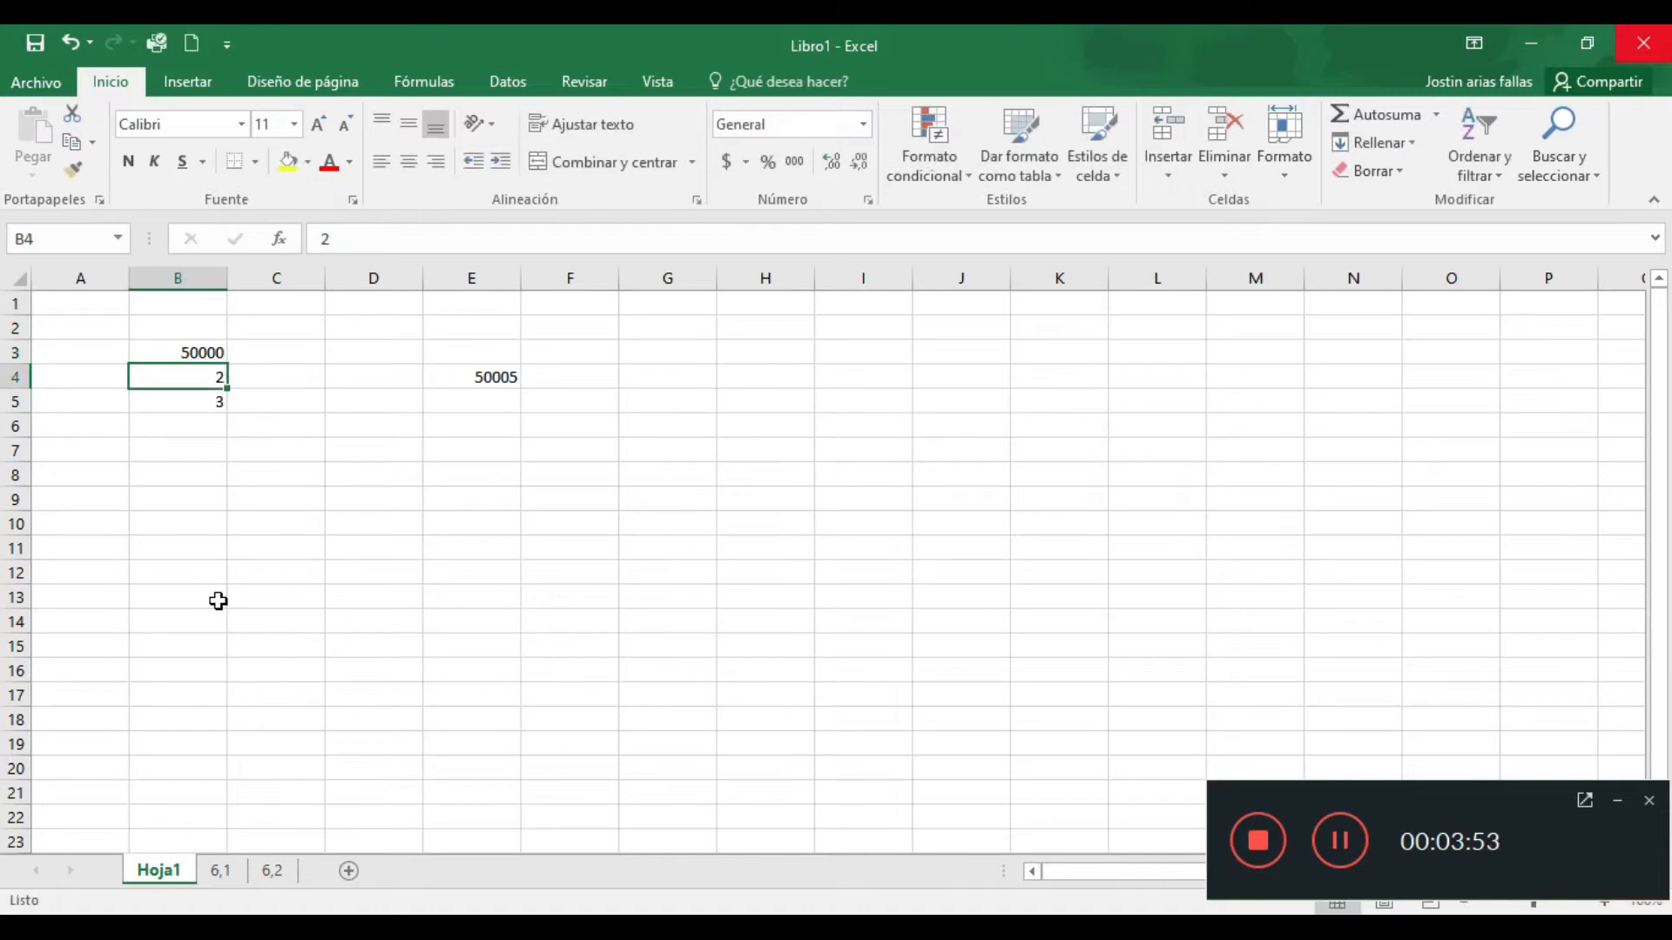
Restore the value 1 in cell B3
key("Right")
key("Up")
key("Left")
type("1")
key("Return")
Examine the SUMA formula in E4 and the cells B3, B4 and B5 that it adds
key("Right")
key("Right")
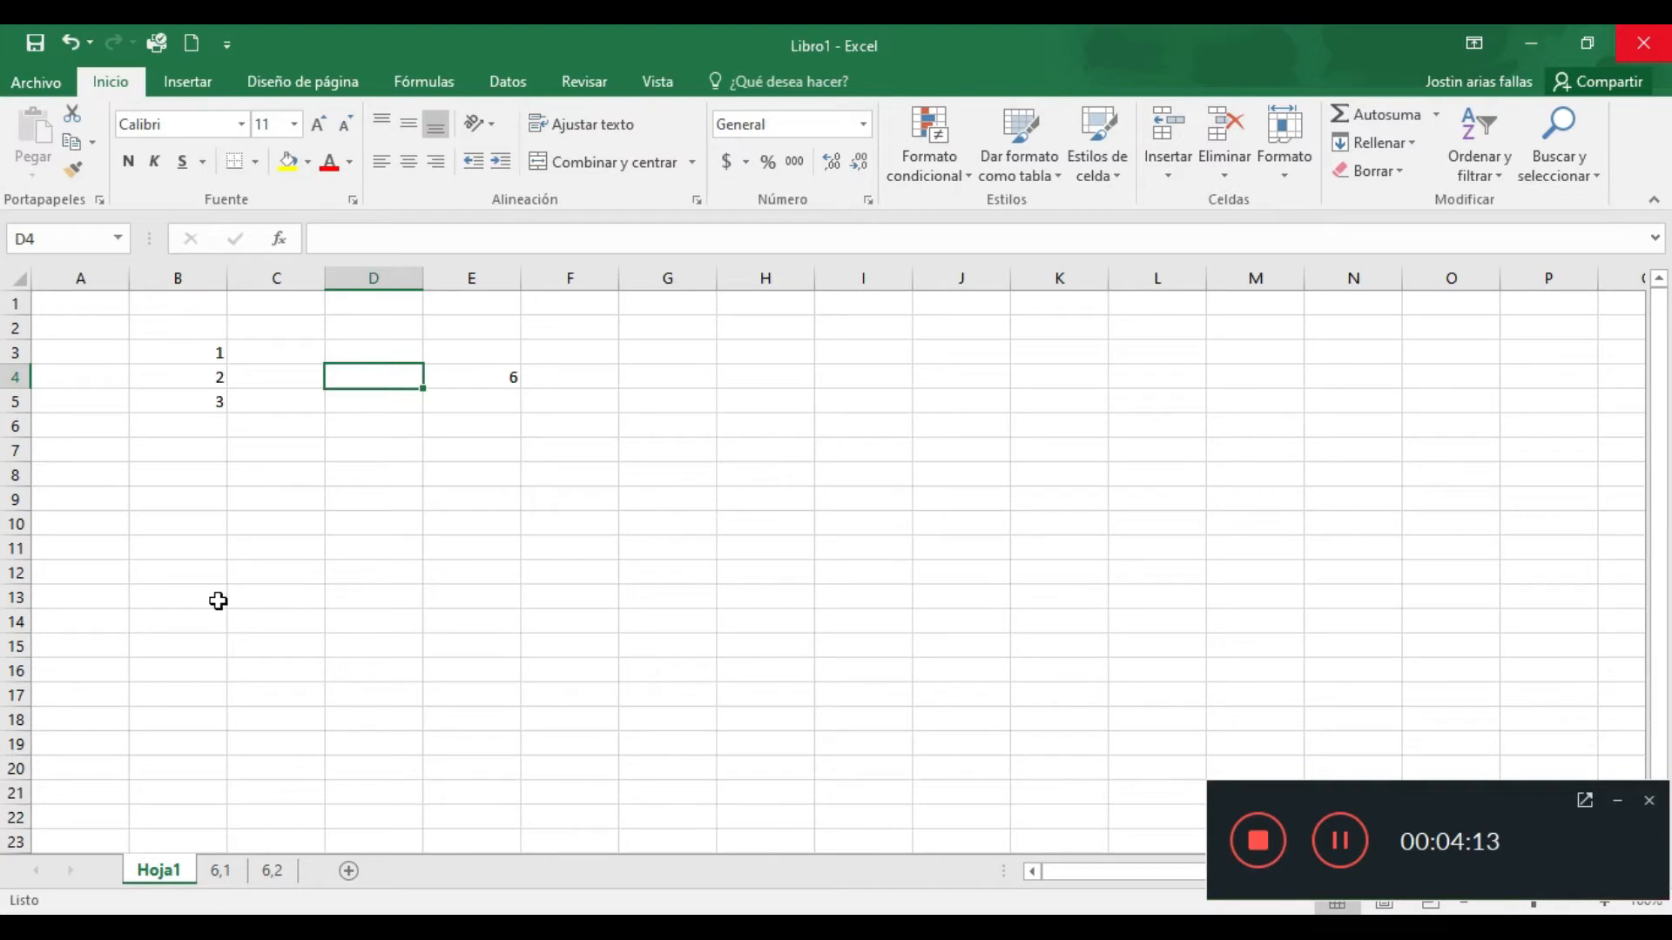
key("Right")
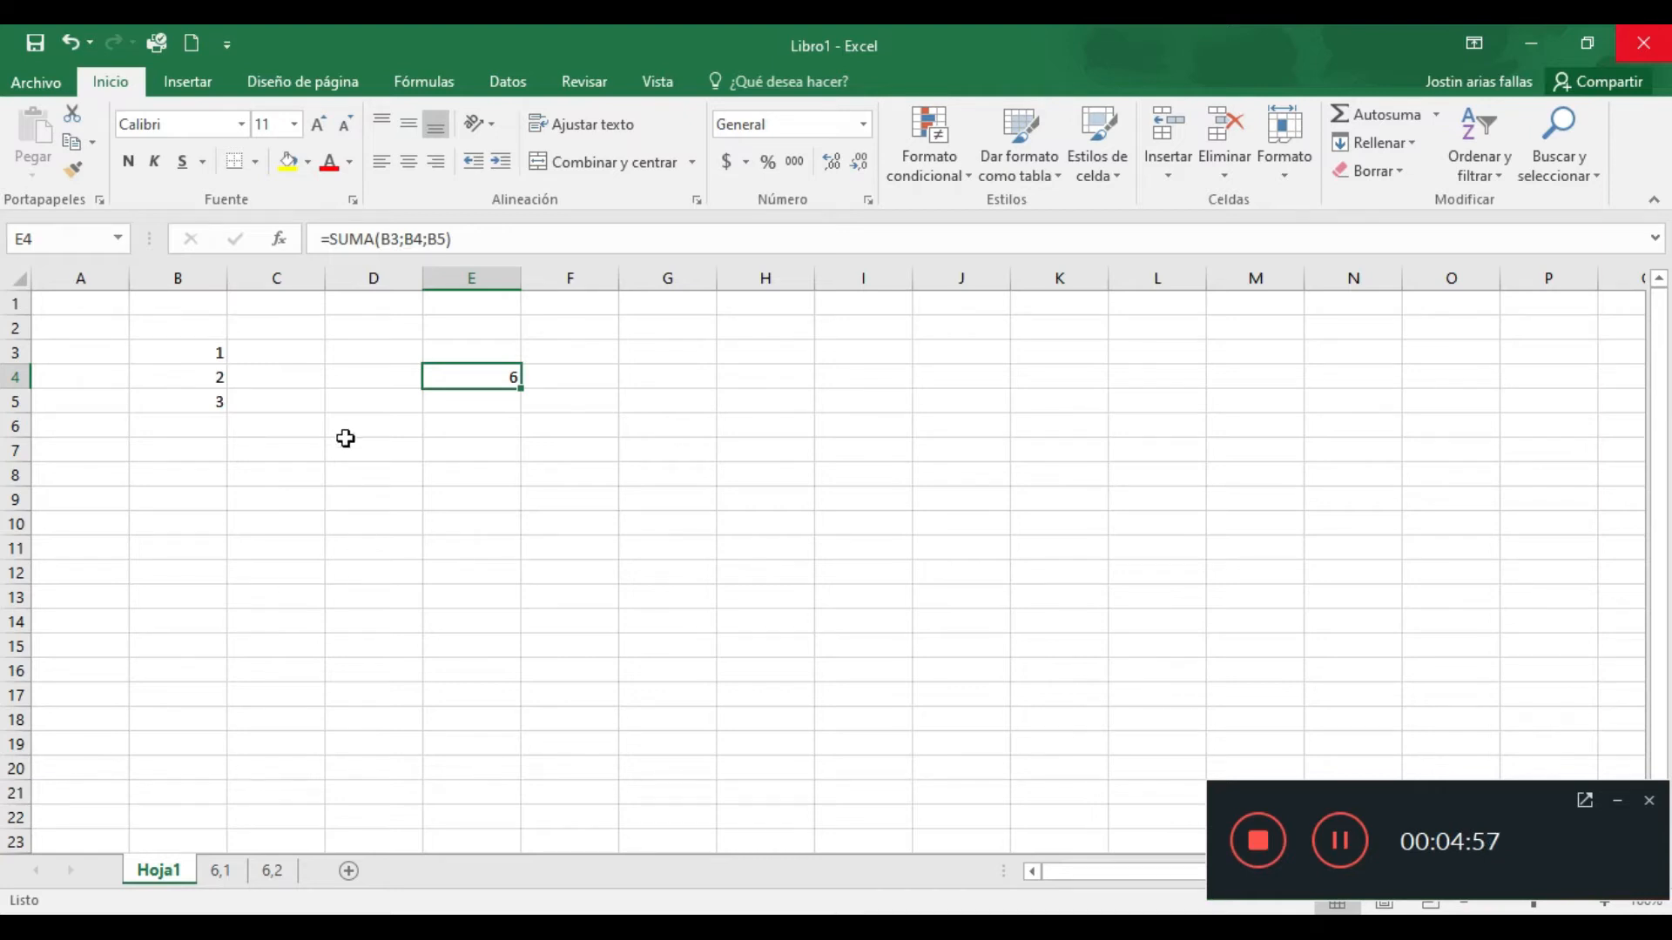
left_click(479, 430)
left_click(475, 357)
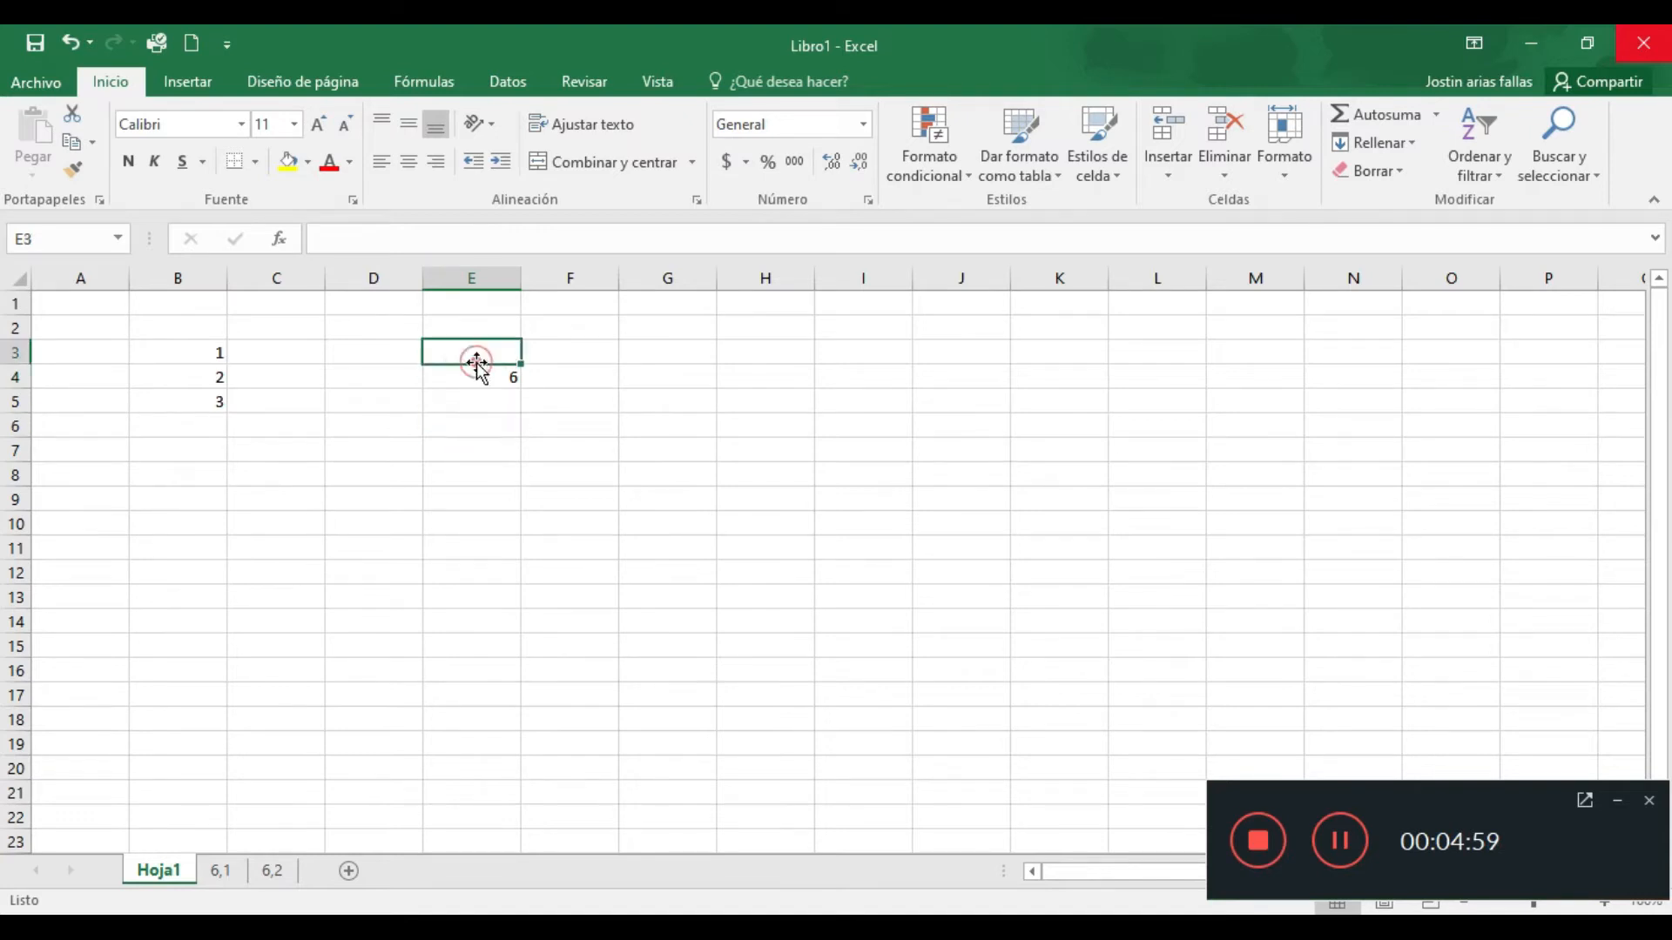
left_click(476, 377)
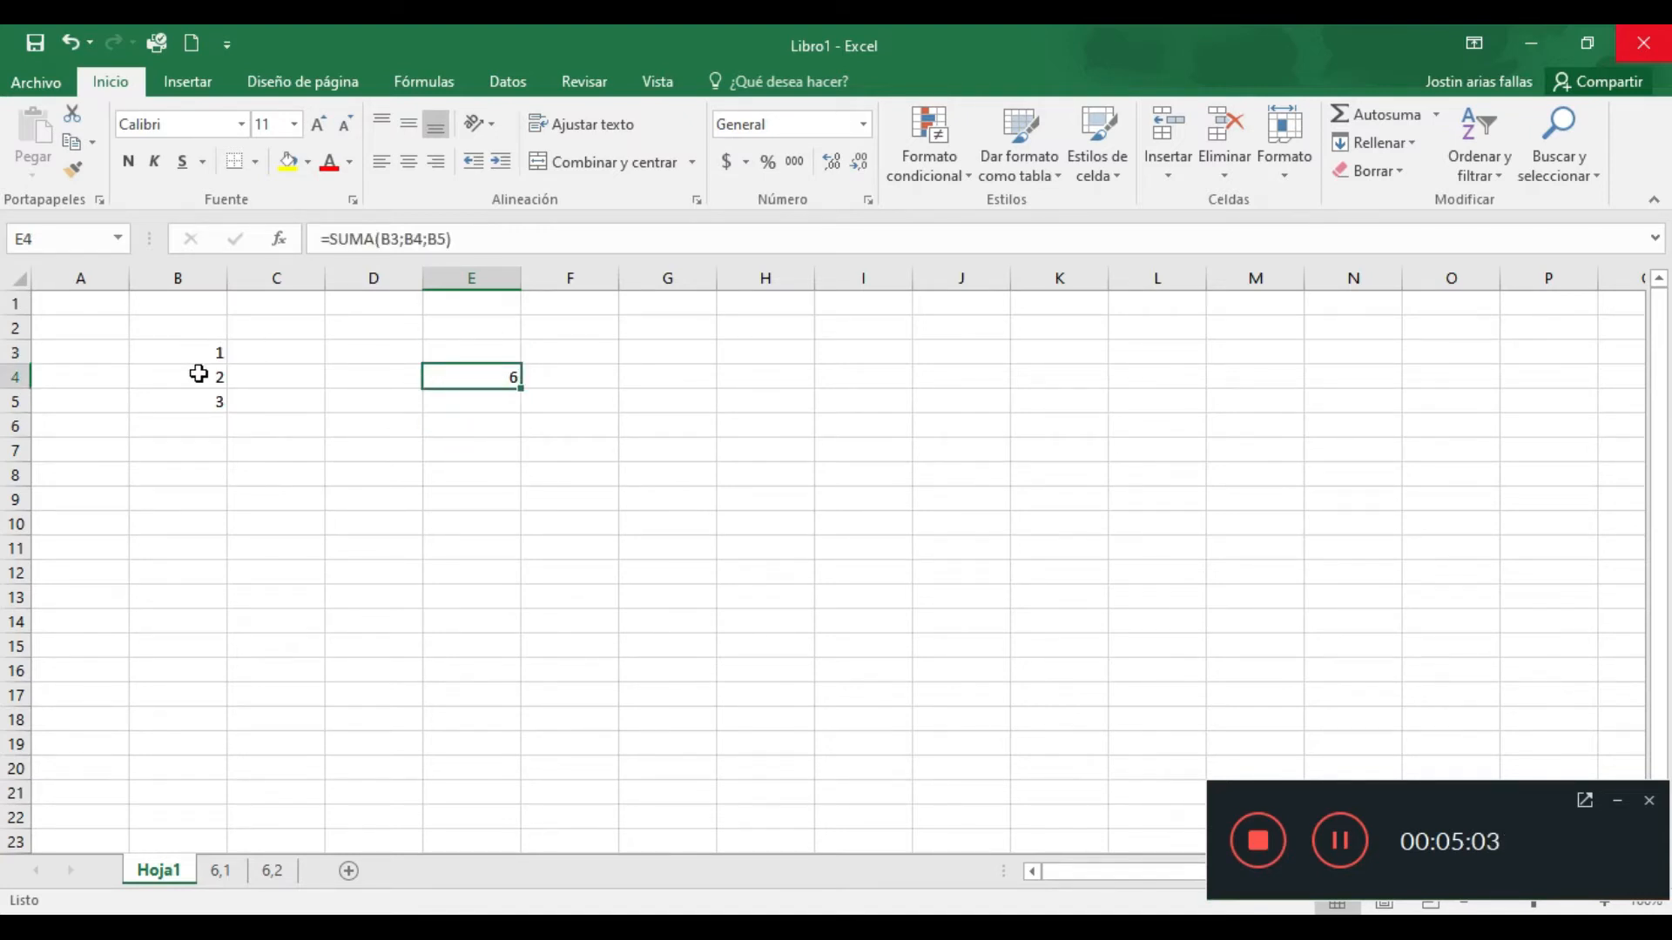
left_click(248, 352)
left_click(188, 351)
left_click(170, 379)
left_click(170, 400)
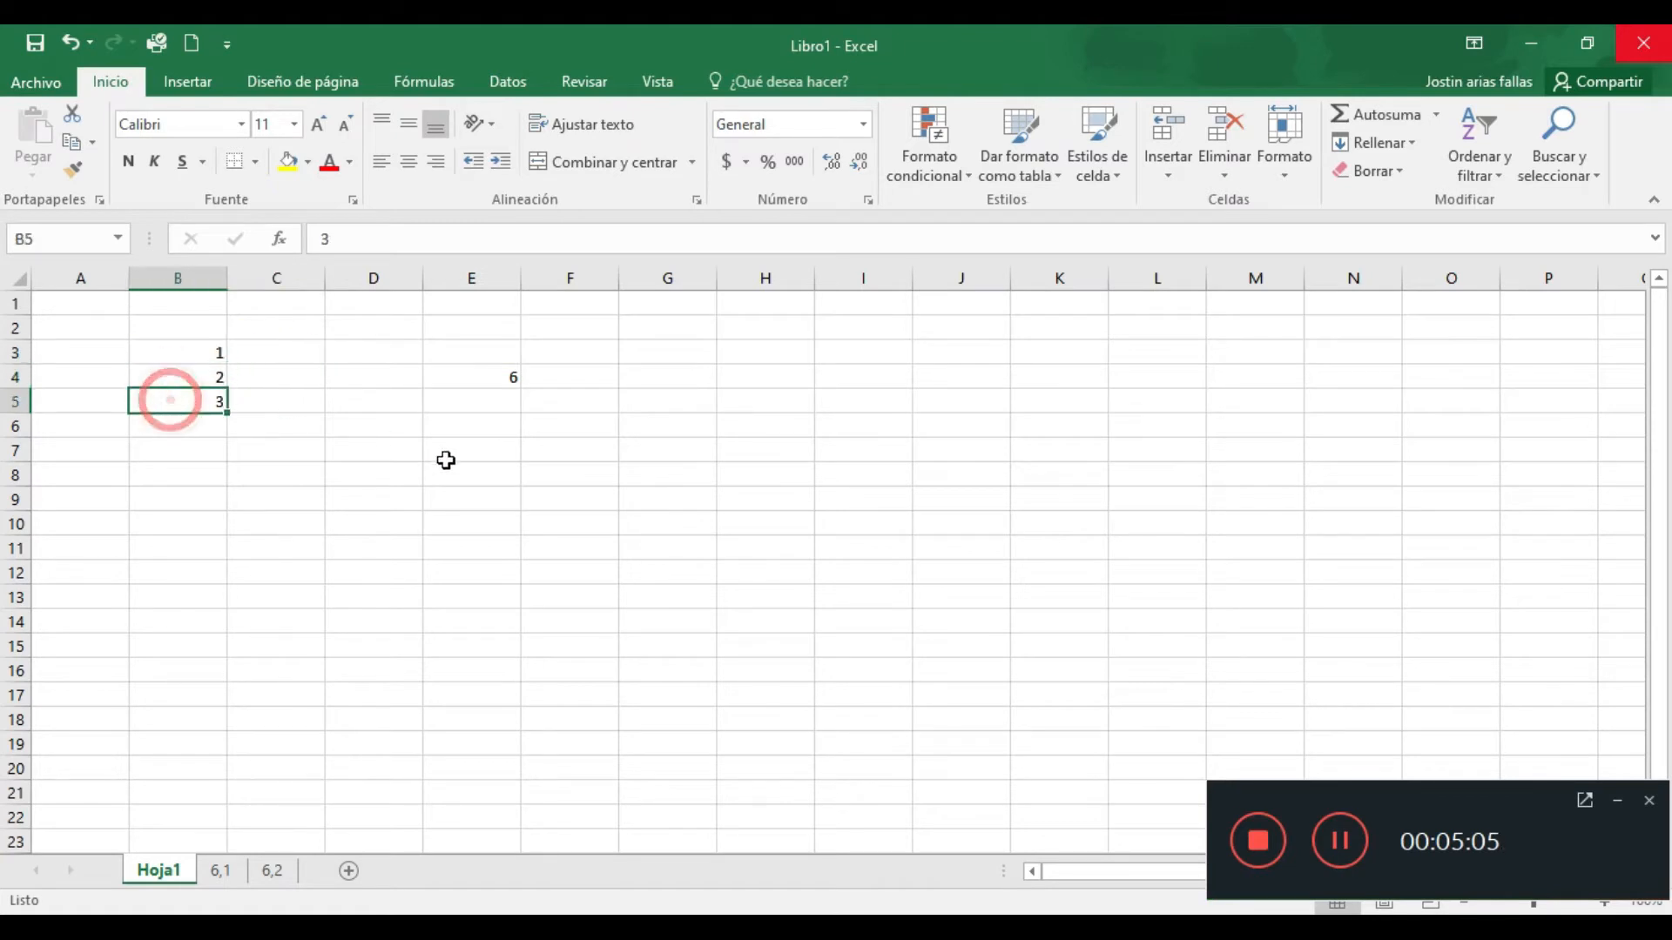
Enter the range formula =suma(B3:B5) in cell E5
left_click(474, 407)
type("=suma")
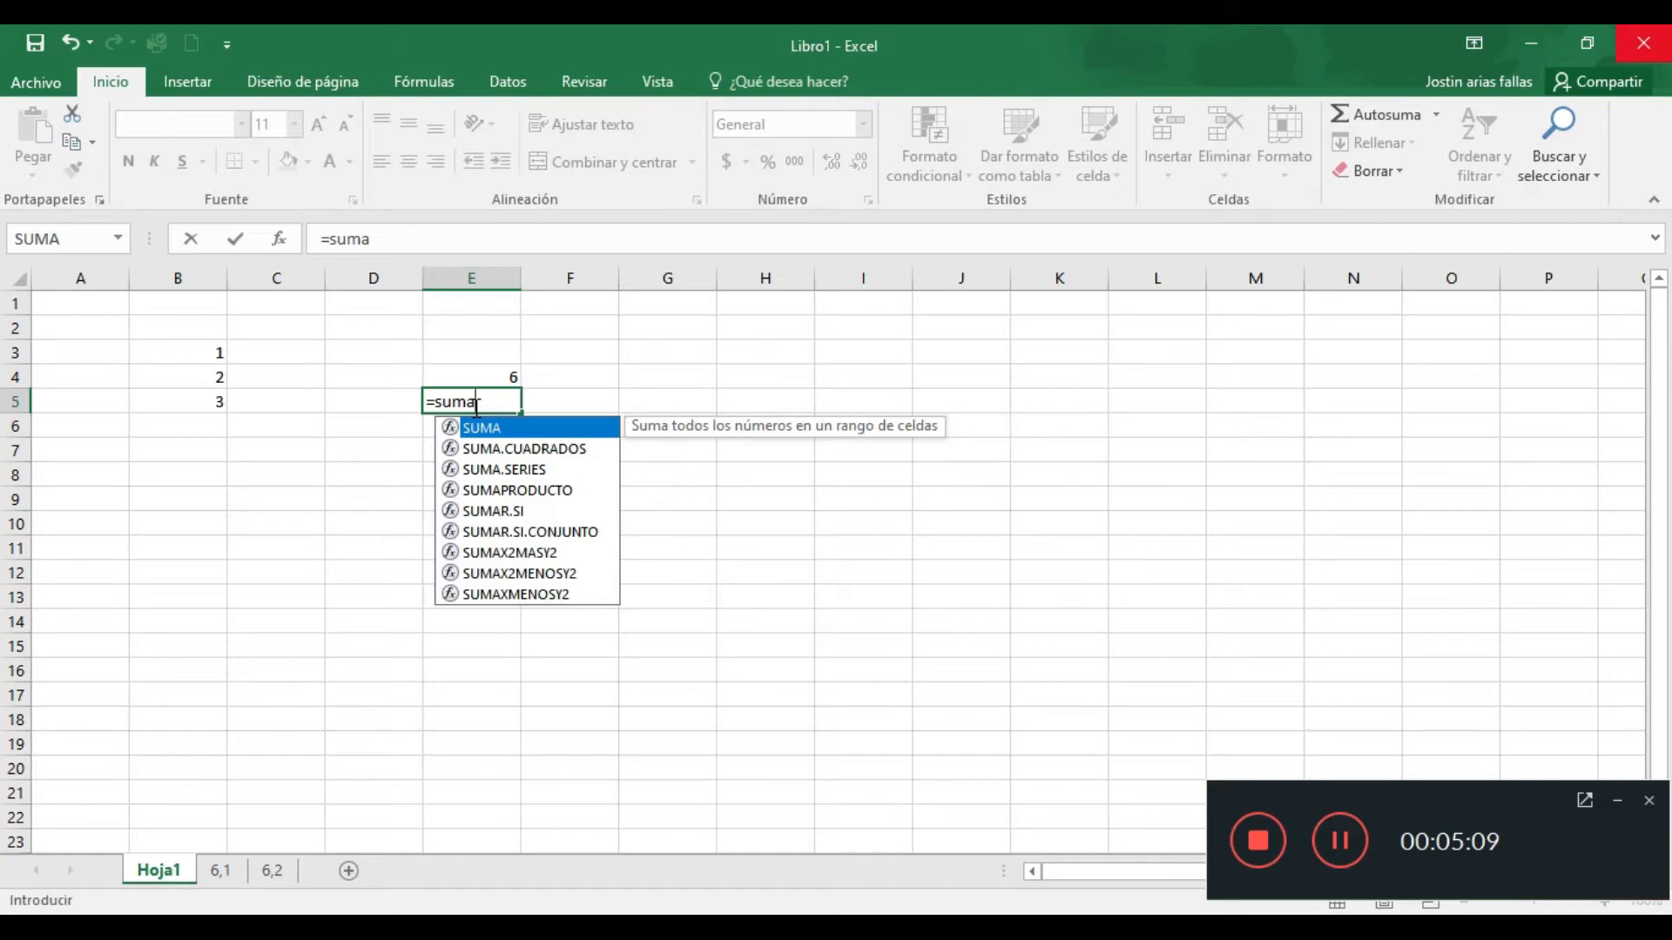
type("(")
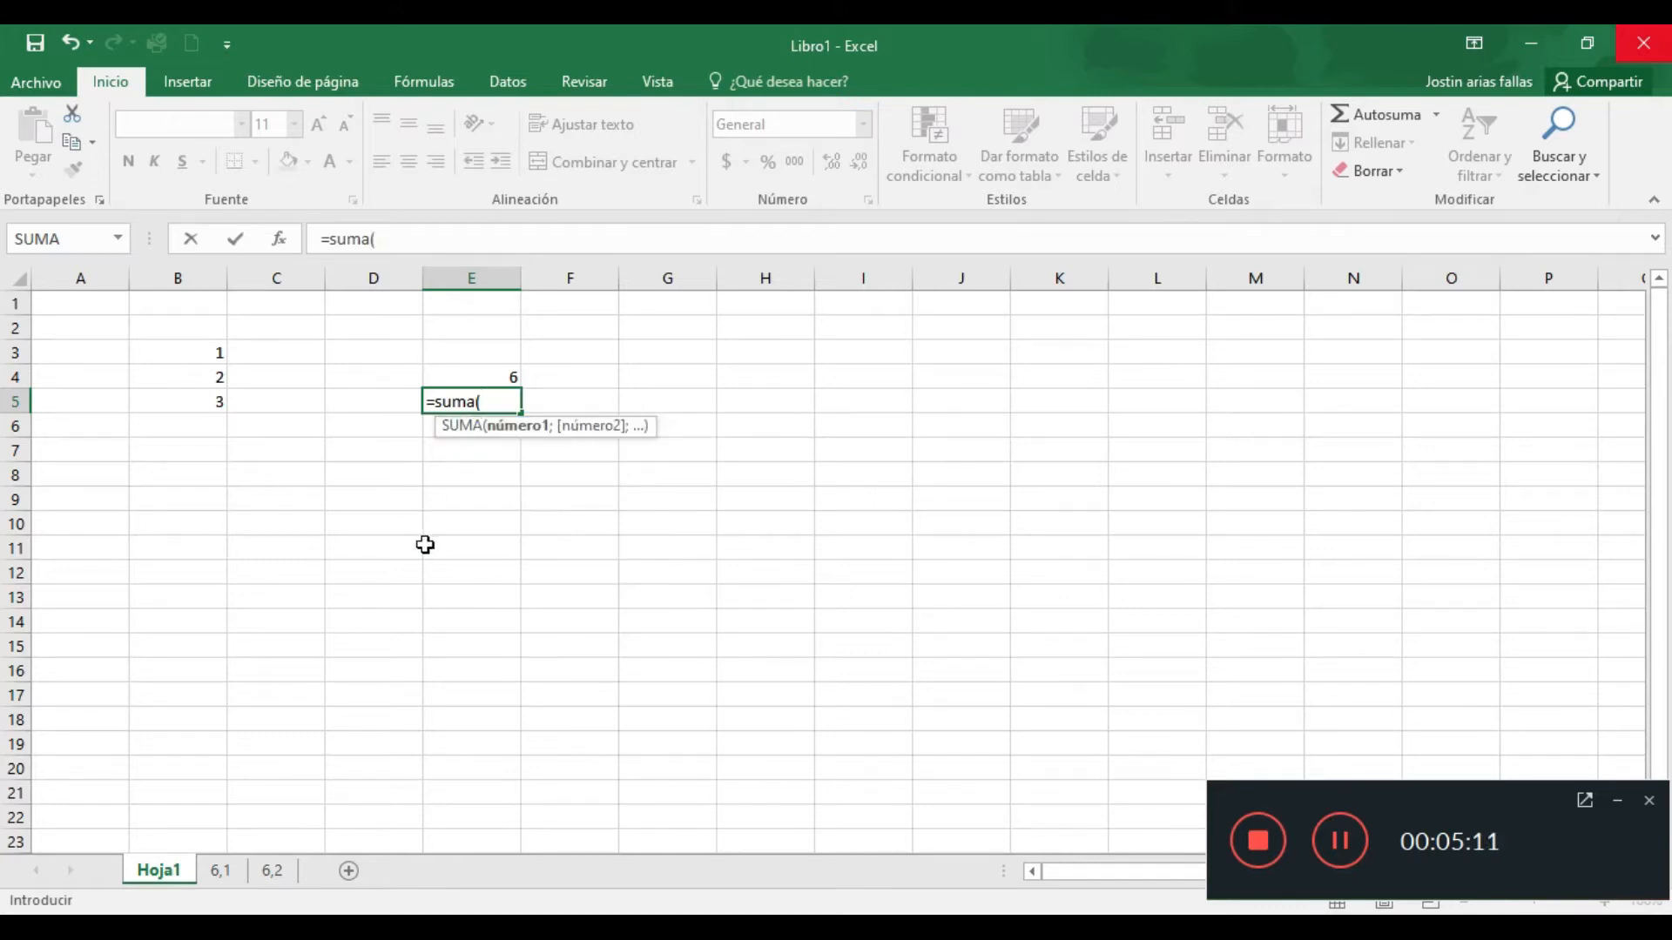
left_click(157, 354)
left_click_drag(157, 354, 146, 394)
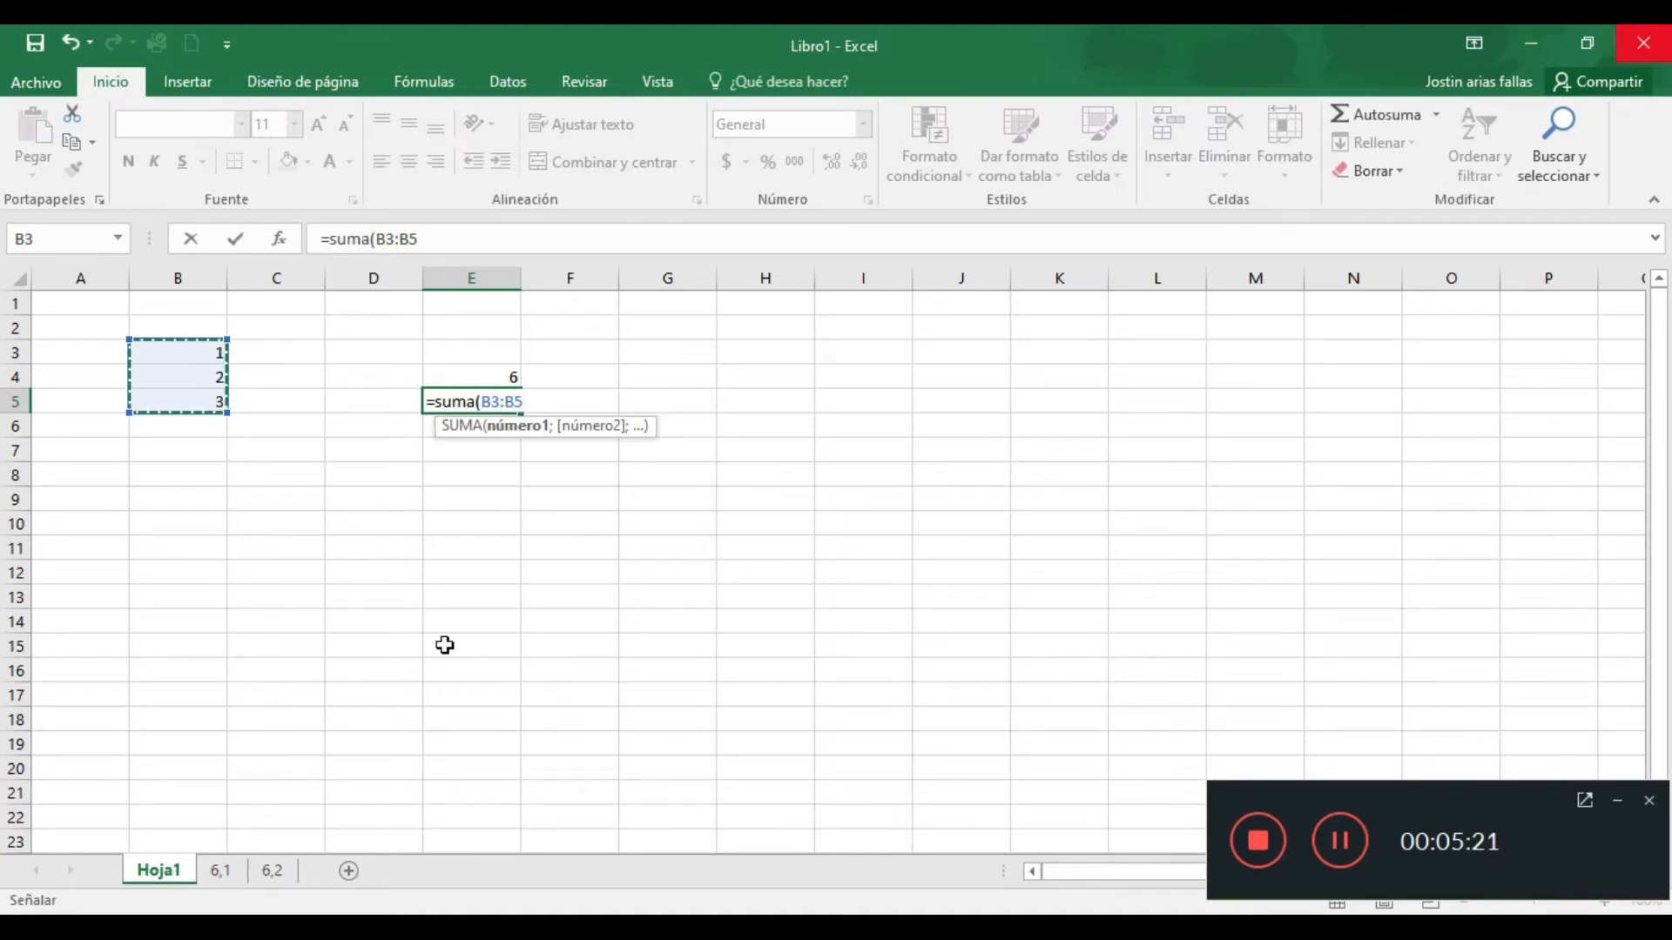
type(")")
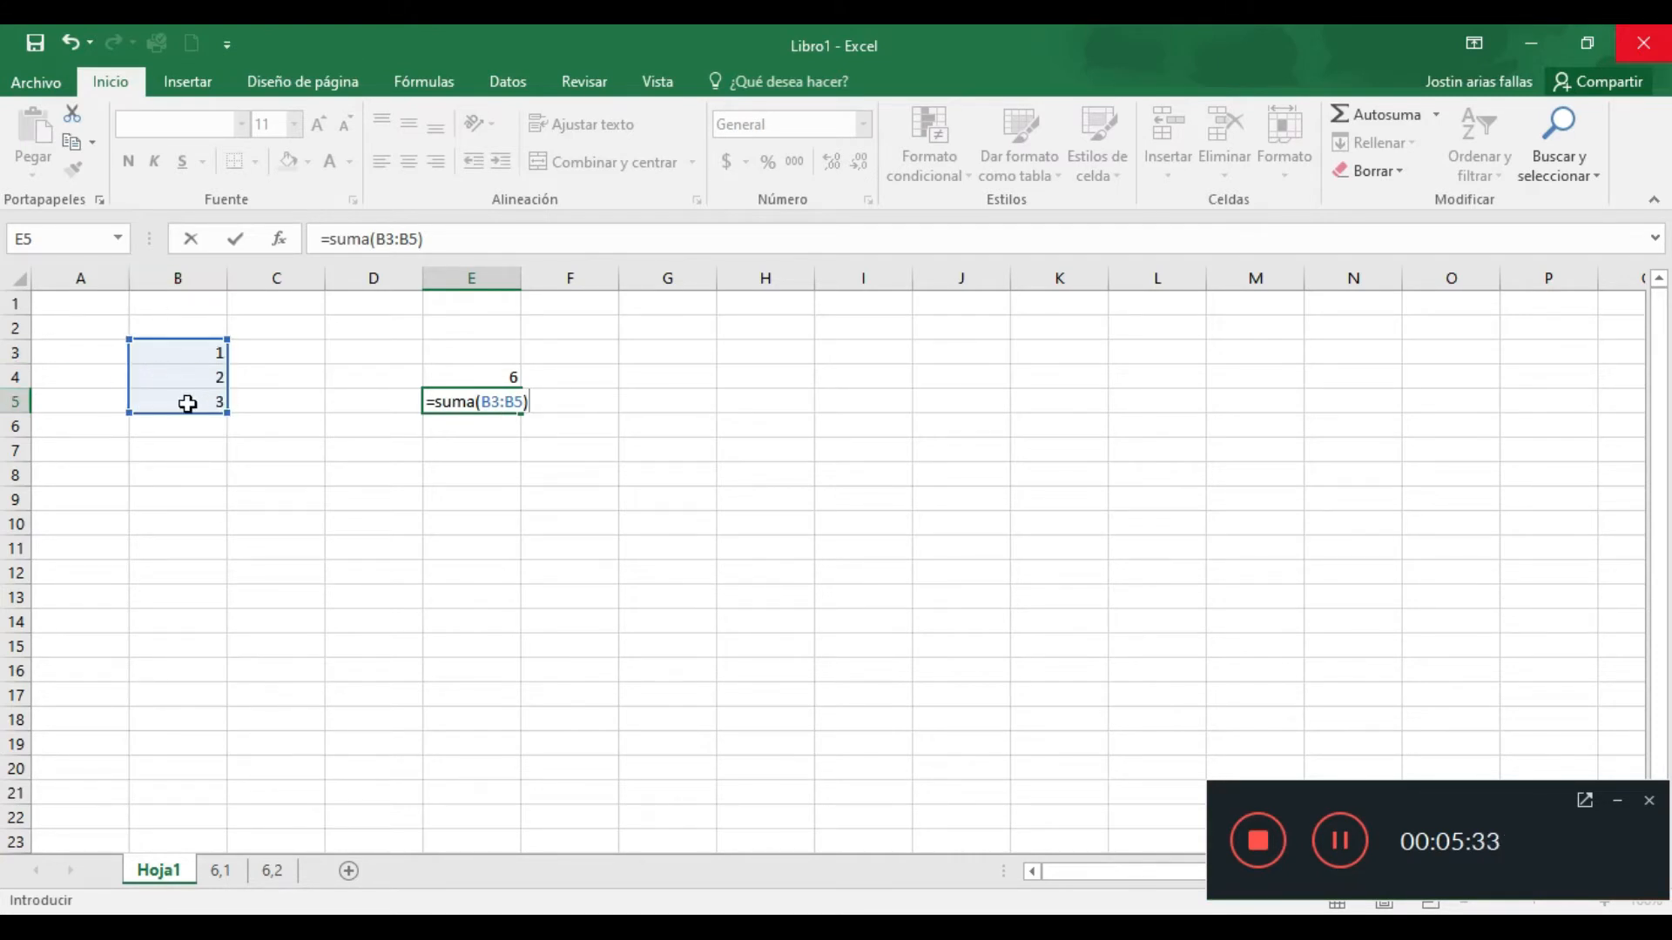
key("Return")
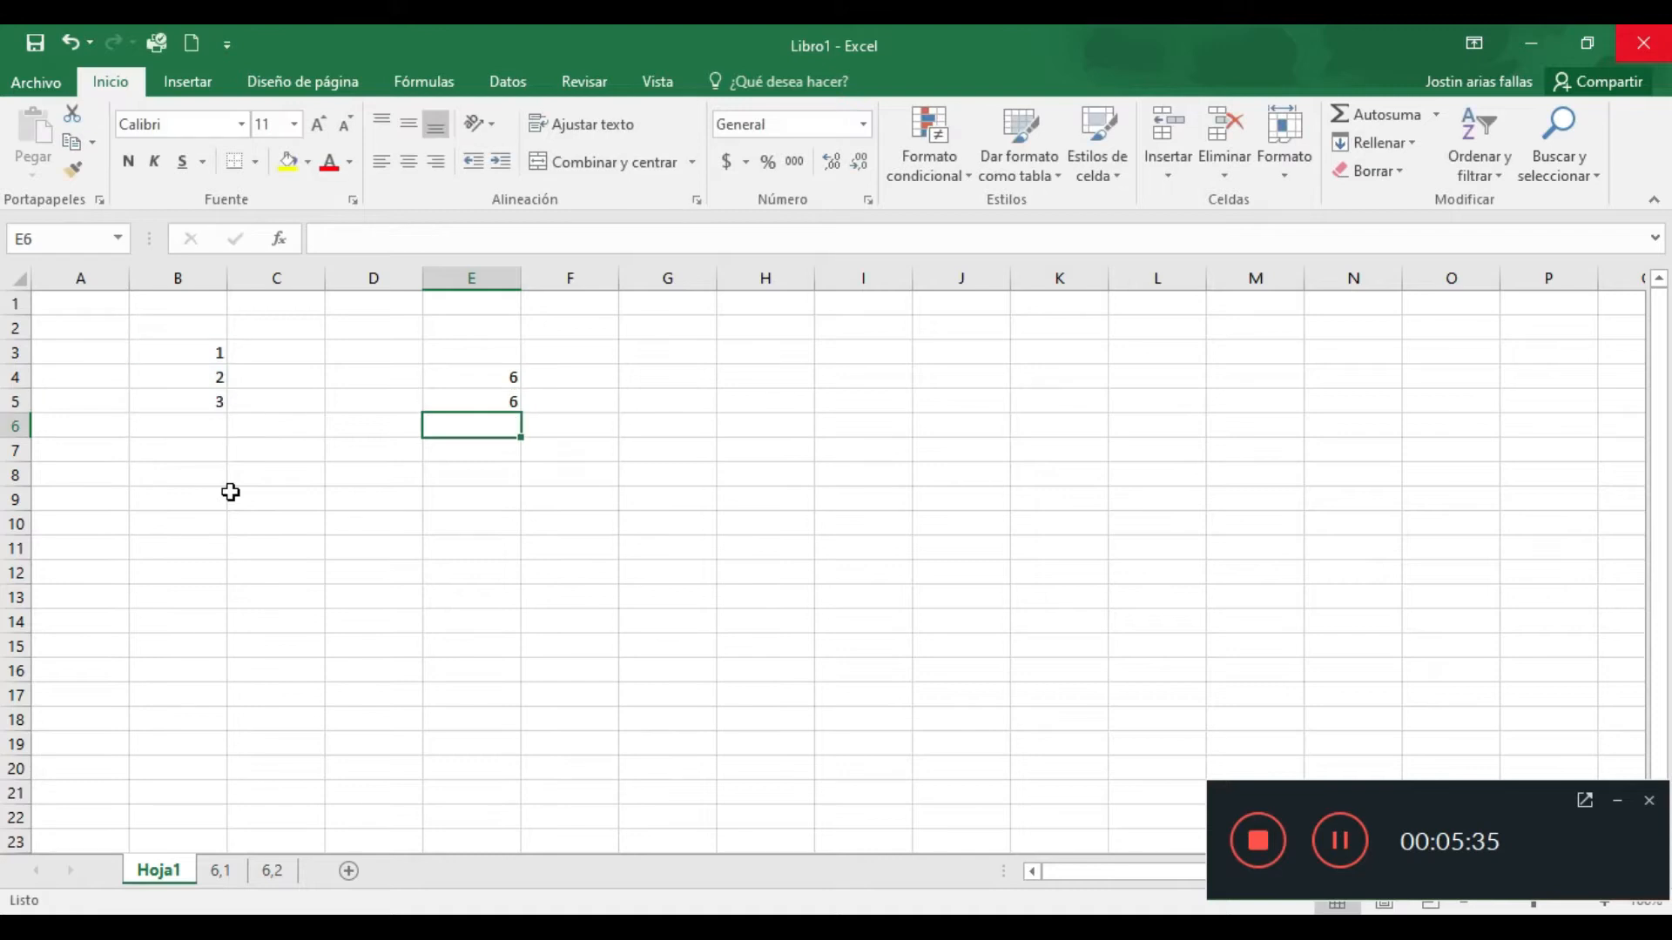
Try the values 4, 2 and 3 in cell B3 to test both sums, and set it back to 1
left_click(174, 357)
type("4")
left_click(224, 519)
left_click(188, 370)
left_click(190, 350)
type("2")
left_click(257, 357)
left_click(213, 354)
type("3")
left_click(309, 381)
left_click(206, 351)
type("1")
left_click_drag(261, 377, 261, 399)
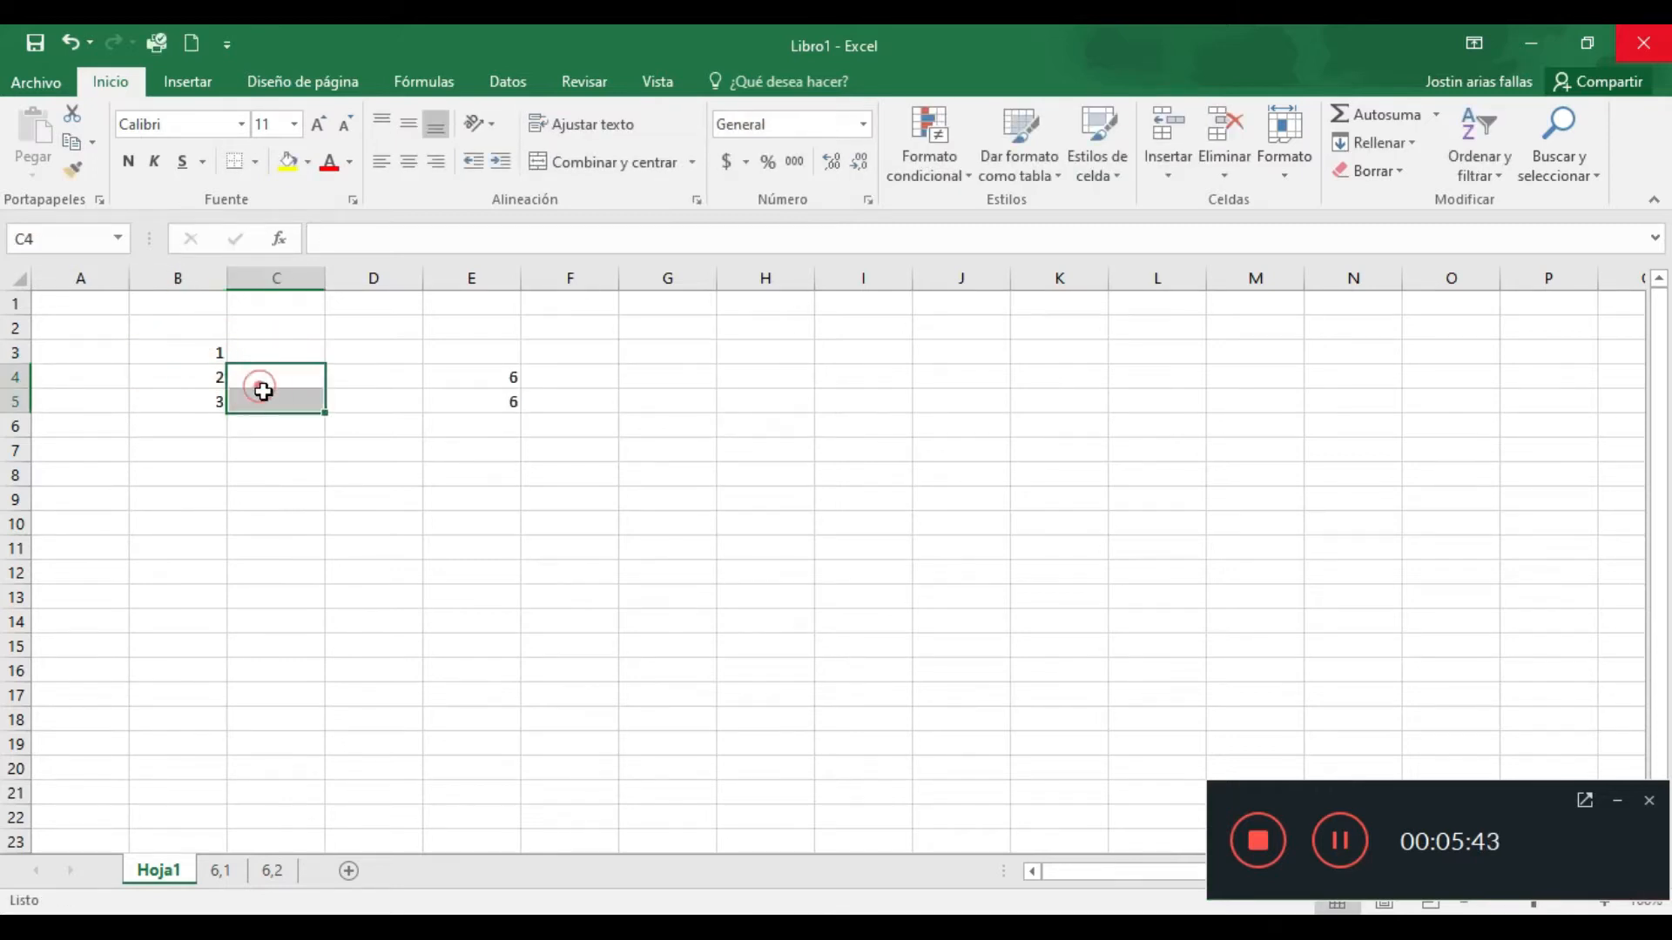
left_click(292, 446)
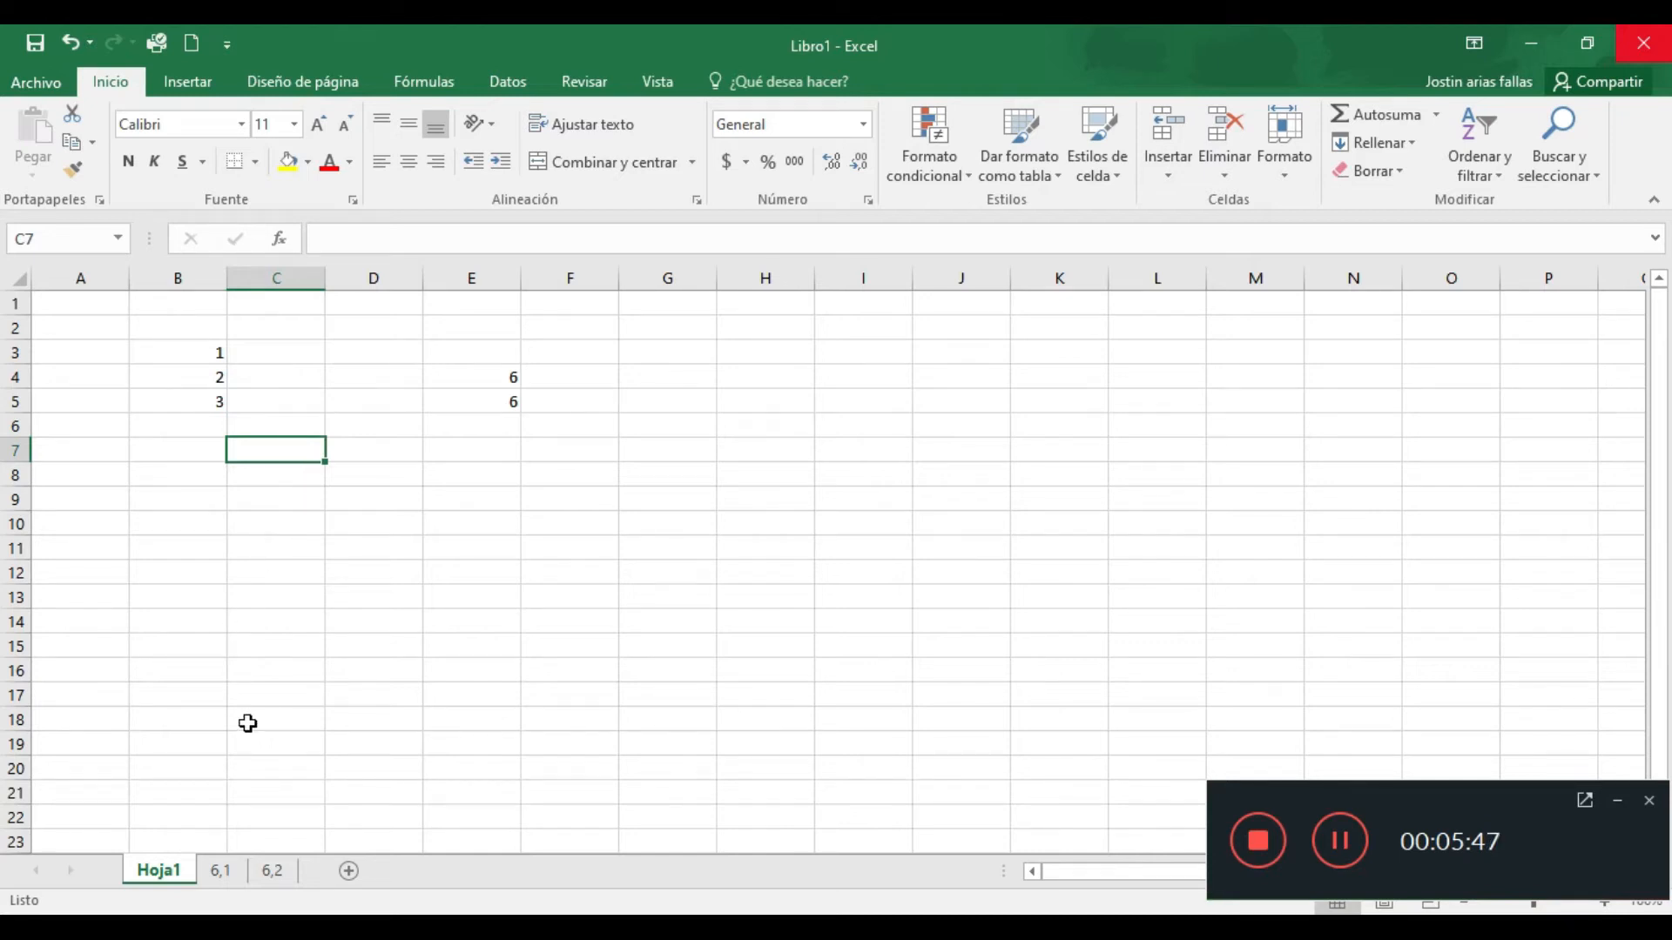
On sheet 6,1, enter a SUMA formula in cell F7 that adds the range A1:C8
left_click(220, 871)
left_click(476, 482)
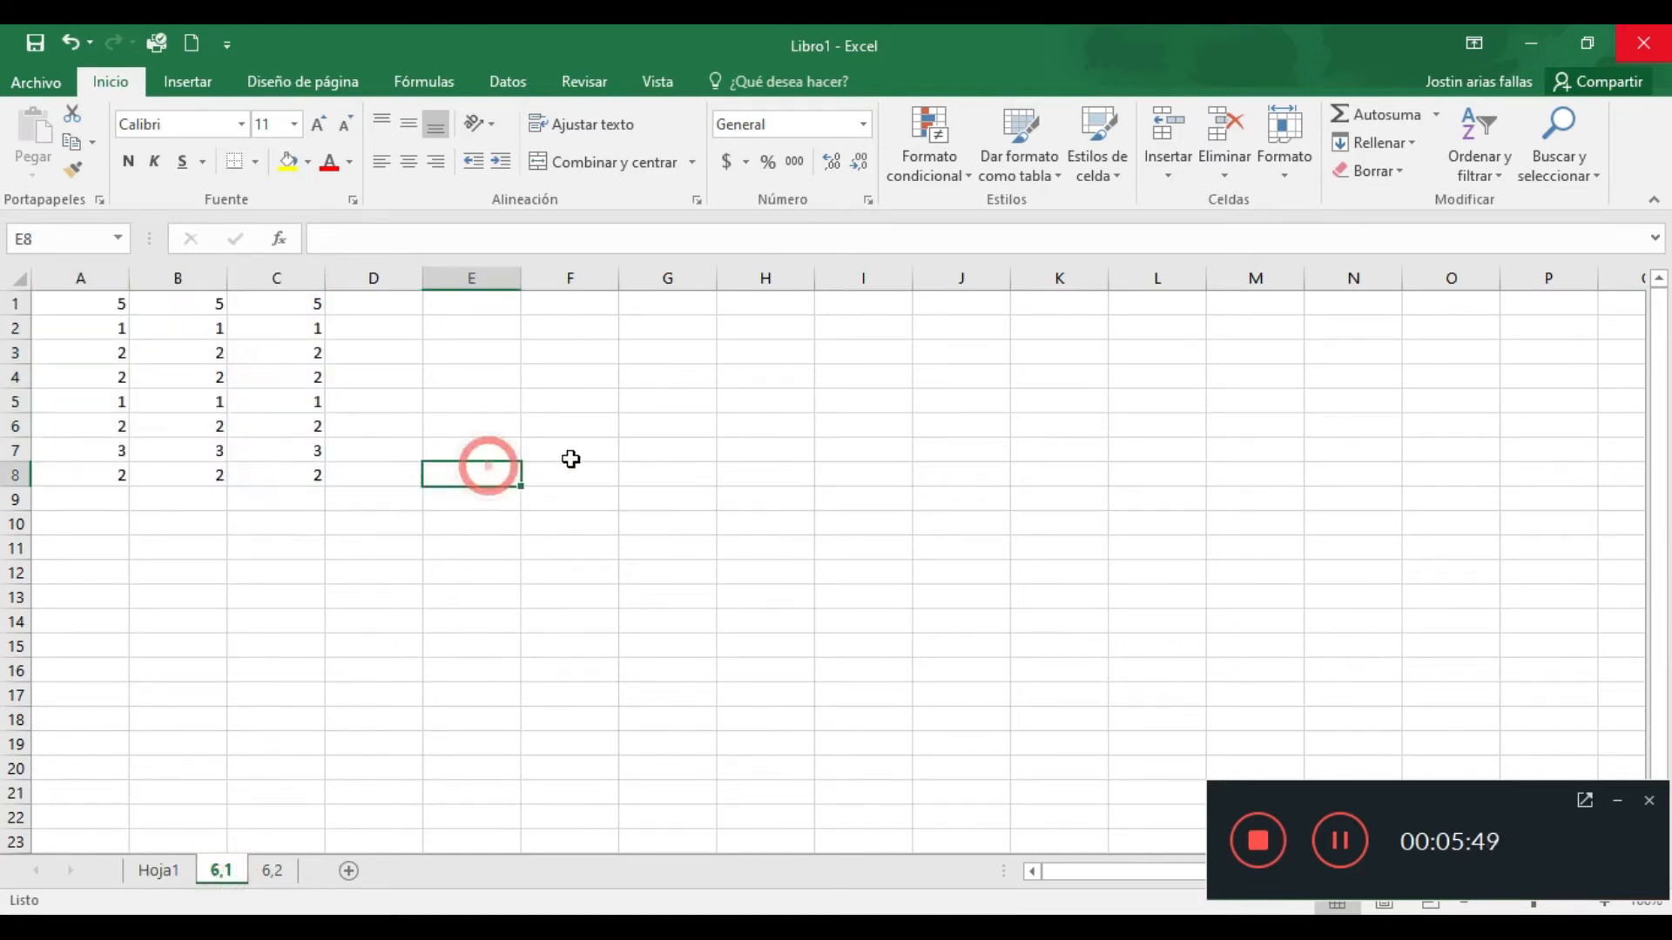
left_click(583, 463)
type("=suma(")
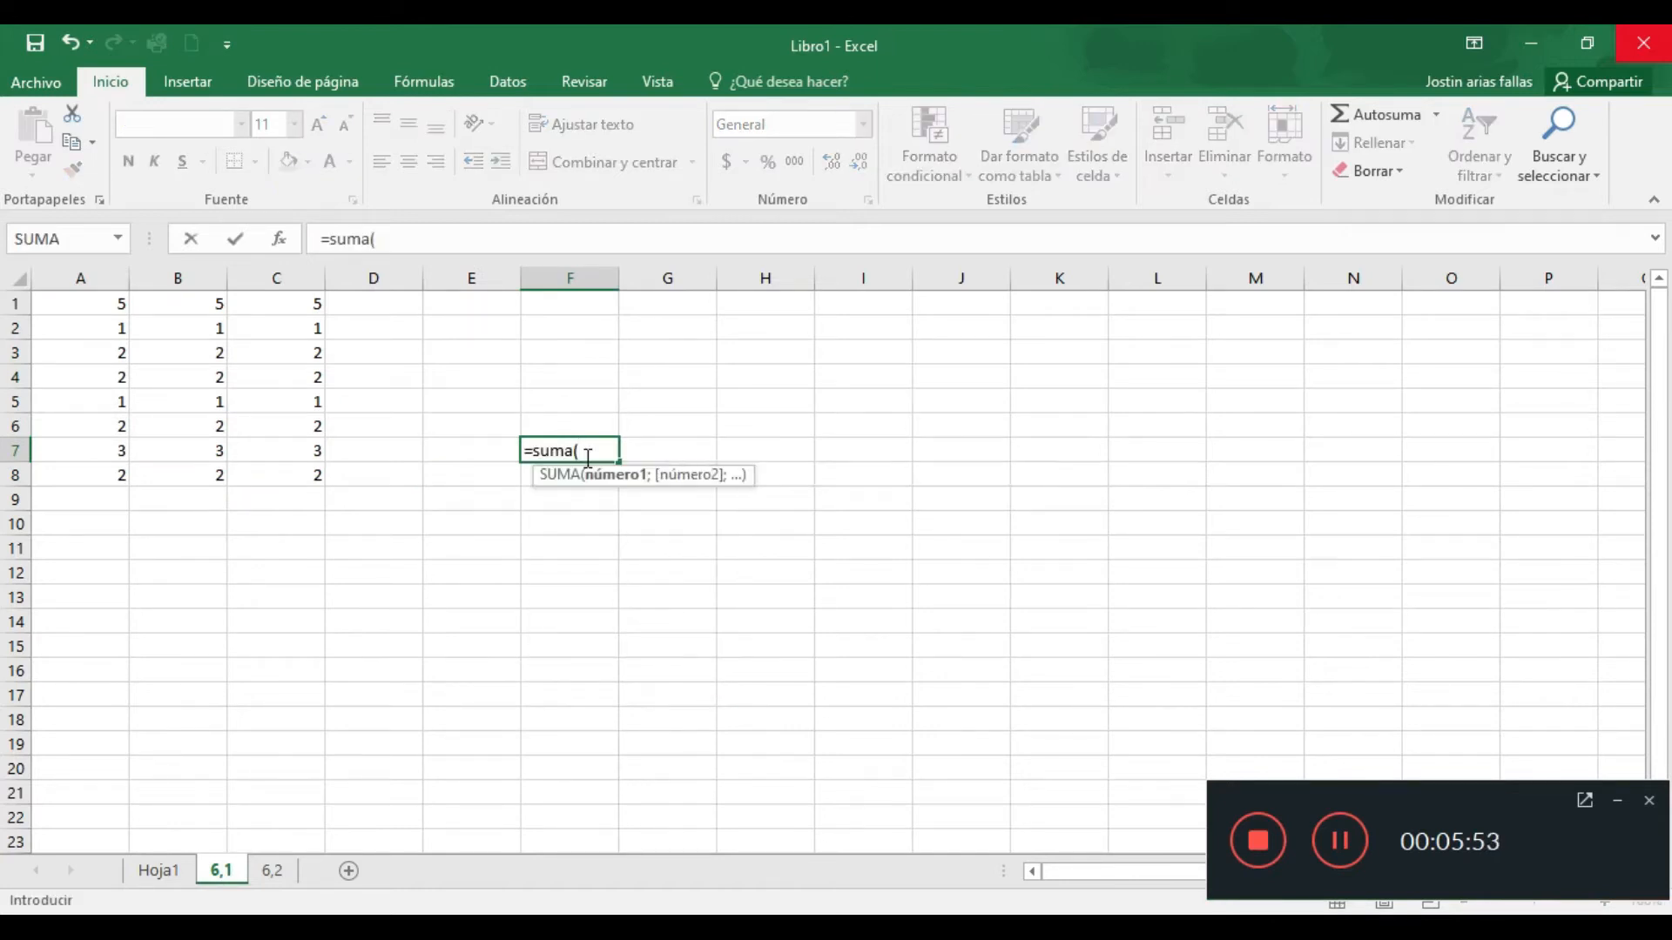
left_click_drag(105, 301, 263, 471)
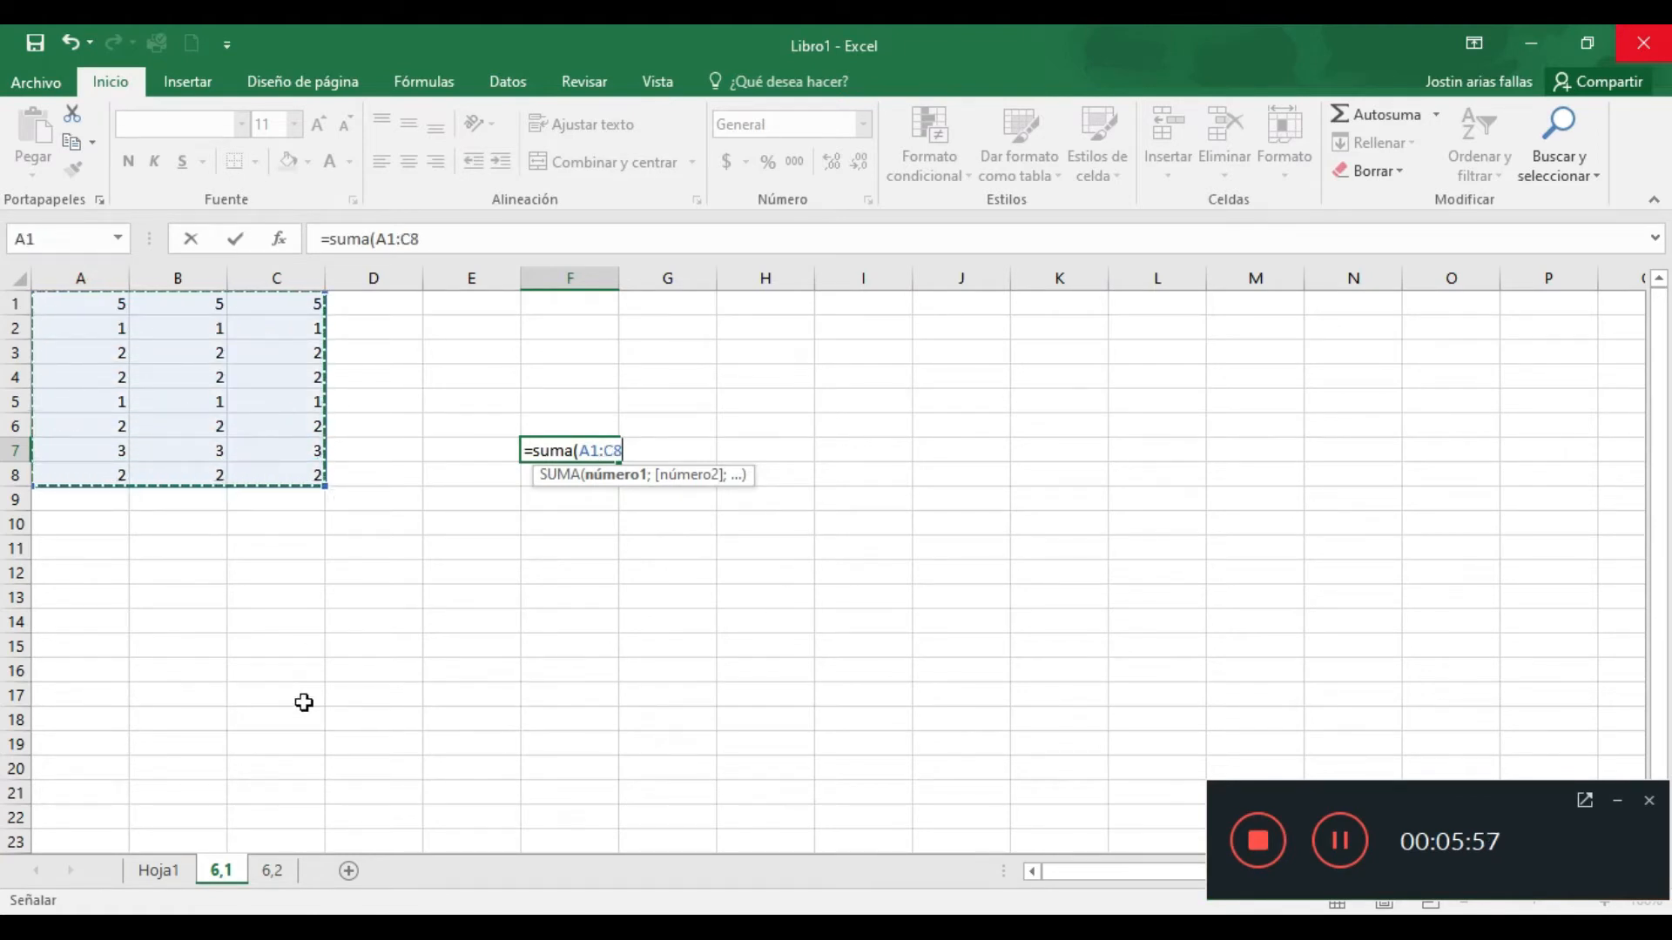
key("Return")
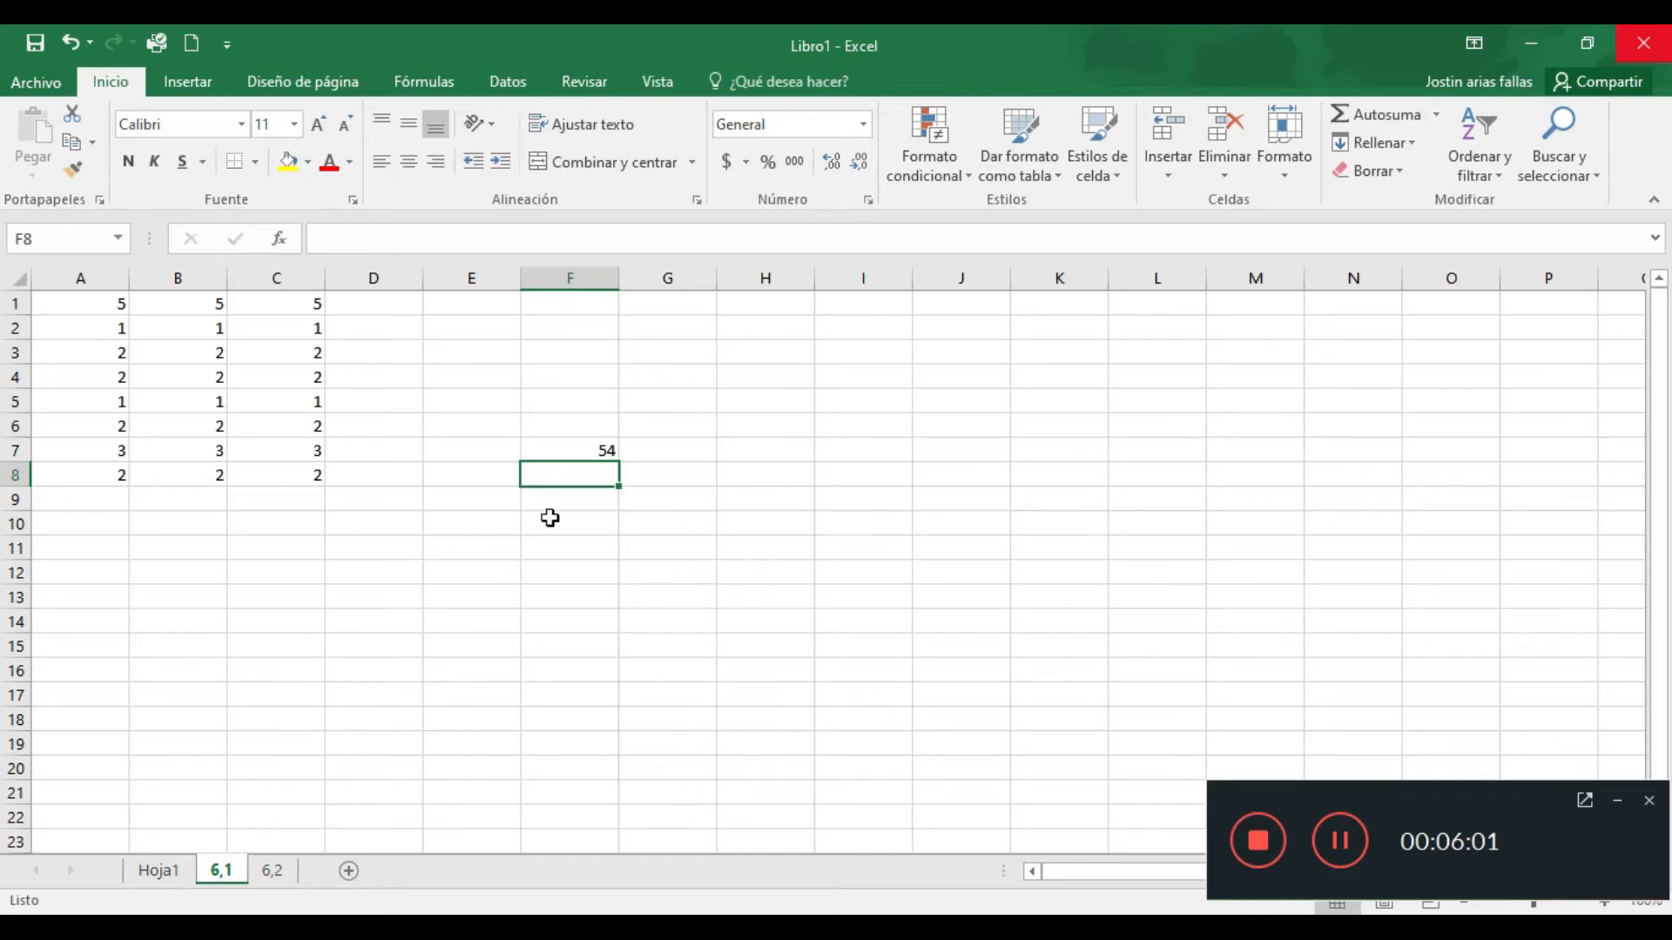
Start a SUMA formula in cell F8 with the individual references A1 through A8, separated by semicolons
type("=suma(")
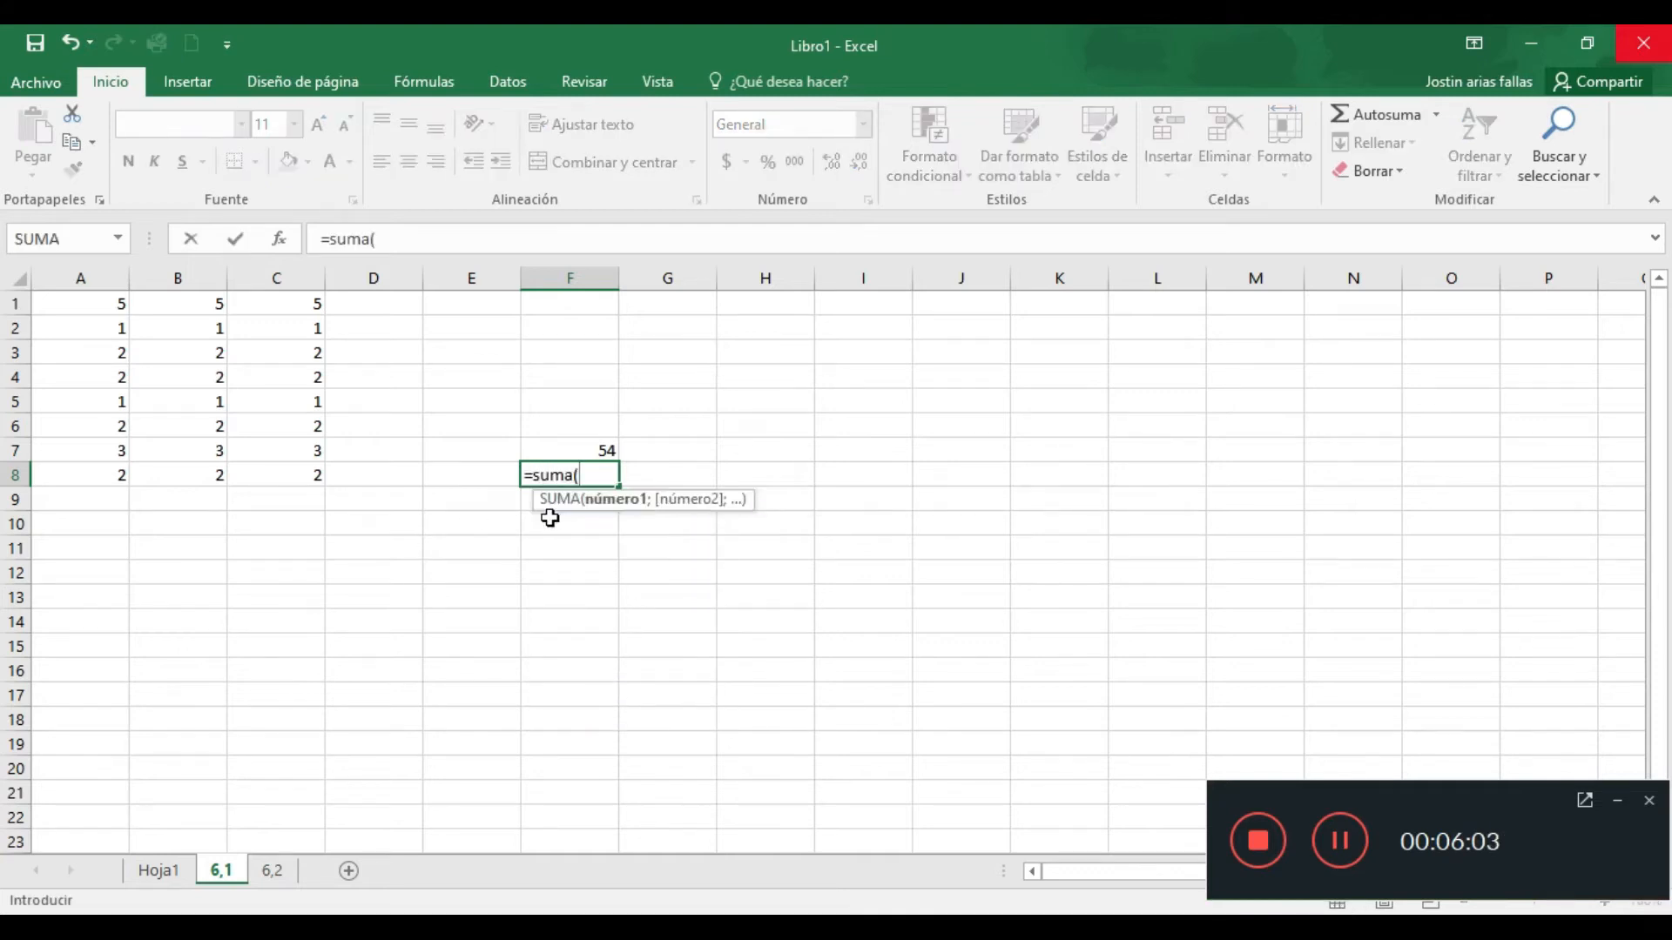
left_click(60, 296)
type(";")
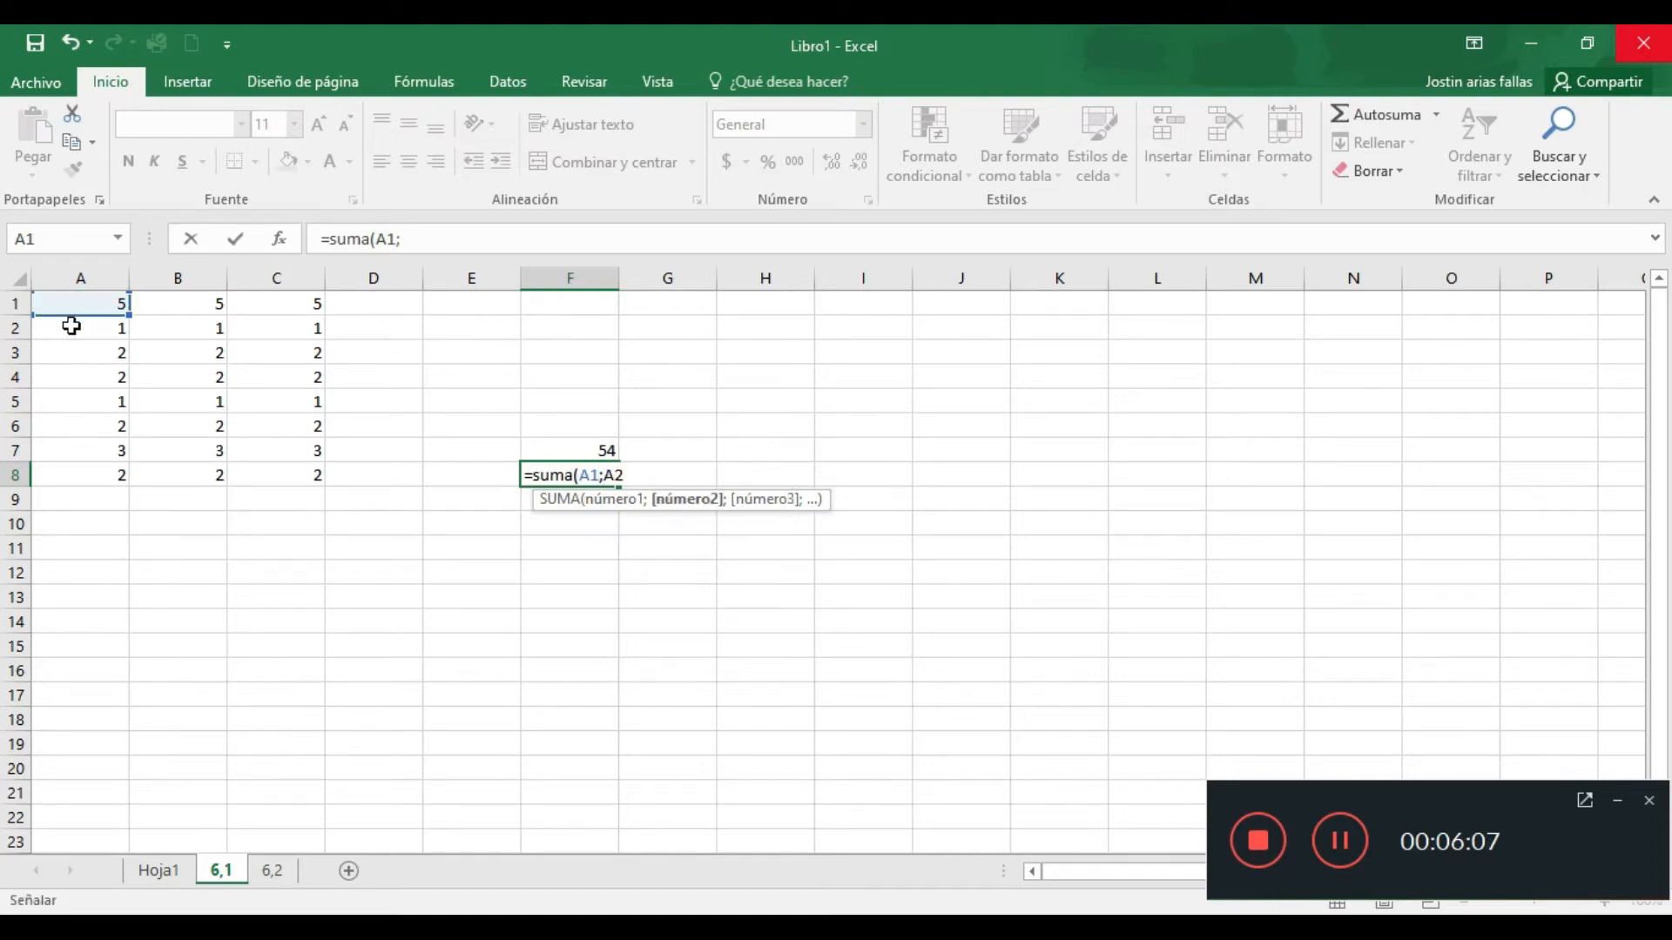
left_click(70, 326)
type(";")
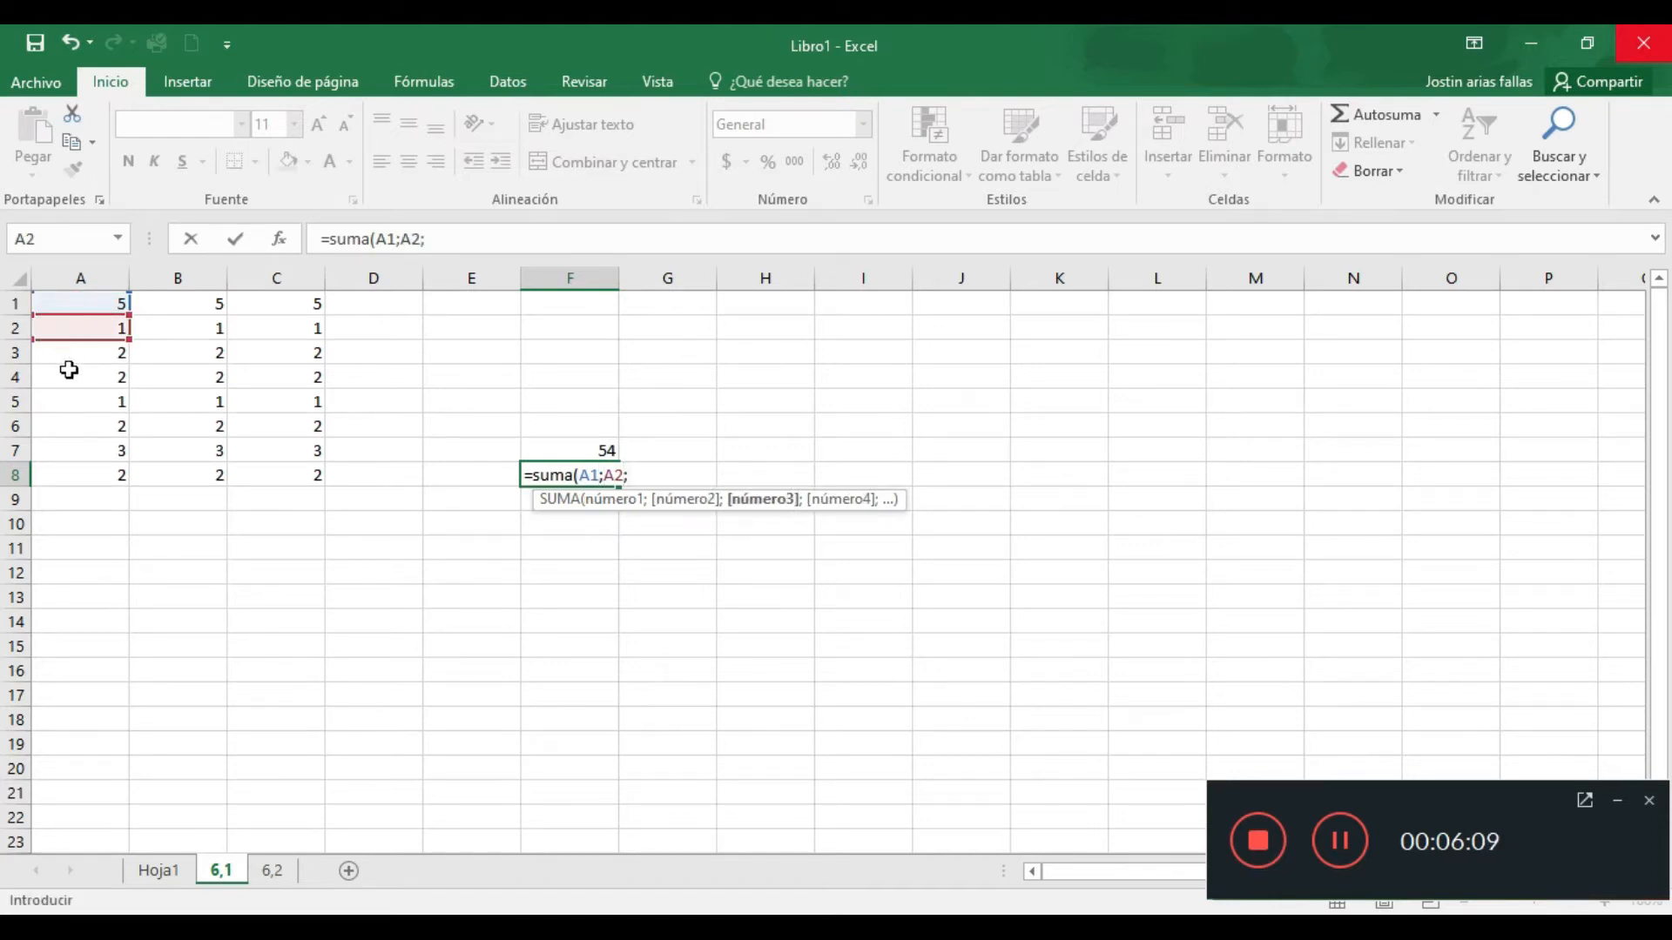
left_click(68, 355)
type(";")
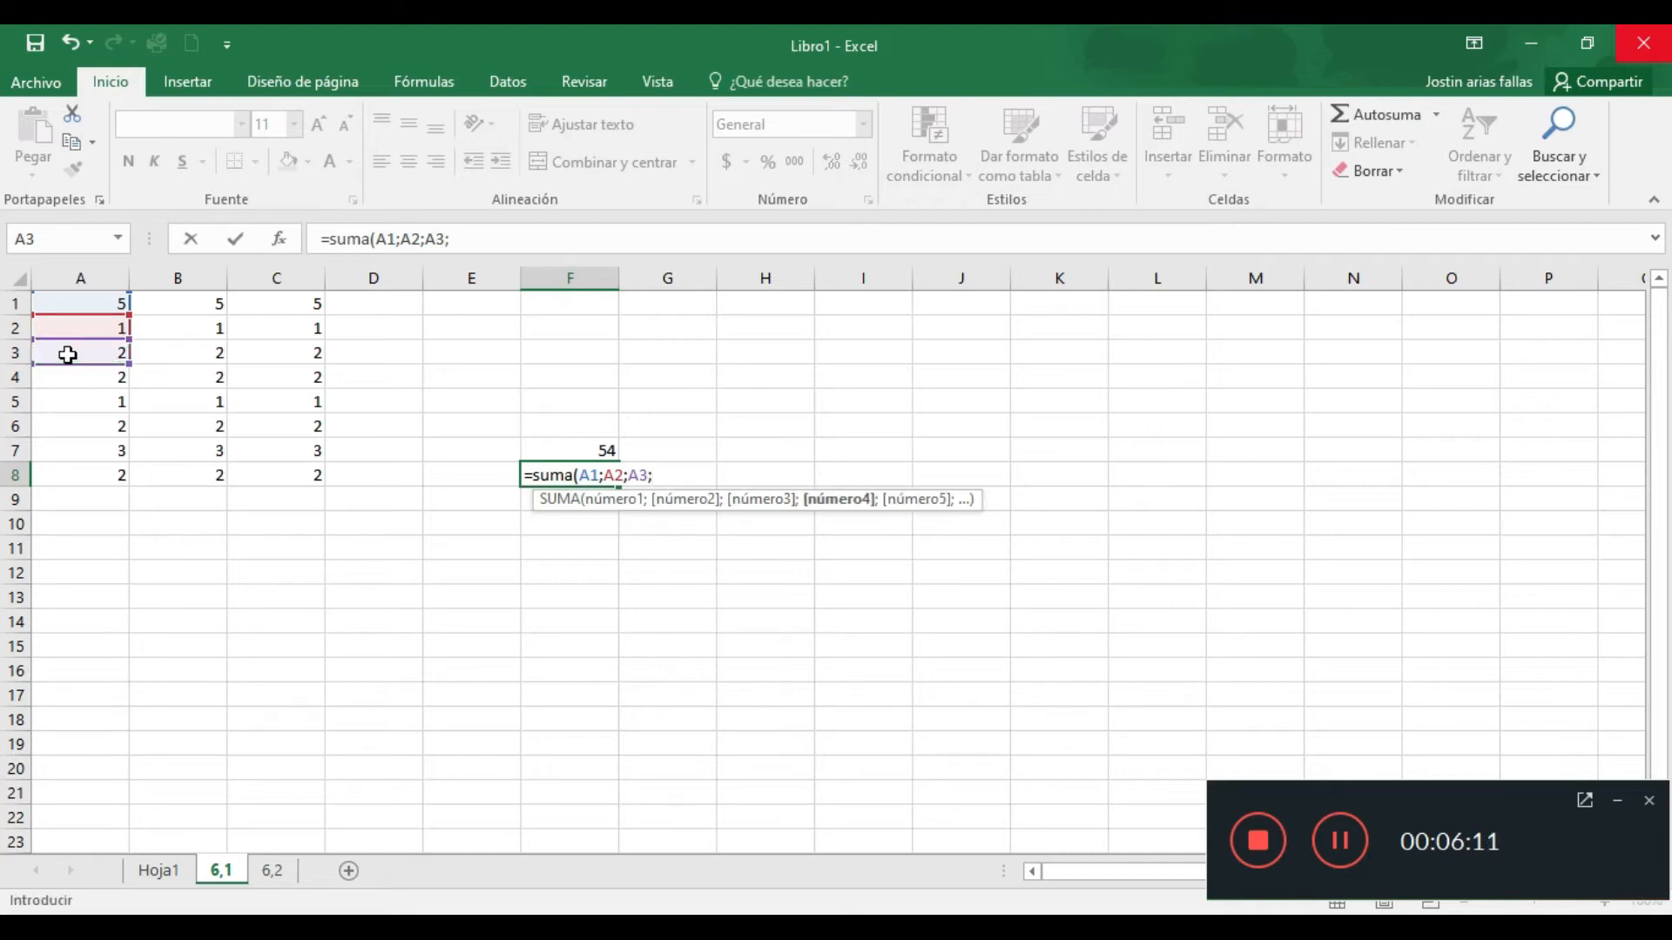
left_click(67, 373)
type(";")
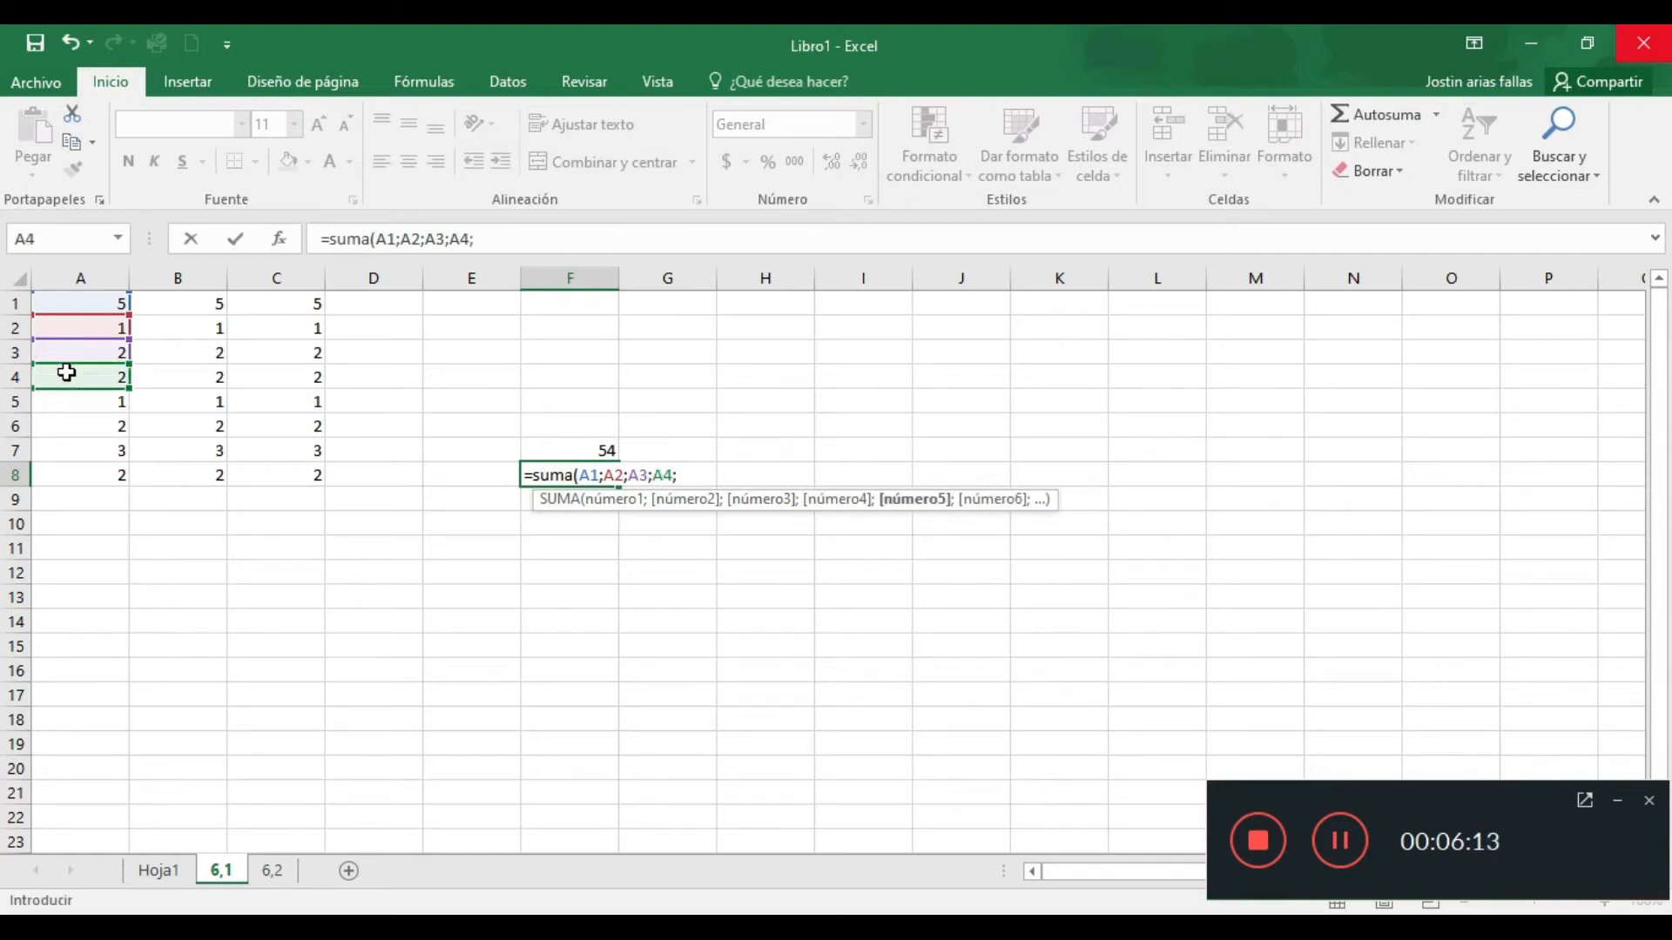
left_click(91, 400)
type(";")
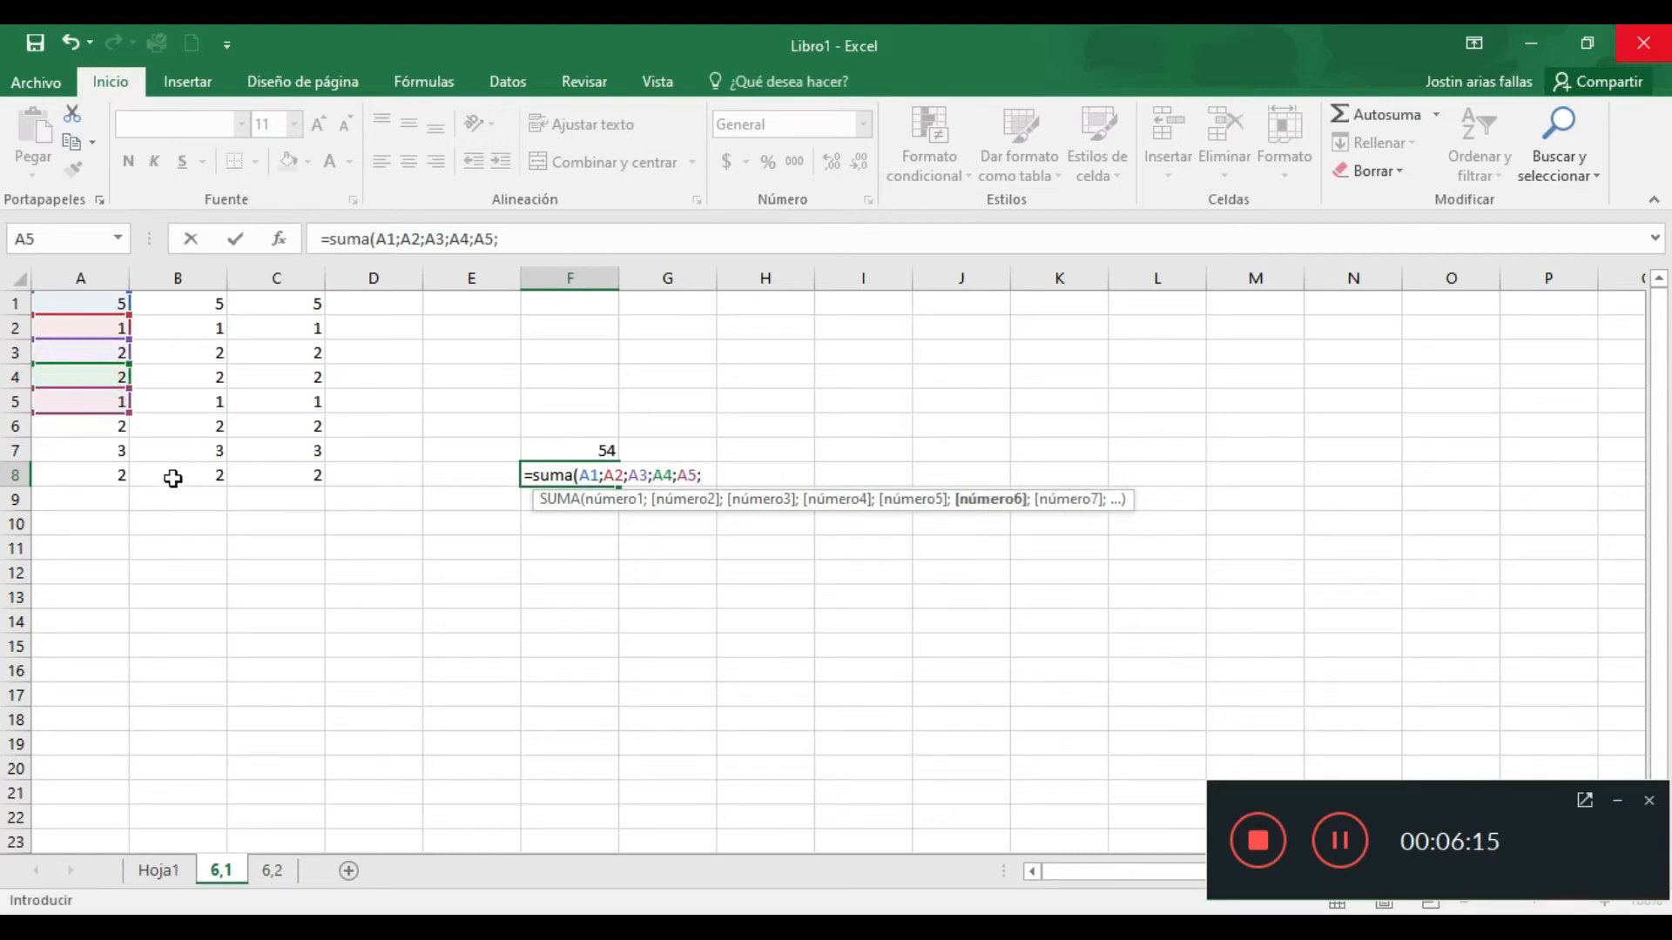
left_click(78, 427)
type(";")
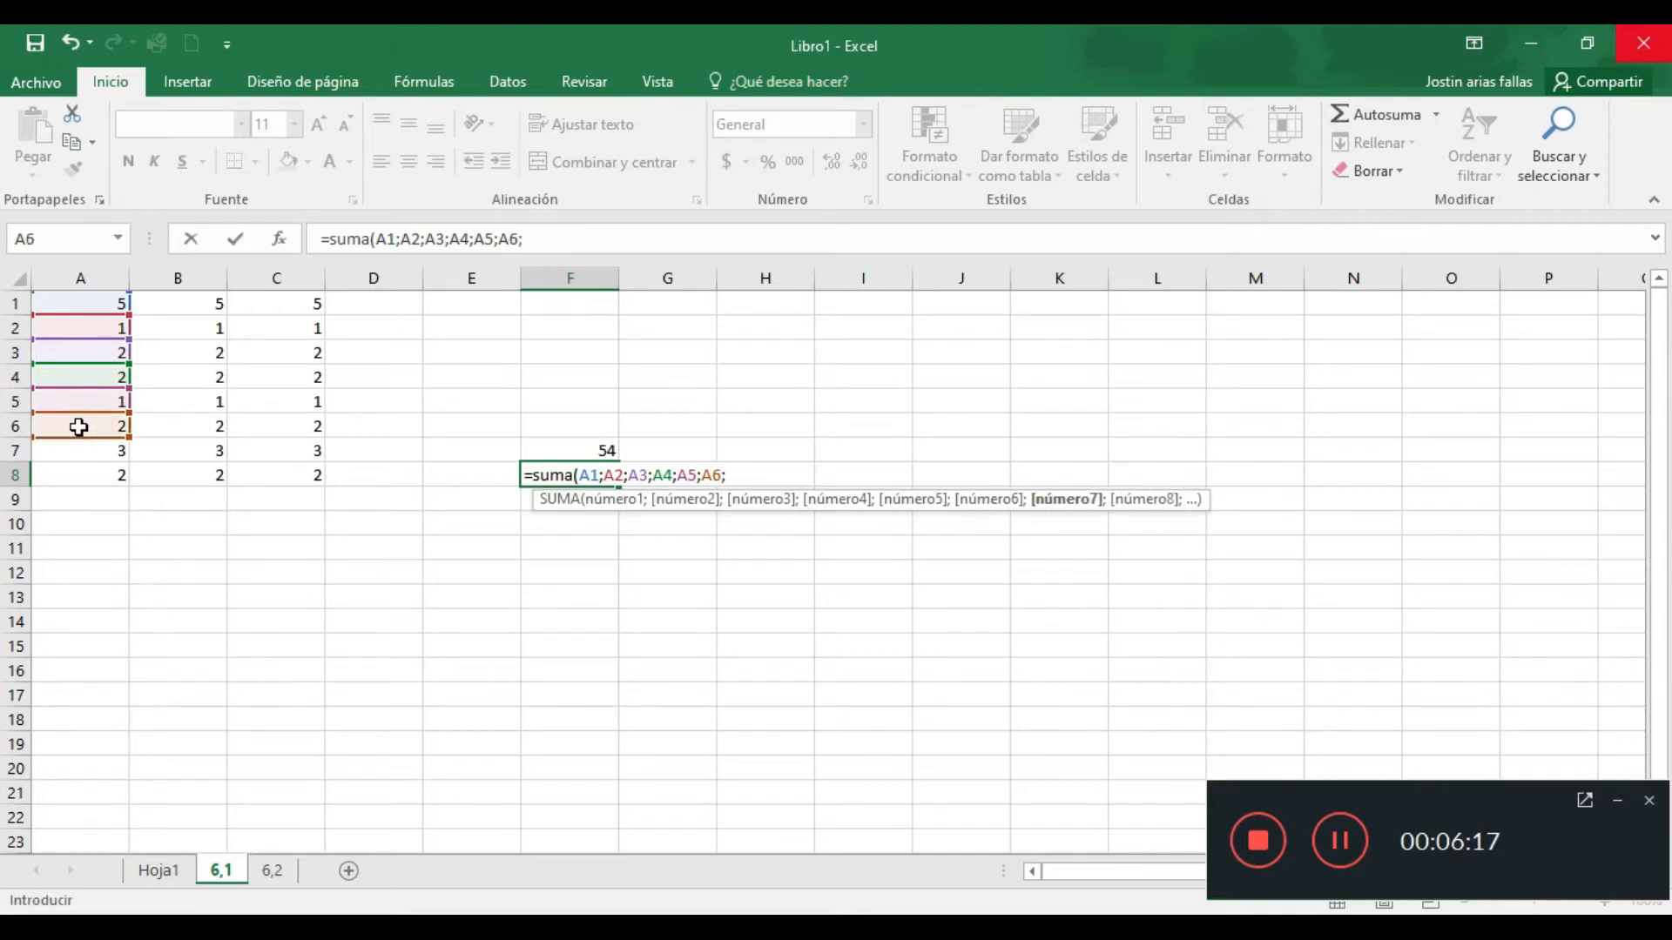
left_click(75, 448)
type(";")
left_click(82, 470)
type(";")
Add the individual references B1 through B8 to the SUMA formula in F8, each followed by a semicolon
left_click(168, 307)
type(";")
left_click(173, 328)
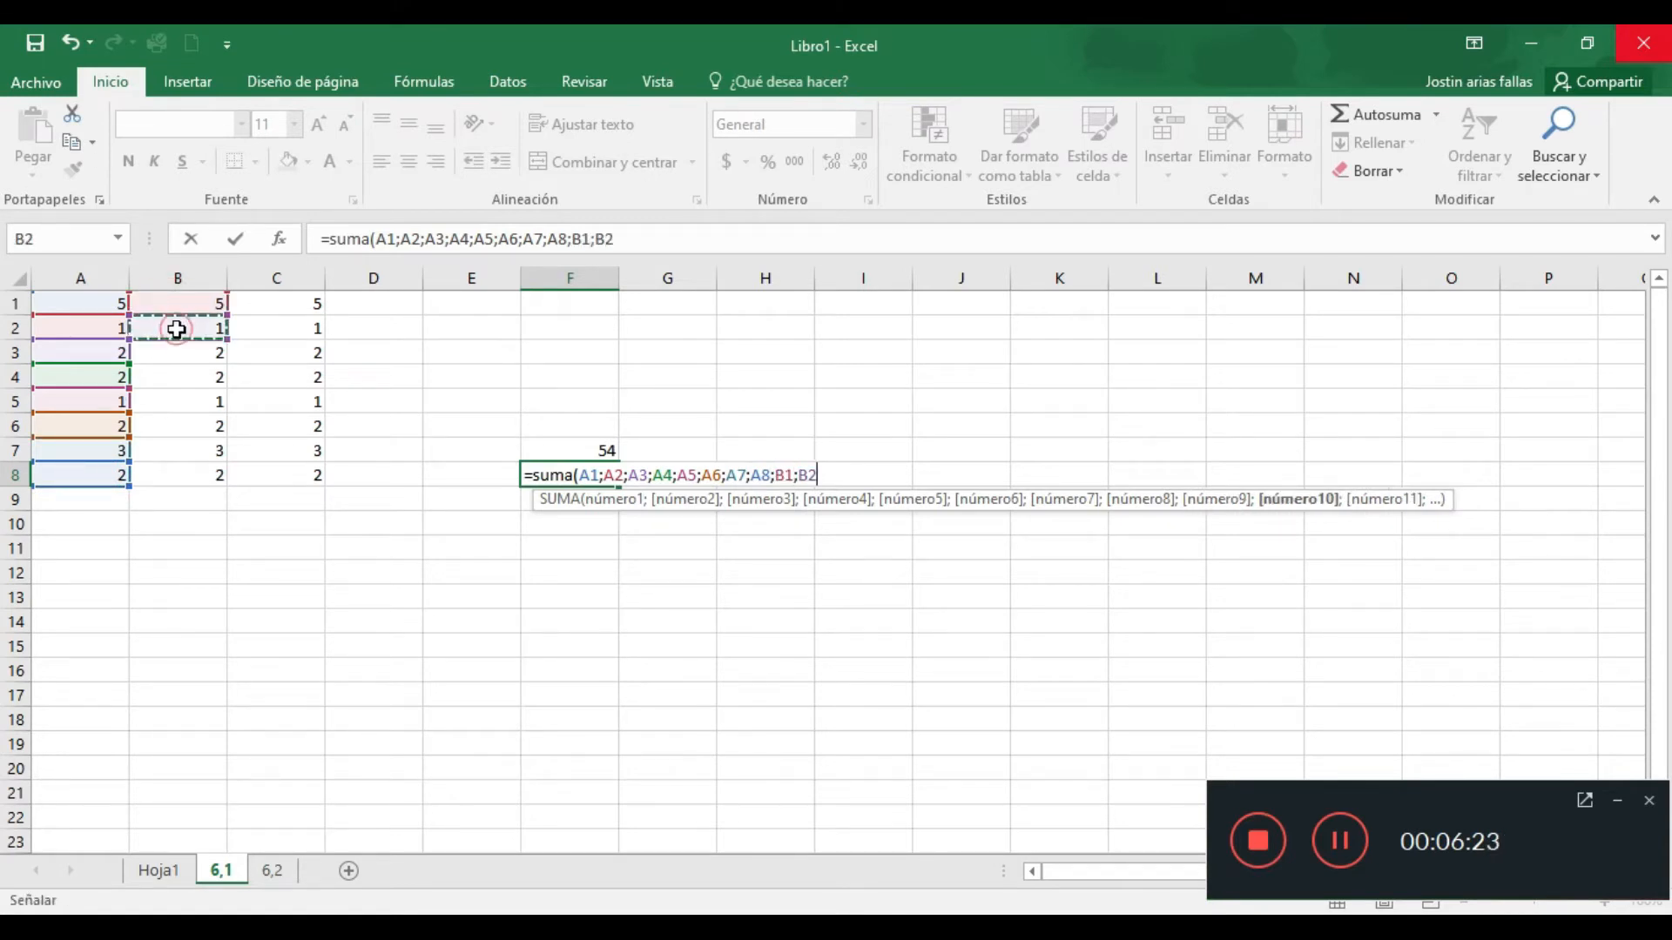
type(";")
left_click(170, 346)
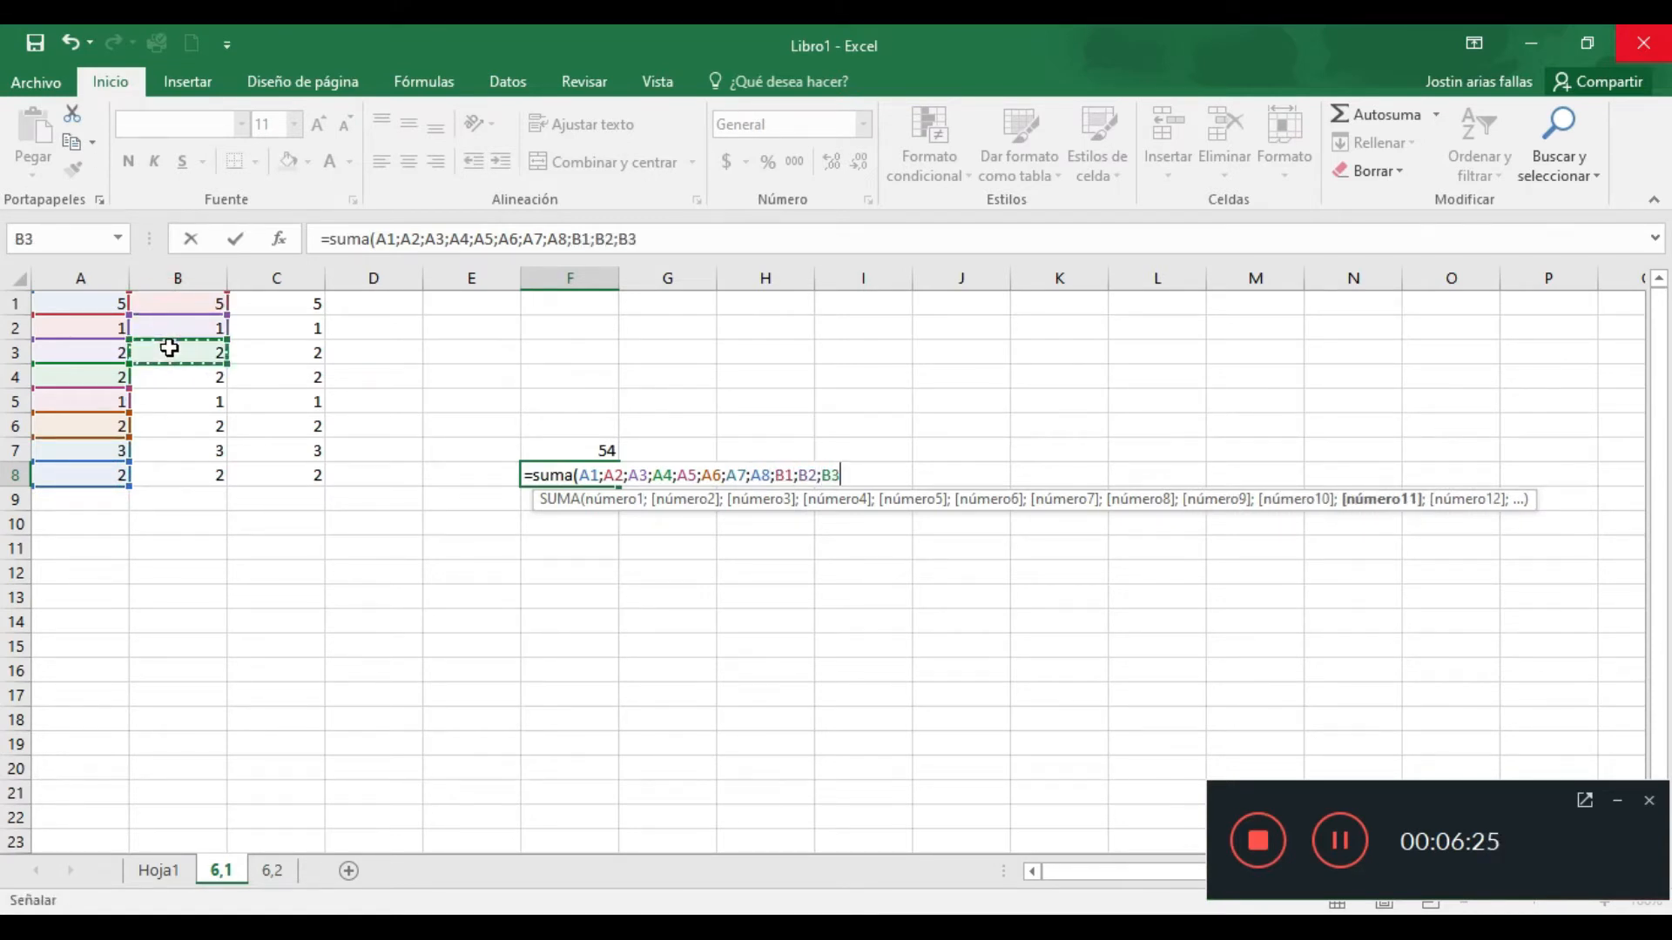
type(";")
left_click(192, 381)
type(";")
left_click(192, 398)
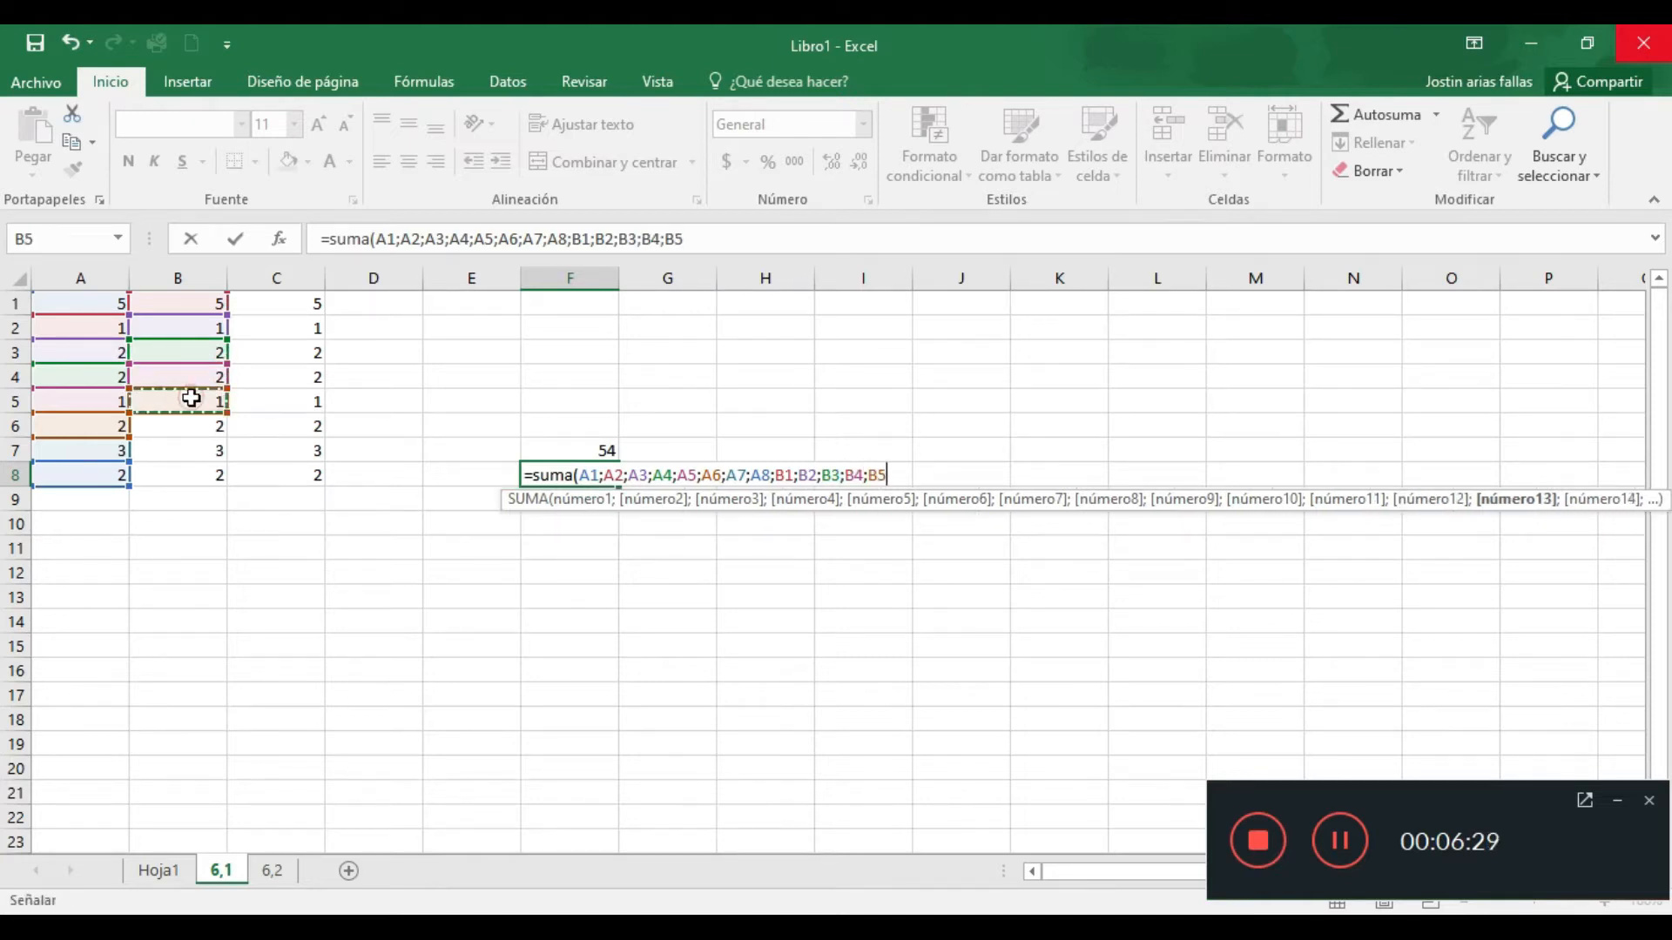
type(";")
left_click(168, 430)
type(";")
left_click(170, 453)
type(";")
left_click(174, 475)
type(";")
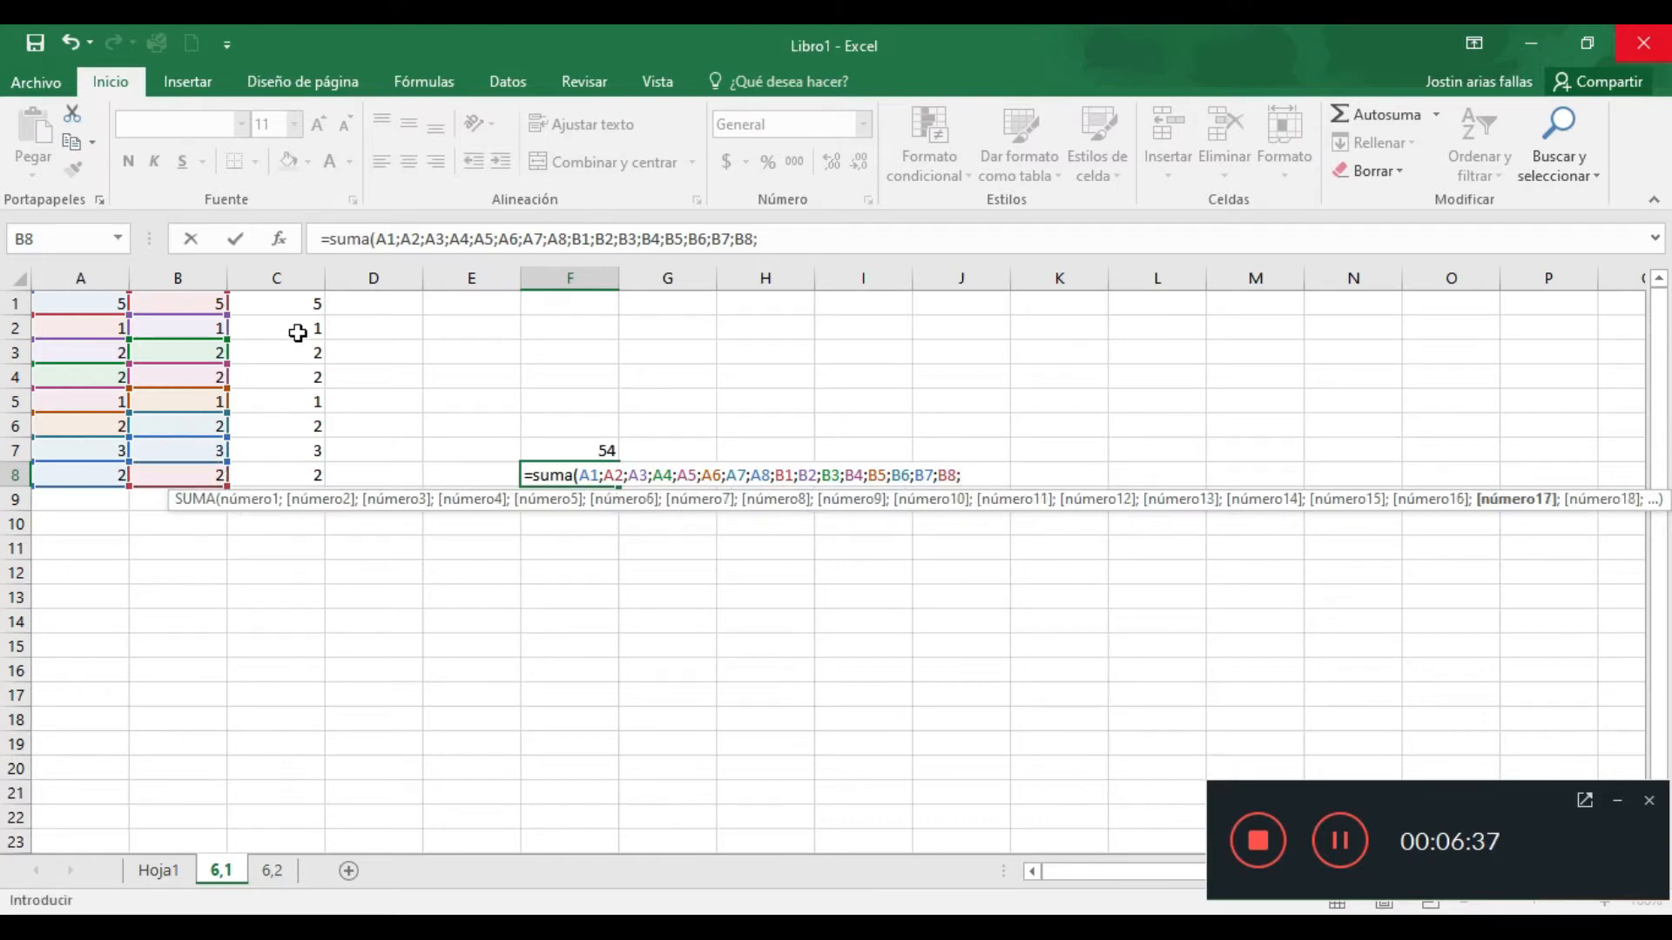
Add the individual references C1 through C8 to the SUMA formula in F8 and complete the formula
left_click(301, 307)
type(";")
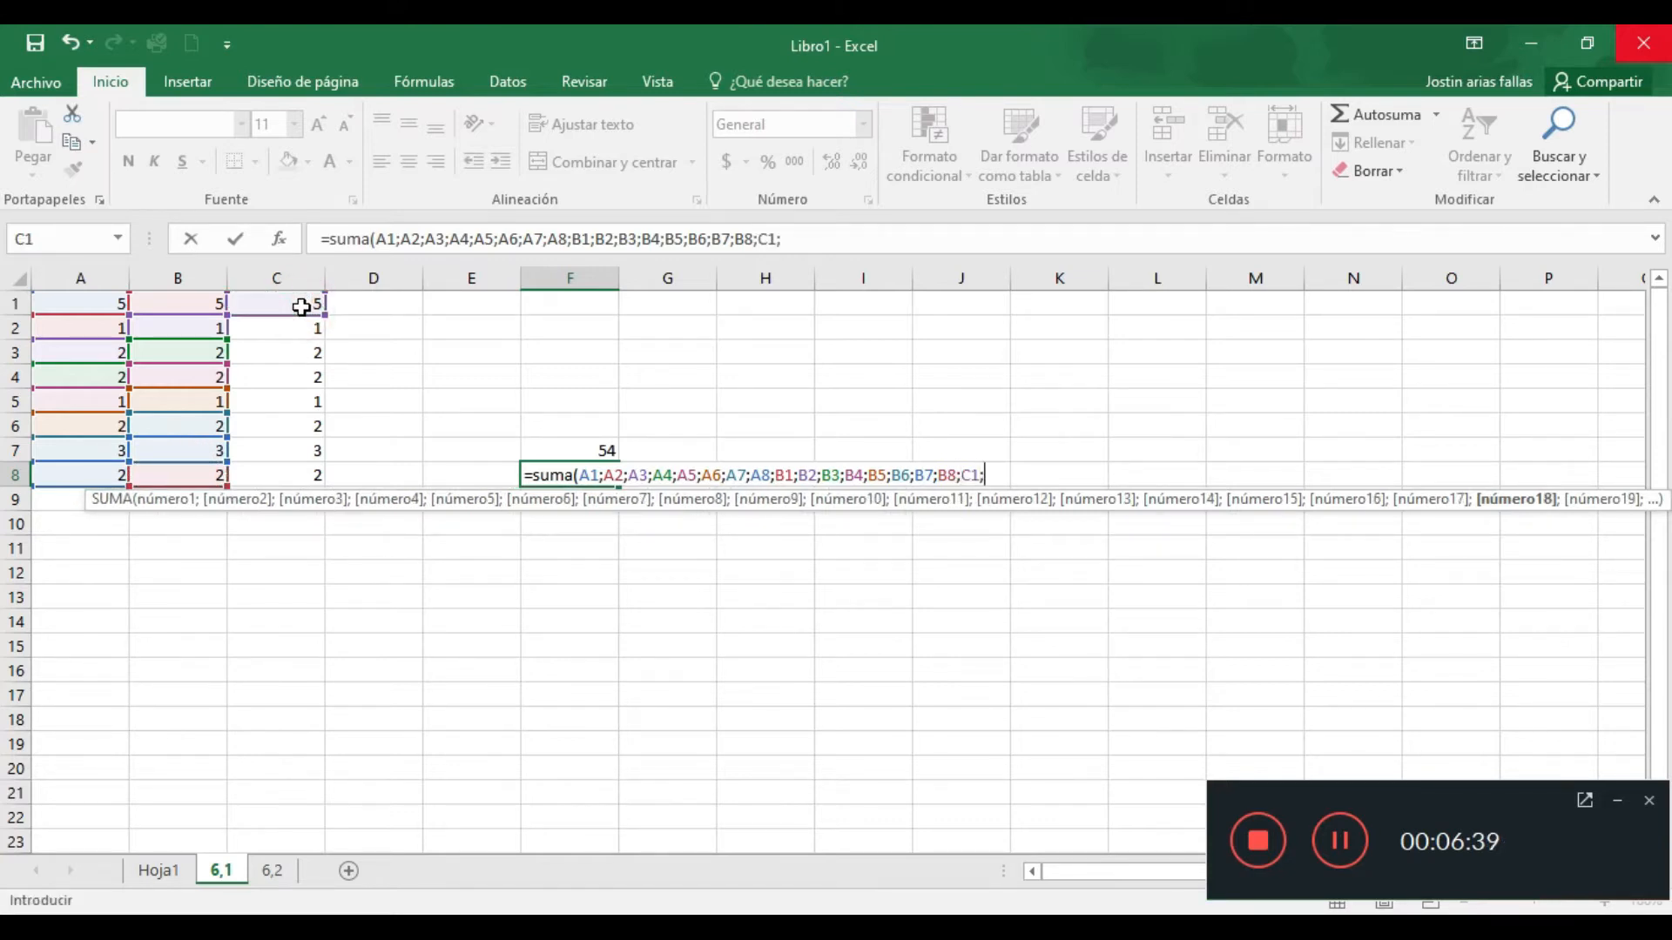
left_click(273, 333)
type(";")
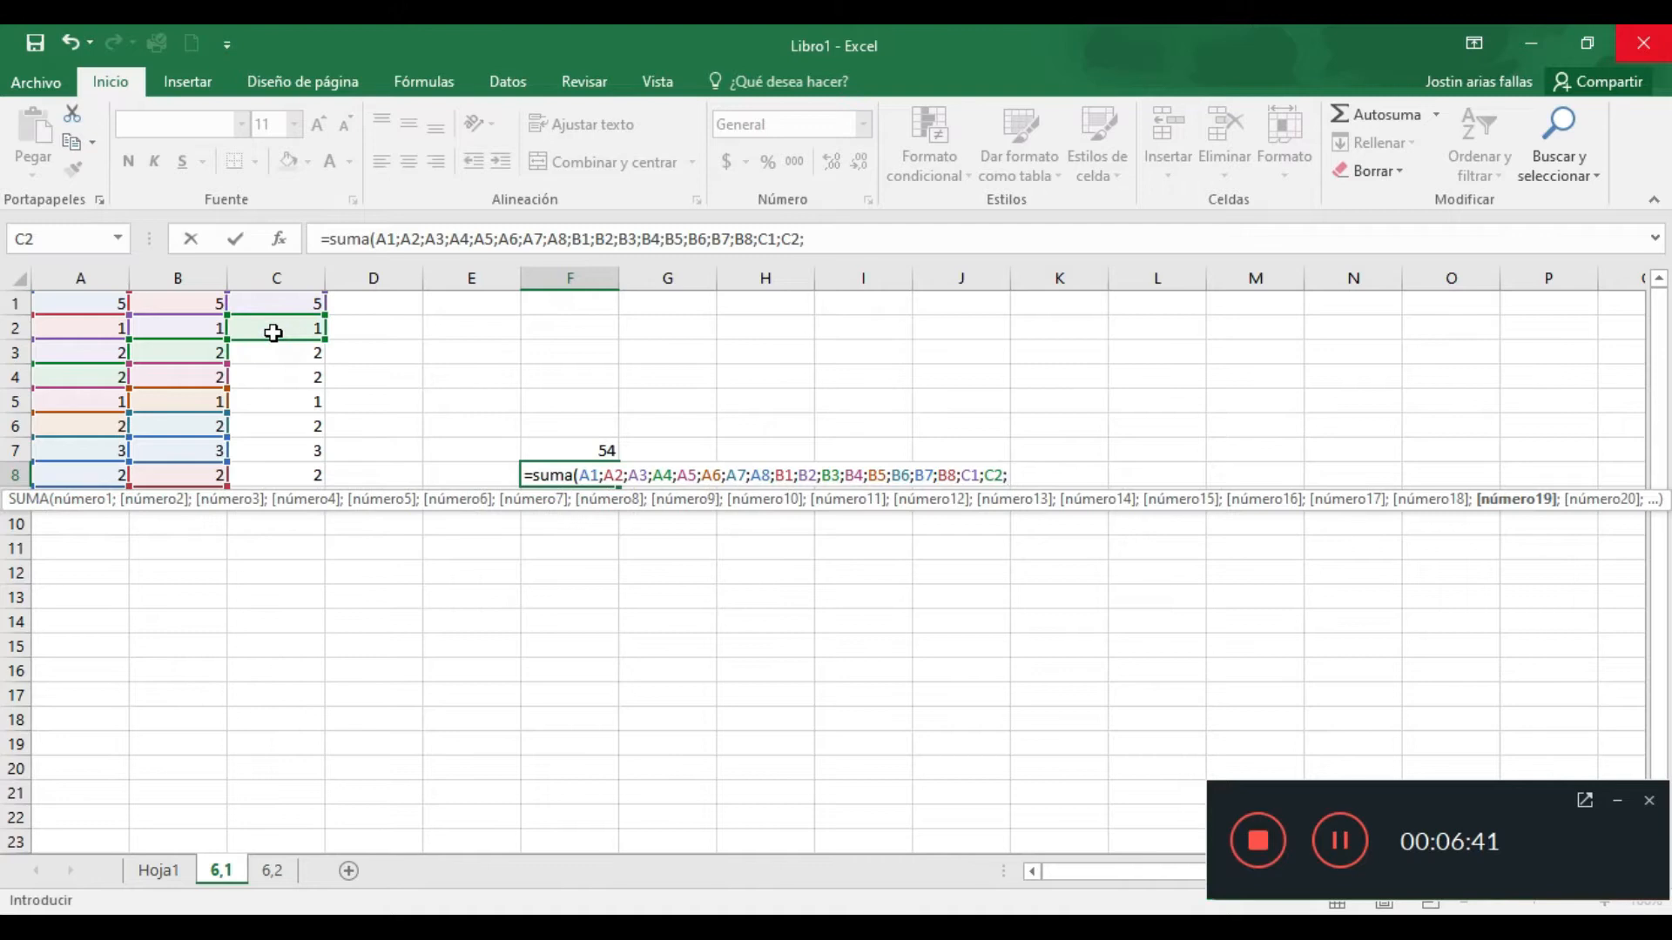
left_click(253, 347)
type(";")
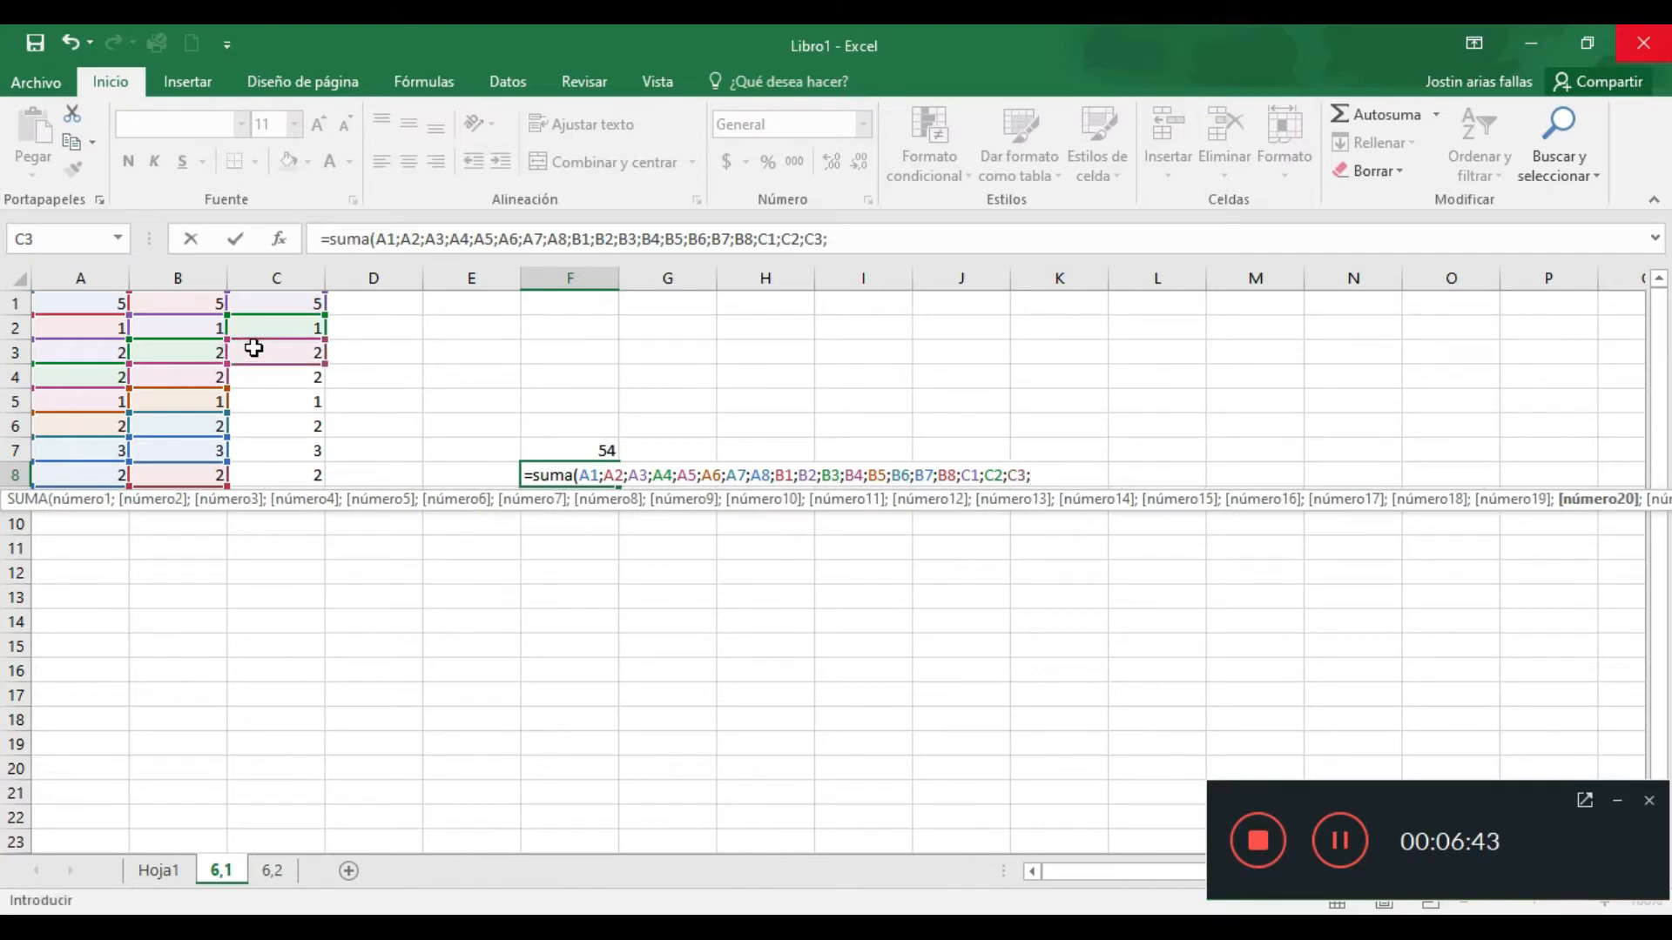
left_click(283, 374)
type(";")
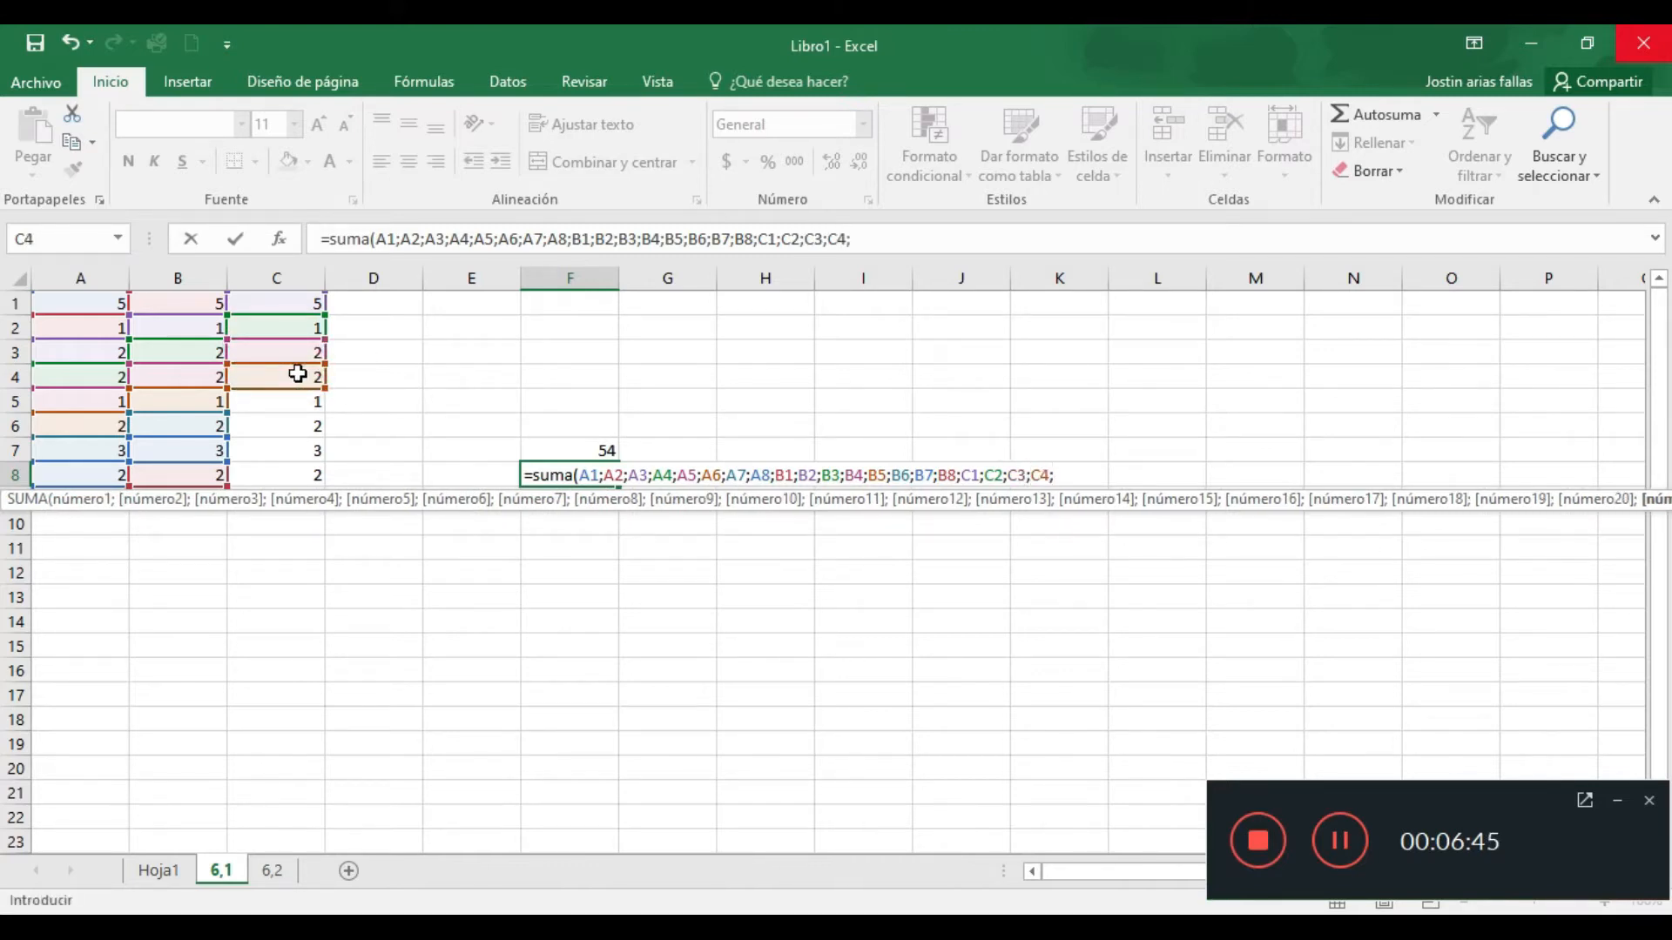
left_click(286, 398)
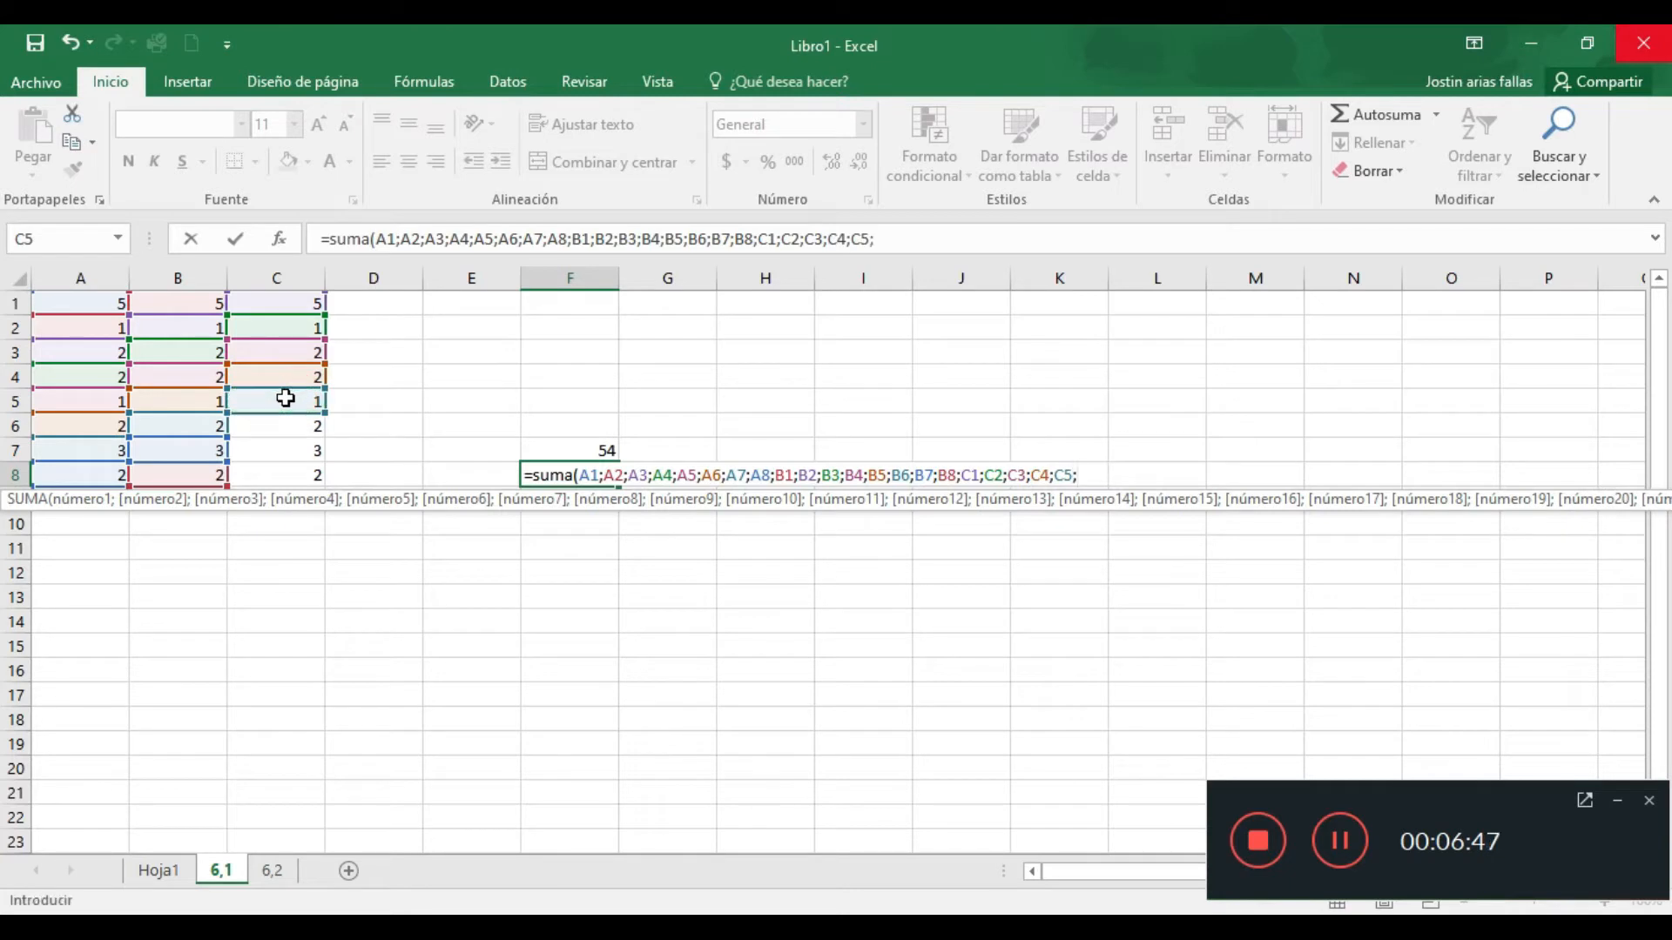
left_click(281, 422)
type(";")
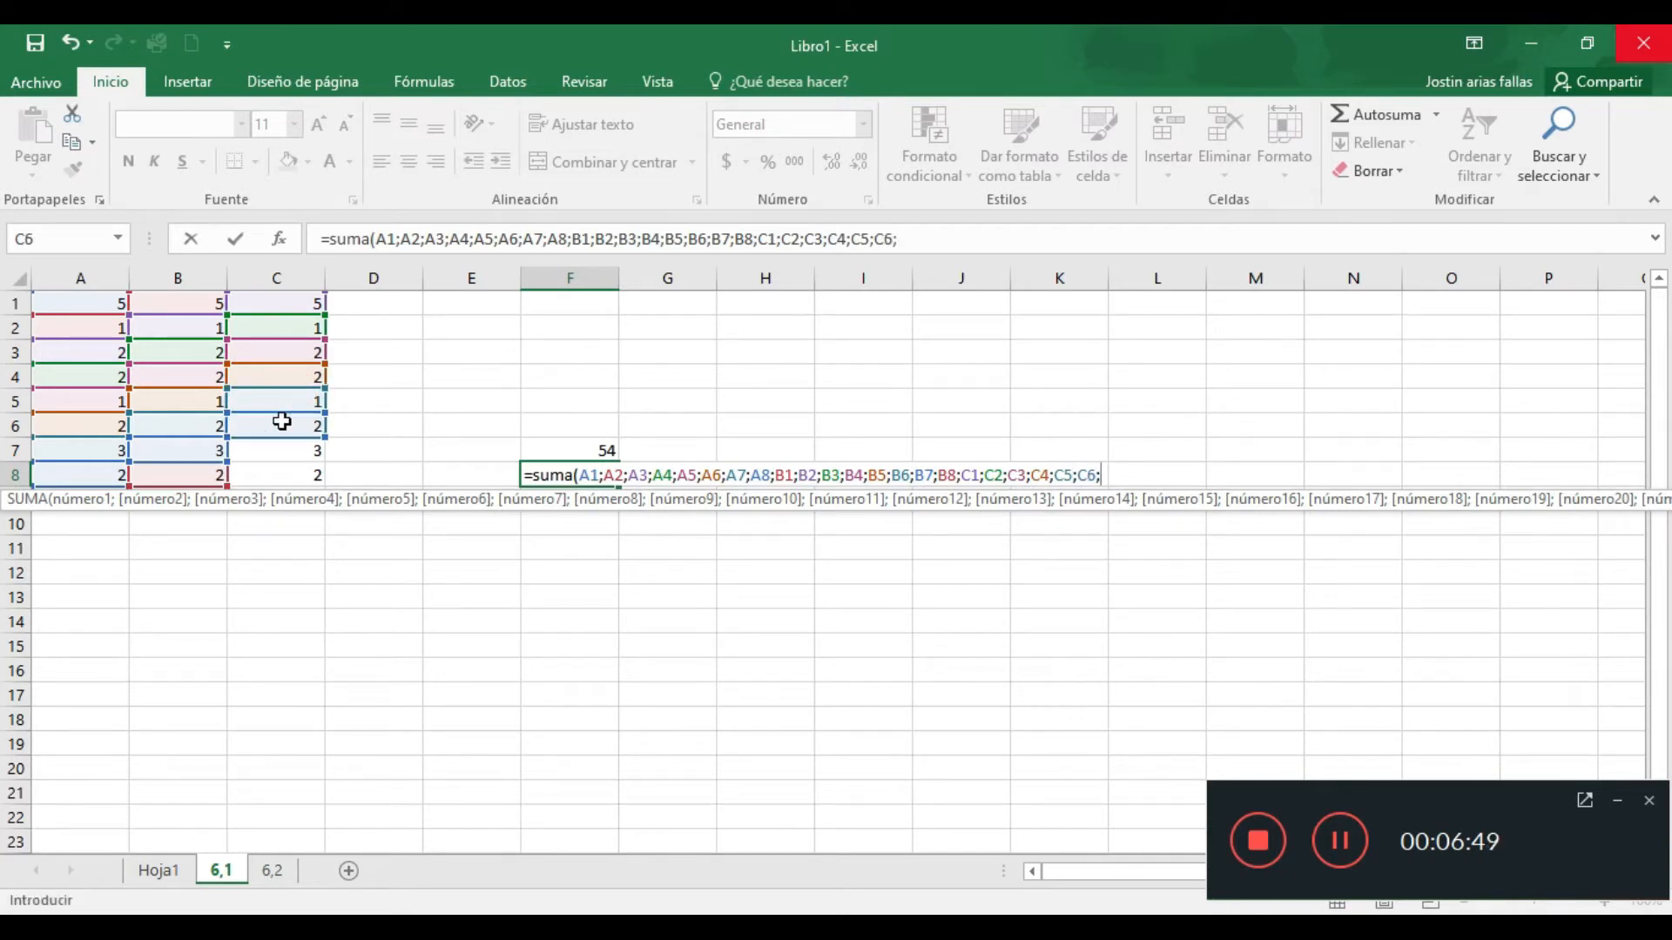
left_click(310, 456)
type(";")
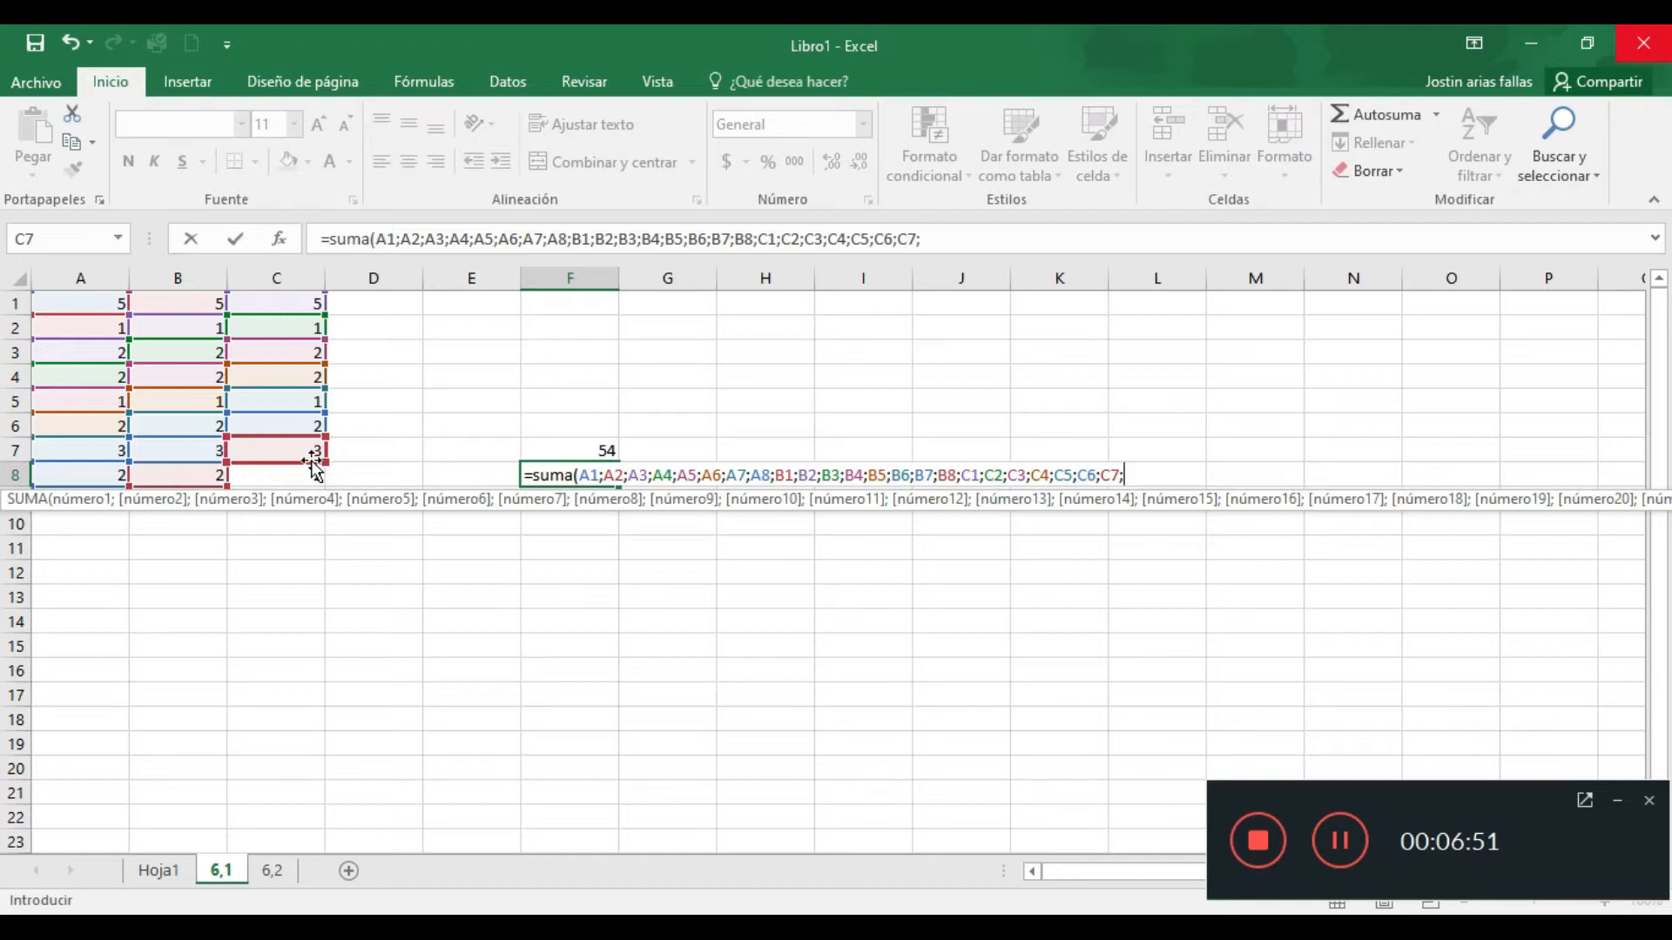
left_click(299, 477)
type(")")
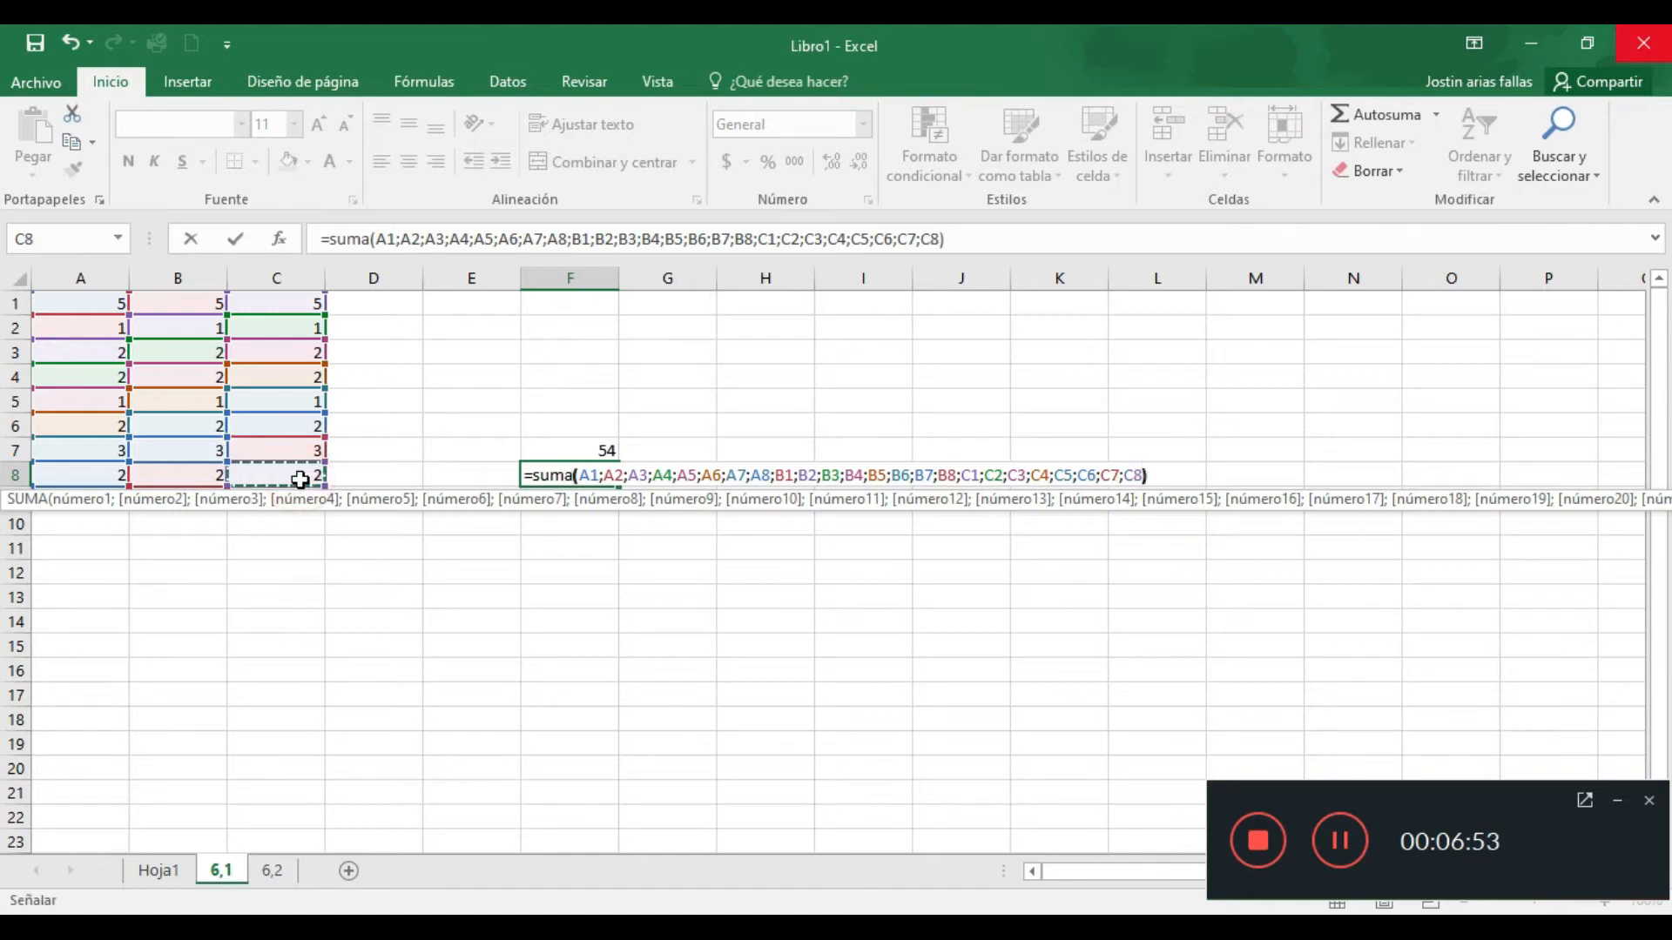
key("Return")
Compare the range formula in F7 with the cell-by-cell formula in F8
left_click(586, 454)
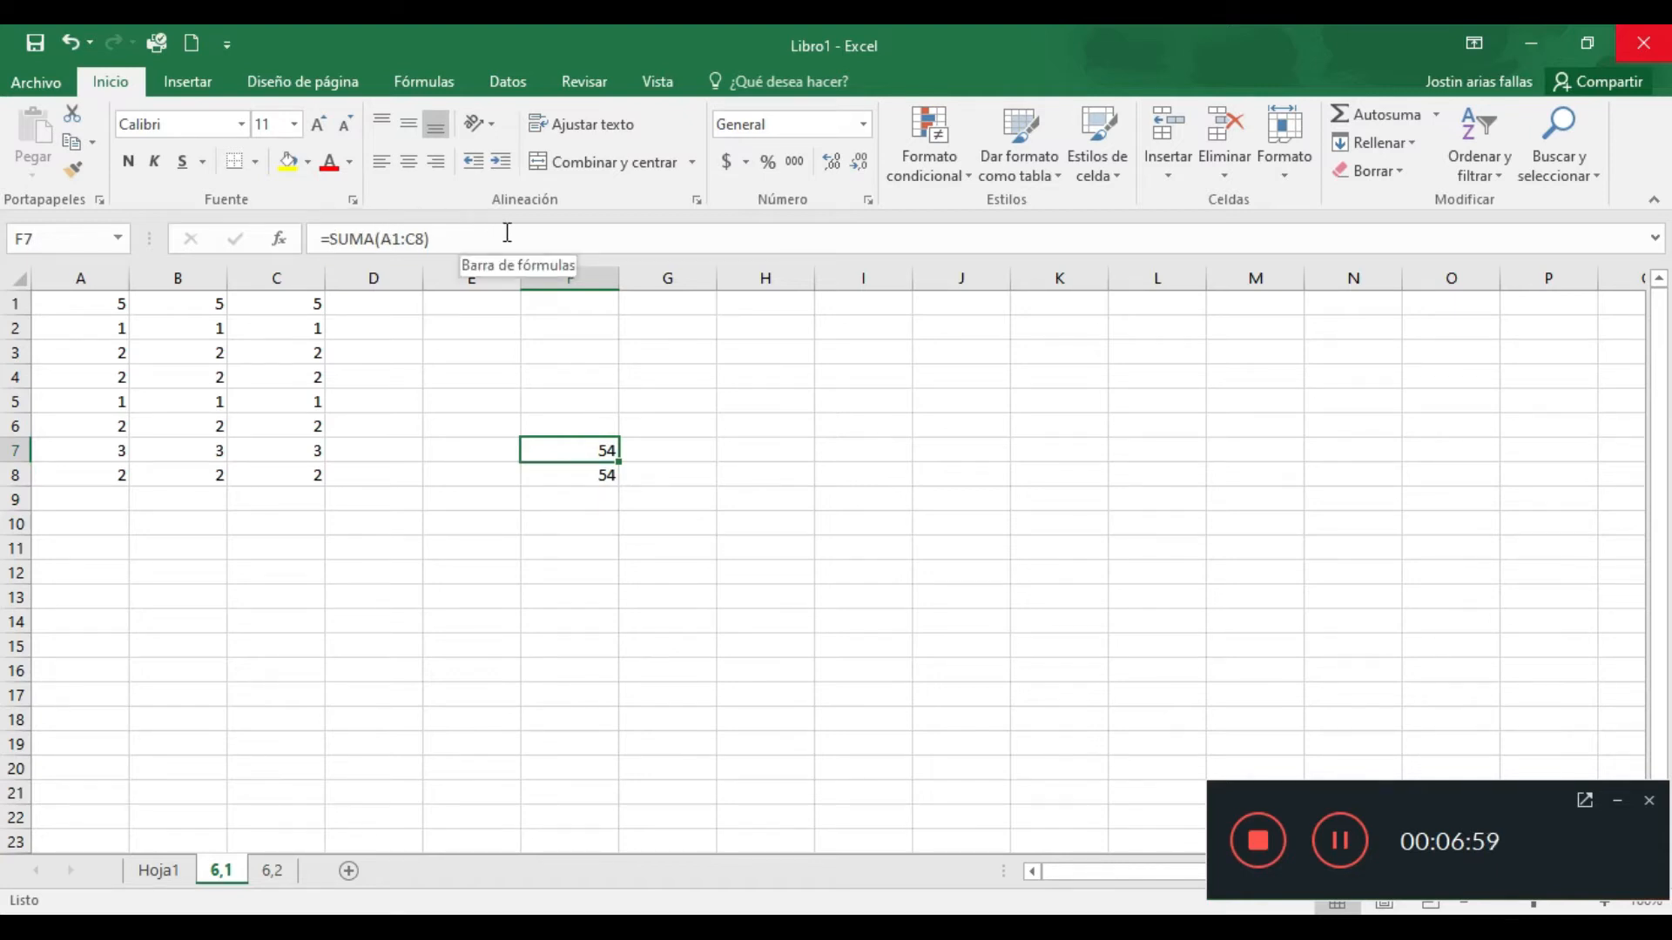
key("Down")
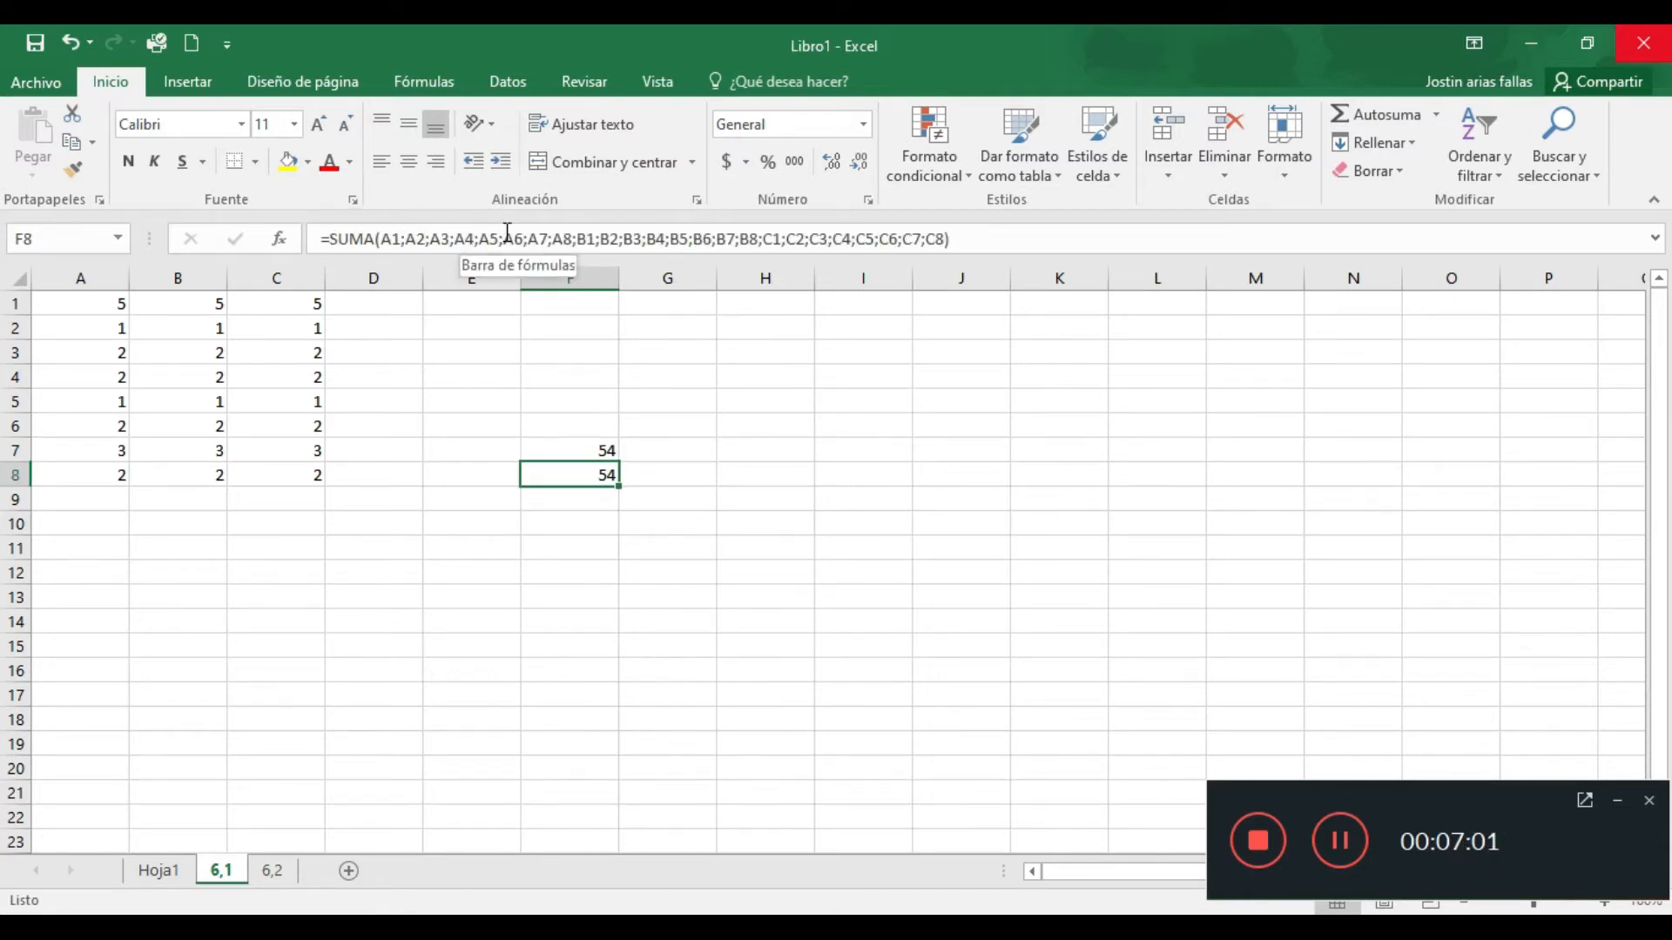
key("Up")
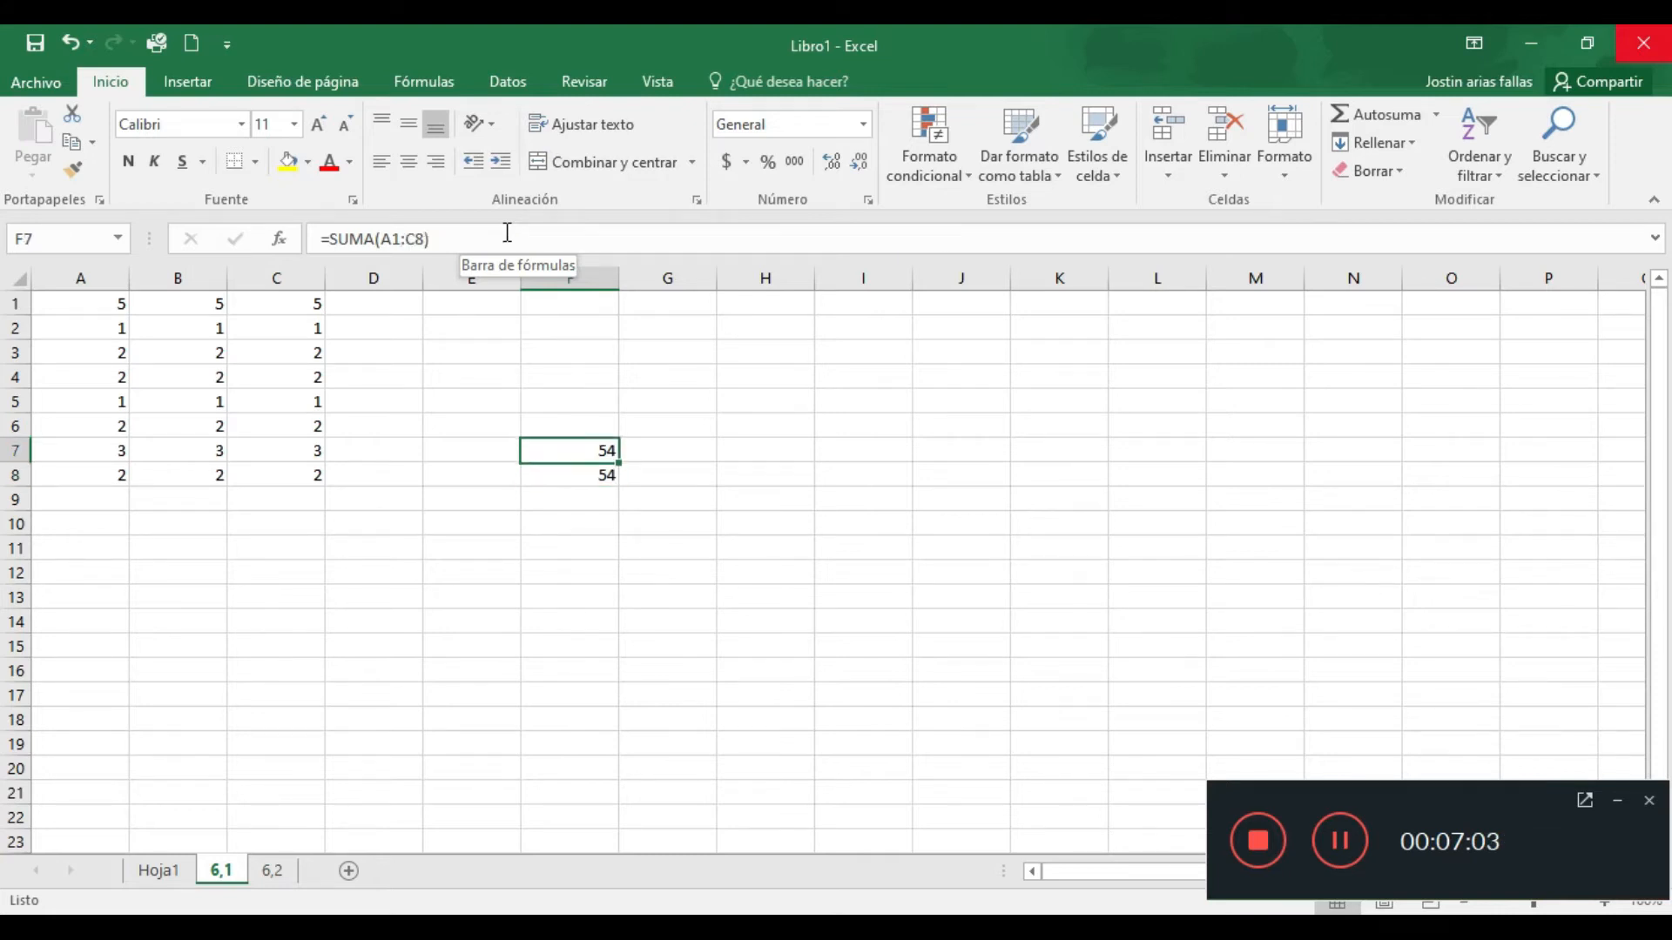
key("Down")
key("Up")
Try the value 1 in cell A1 to test both sums, and set it back to 5
left_click(115, 307)
type("1")
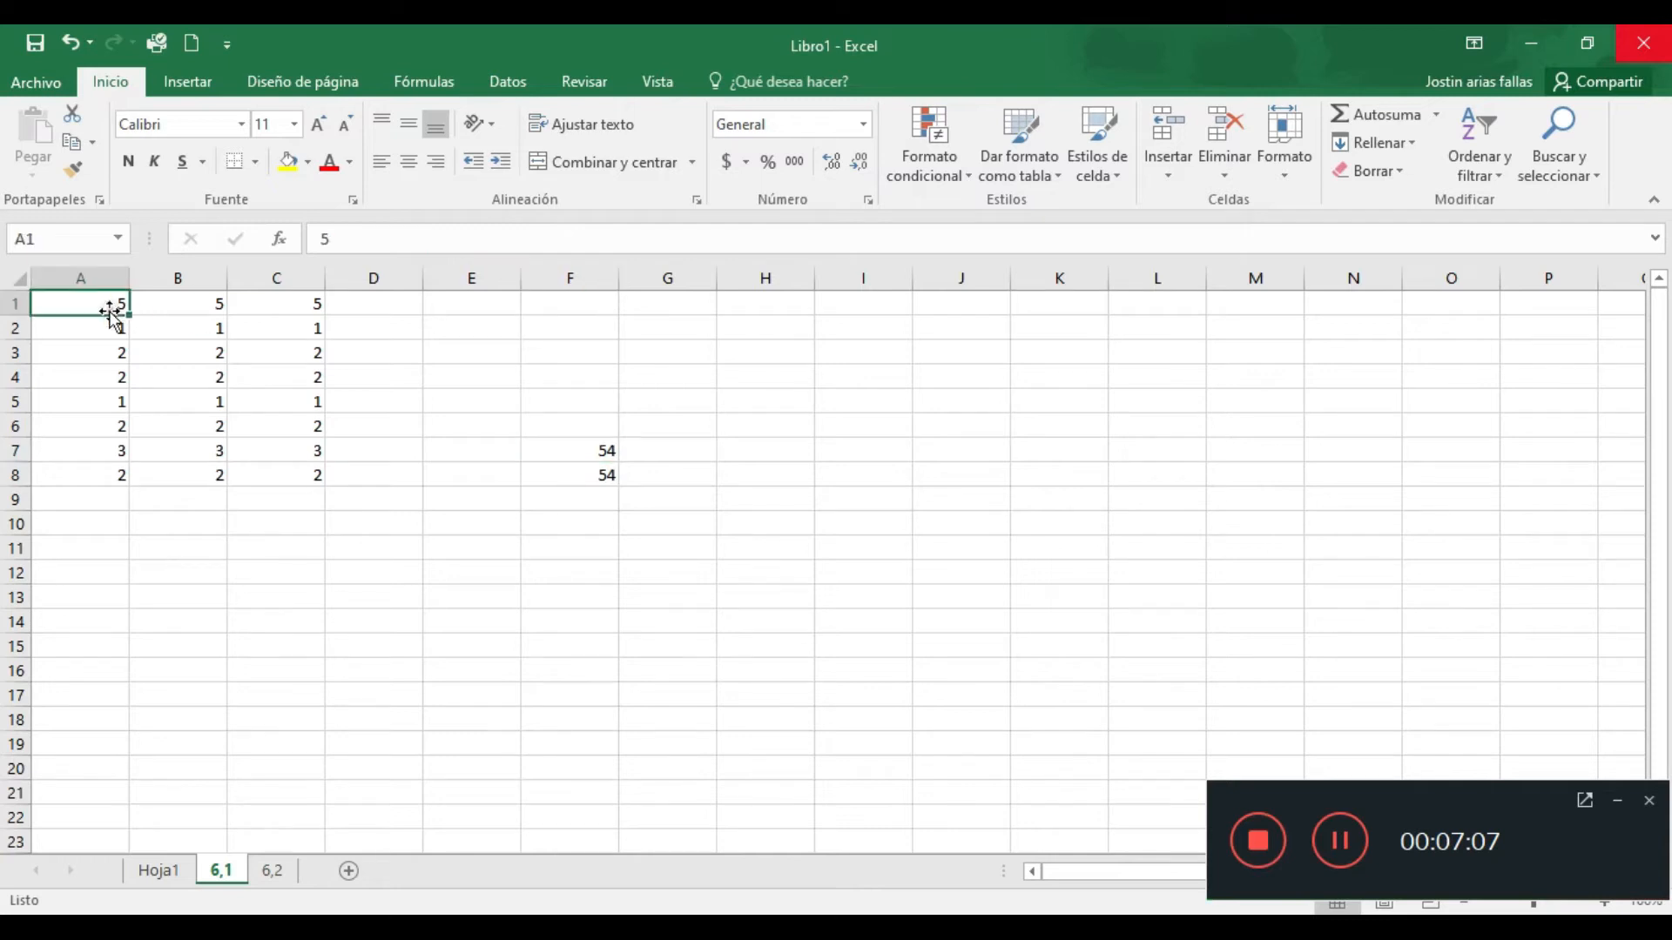
key("Return")
key("Up")
type("5")
key("Tab")
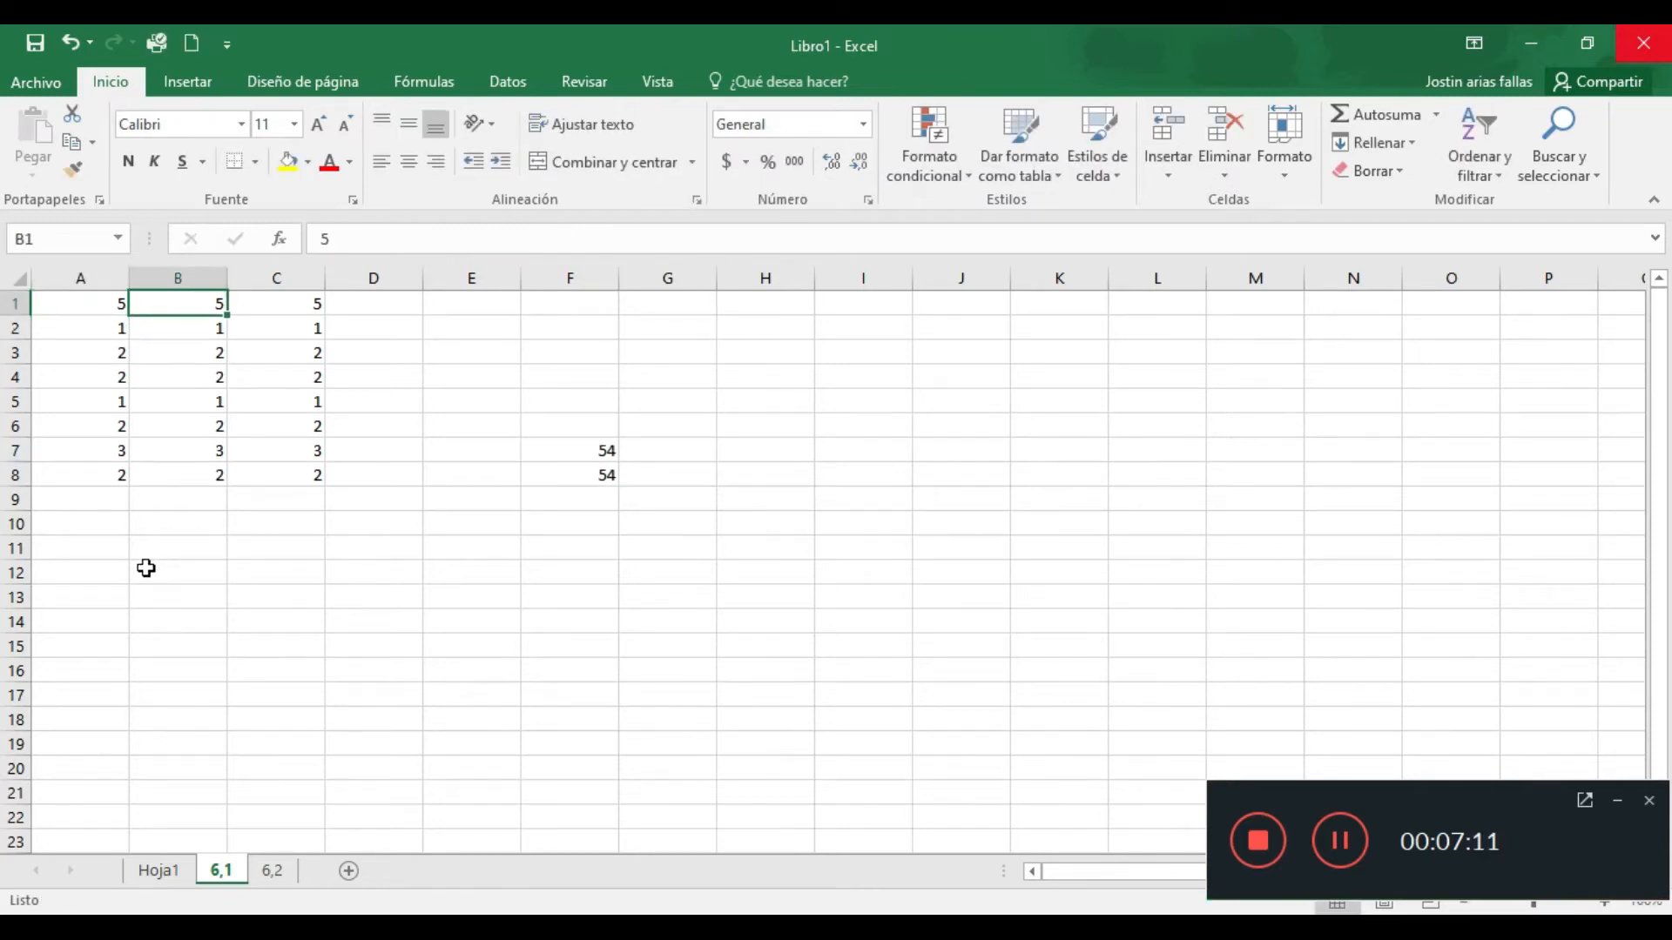
Try the value 2 in cell C2 to test both sums, and set it back to 1
key("Right")
key("Right")
key("Down")
key("Left")
type("2")
key("Tab")
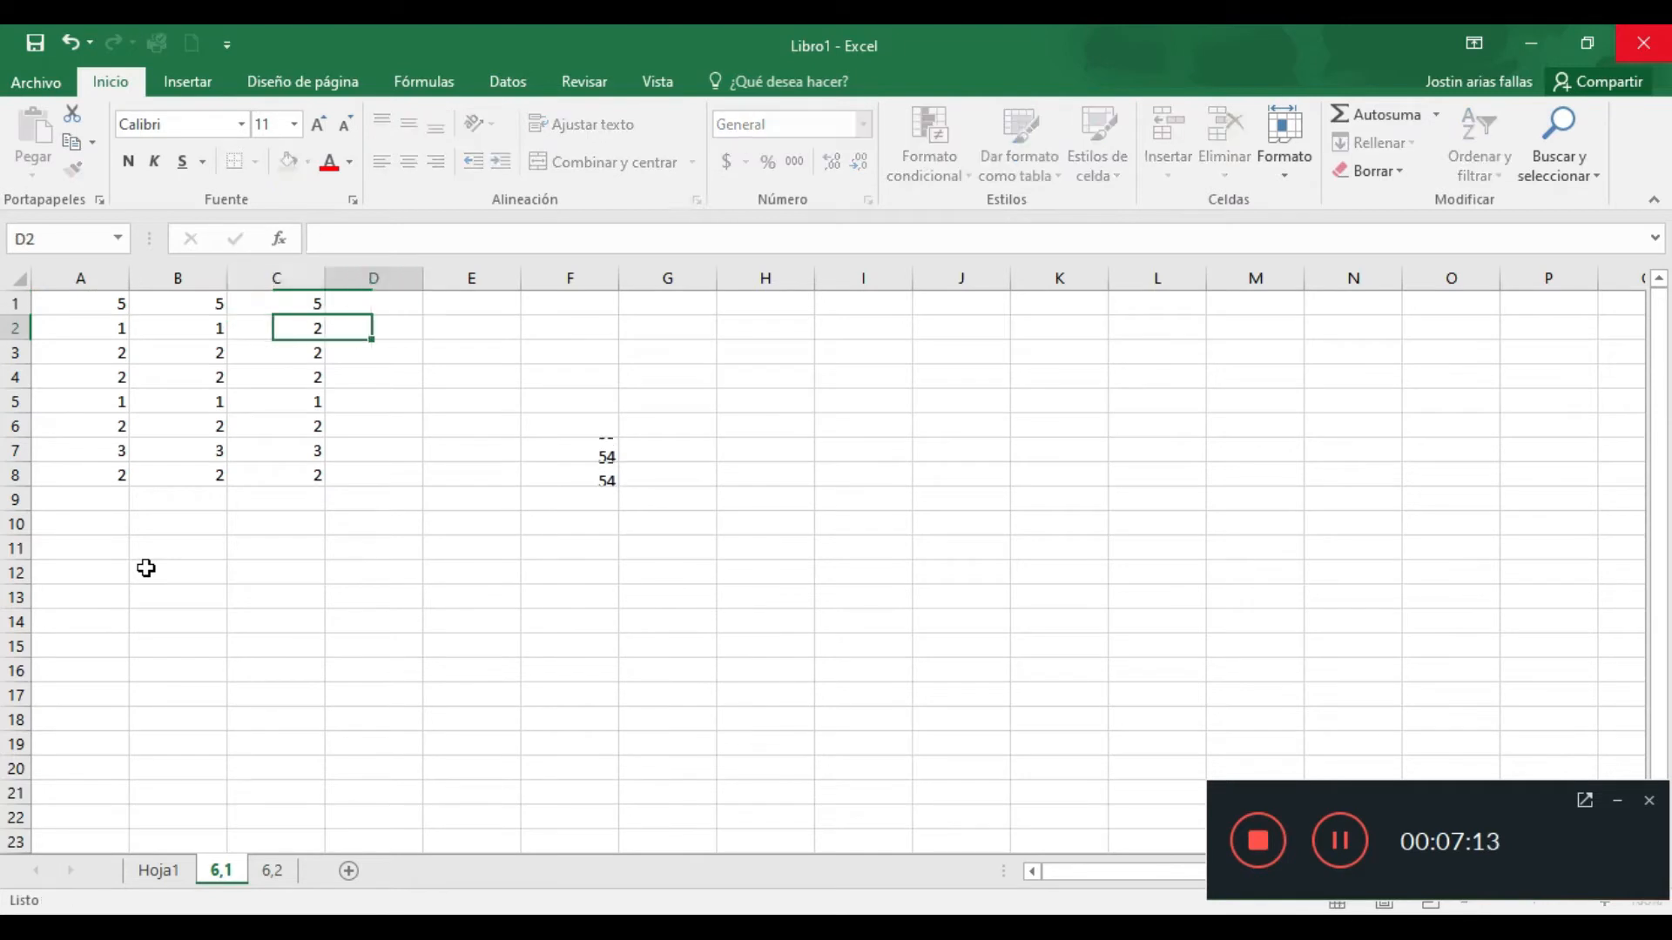
key("Left")
type("1")
key("Tab")
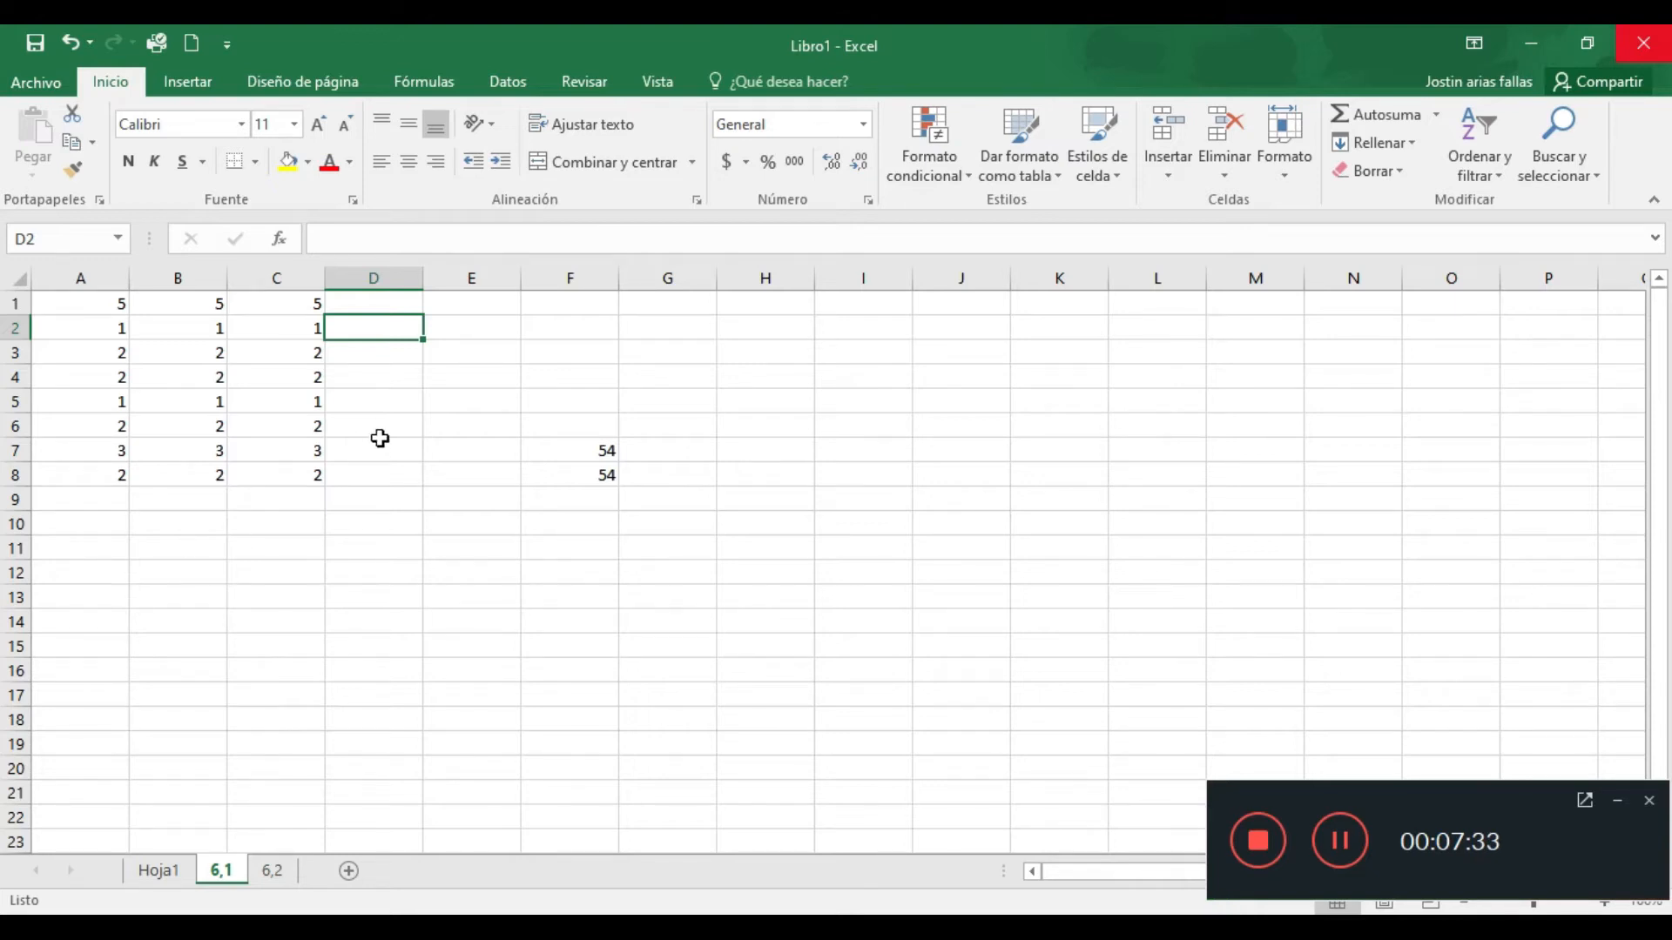
Enter the values 3, 2 and 1 in cells A13, B13 and C13
left_click(594, 477)
left_click(202, 599)
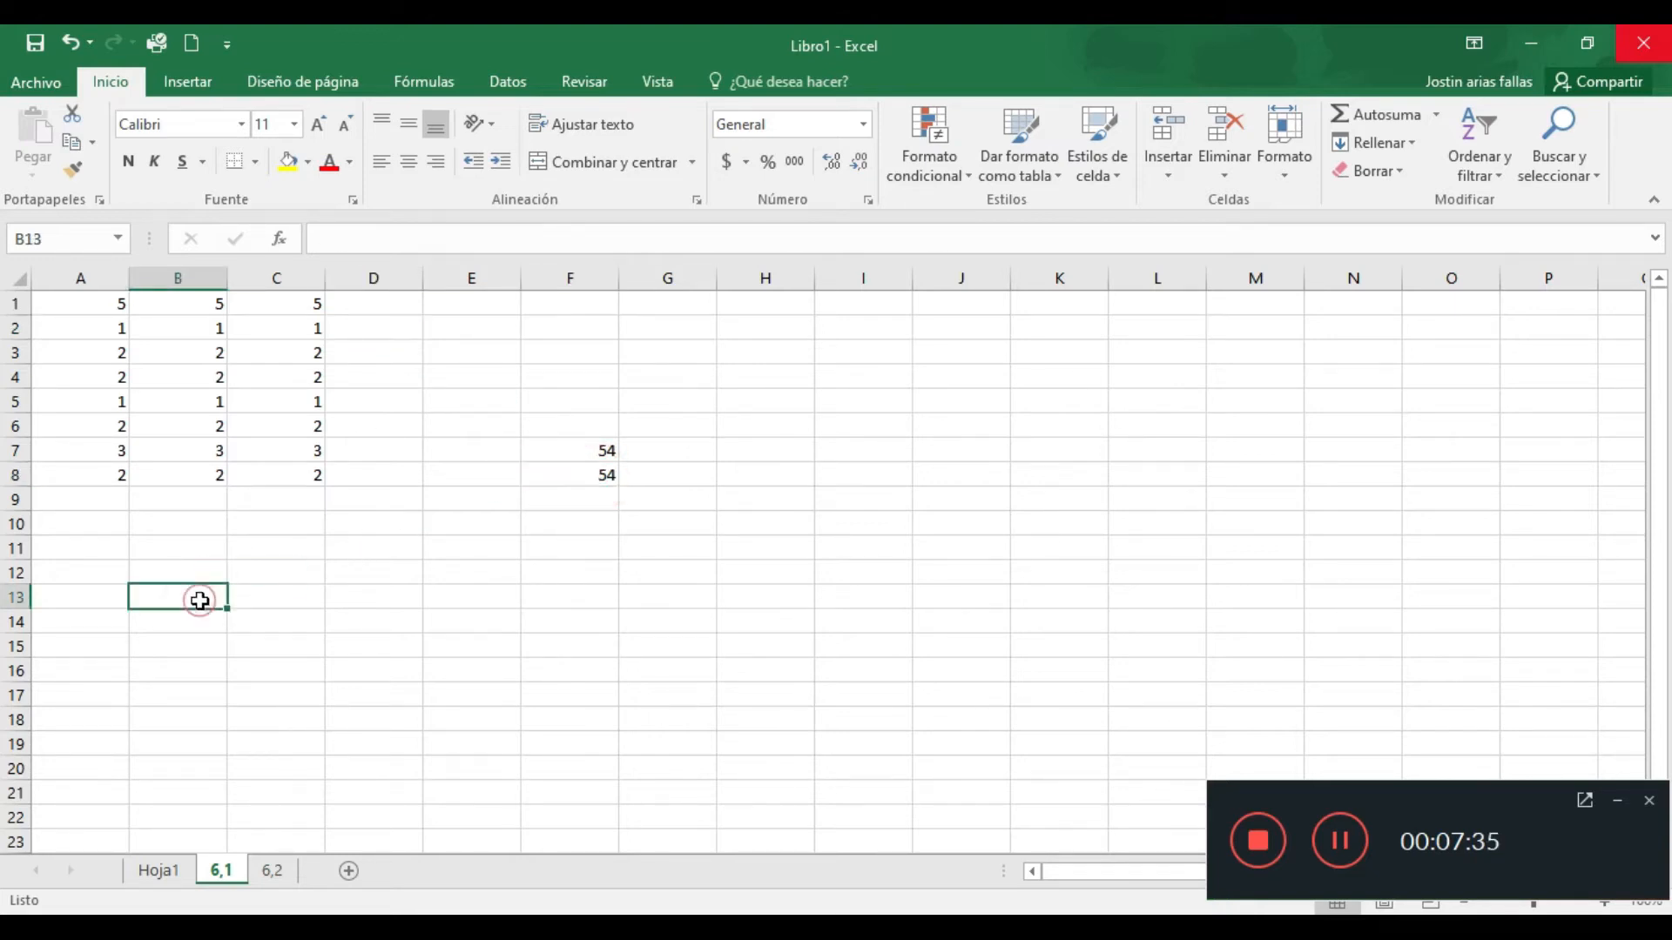
type("2")
left_click(97, 598)
type("3")
left_click(261, 599)
type("1")
left_click(511, 573)
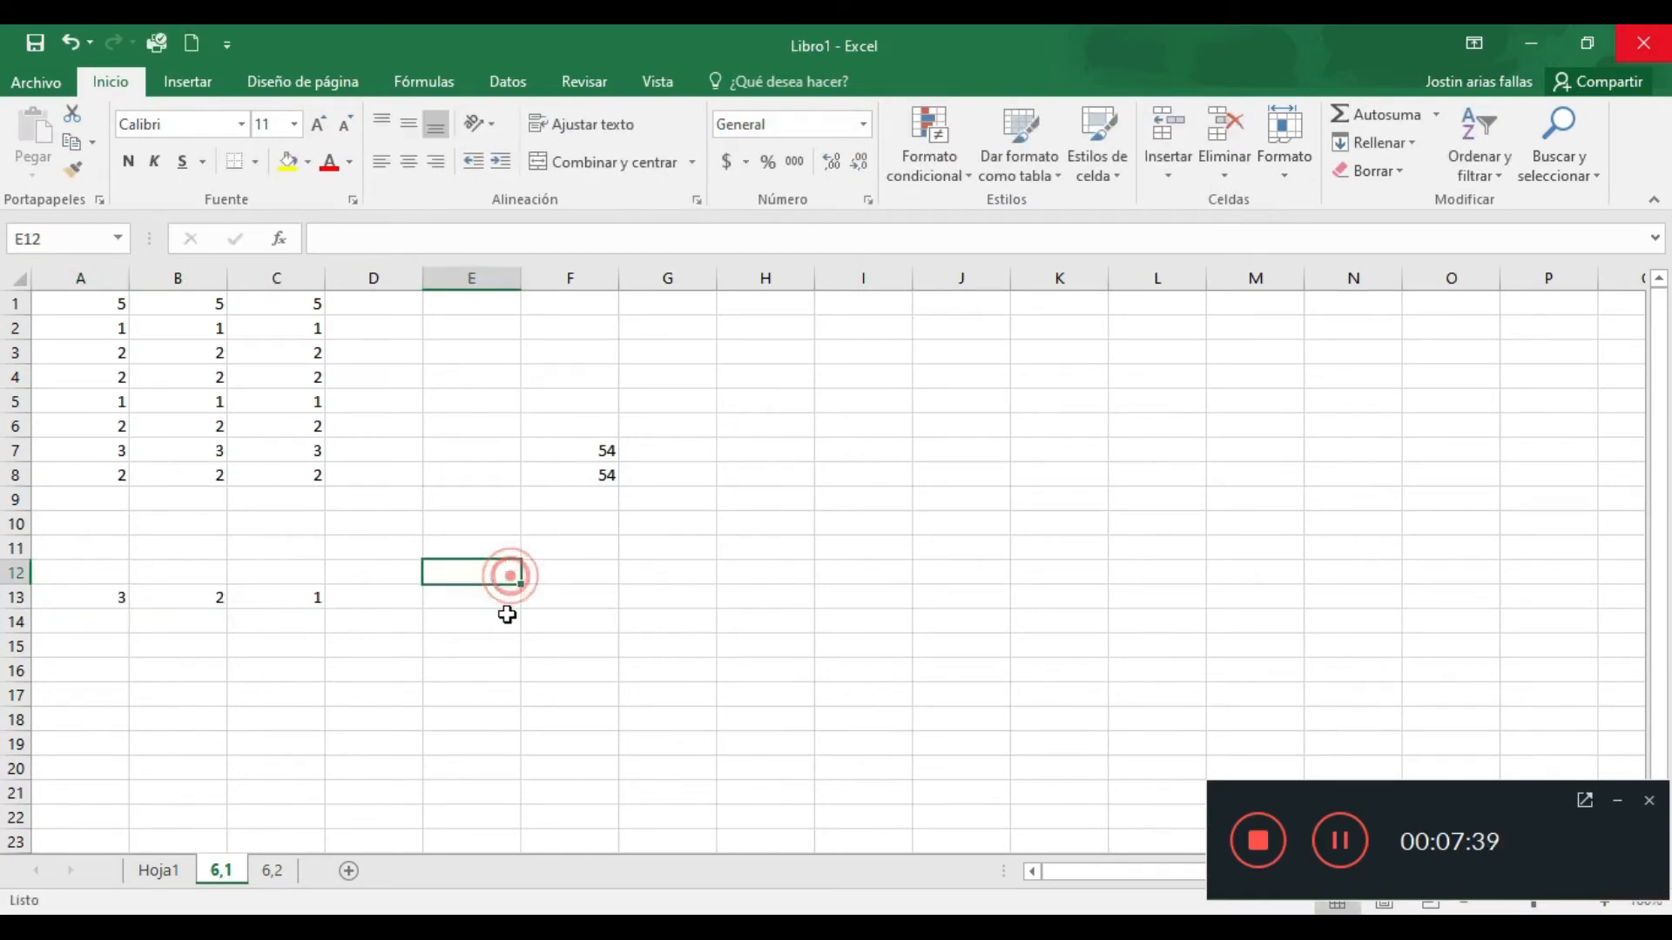
Extend the formula in F7 to =SUMA(A1:C8)/suma(A13:C13), dividing the first sum by the sum of row 13
left_click(550, 452)
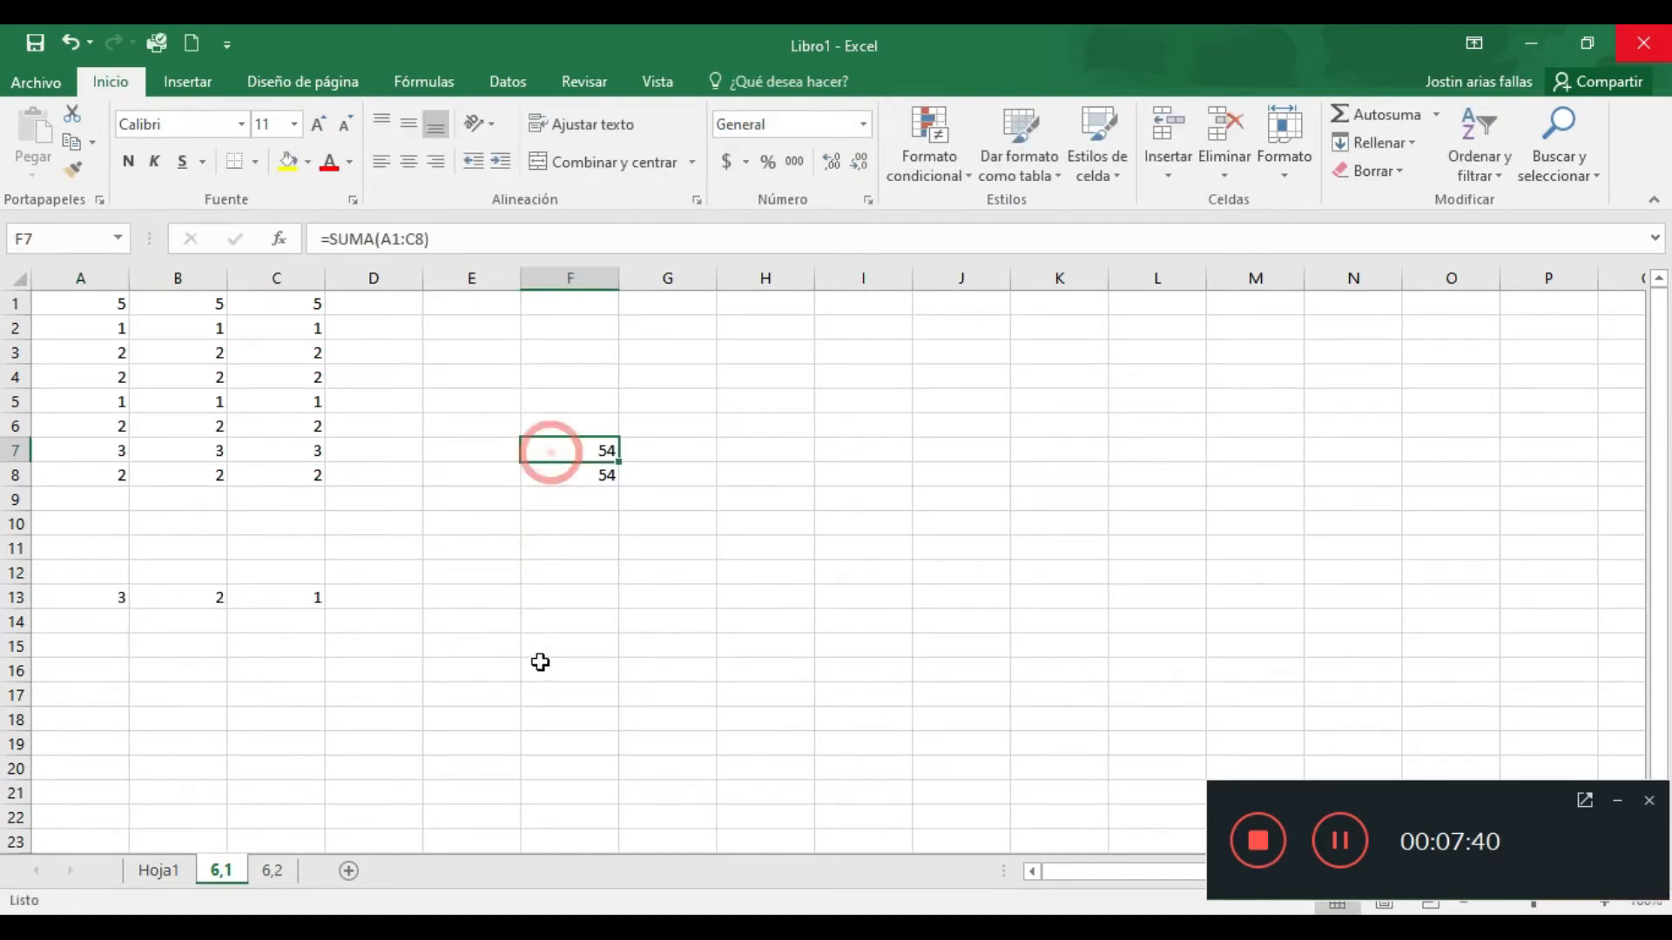
left_click(548, 240)
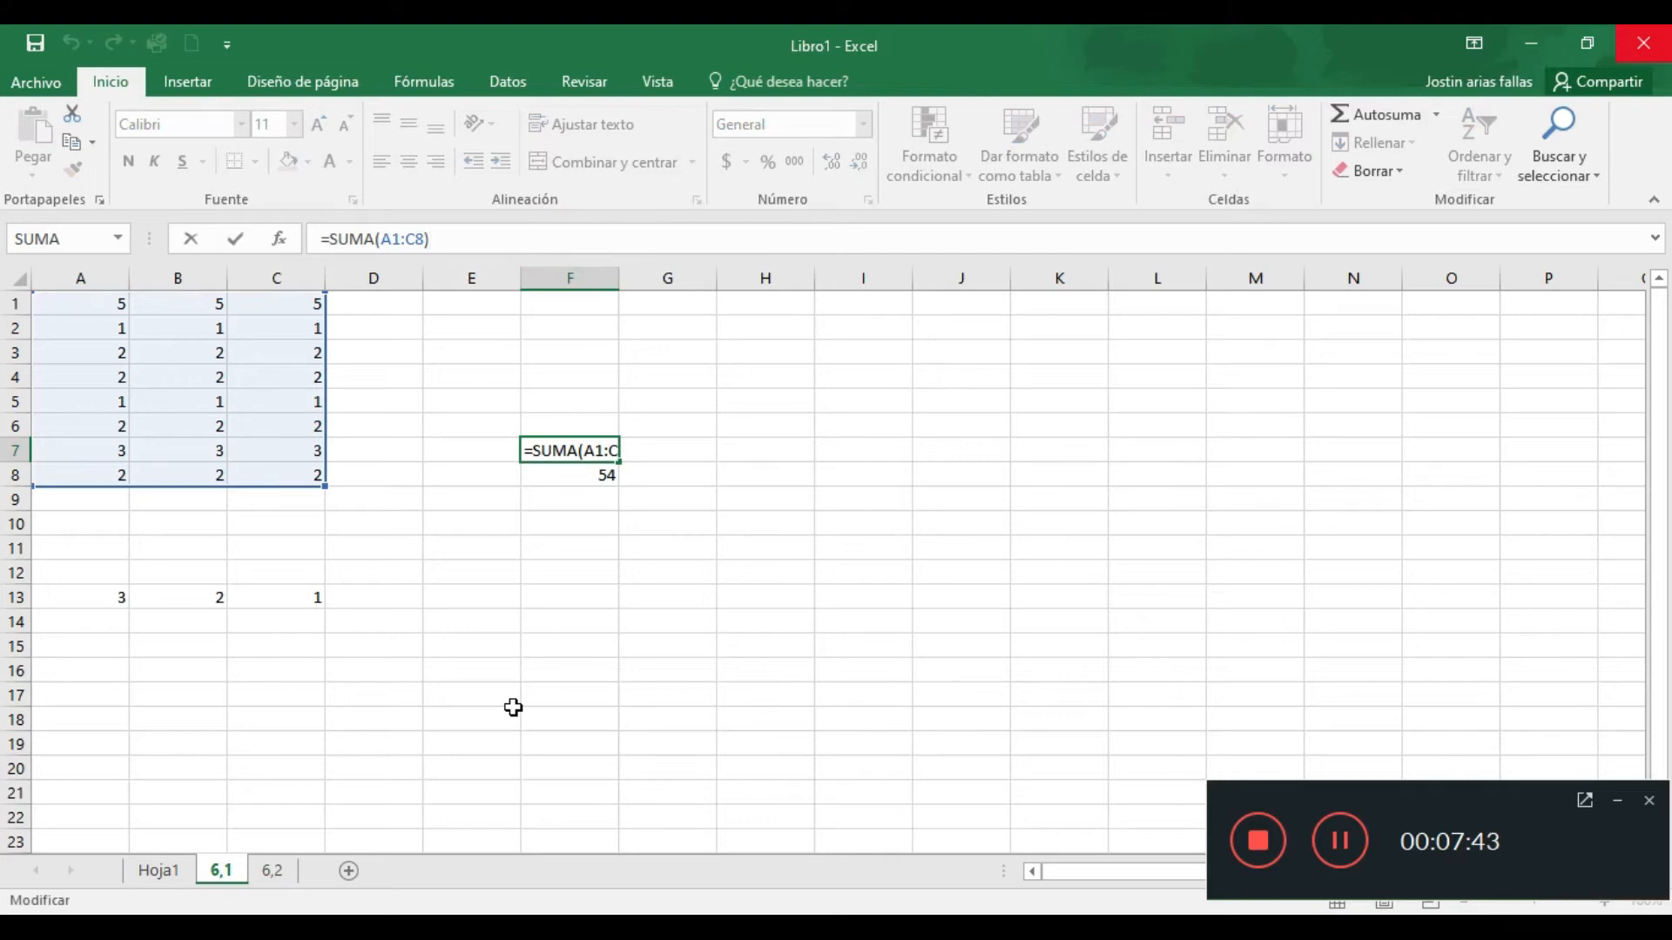
type("/")
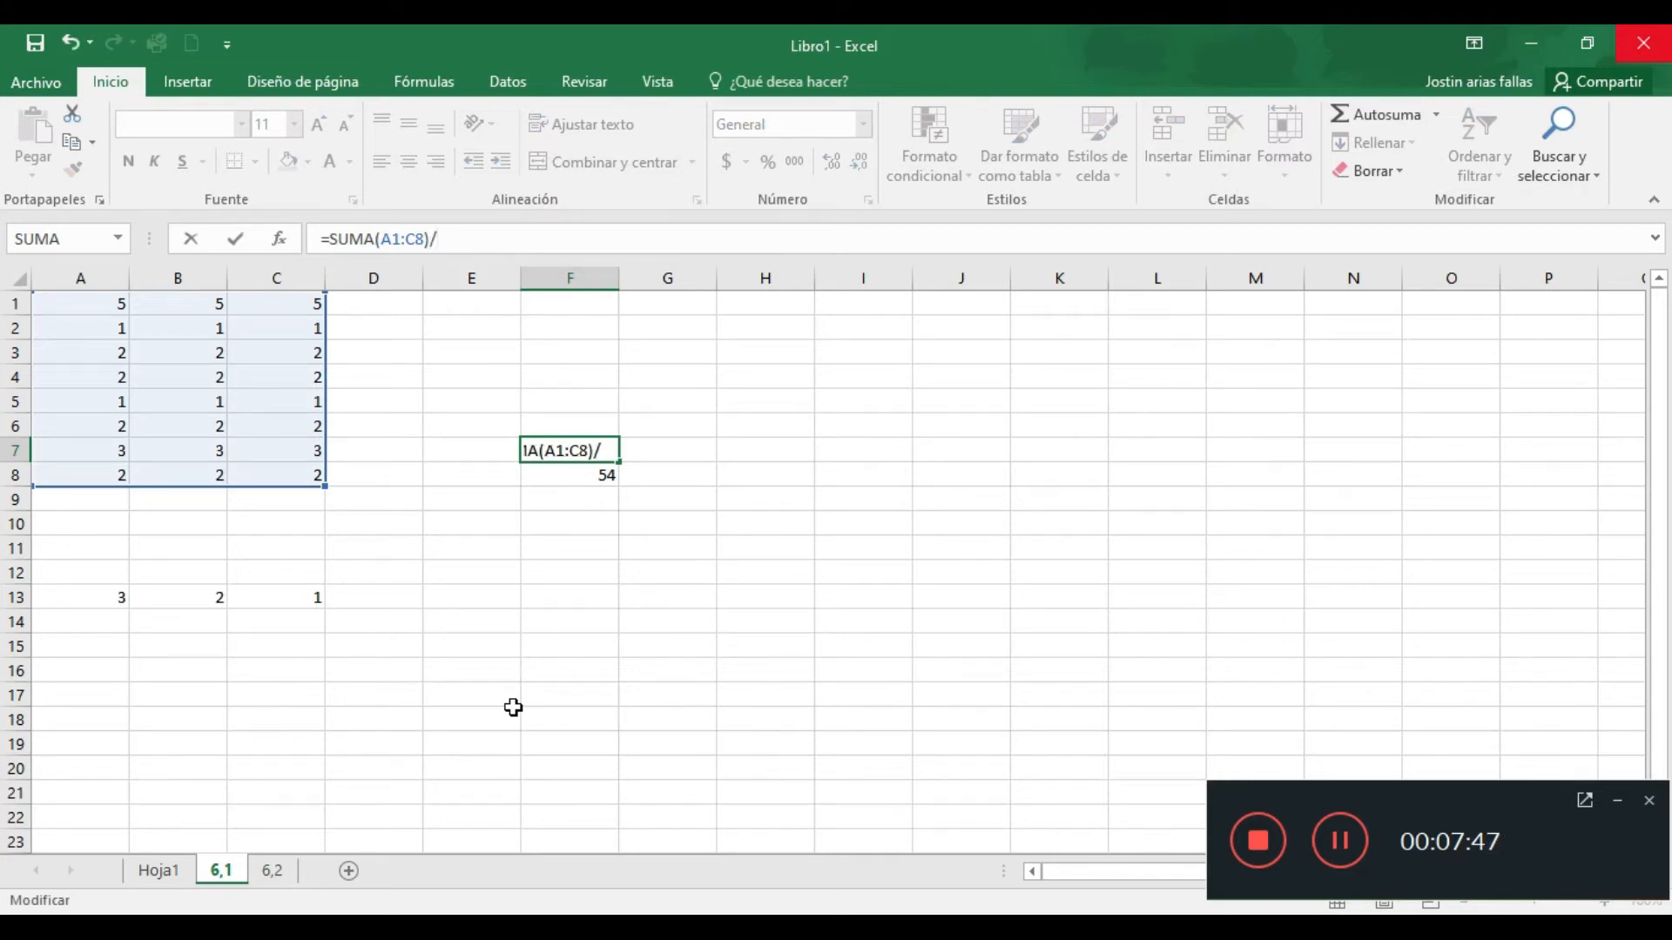
type("suma")
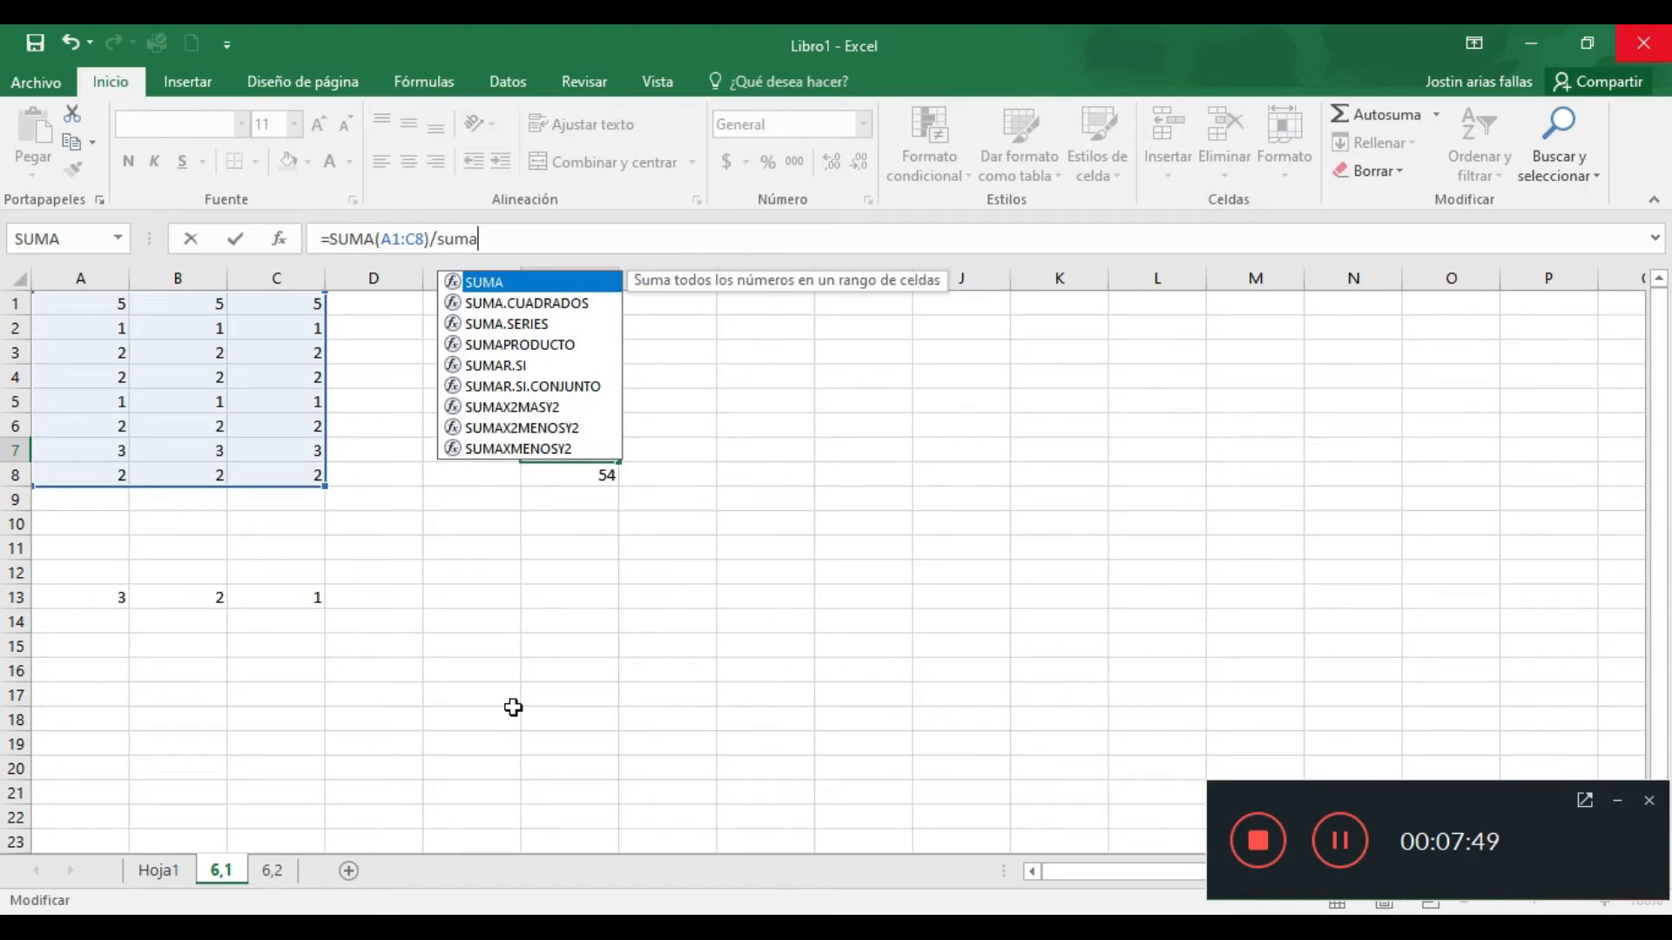
type("(")
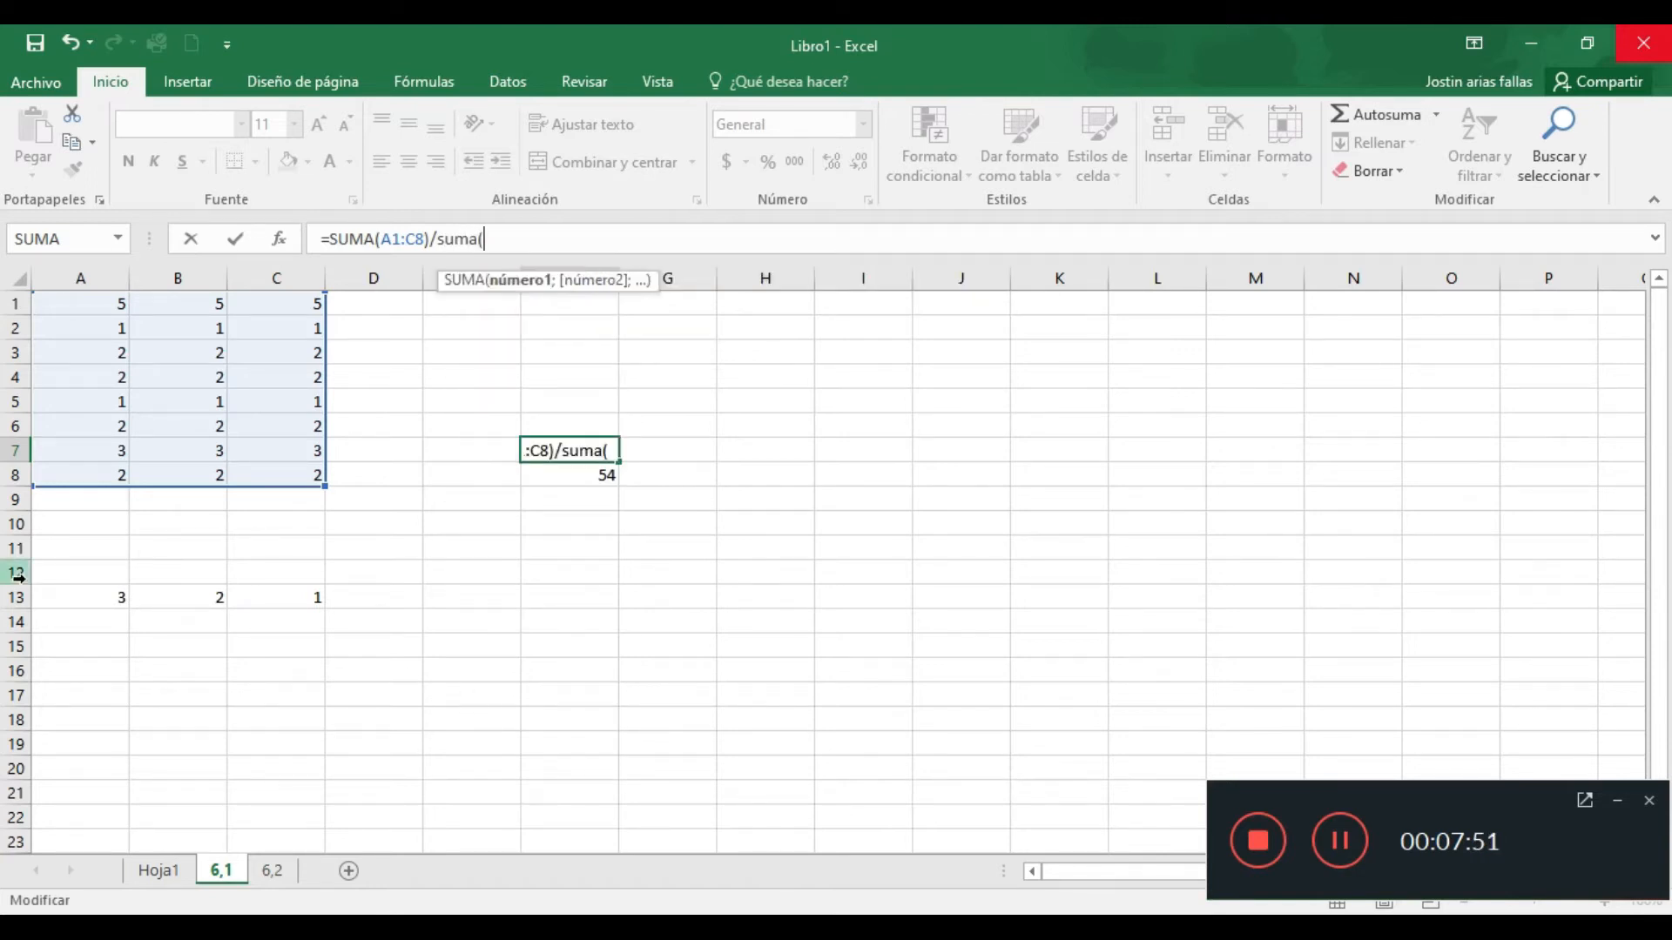
left_click_drag(78, 595, 257, 597)
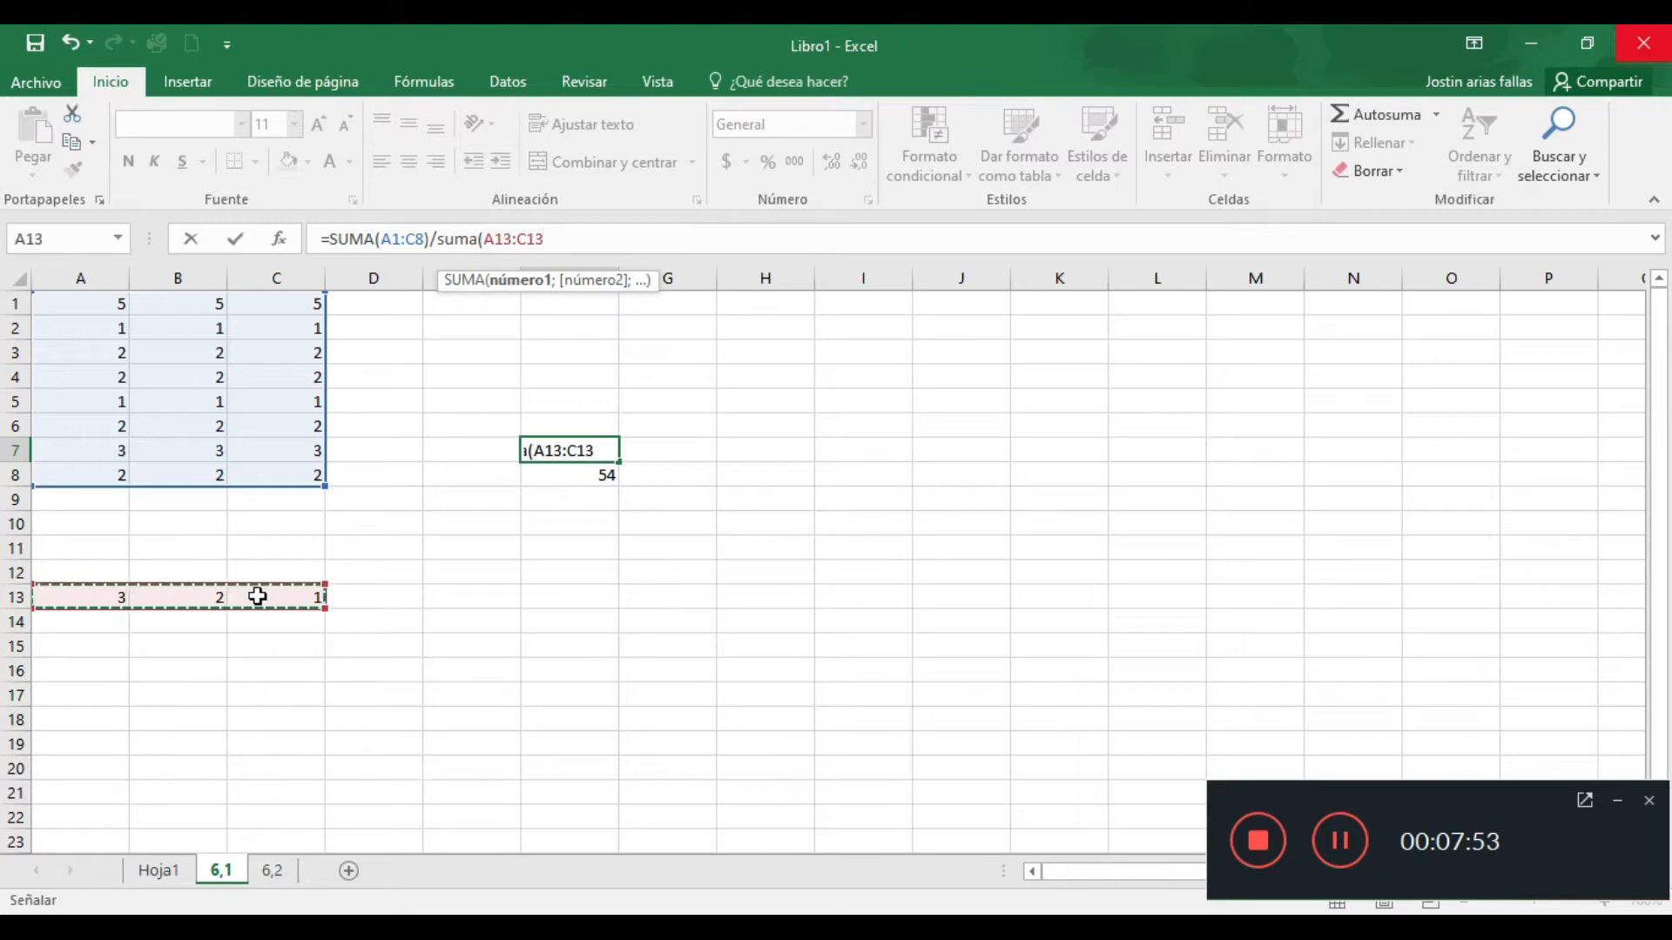
type(")")
key("Return")
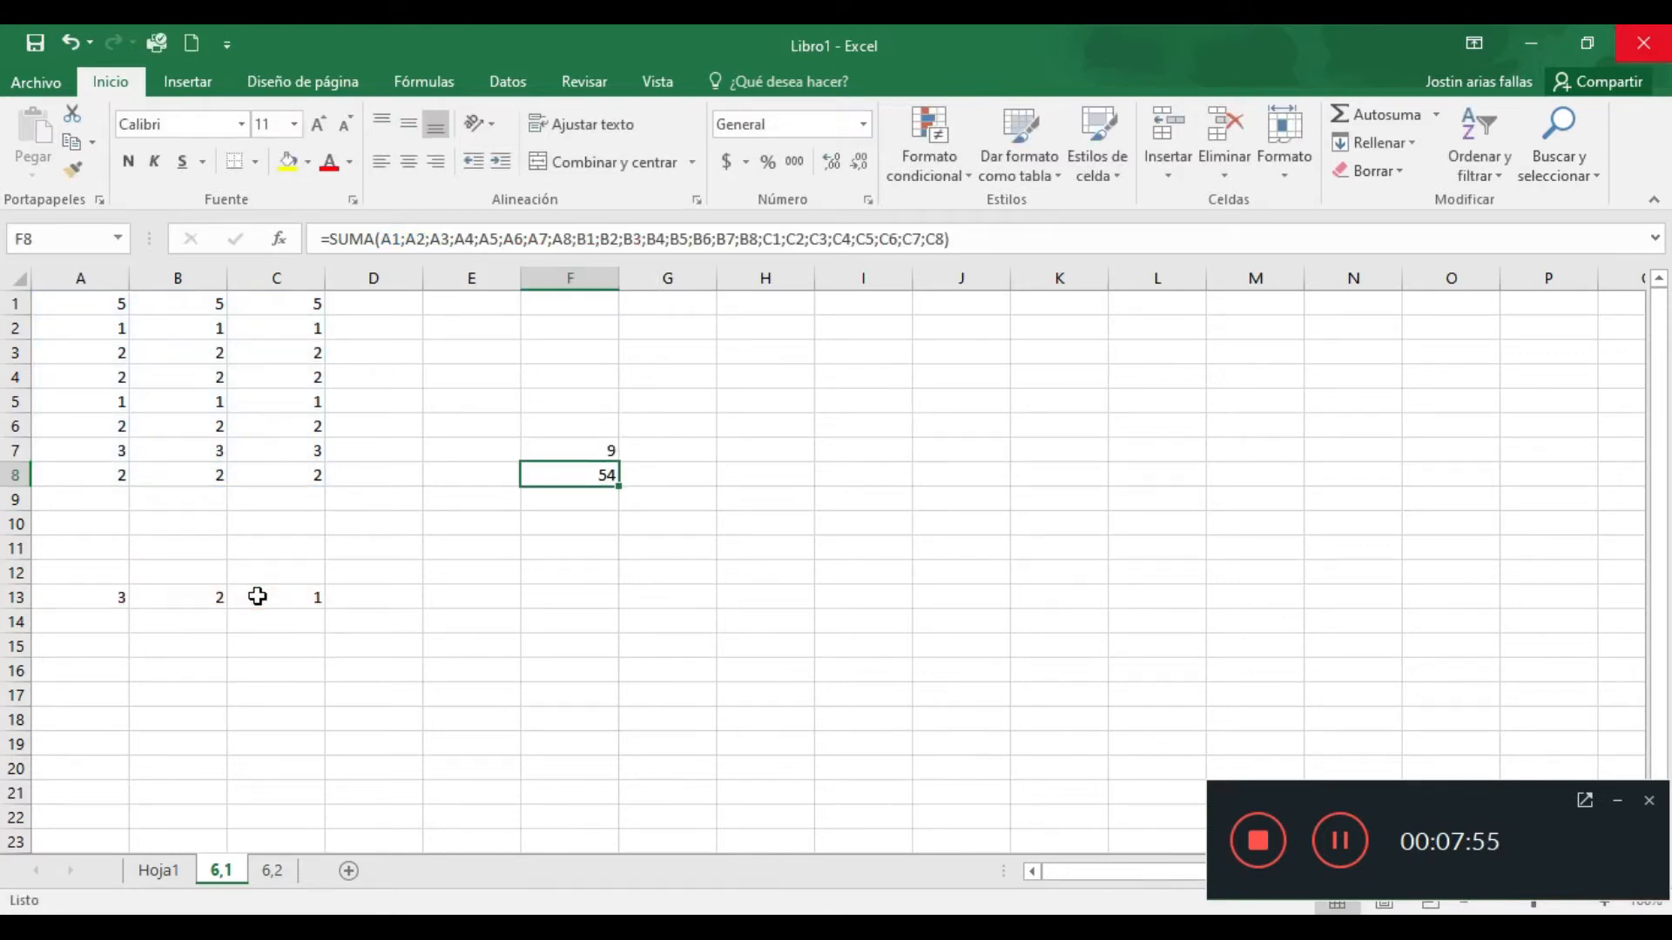
Review the sums in F7 and F8, and test F7's division by setting C13 to 2 and C6 to 11
left_click(586, 442)
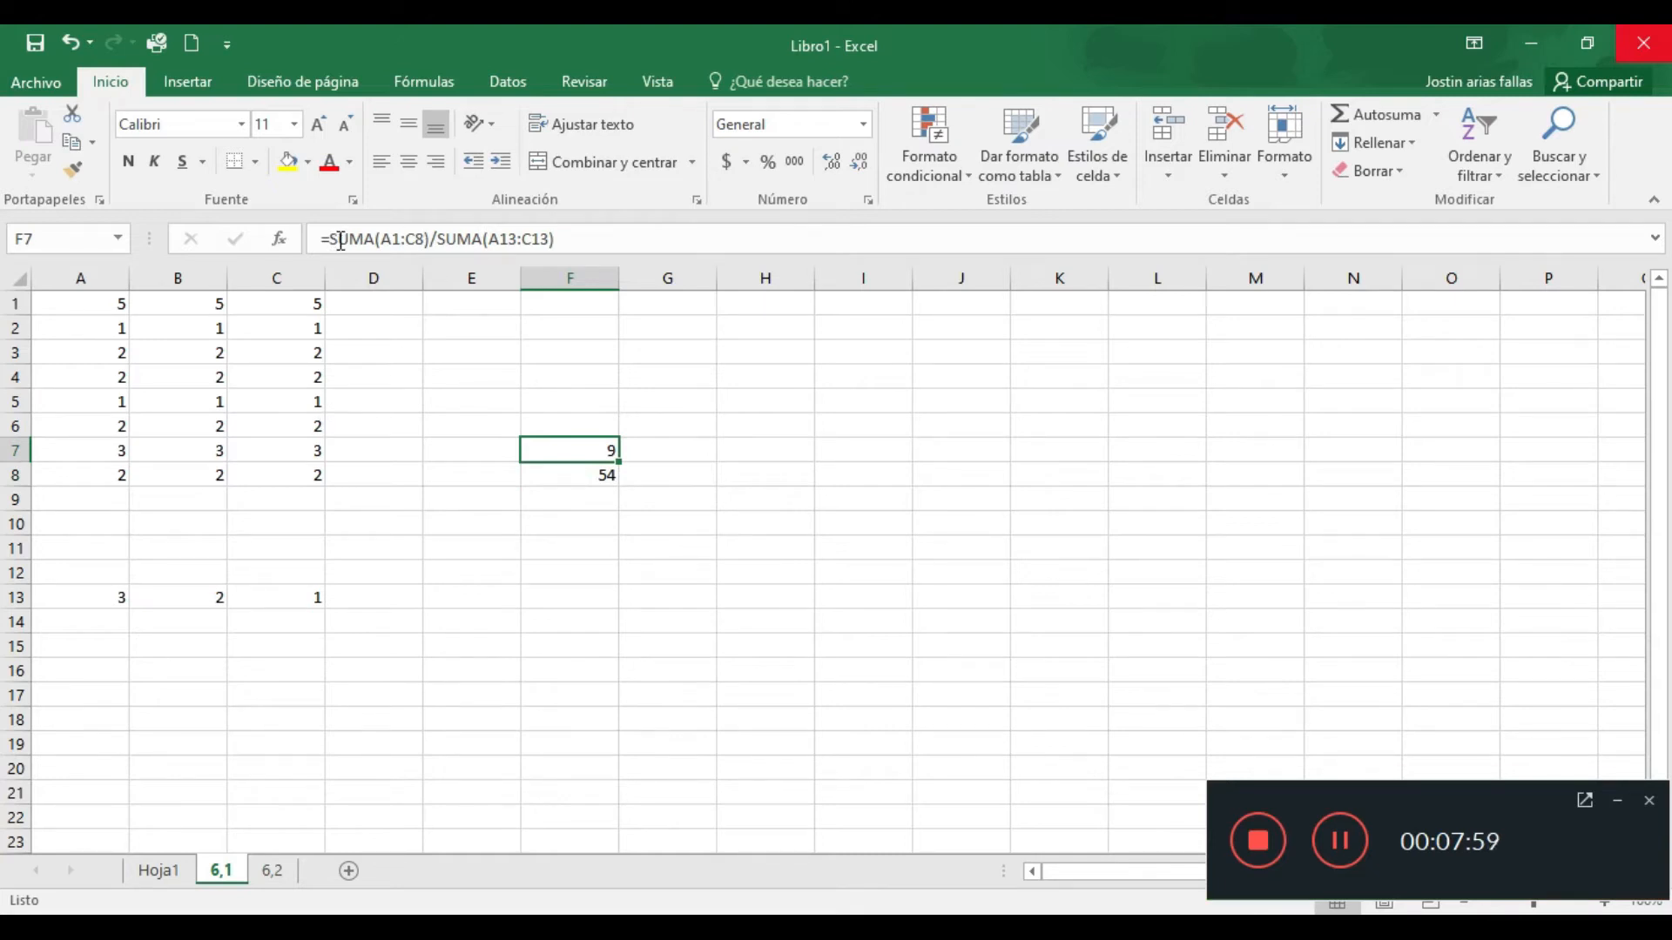
left_click_drag(65, 296, 281, 471)
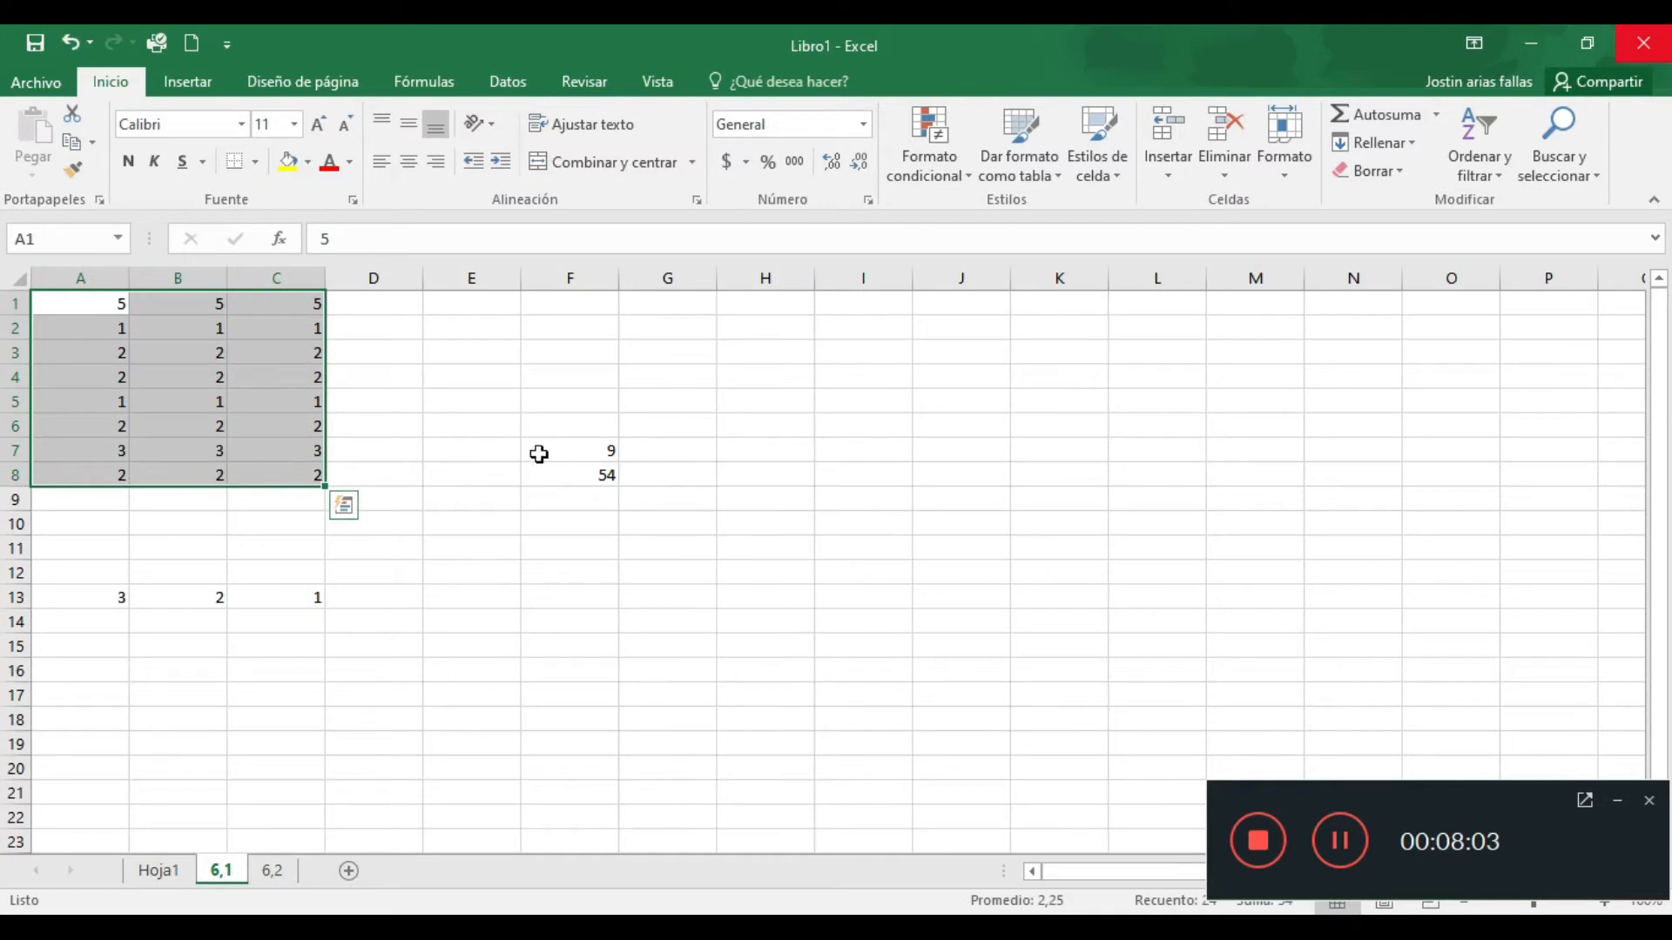
left_click(566, 473)
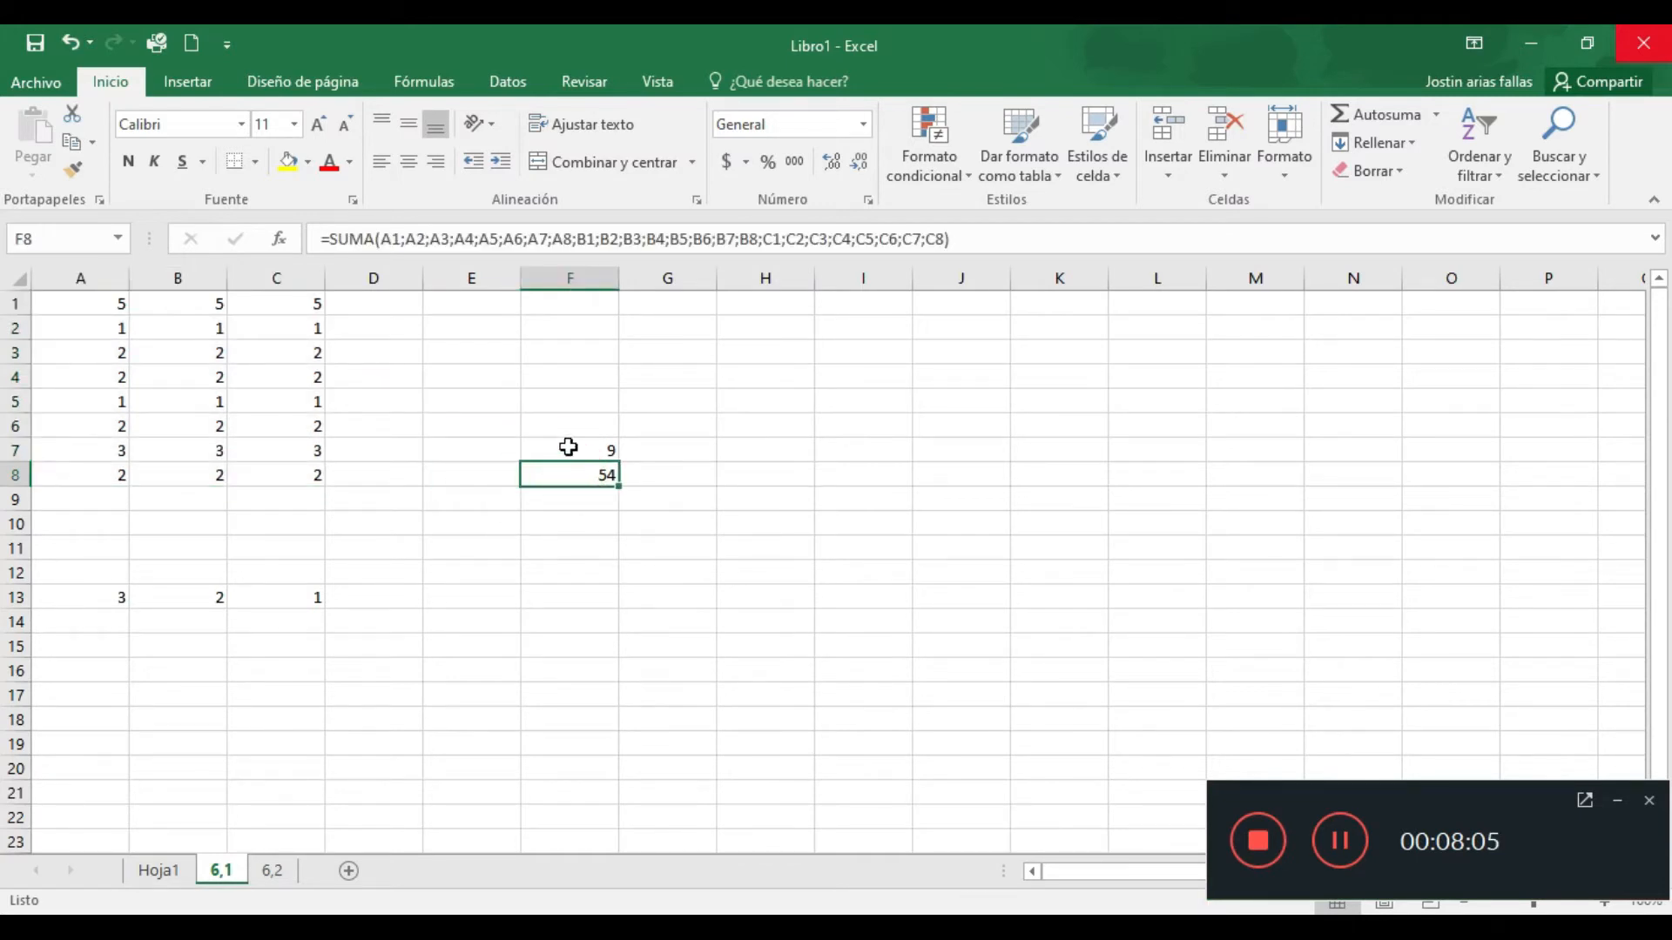
left_click(568, 446)
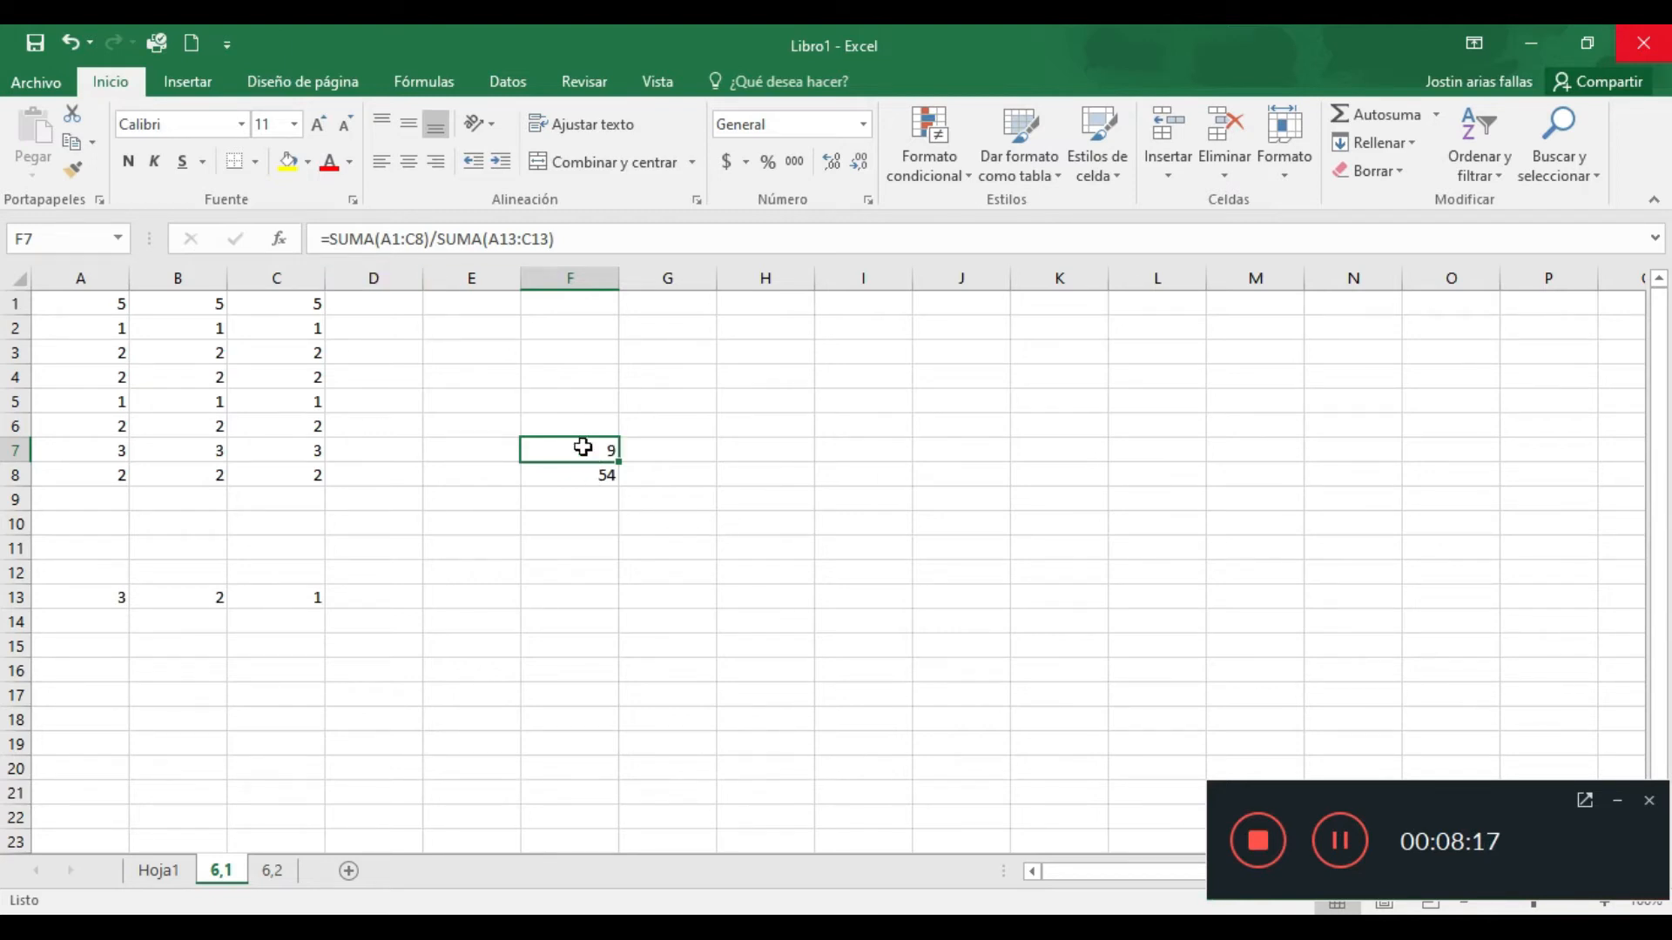
left_click(249, 594)
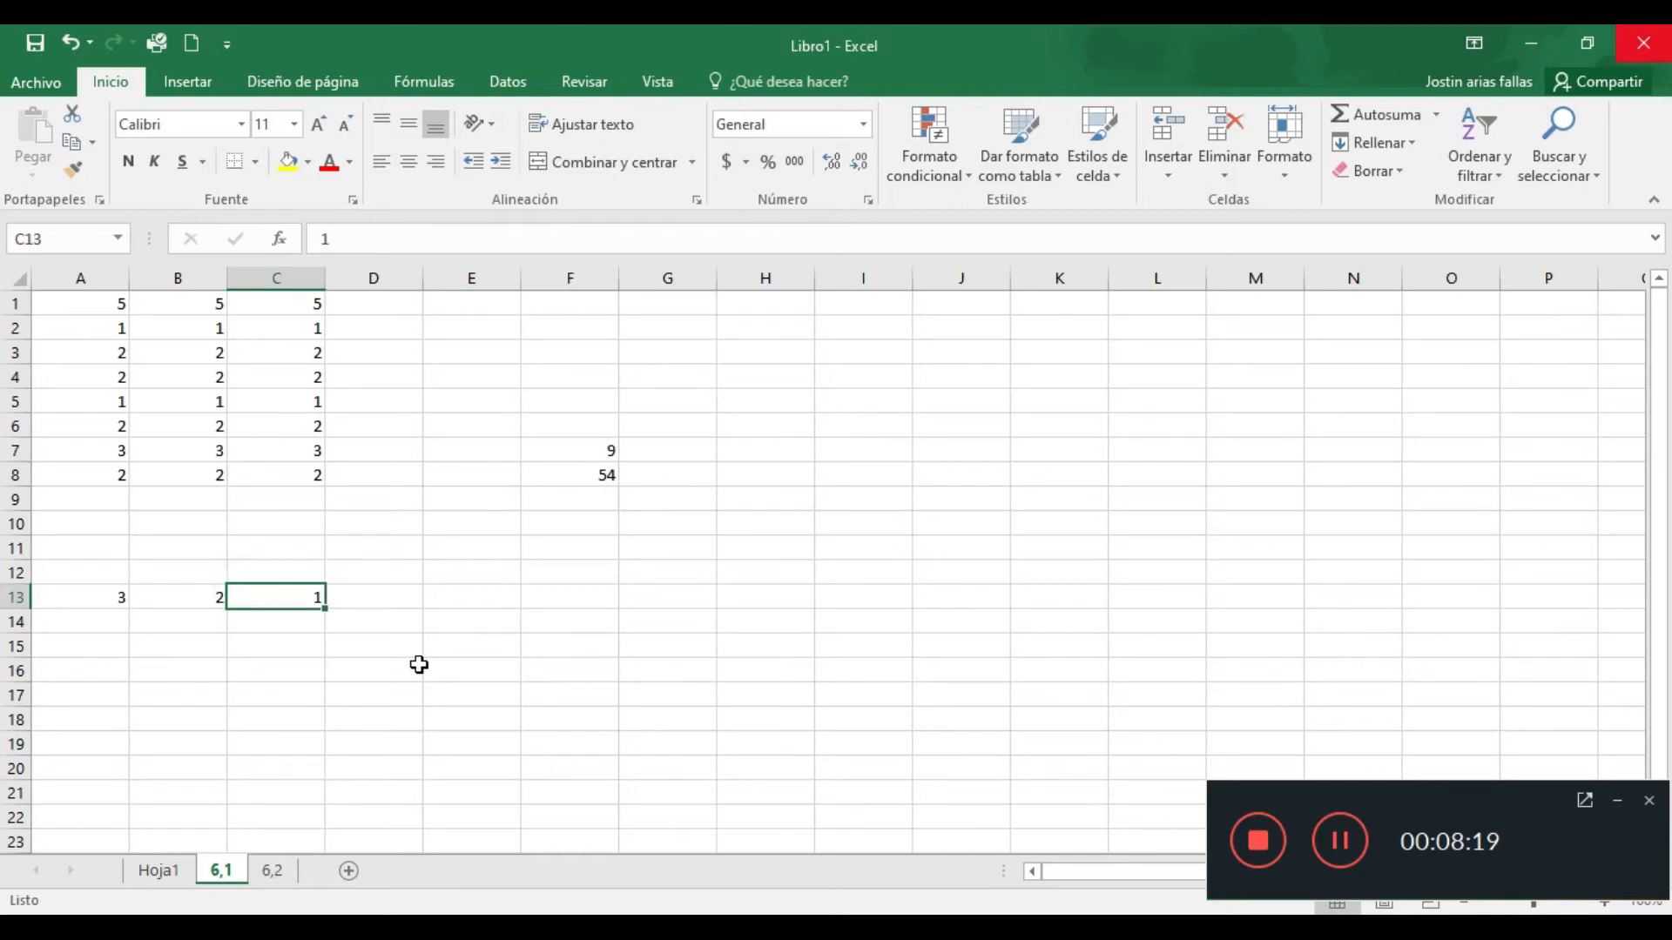
type("2")
left_click(280, 433)
type("11")
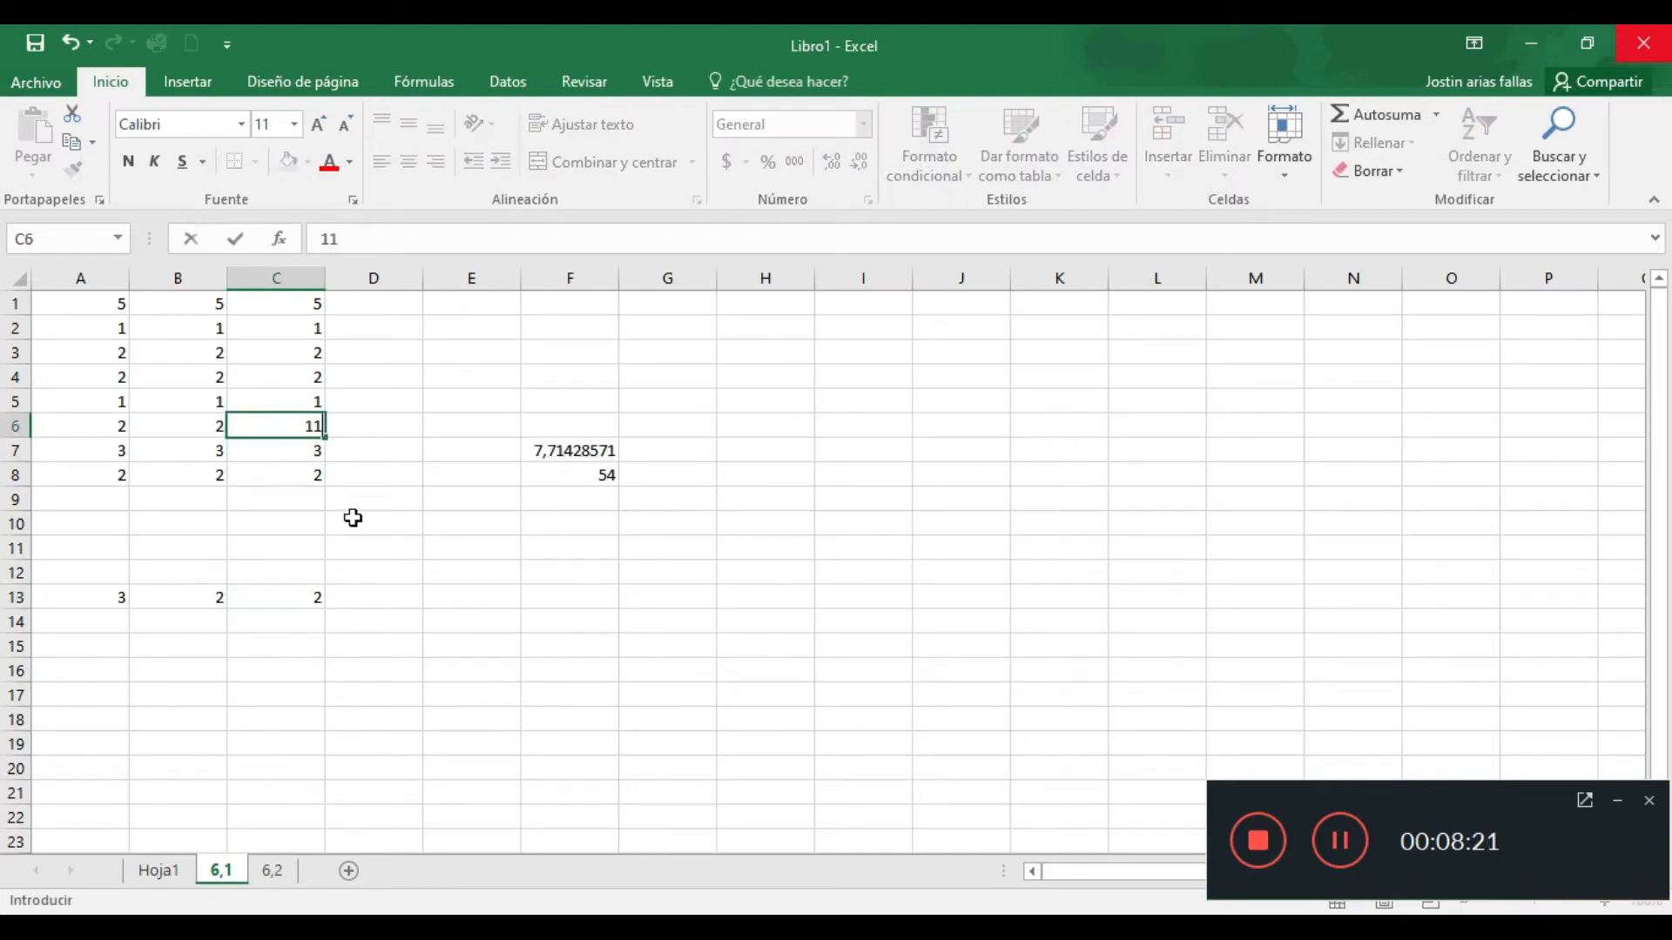
left_click(352, 519)
left_click(550, 450)
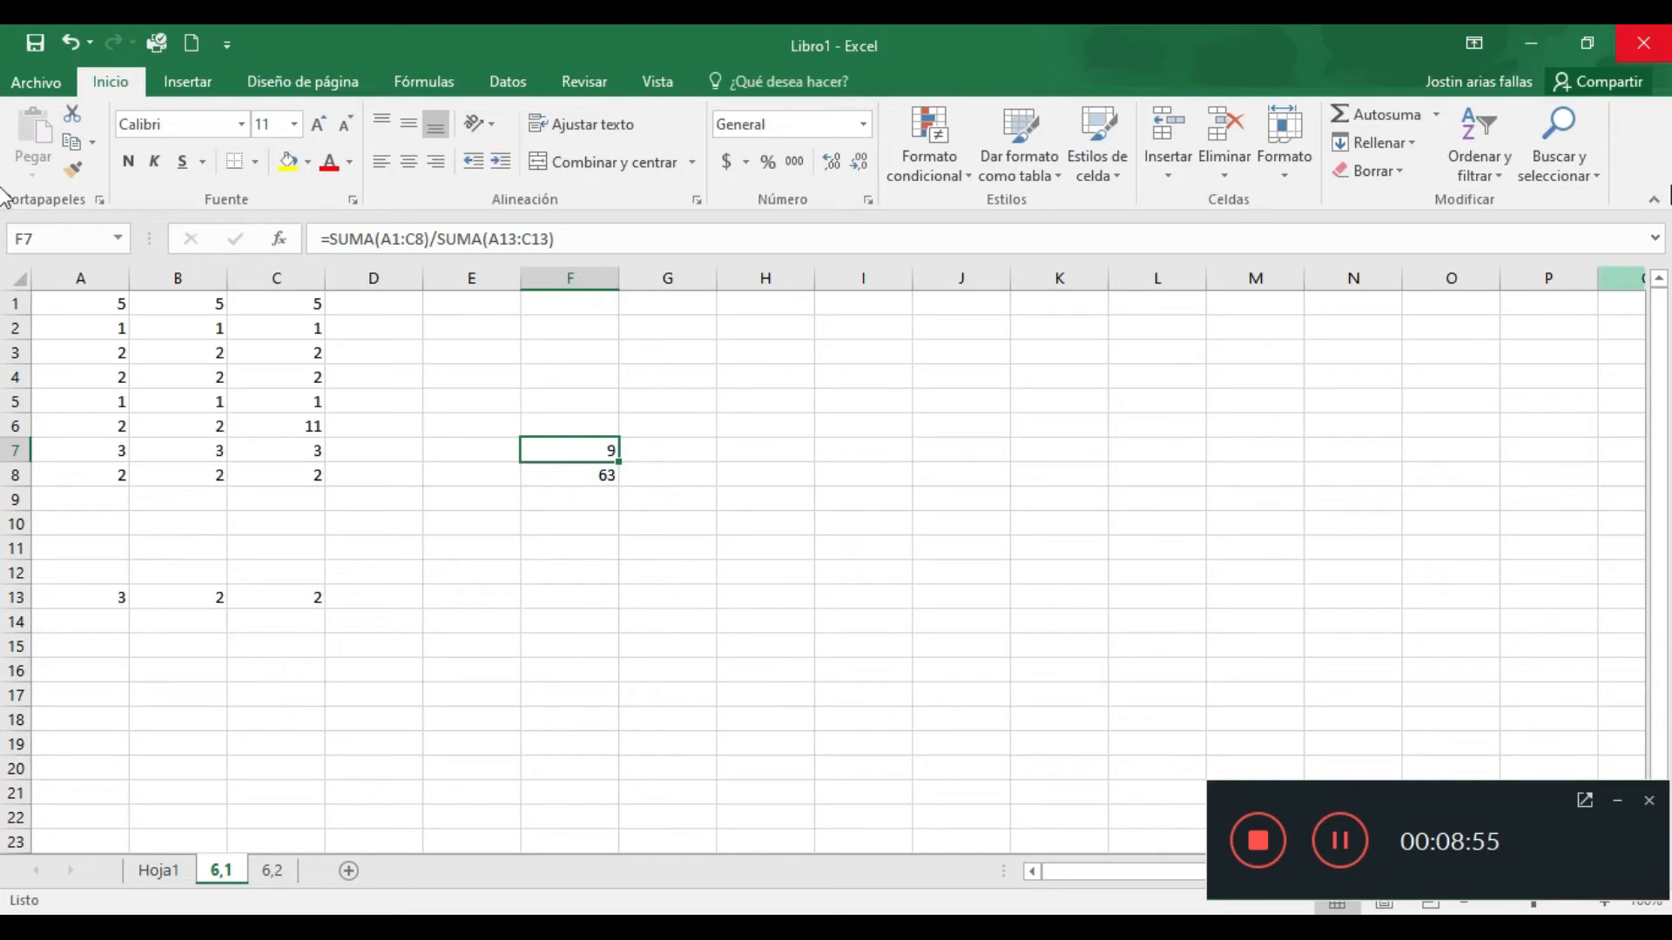
left_click(641, 495)
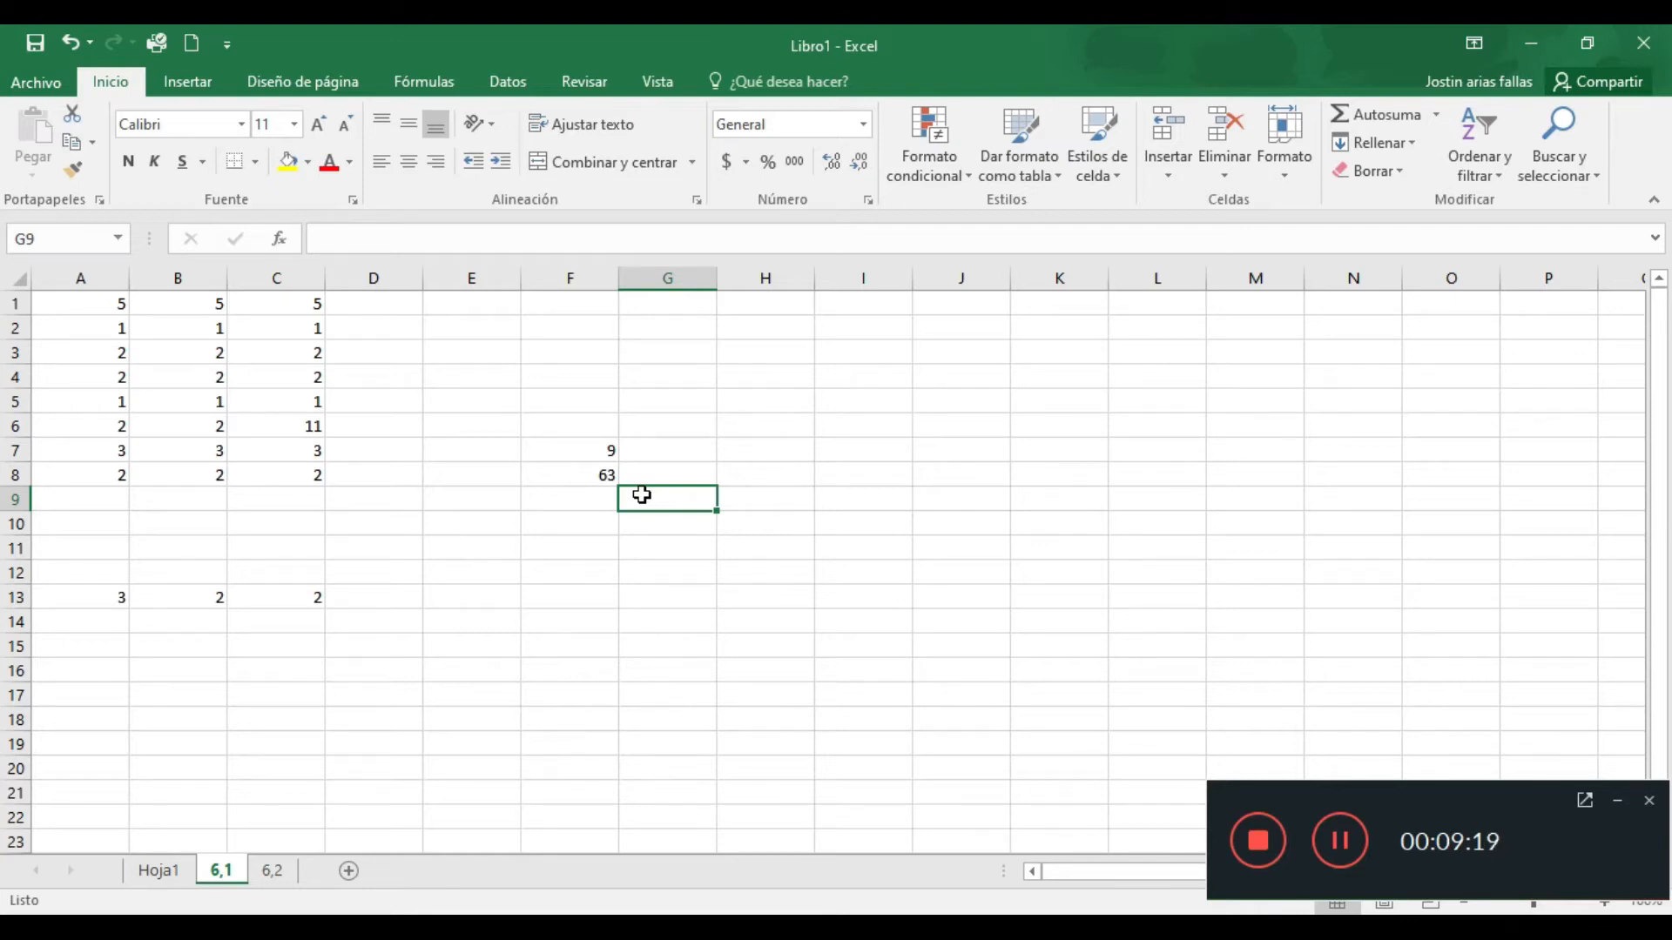
left_click(623, 569)
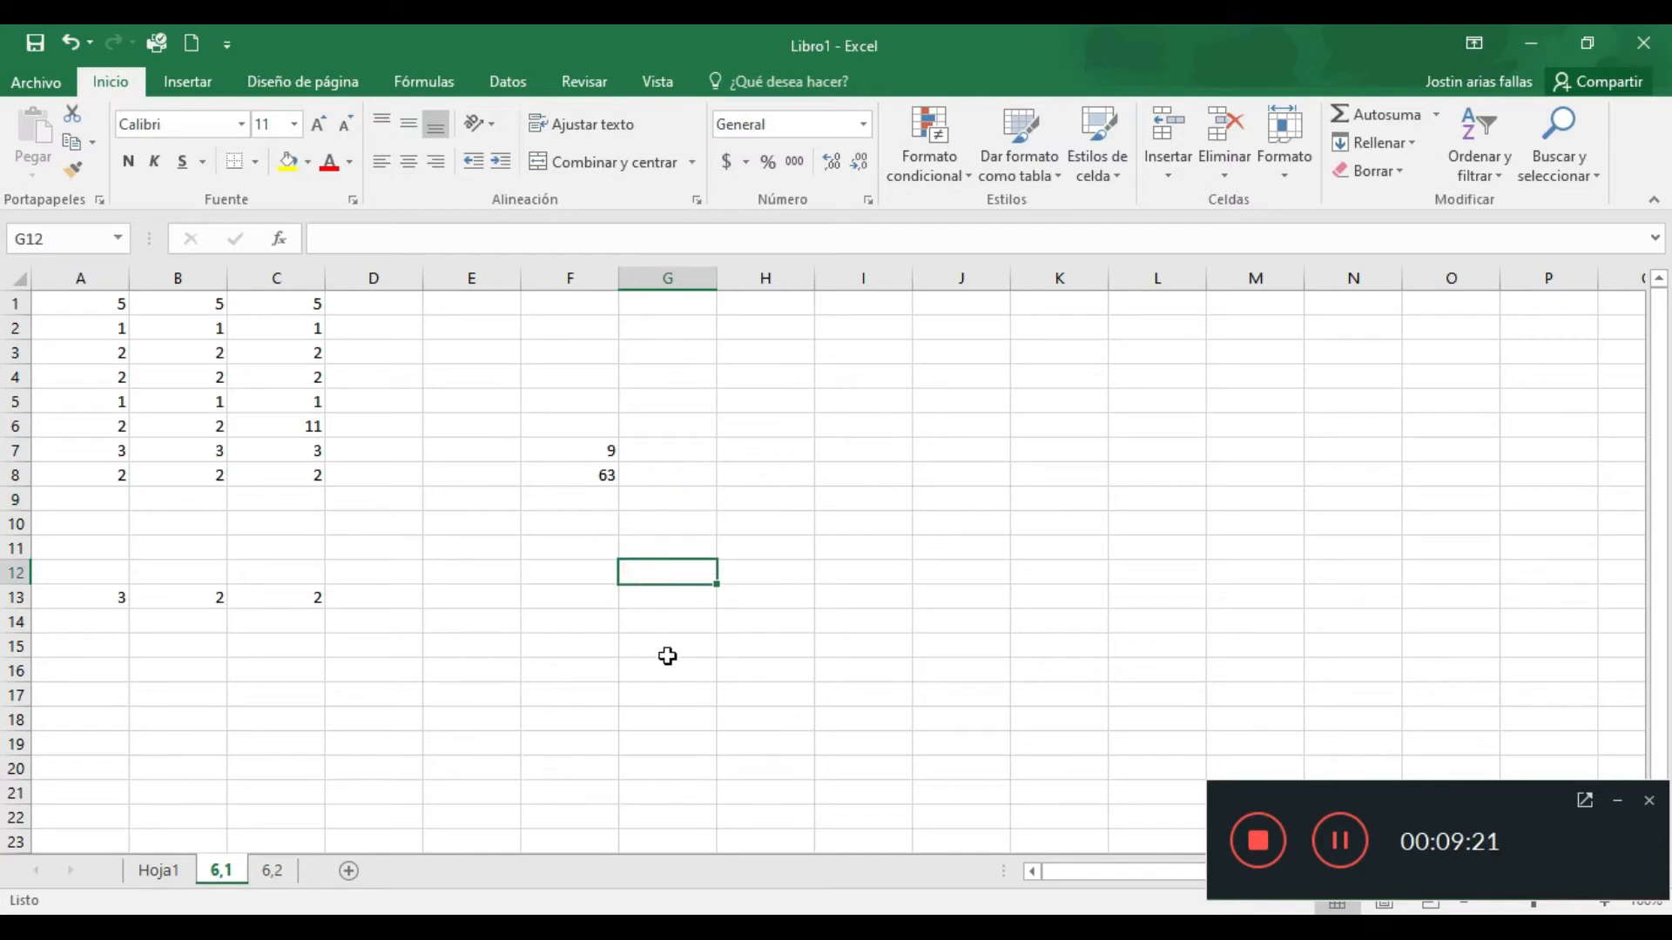
left_click(561, 459)
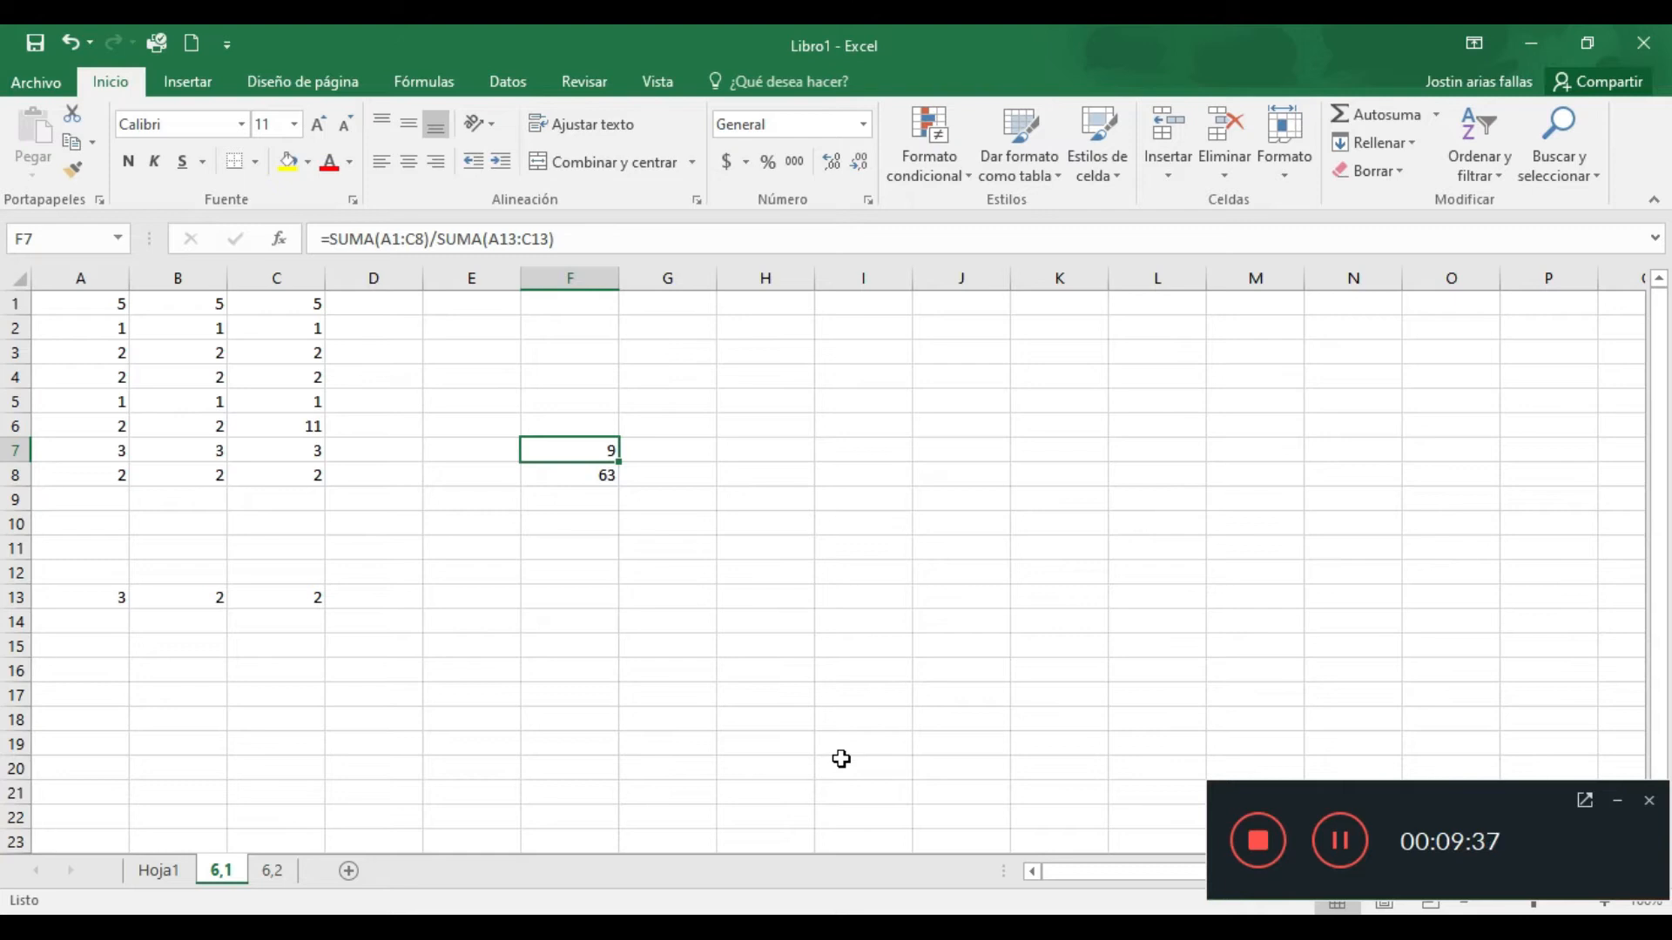
On sheet 6,2, examine the functions that Autosuma offers for cell A9
left_click(273, 870)
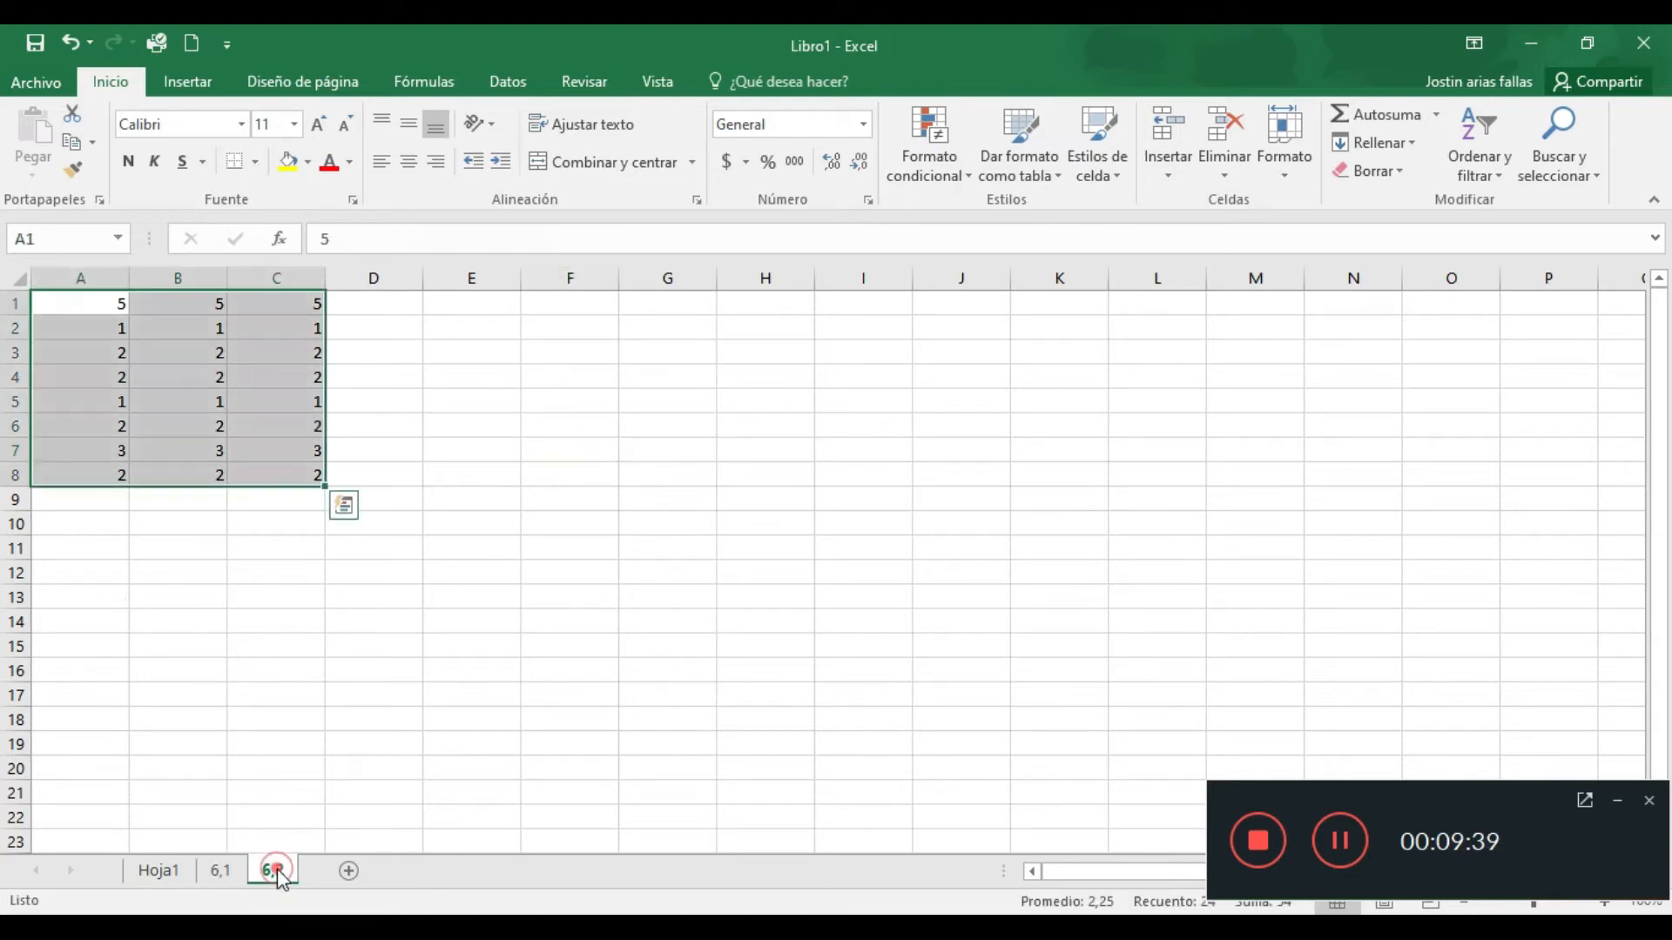
left_click(112, 502)
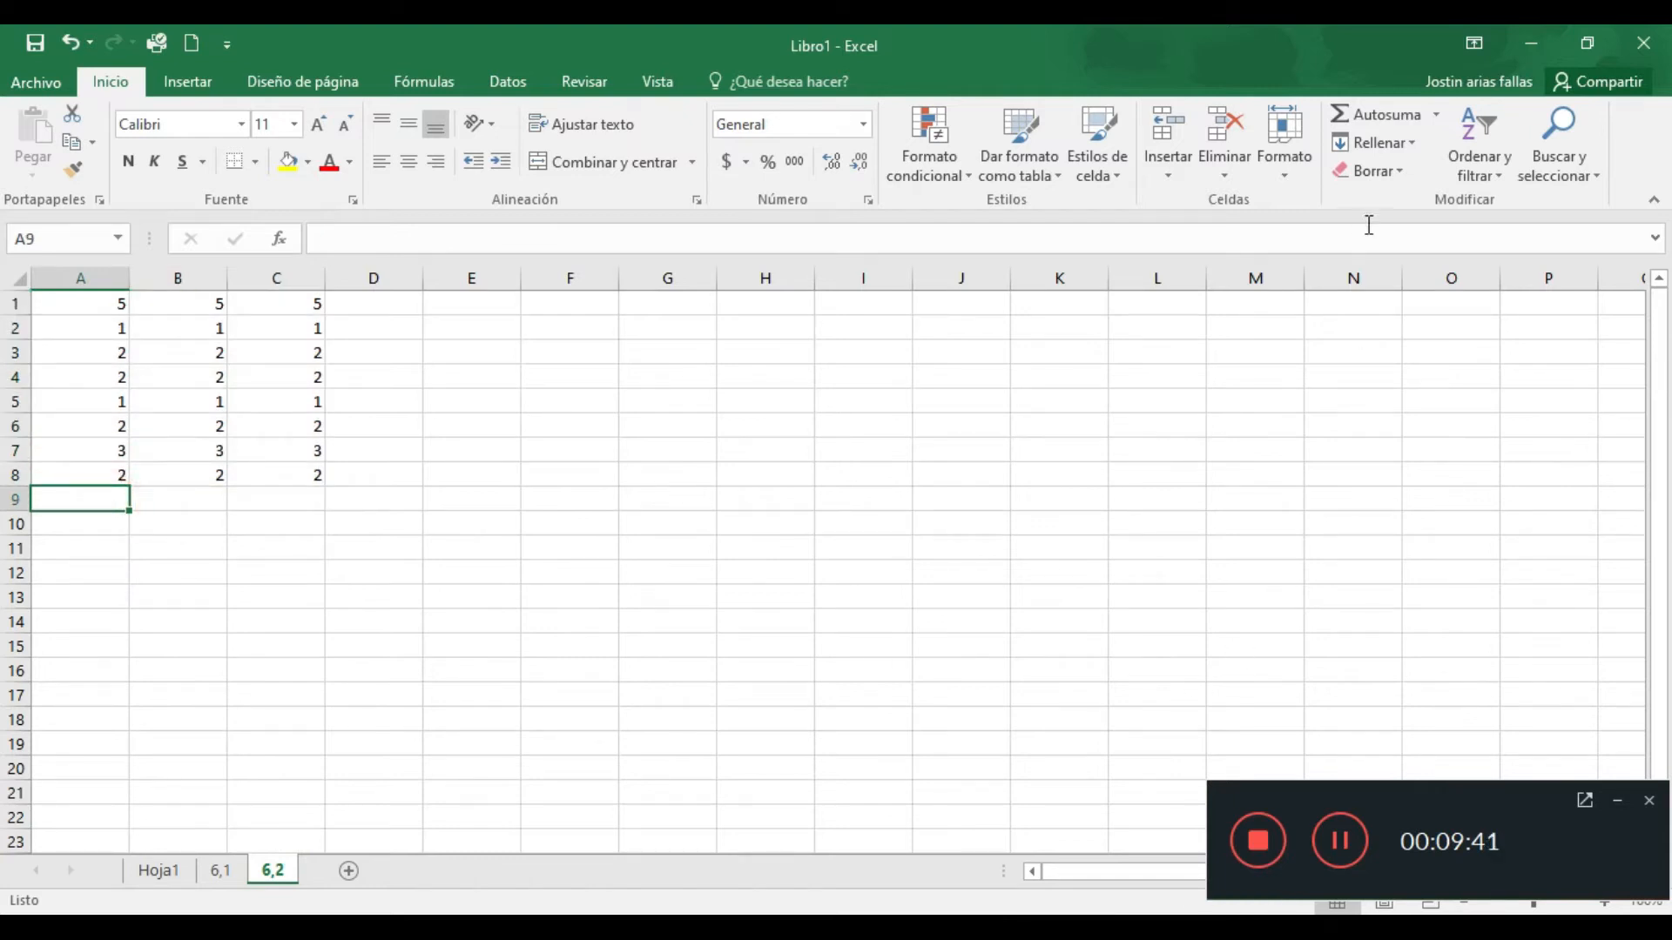
left_click(1436, 117)
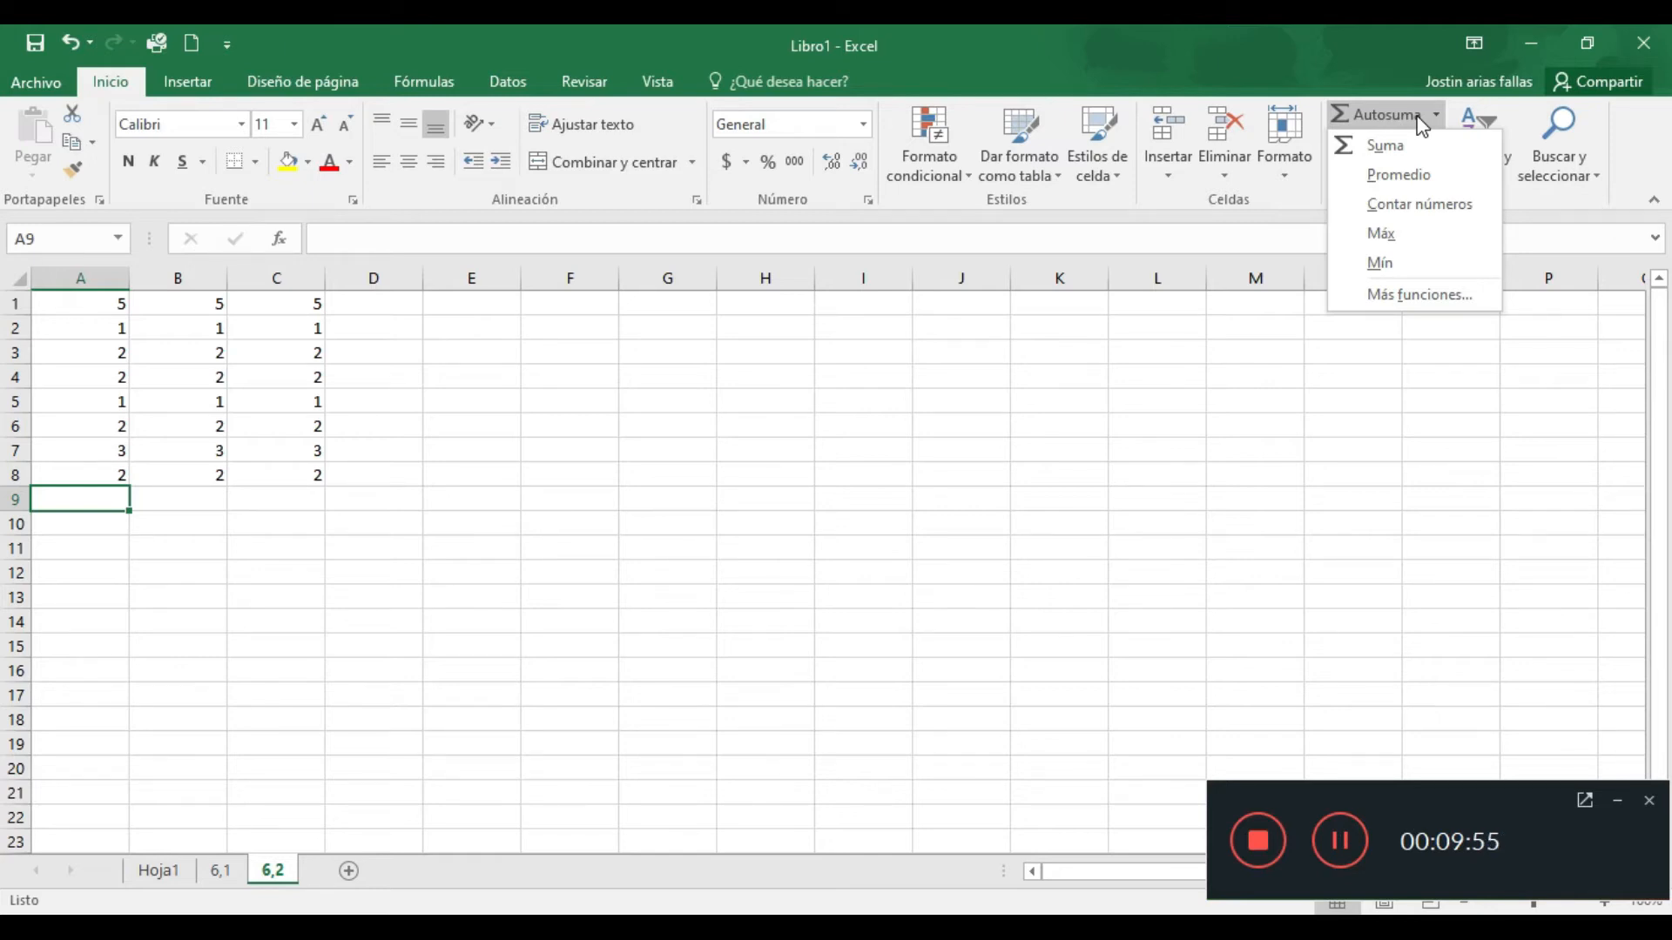
left_click(1436, 116)
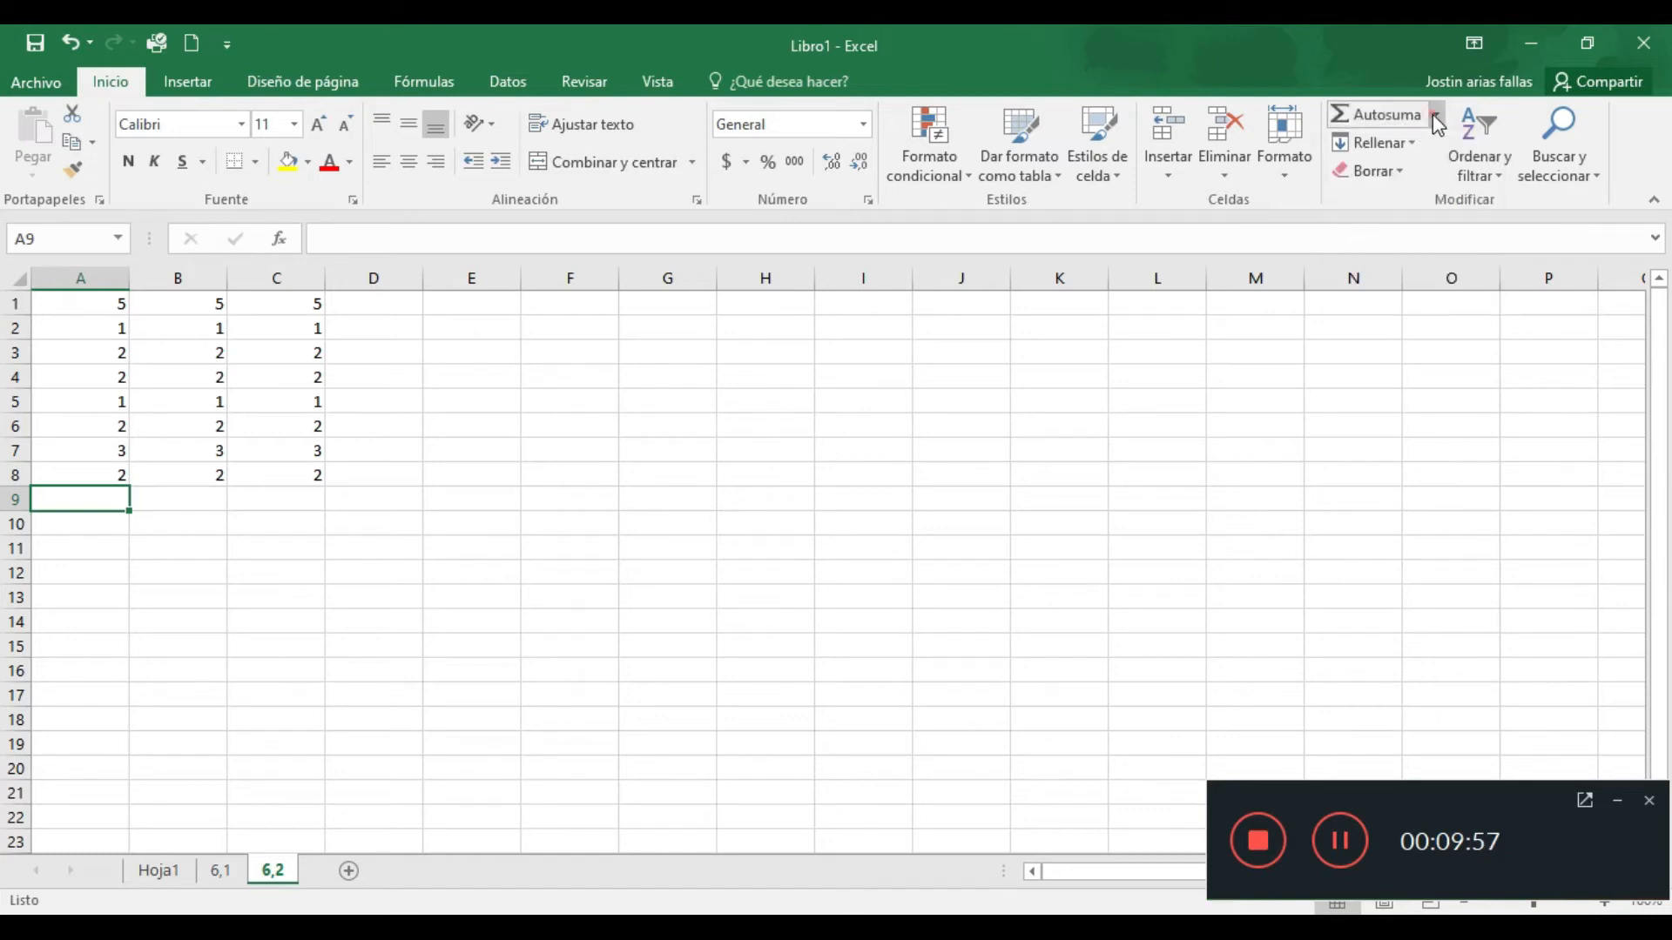
left_click(1437, 118)
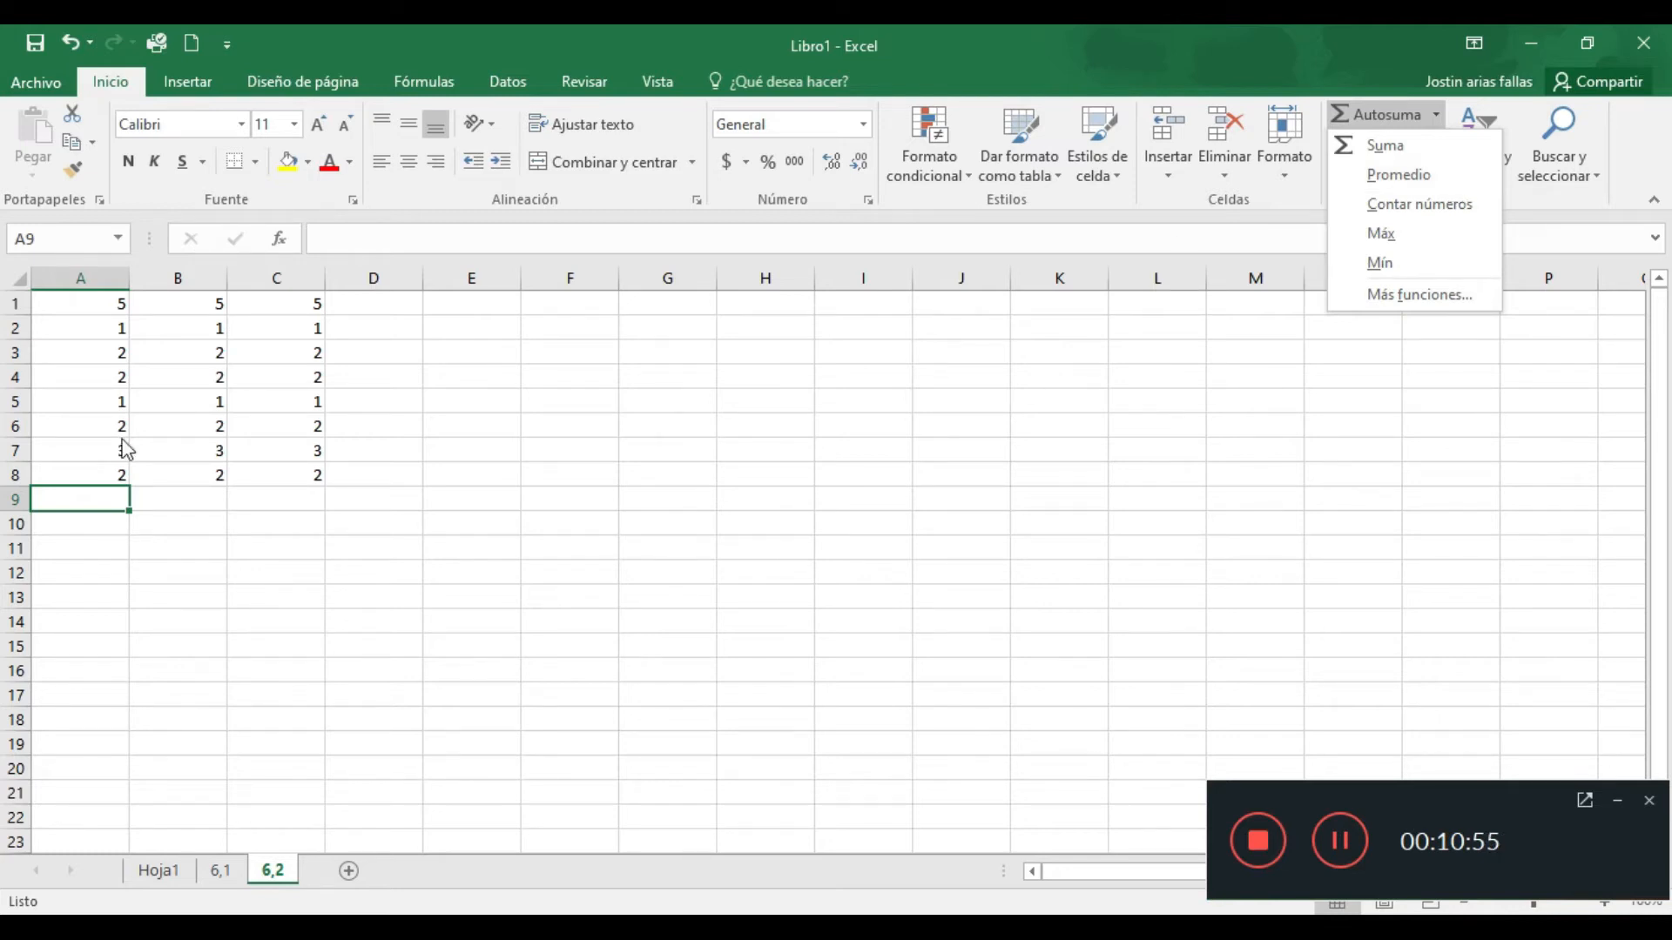
Fill the data block A1:C8 across into columns D and E
left_click(249, 478)
left_click_drag(239, 456, 87, 310)
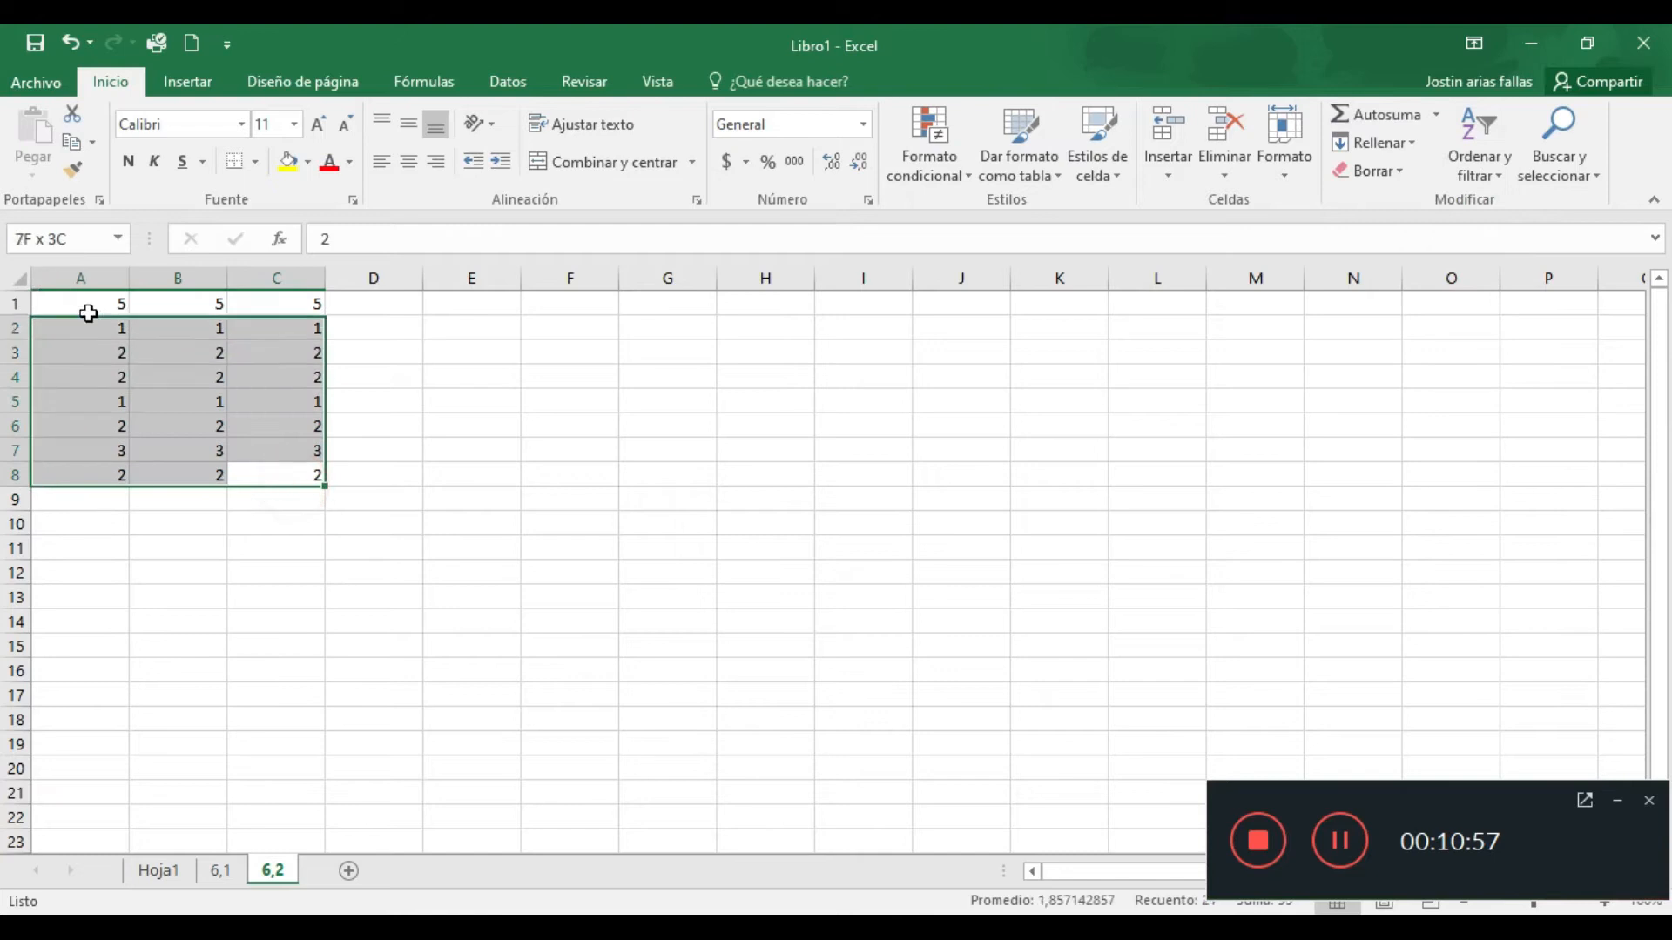
left_click_drag(325, 485, 497, 476)
left_click(85, 496)
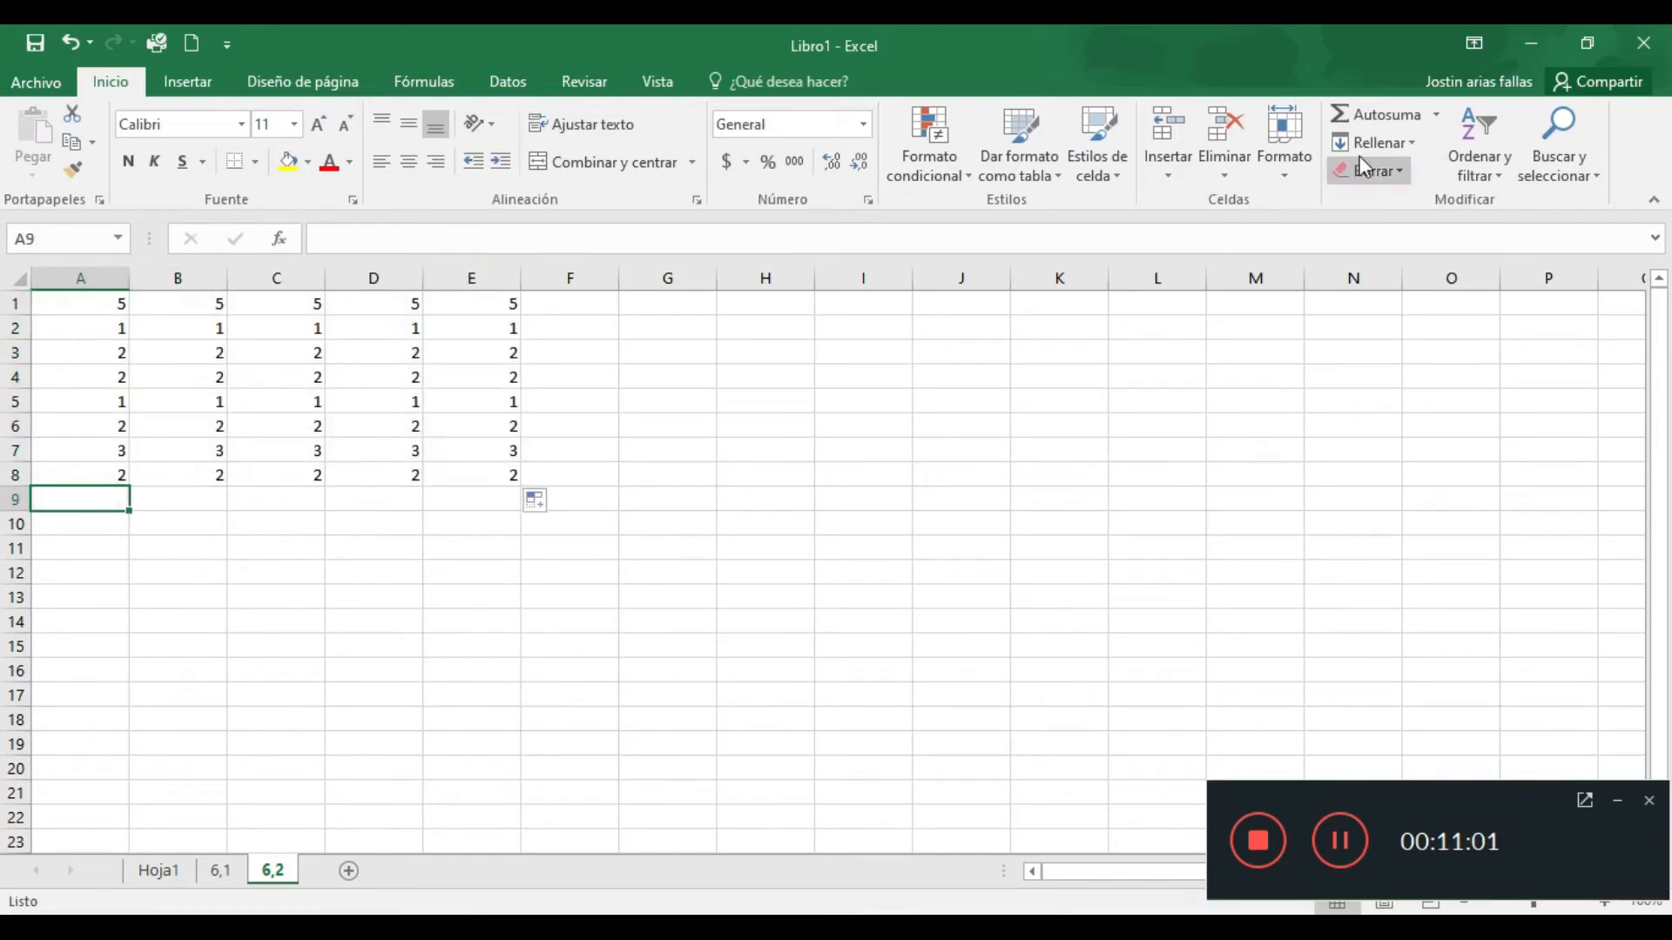
left_click(1390, 114)
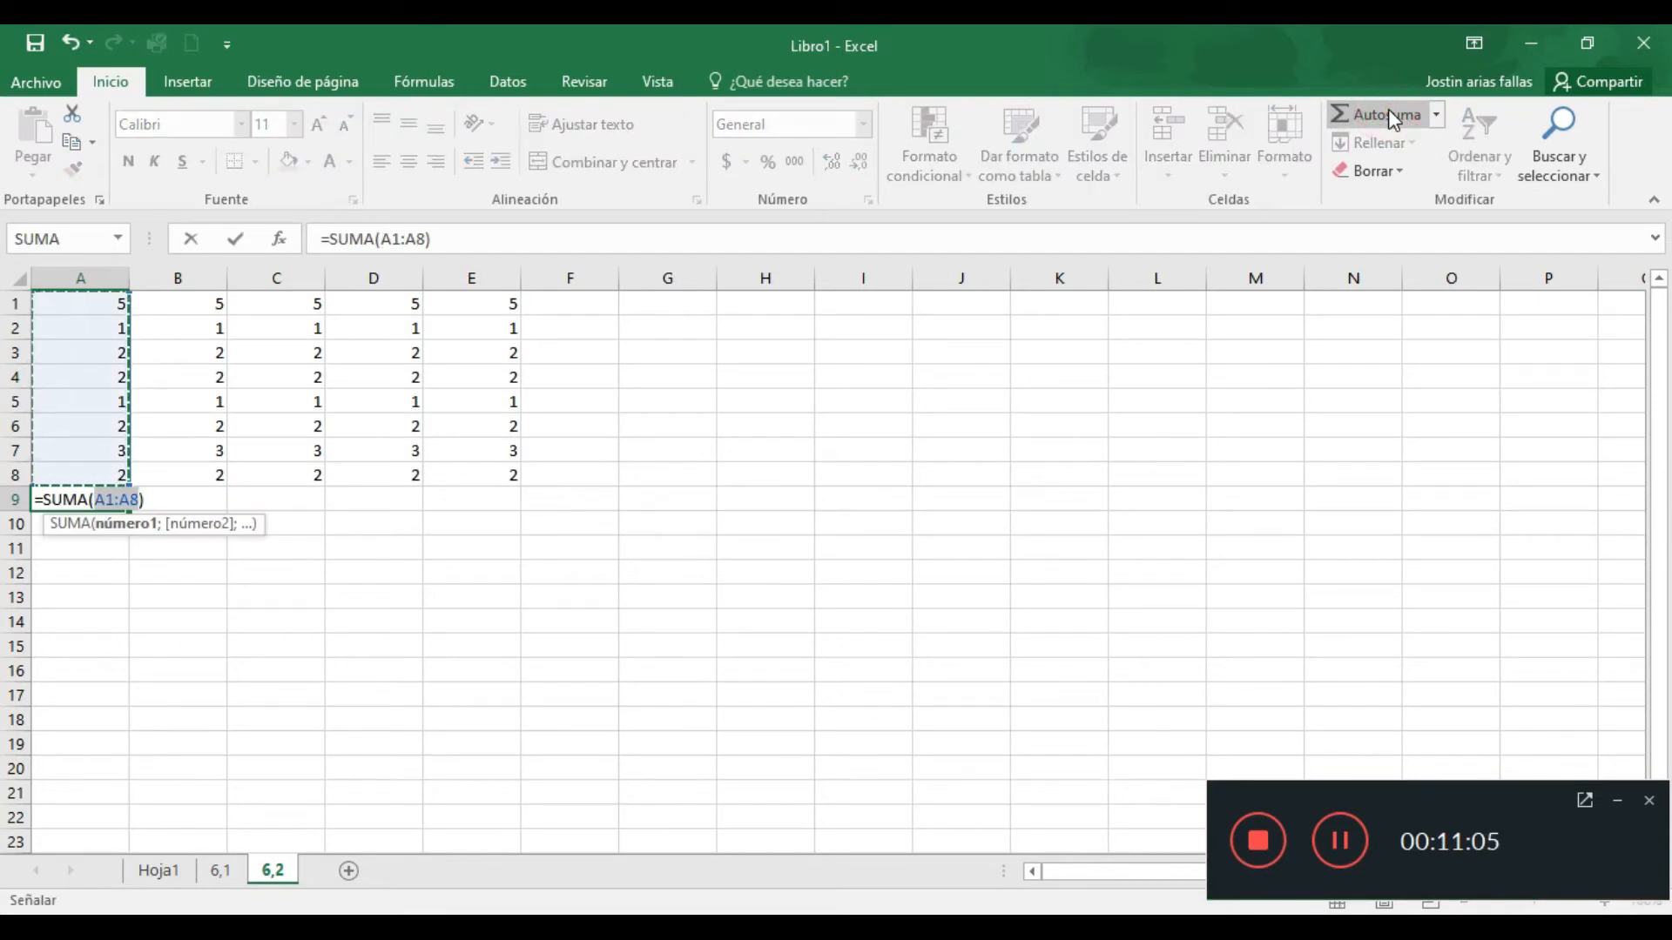
key("BackSpace")
key("BackSpace")
key("BackSpace")
key("BackSpace")
key("BackSpace")
key("BackSpace")
key("BackSpace")
key("Right")
key("Left")
key("BackSpace")
key("Return")
key("Up")
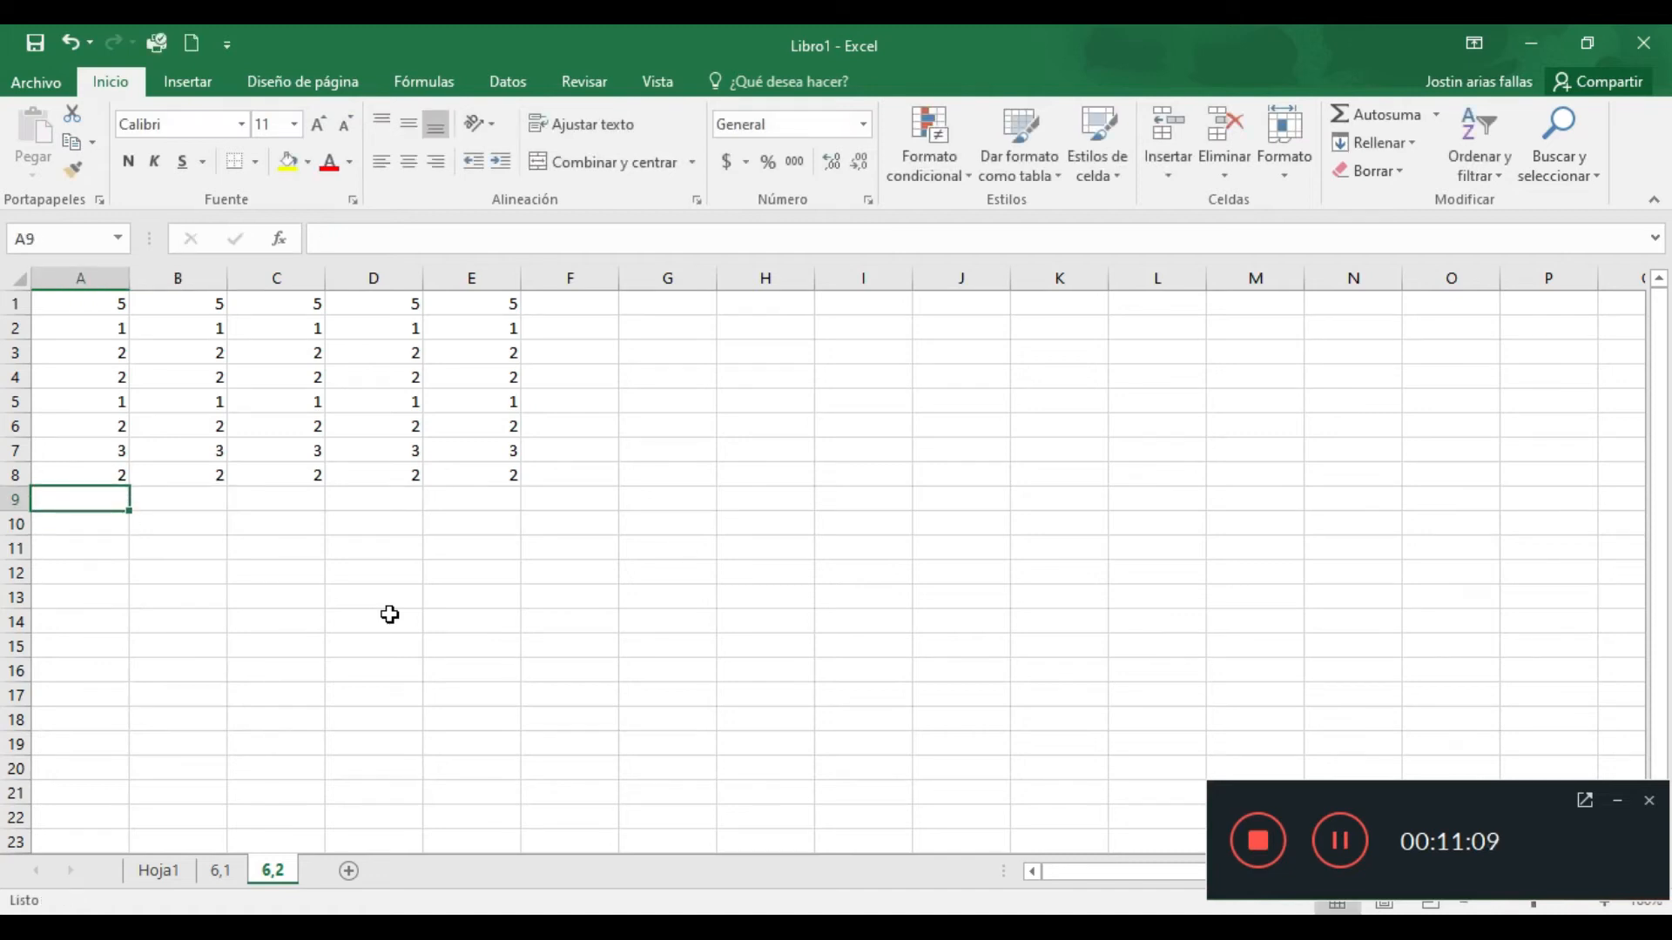
Use Autosuma to add the sum of A1:A8 in A9 and the average (Promedio) of B1:B8 in B9
left_click(1375, 114)
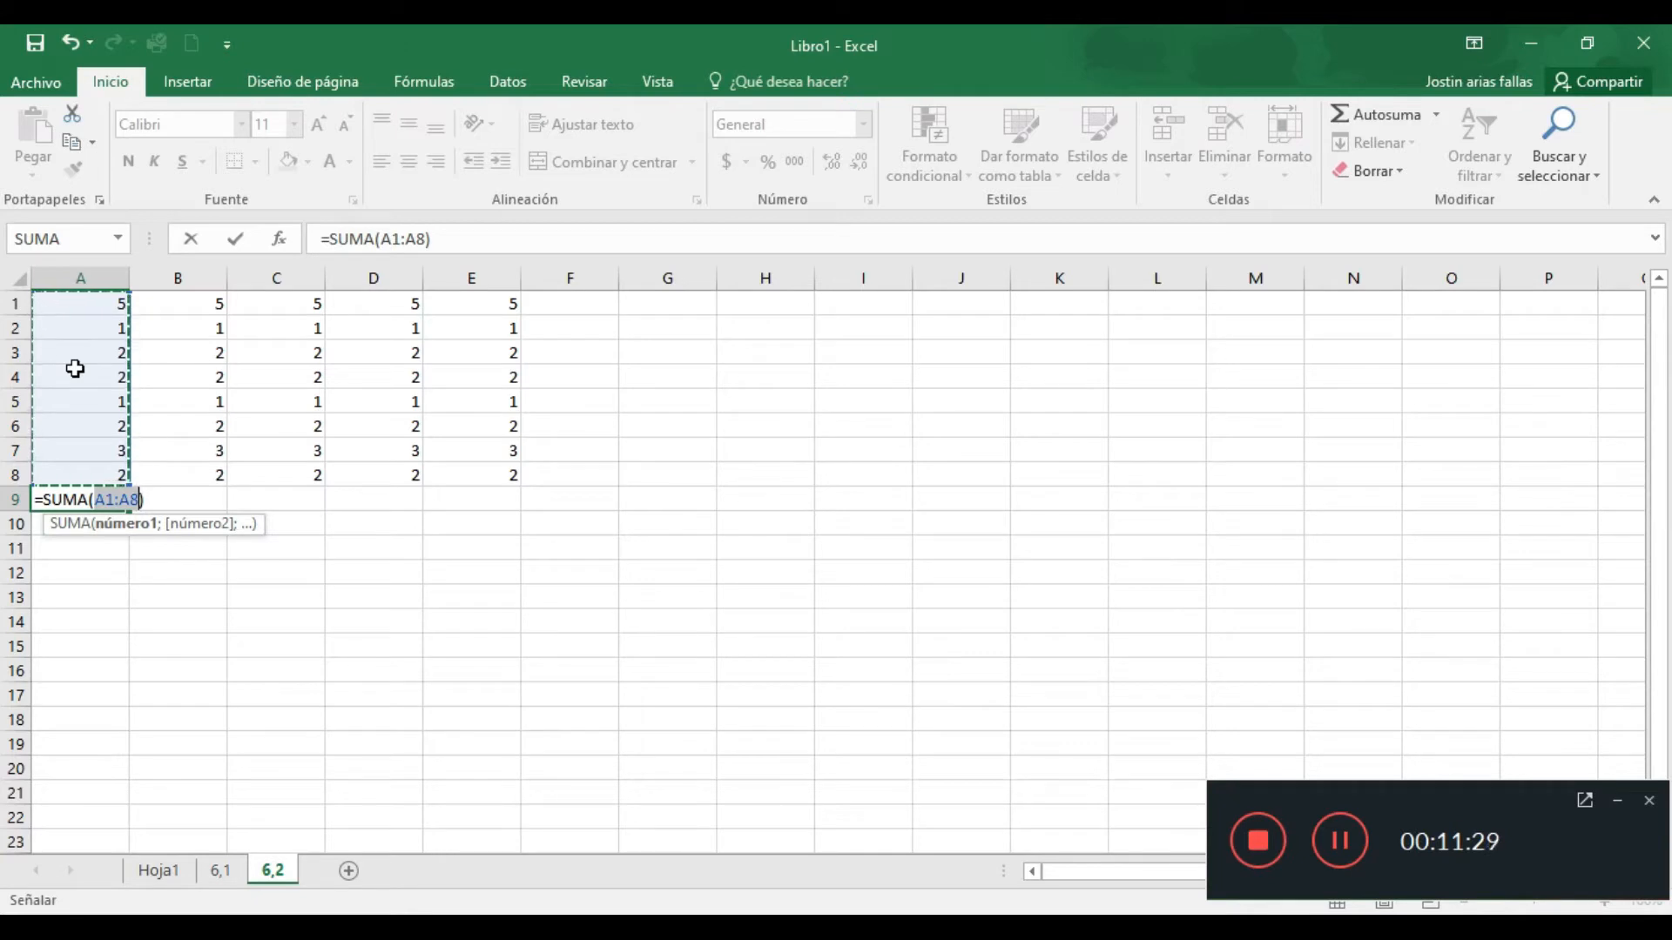
key("Return")
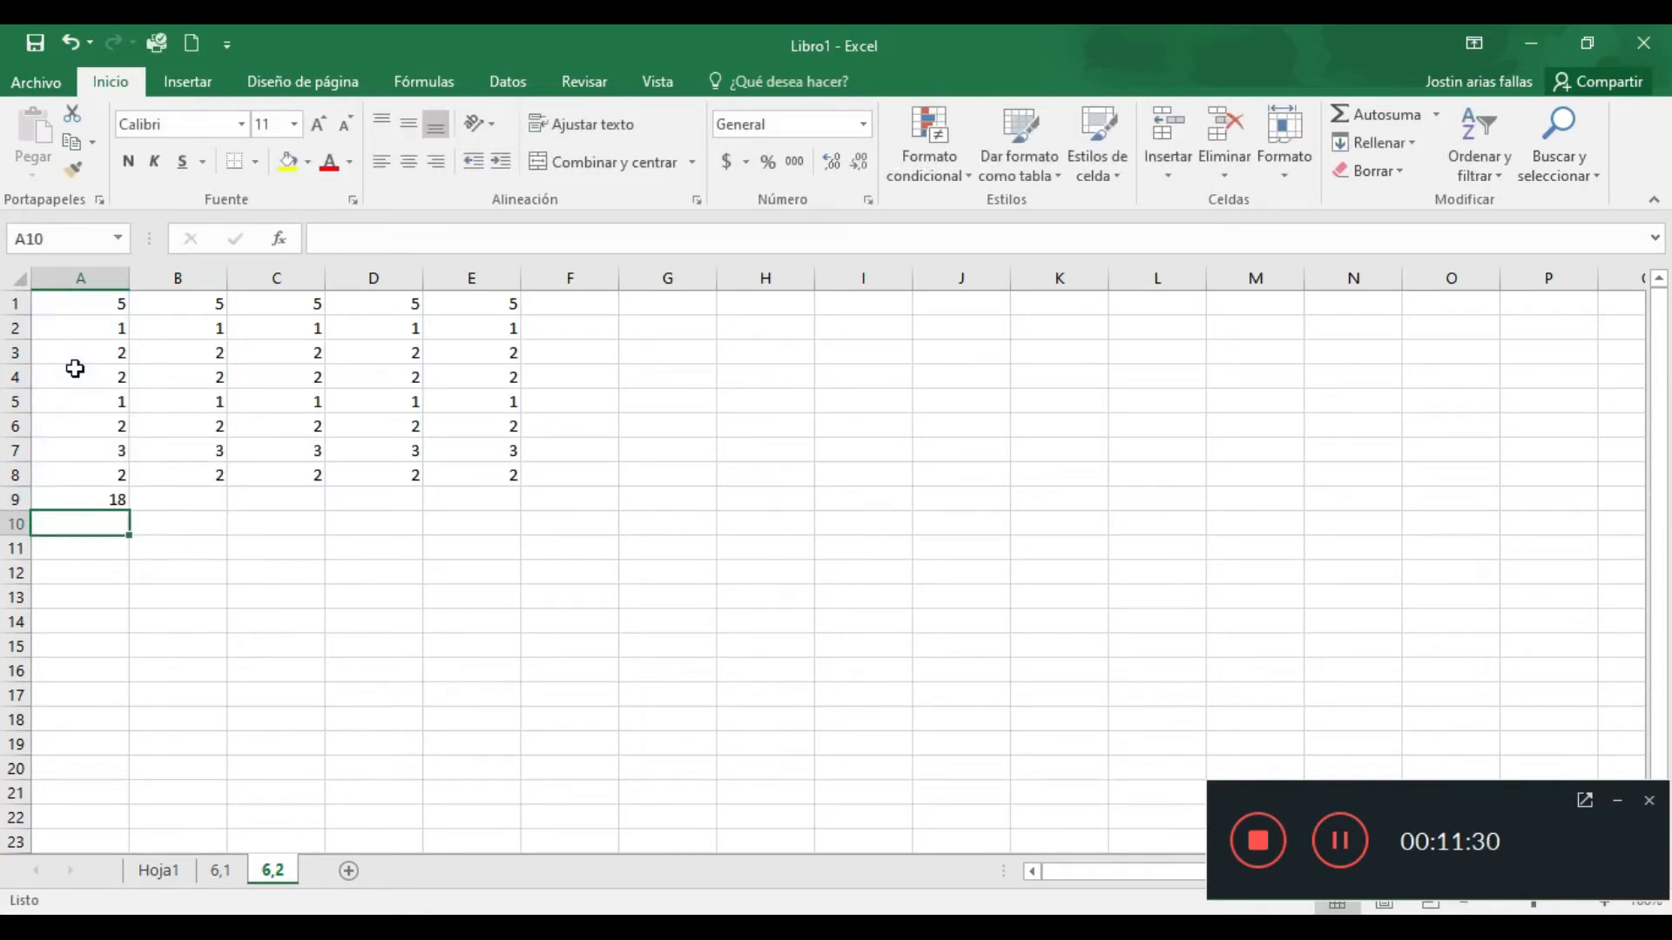
left_click(213, 499)
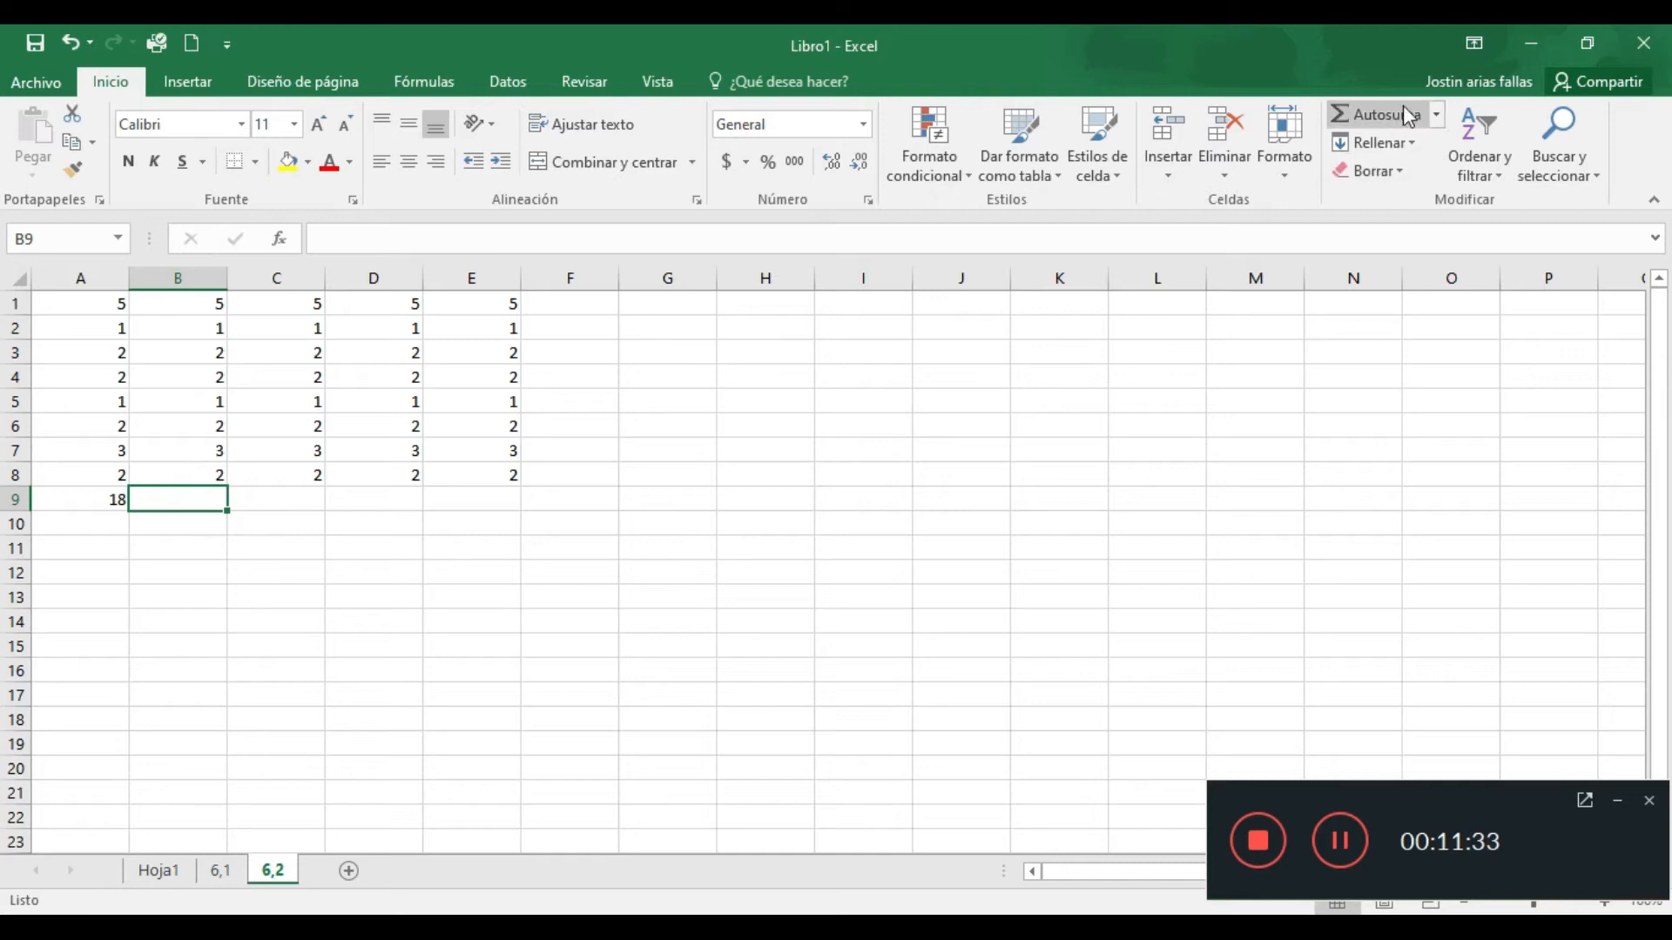
left_click(1438, 116)
left_click(1410, 174)
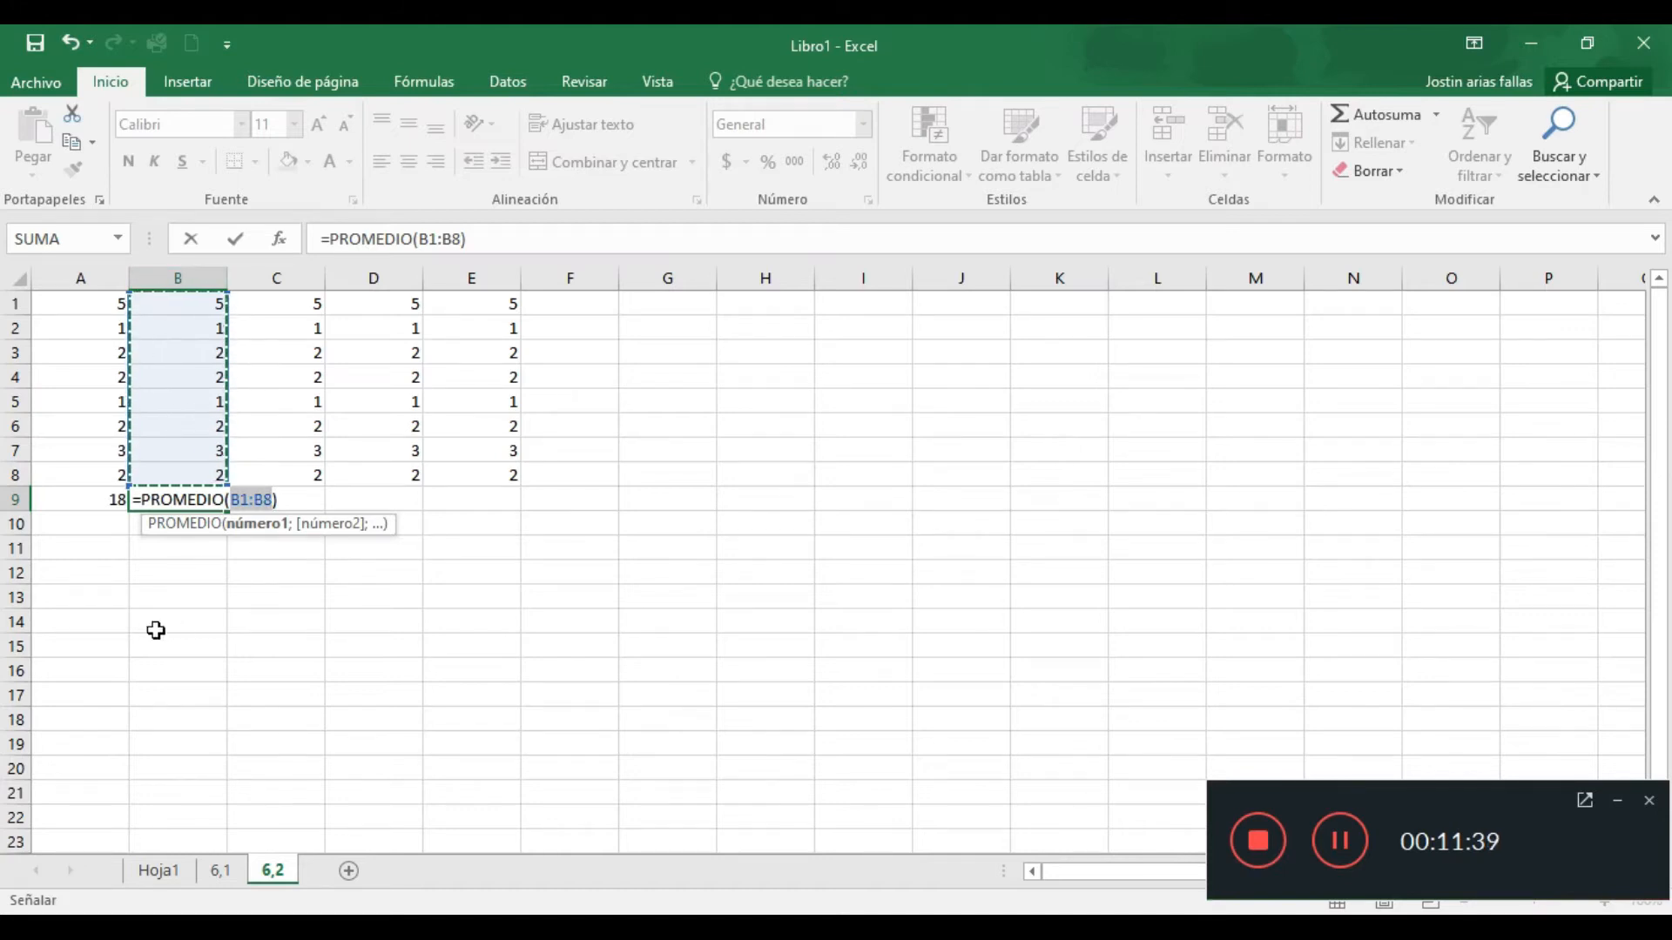
key("Return")
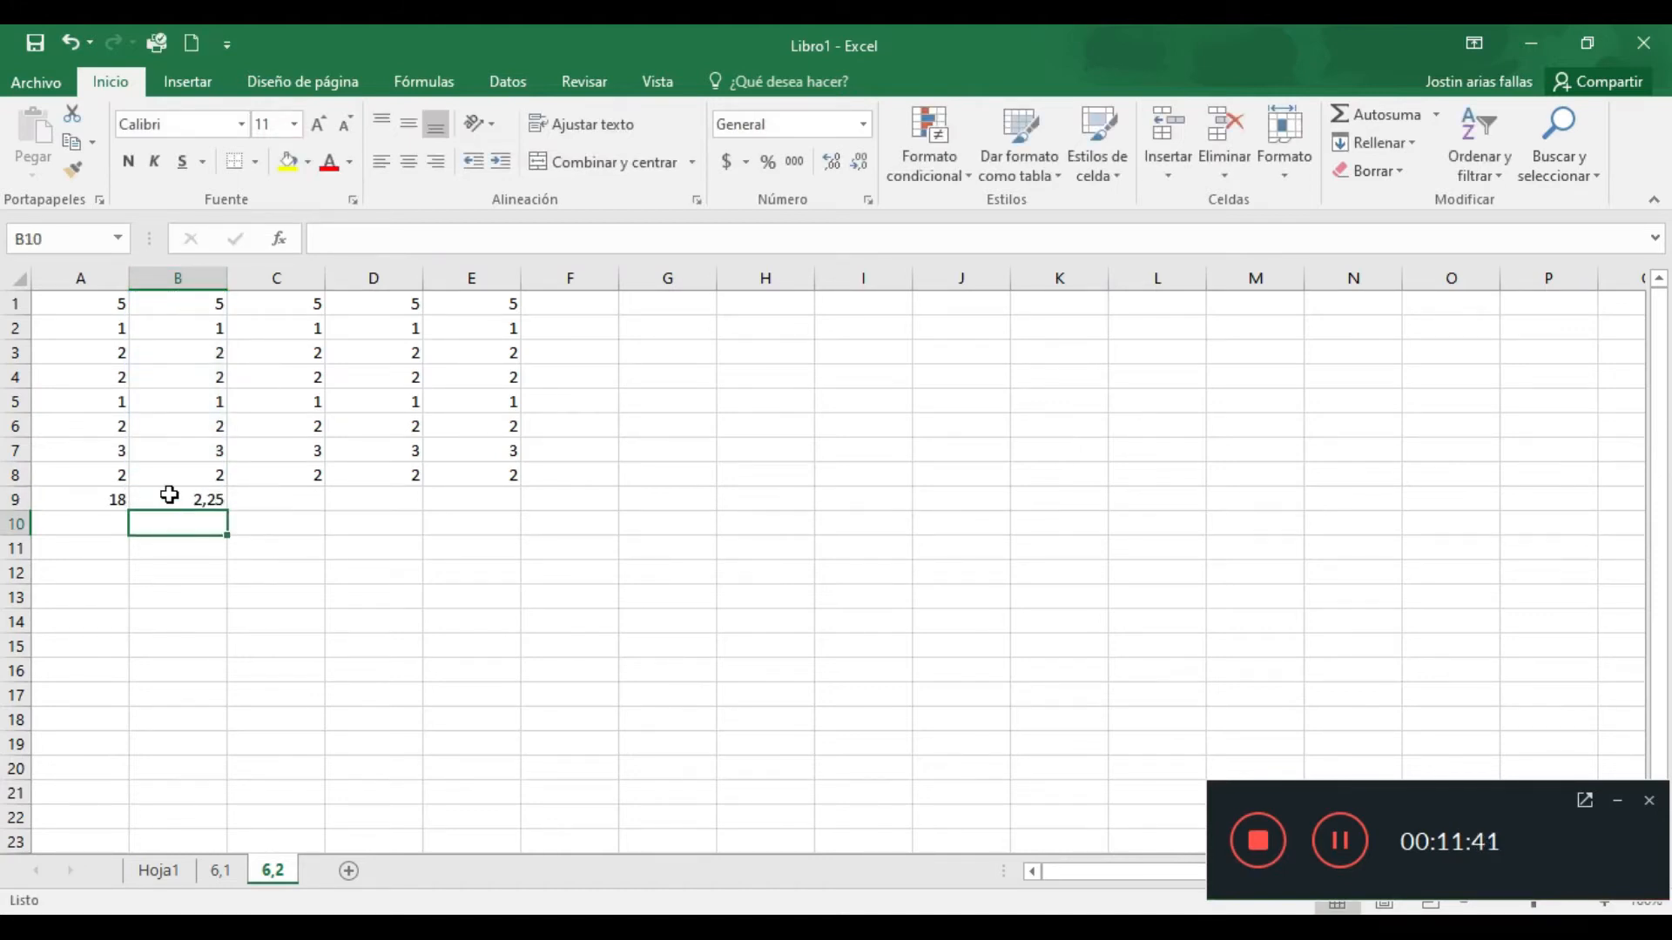
Count the numbers in C1:C8 in cell C9 with Autosuma's Contar números function
left_click(298, 497)
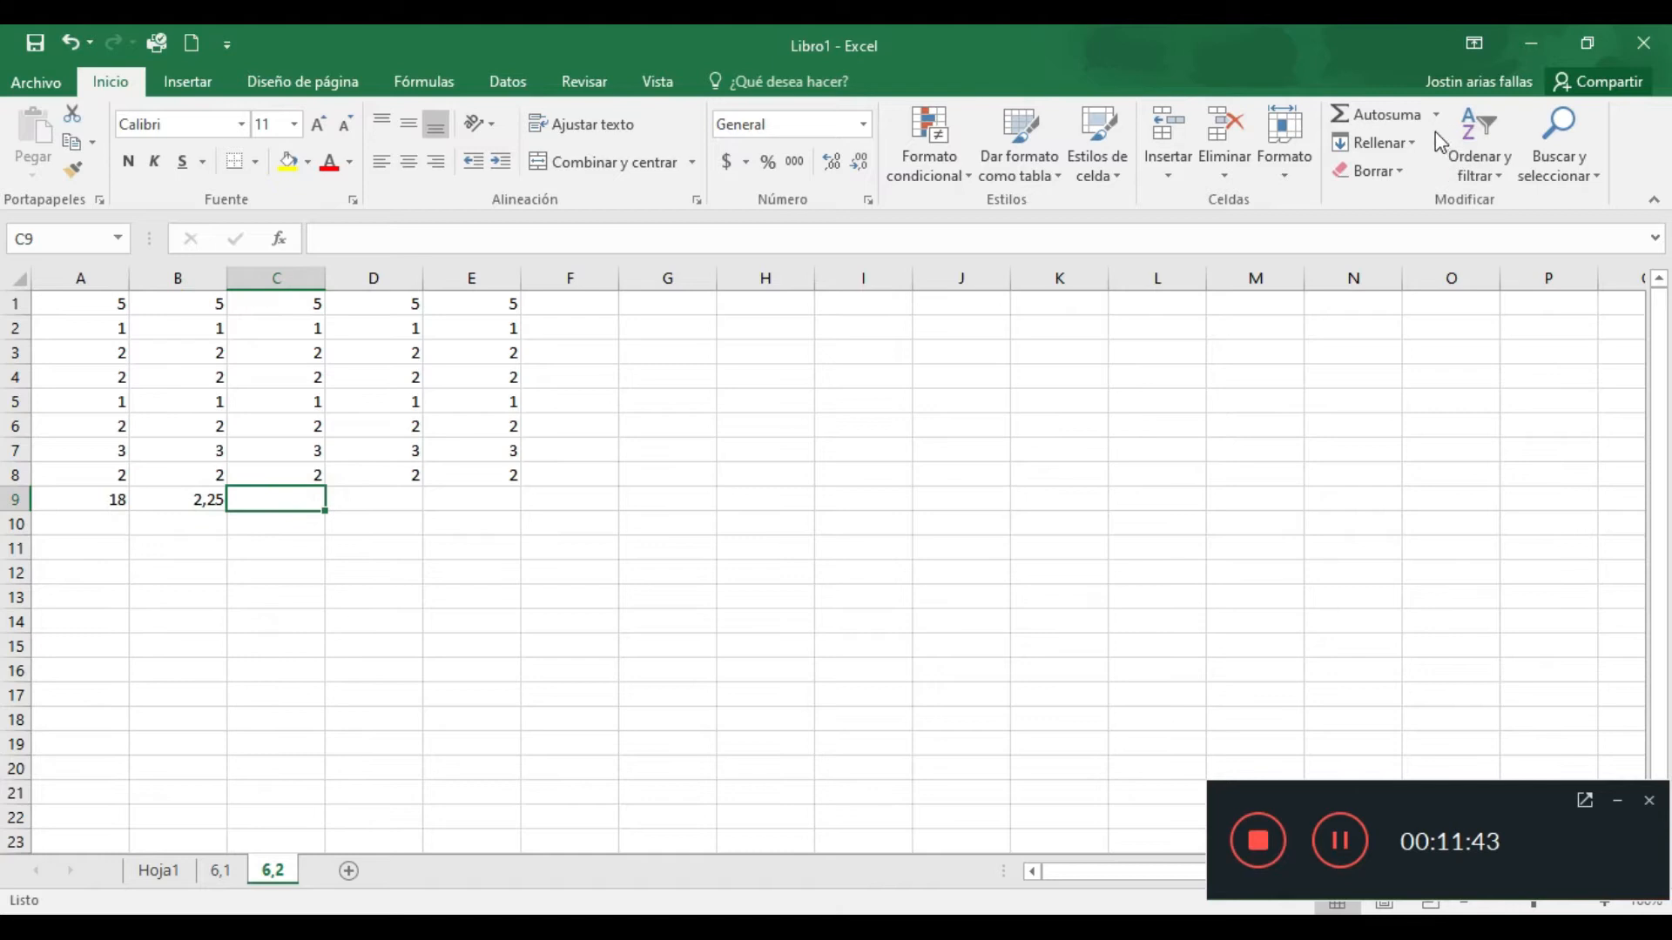
left_click(1436, 116)
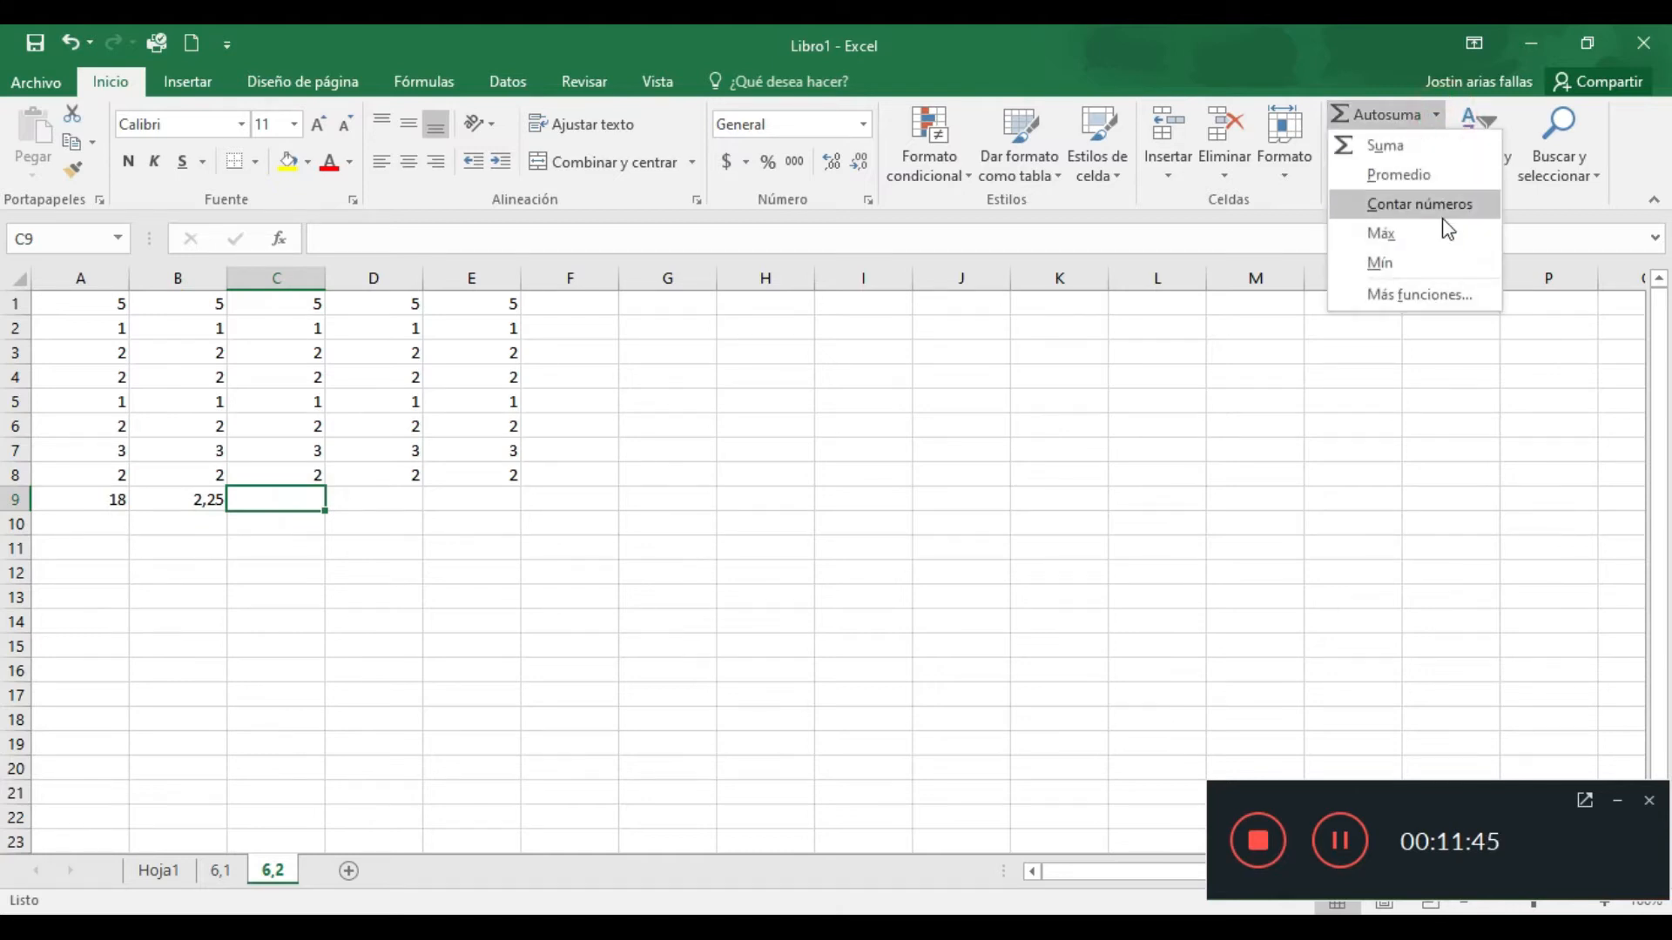
left_click(1437, 209)
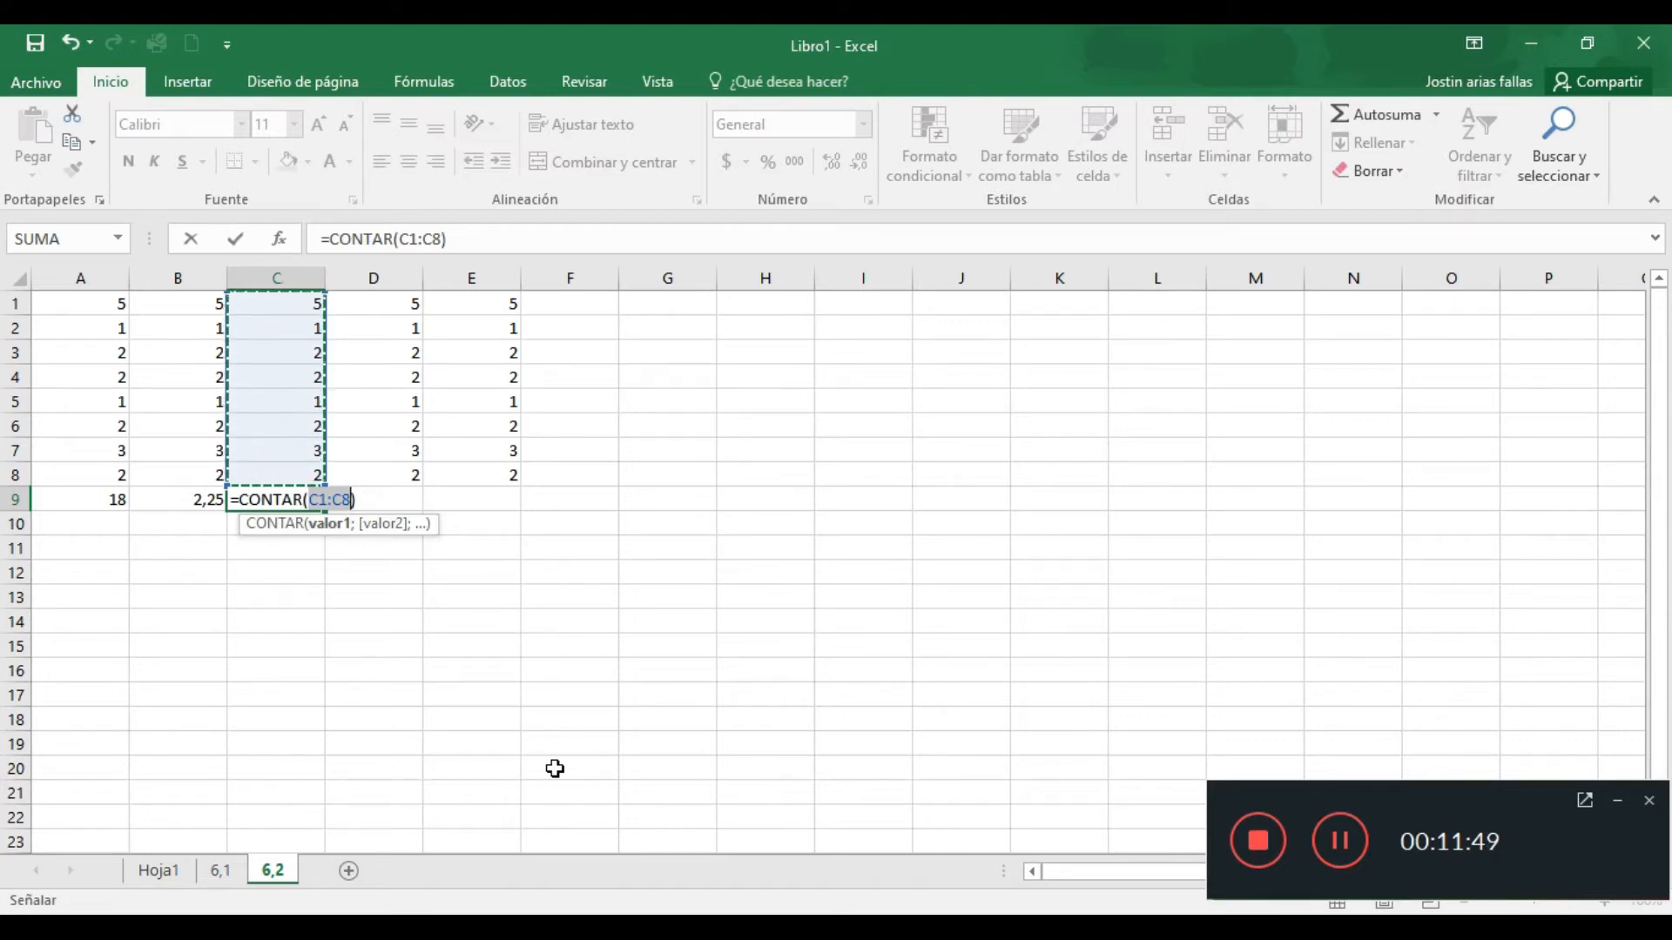
key("Return")
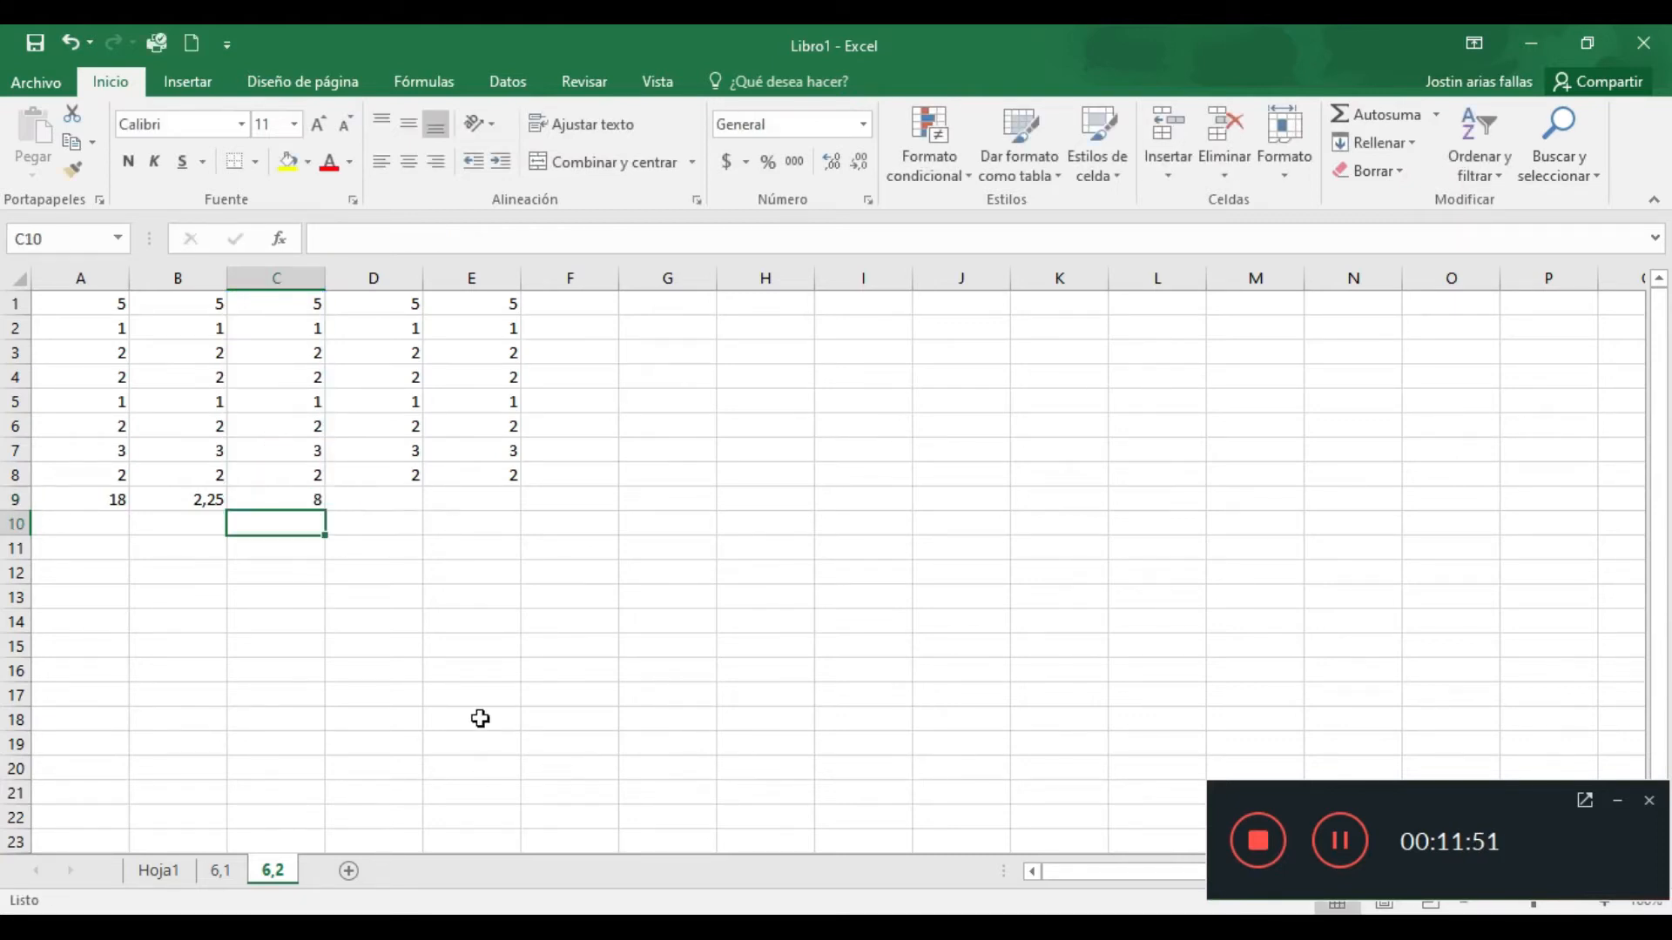
Add the maximum of D1:D8 in cell D9 with Autosuma's Máx function
left_click(380, 505)
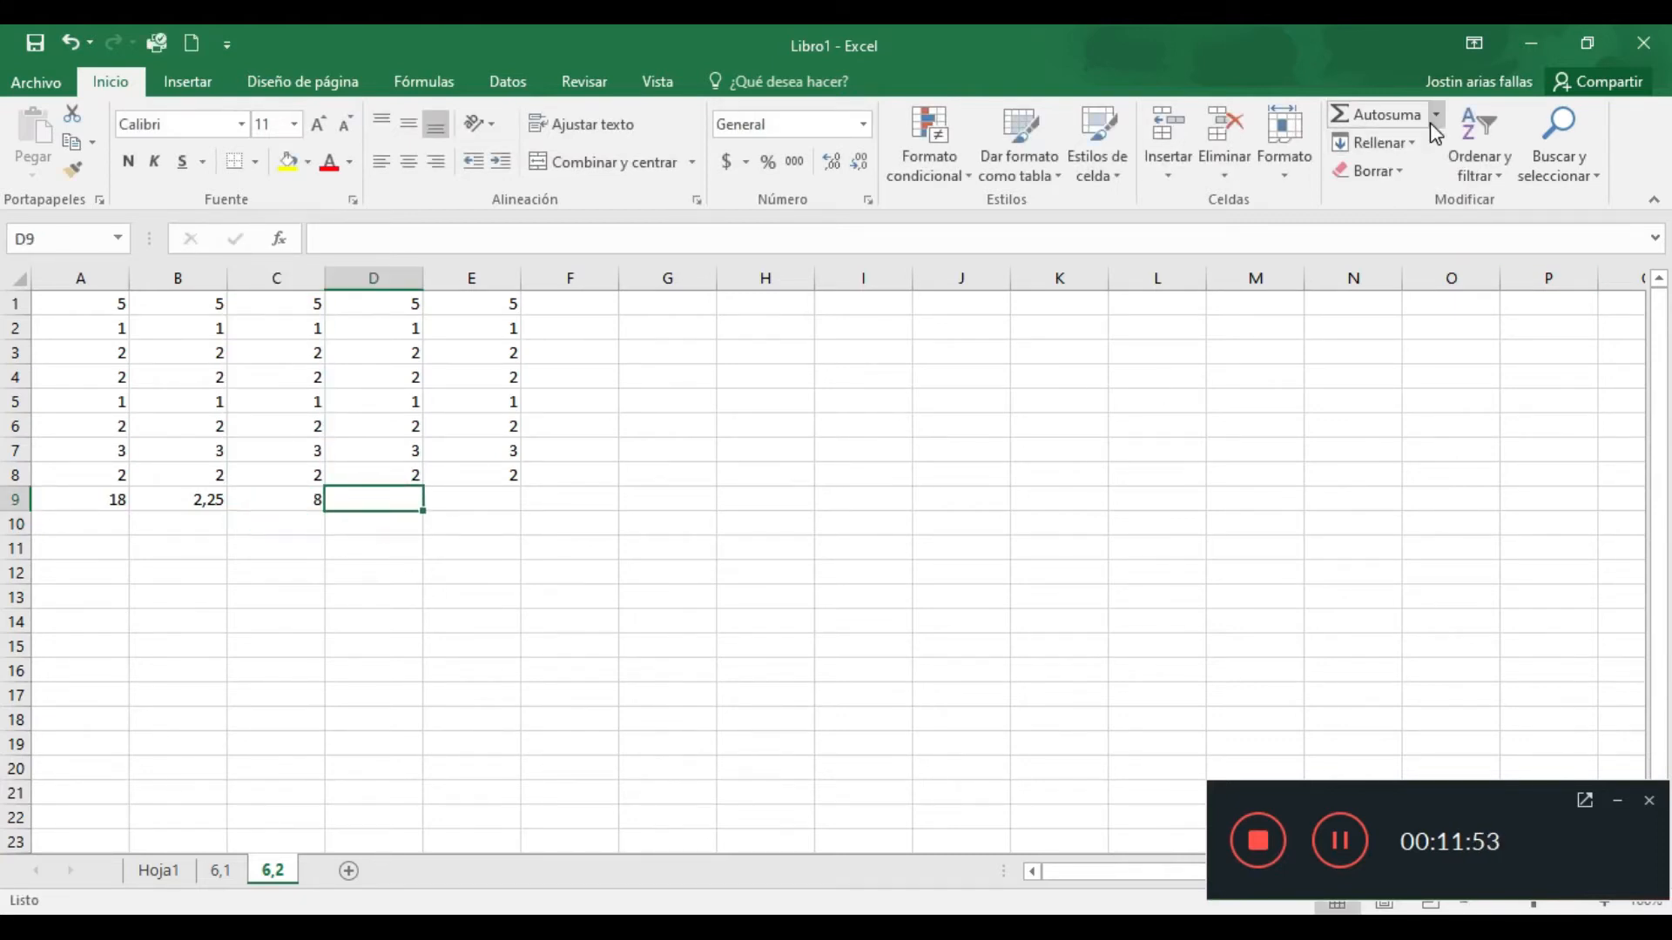
left_click(1432, 122)
left_click(1442, 229)
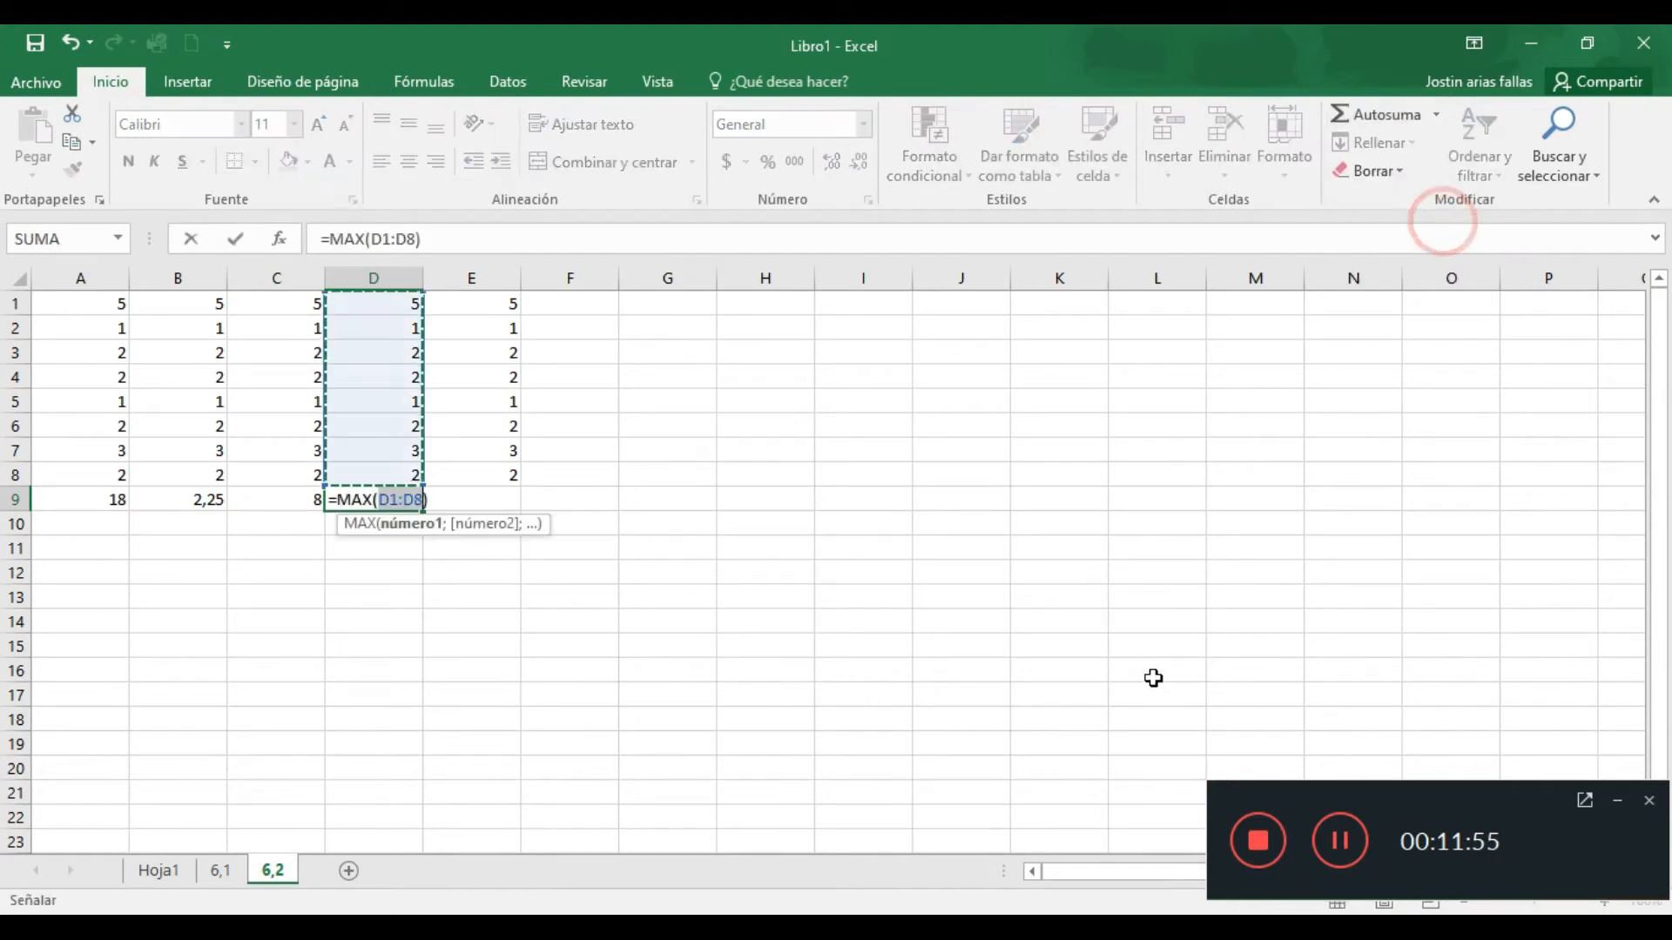
key("Return")
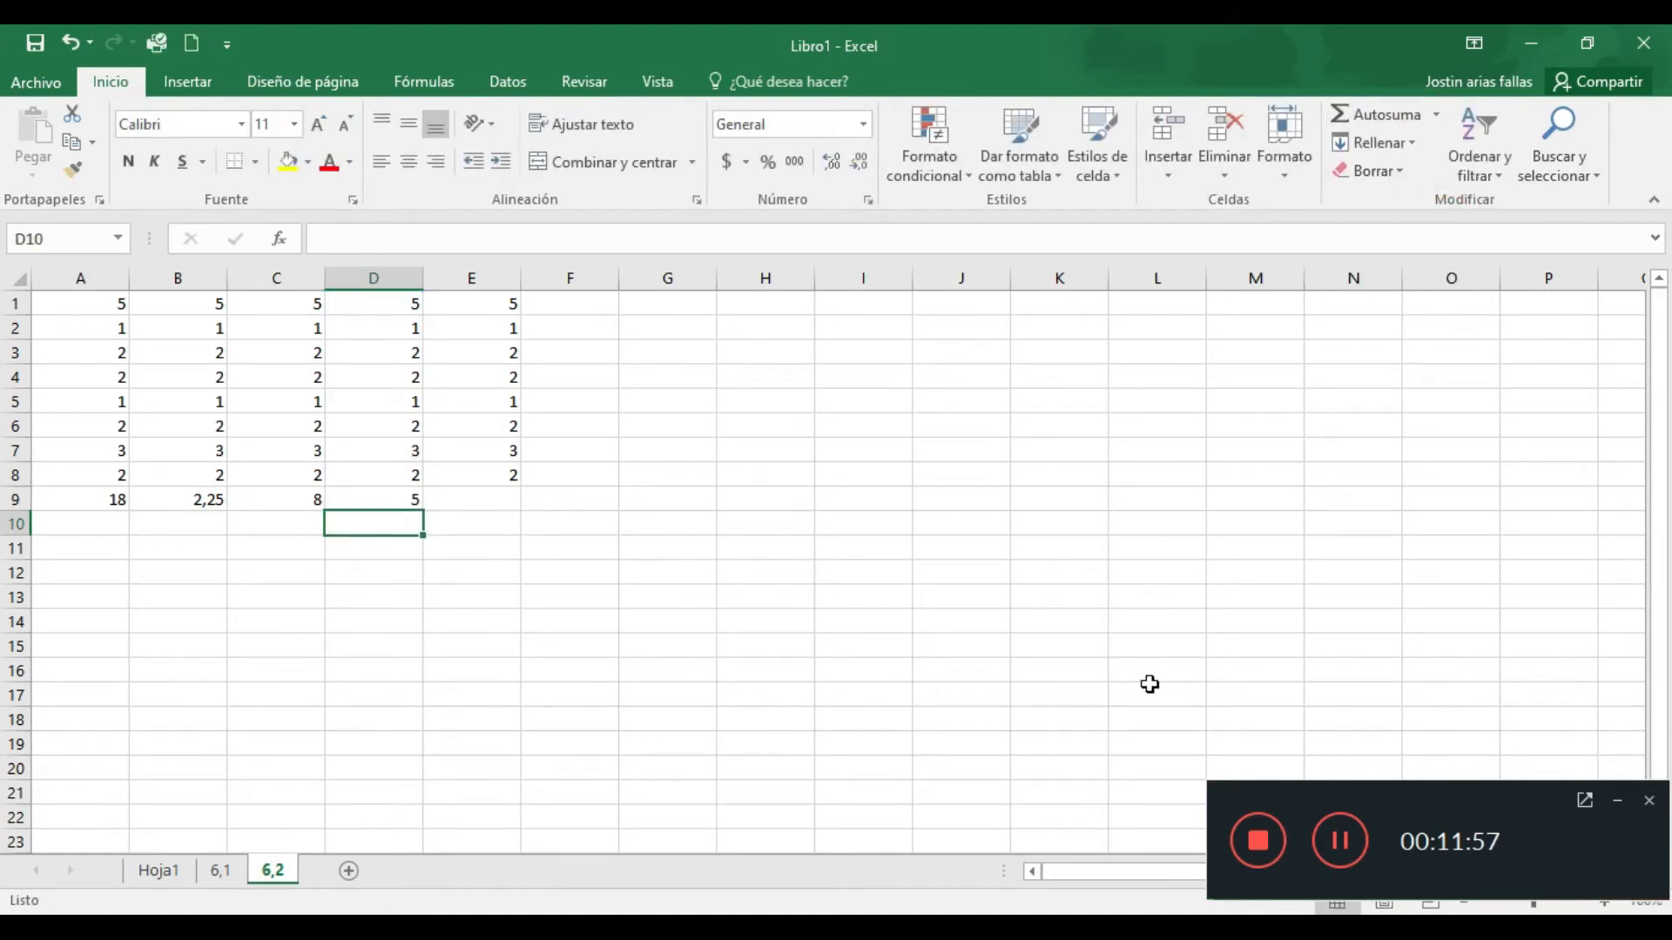
Add the minimum of column E's values in cell E9 with Autosuma's Mín function
left_click(493, 505)
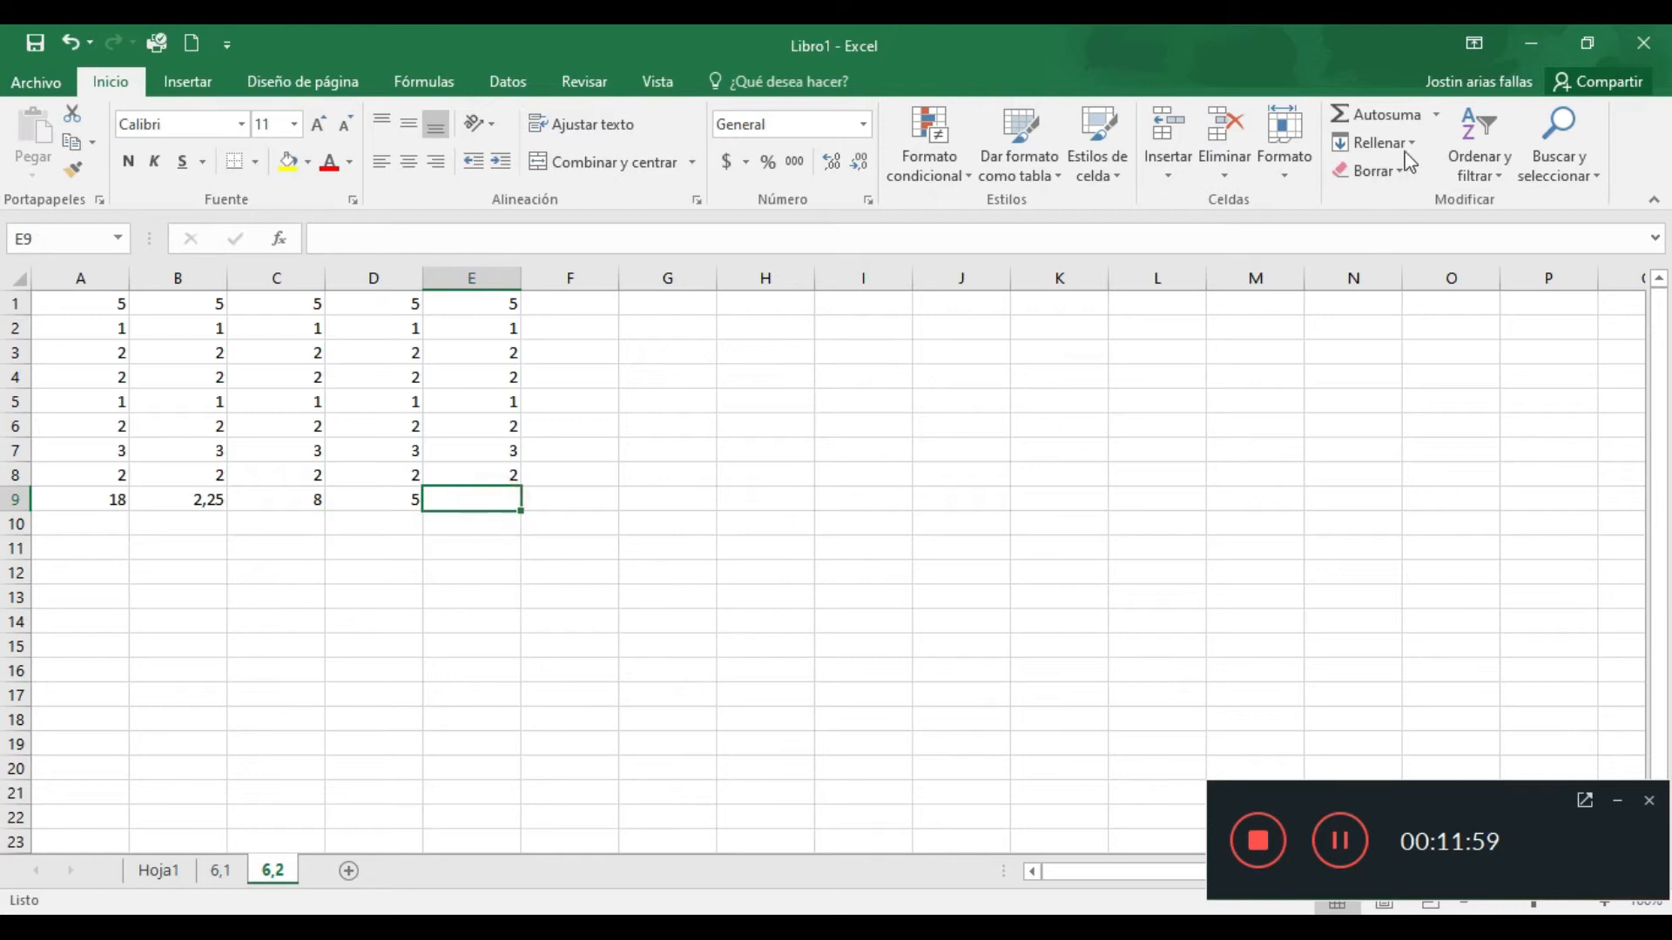
left_click(1435, 114)
left_click(1453, 261)
key("Return")
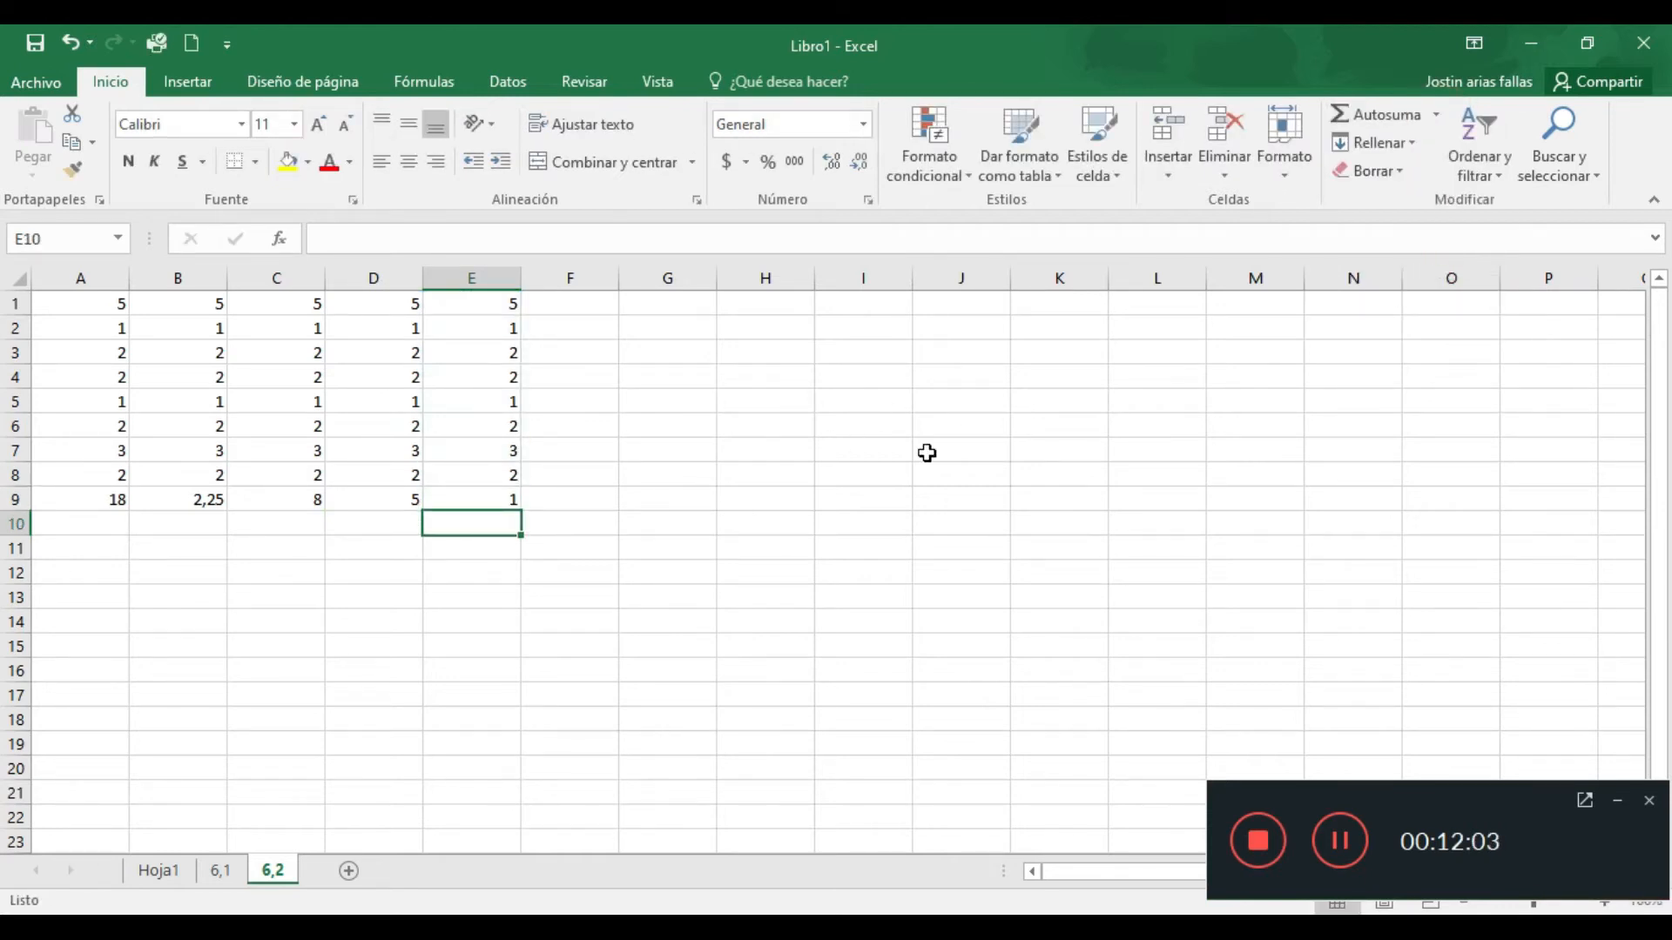
Examine the descriptions of recently used functions such as SI, CONTAR, SENO, SUMAR.SI, PAGO and DESVEST among Autosuma's additional functions
left_click(1436, 122)
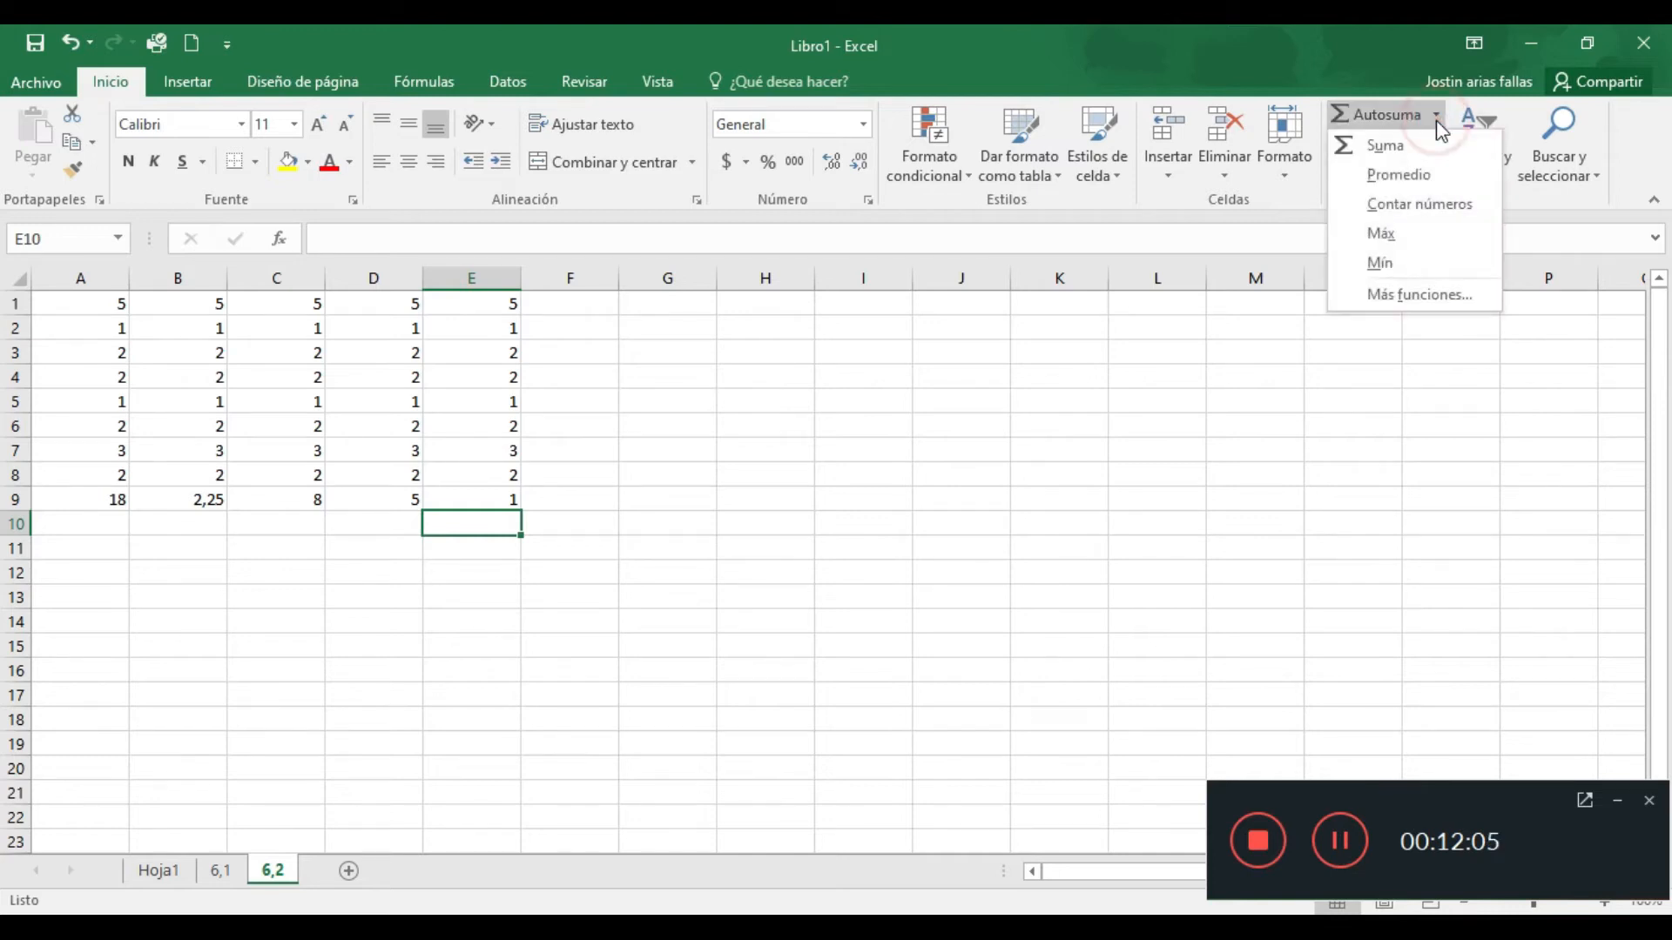
left_click(1433, 294)
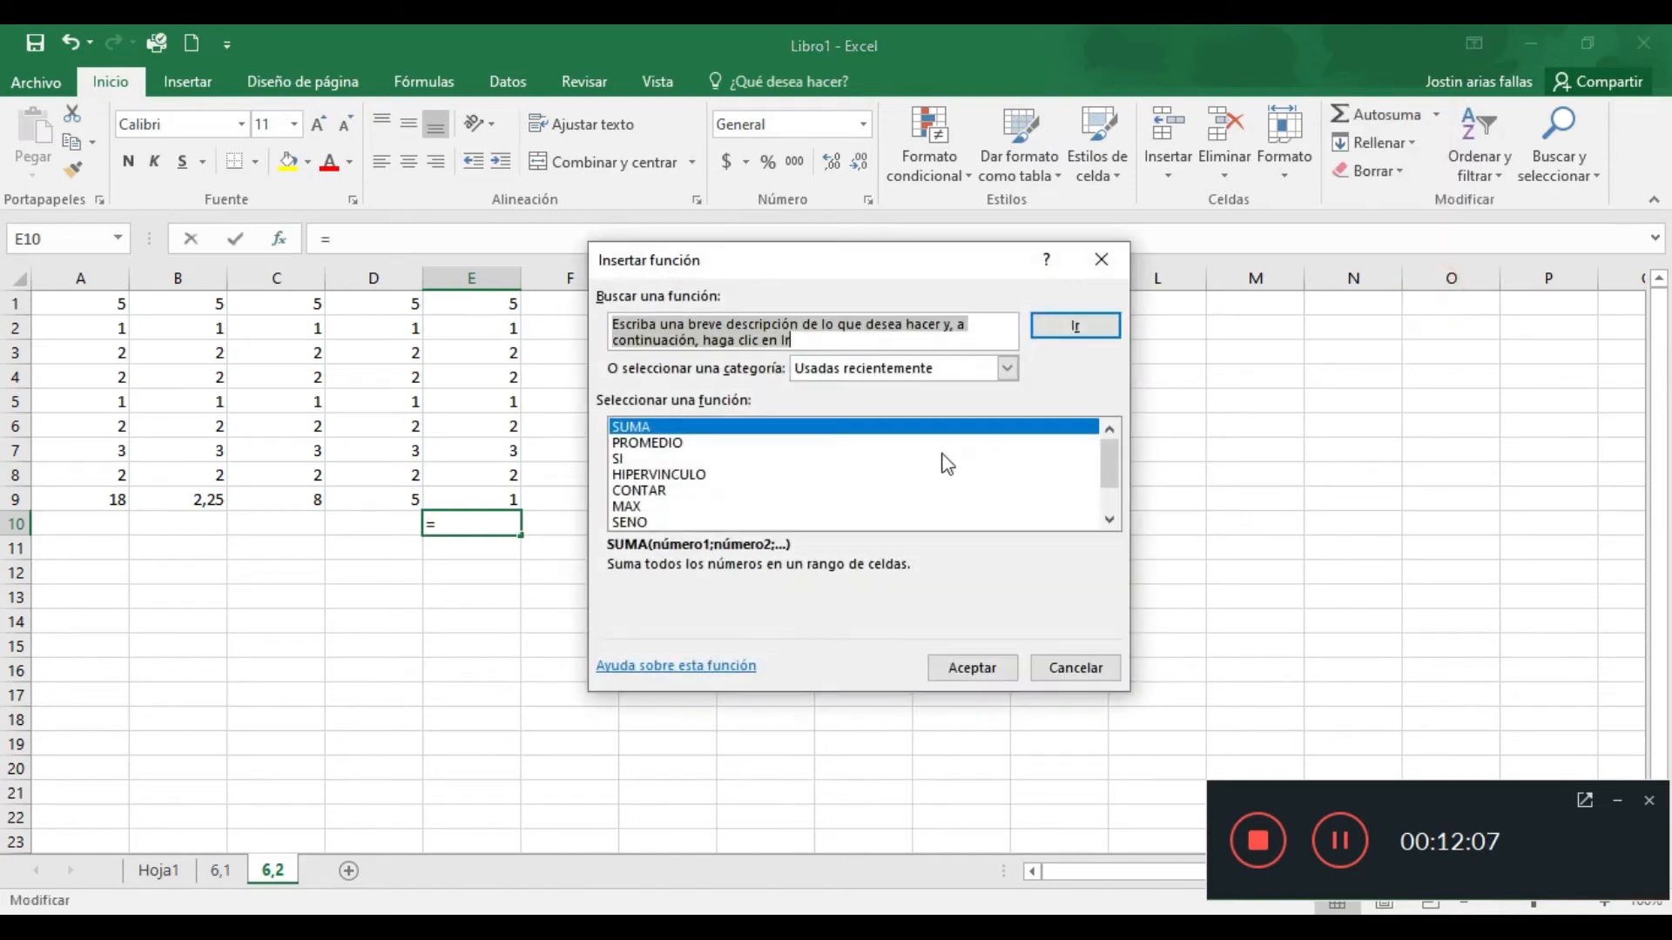
scroll(947, 464, "down", 1)
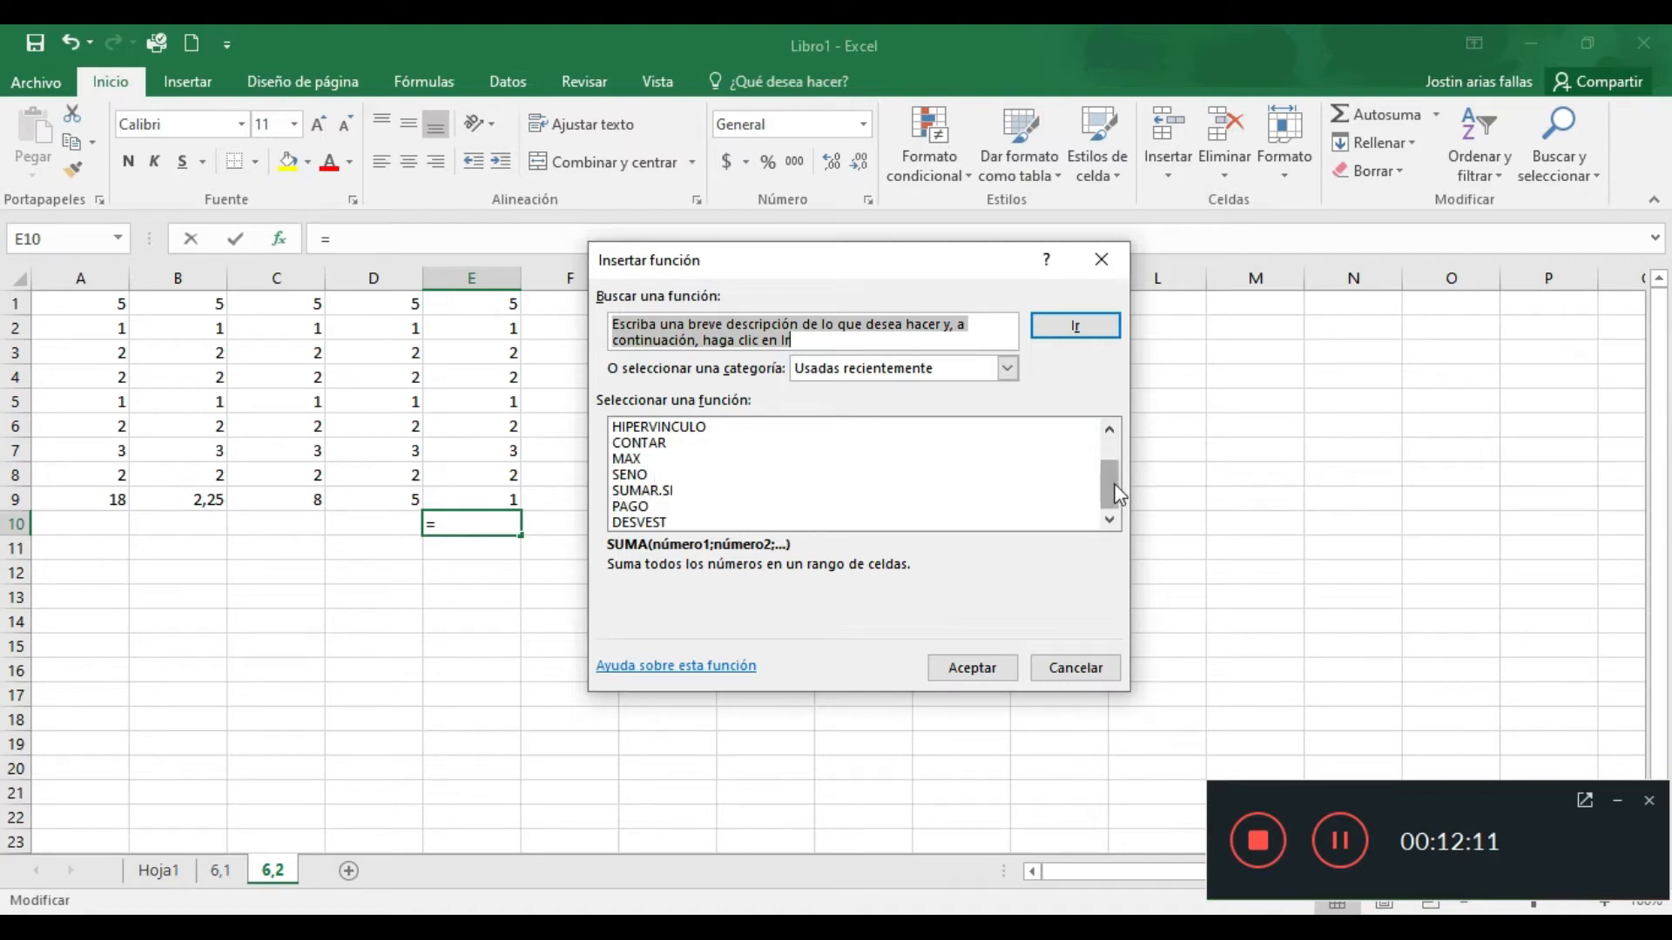
left_click_drag(1116, 495, 1117, 451)
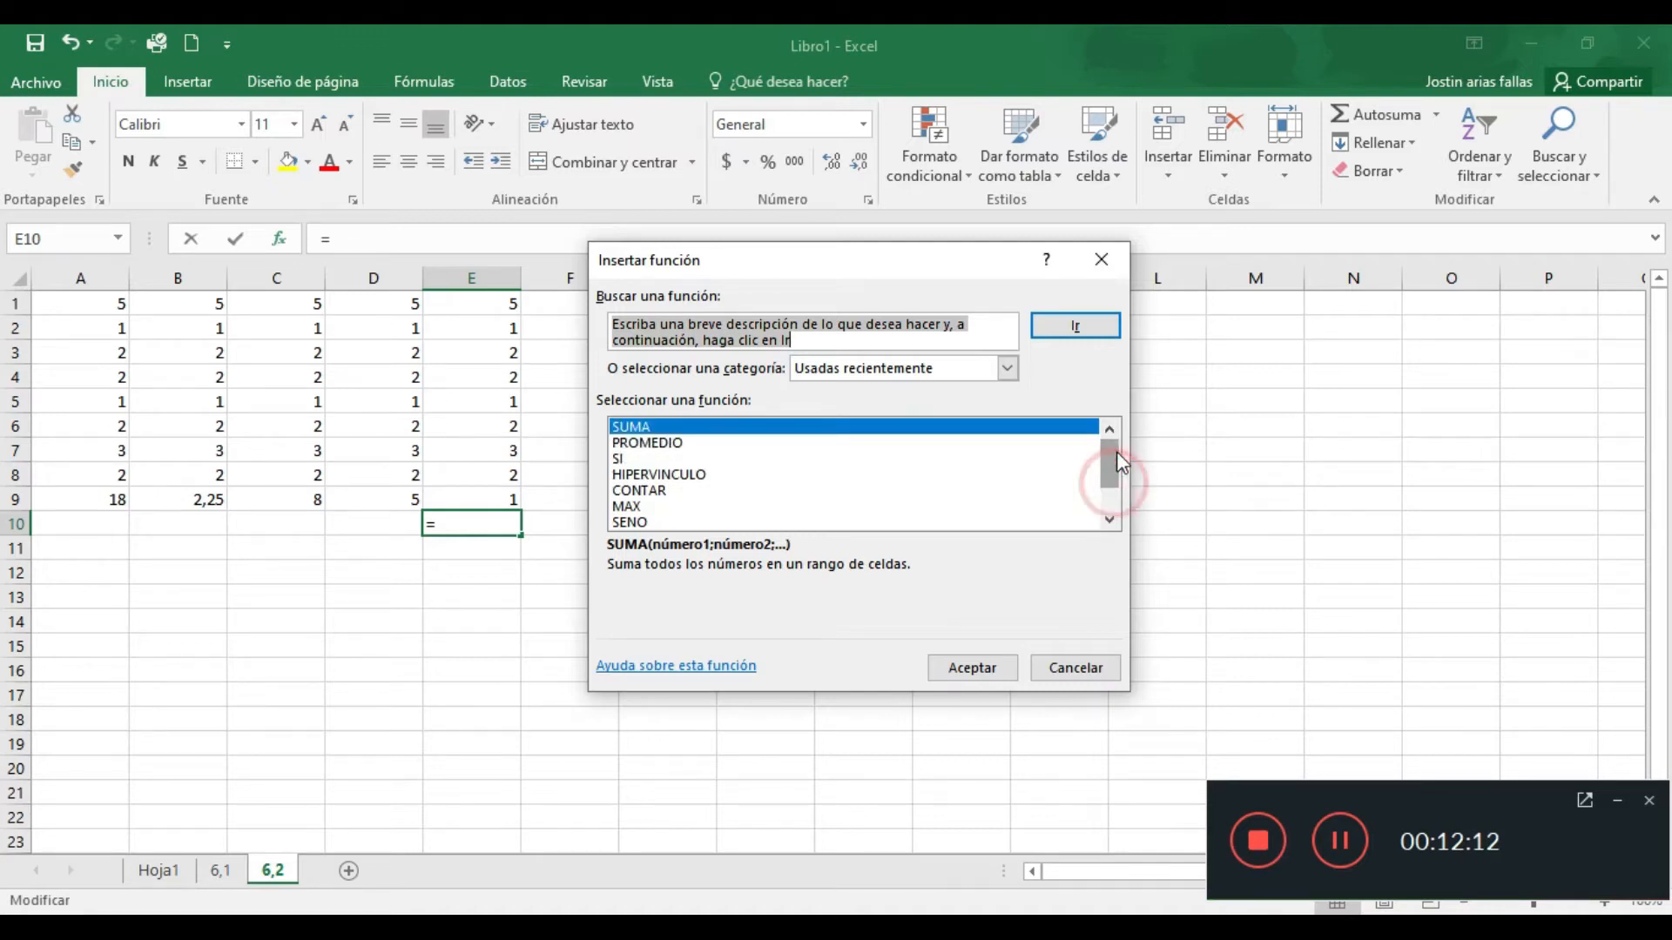
left_click(648, 460)
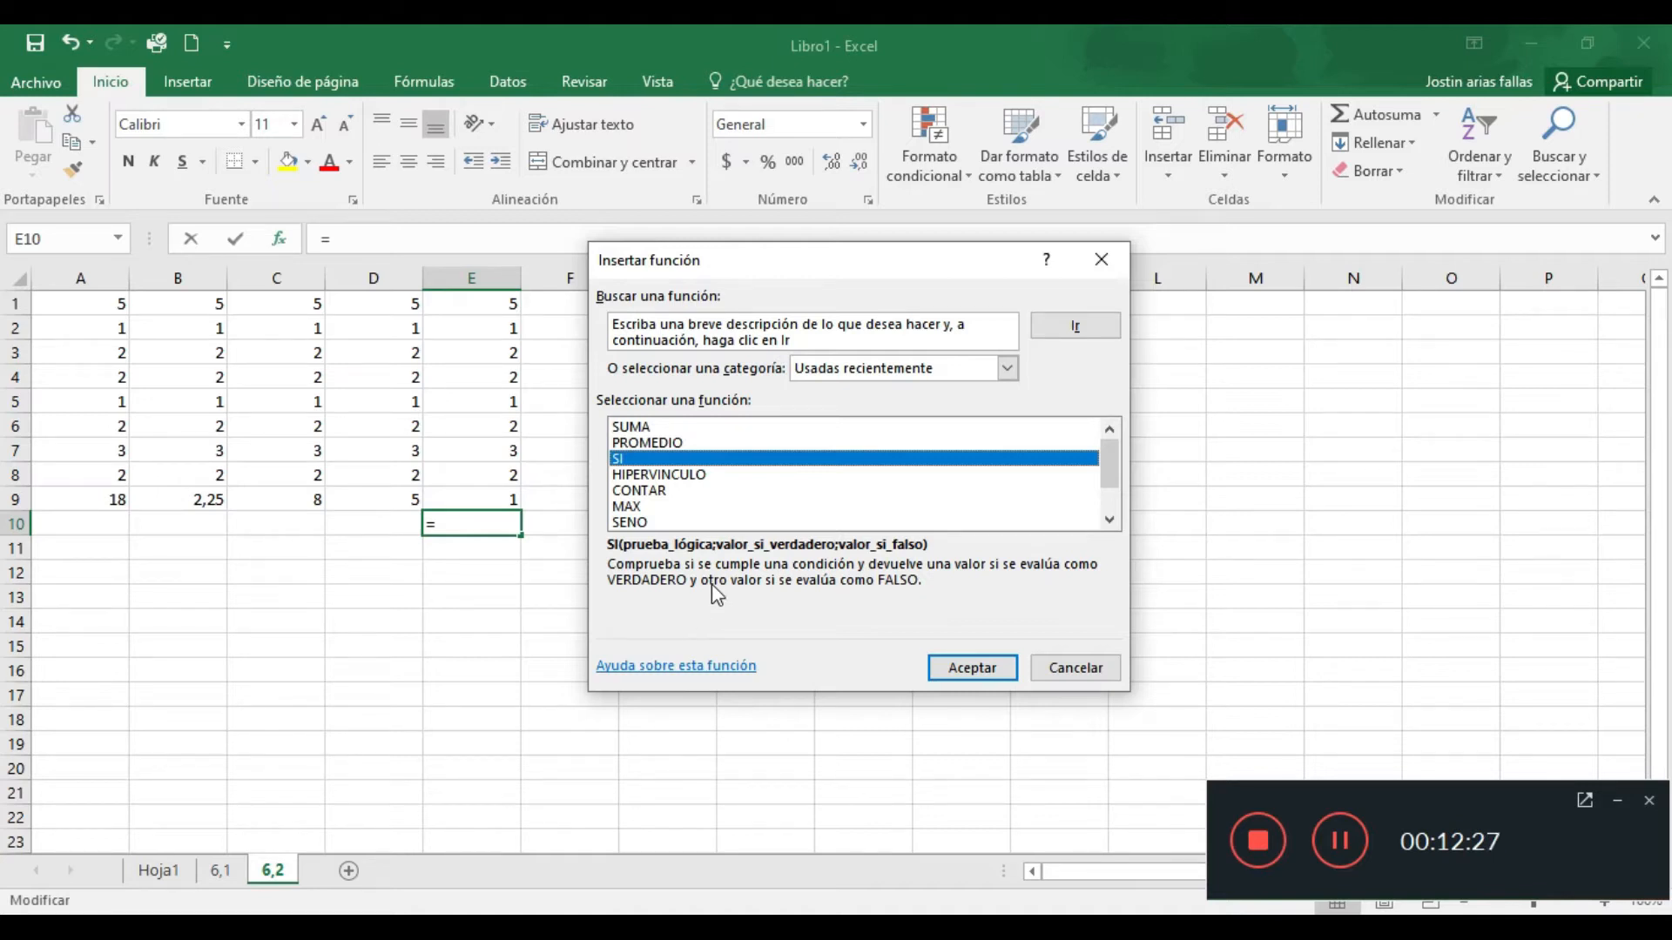
left_click(698, 469)
left_click(699, 484)
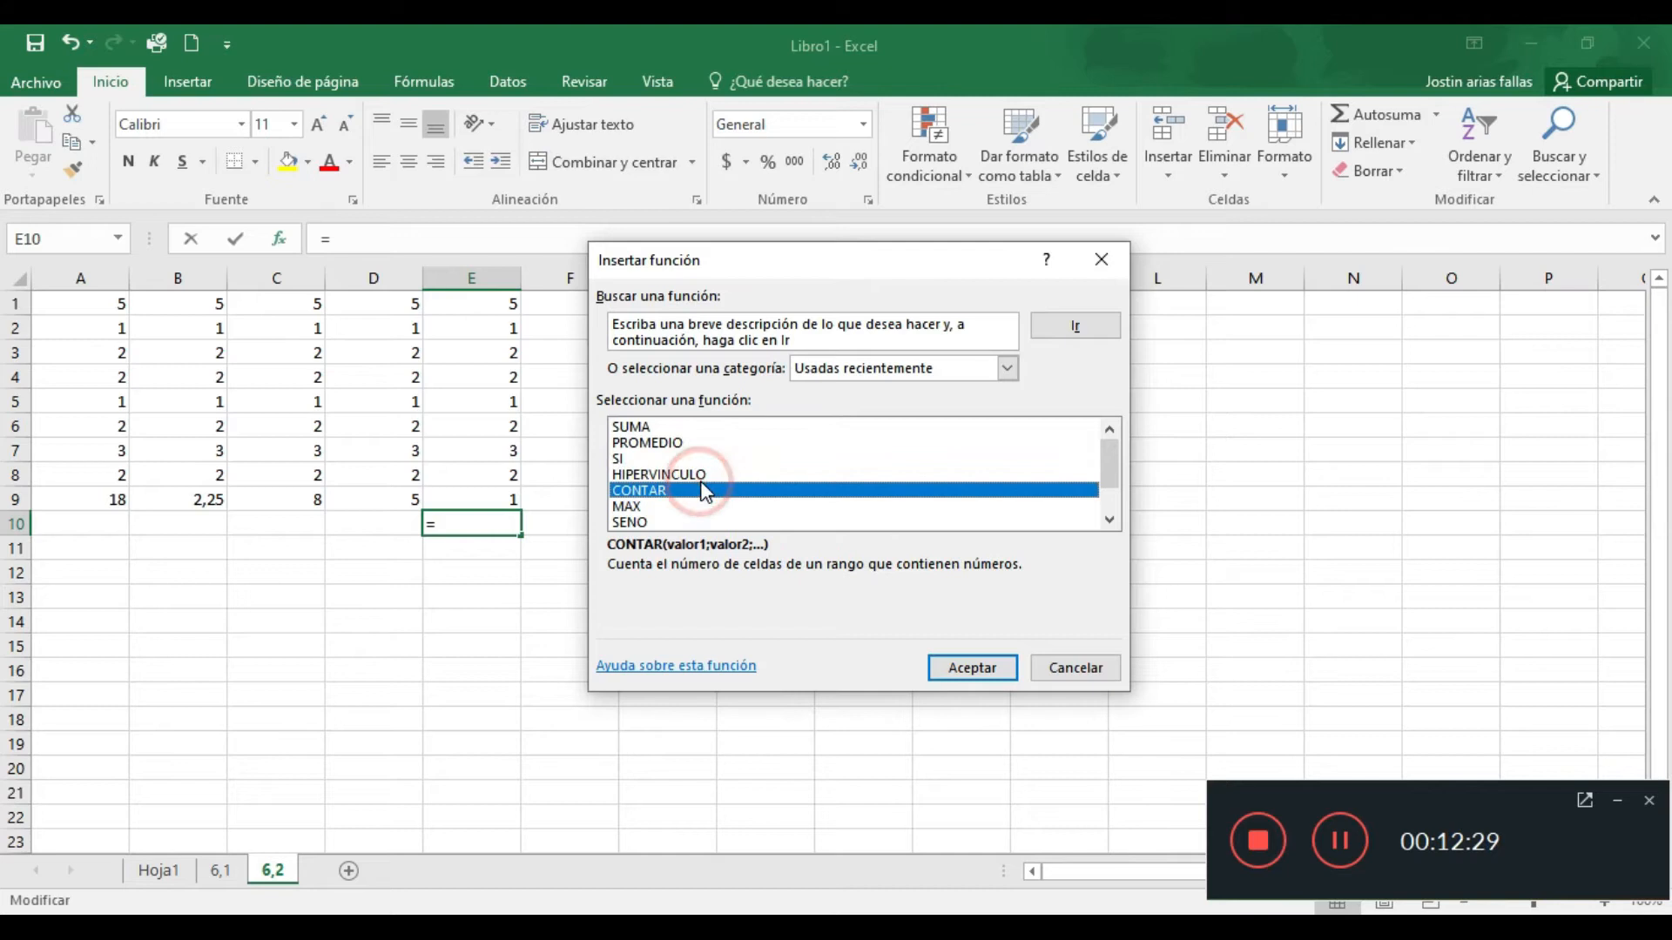
scroll(700, 492, "down", 1)
left_click(675, 491)
left_click(659, 477)
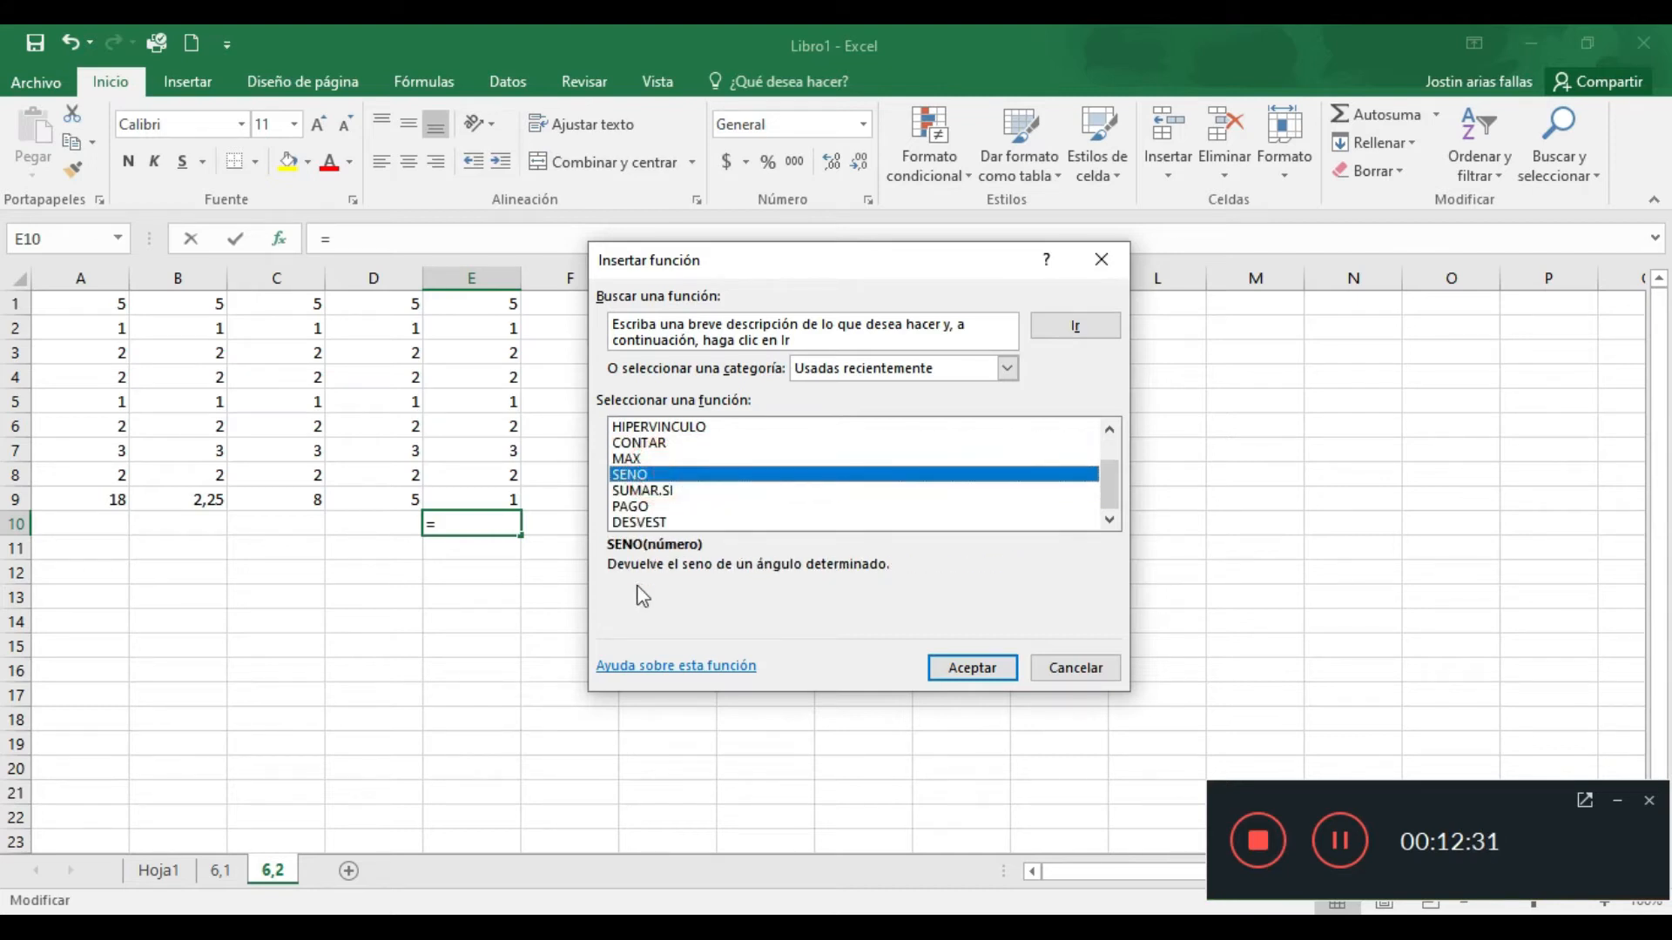
left_click(690, 492)
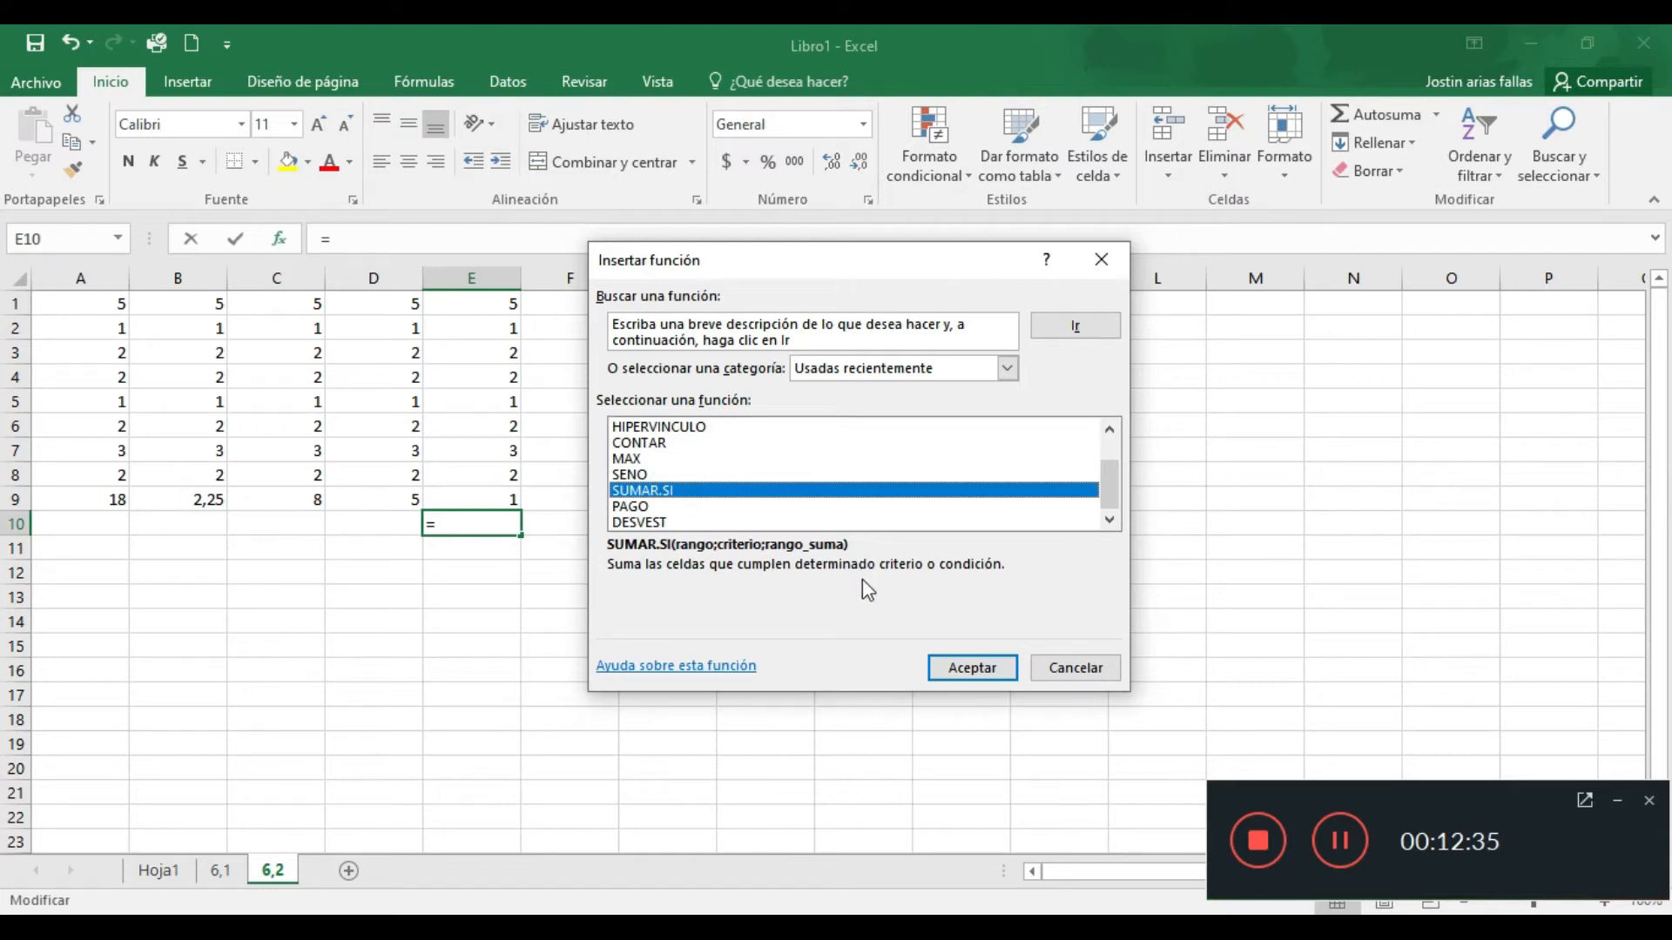
left_click(625, 507)
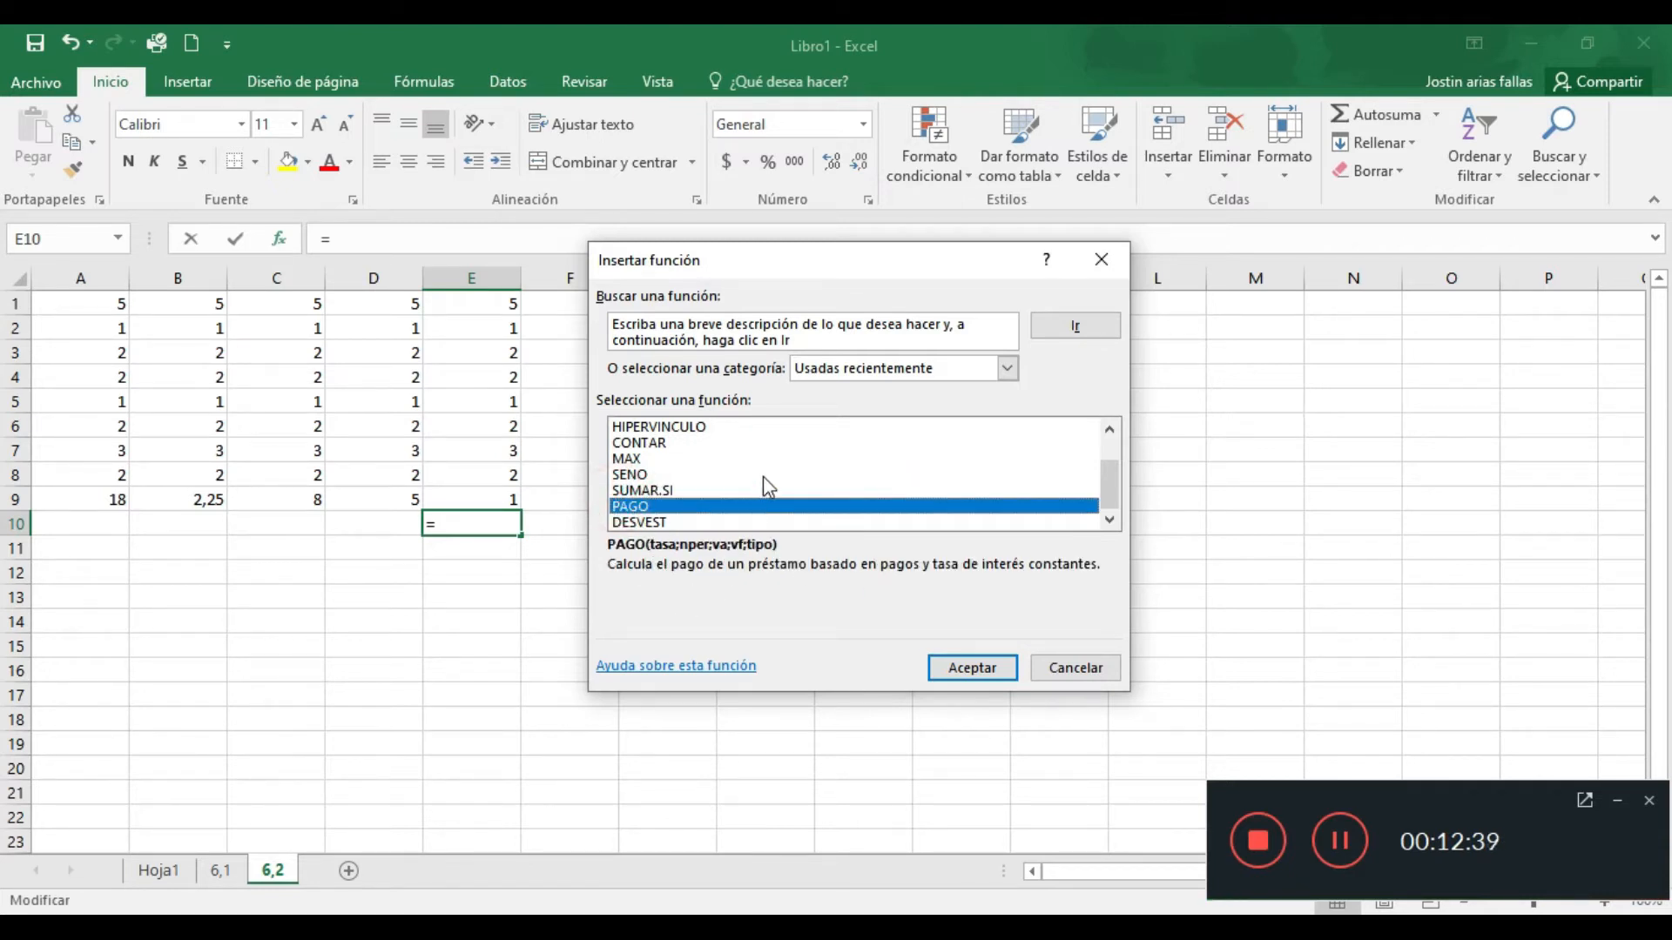
left_click(754, 520)
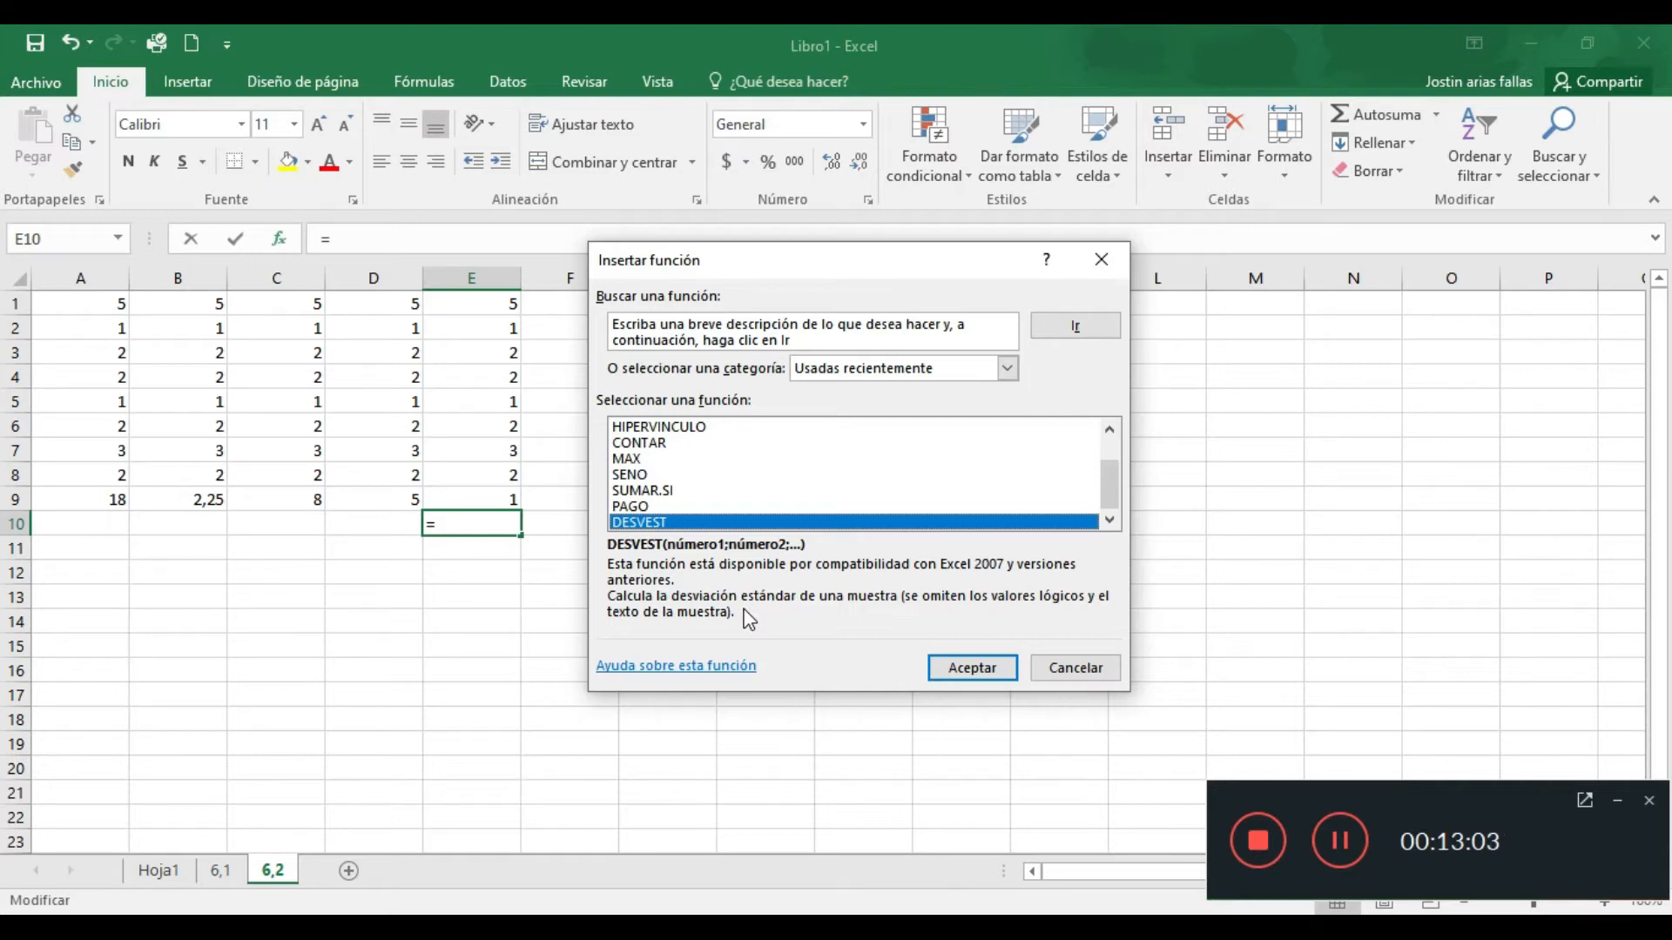
left_click(1090, 675)
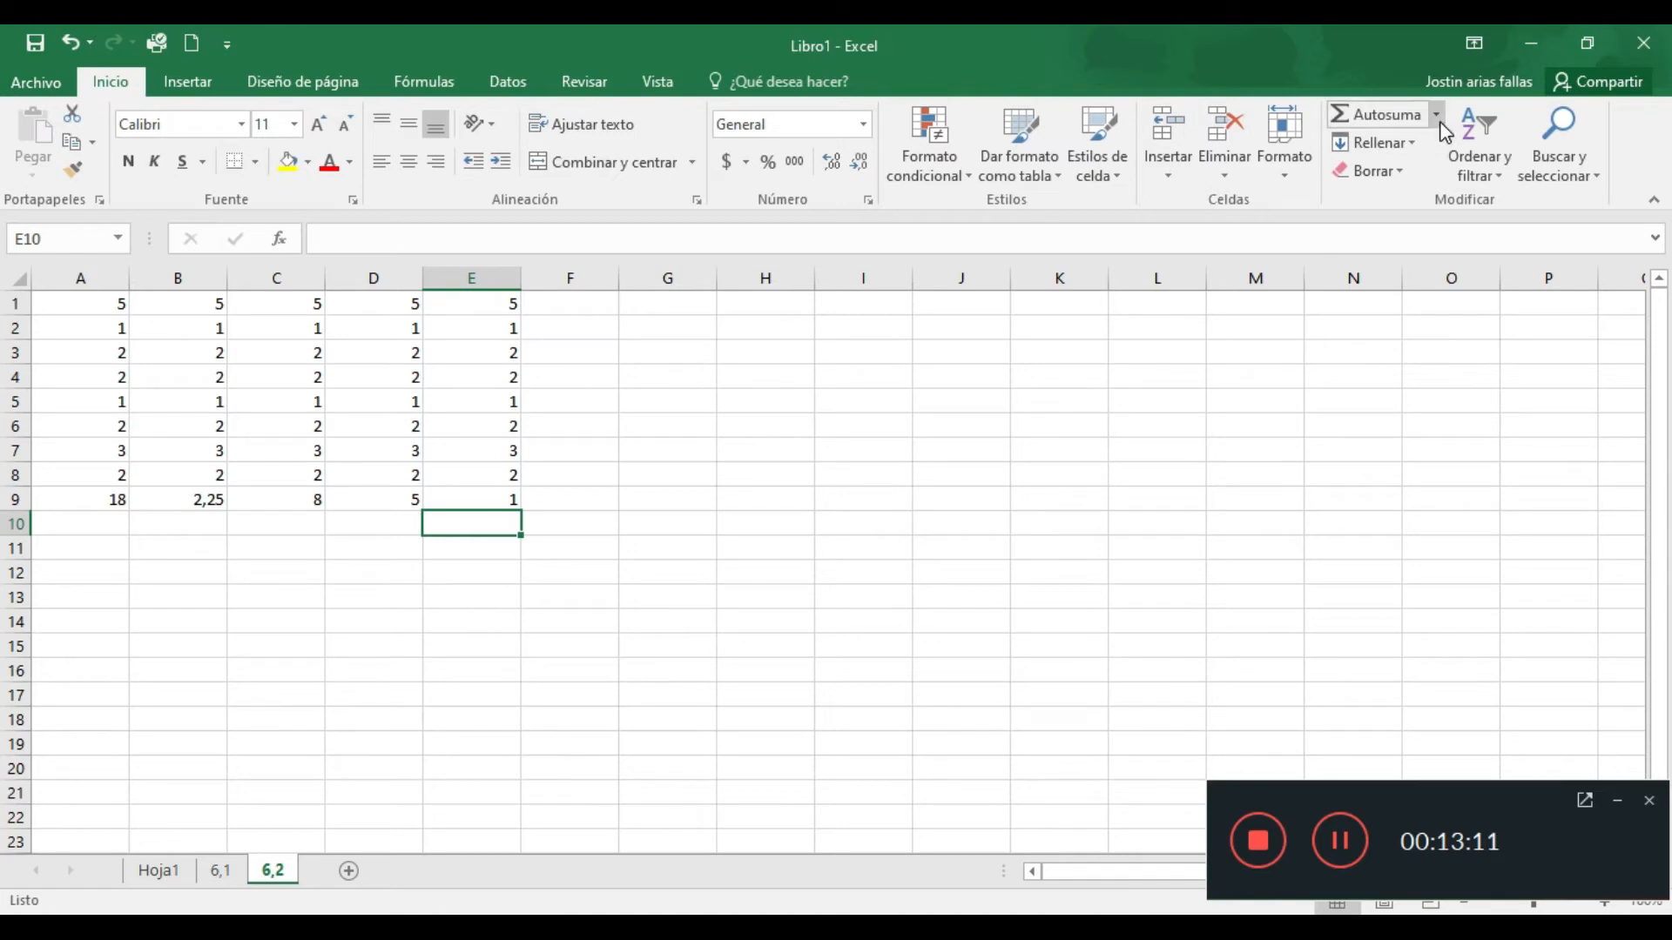
left_click(1441, 127)
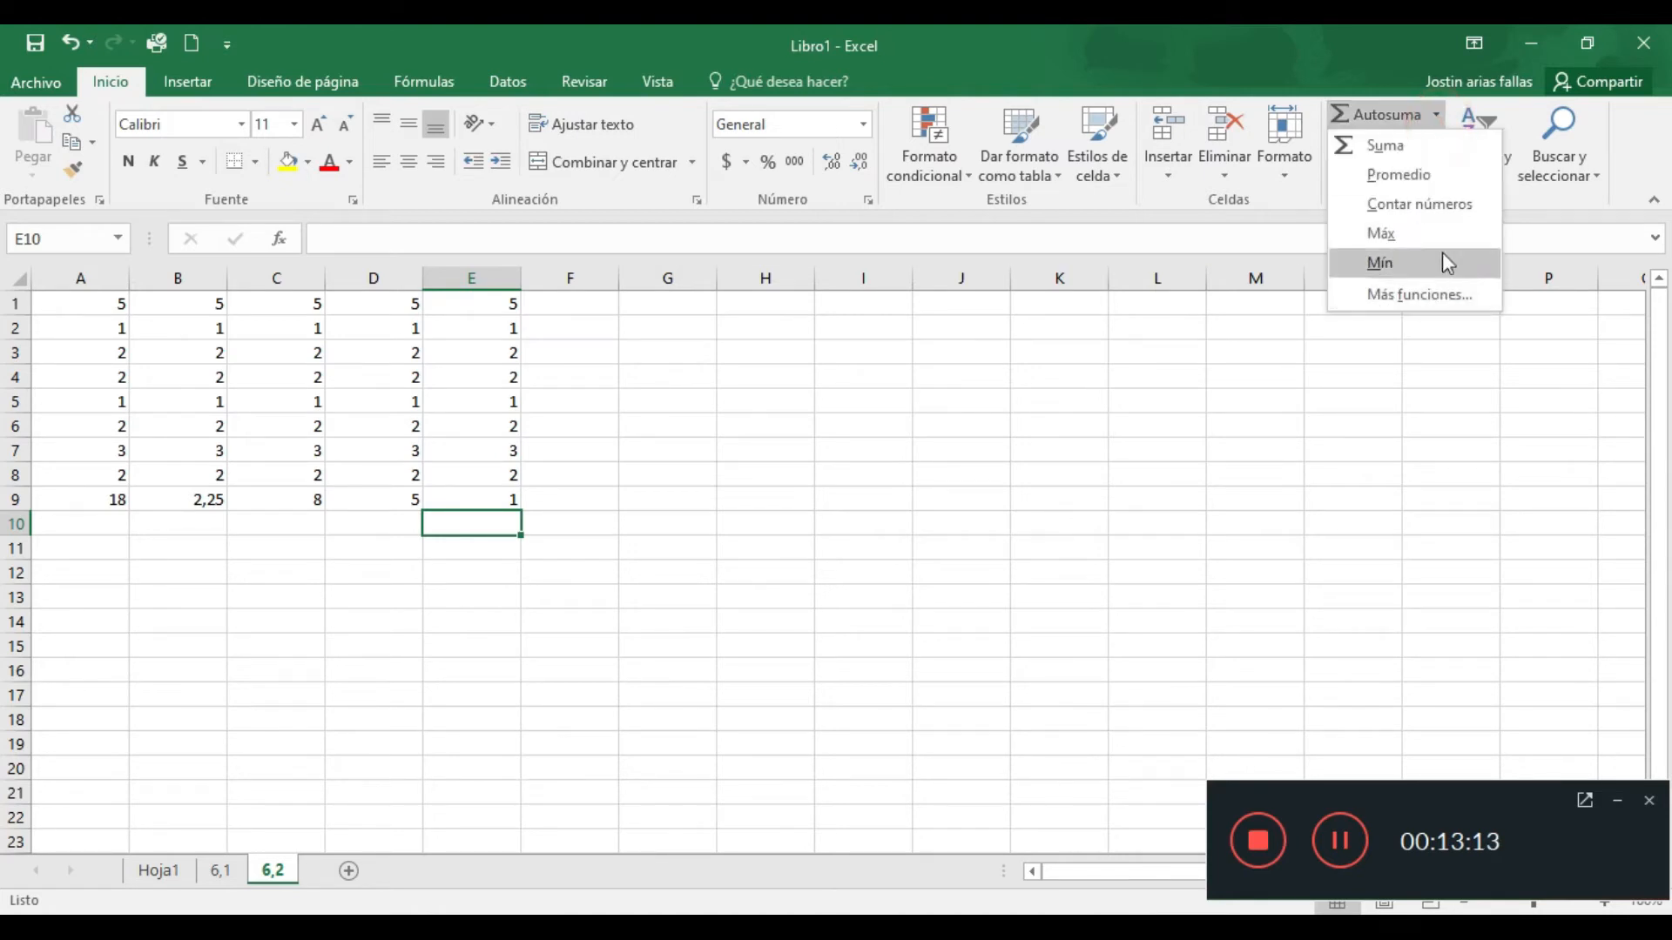
key("Escape")
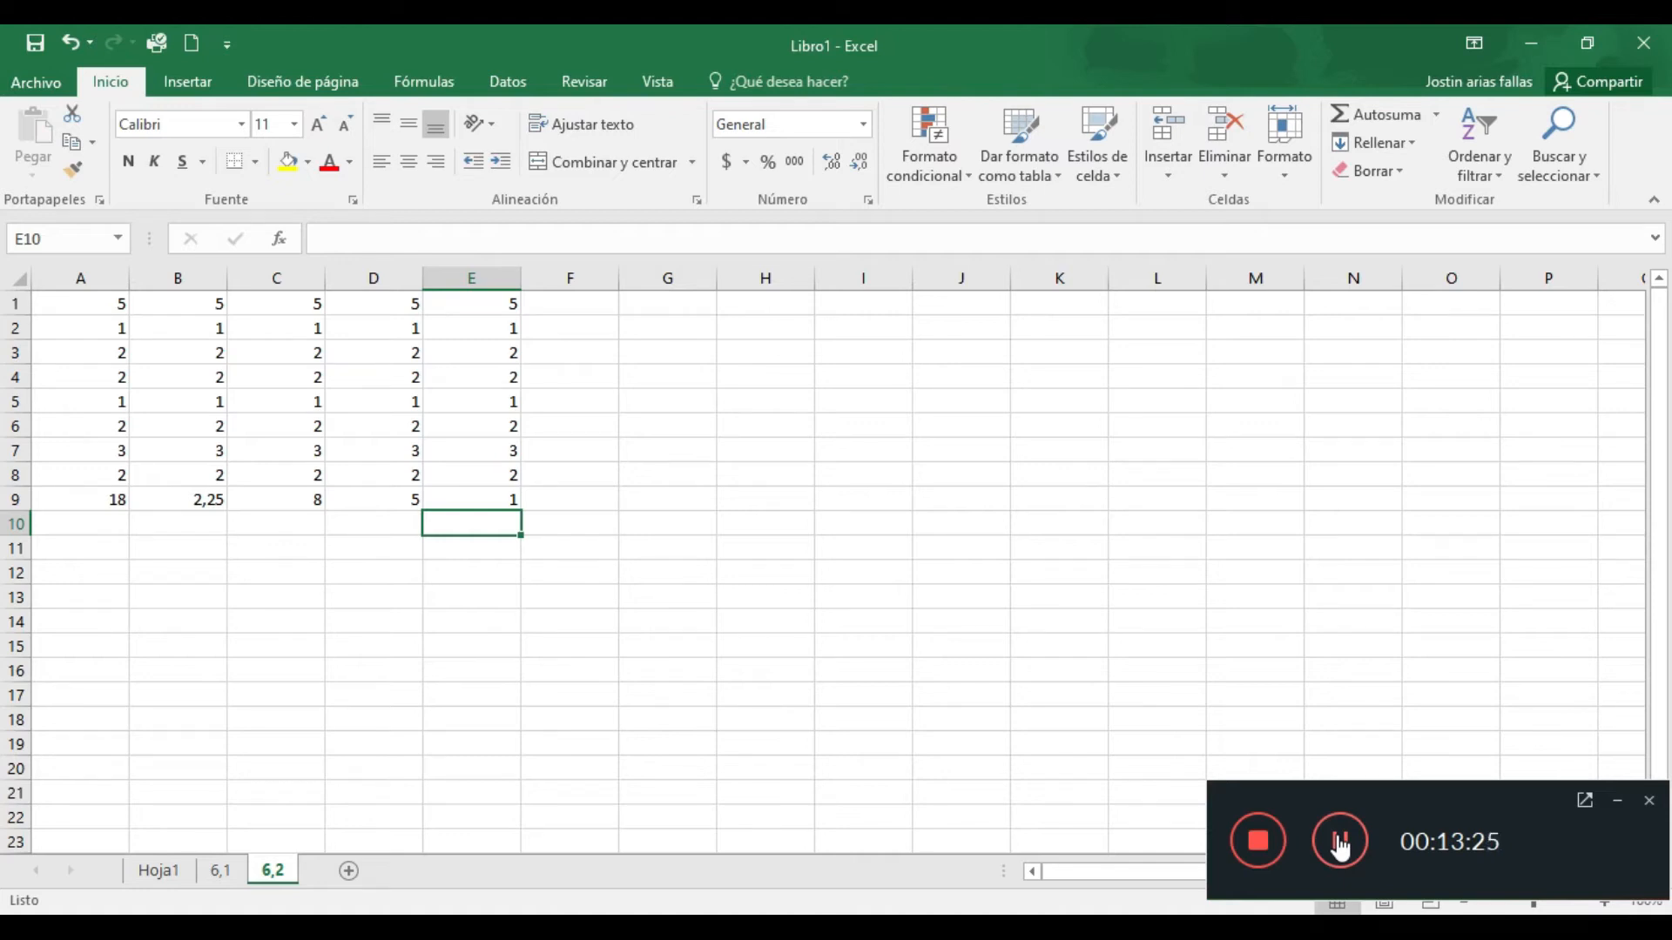
Add a new worksheet after sheet 6,2 and name it 6,3
left_click(348, 870)
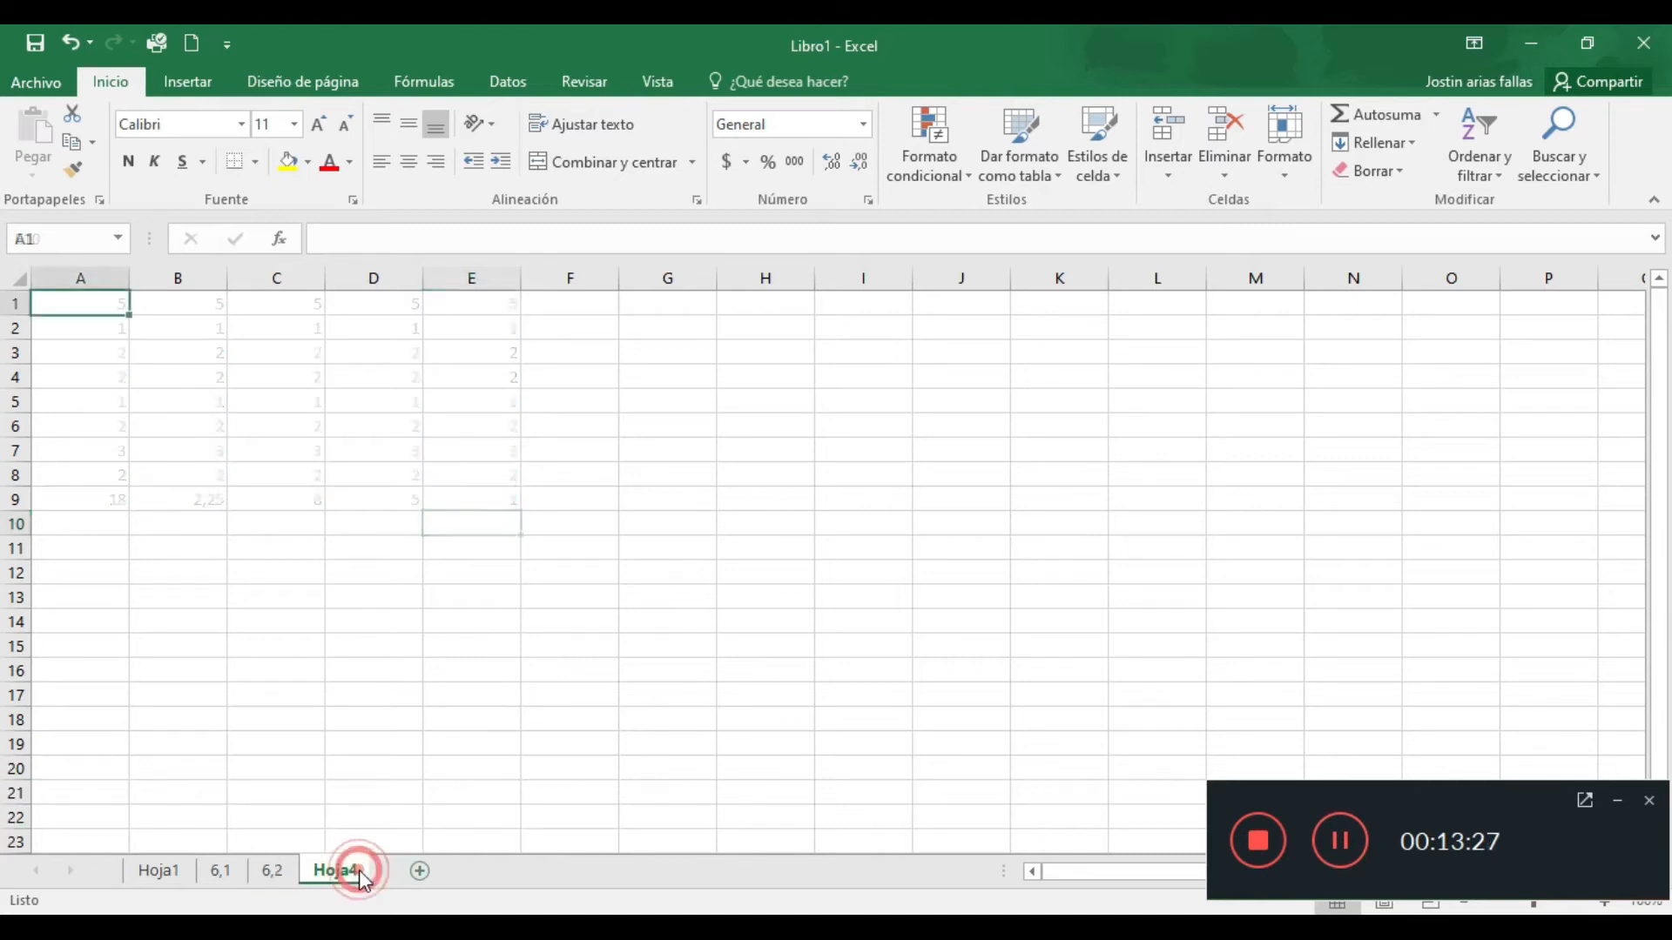
double_click(347, 871)
type("6,3")
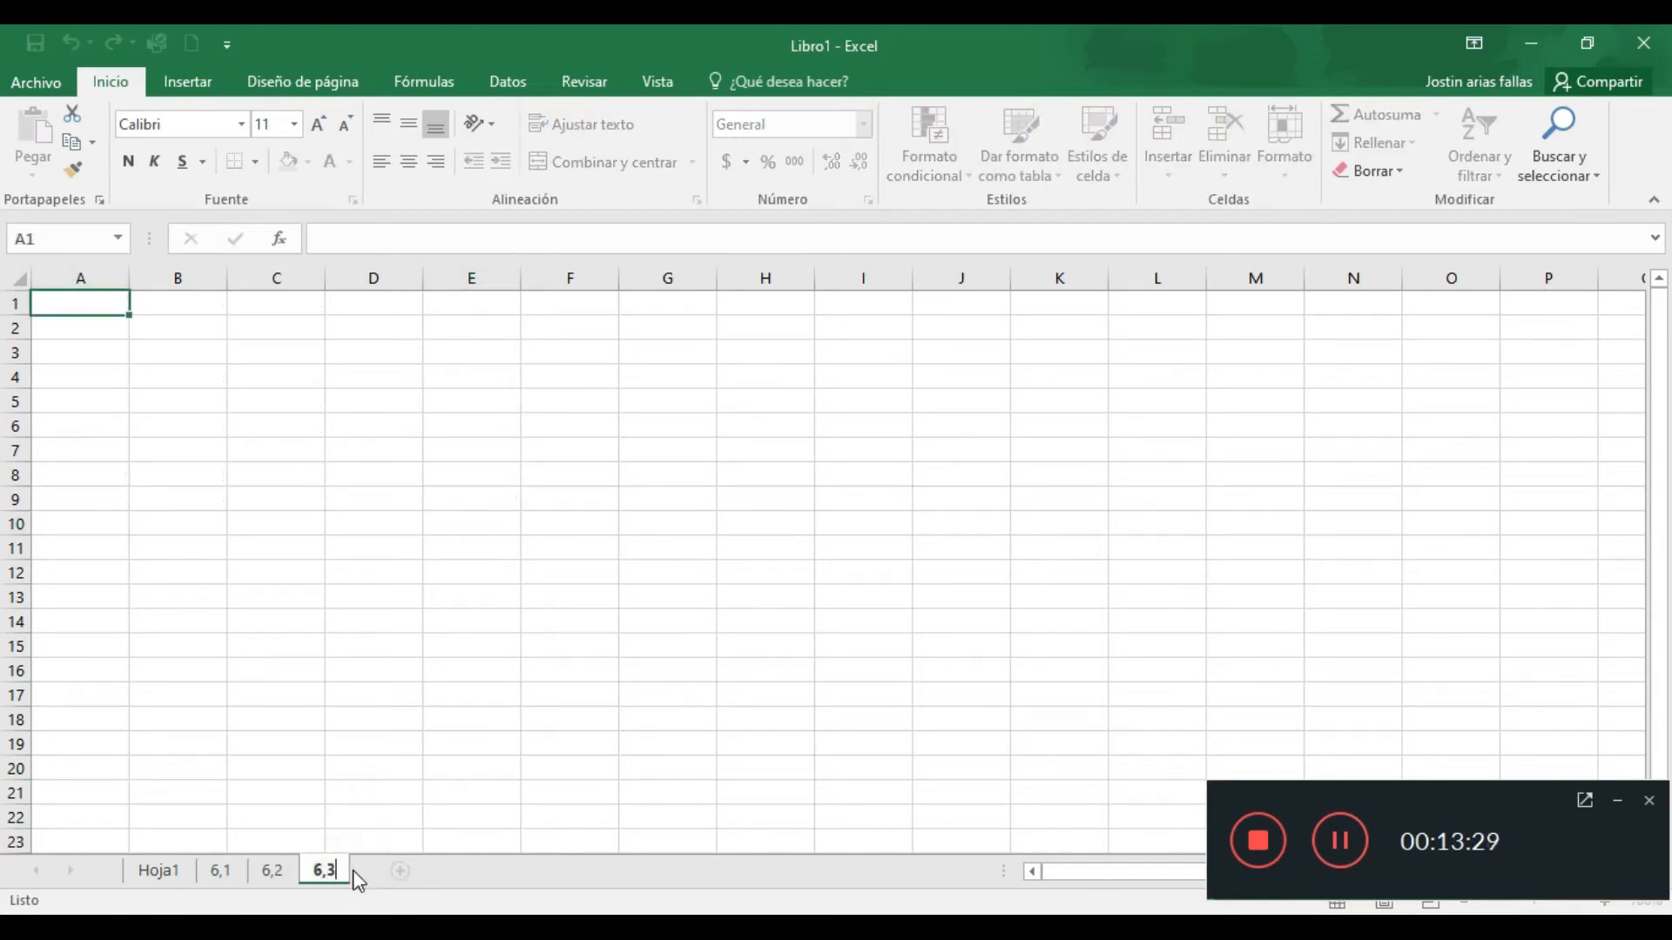
Copy the values in A1:C7 of sheet 6,2 into sheet 6,3, starting at cell A1
left_click(266, 870)
left_click_drag(109, 312, 292, 455)
key("ctrl+c")
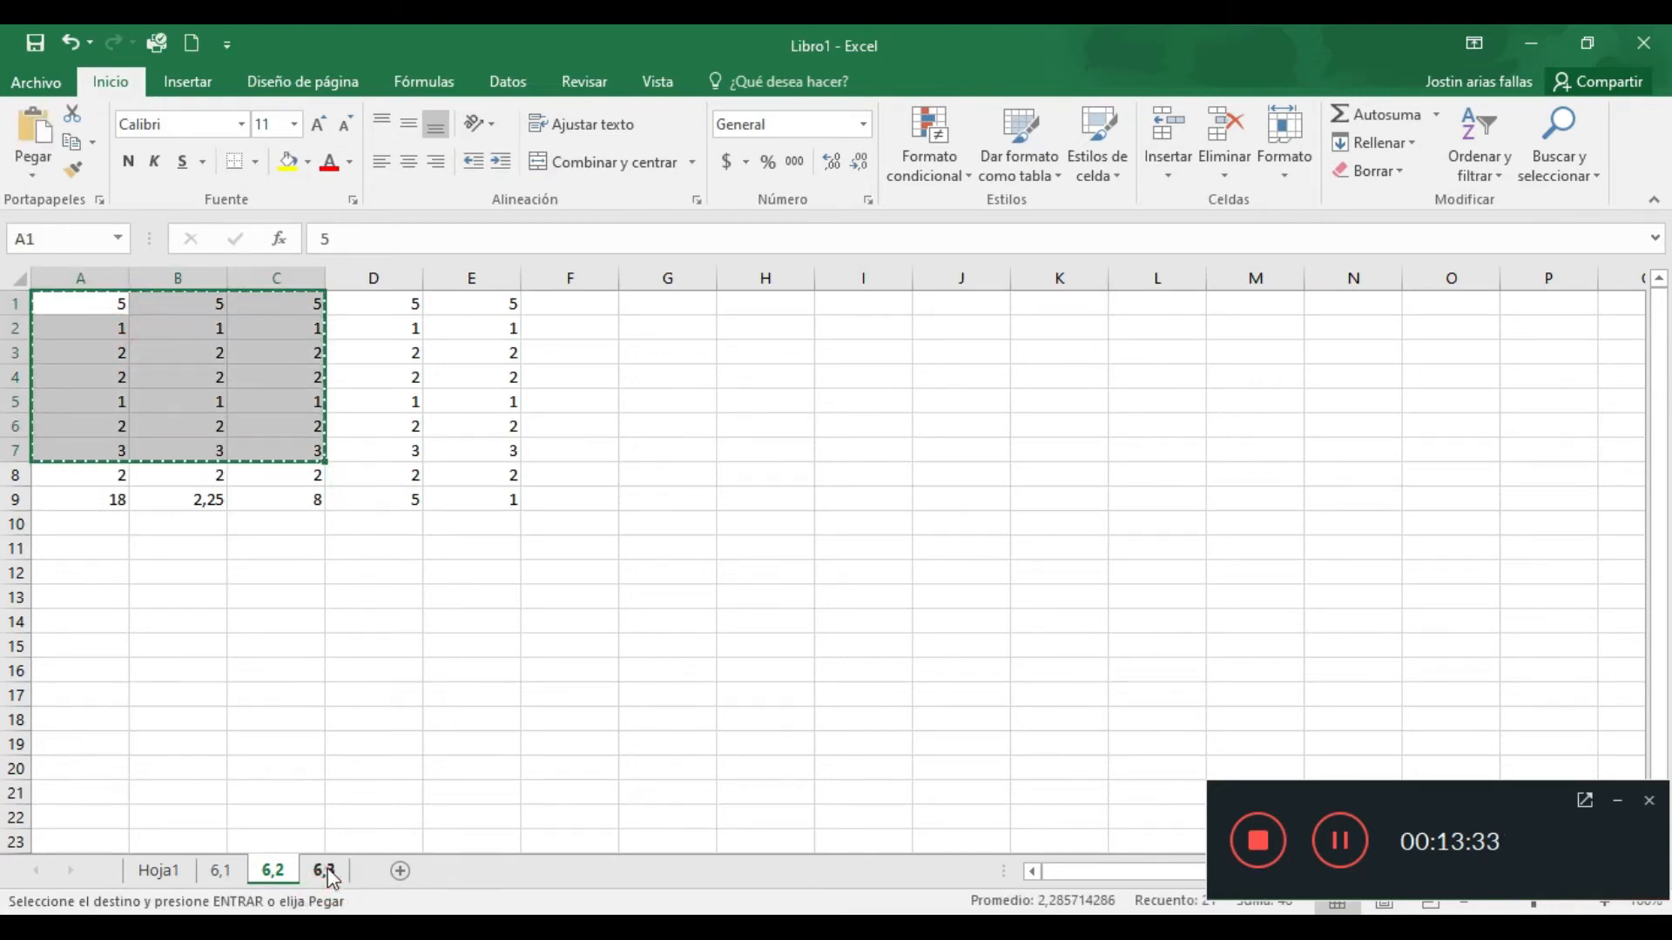
left_click(324, 871)
key("ctrl+v")
left_click(566, 396)
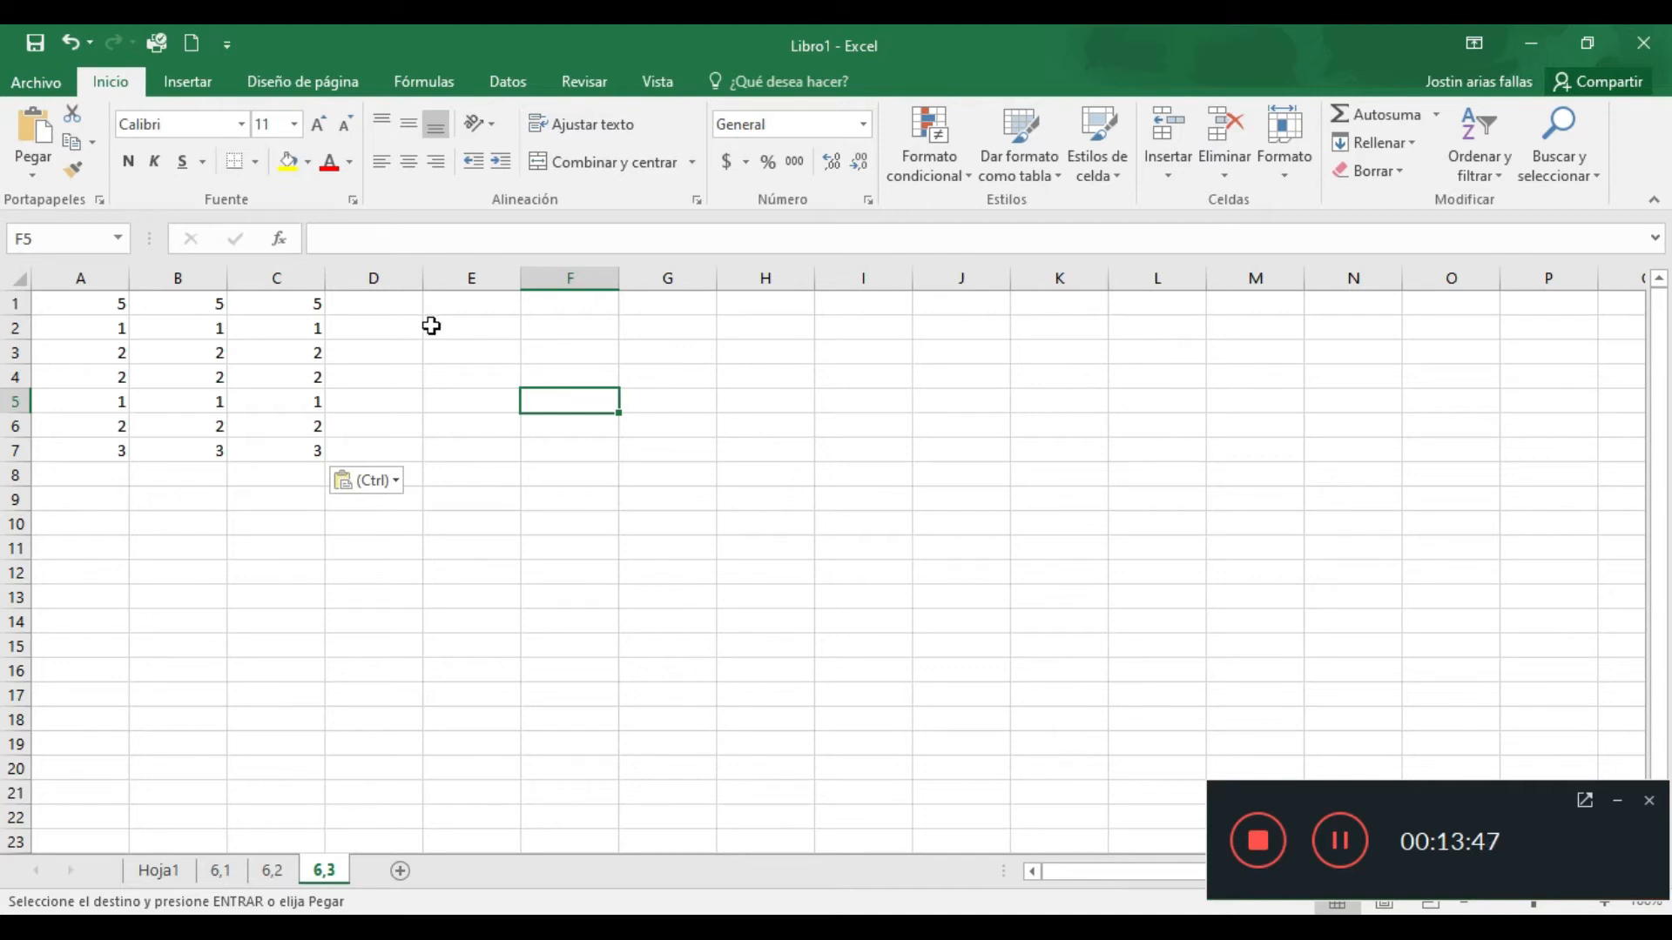
Examine the function library's recently used, text, logical, and date and time functions
left_click(422, 80)
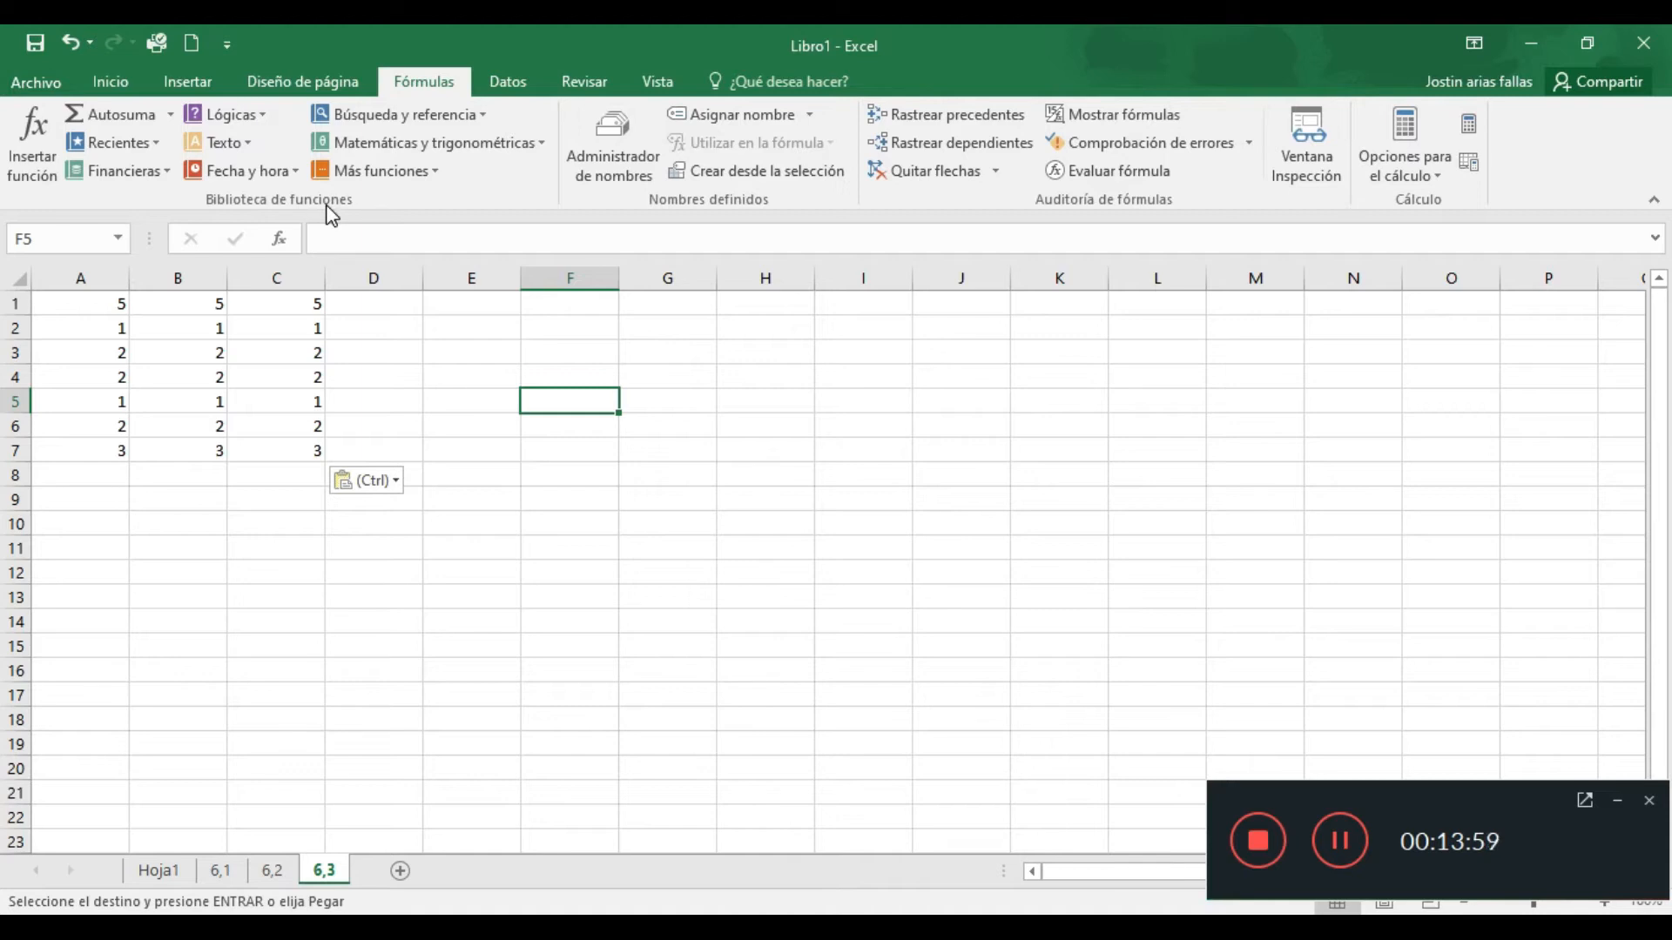
left_click(155, 145)
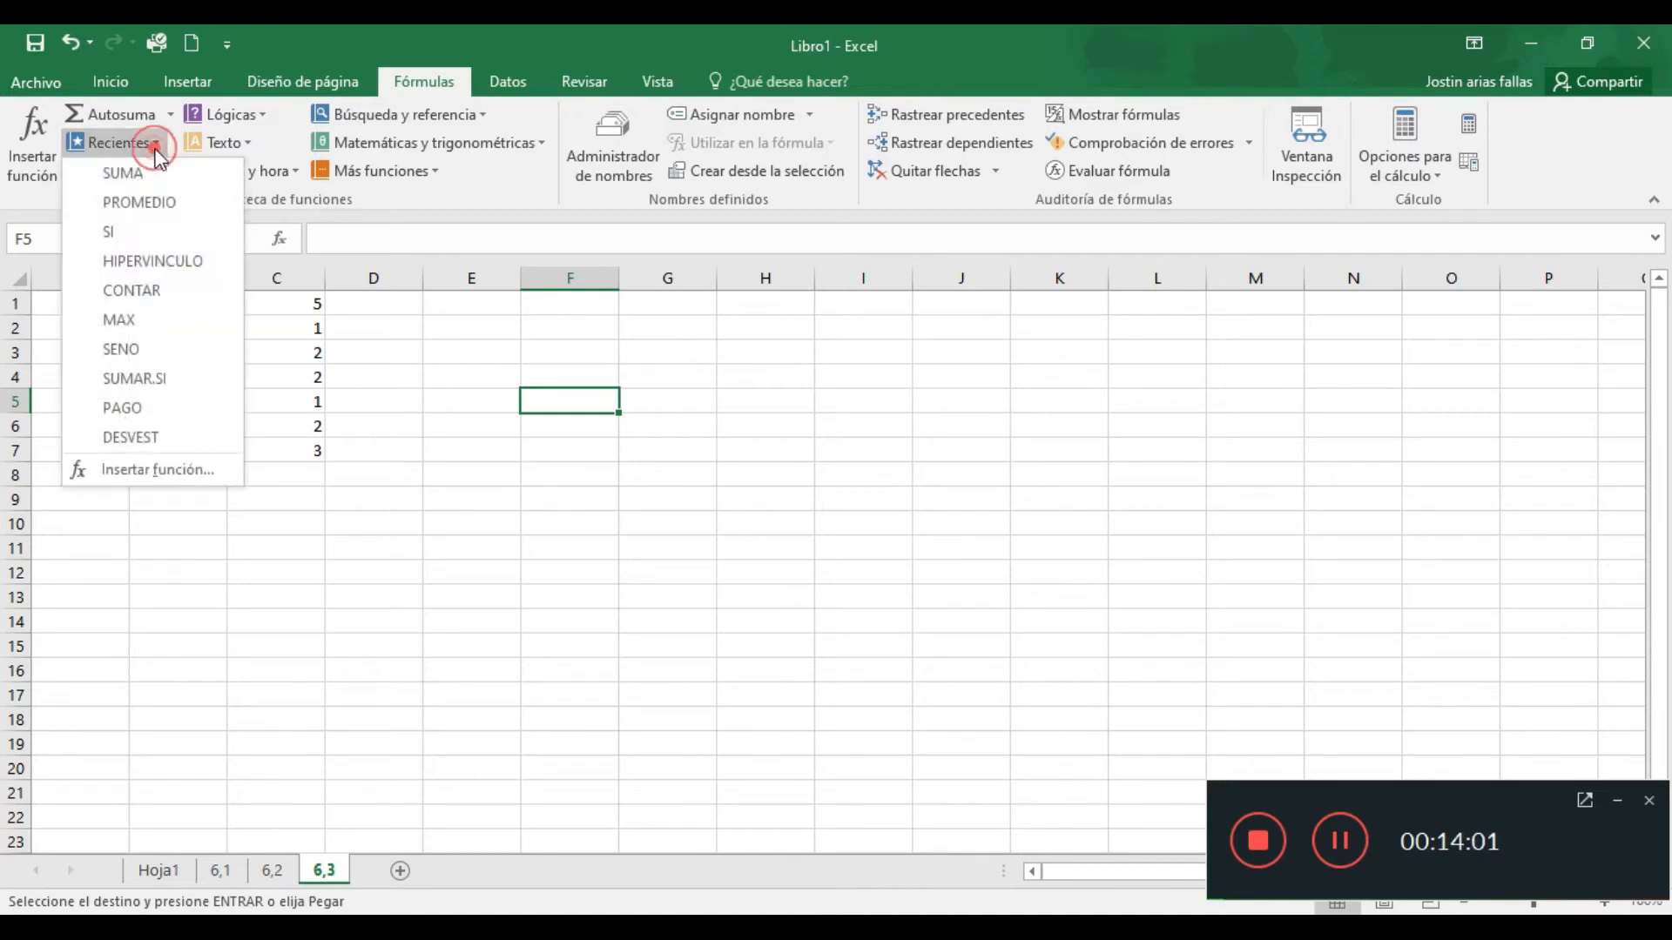
left_click(250, 143)
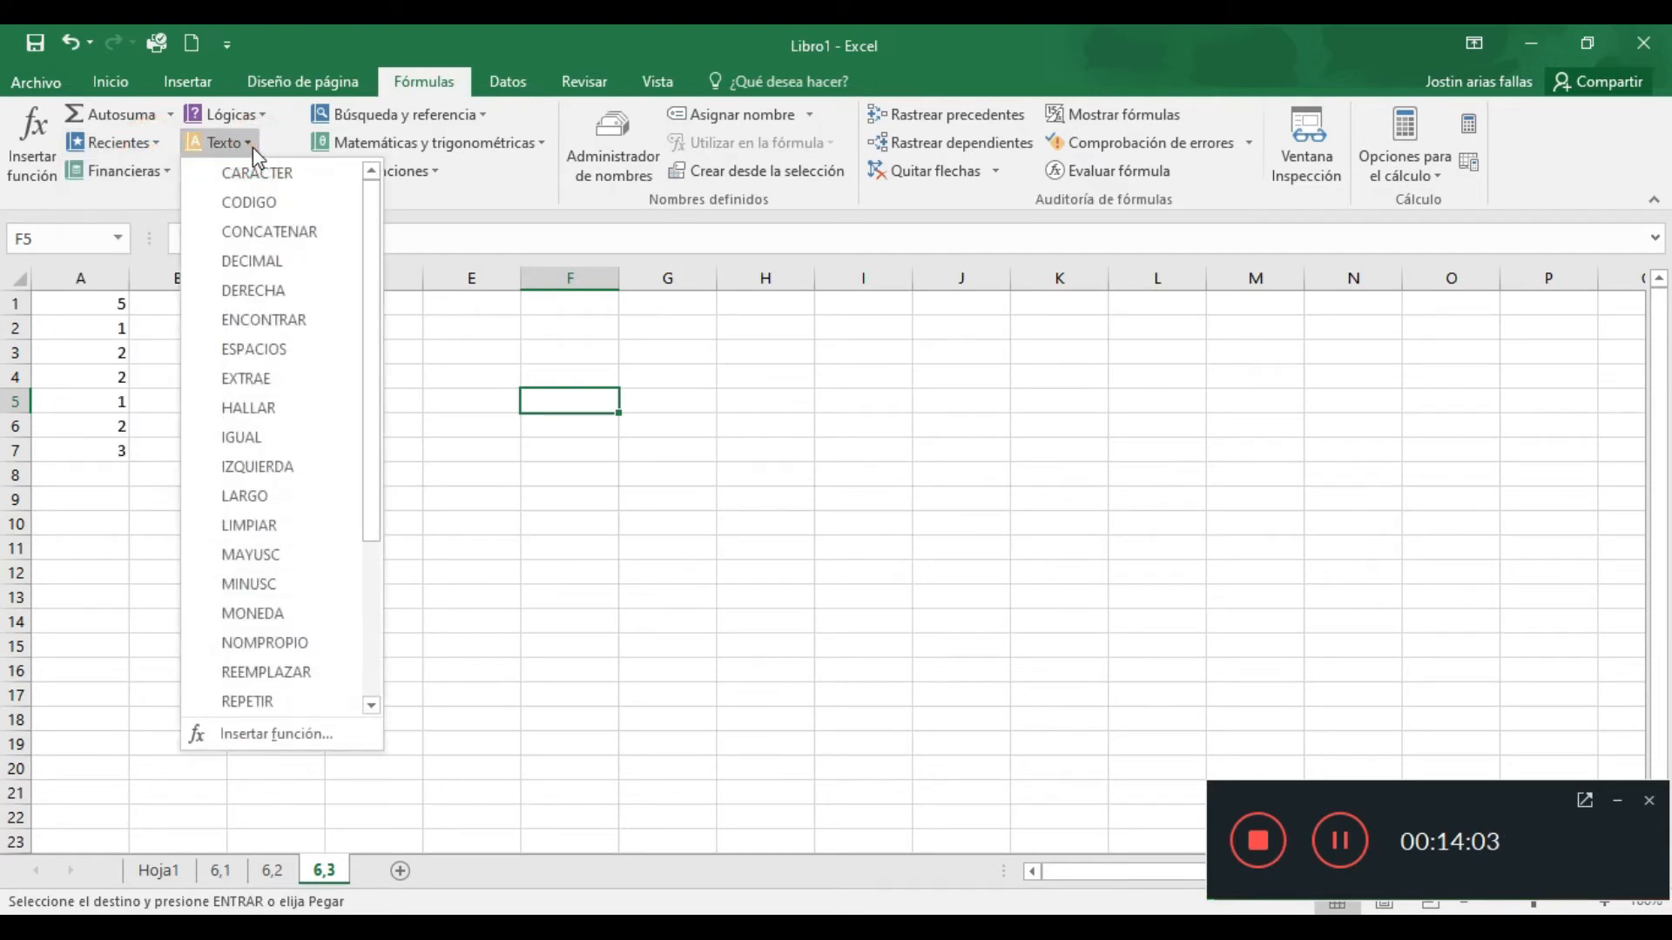
scroll(315, 330, "down", 3)
scroll(315, 329, "up", 2)
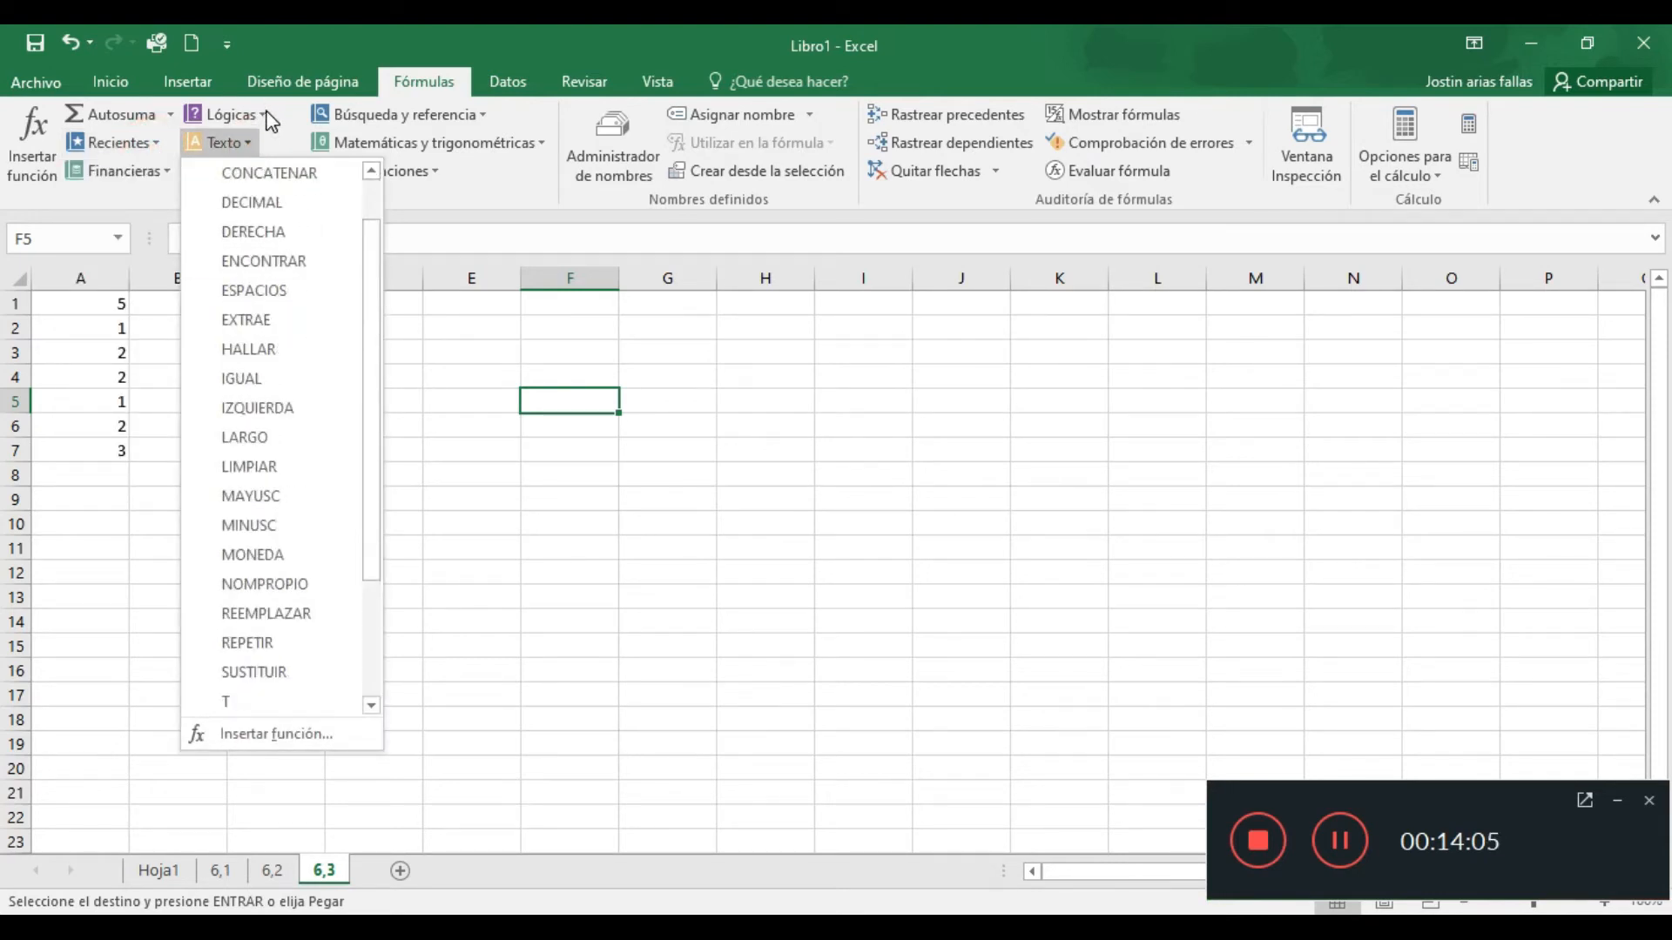
left_click(265, 113)
left_click(491, 186)
left_click(422, 179)
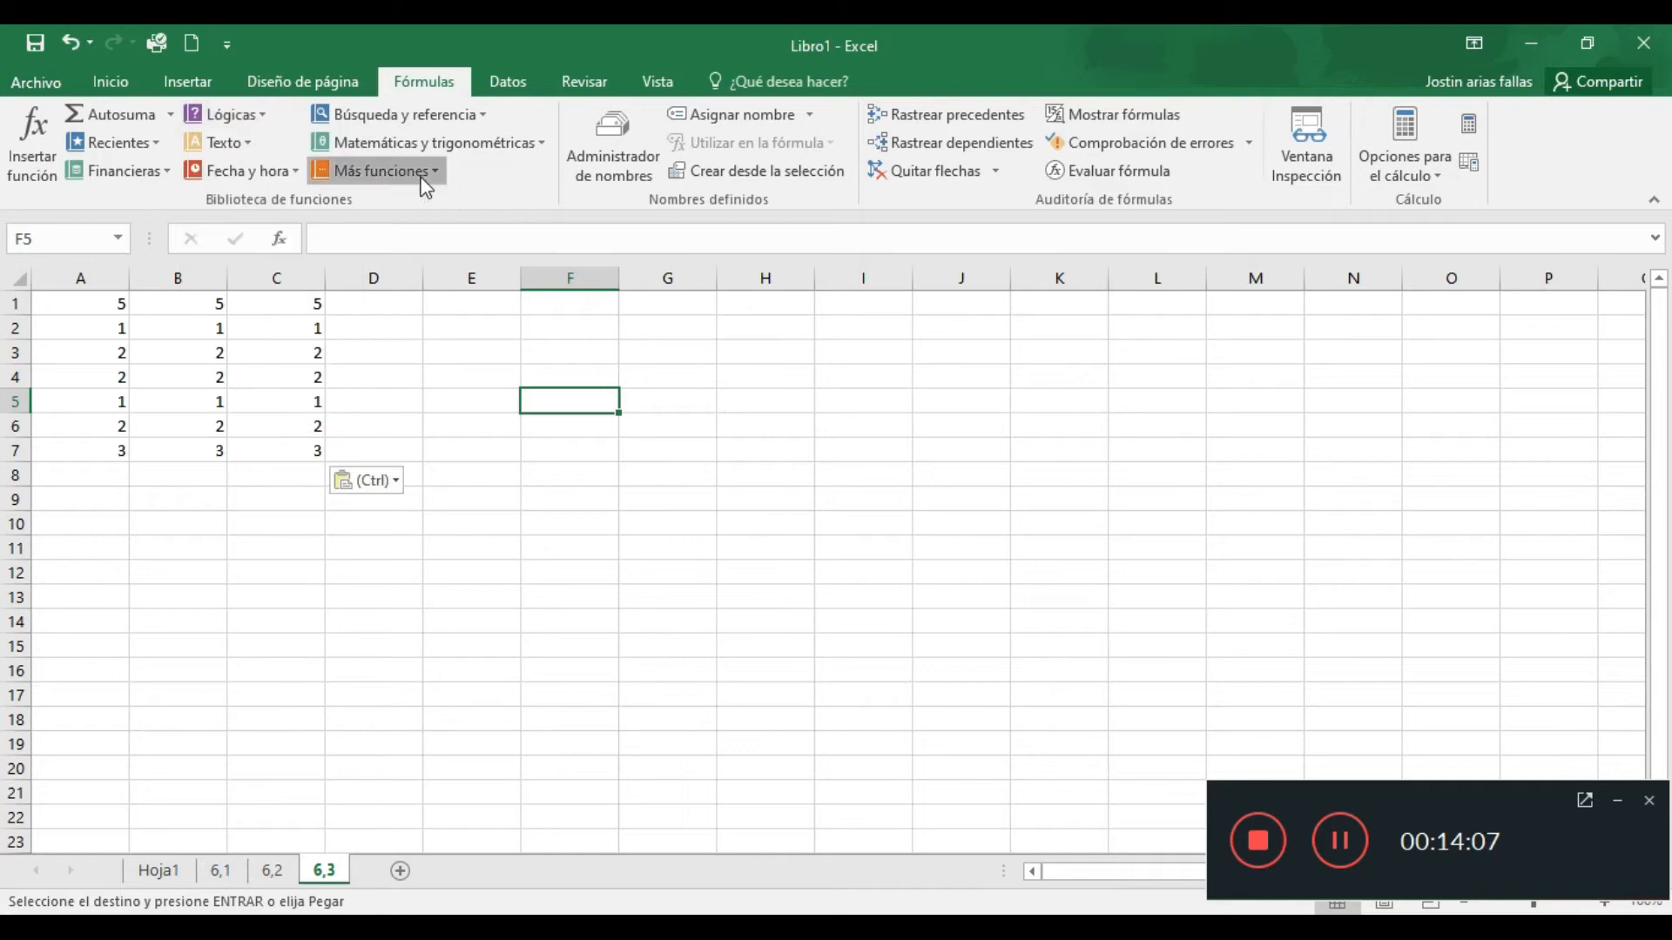
left_click(290, 172)
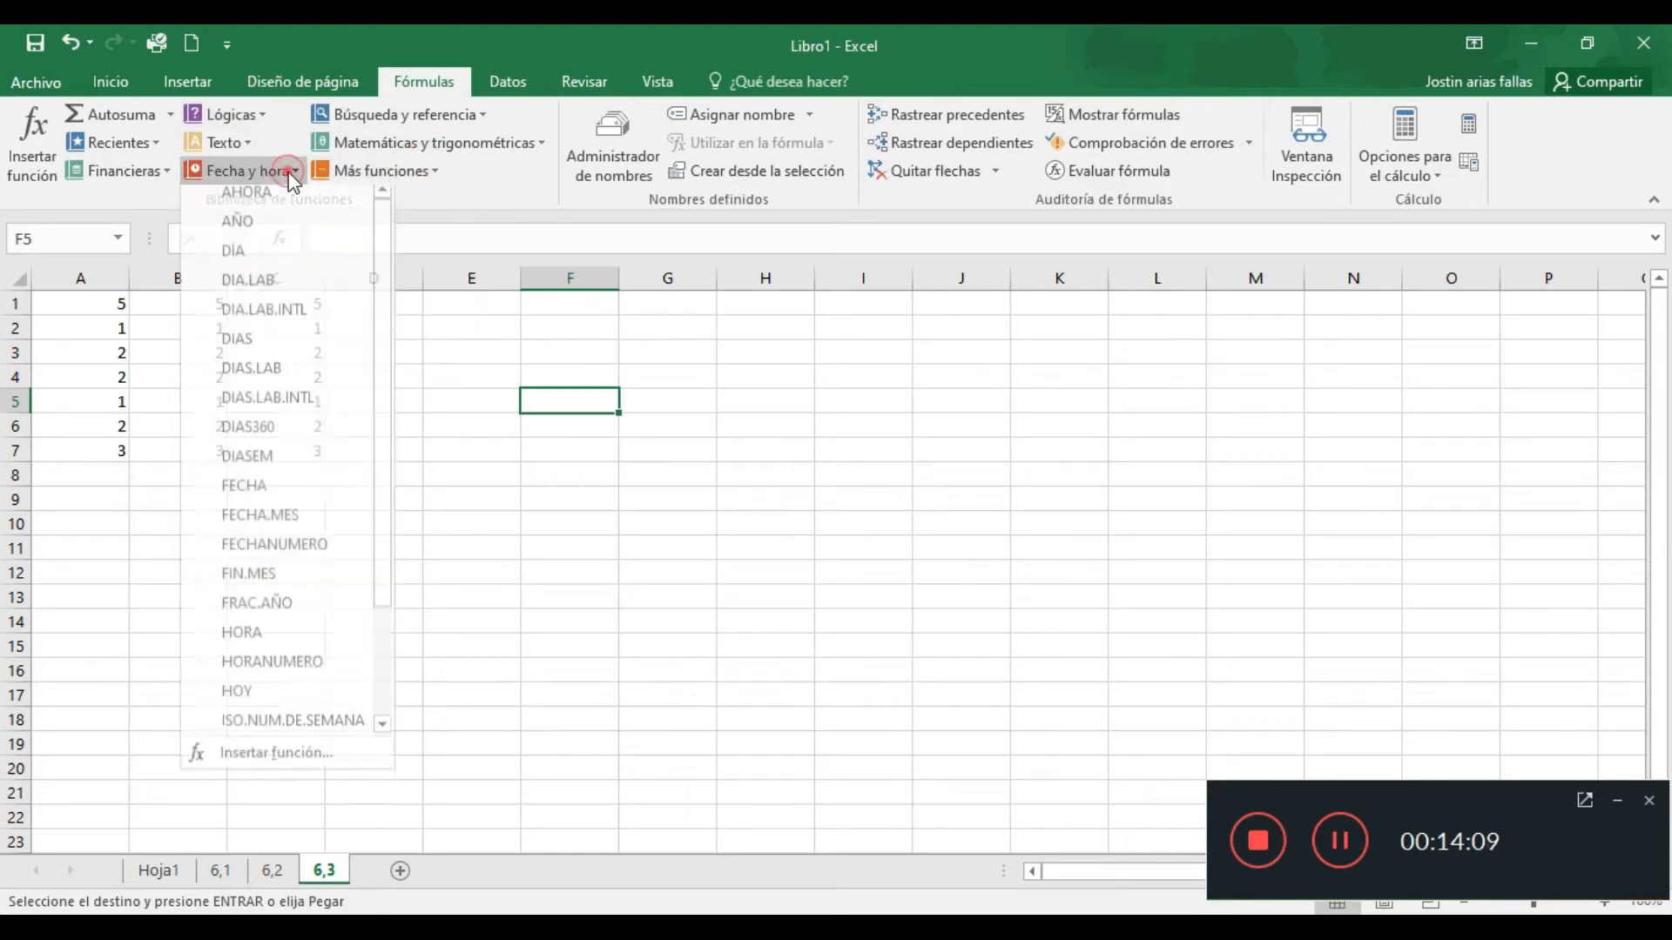
scroll(280, 343, "down", 2)
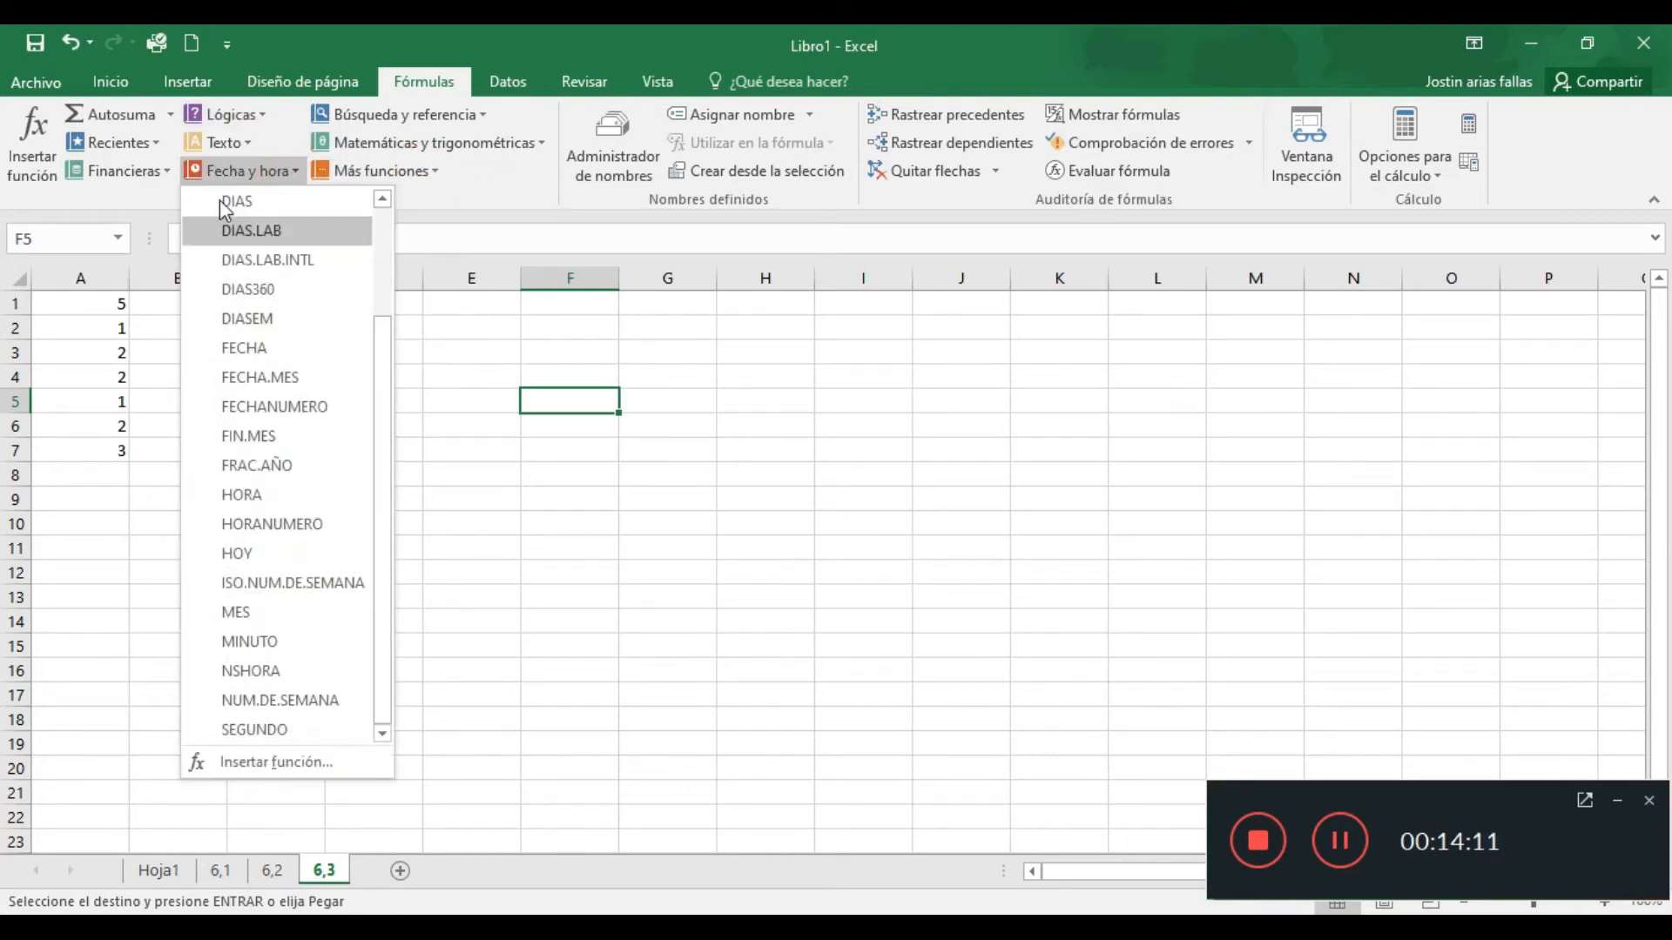
Examine the available financial functions, then review the logical and text functions, including the description of MINUSC
left_click(150, 206)
left_click(167, 145)
left_click(165, 141)
left_click(172, 172)
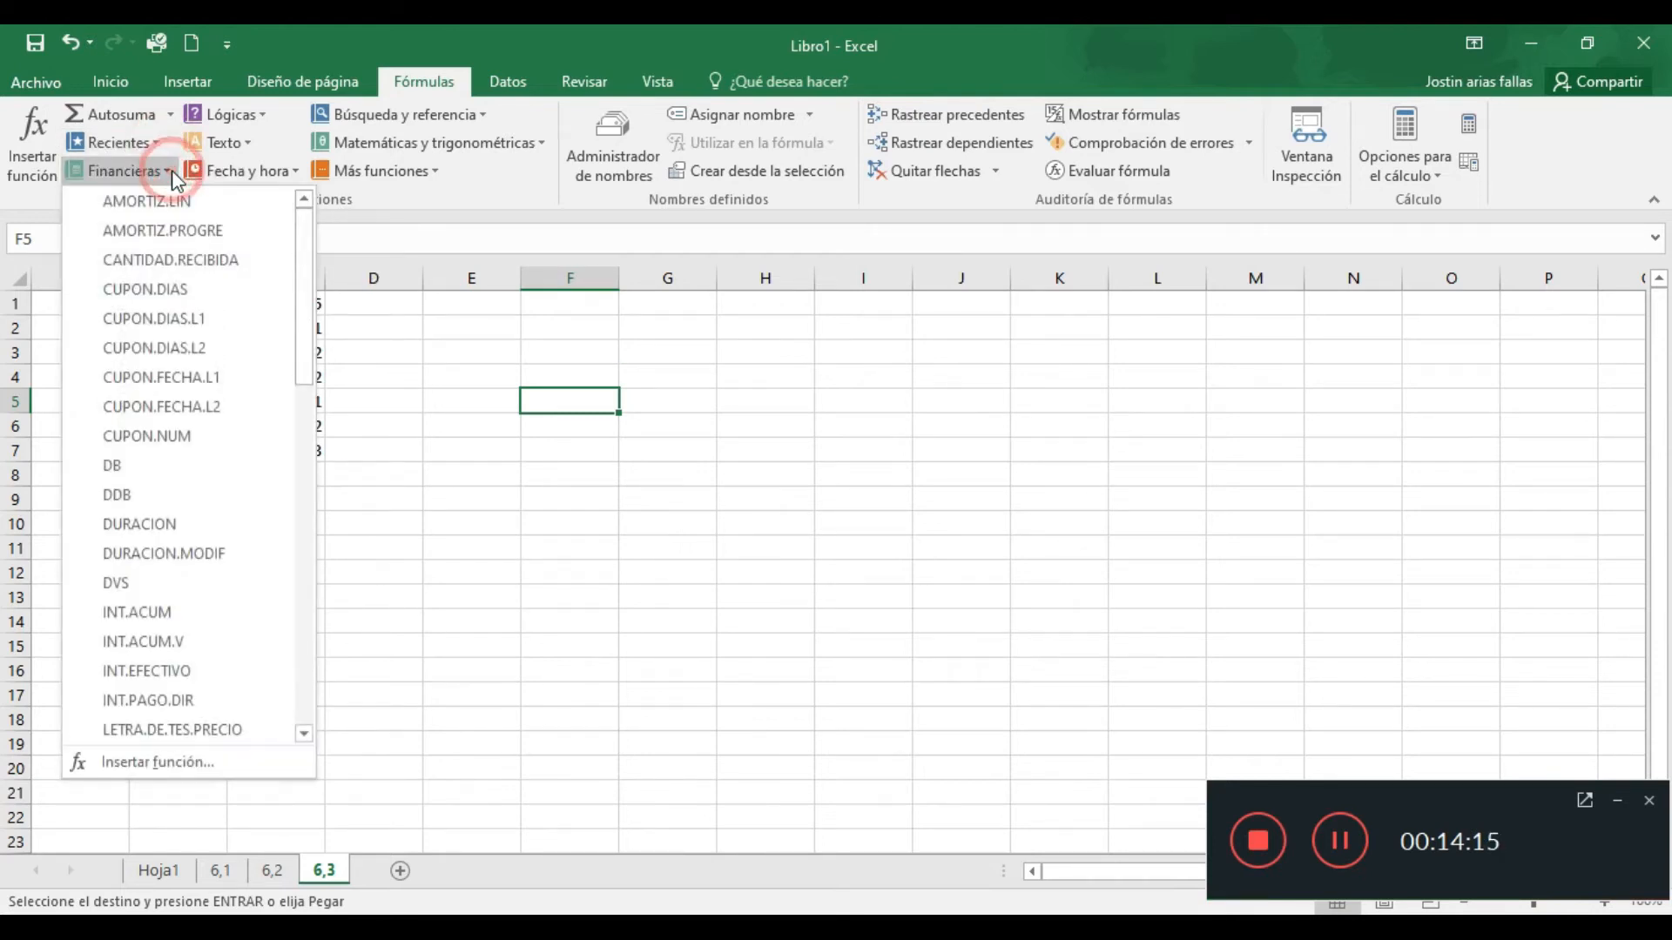
scroll(162, 288, "down", 9)
scroll(160, 305, "down", 3)
left_click(262, 123)
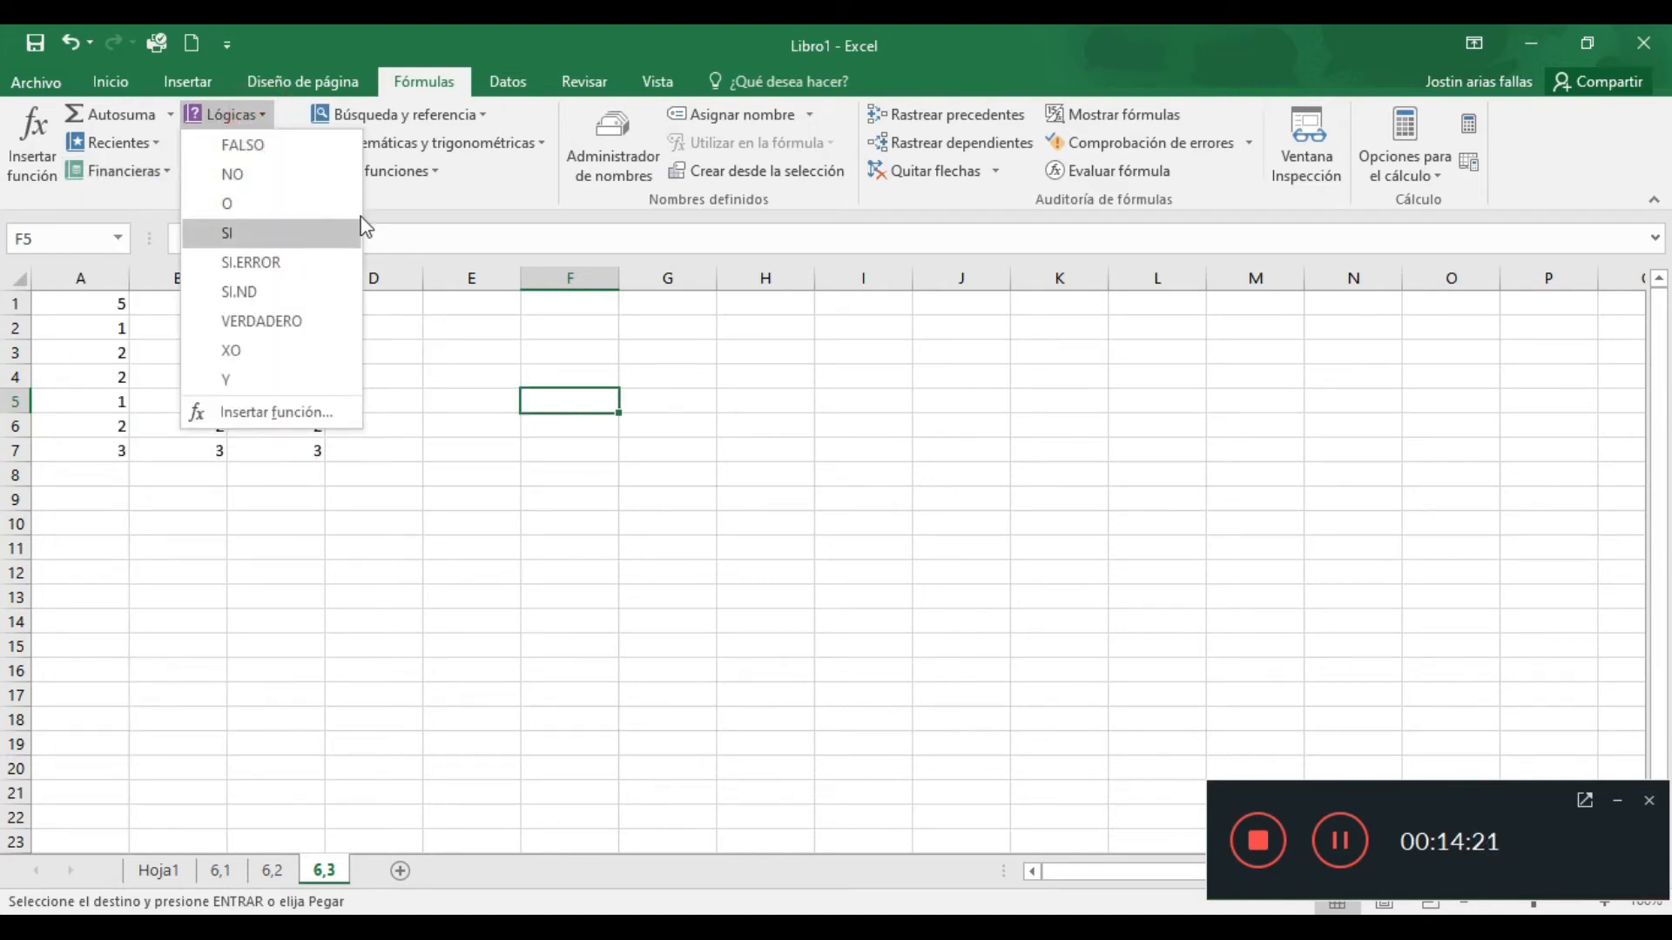
left_click(431, 207)
left_click(238, 143)
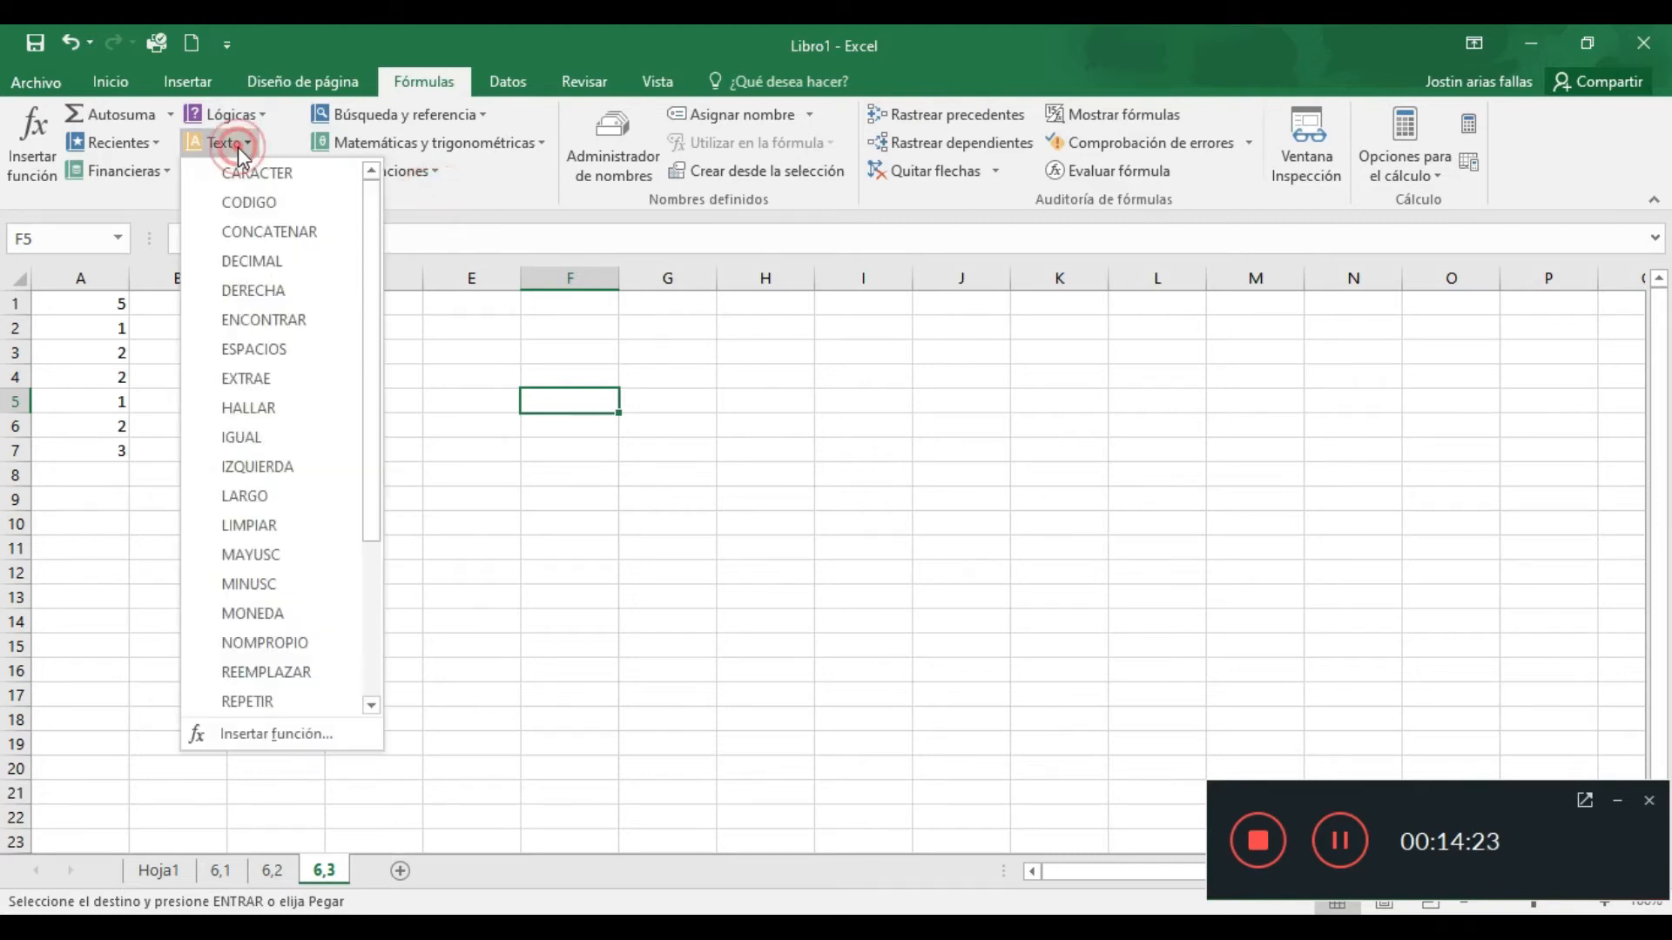
scroll(220, 358, "down", 3)
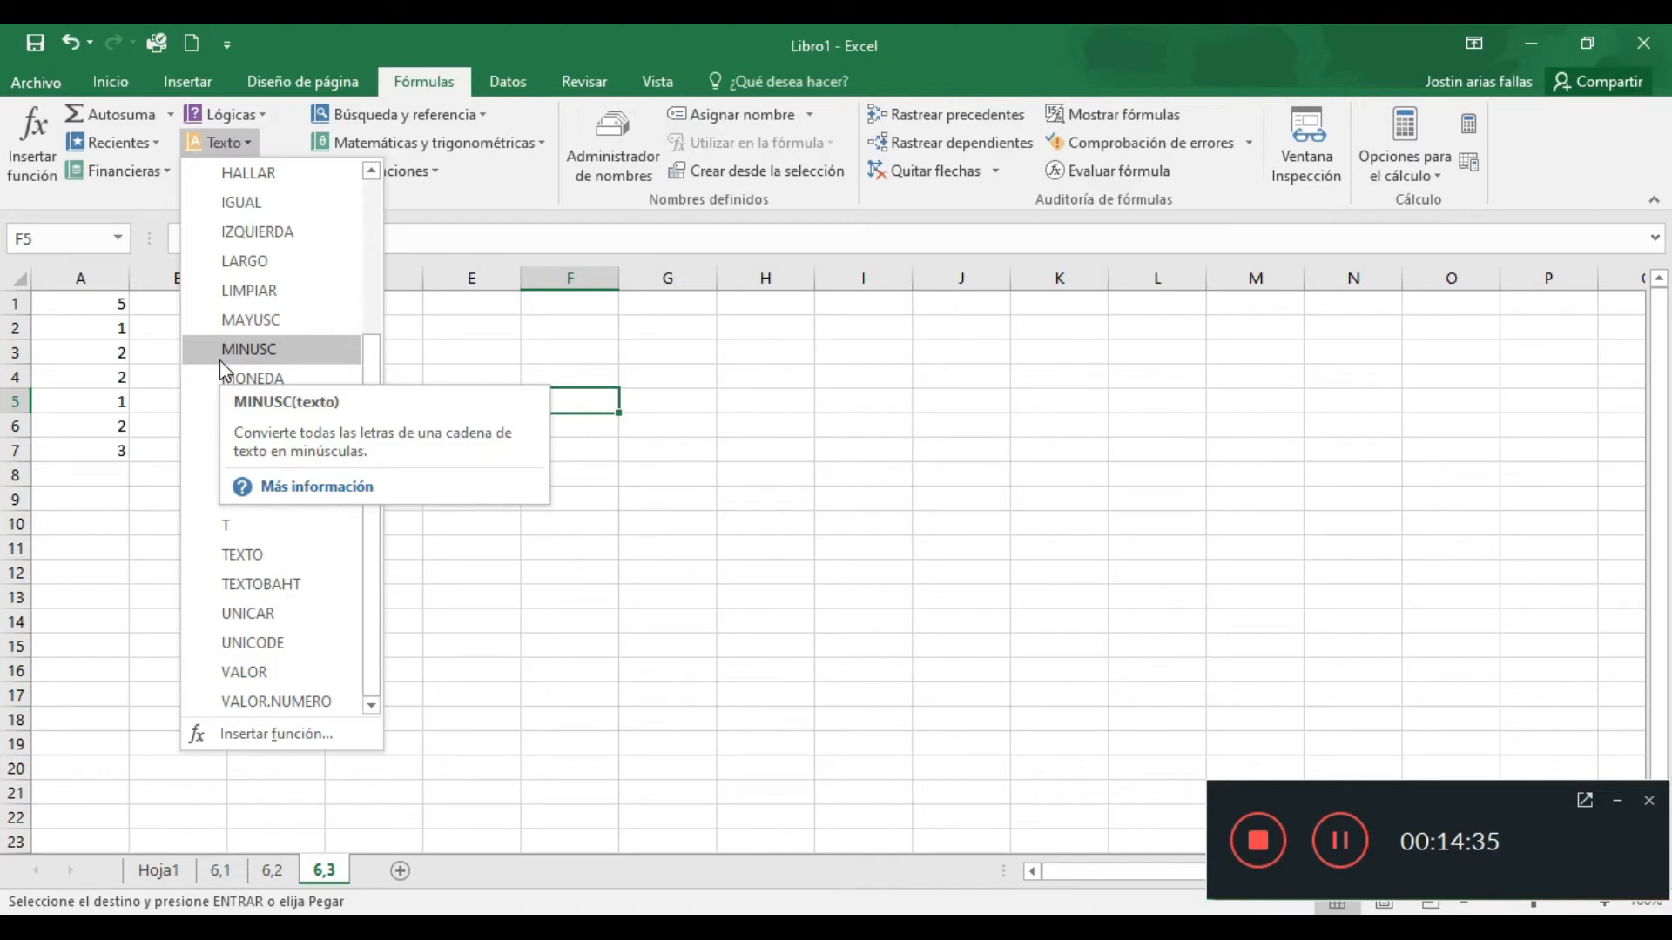
left_click(426, 200)
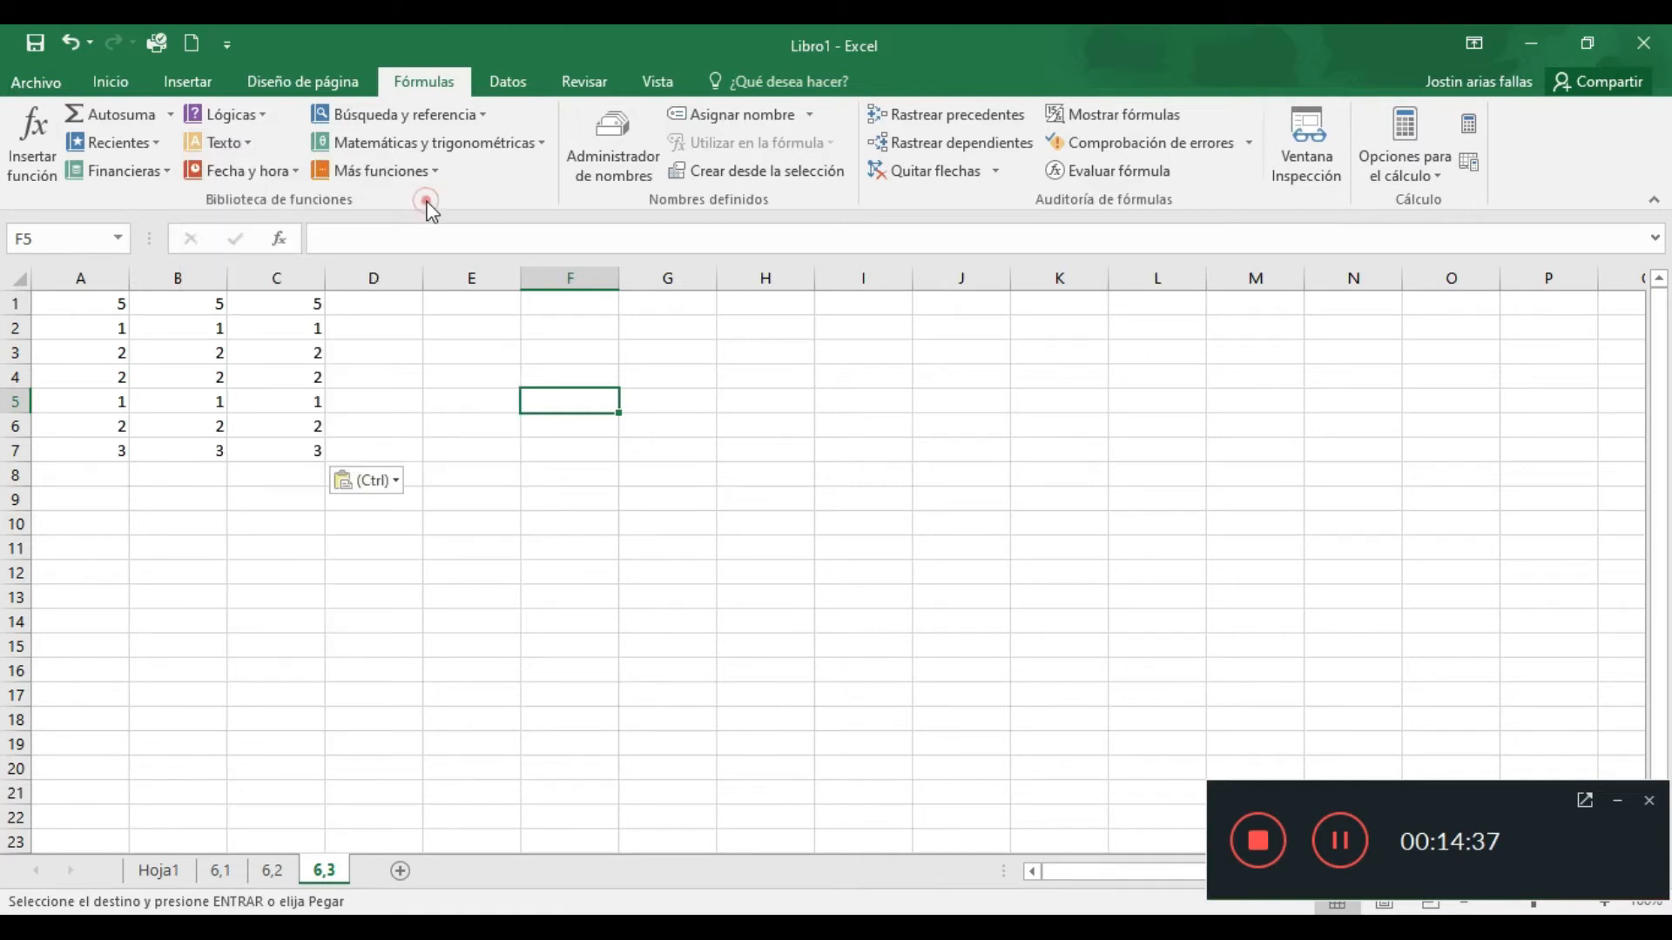
Examine the date, lookup and mathematical categories, and the additional Ingeniería, Información and Web function groups
left_click(295, 175)
left_click(543, 175)
left_click(474, 118)
left_click(476, 122)
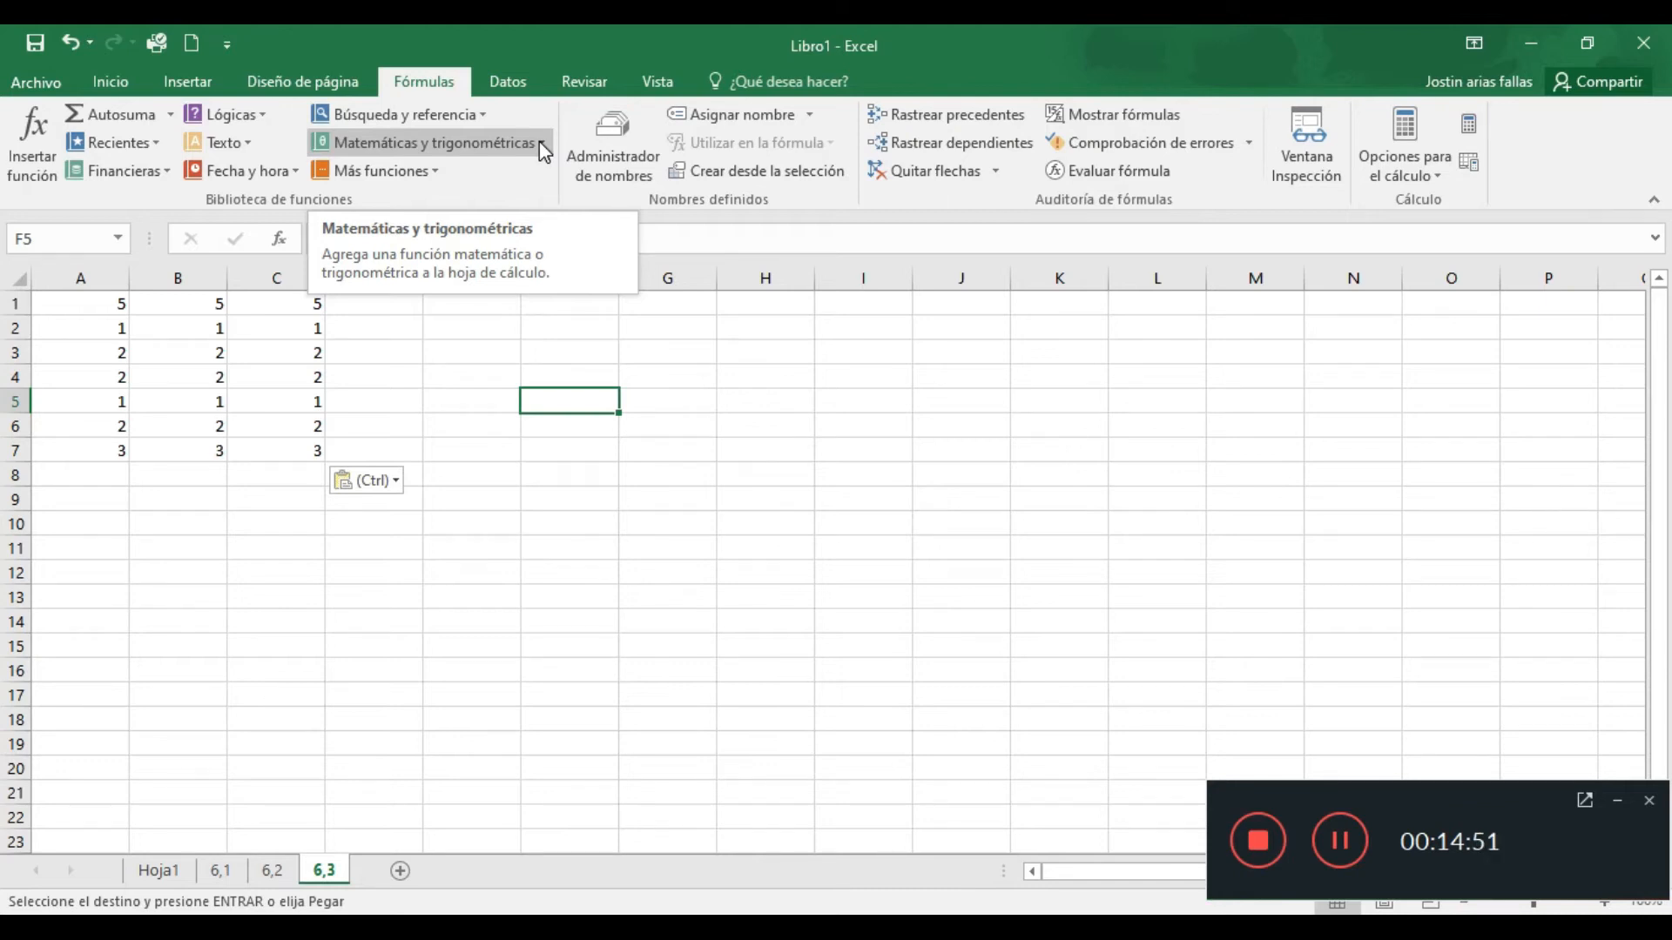
left_click(417, 177)
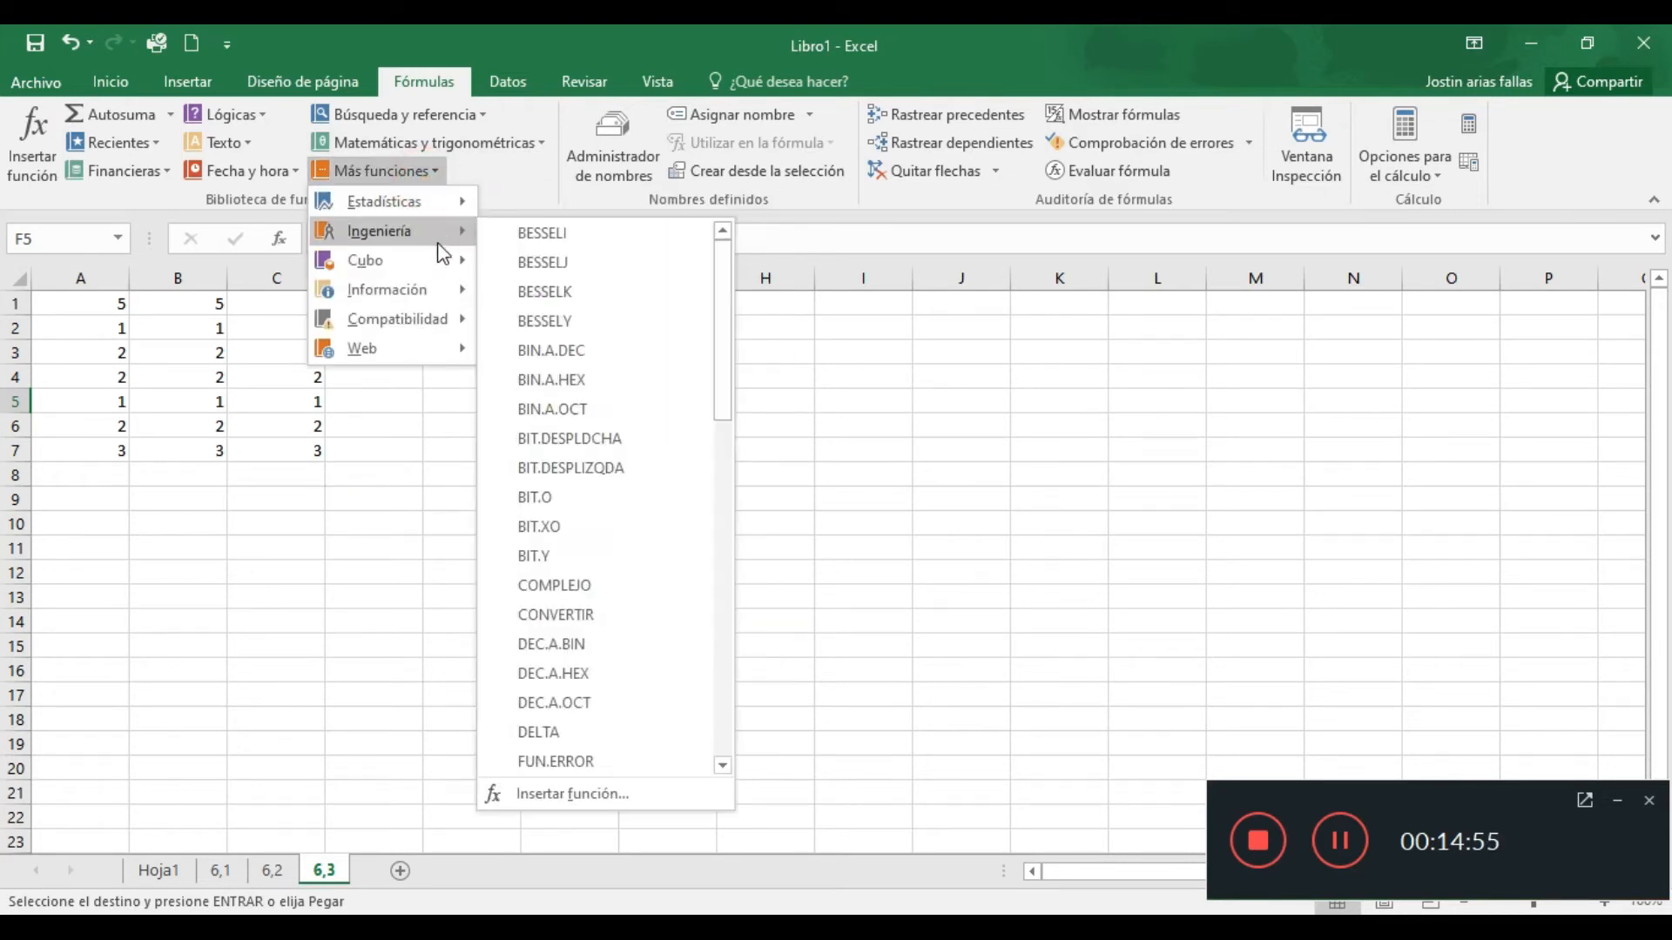
mouse_move(440, 266)
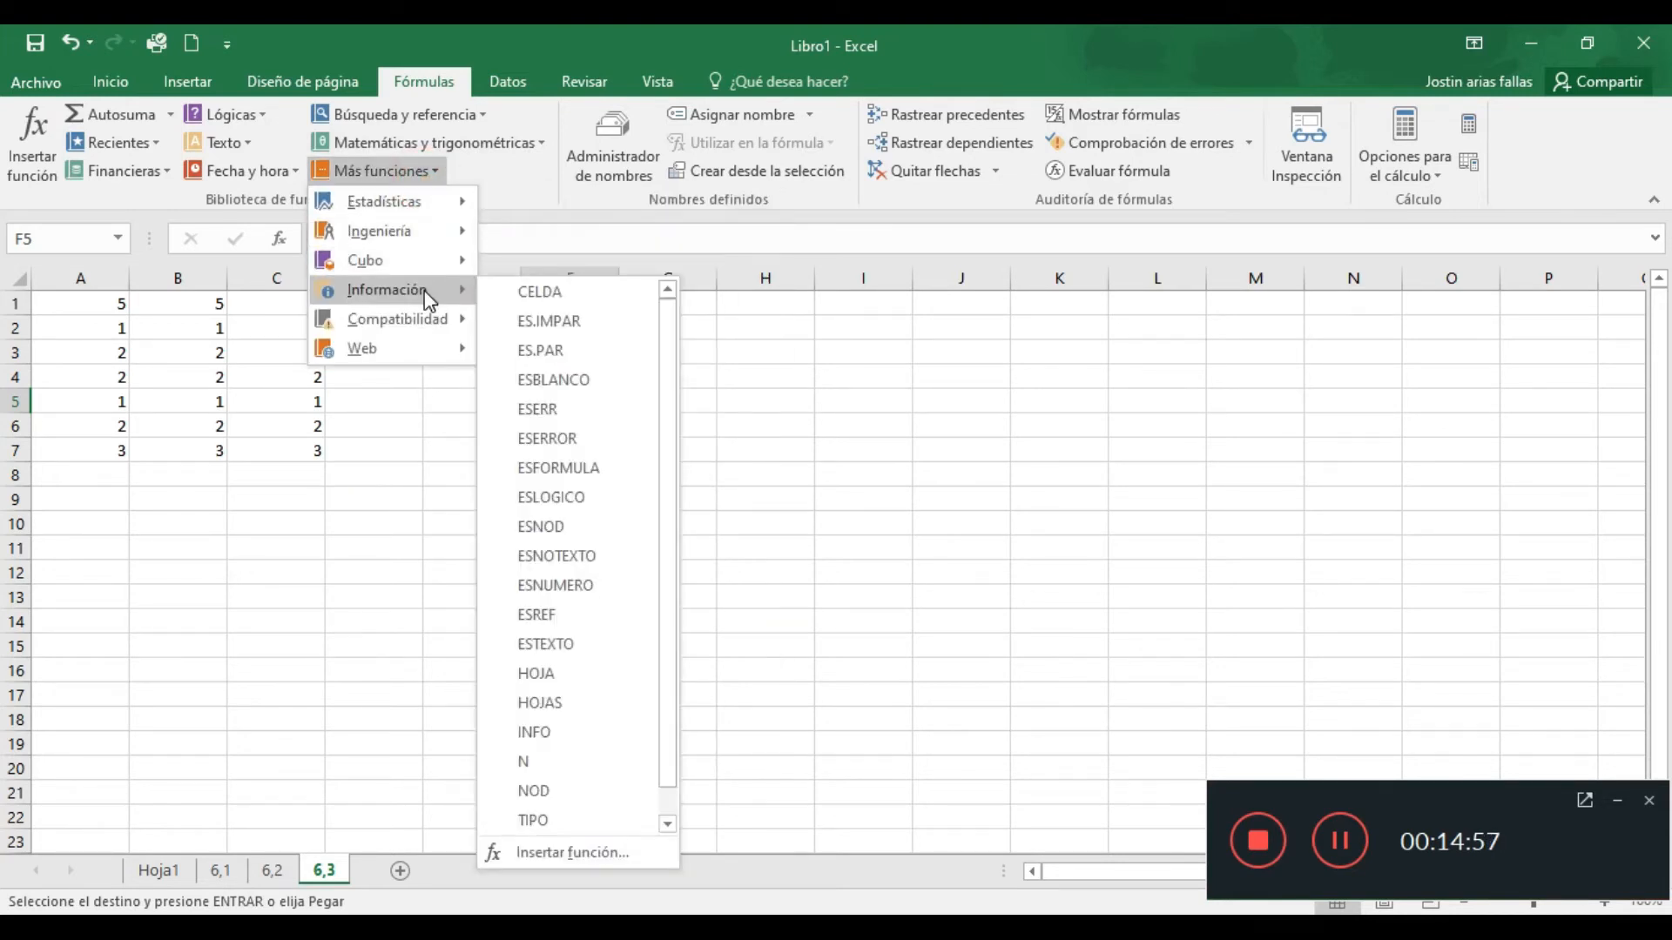
mouse_move(414, 344)
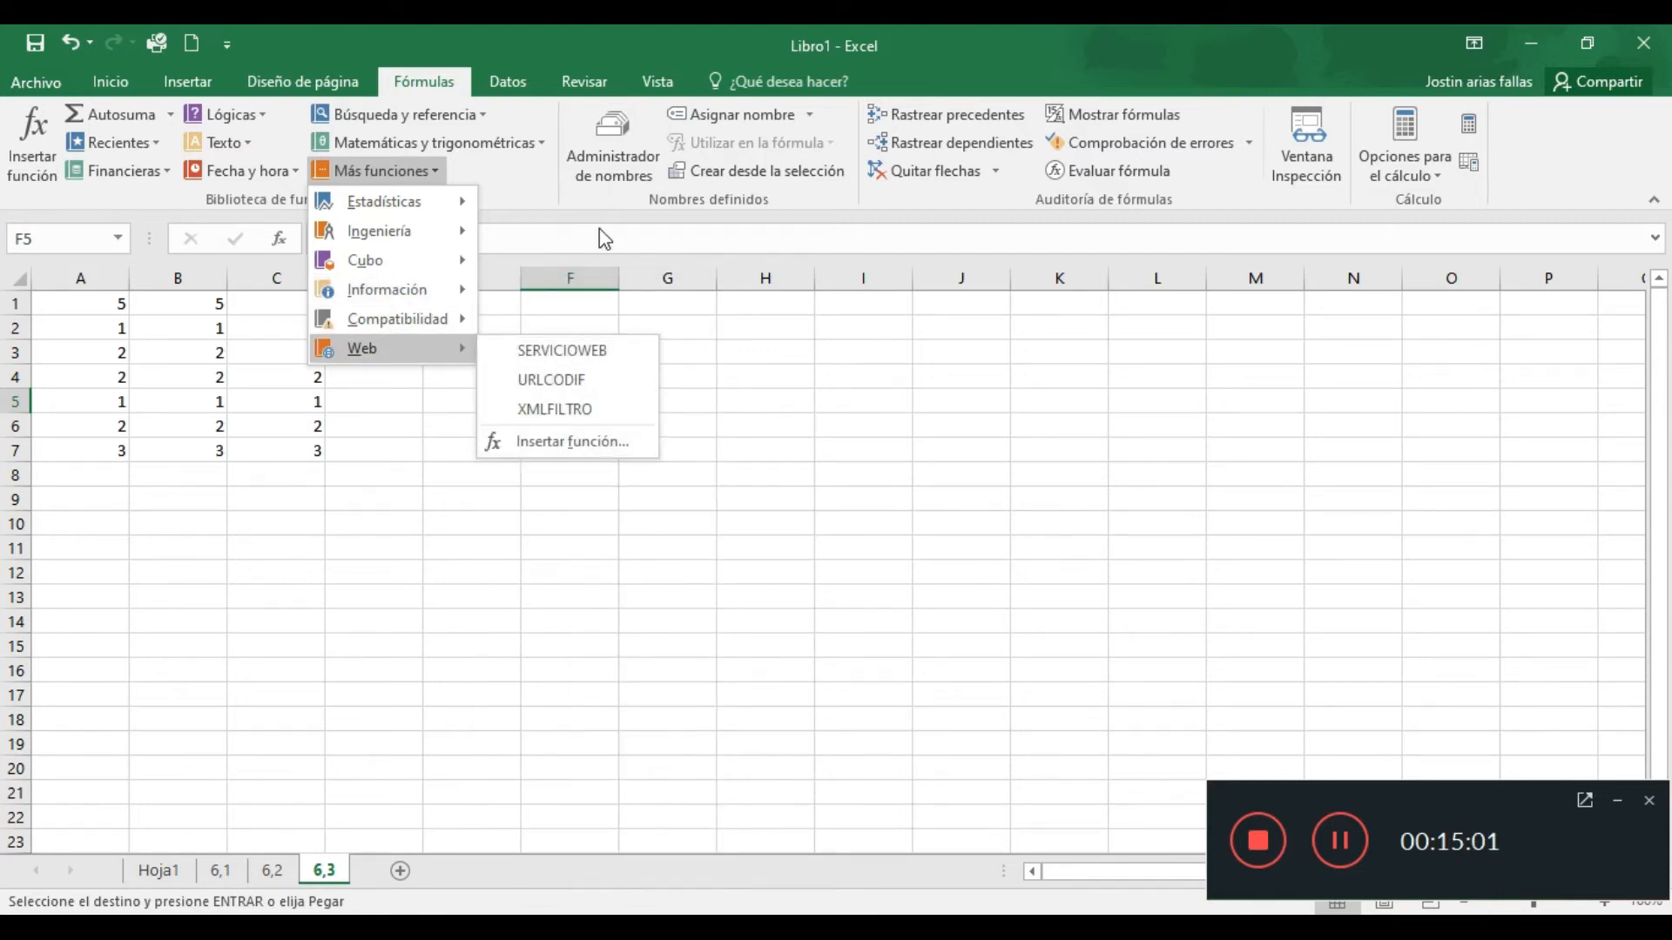
left_click(530, 199)
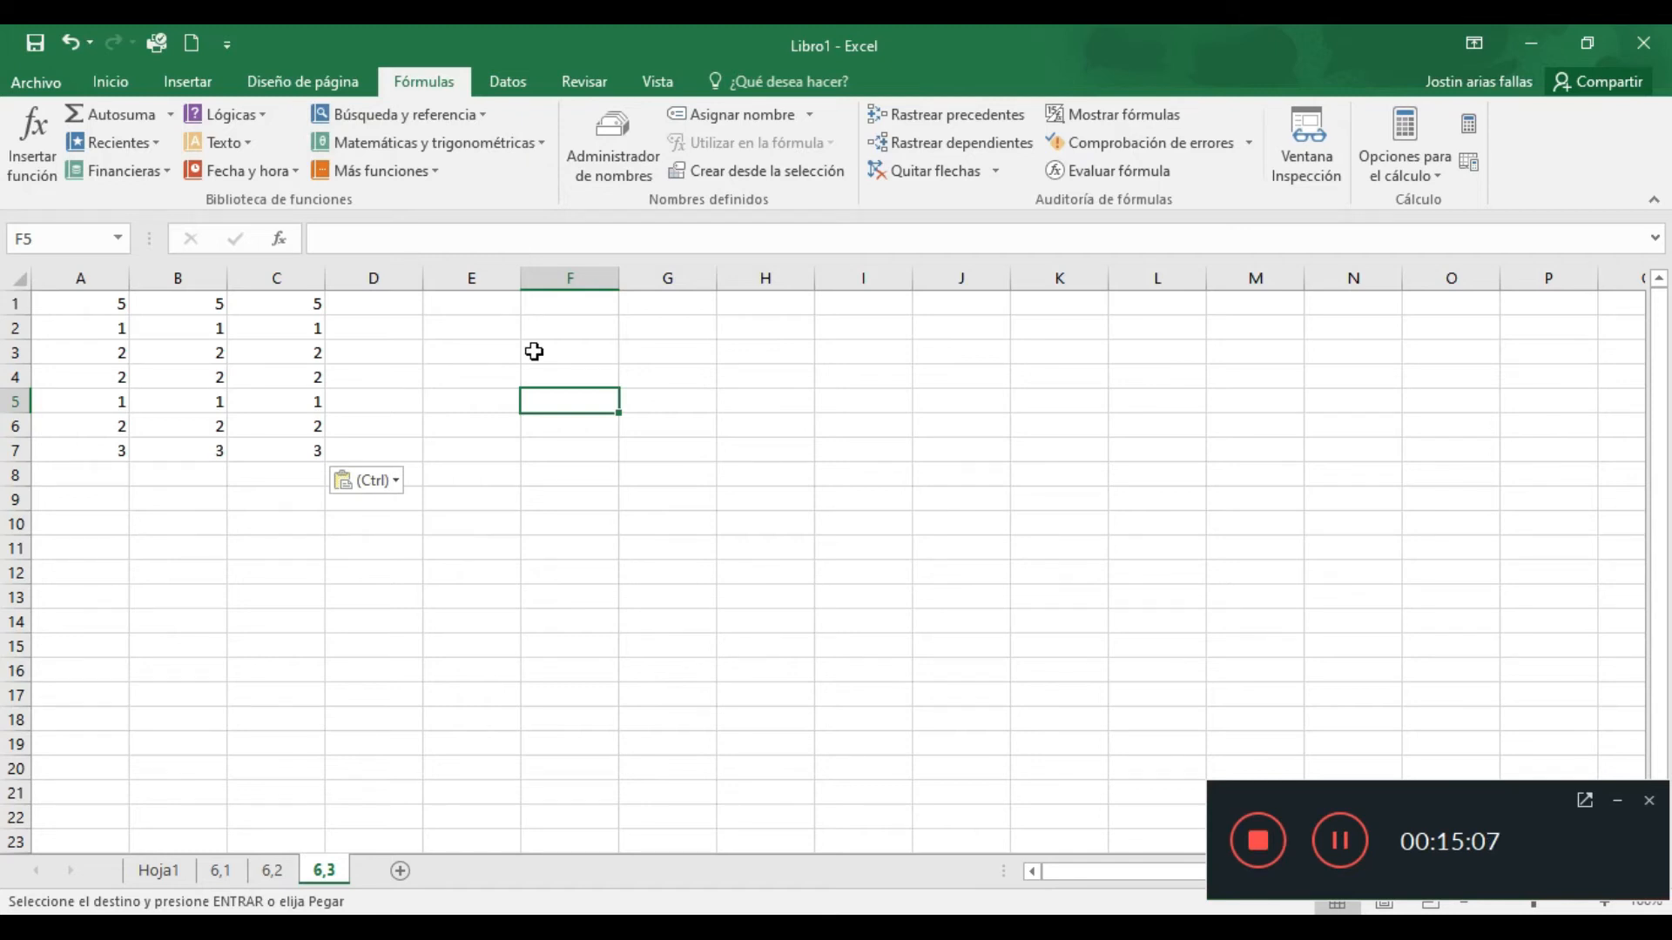
Start inserting a function in cell A8 and search the available functions for "sumar"
left_click(1314, 877)
left_click(96, 467)
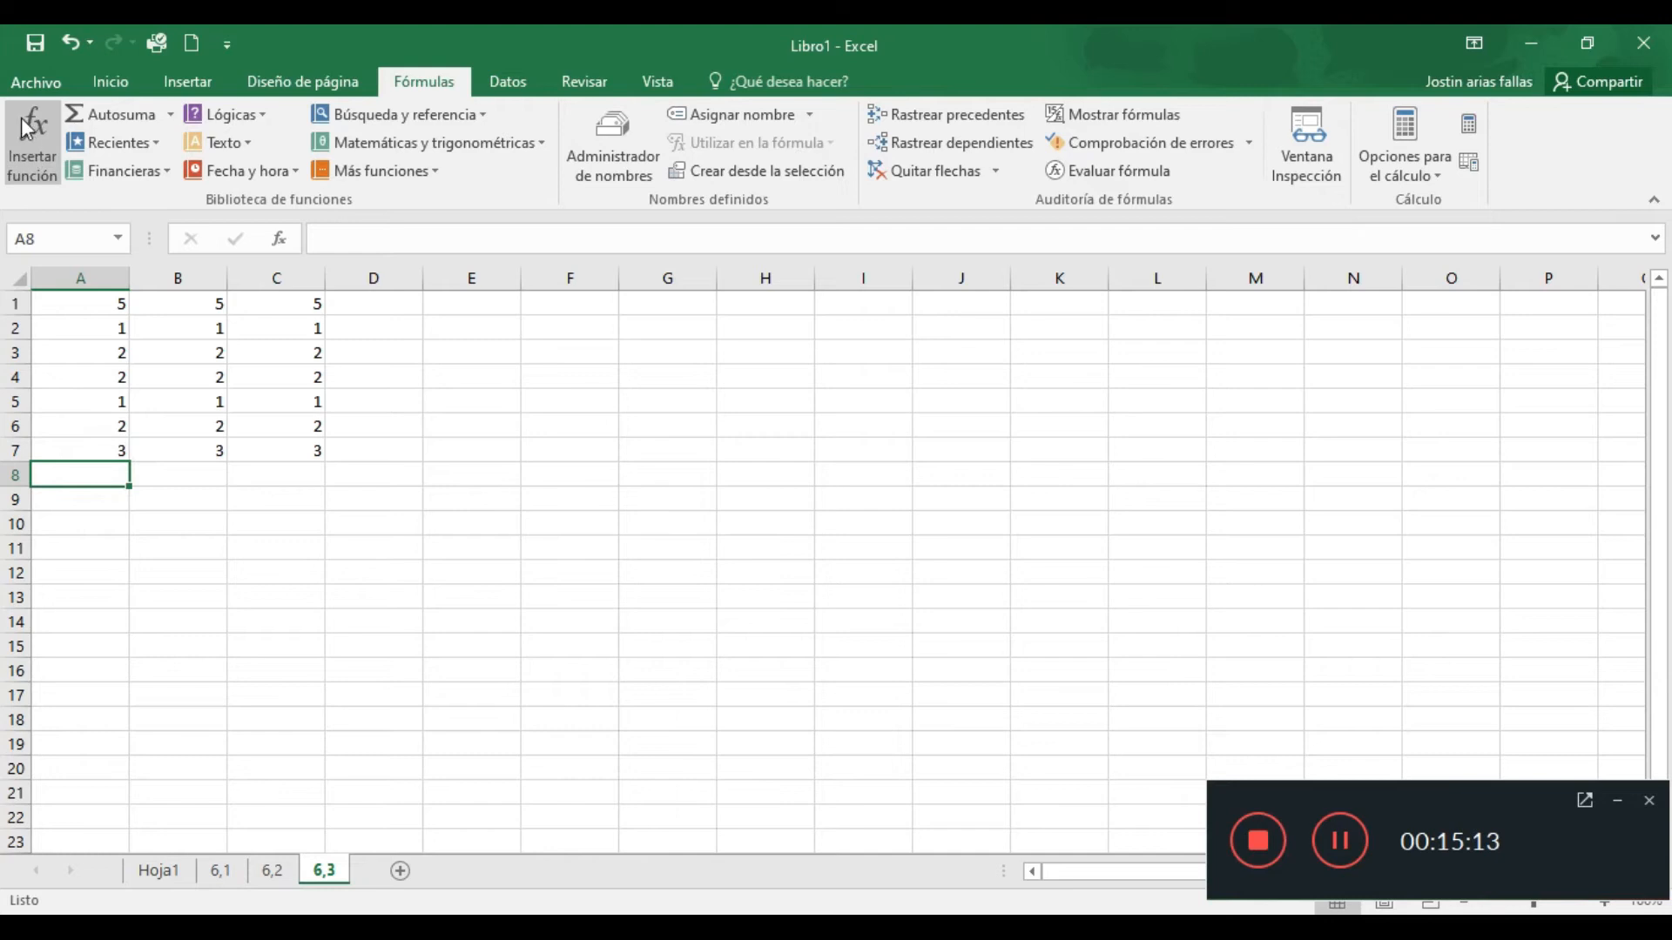
left_click(33, 141)
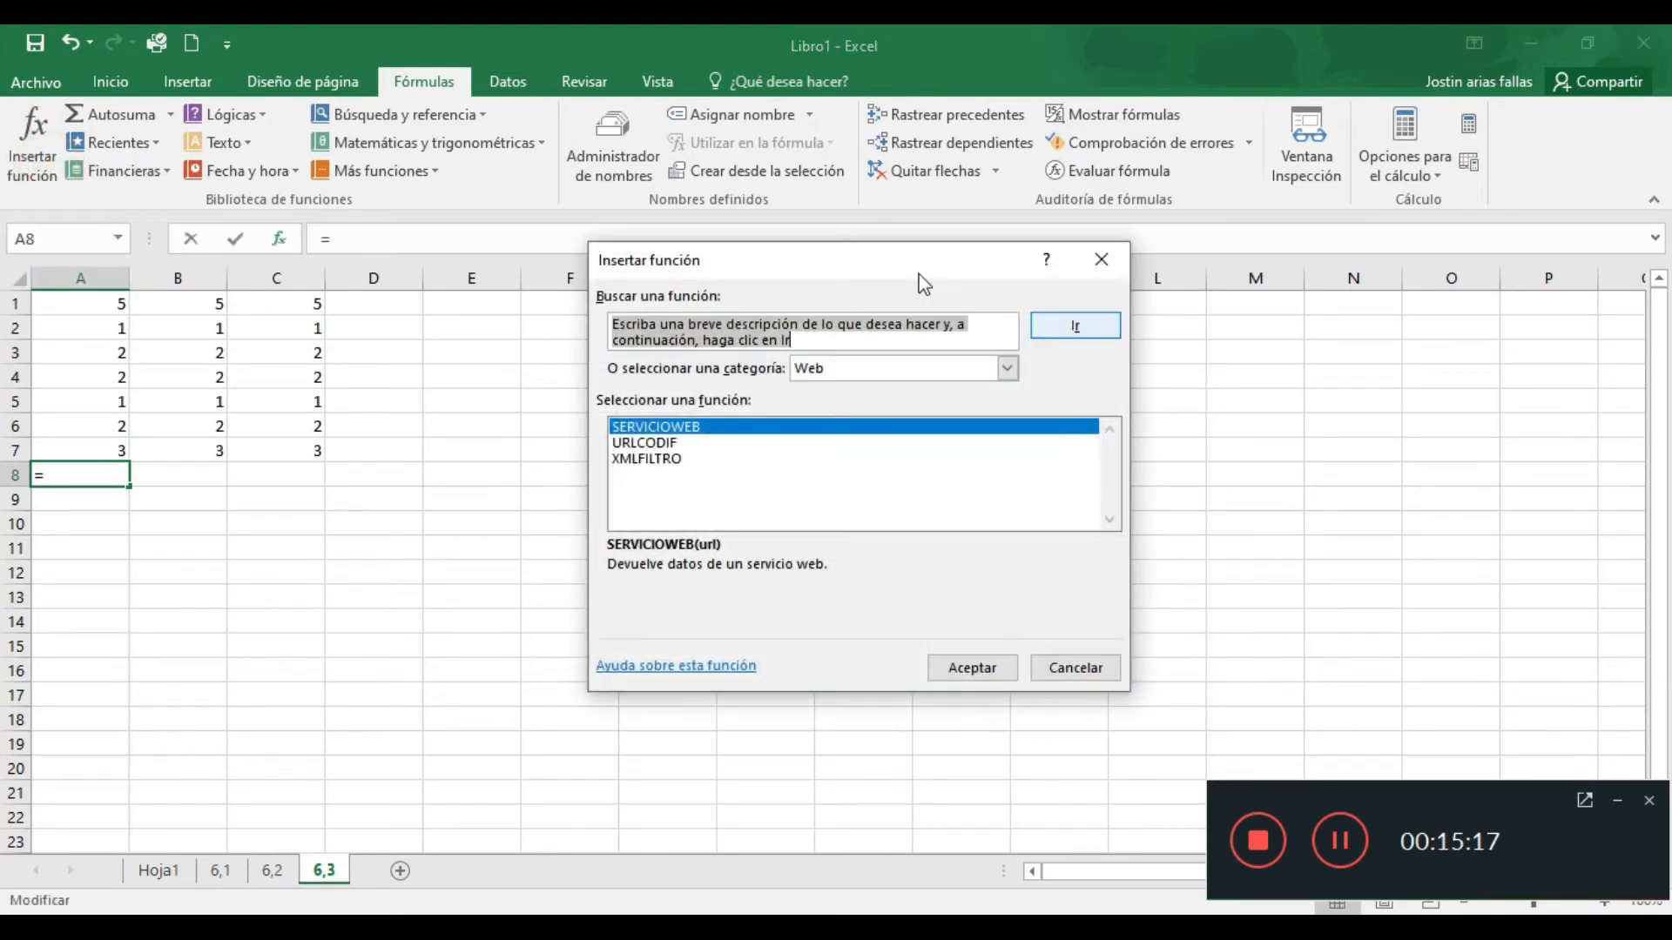
left_click_drag(810, 262, 760, 319)
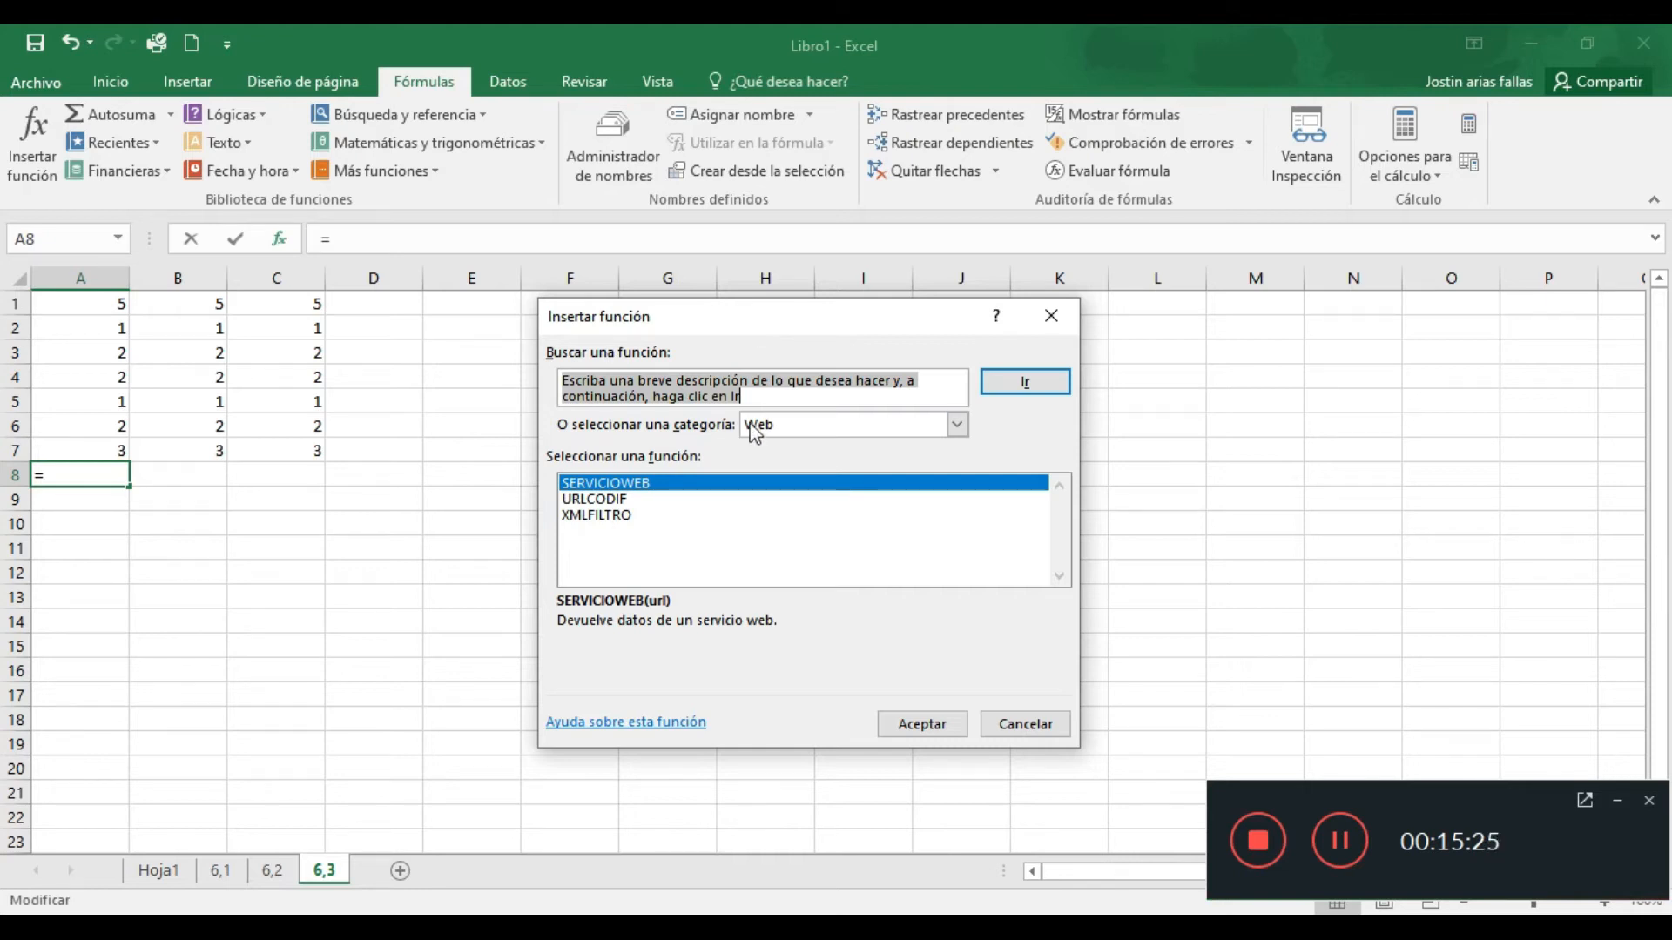
left_click(713, 383)
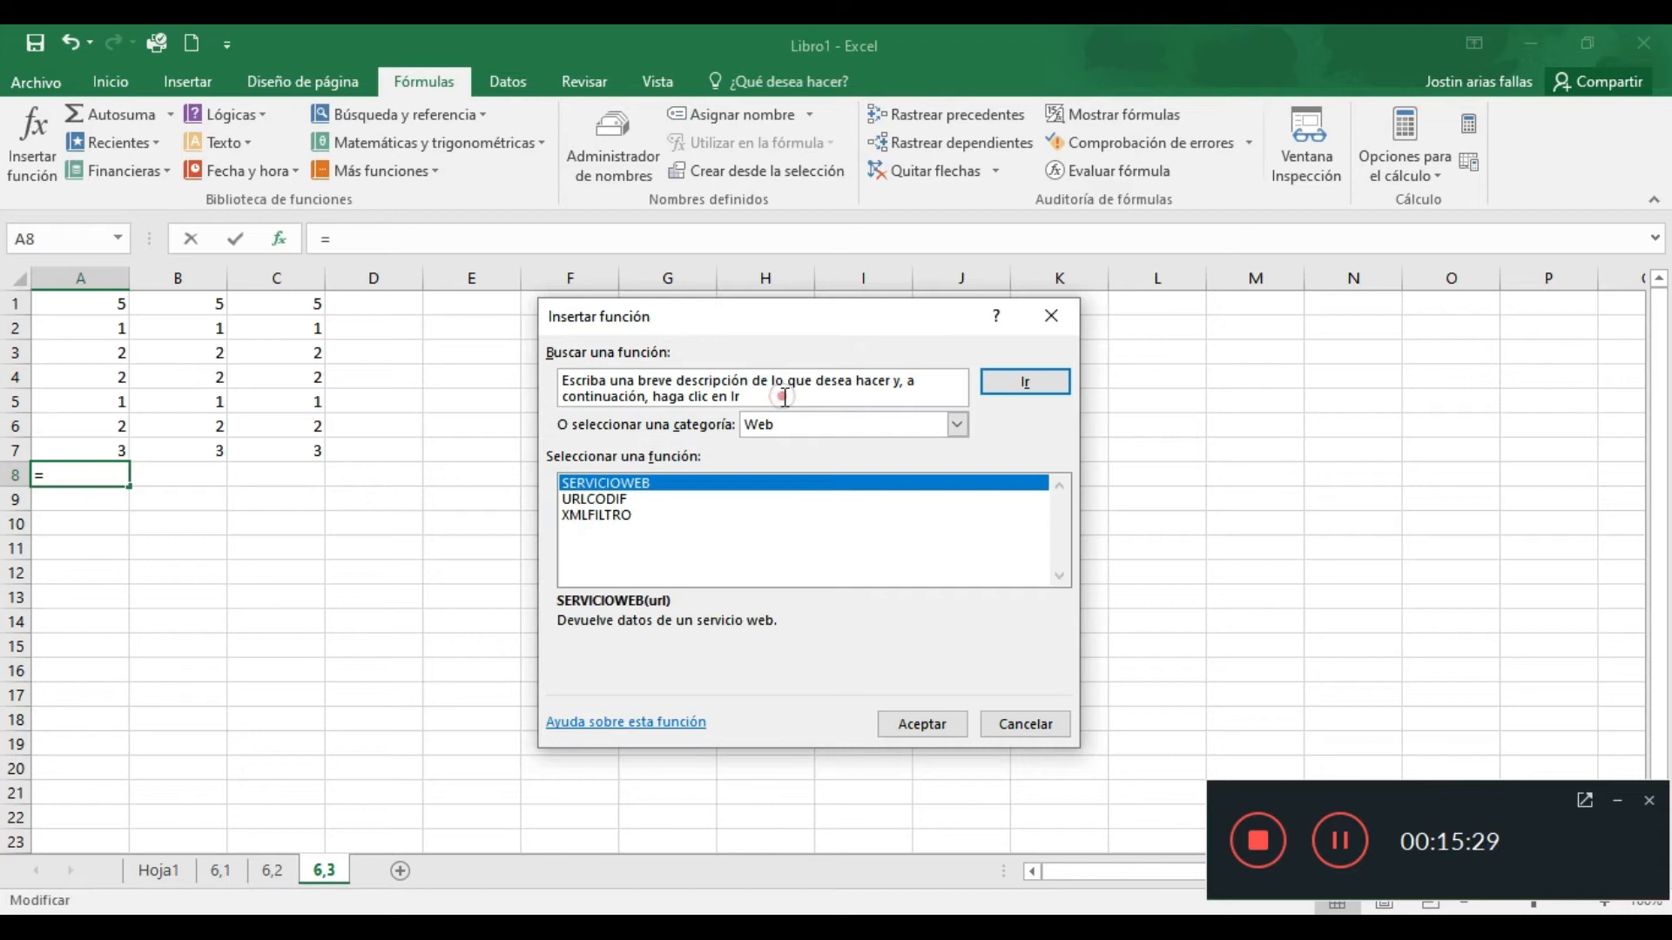
left_click_drag(786, 398, 520, 380)
type("sumar")
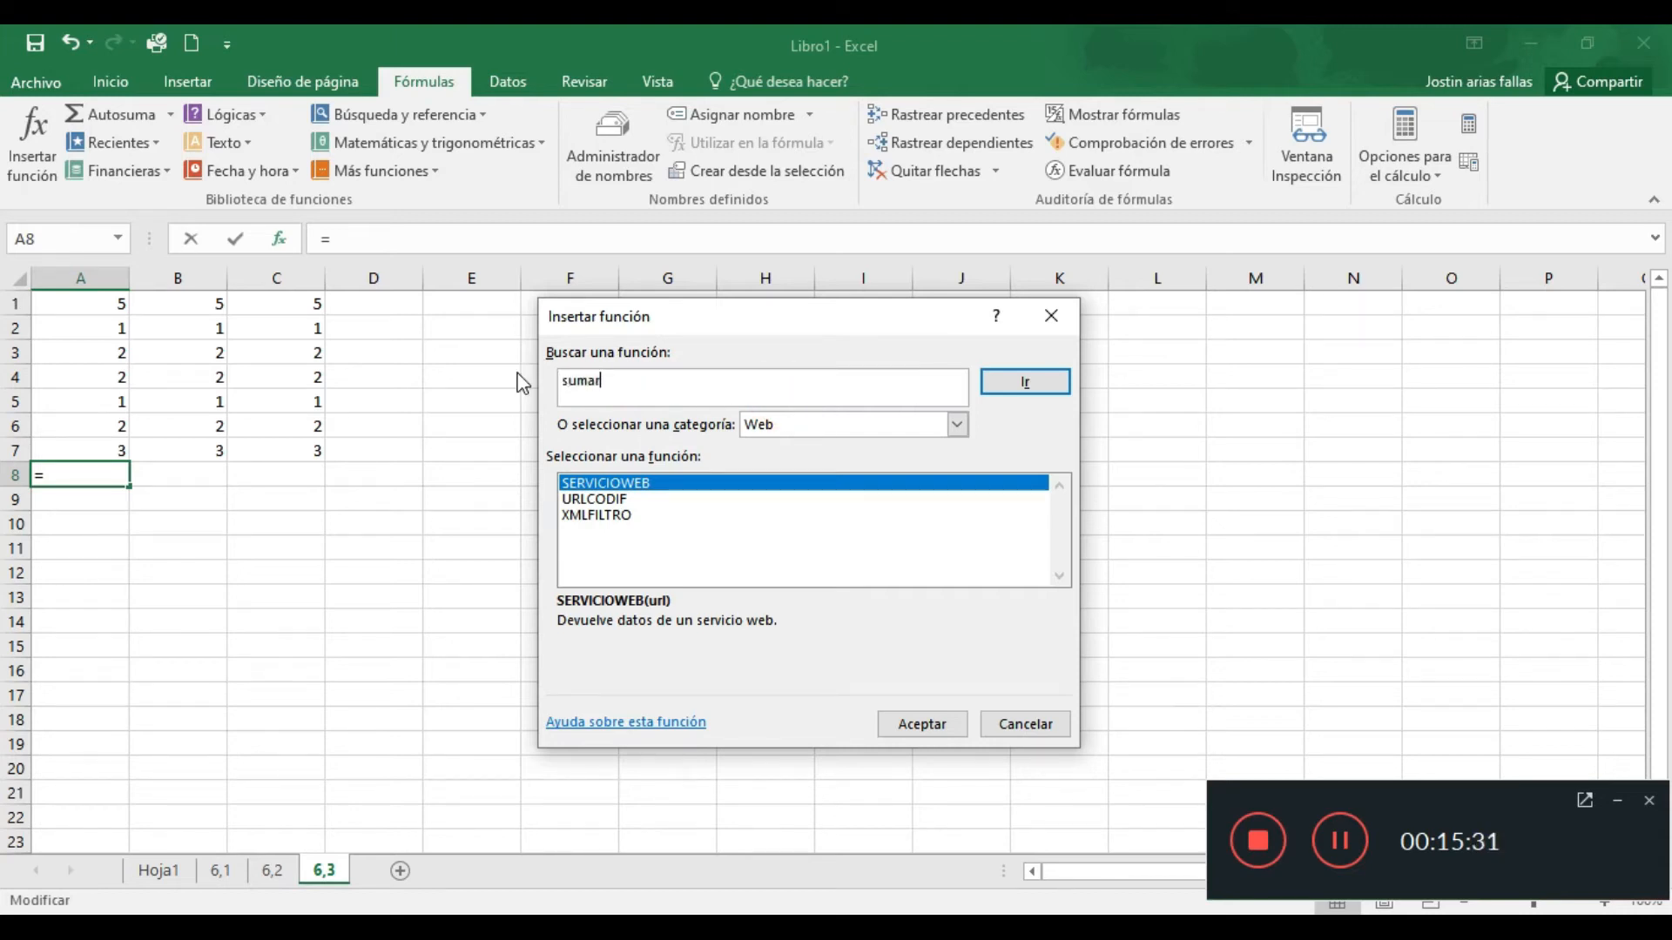
left_click(1037, 383)
left_click(1003, 382)
left_click(1007, 383)
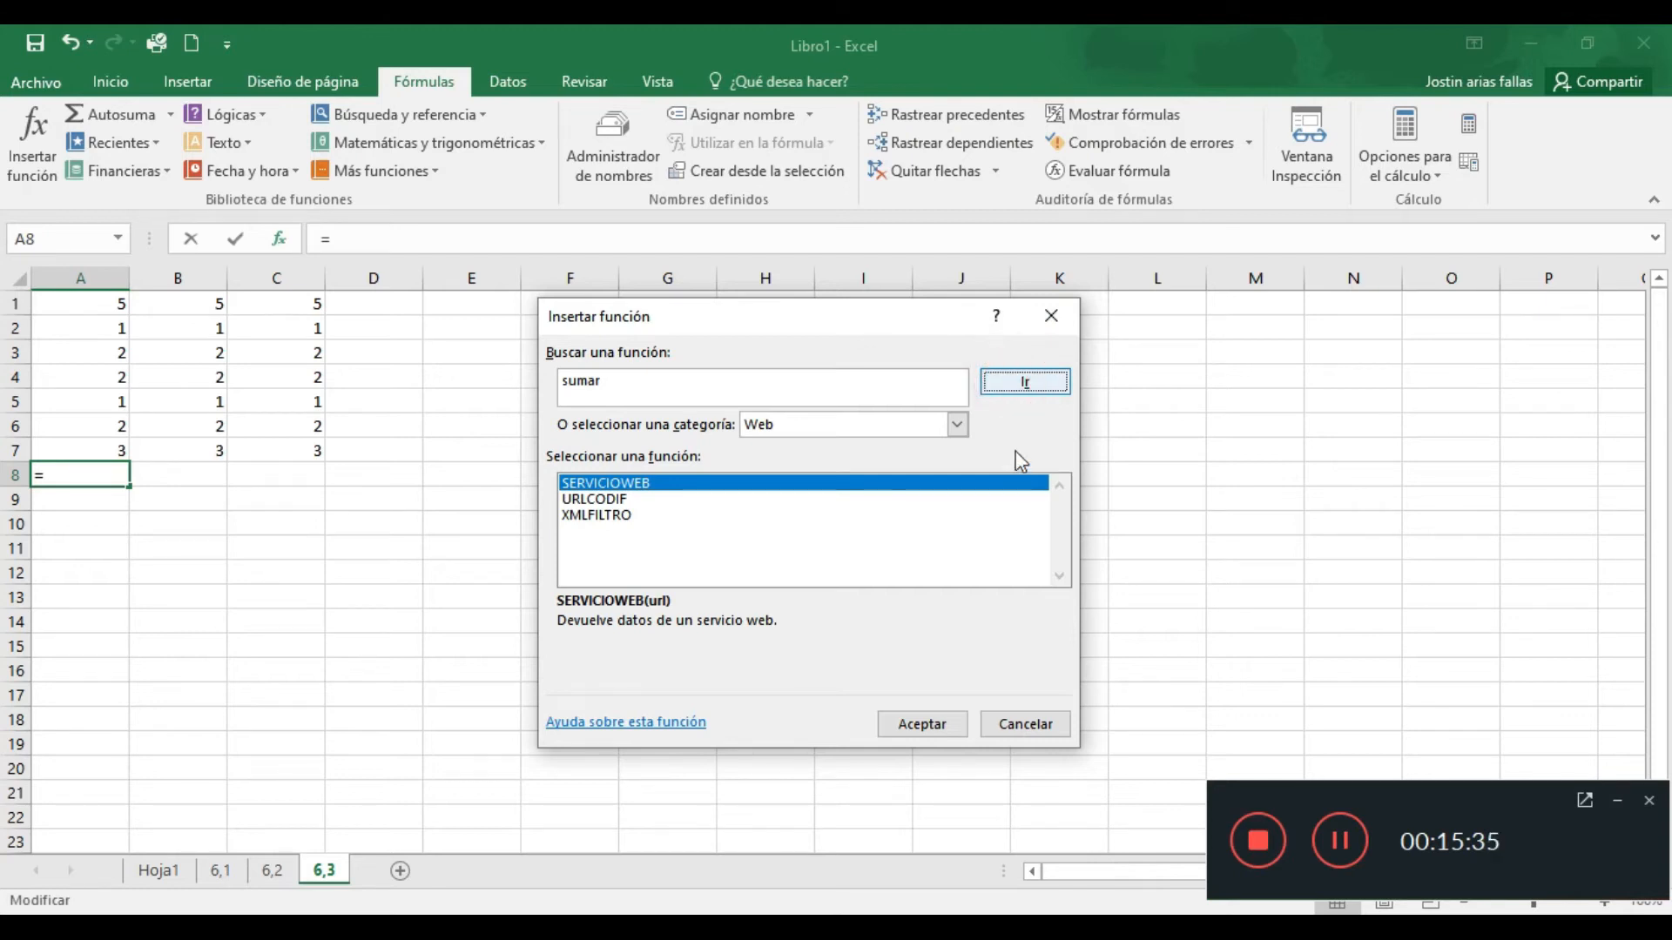
left_click(957, 426)
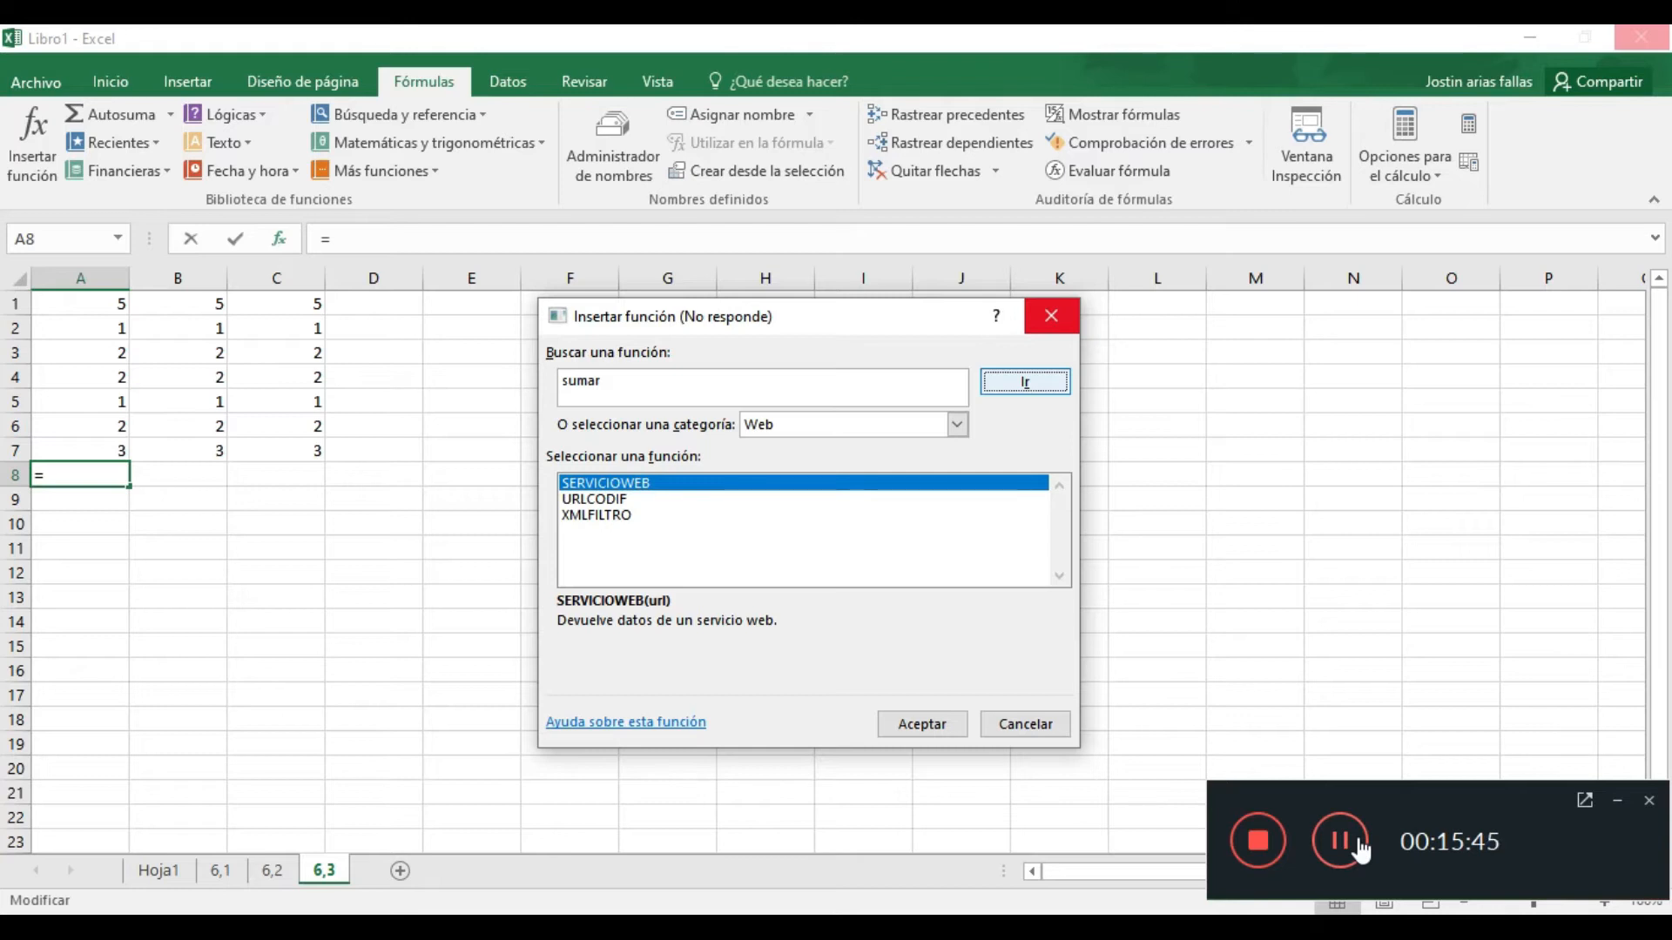
left_click(1026, 420)
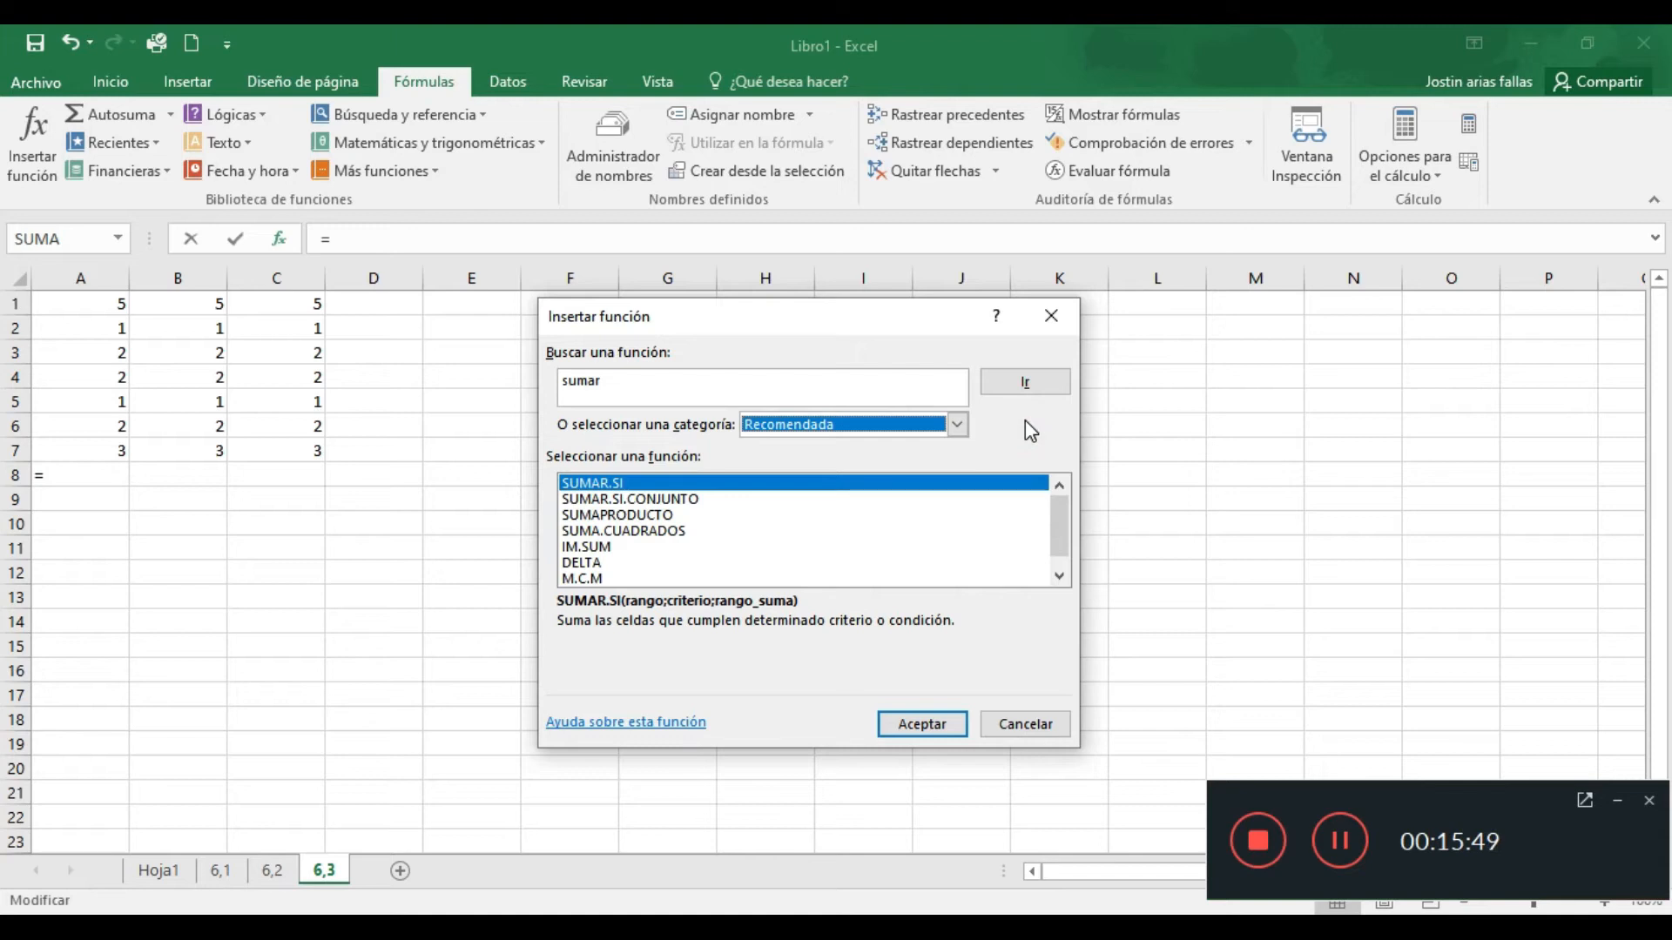
Review the function categories and the descriptions of SUMAR.SI.CONJUNTO, SUMAPRODUCTO and SUMAR.SI, closing the function search without inserting anything
left_click(749, 389)
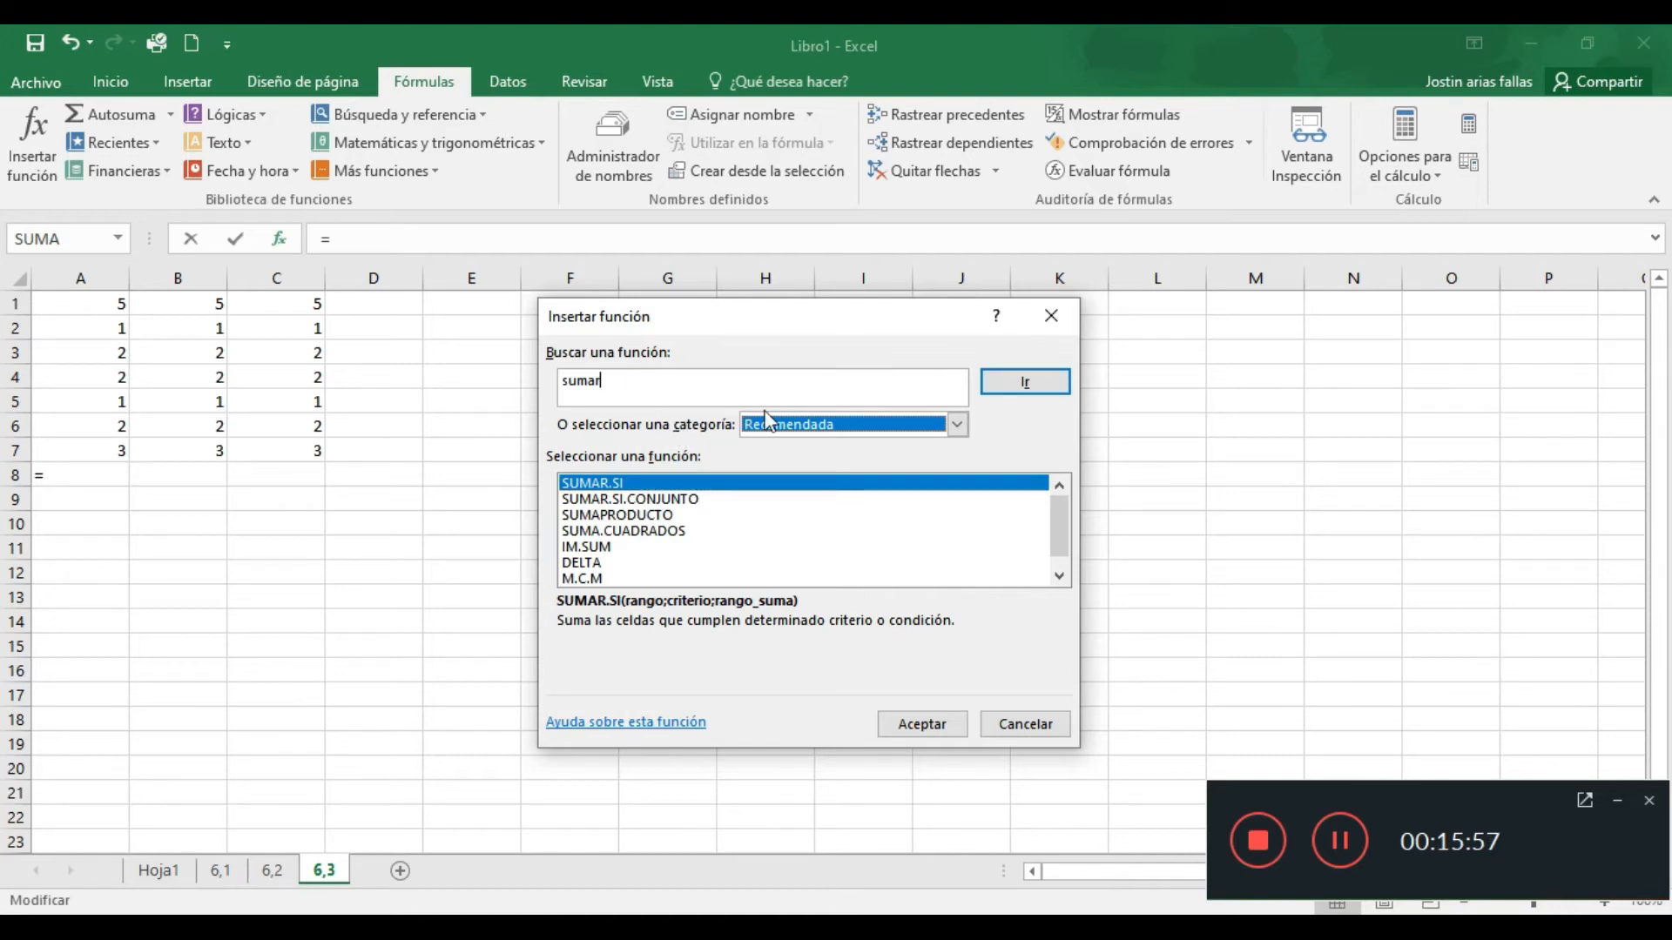
left_click(958, 425)
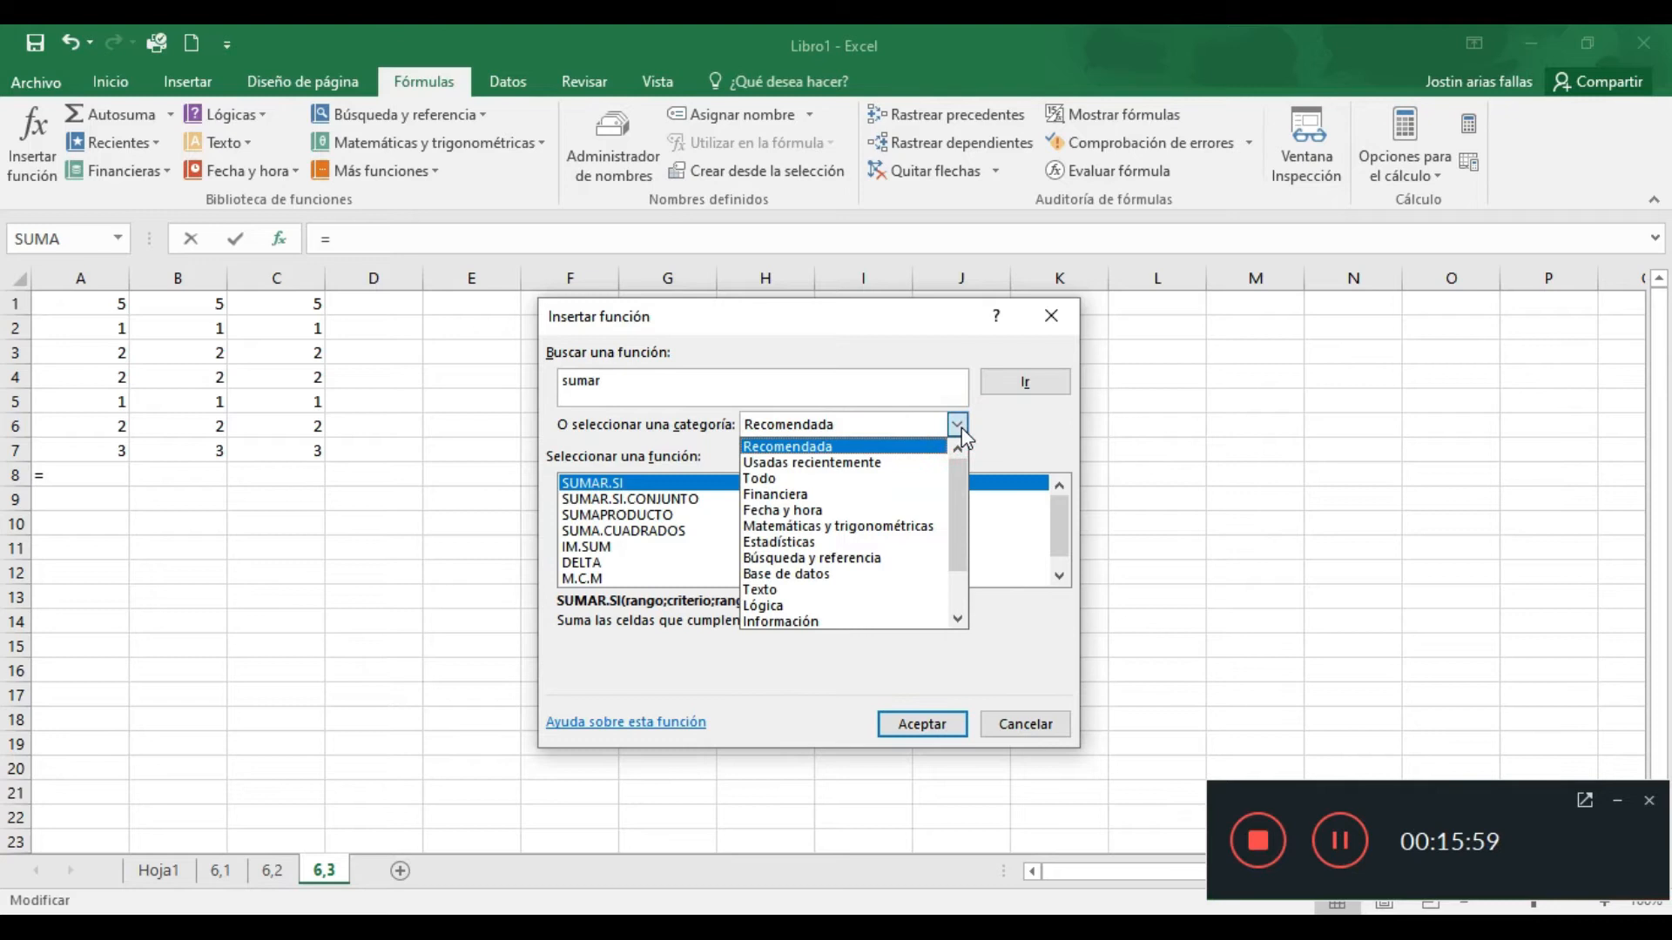
left_click(958, 425)
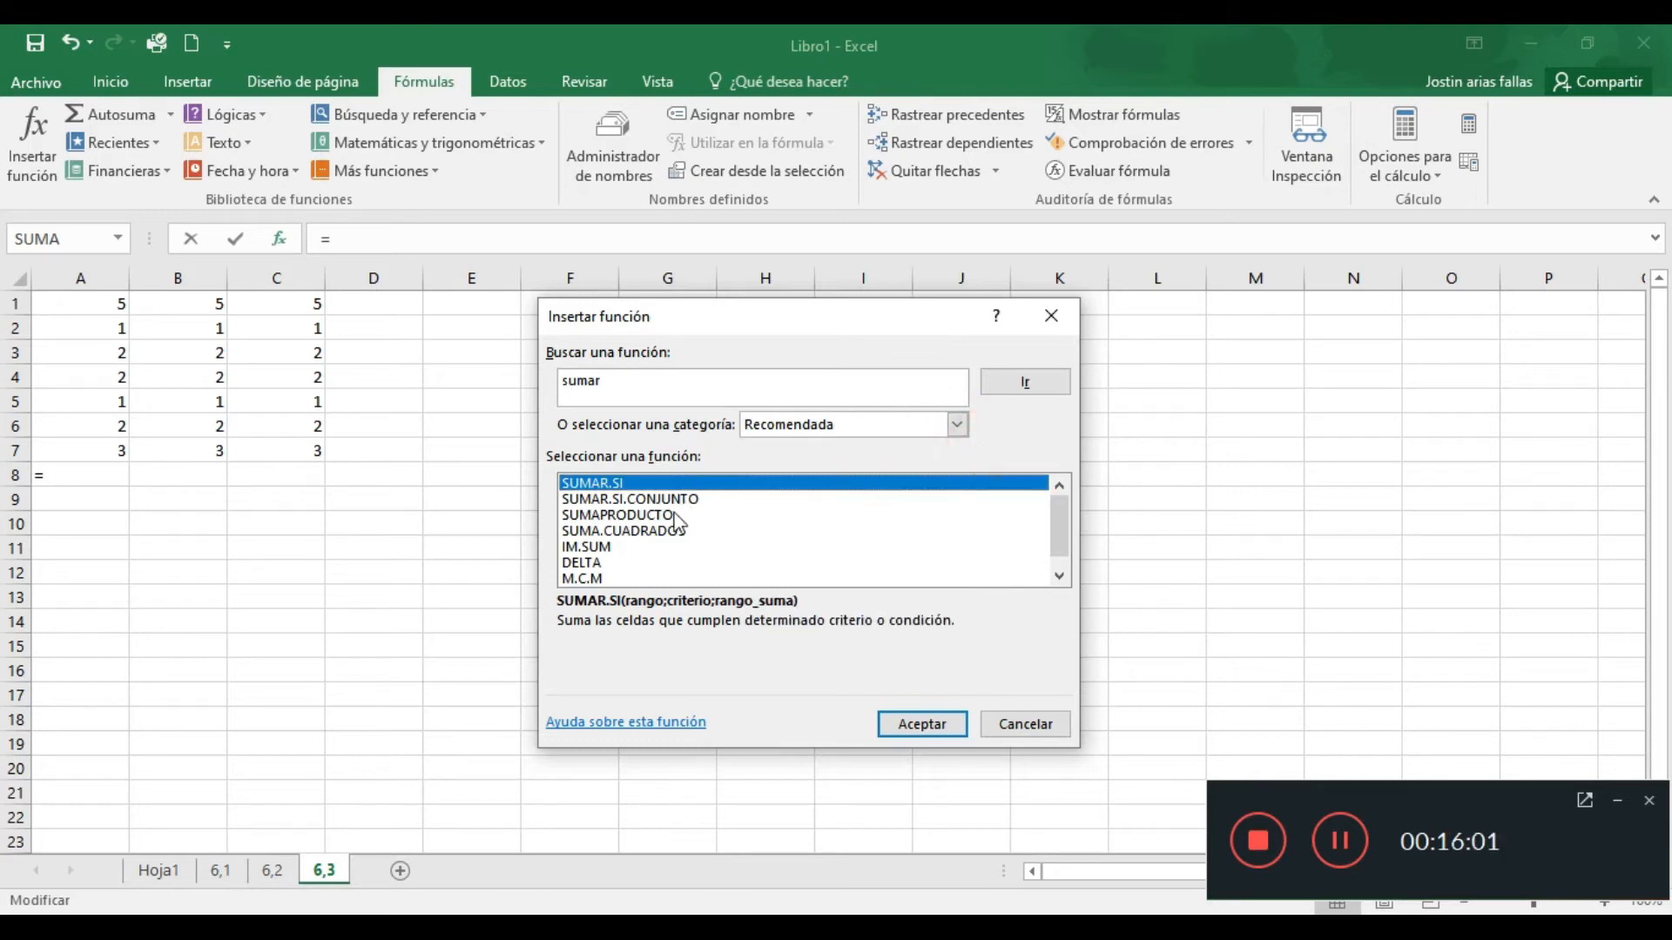
scroll(678, 523, "down", 1)
scroll(678, 522, "up", 1)
left_click(590, 503)
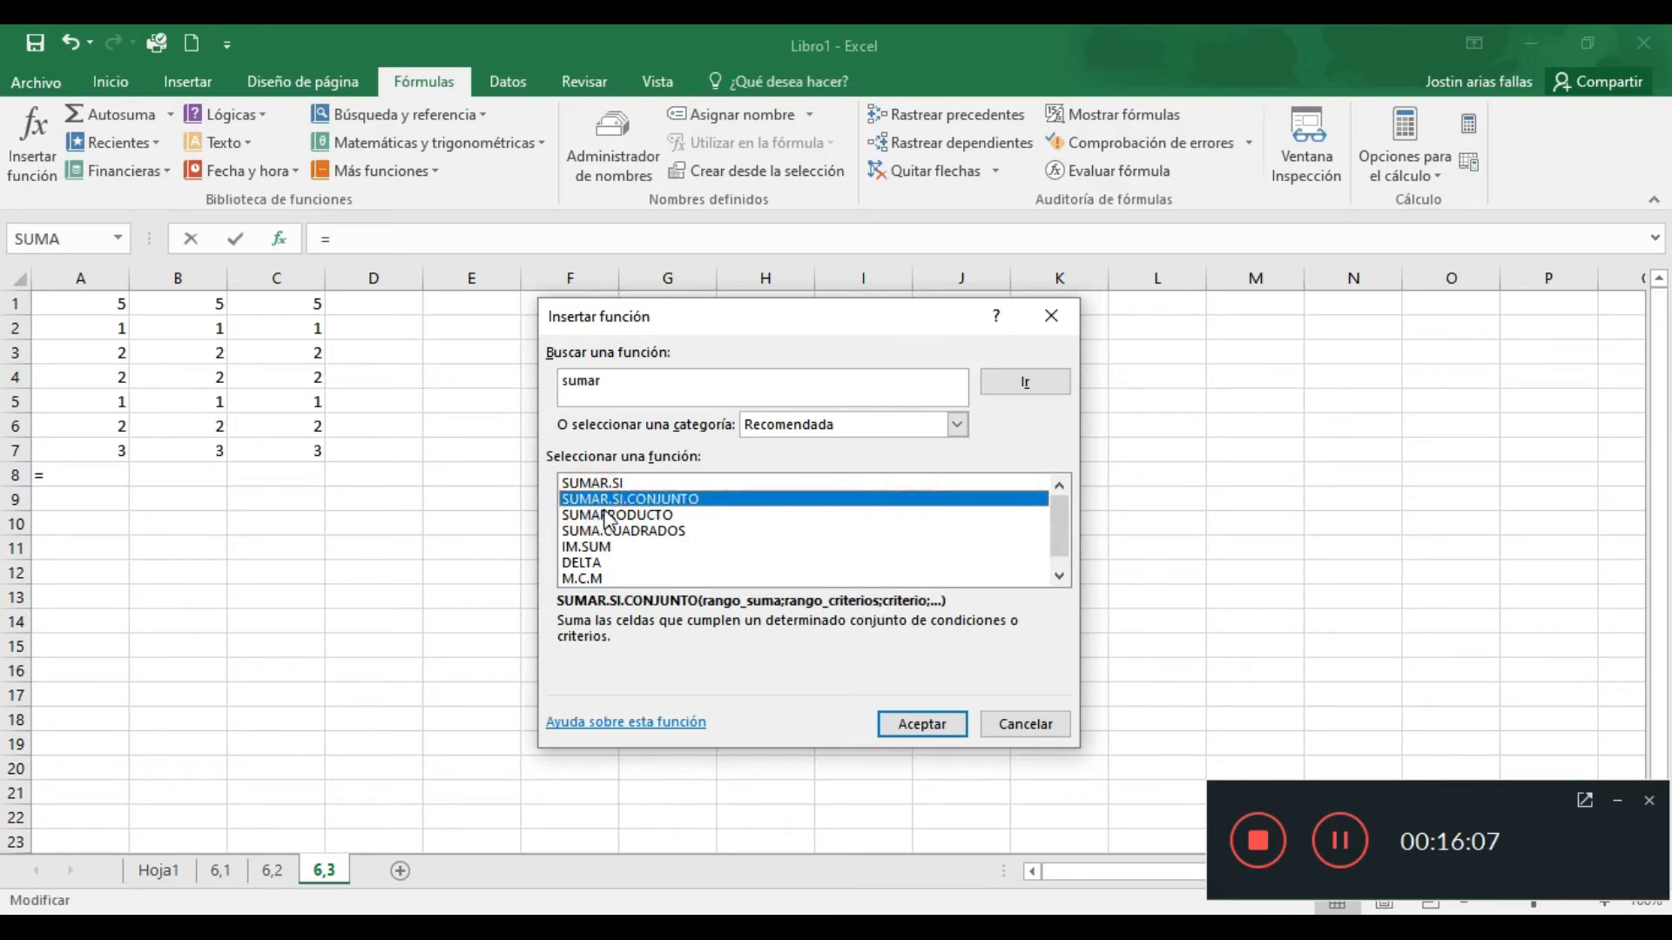
left_click(607, 515)
left_click(580, 483)
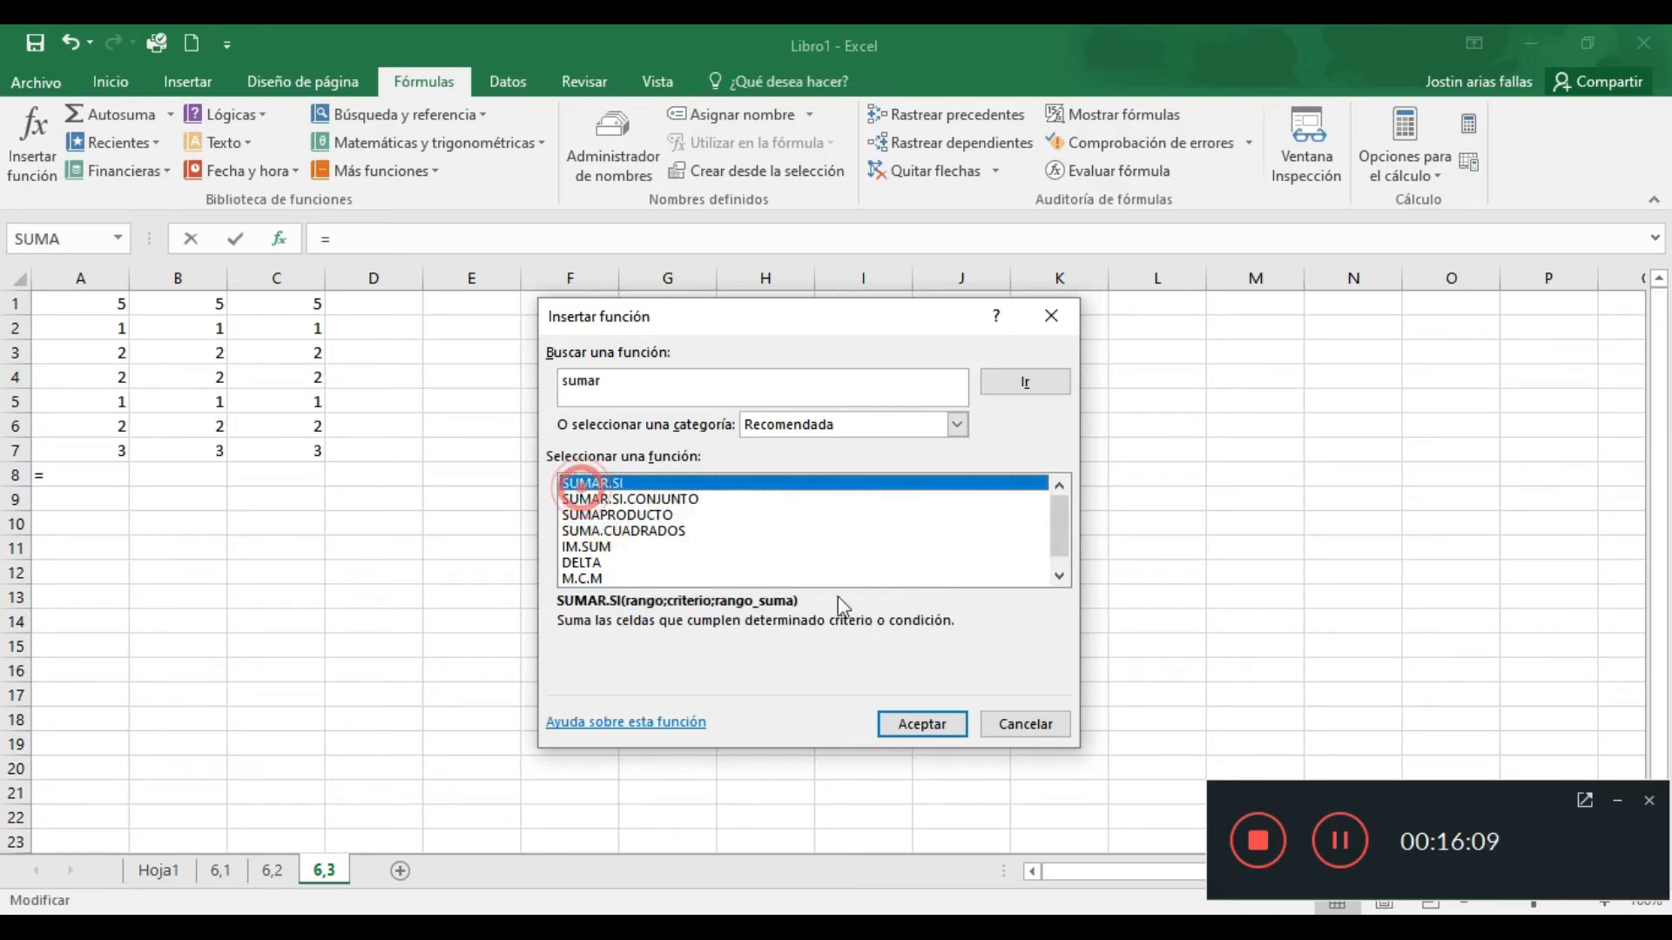
left_click(1022, 723)
left_click(212, 476)
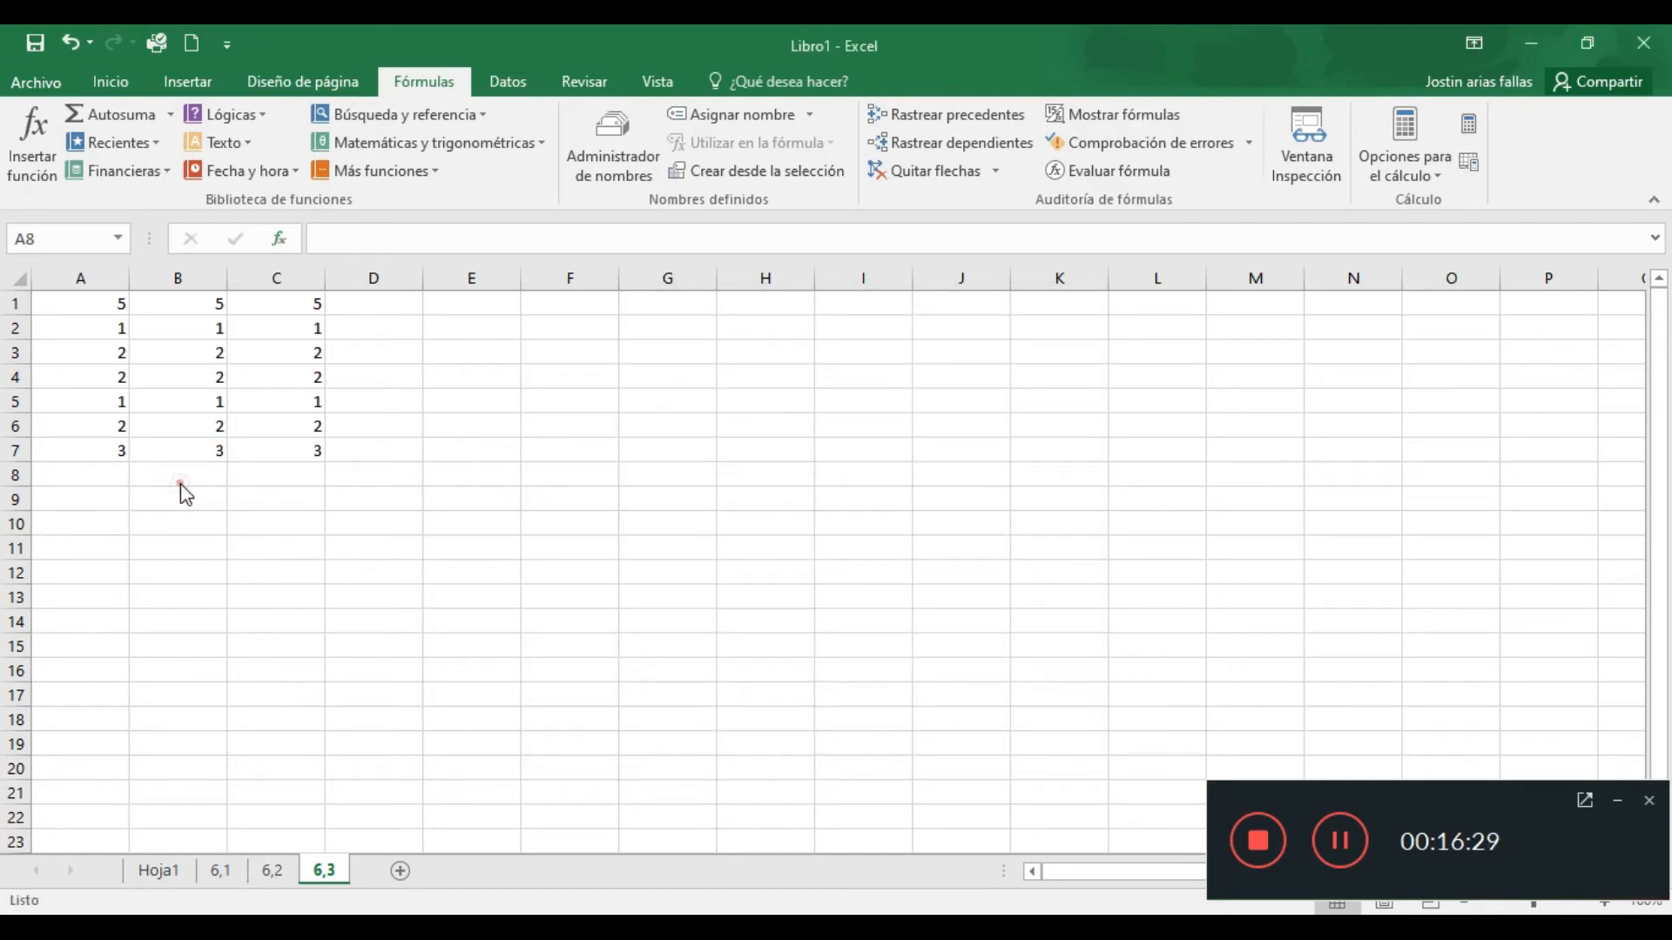
left_click(105, 481)
left_click(46, 480)
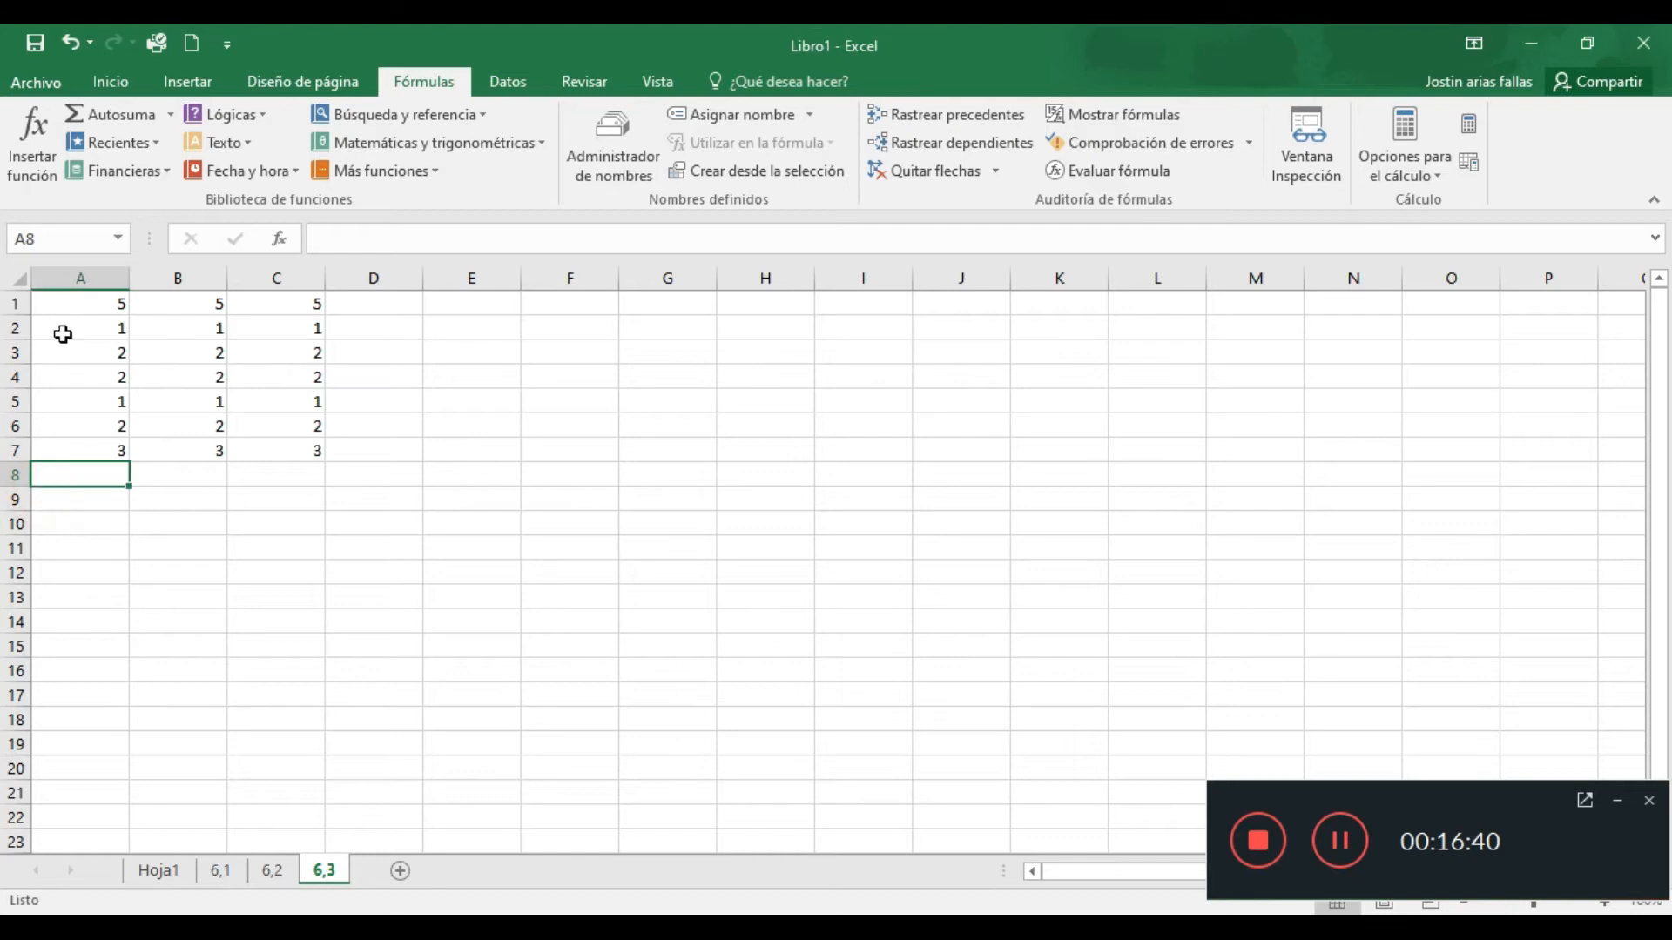
left_click(32, 144)
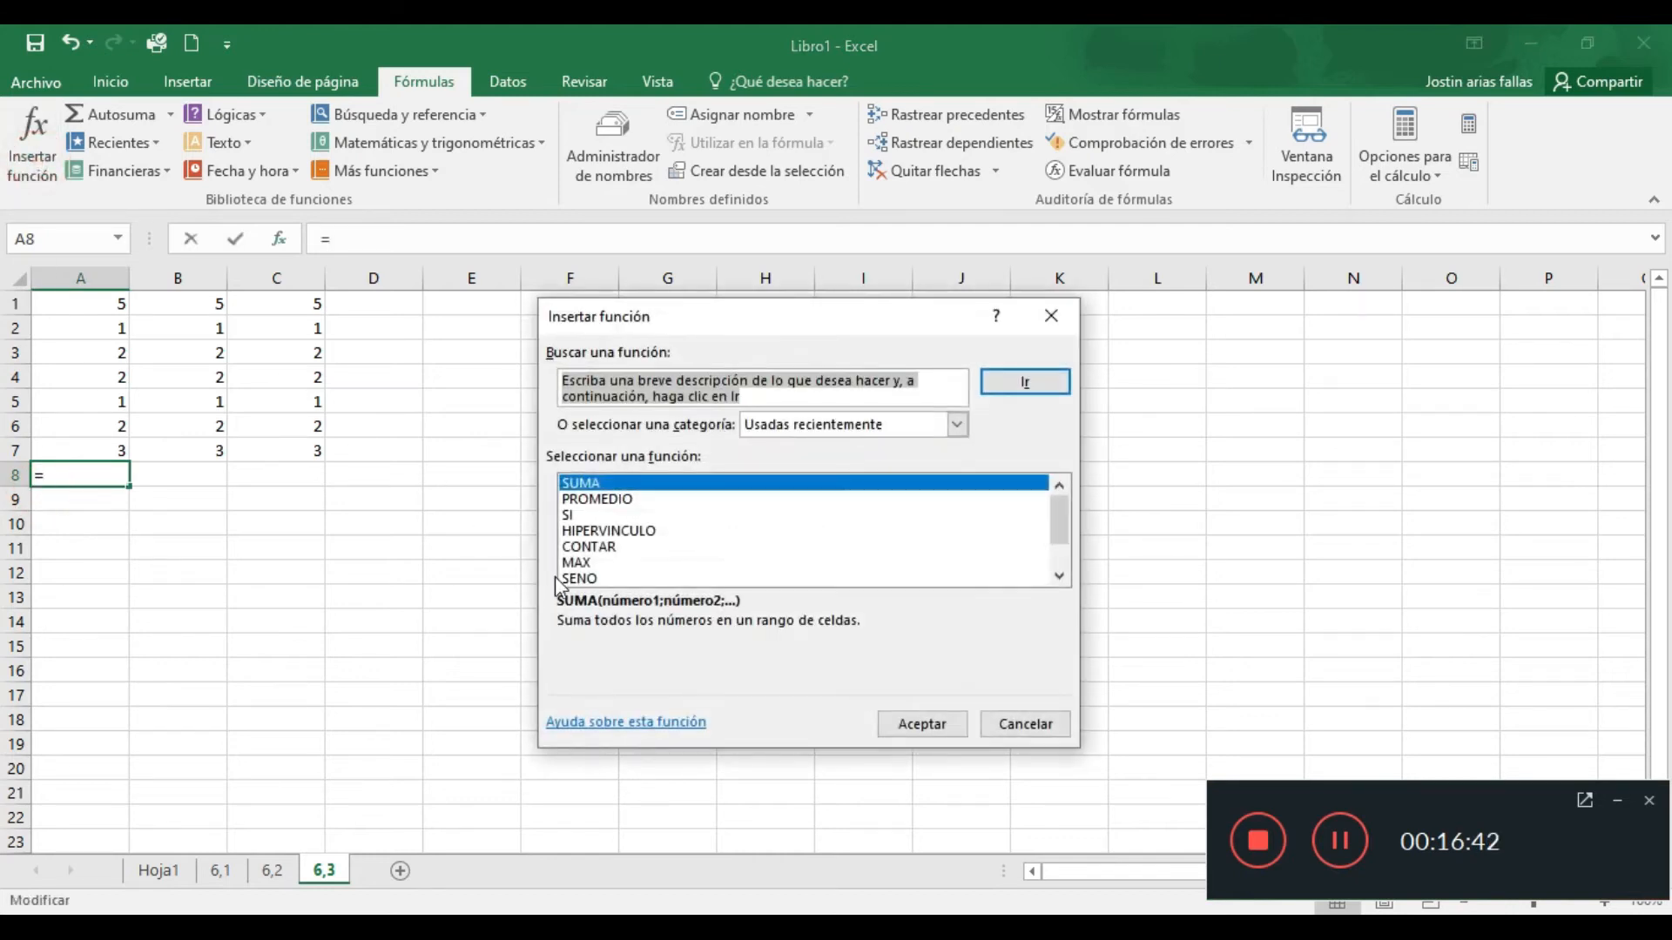
left_click(614, 479)
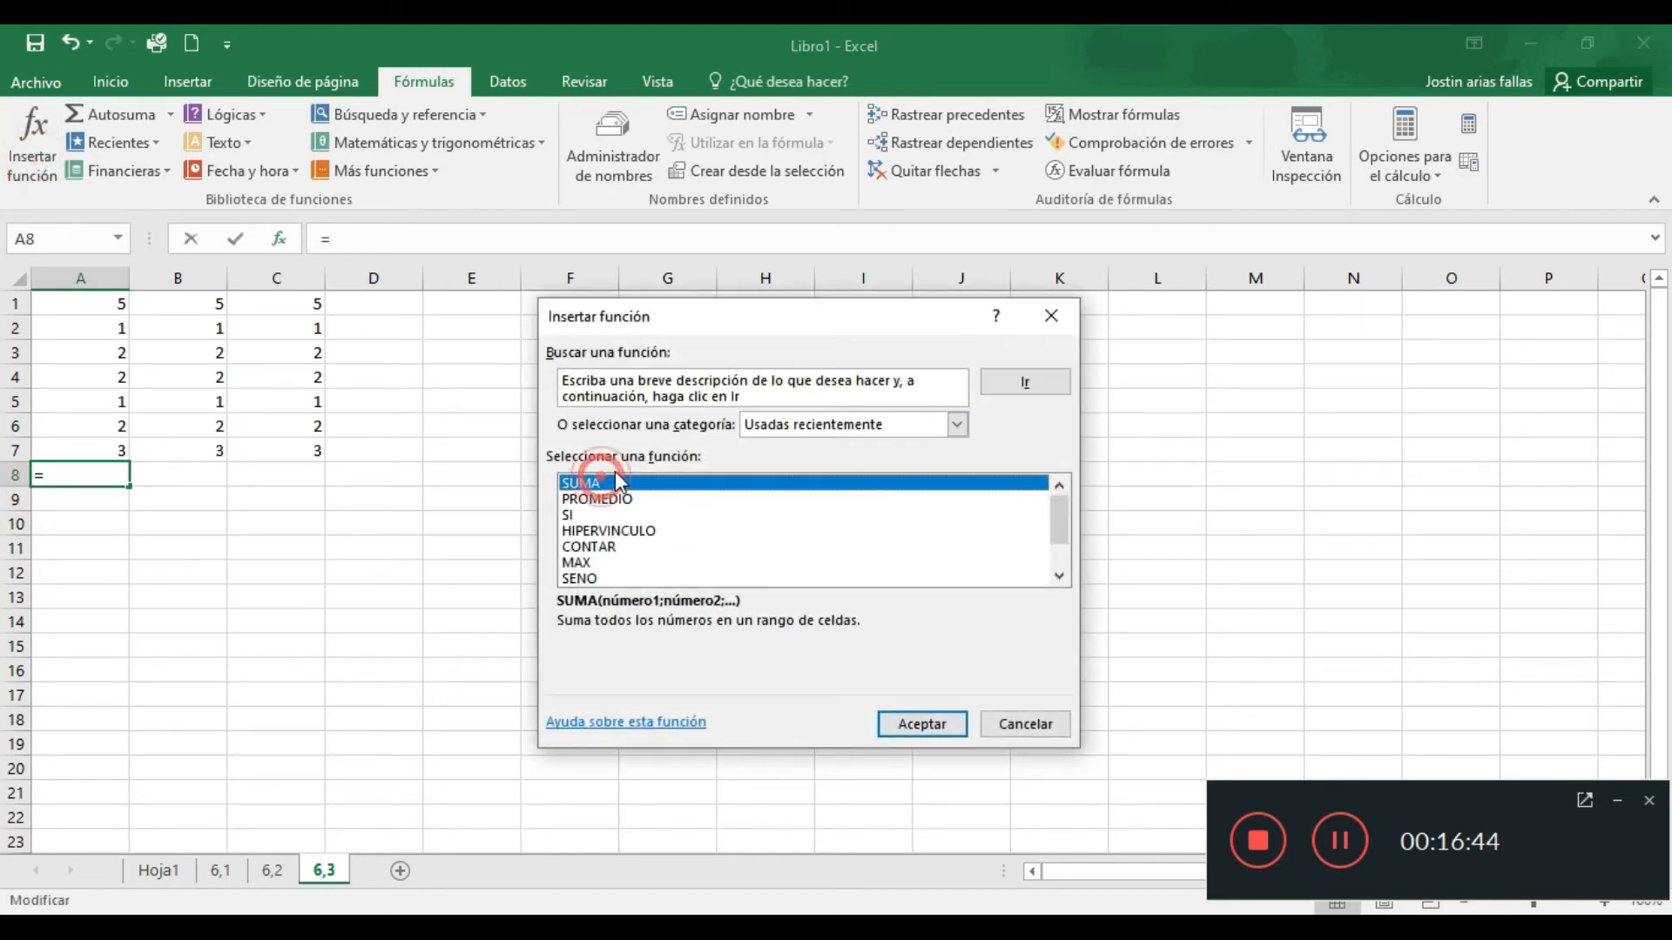
left_click(910, 728)
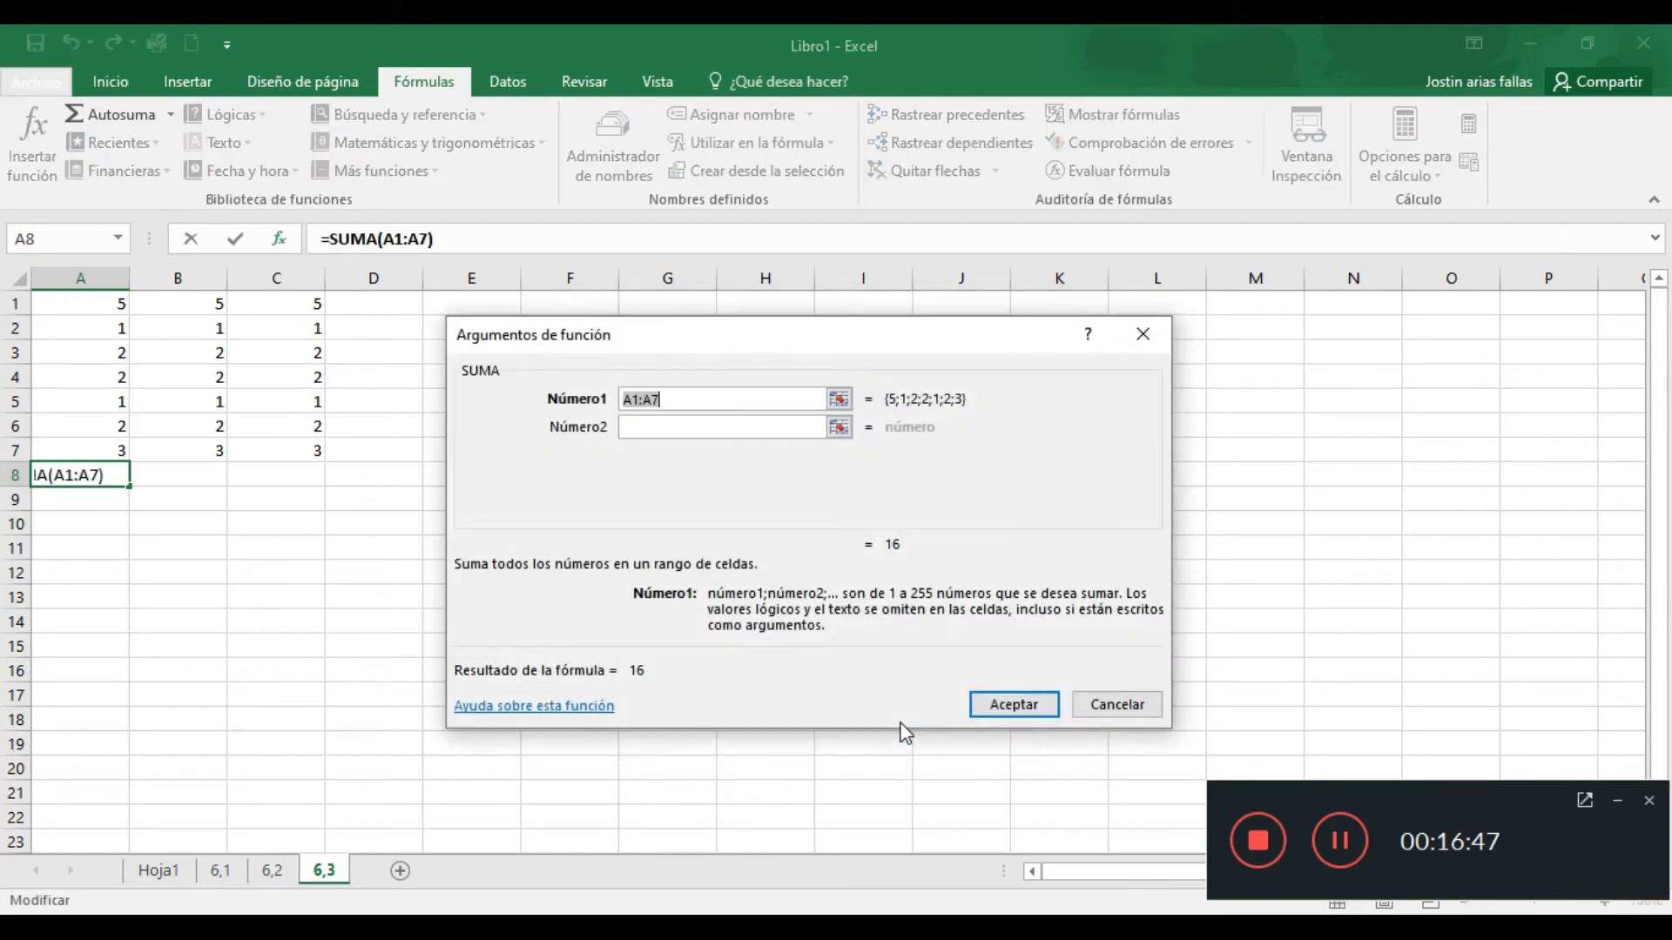
left_click(1119, 704)
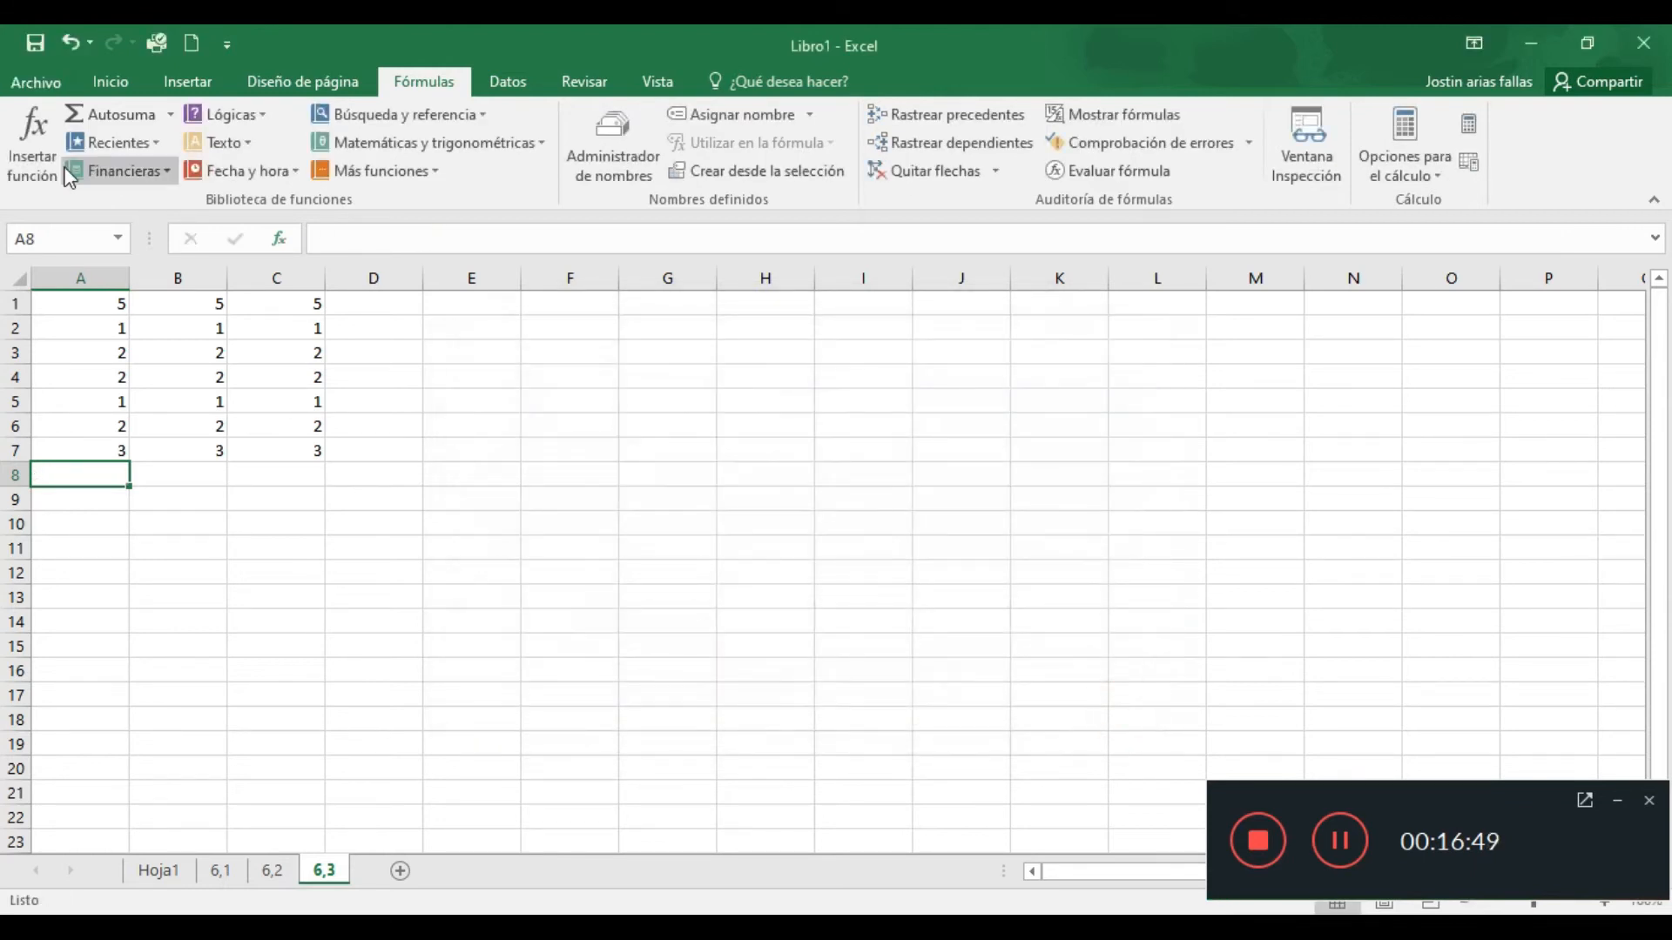
Insert the PROMEDIO function in cell A8 with the range A1:A7 as its first argument
left_click(35, 144)
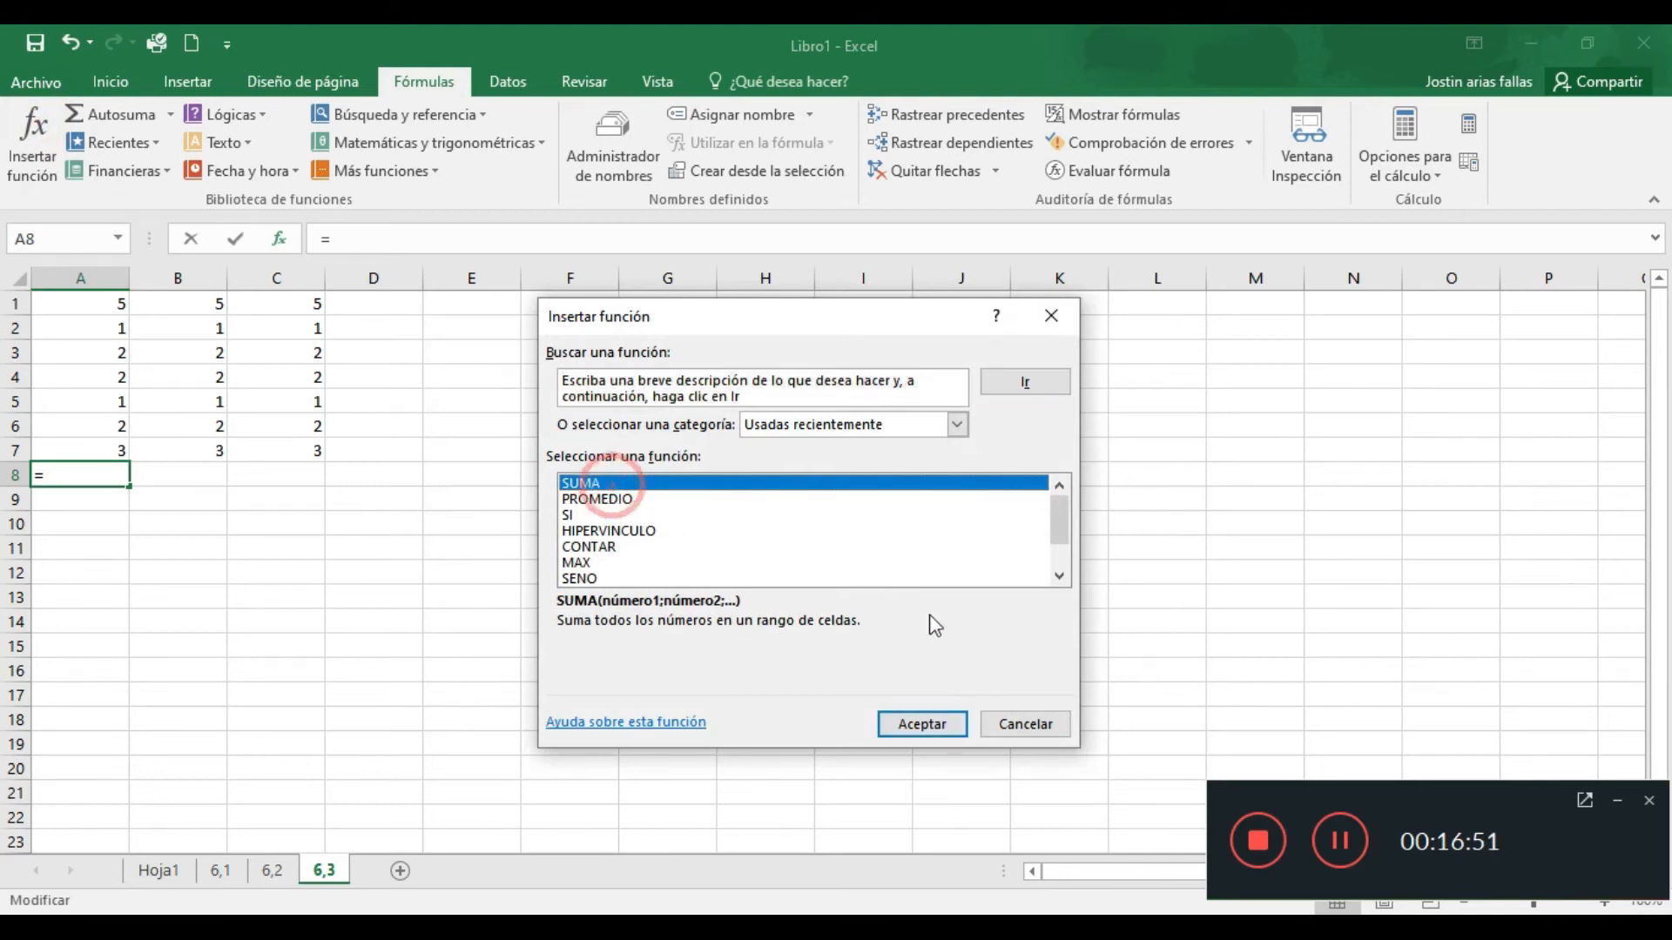
left_click(582, 514)
left_click(588, 499)
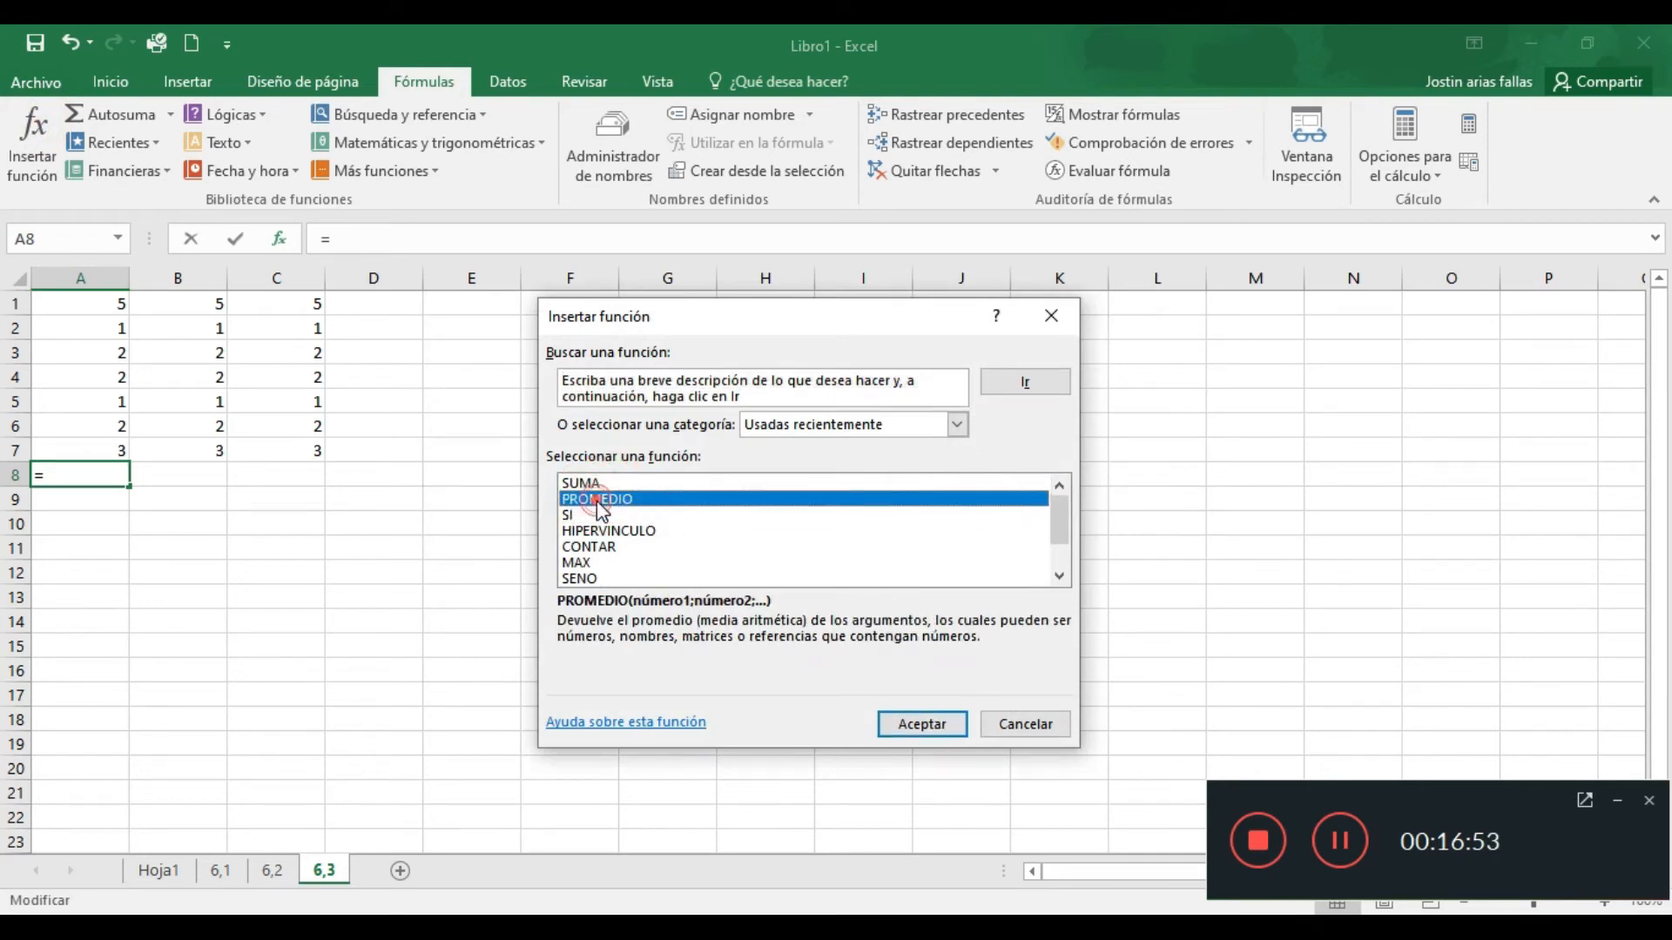
left_click(899, 729)
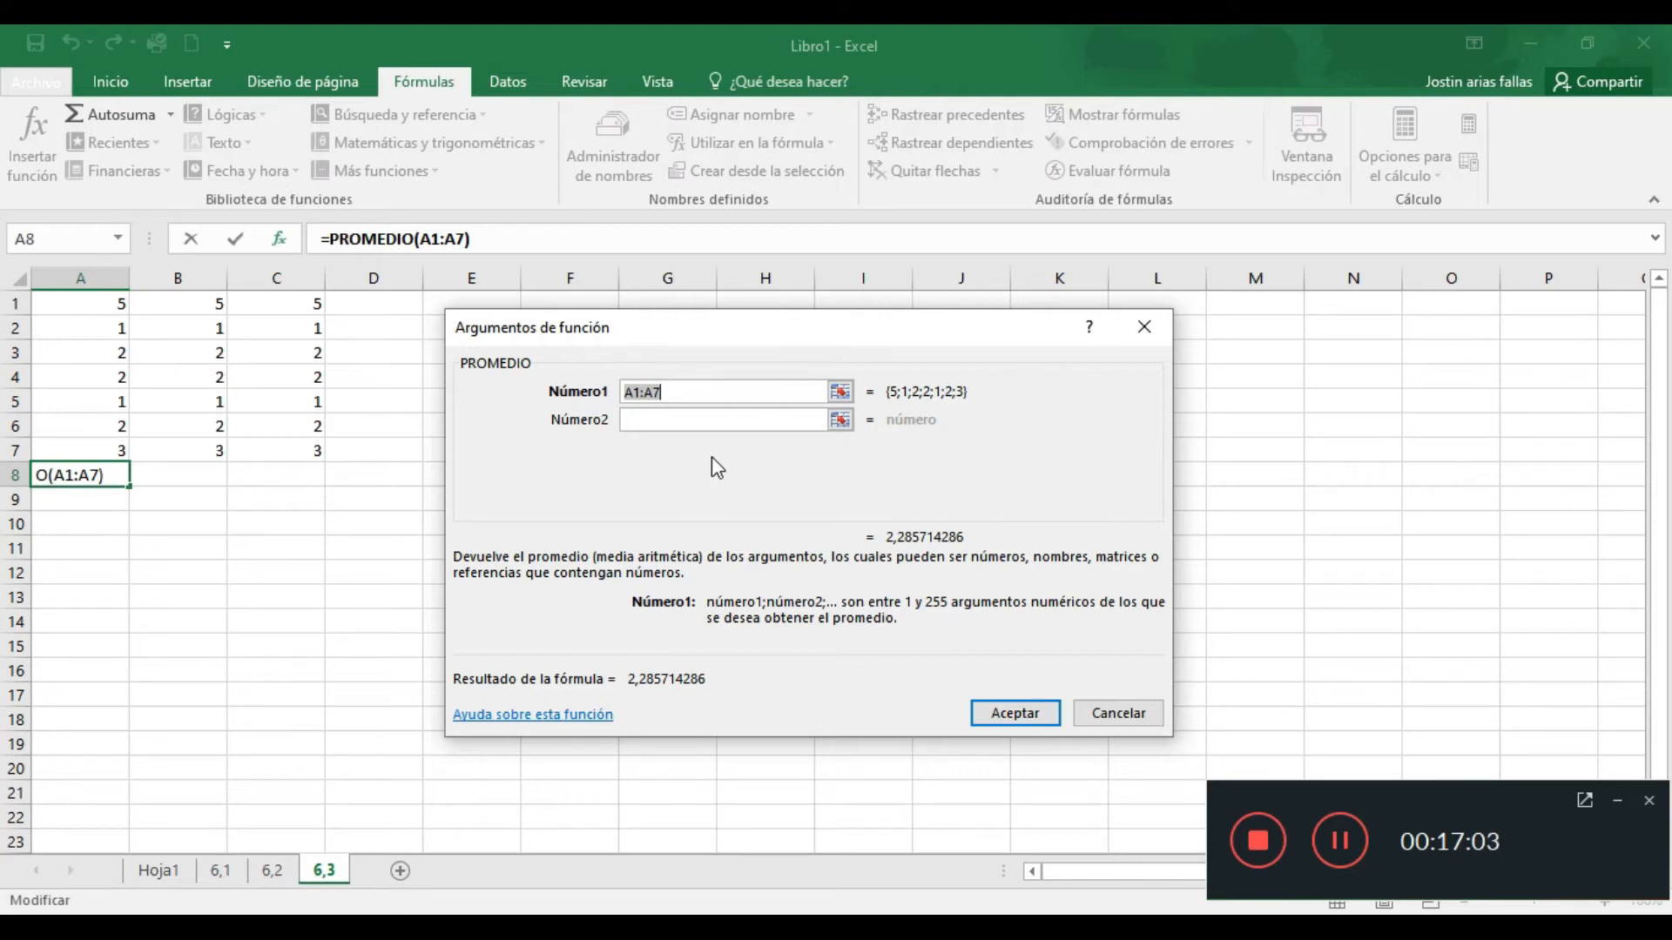
left_click(840, 392)
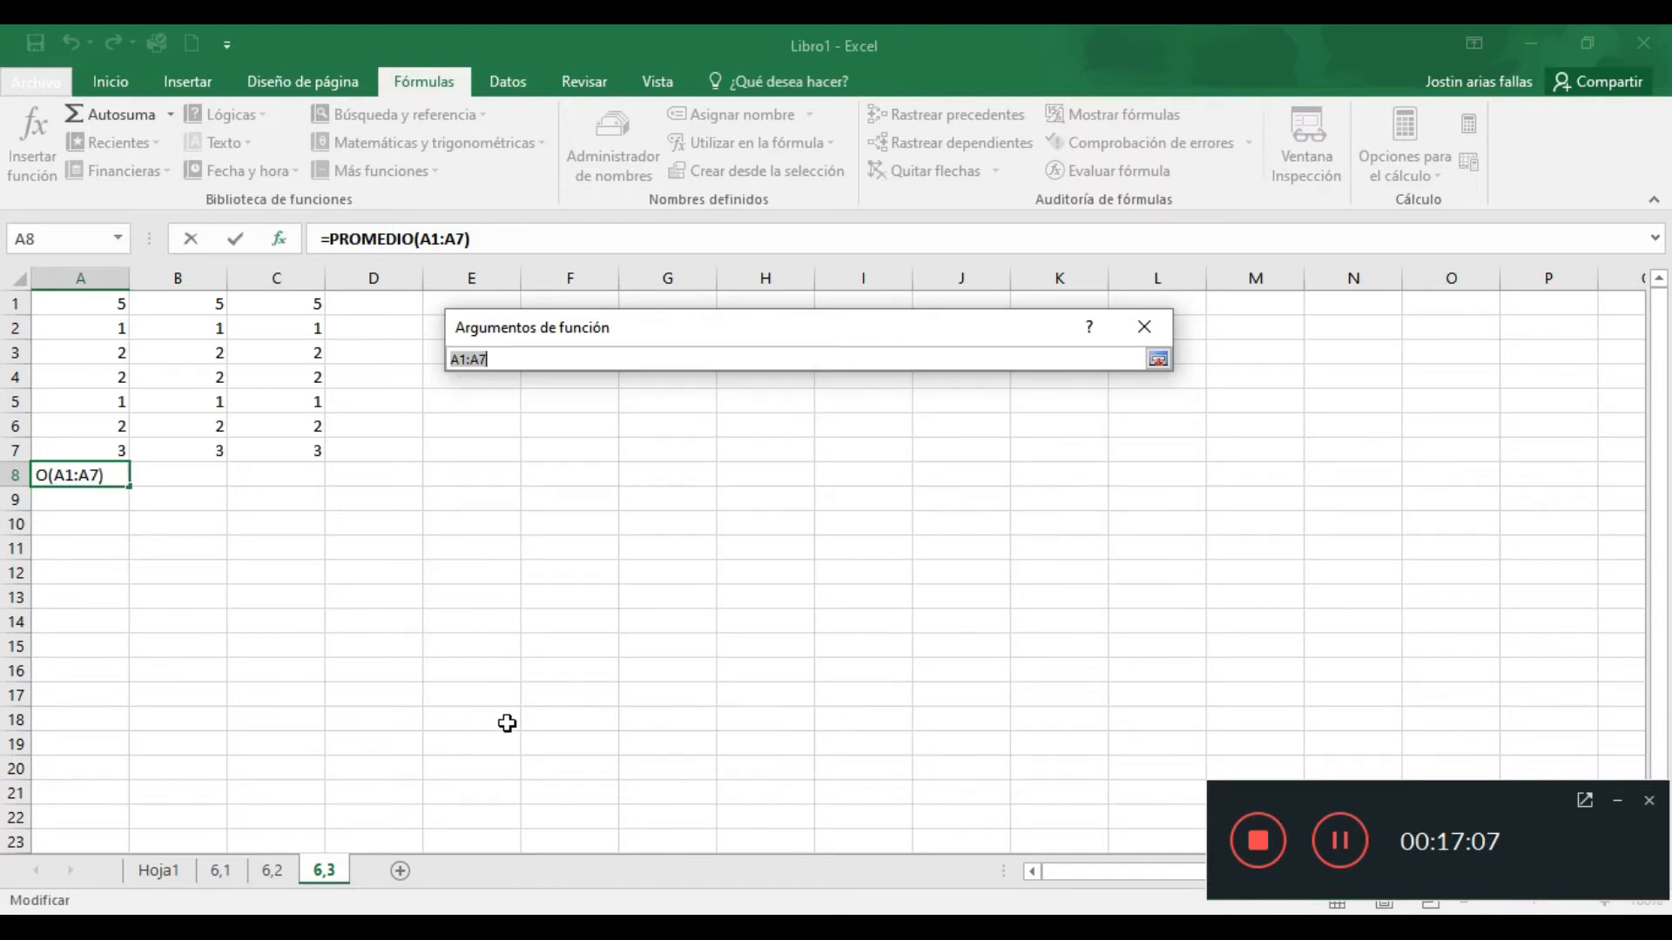
left_click_drag(109, 449, 70, 403)
left_click(177, 346)
left_click(288, 331)
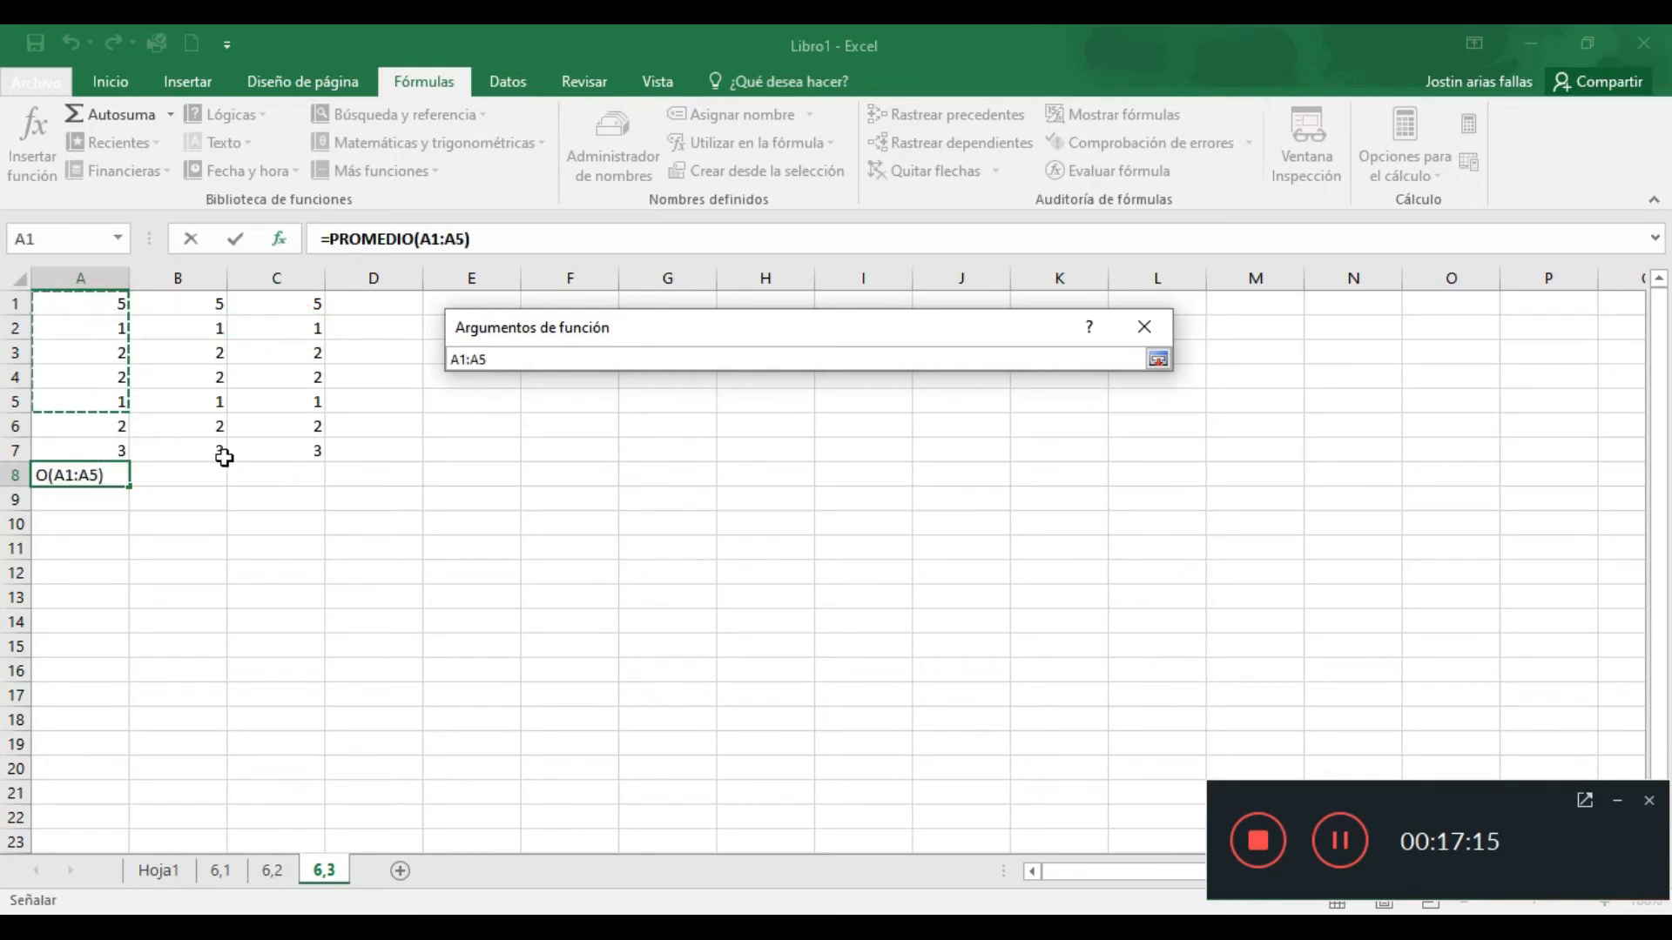
left_click_drag(94, 301, 80, 446)
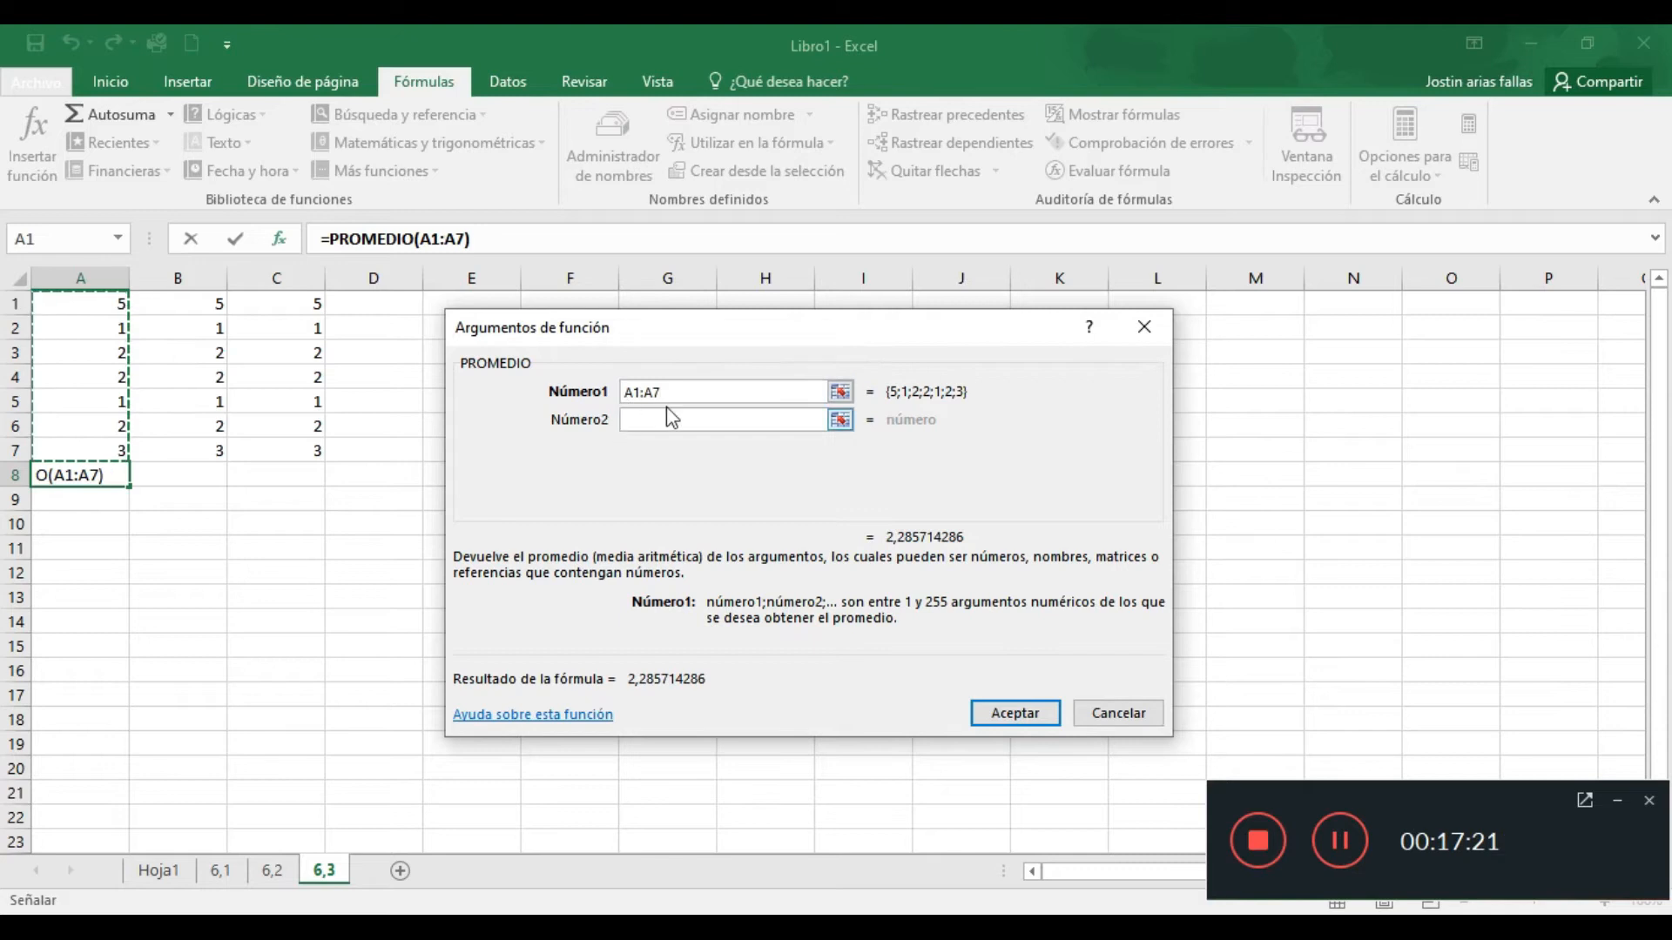
Add B1:B7 and C1:C7 as the second and third arguments of PROMEDIO and complete the formula
left_click(651, 421)
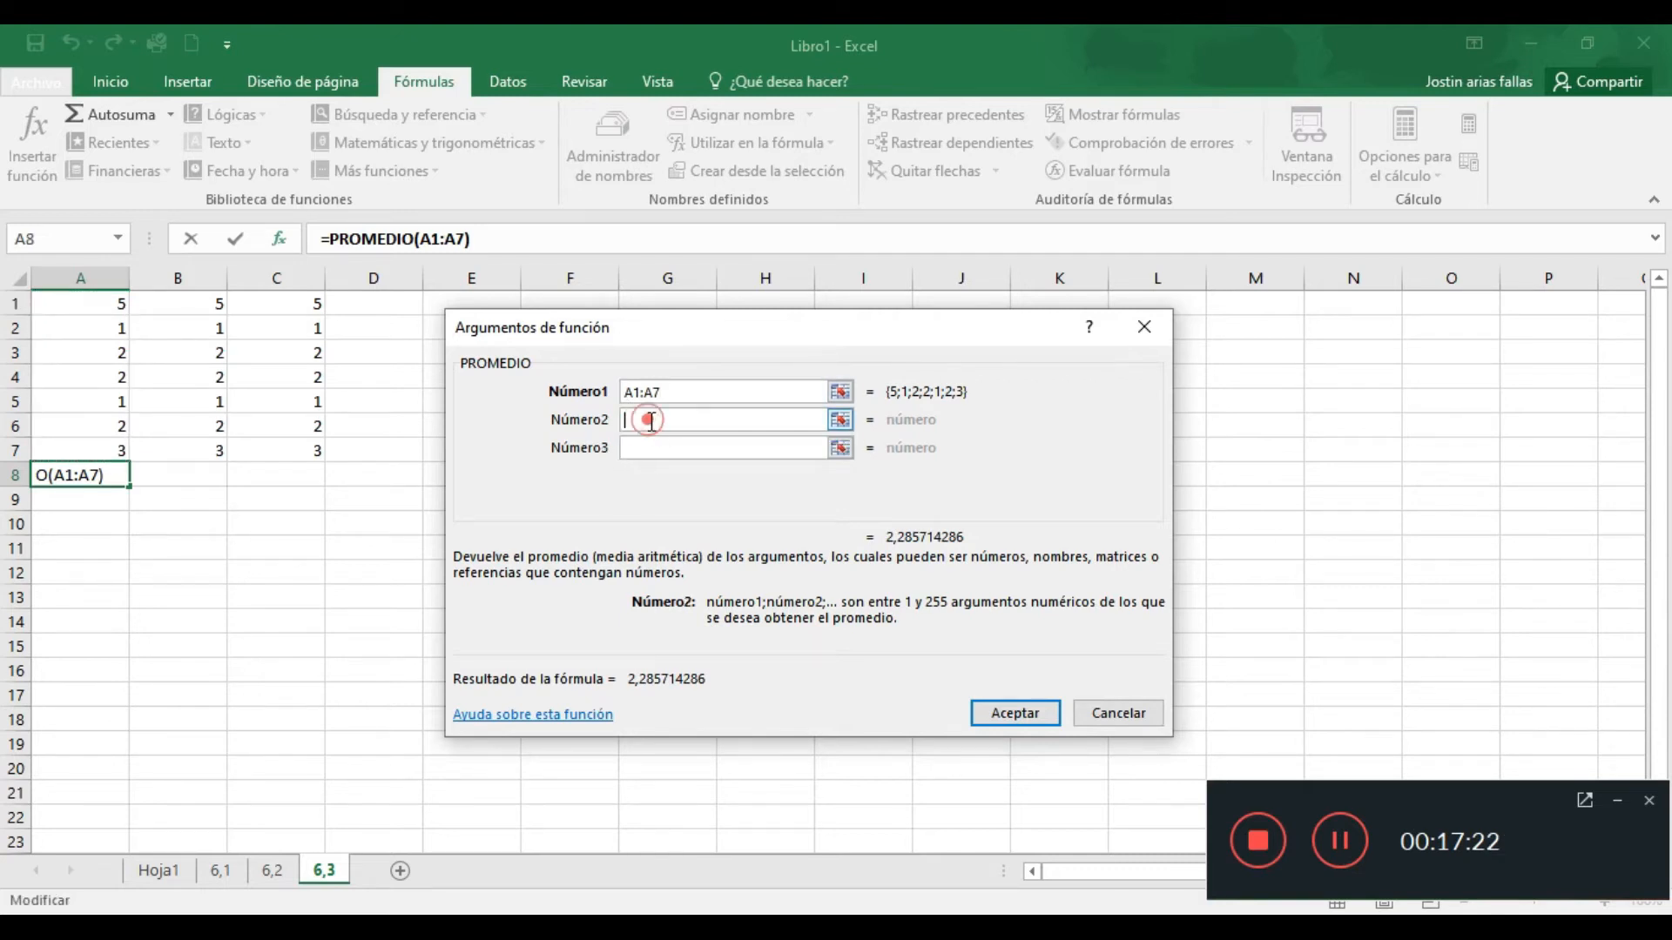
left_click(840, 420)
left_click_drag(199, 306, 209, 442)
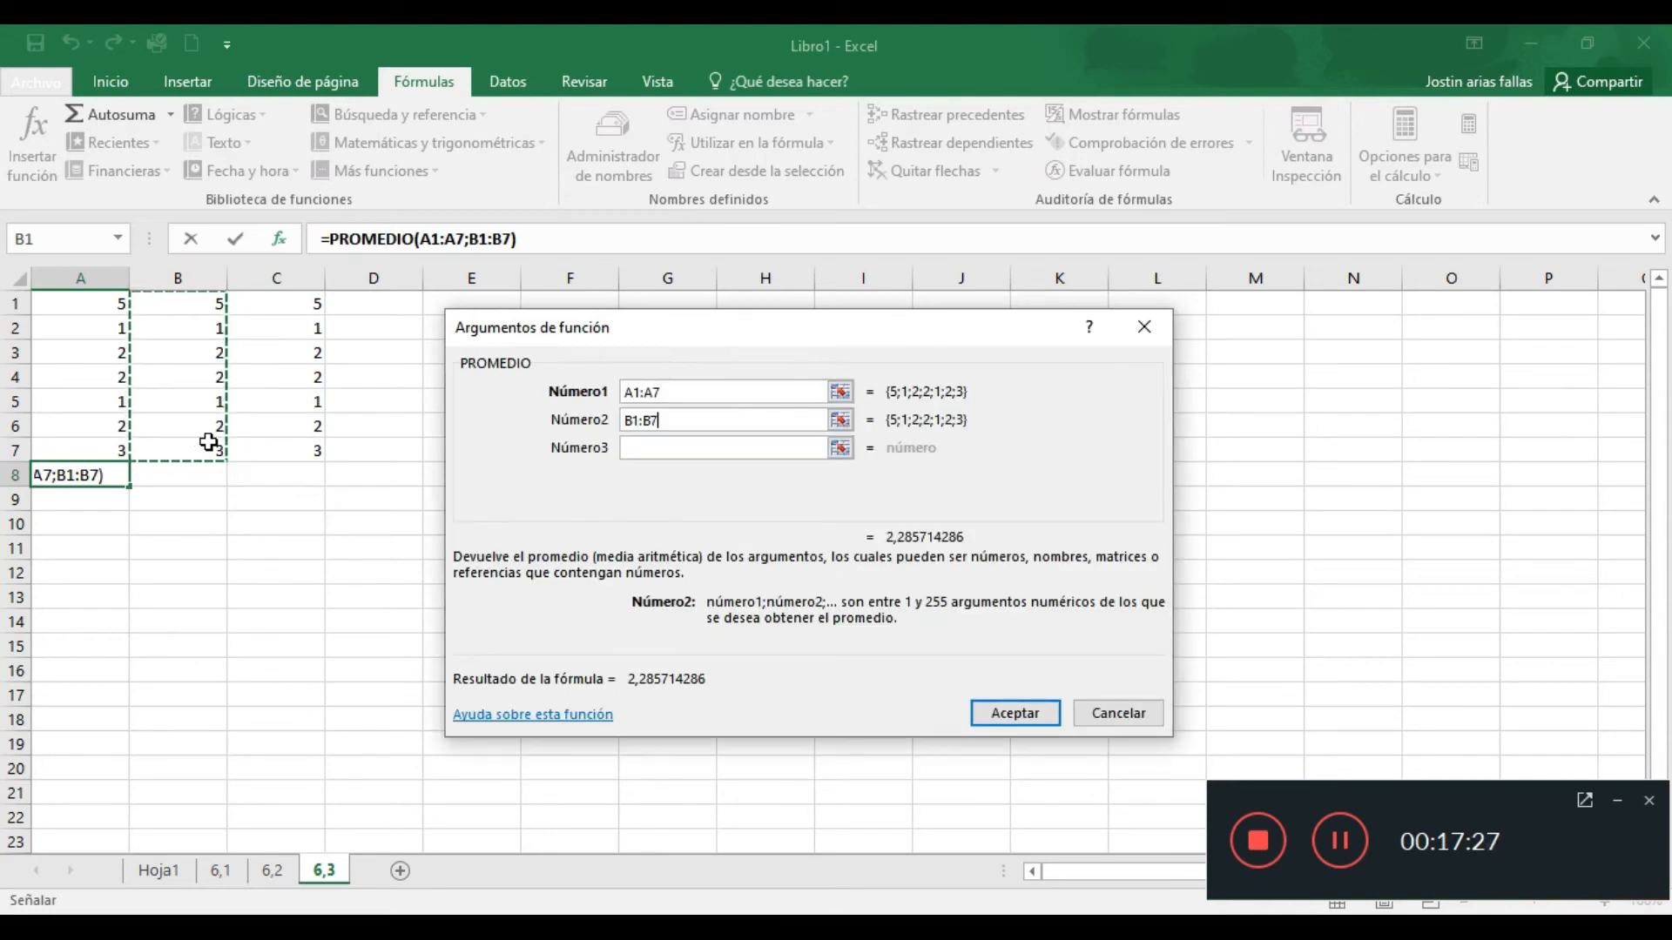
left_click(781, 448)
left_click(629, 475)
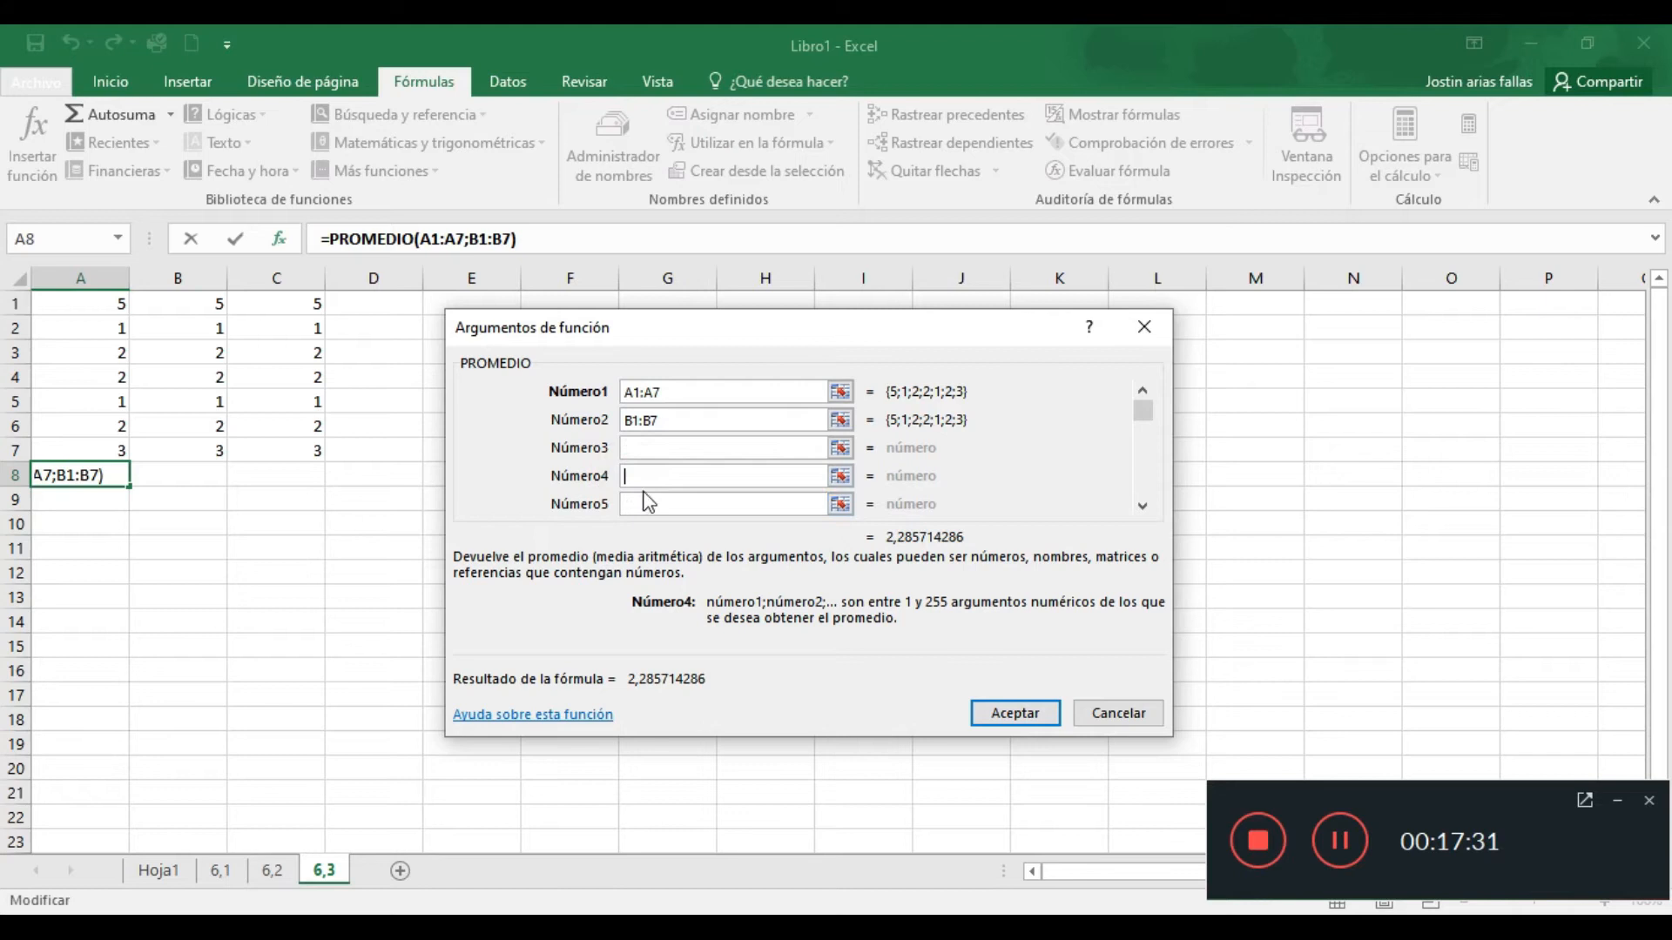
left_click(839, 447)
left_click(283, 305)
left_click_drag(283, 307, 288, 448)
key("Return")
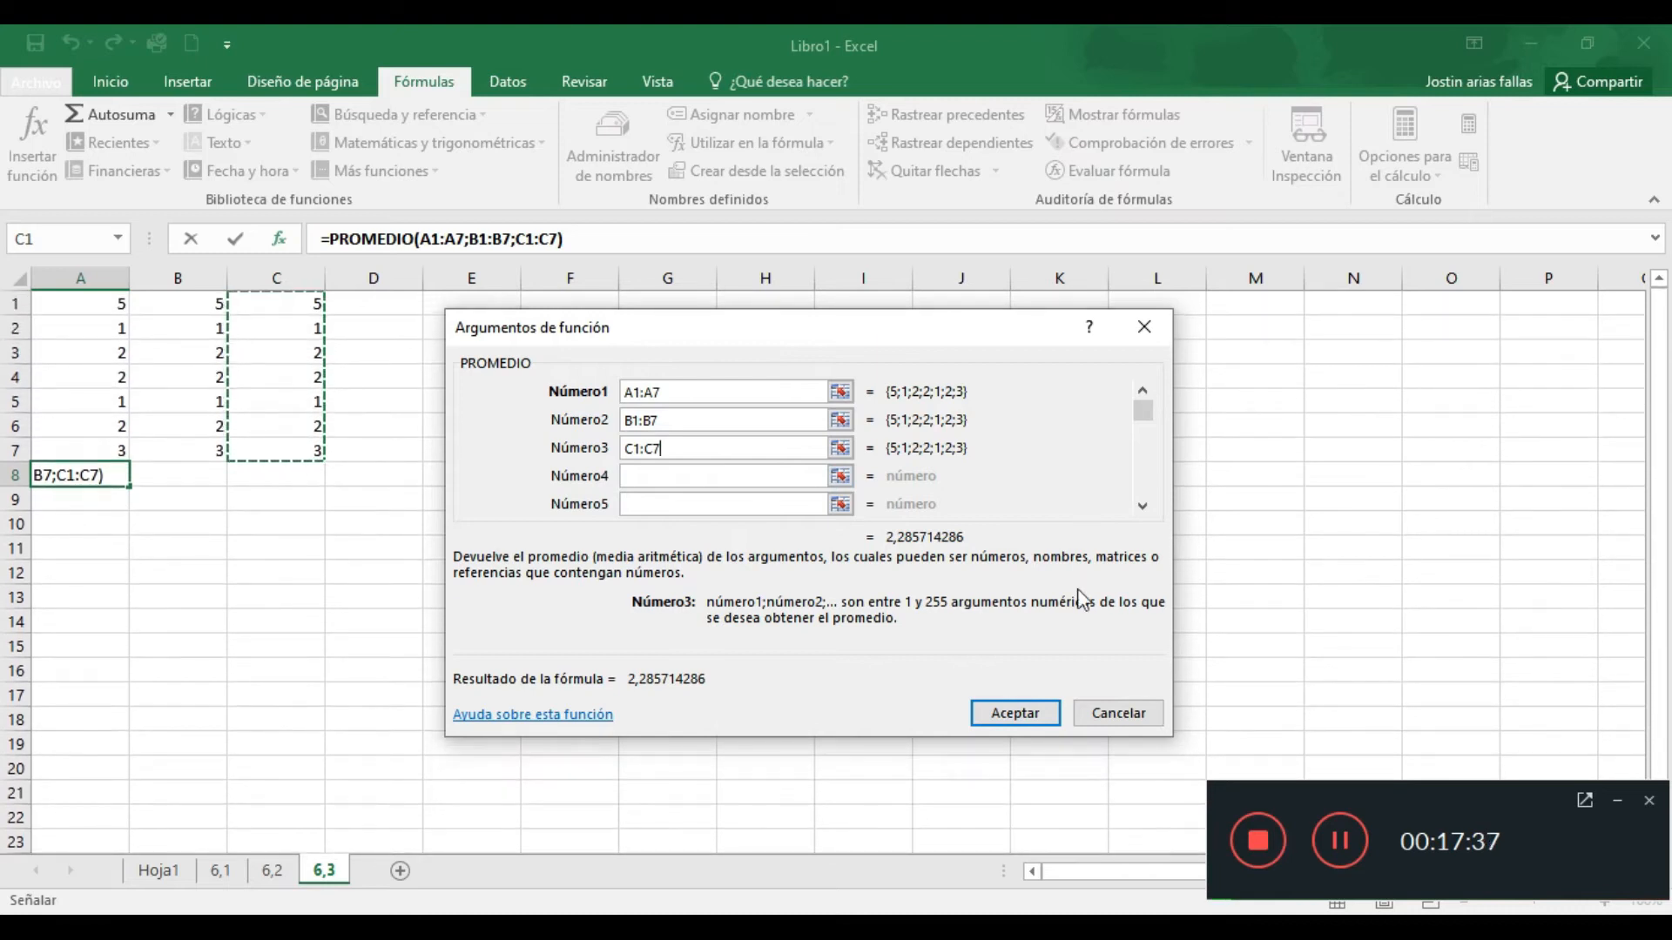
left_click(1019, 712)
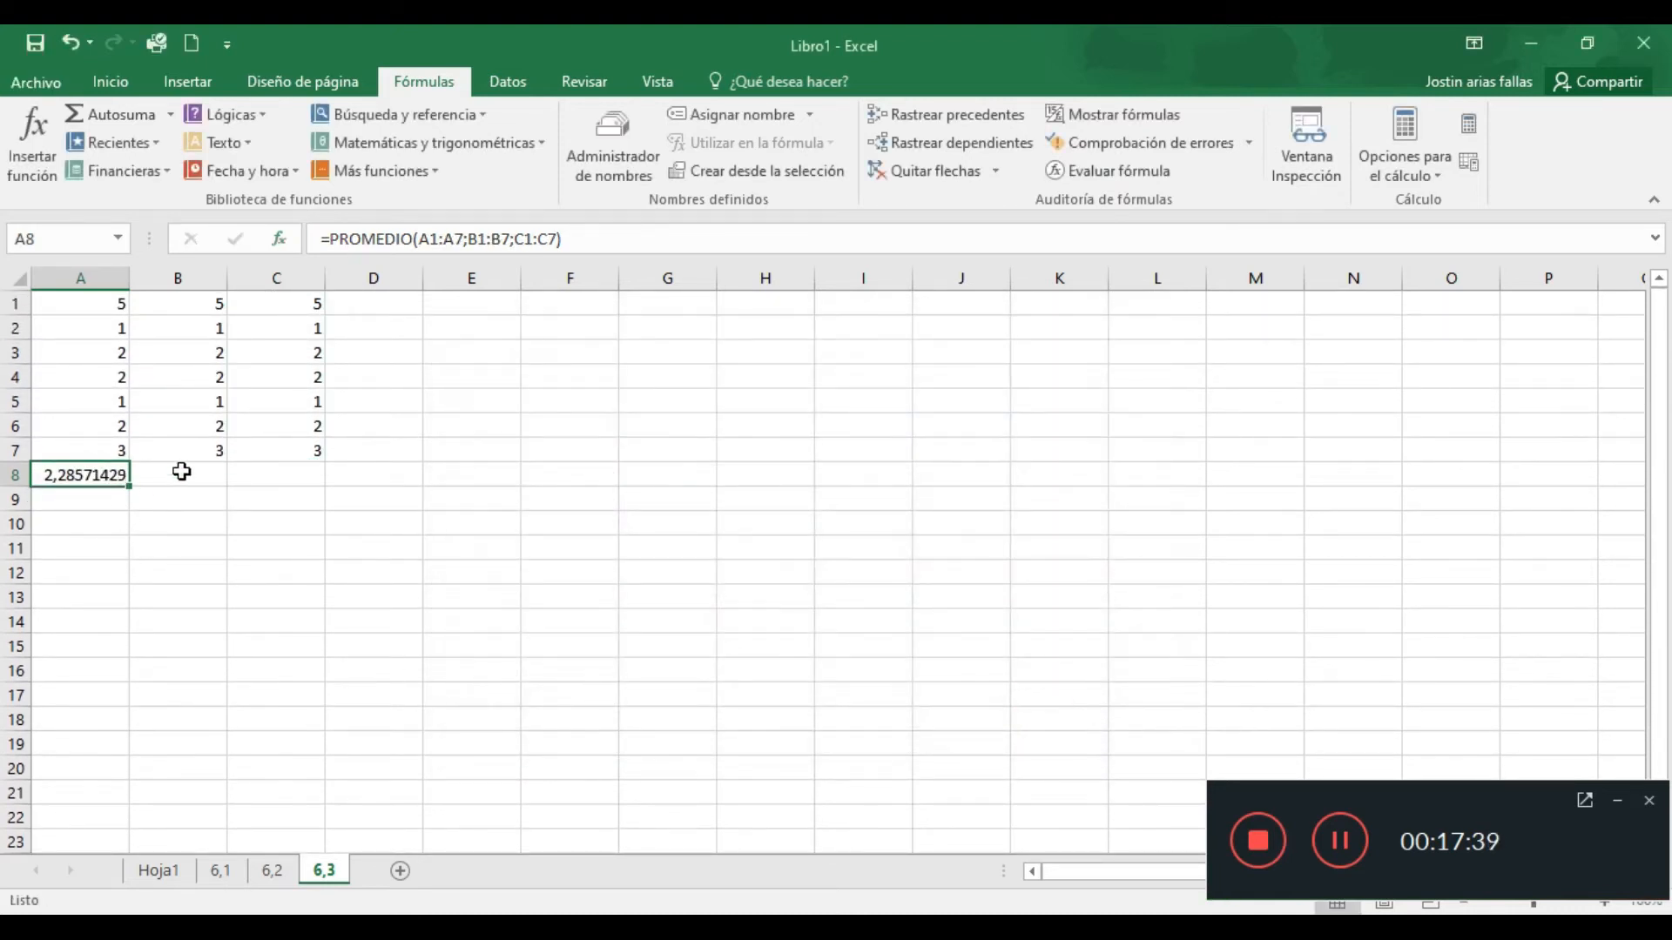
left_click_drag(289, 449, 34, 290)
left_click(80, 475)
left_click_drag(422, 236, 455, 238)
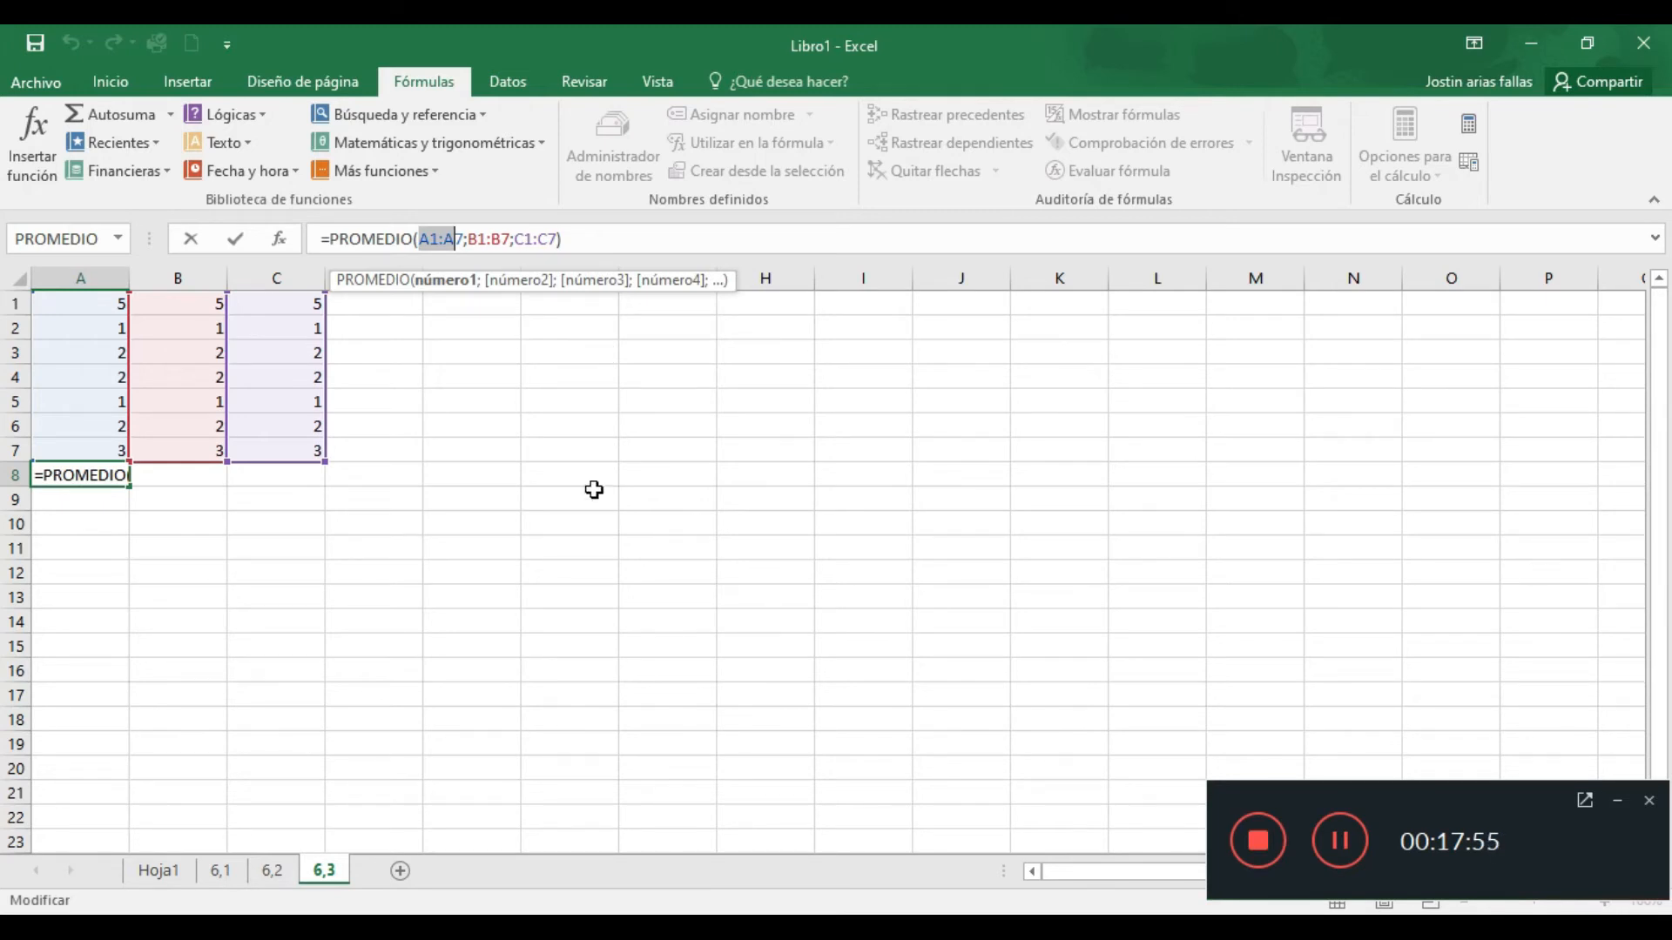
left_click(285, 476)
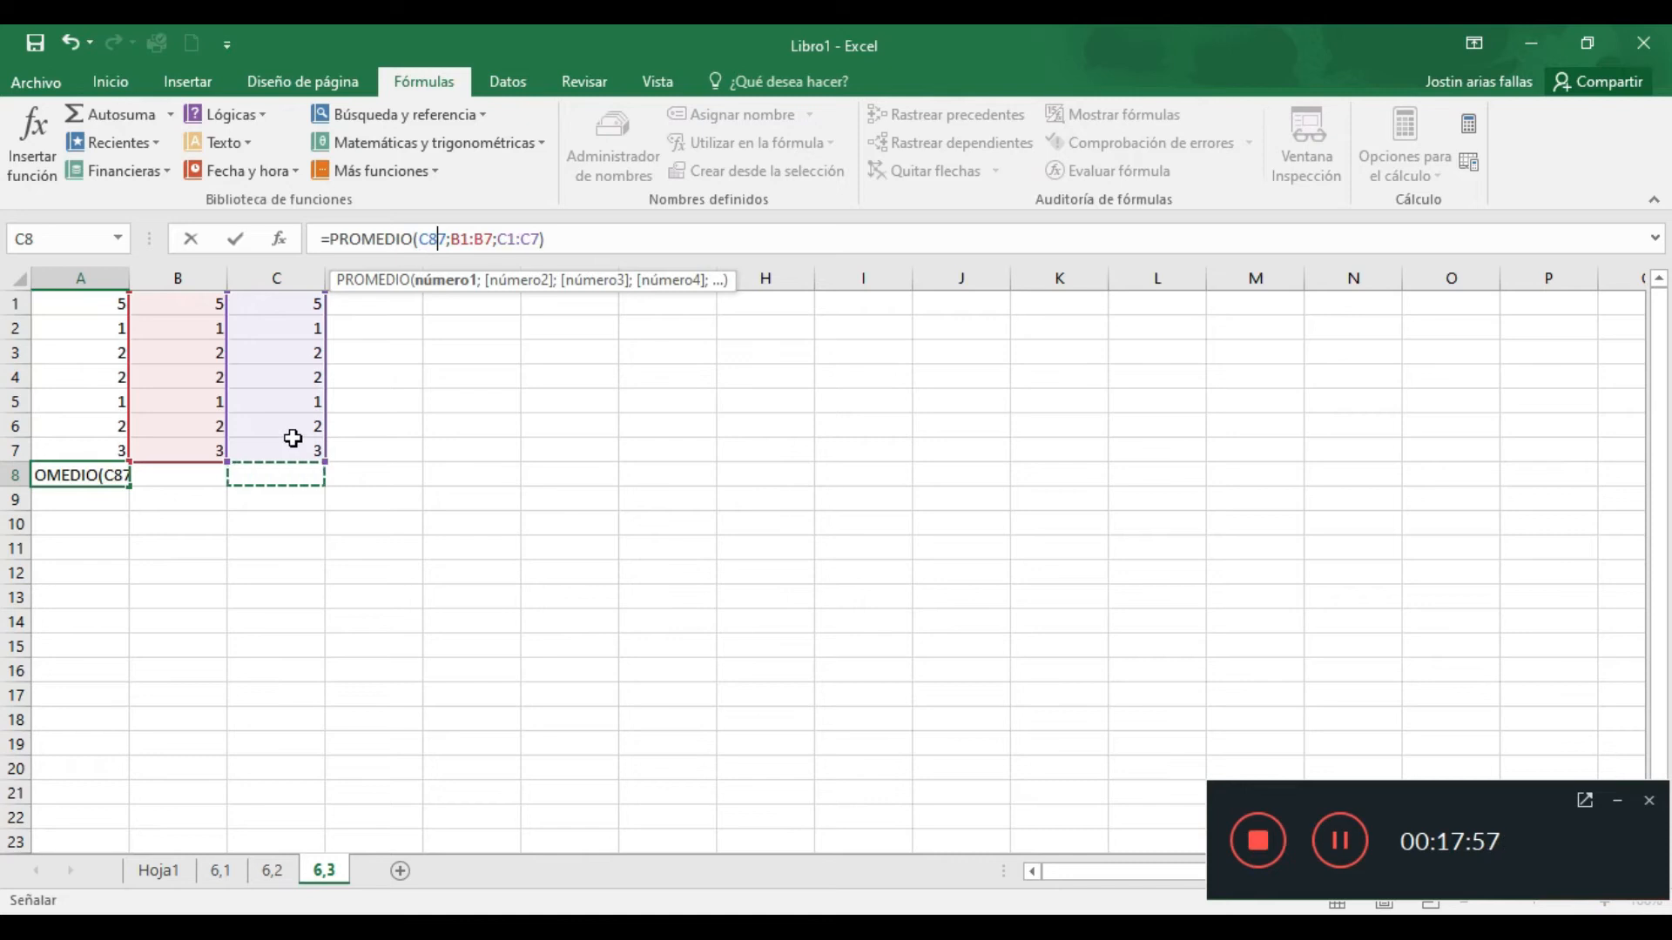
key("ctrl+z")
key("Return")
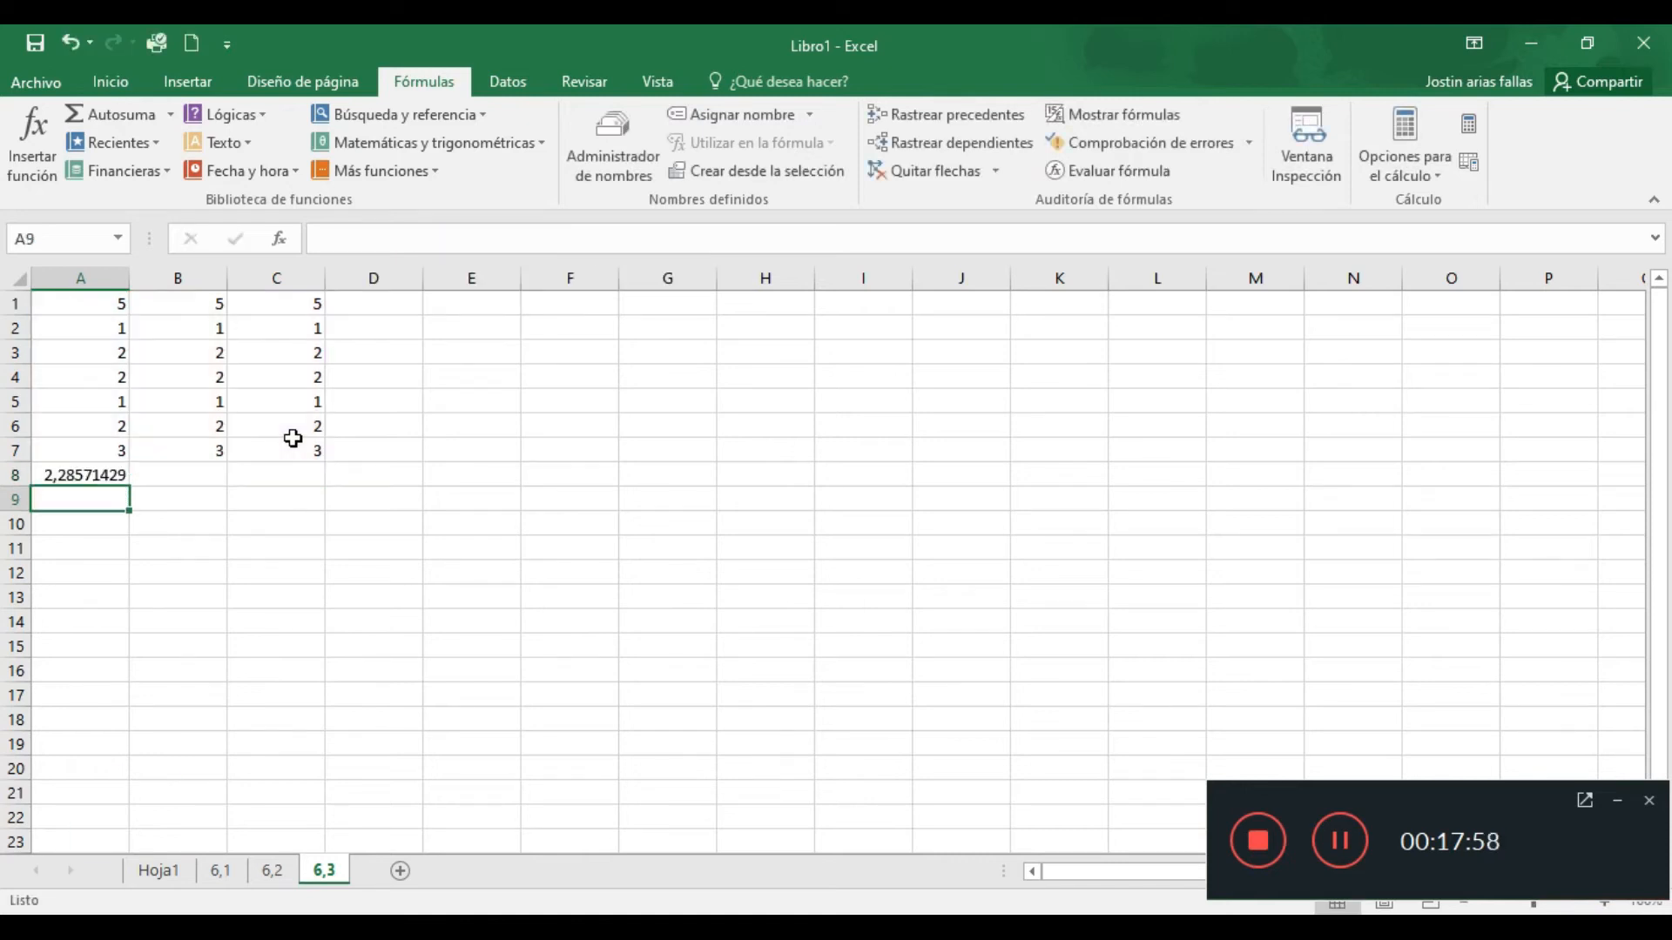
Enter a PROMEDIO formula in cell C8 that averages the whole range A1:C7
left_click(261, 470)
type("=promedio(")
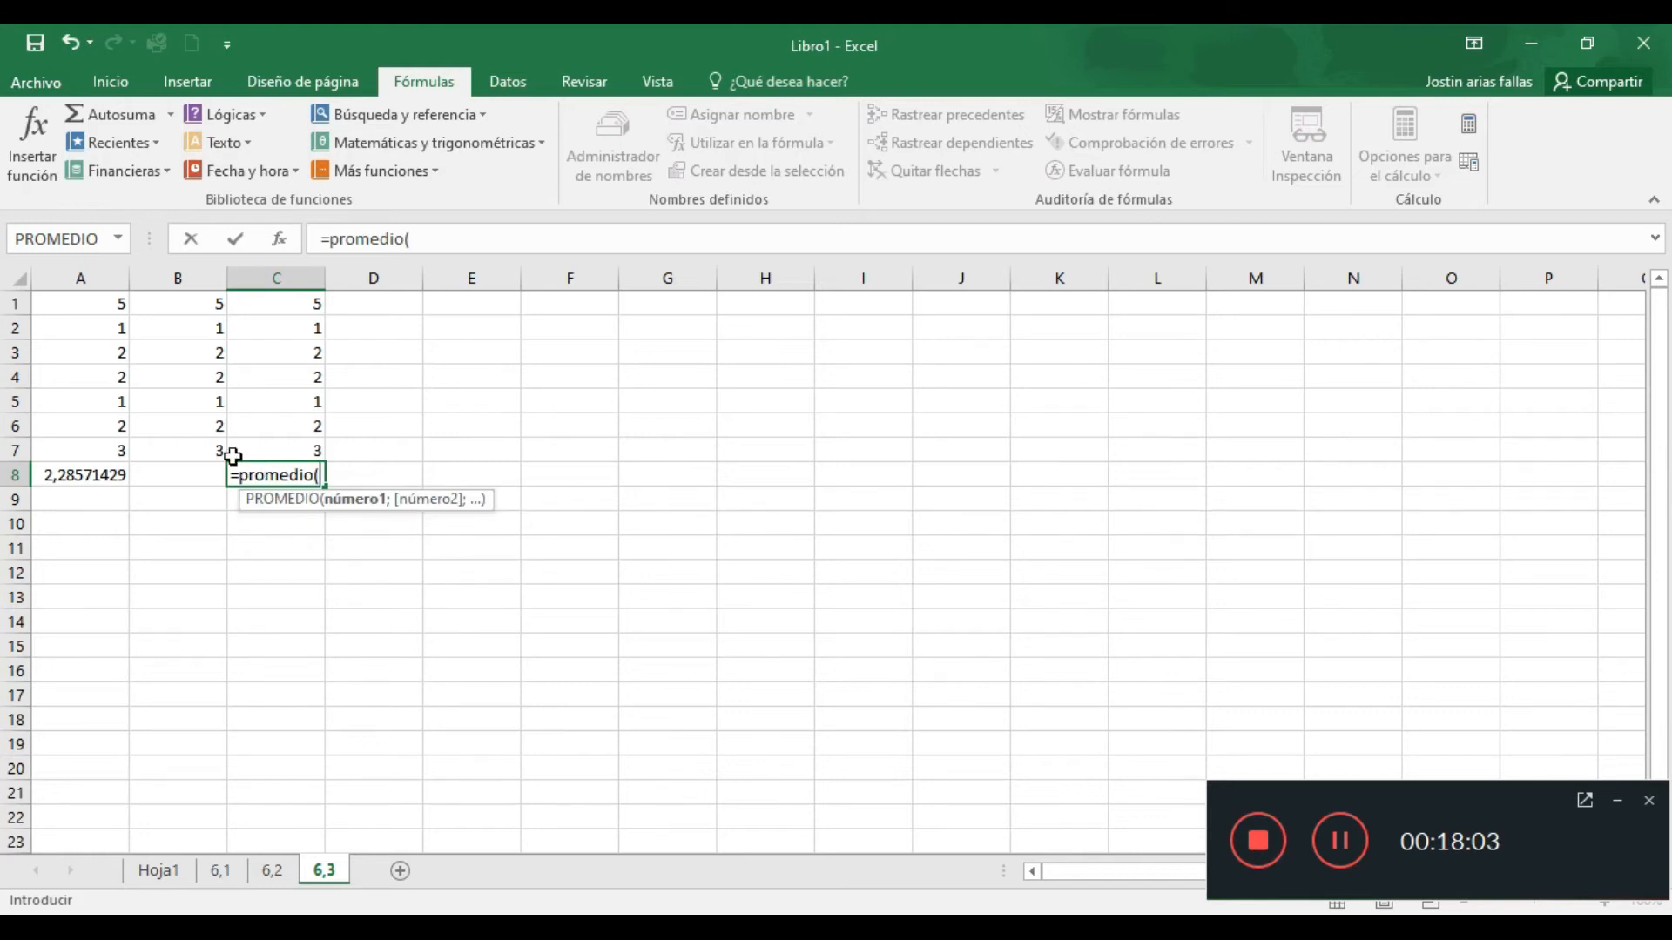
left_click_drag(261, 450, 84, 312)
type(")")
key("Return")
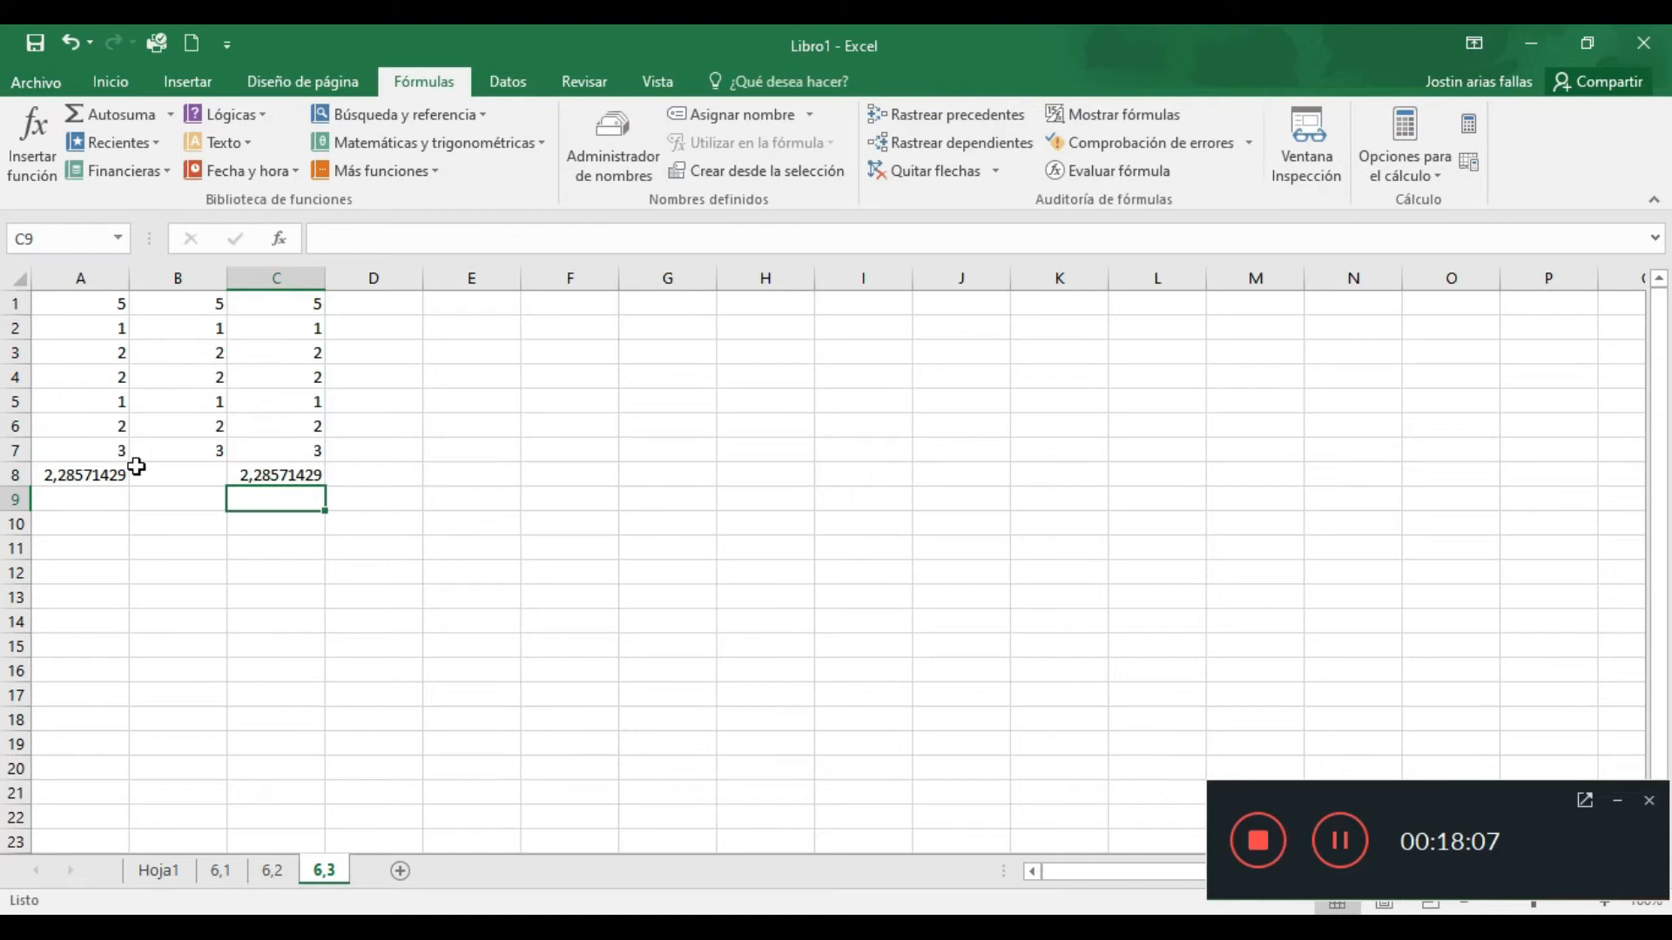
Compare the PROMEDIO formulas in cells A8 and C8
left_click(279, 475)
left_click(103, 472)
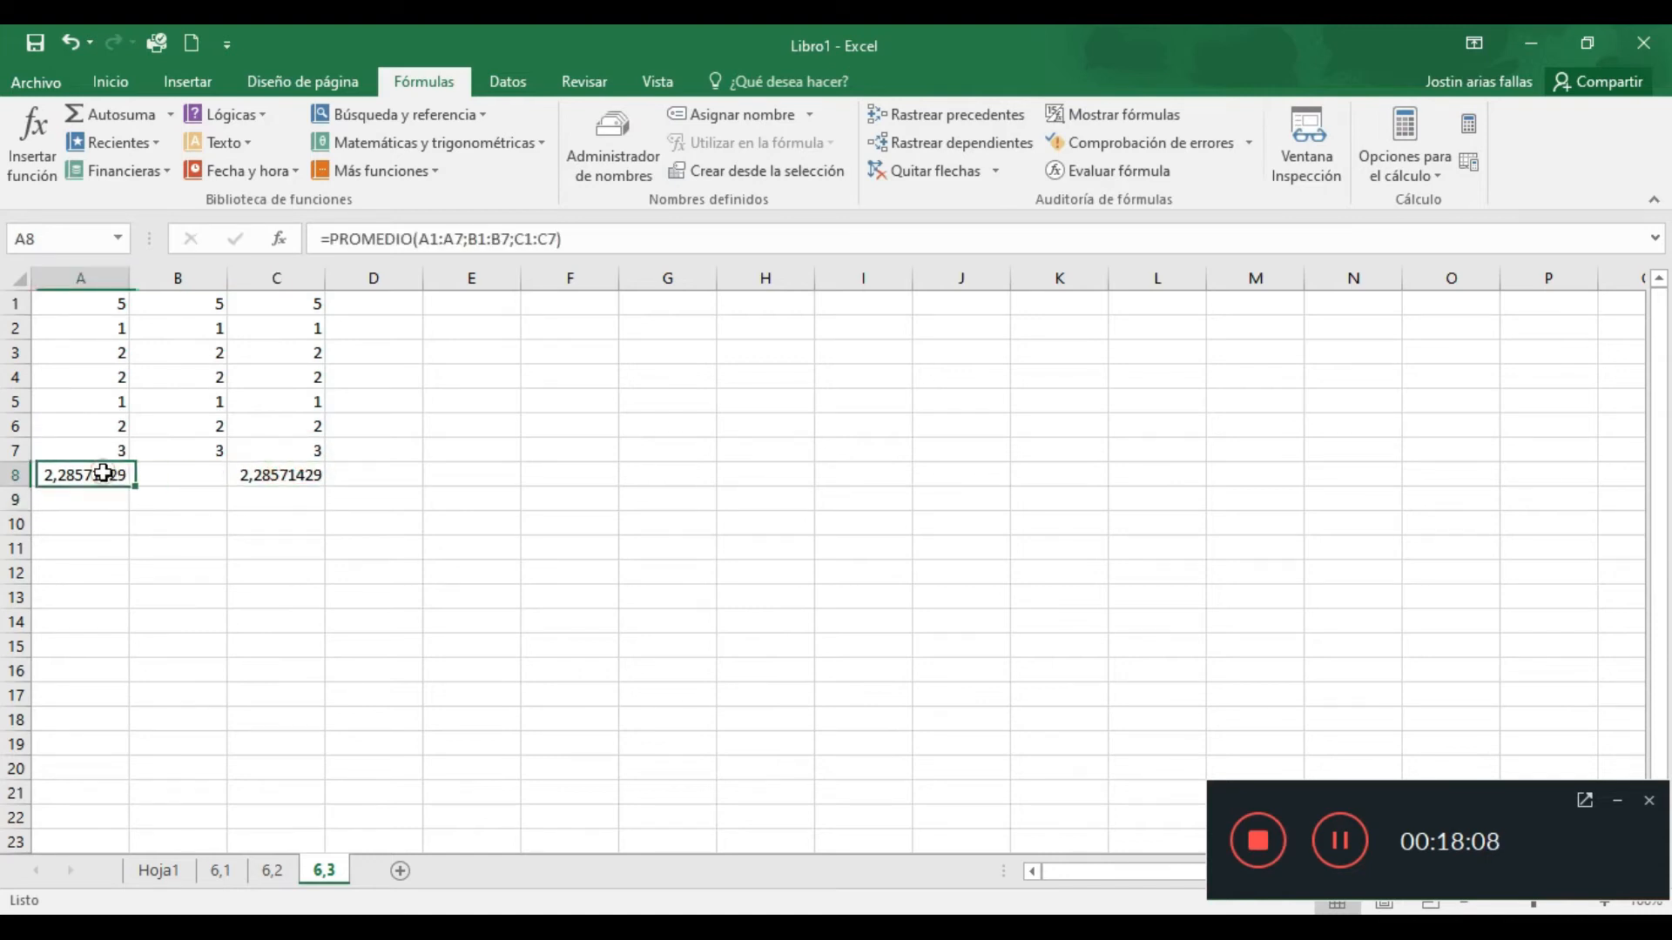
left_click(261, 475)
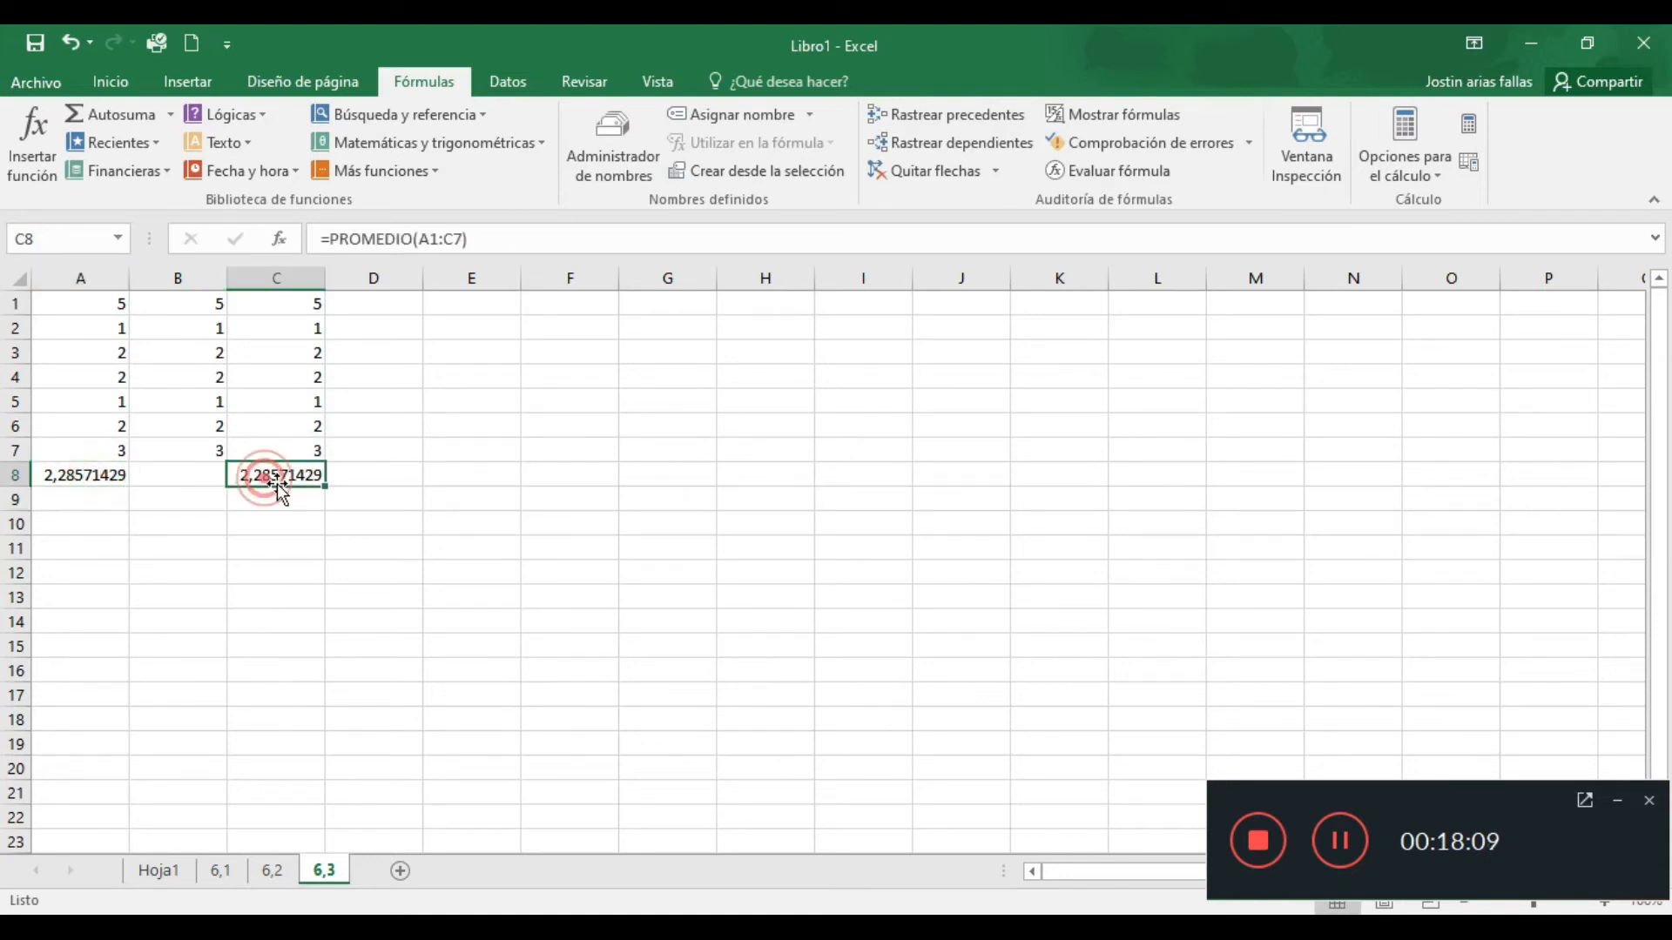
left_click(394, 541)
left_click(384, 470)
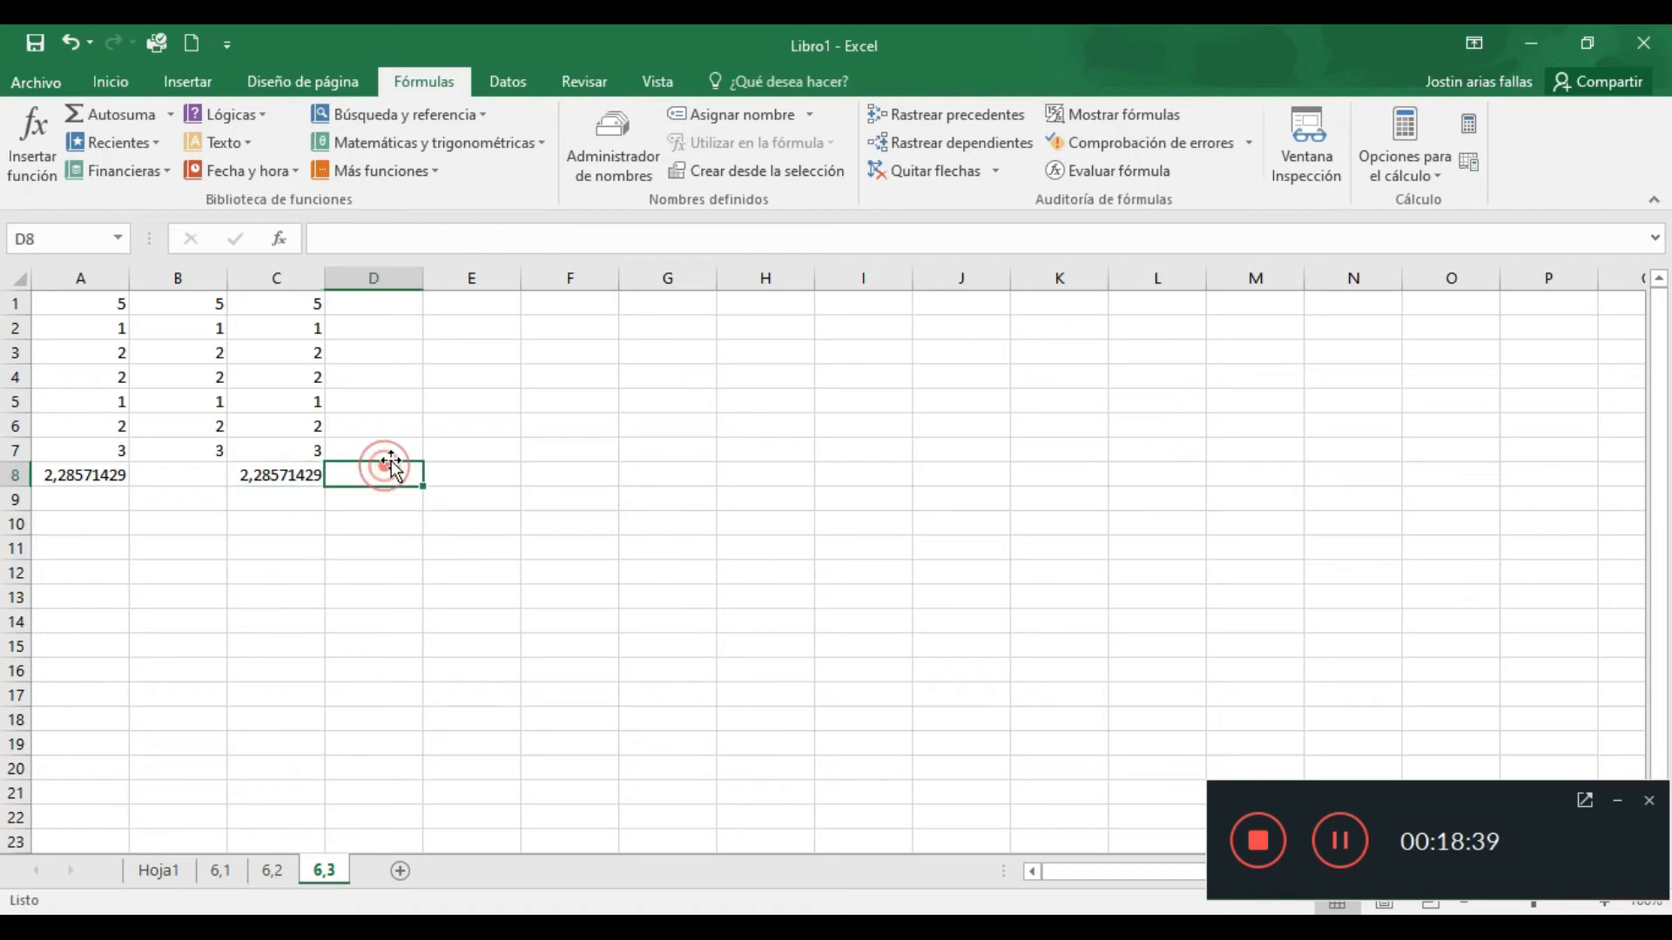
left_click(400, 447)
left_click(504, 435)
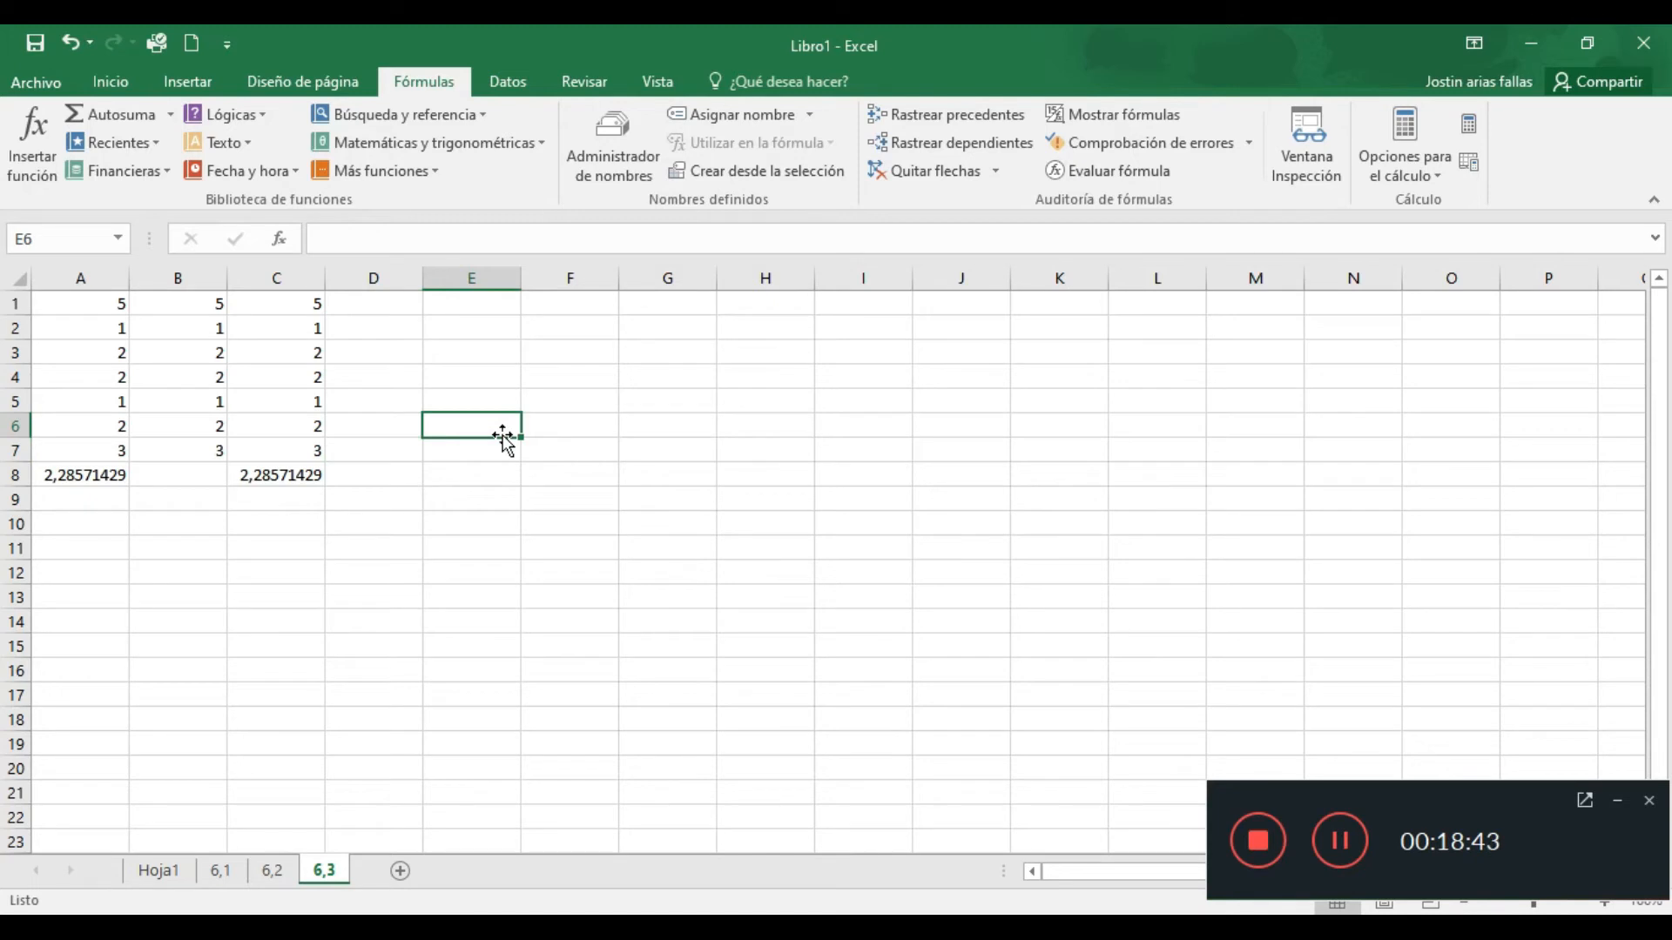
left_click(1341, 841)
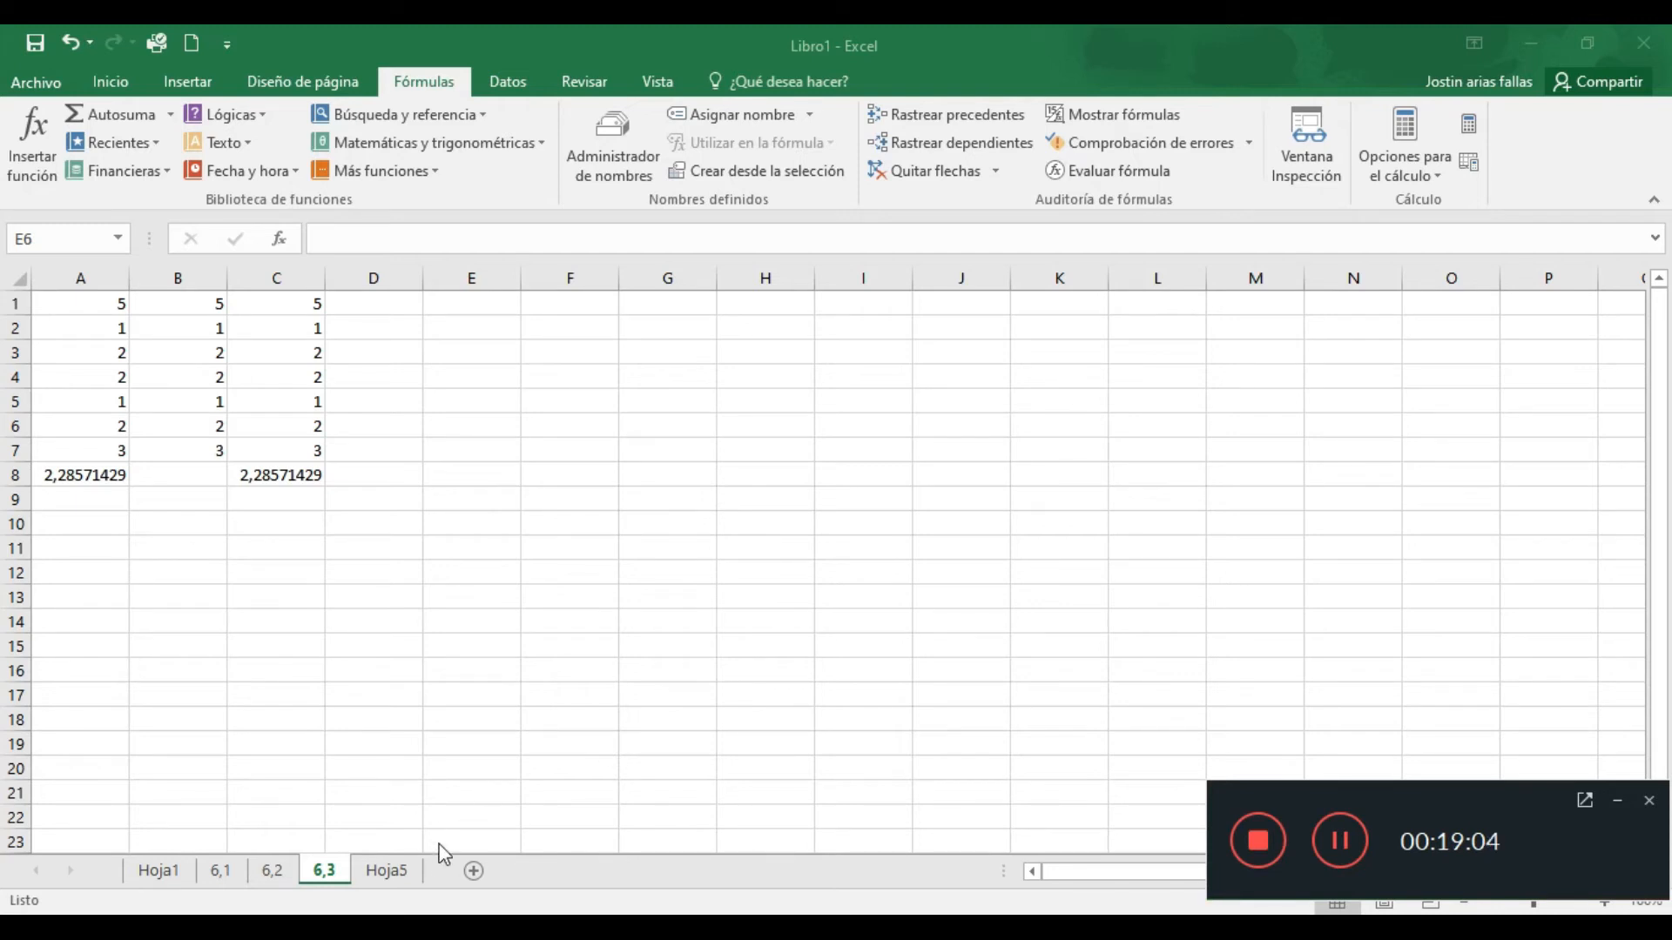
Rename the sheet Hoja5 as 6,4
left_click(405, 872)
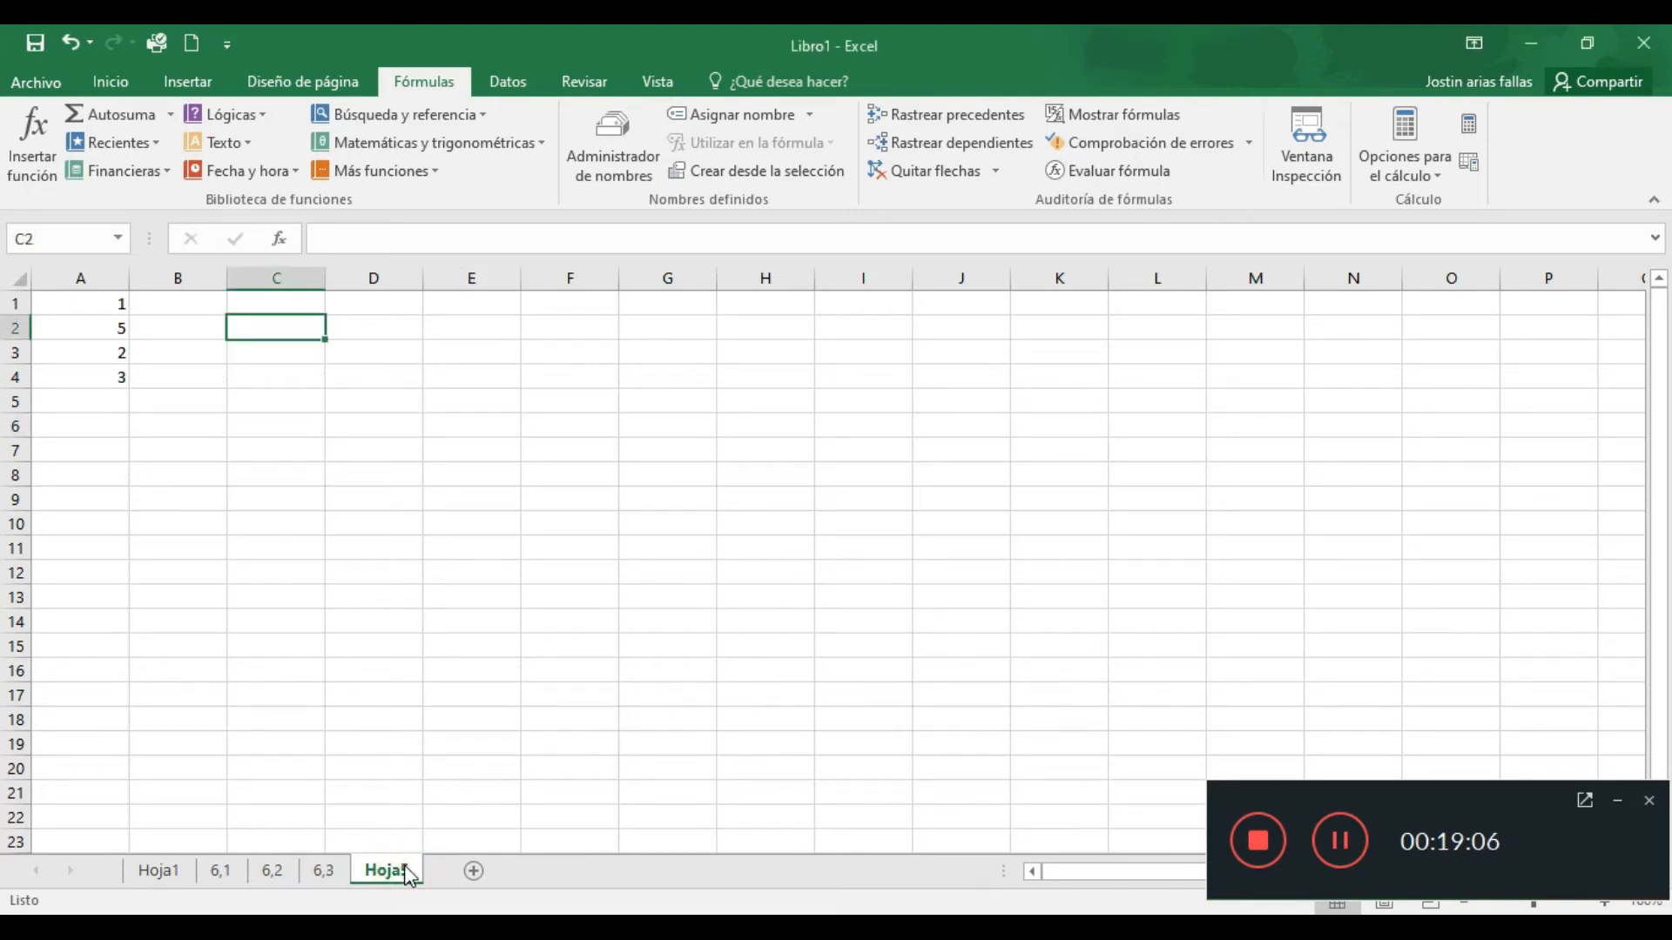
double_click(396, 869)
type("6,4")
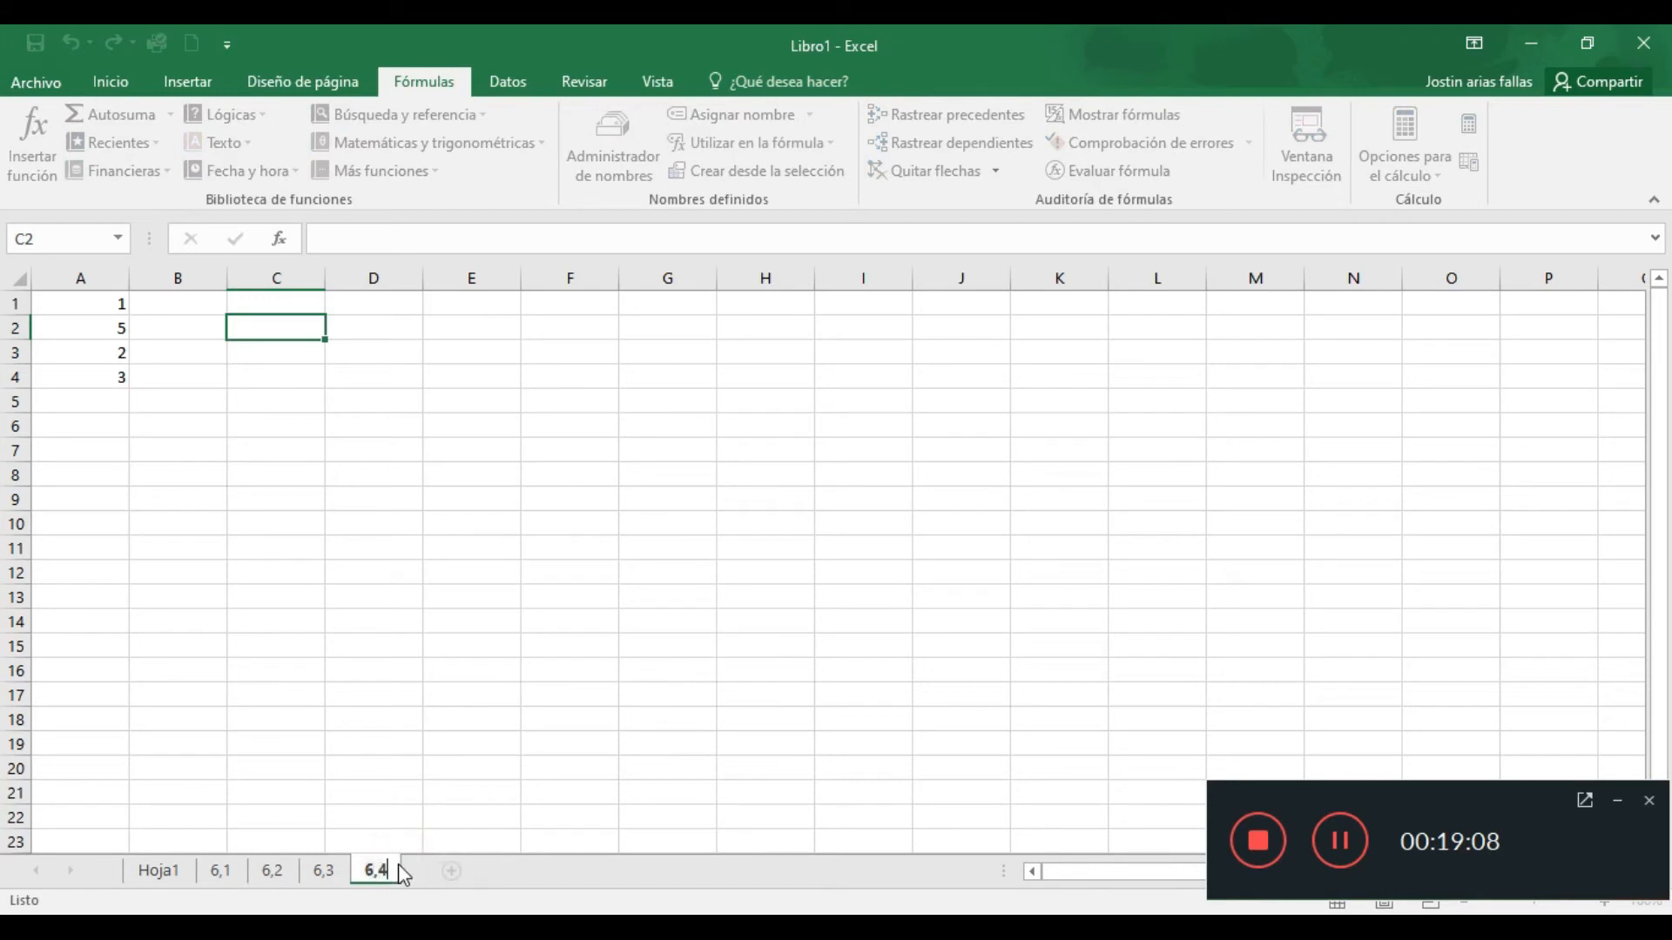
left_click(233, 568)
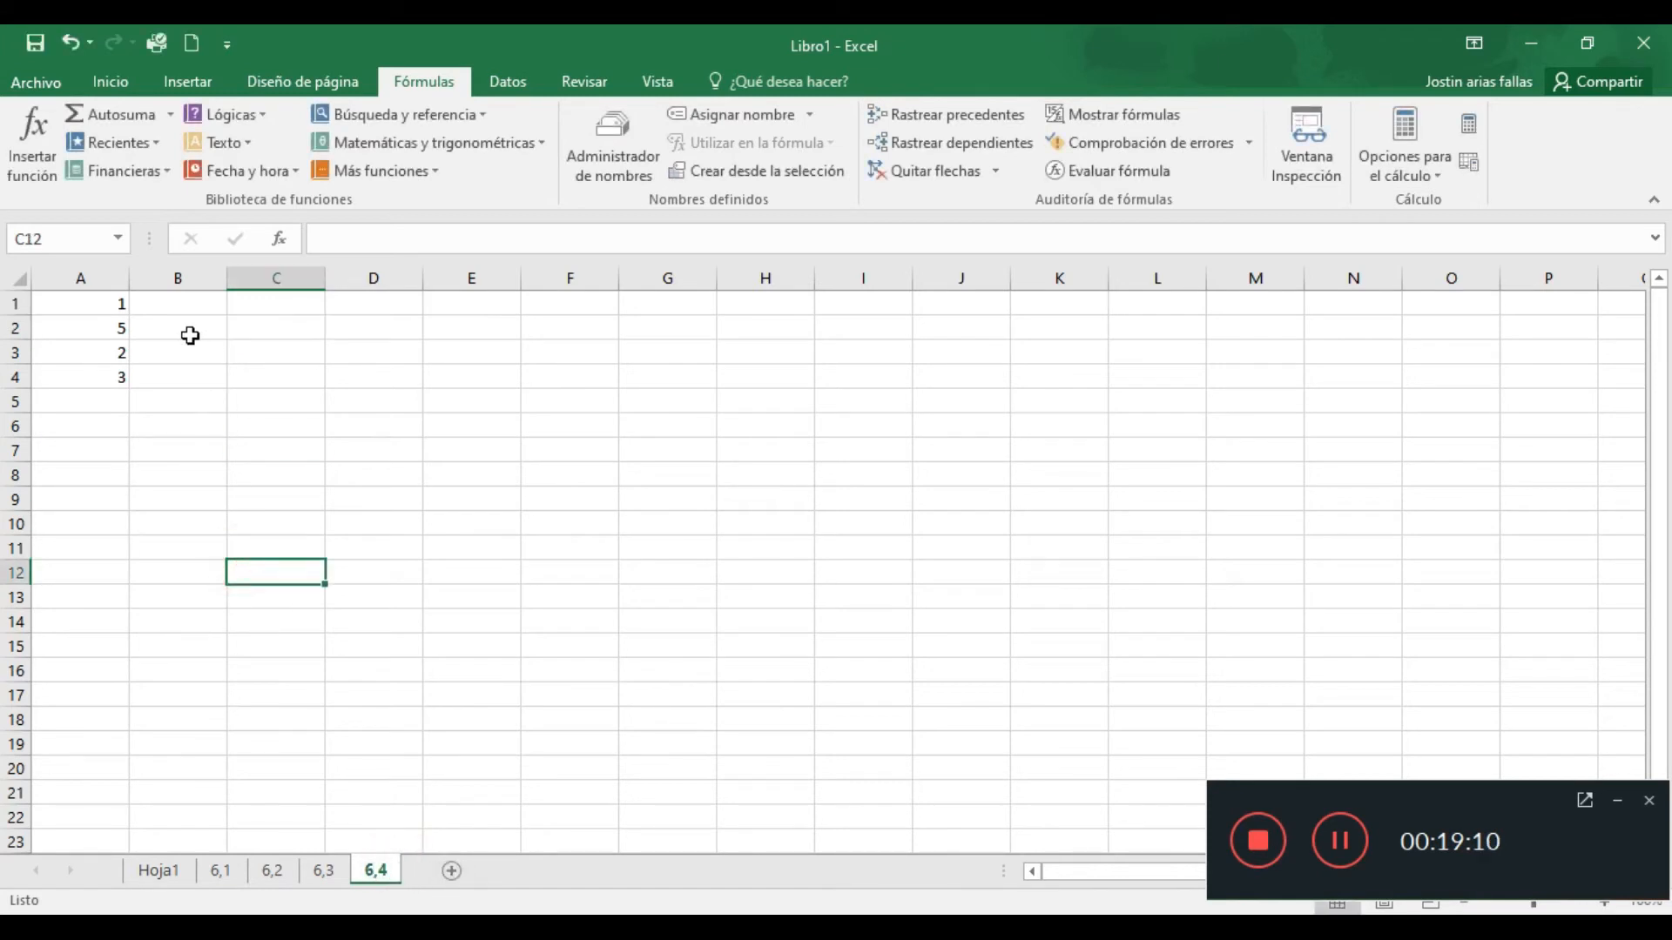
Begin a SUMA formula in cell C3 with the nested addition (A1+A3) as its first argument
left_click(113, 302)
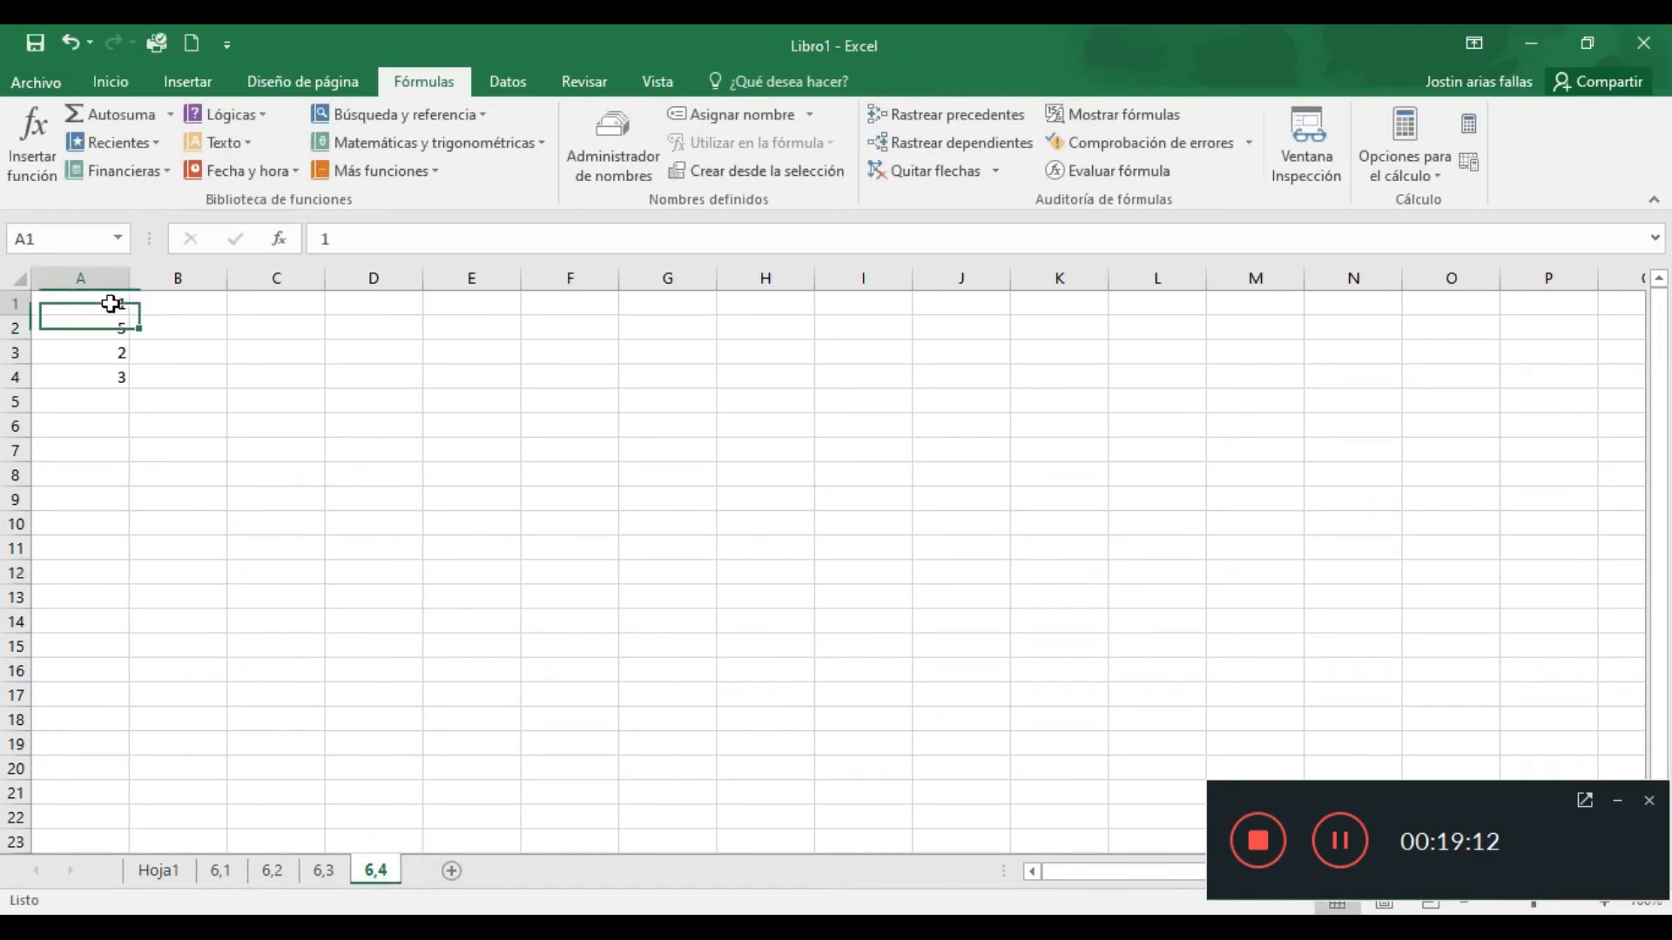
left_click(103, 349)
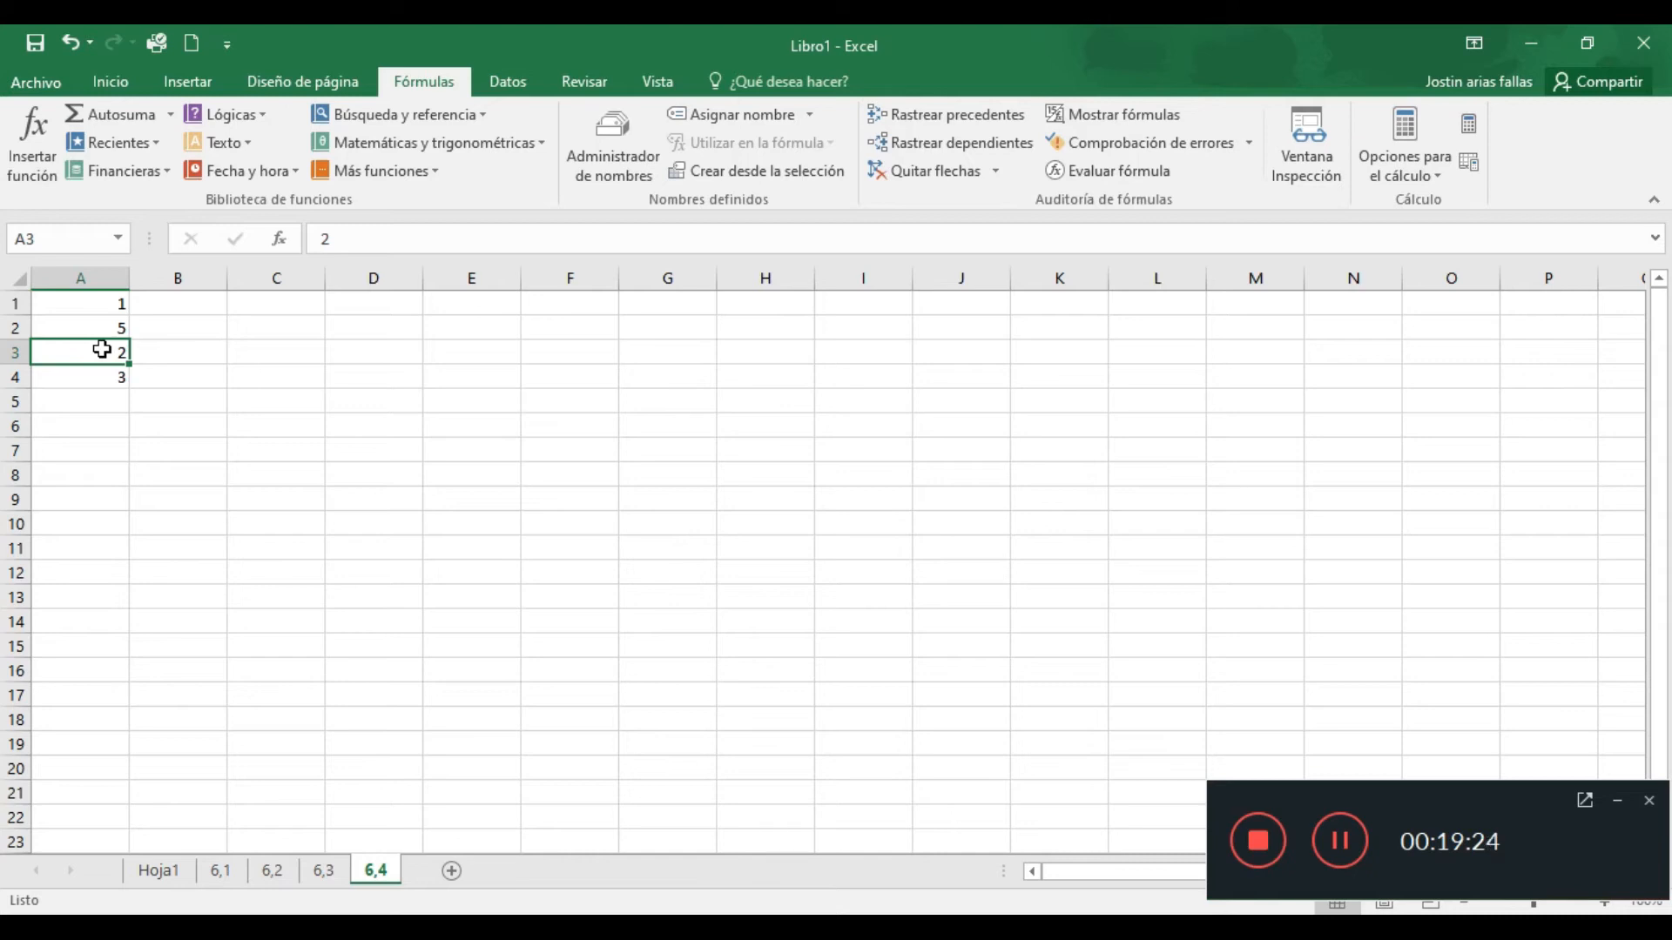
left_click(240, 348)
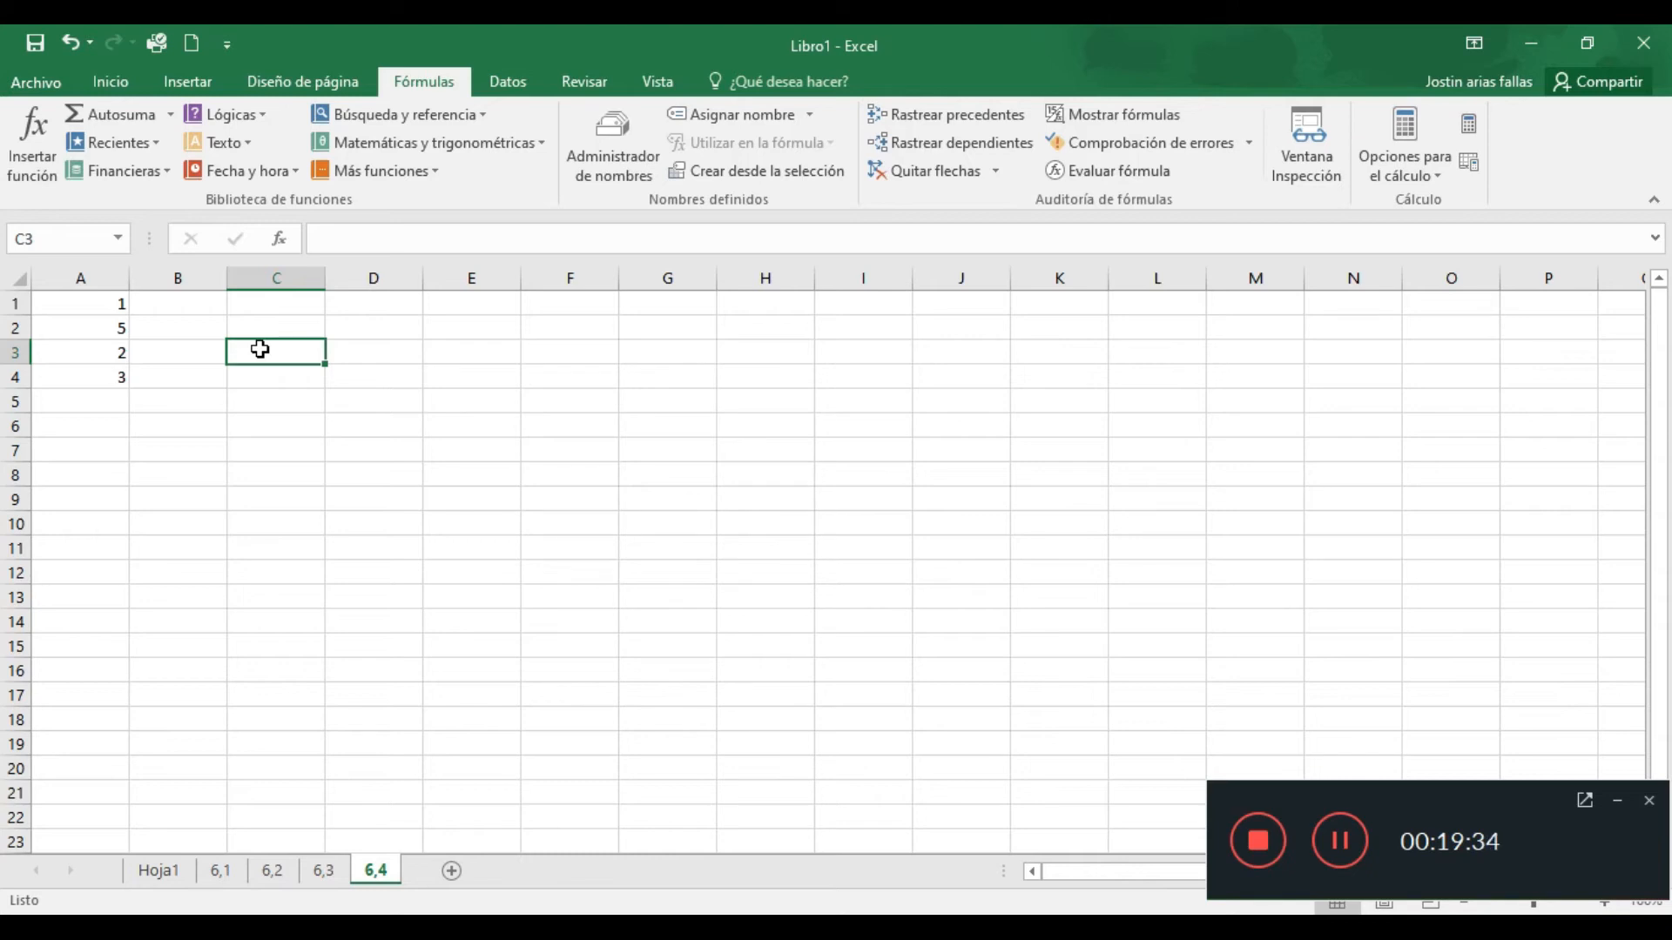
type("=suma")
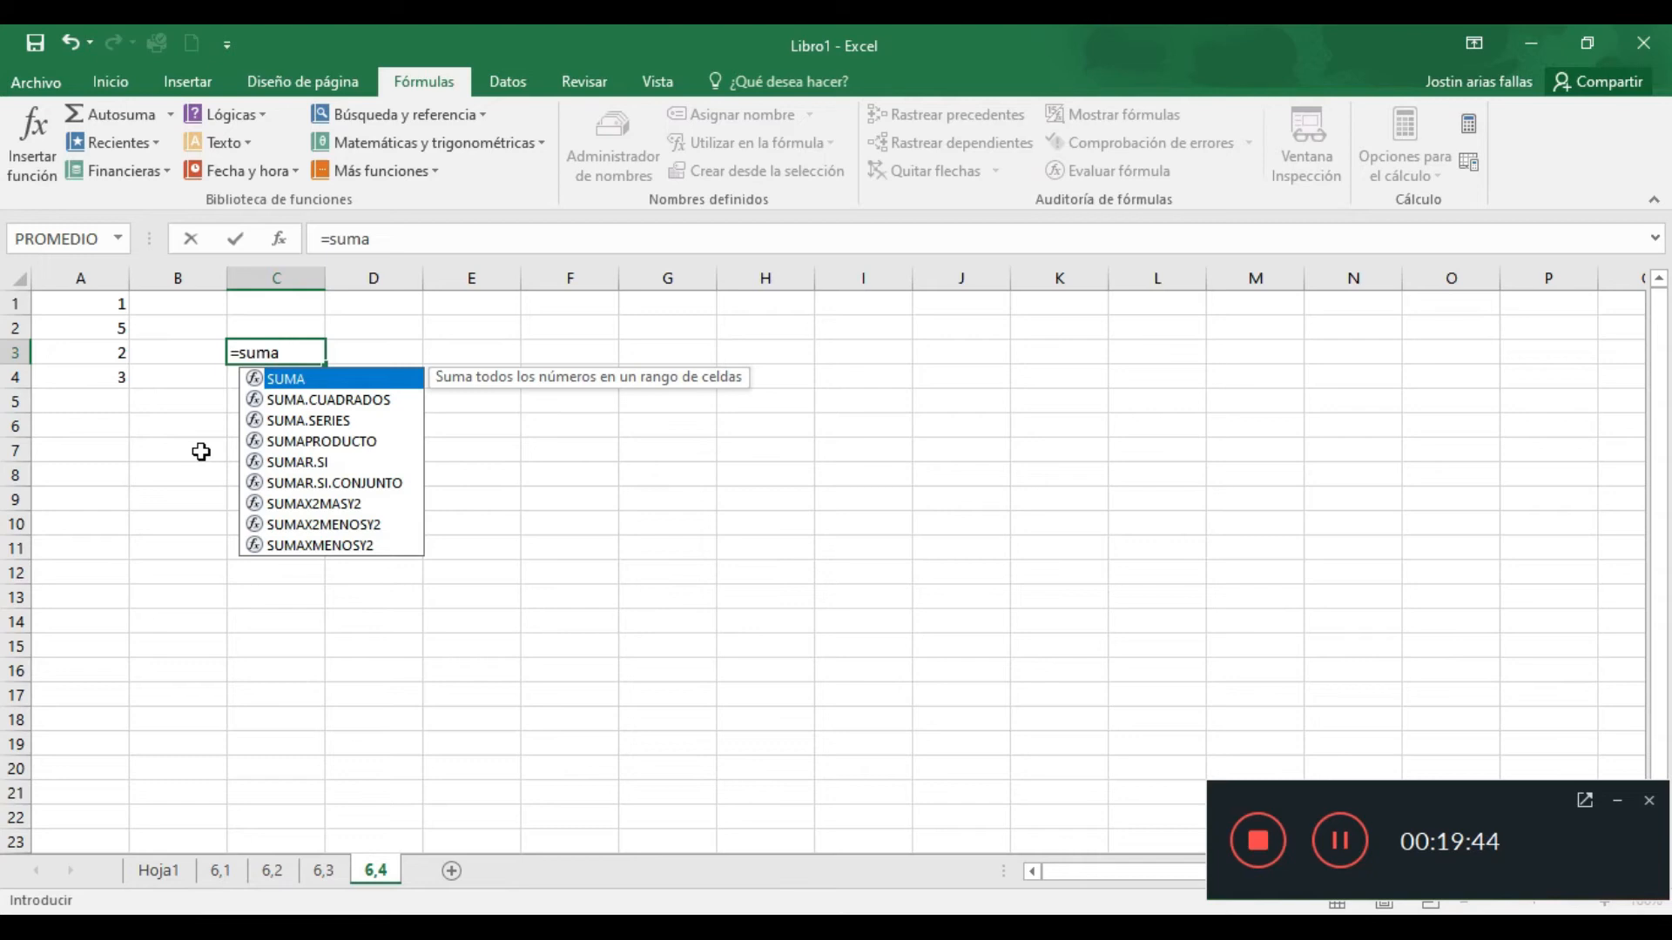
type("(")
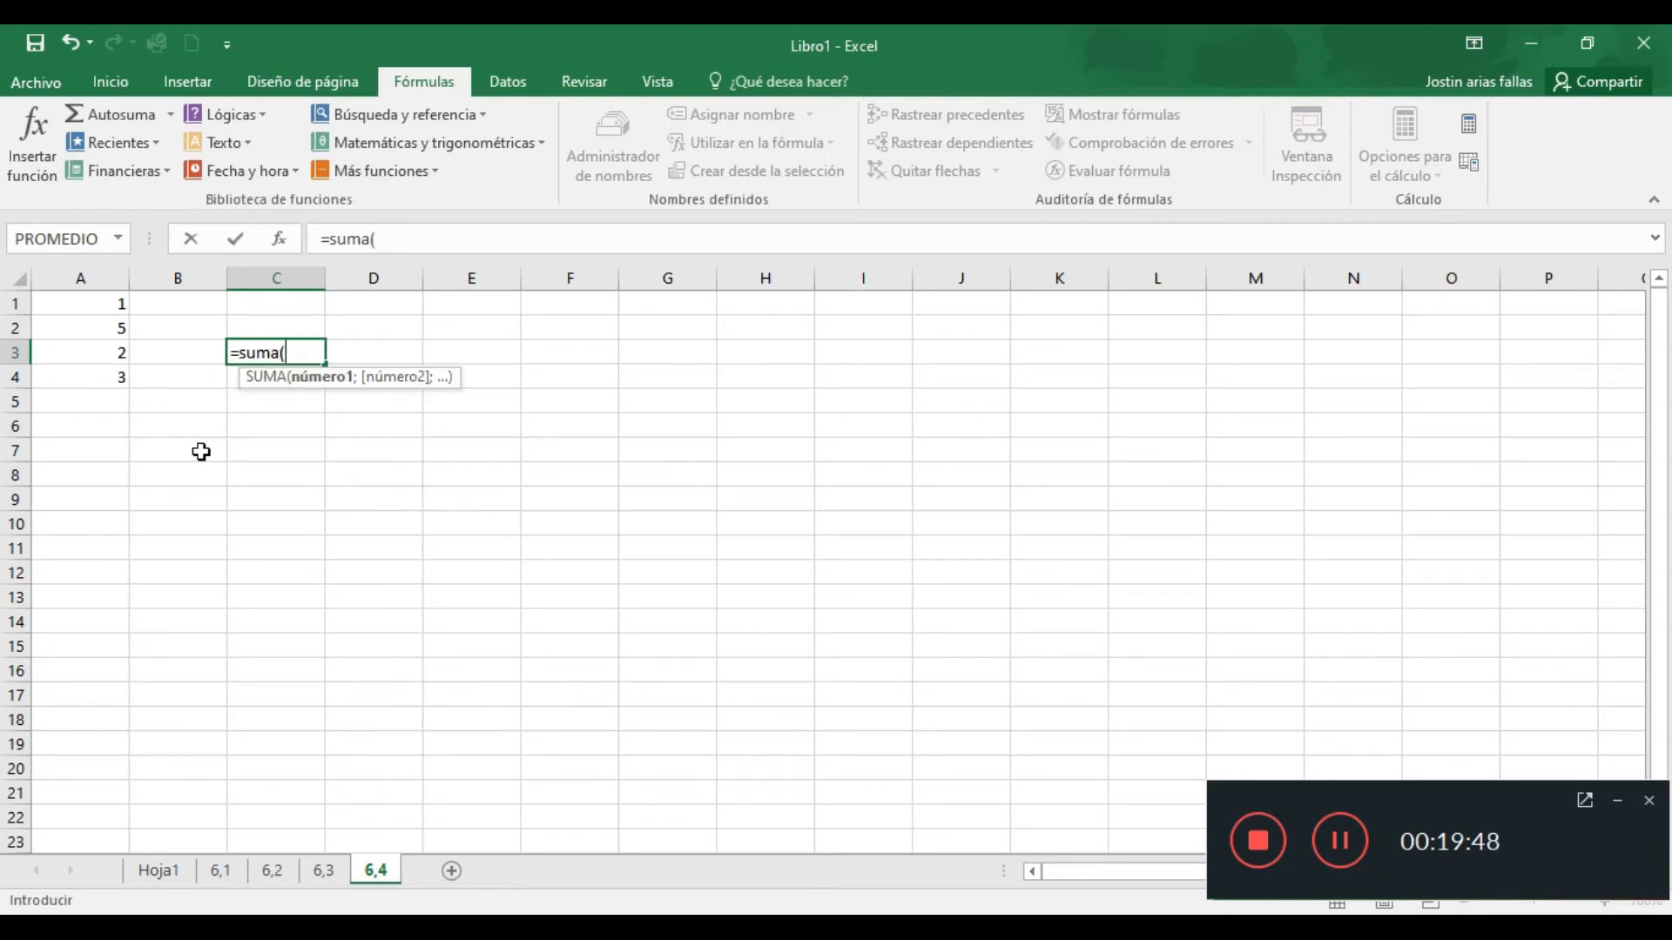
type("(")
left_click(87, 302)
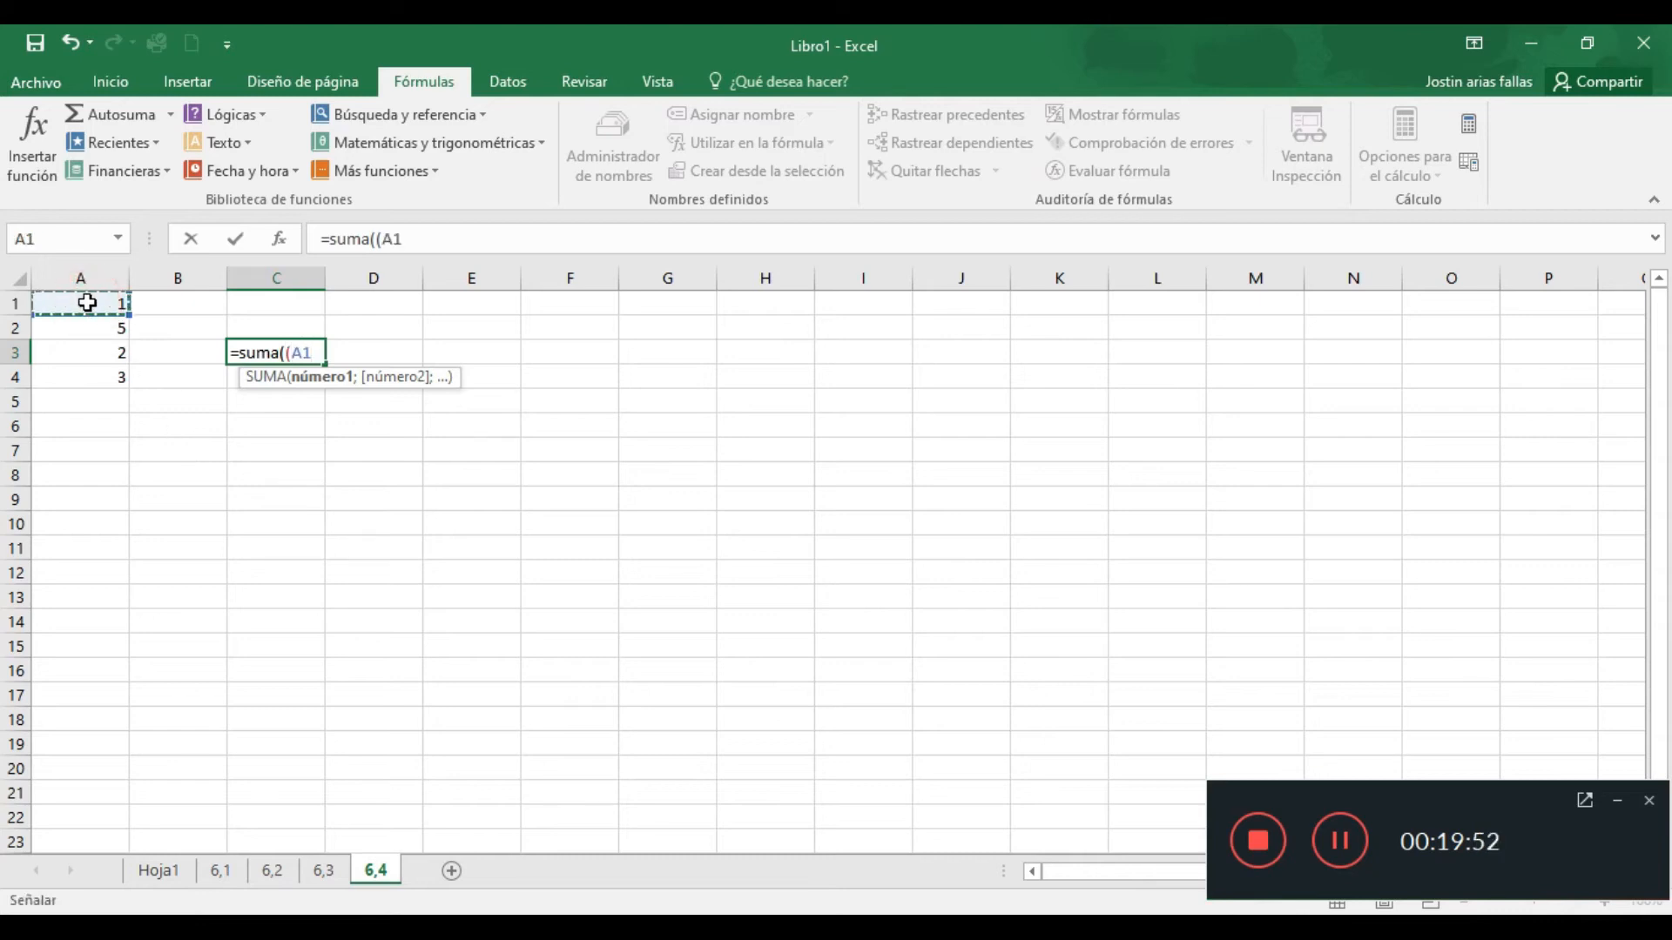
type("+")
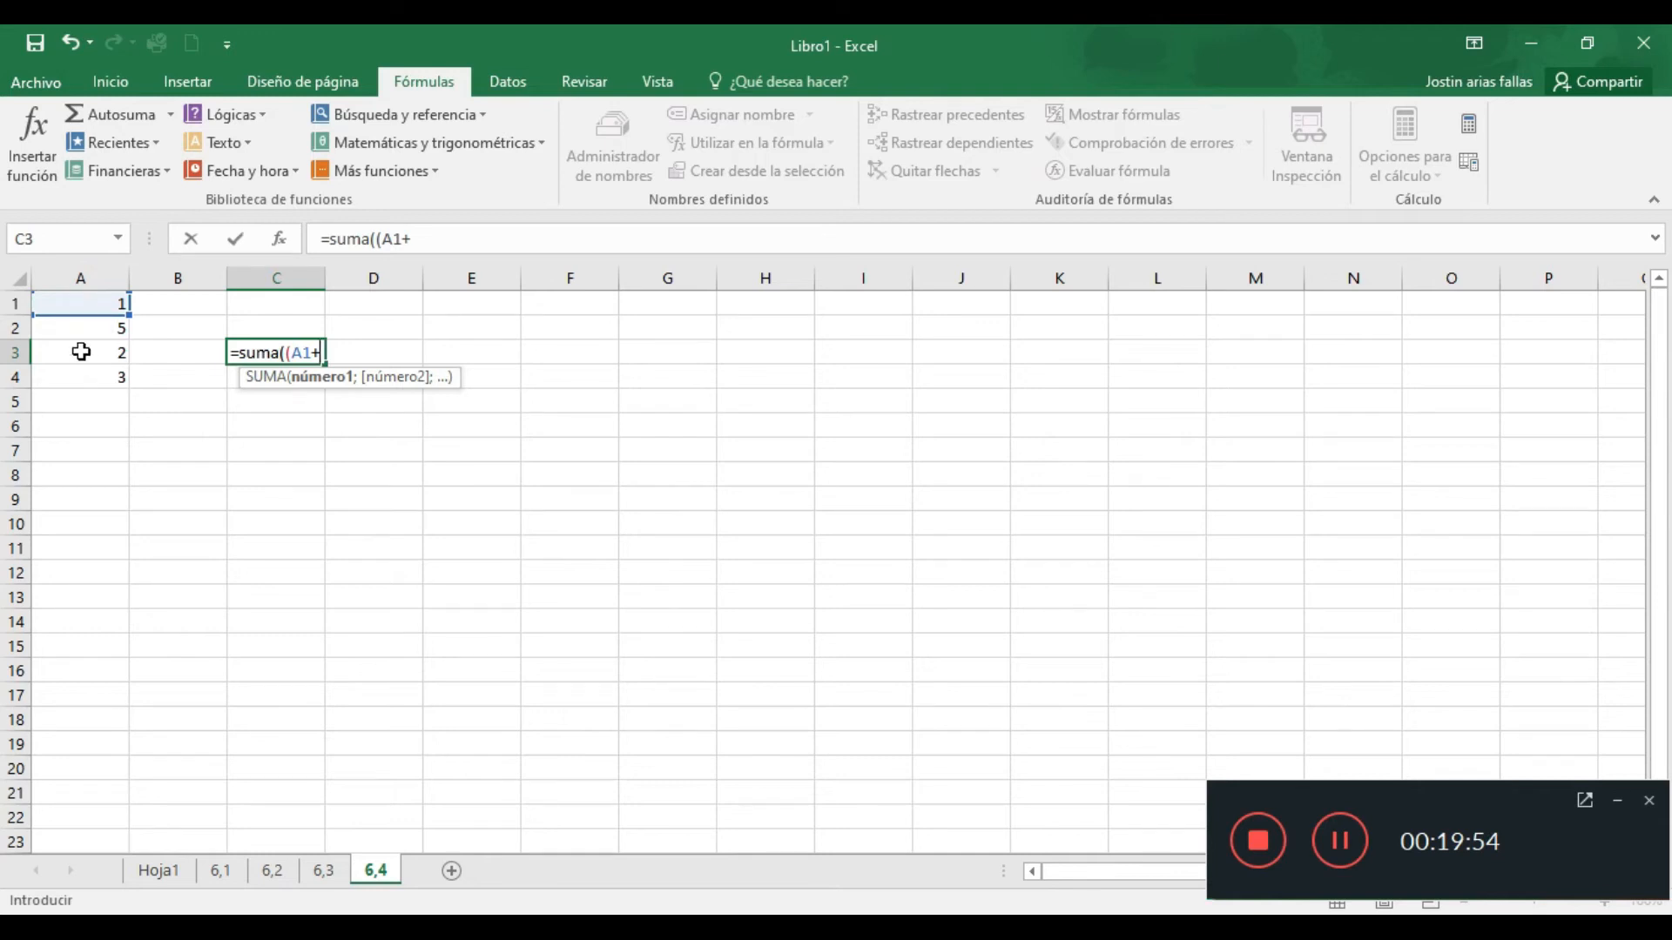
left_click(81, 351)
type(")")
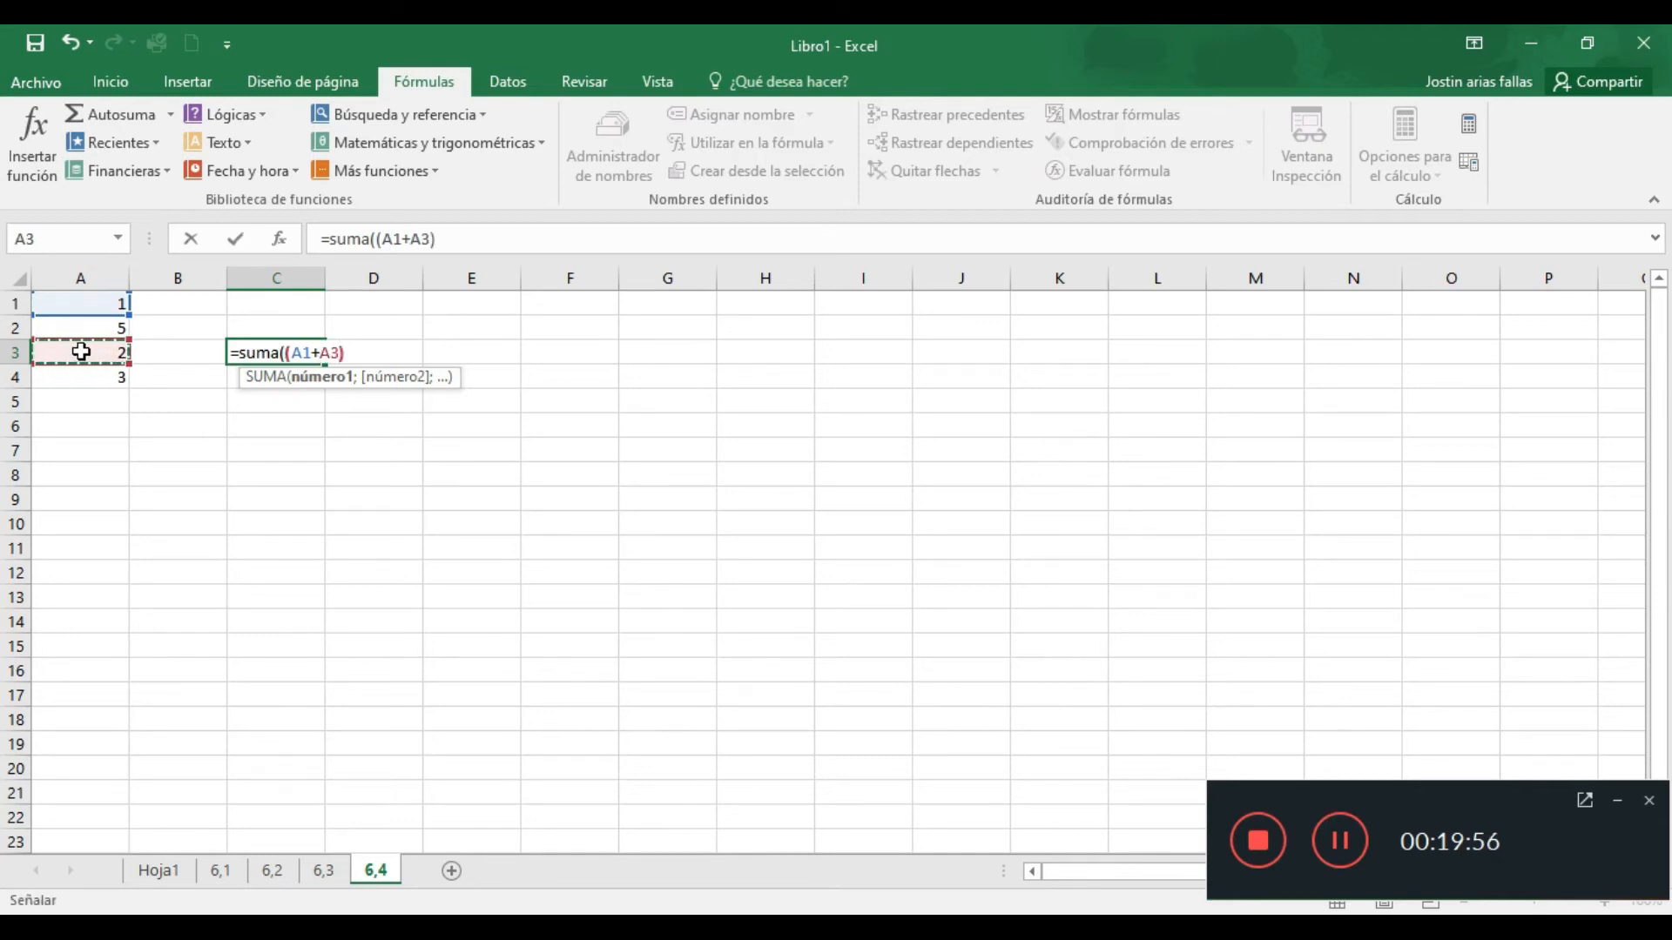
Add the subtraction (A2-A4) as the second argument of SUMA, leaving off the function's own closing parenthesis
type(";")
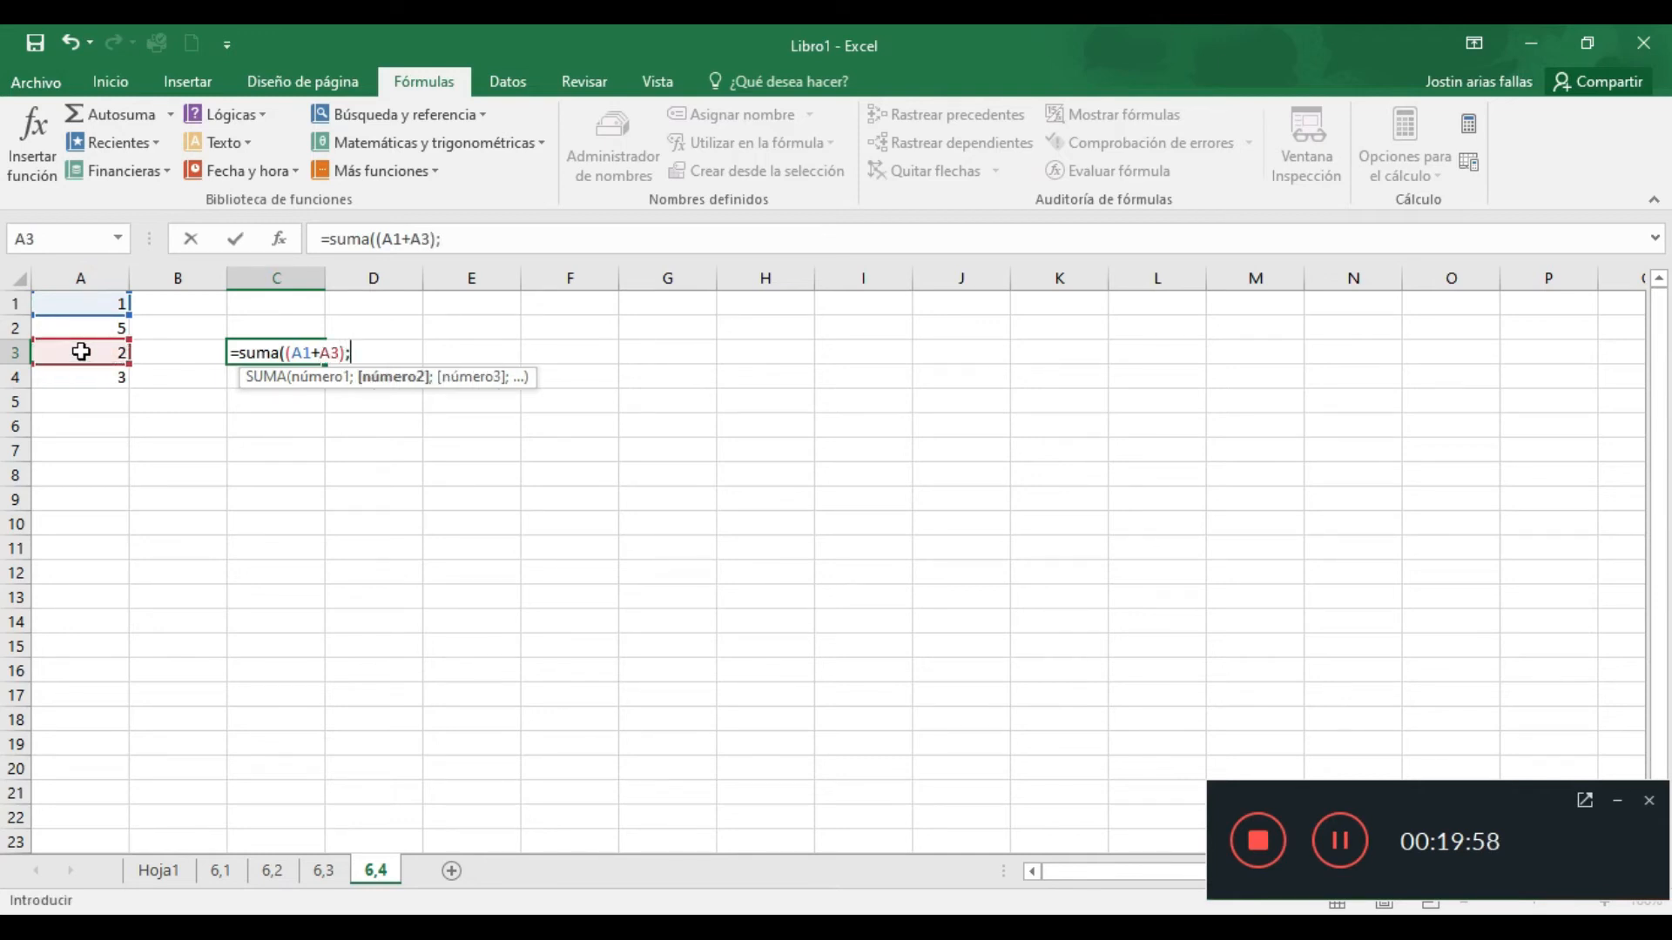
type("(")
left_click(88, 332)
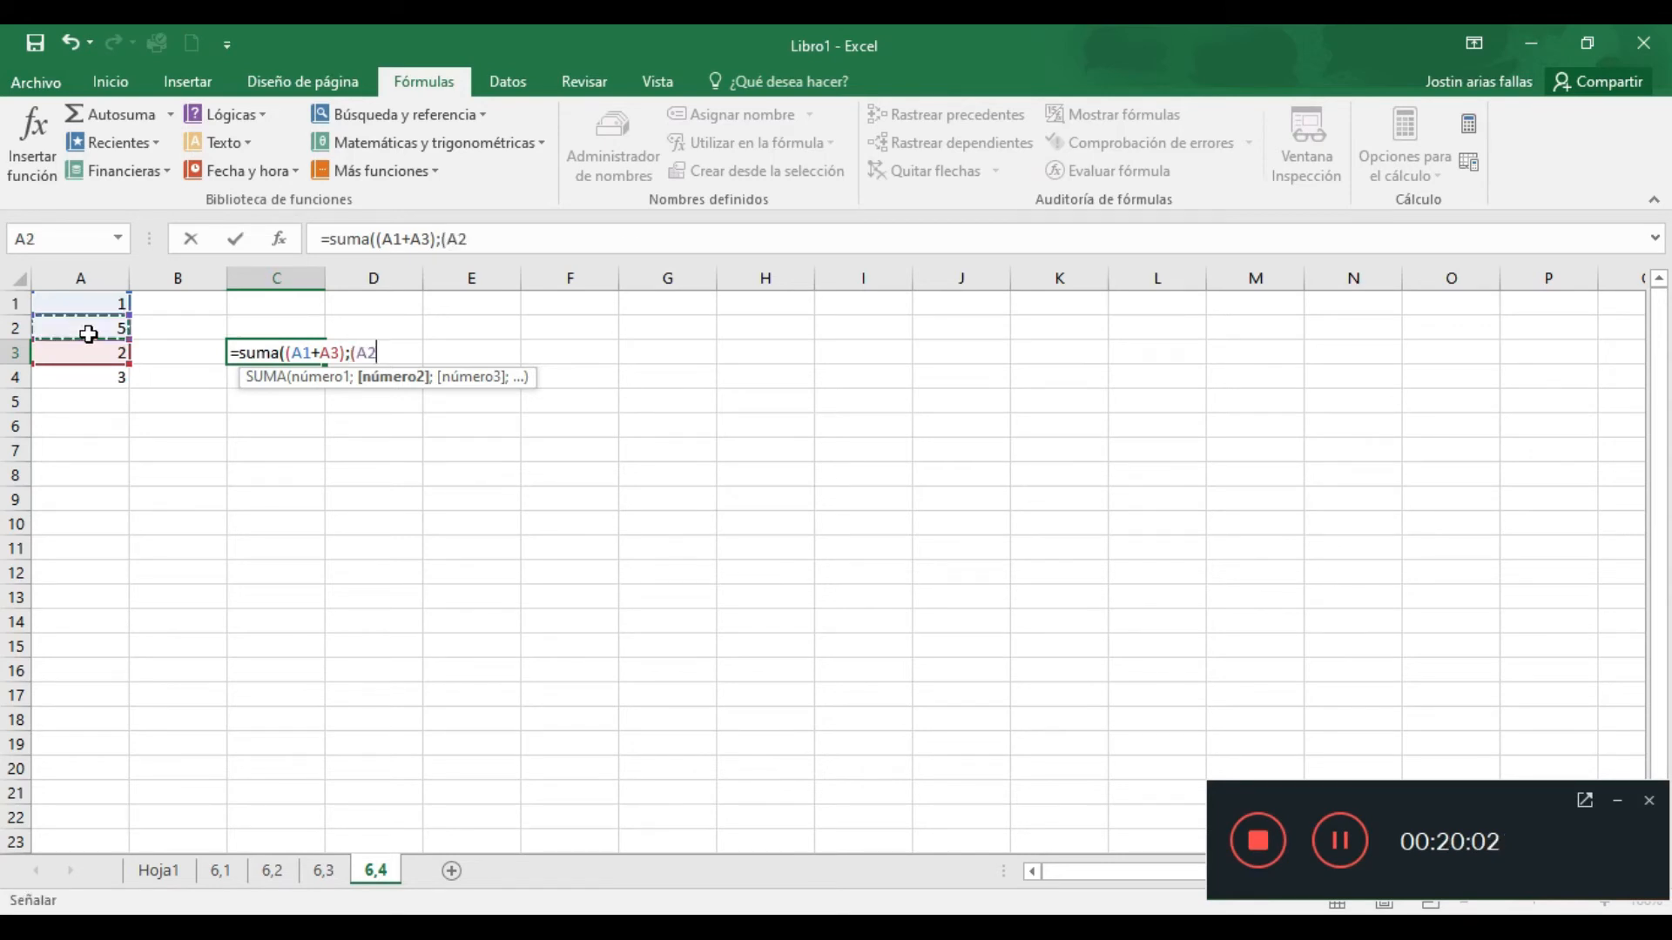
type("-")
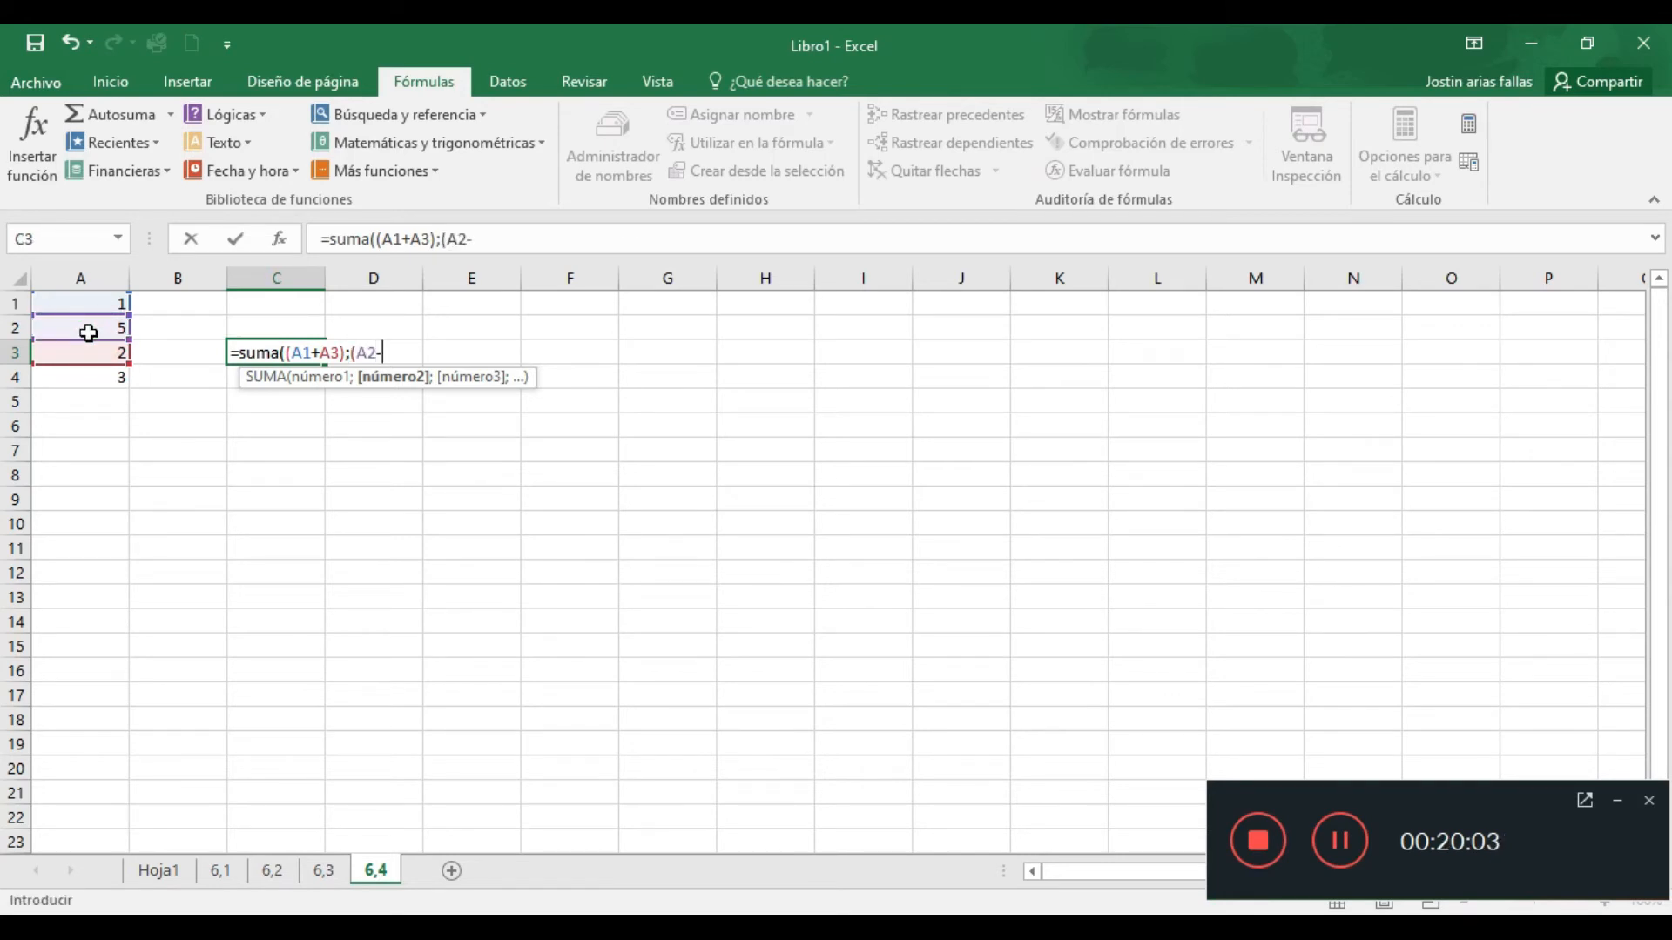
left_click(59, 380)
type(")")
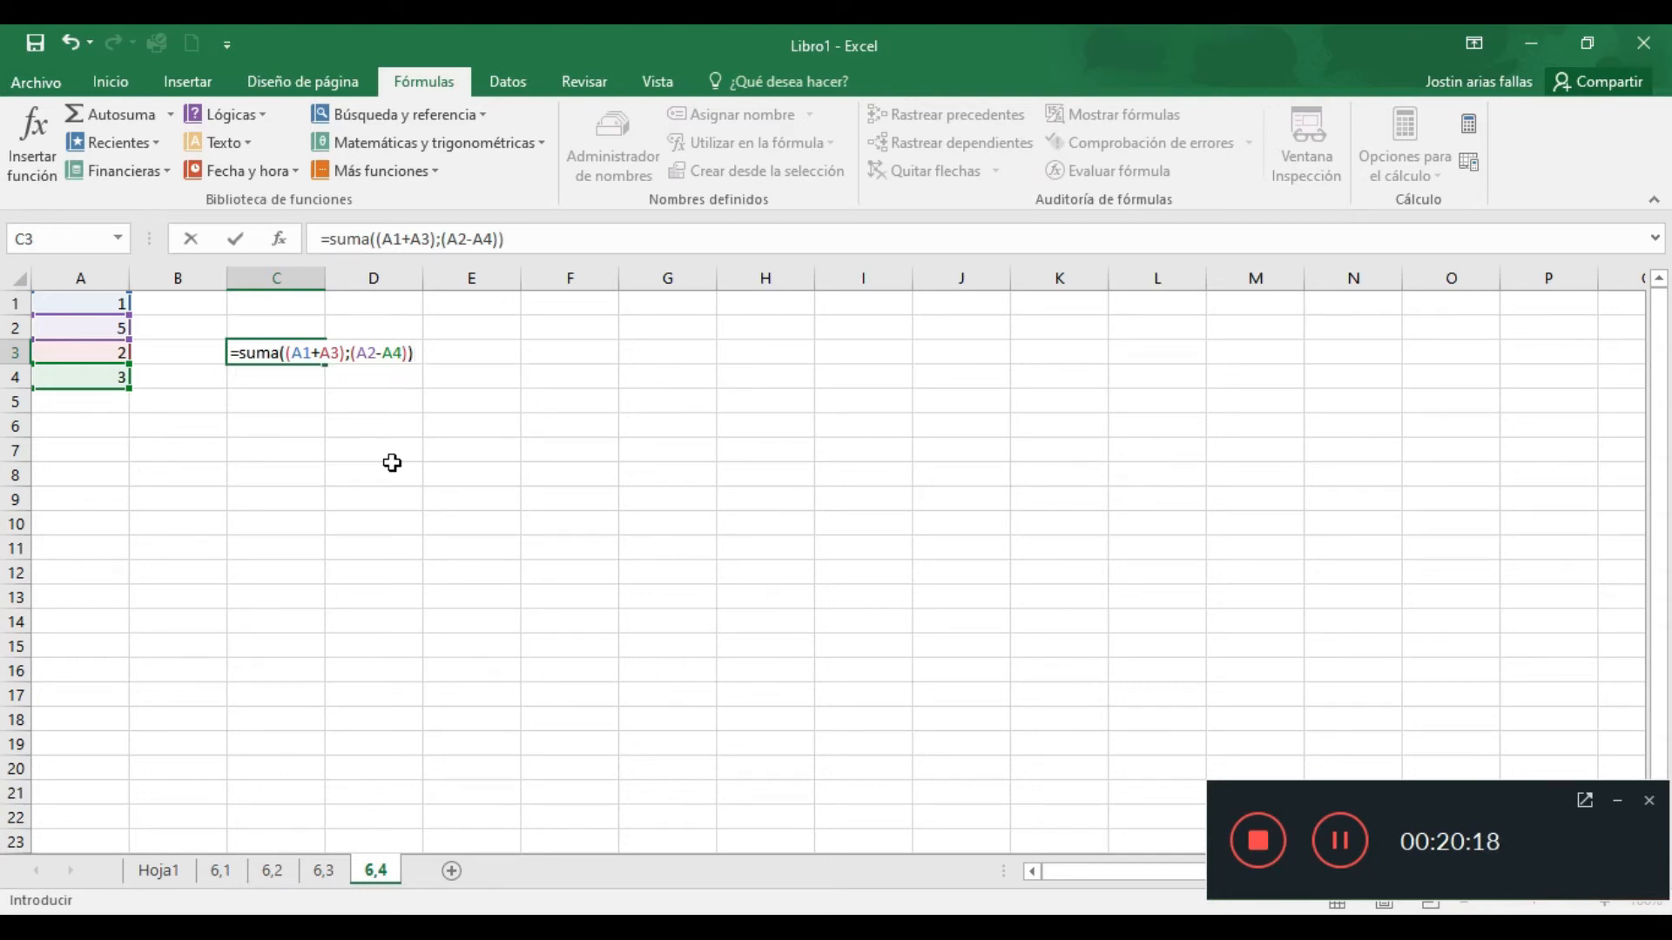
key("BackSpace")
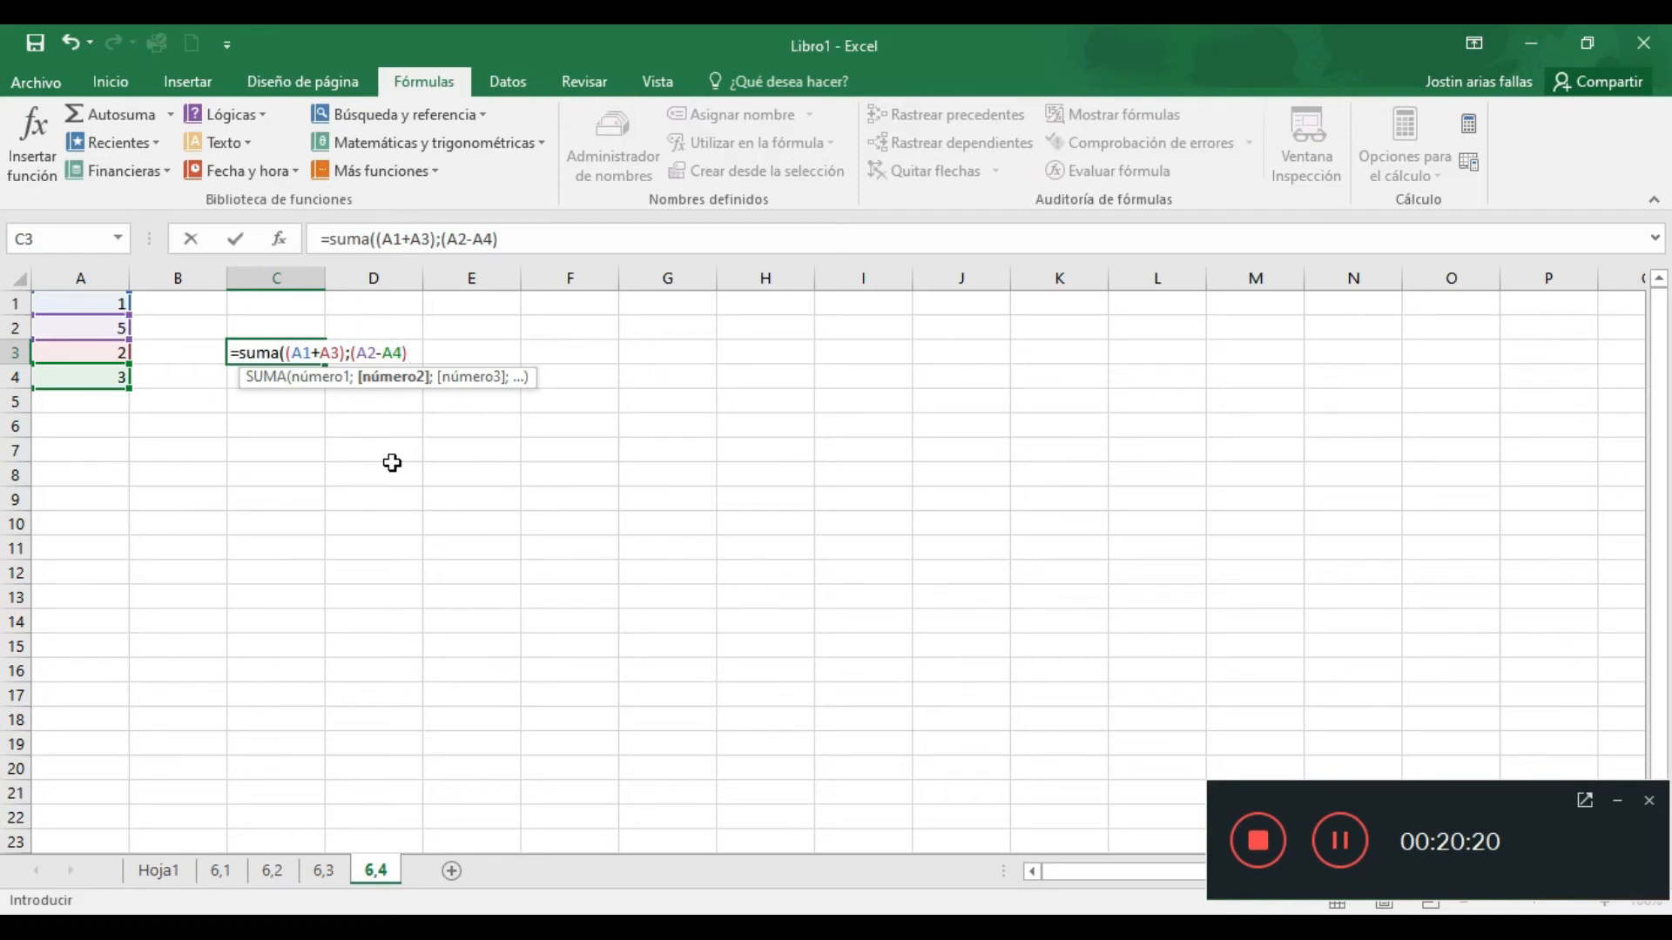
Try to complete the formula in C3 without its last parenthesis, rejecting the proposed correction
key("Return")
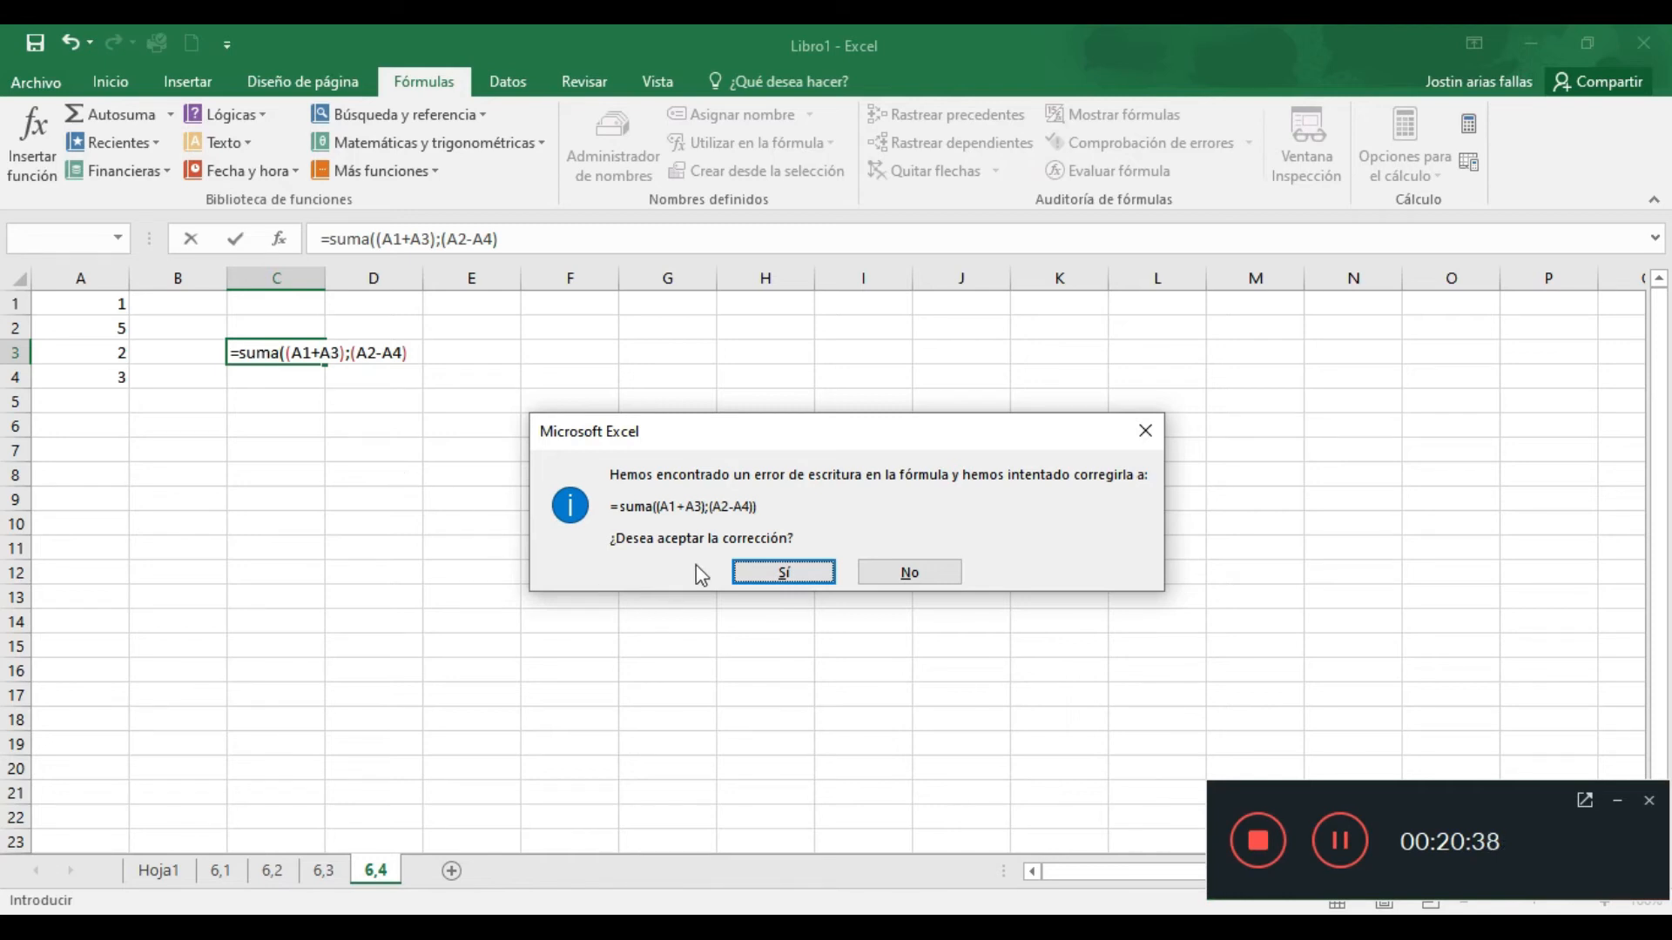
left_click(883, 574)
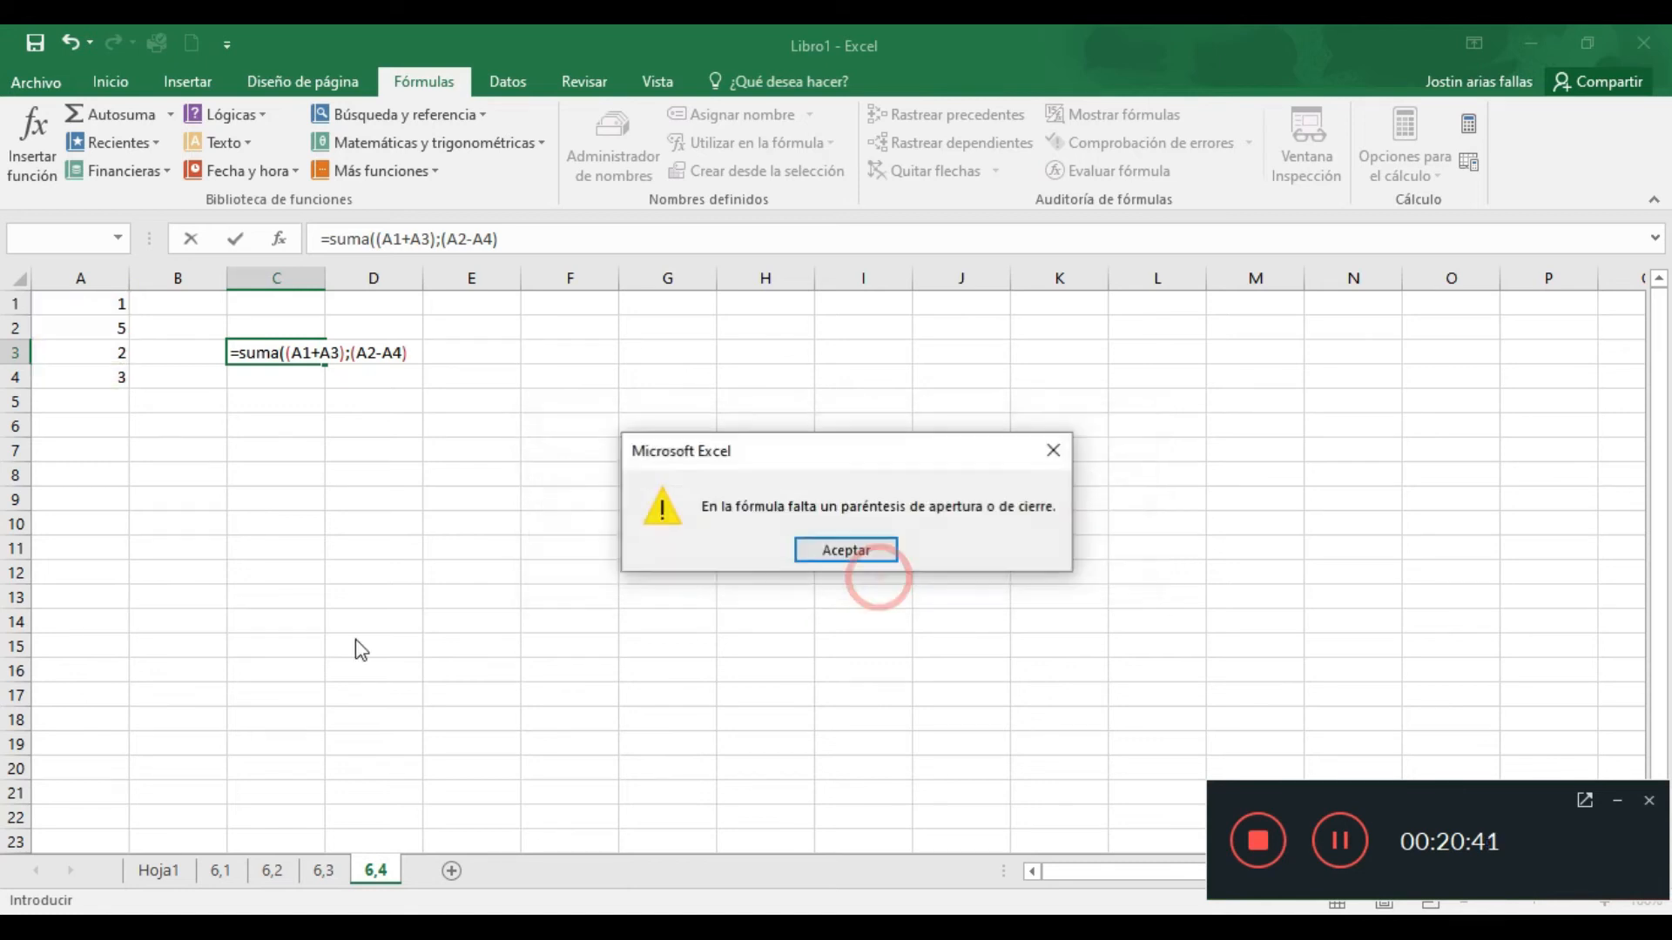
left_click(816, 550)
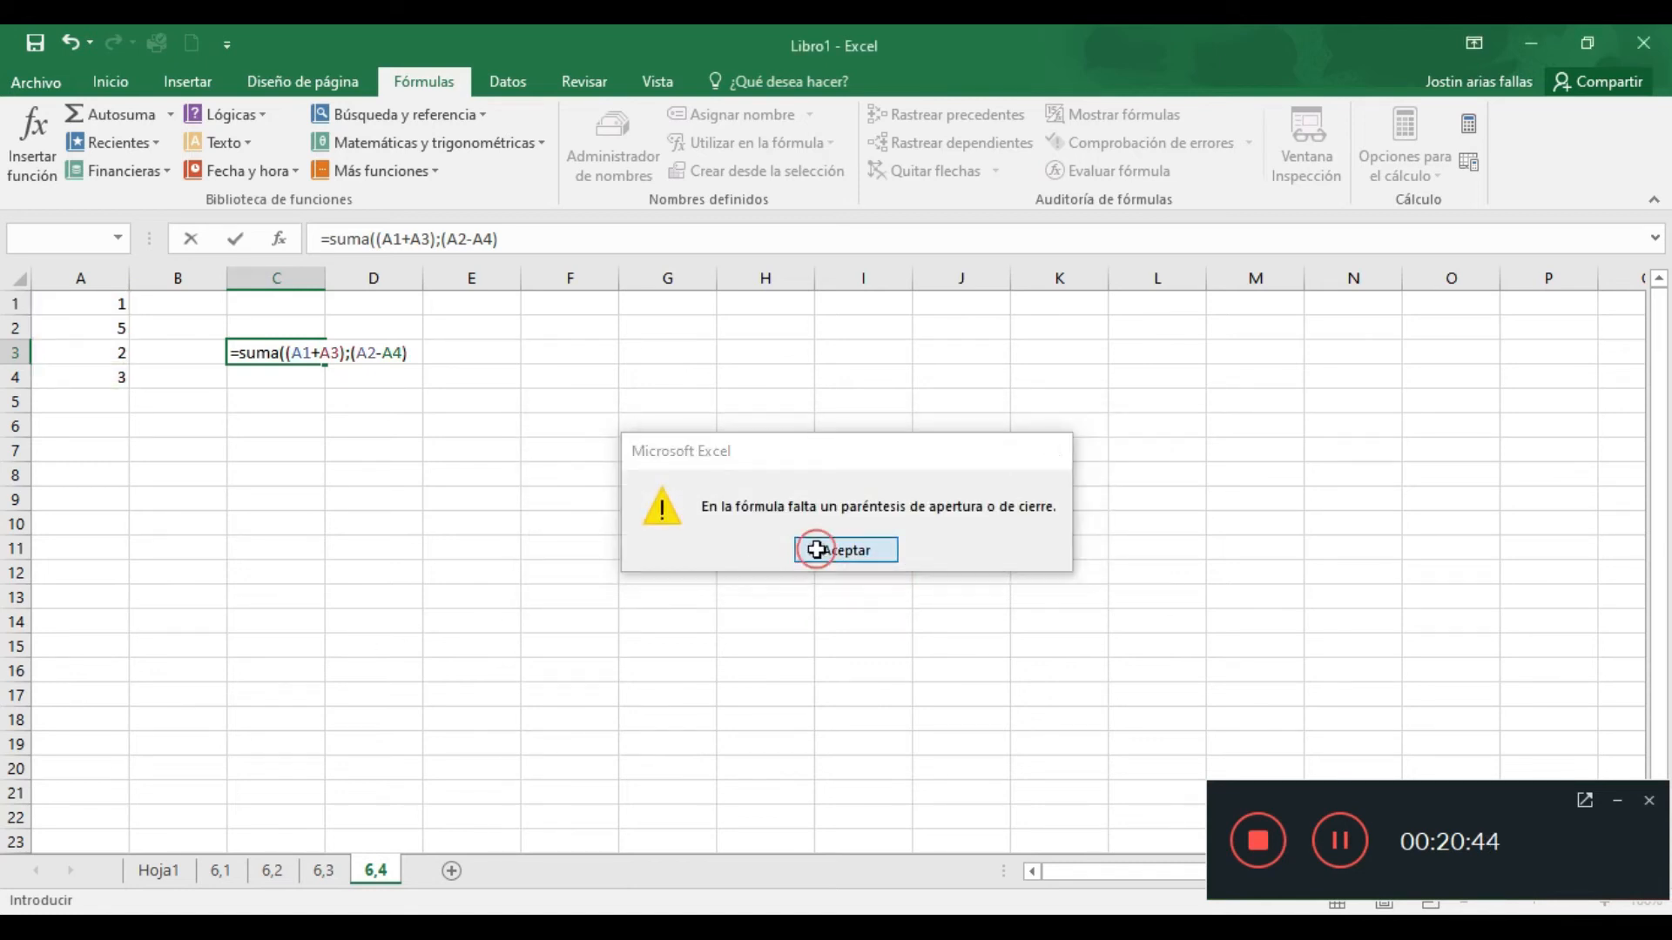
Complete the formula in C3 by accepting the proposed correction =suma((A1+A3);(A2-A4))
left_click(542, 243)
key("Return")
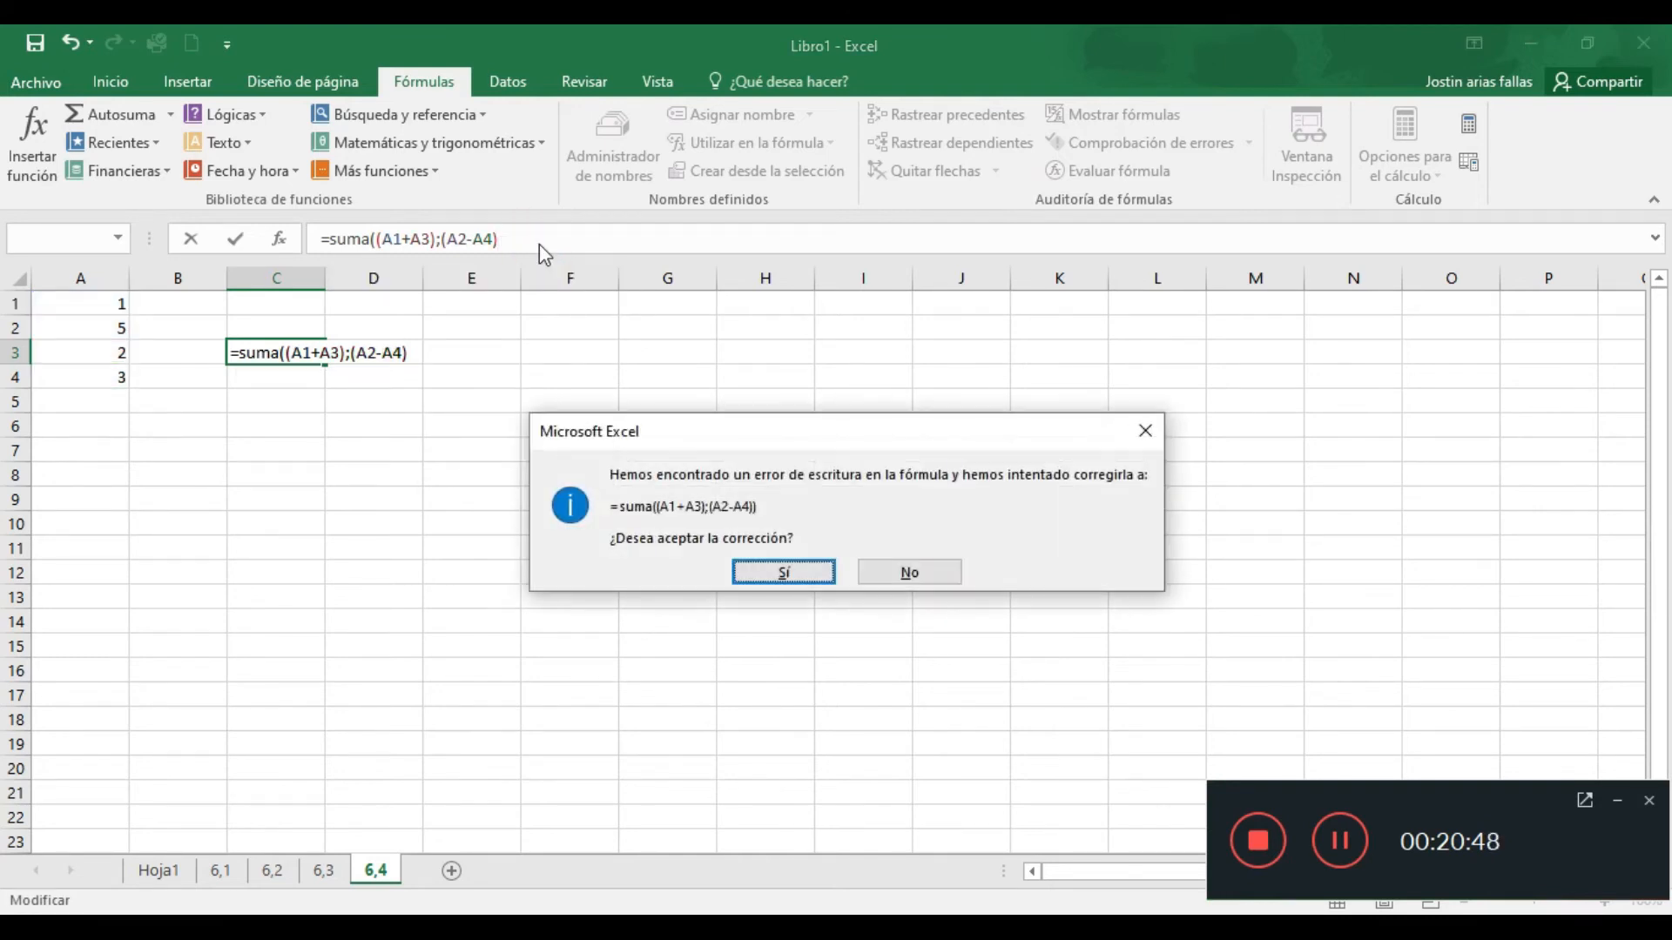
left_click(784, 573)
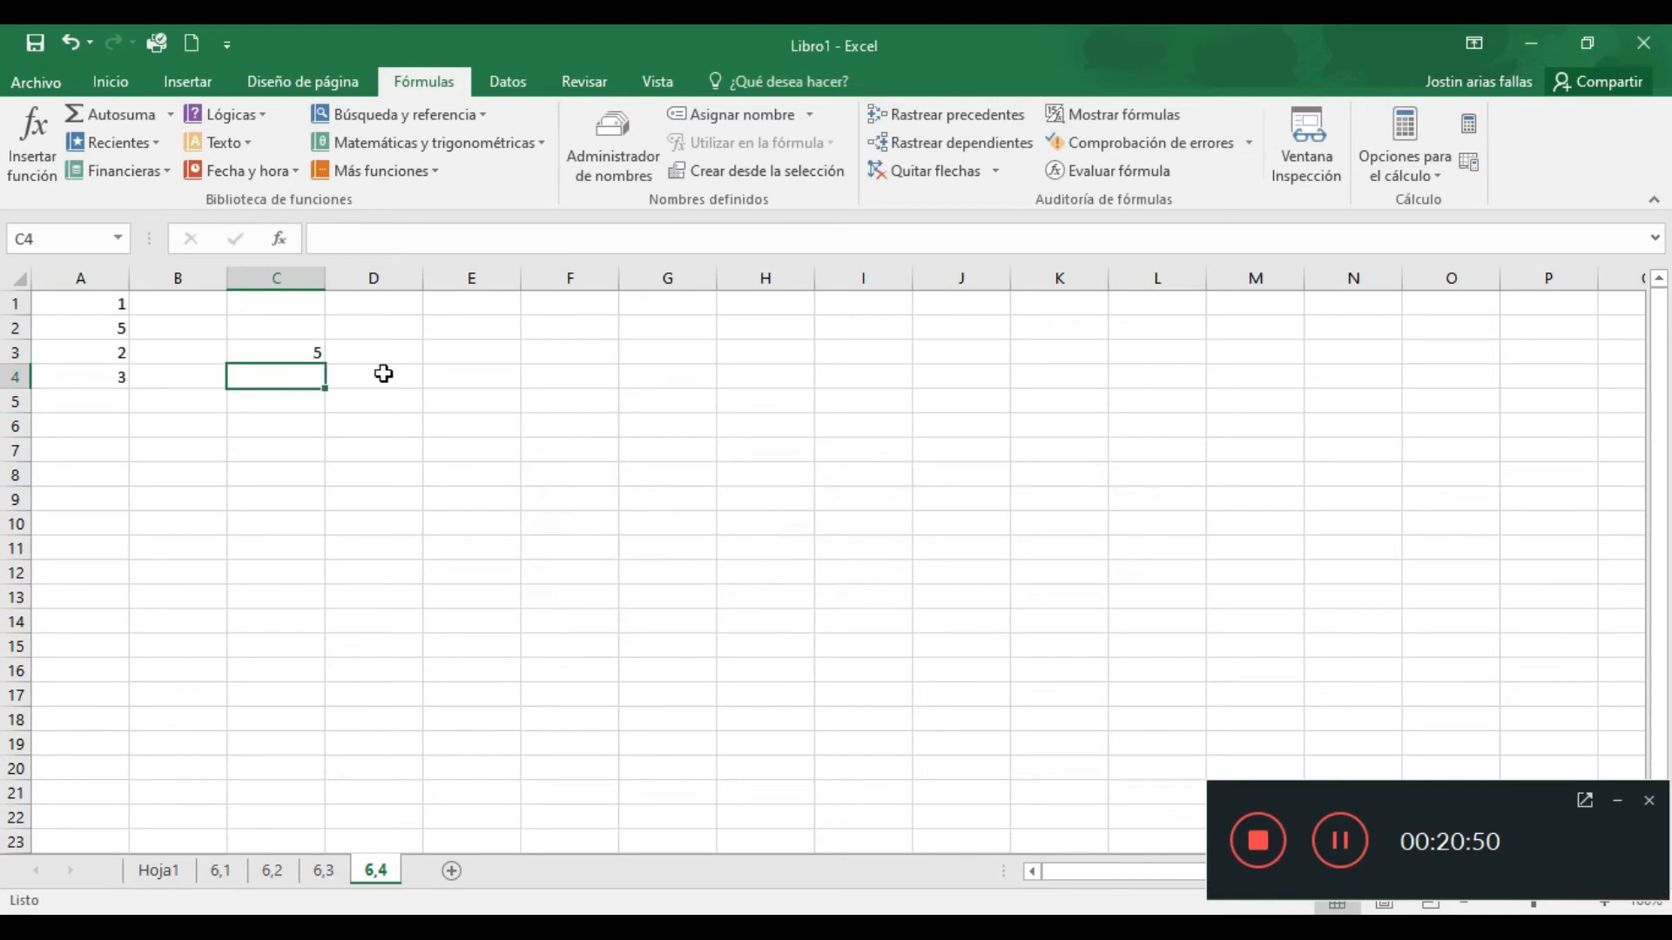
Examine the nested arguments (A1+A3) and (A2-A4) within the SUMA formula of cell C3
left_click(299, 346)
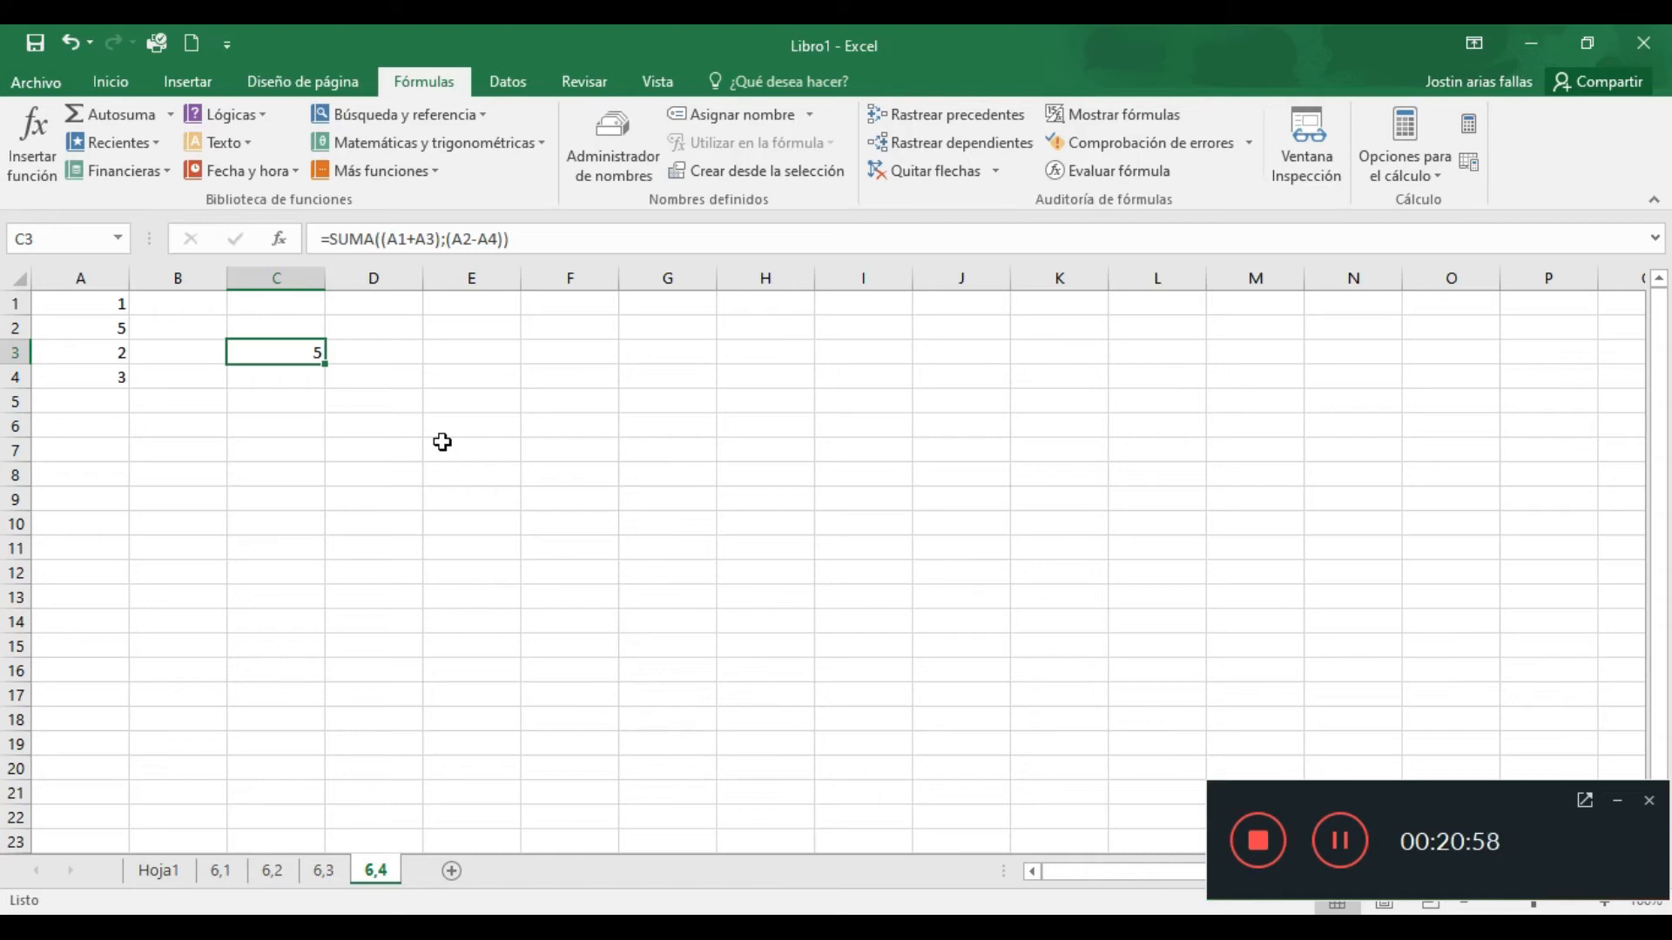
left_click(422, 241)
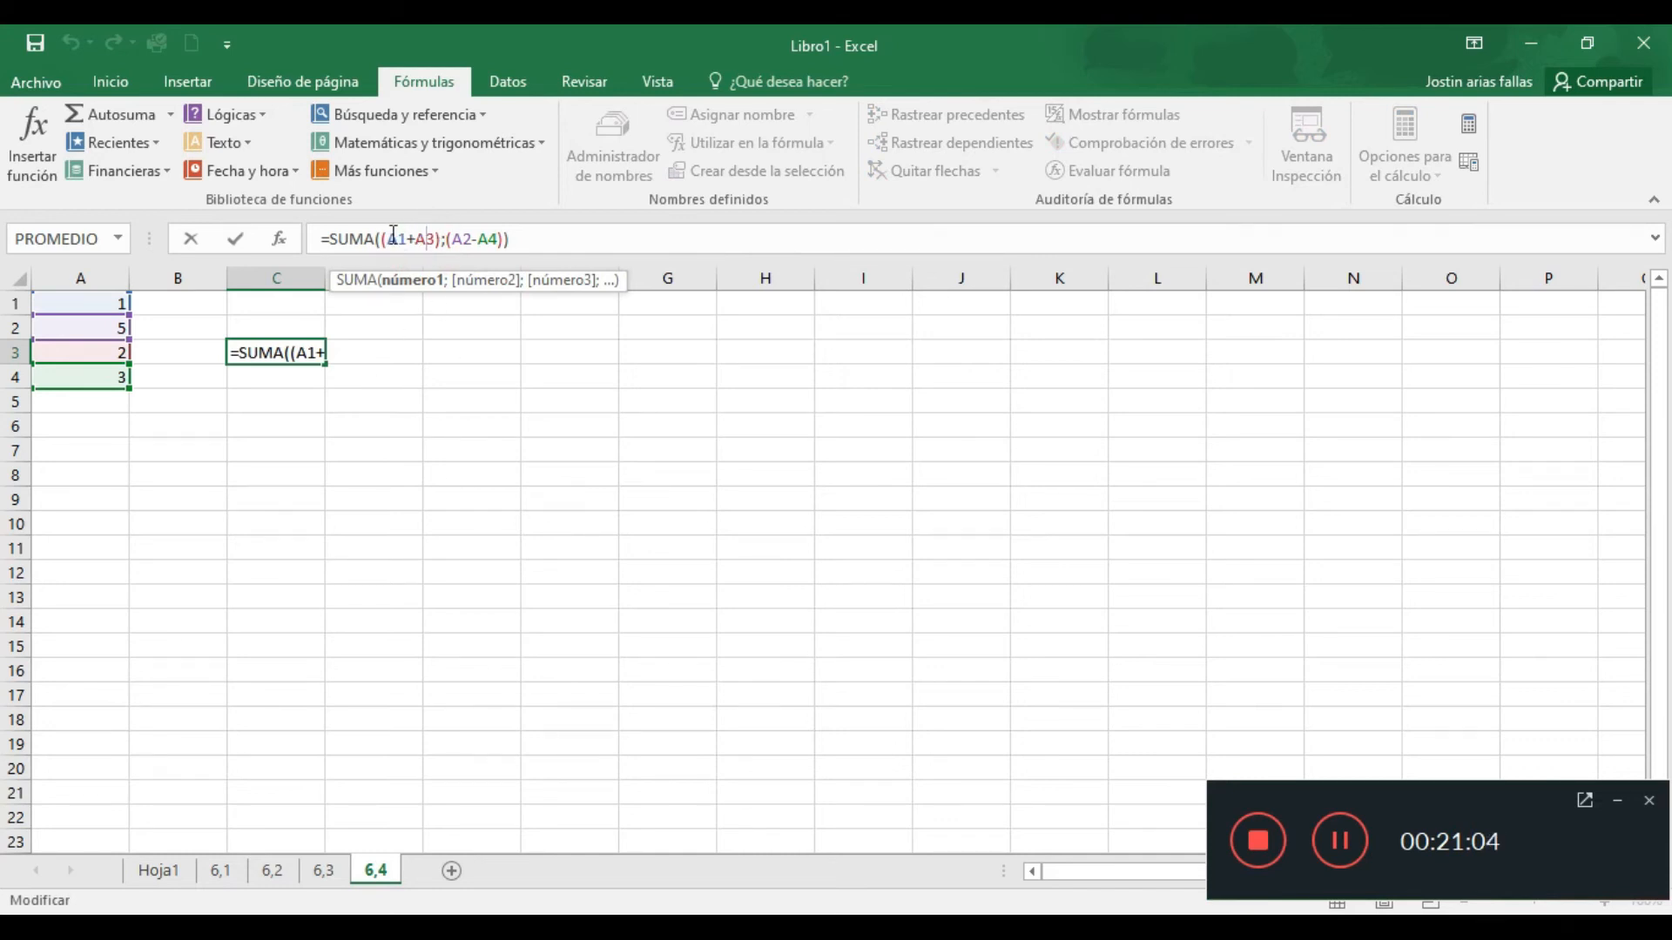
left_click_drag(381, 239, 441, 241)
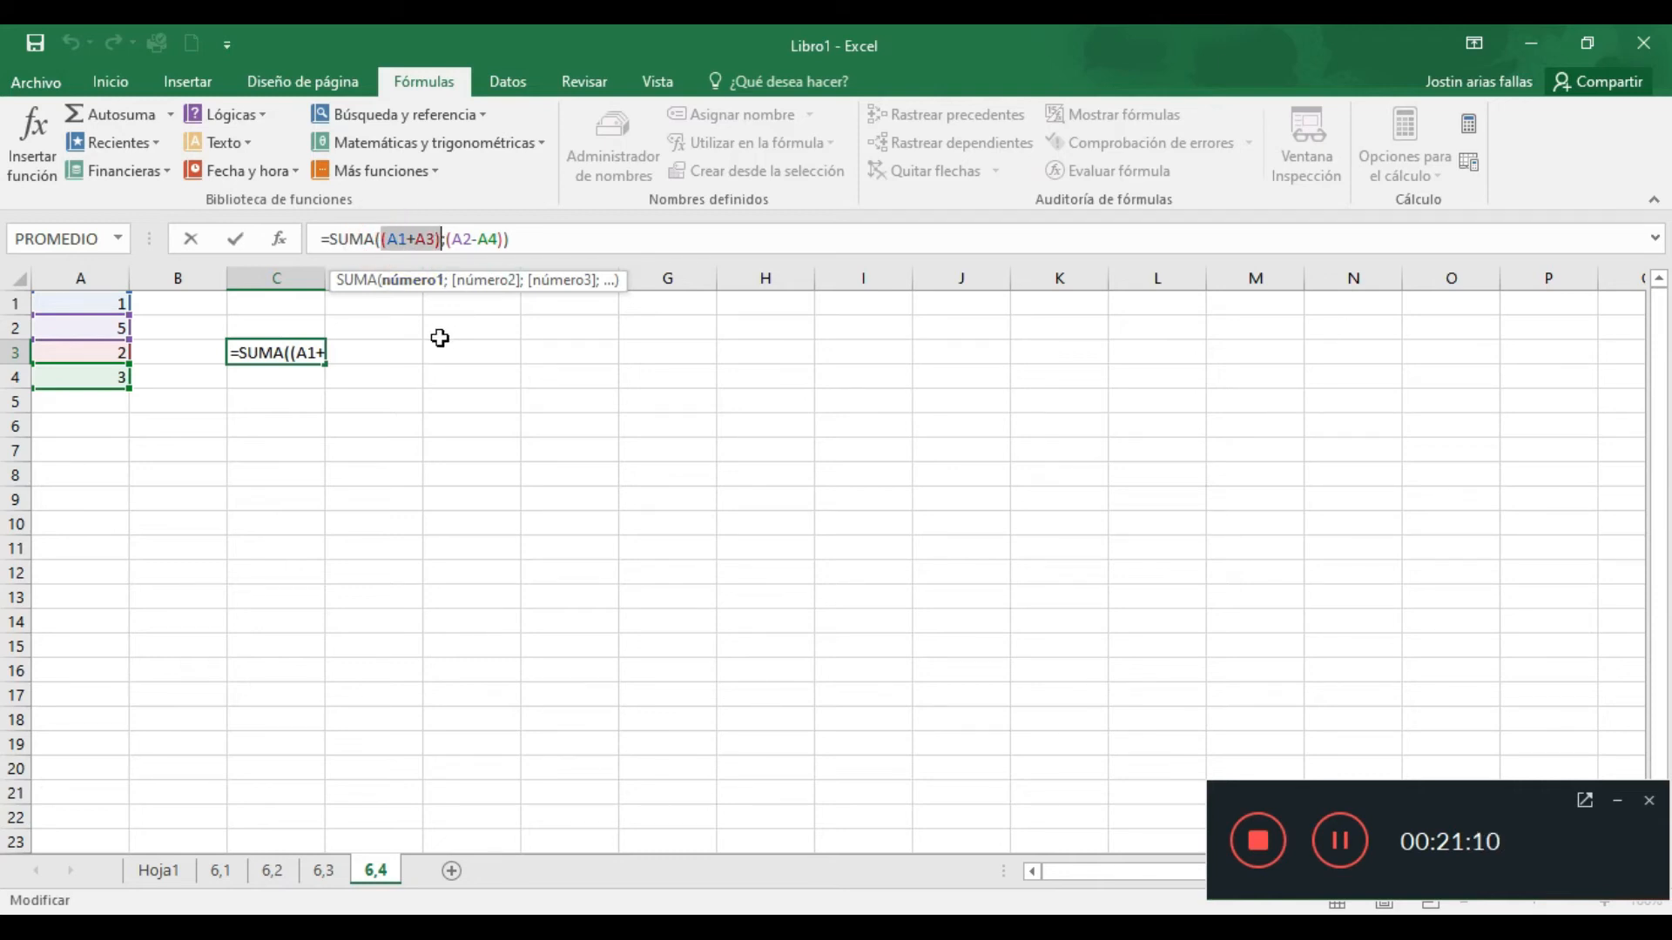
left_click_drag(445, 239, 505, 241)
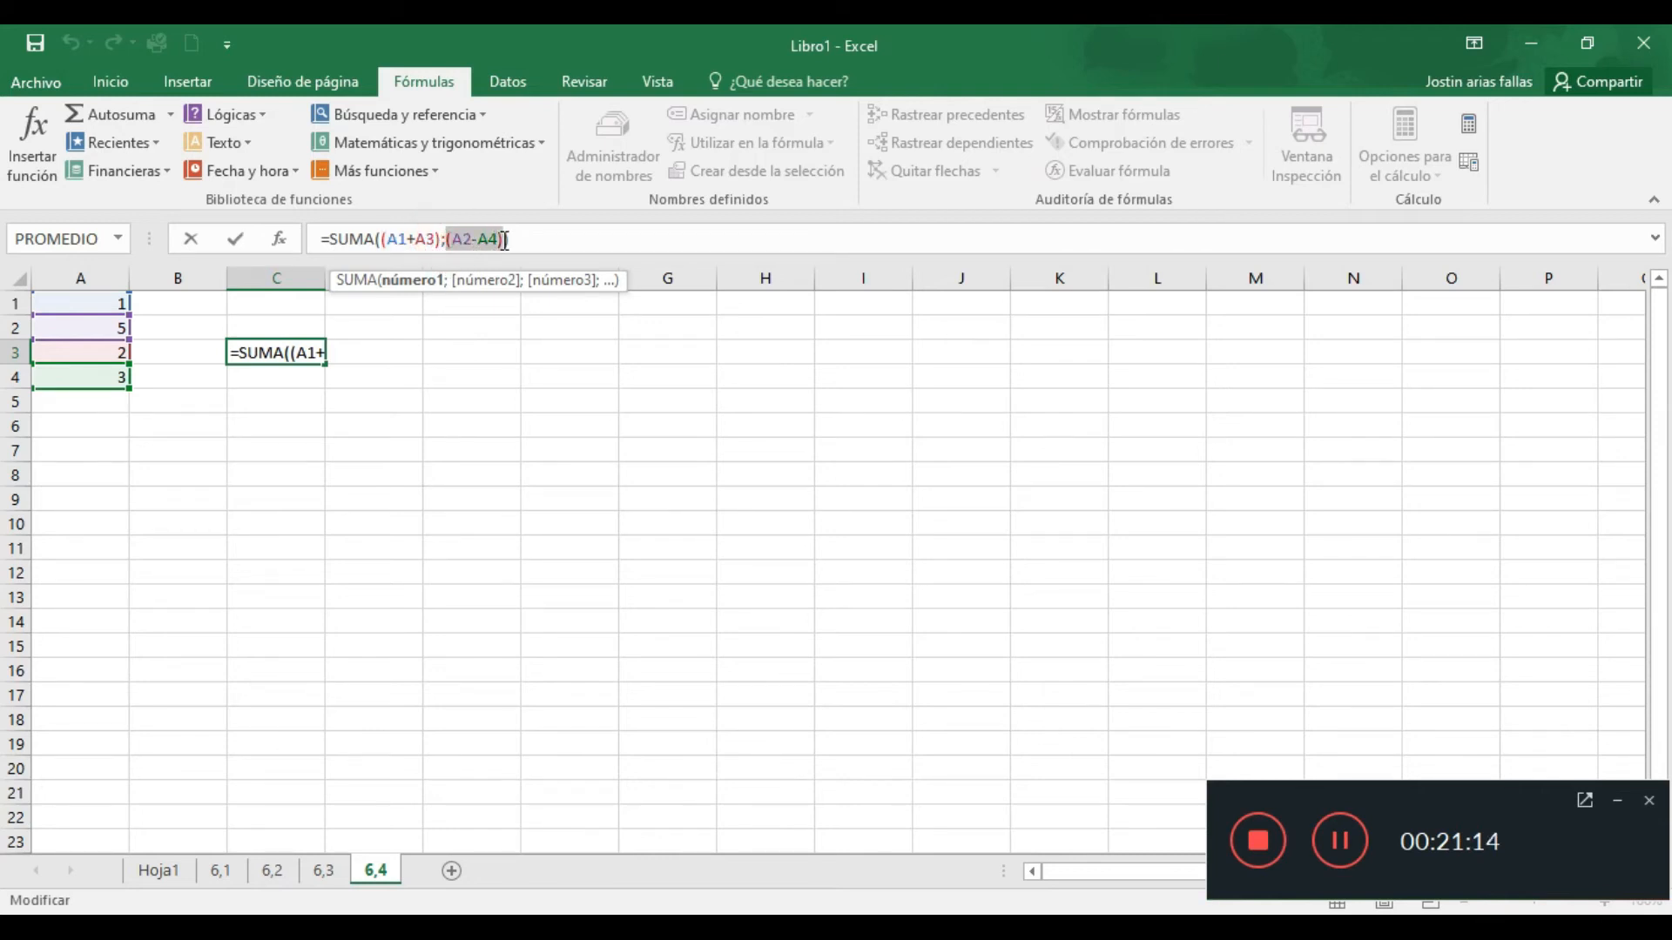
left_click(1324, 837)
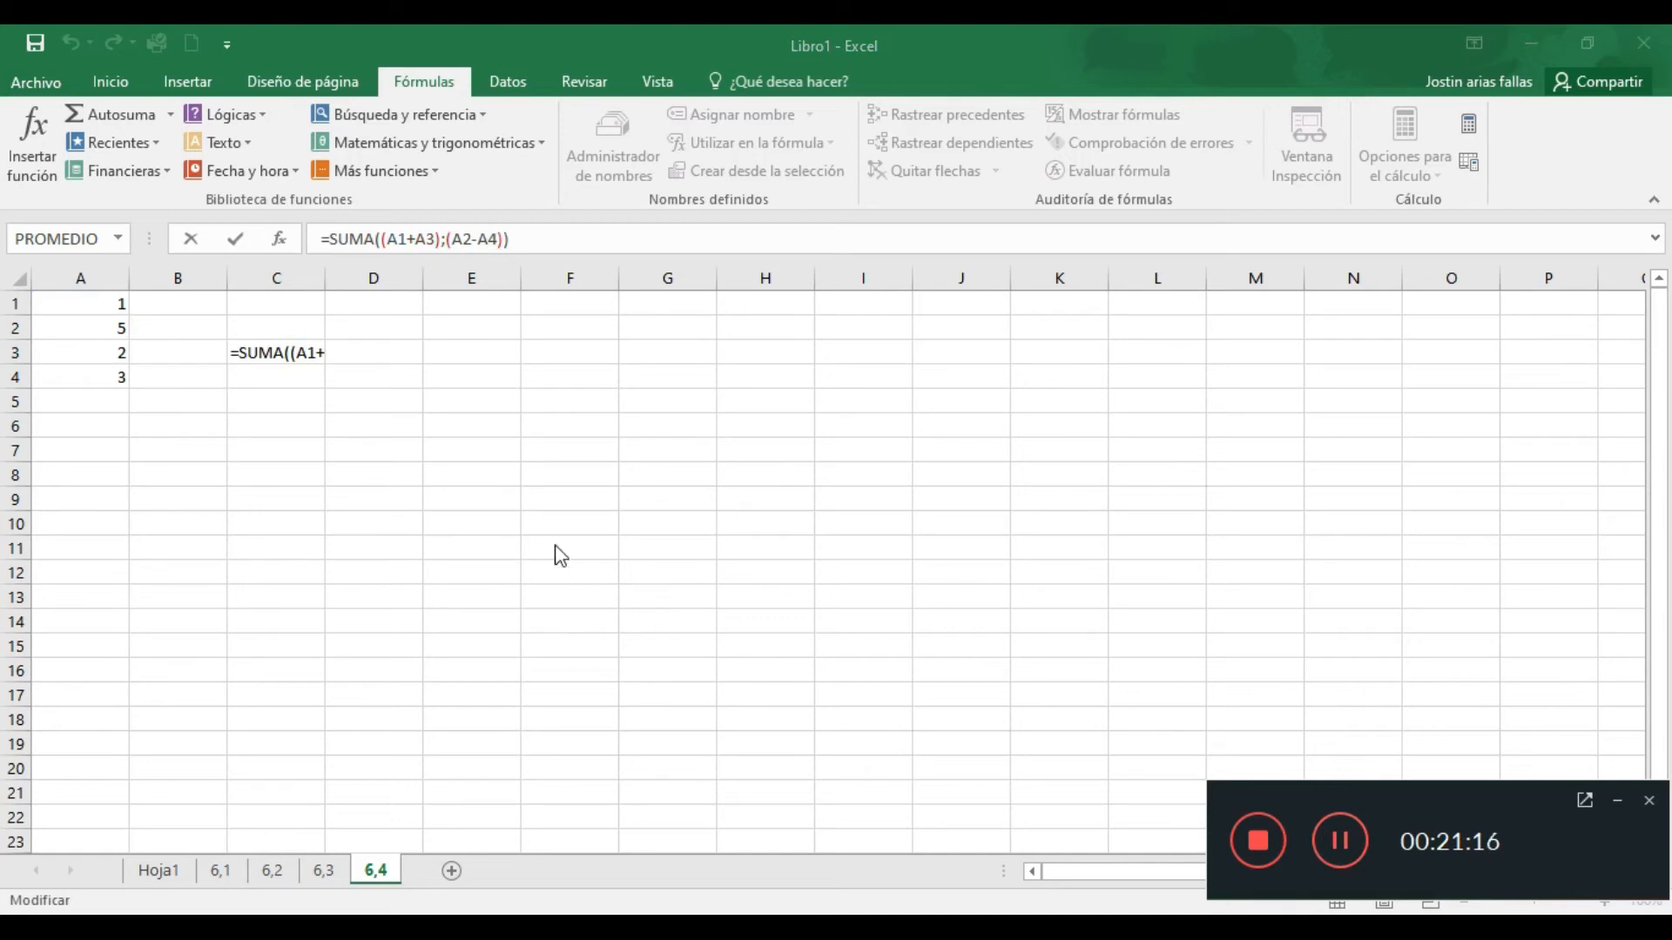
left_click(466, 261)
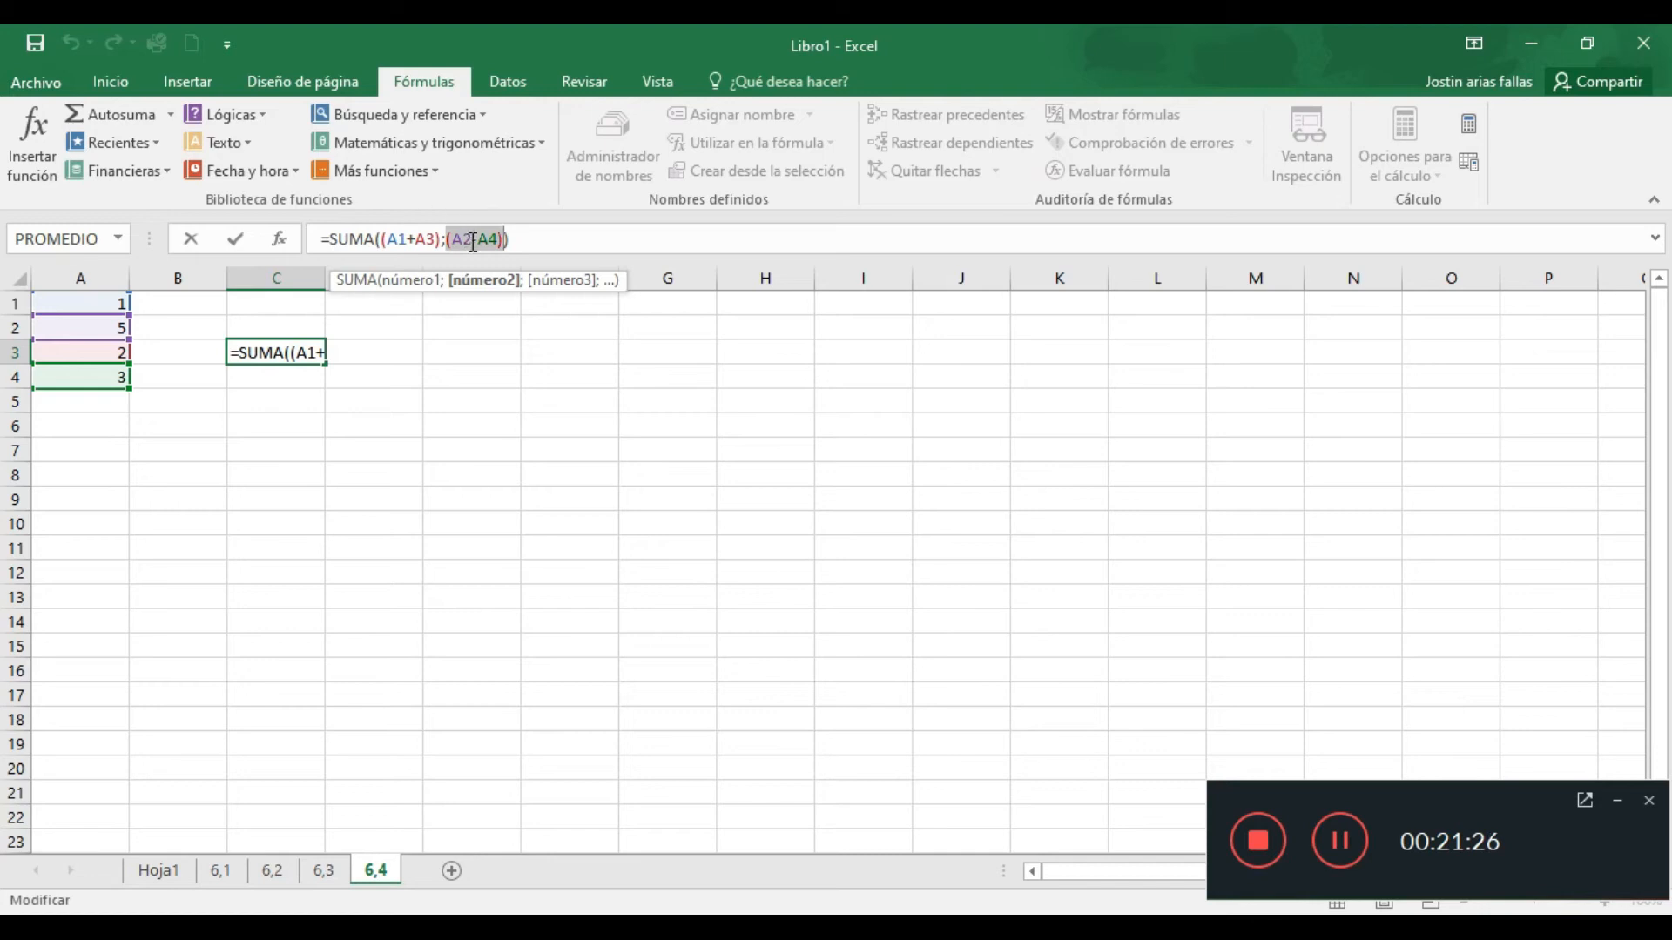
key("Return")
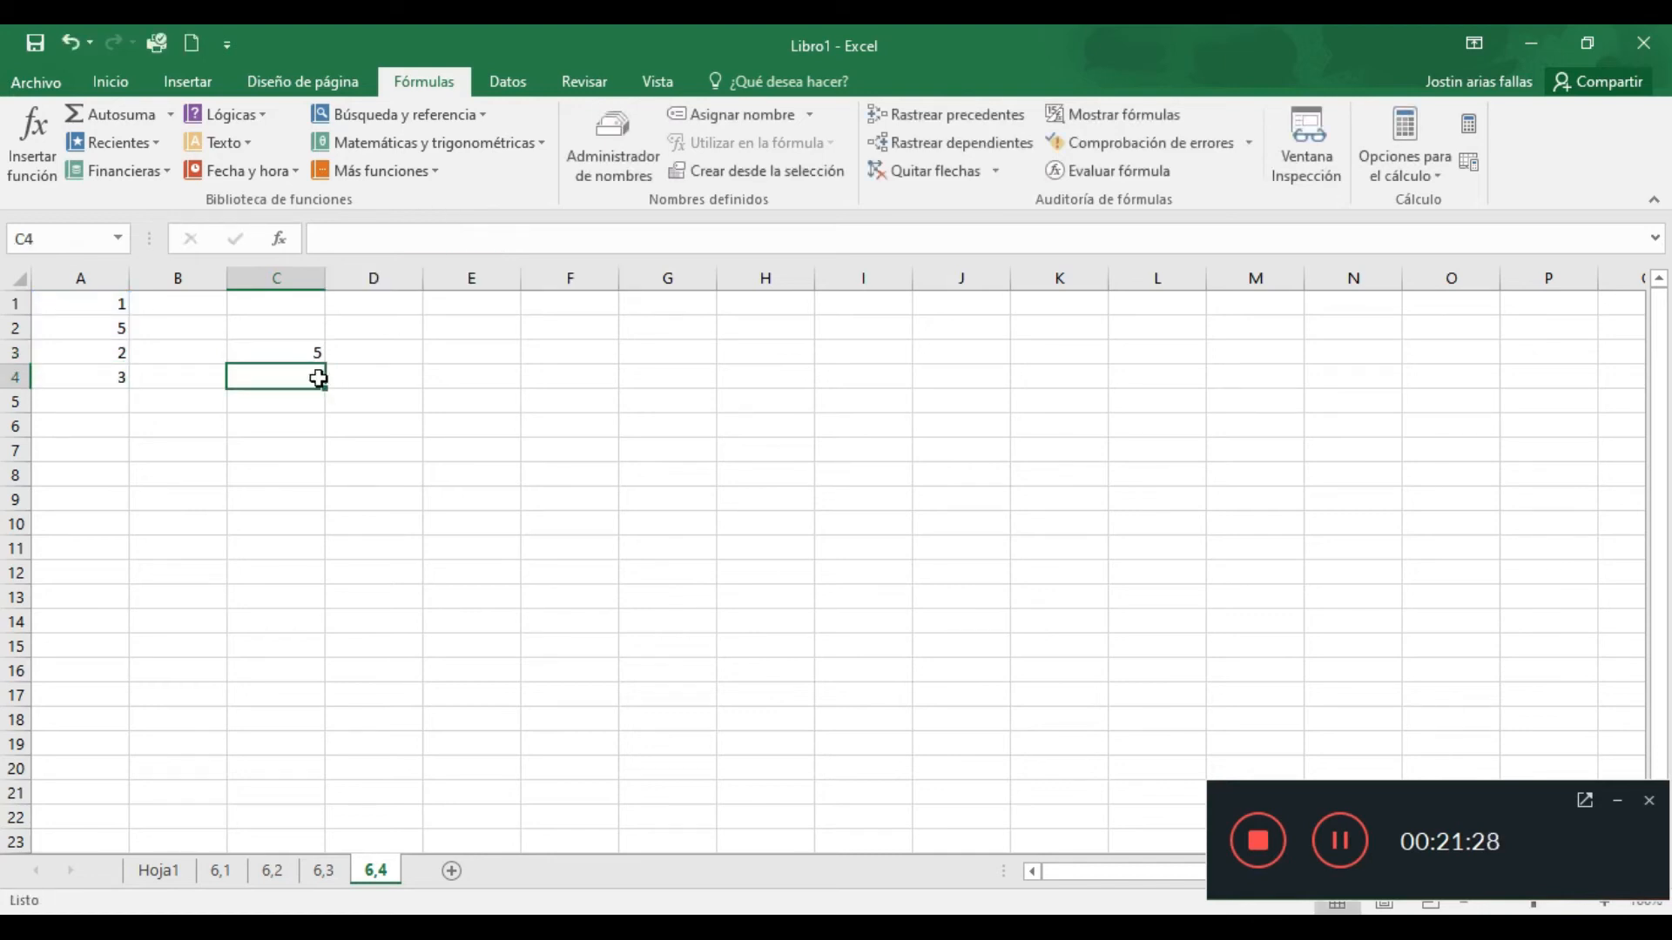
left_click(291, 355)
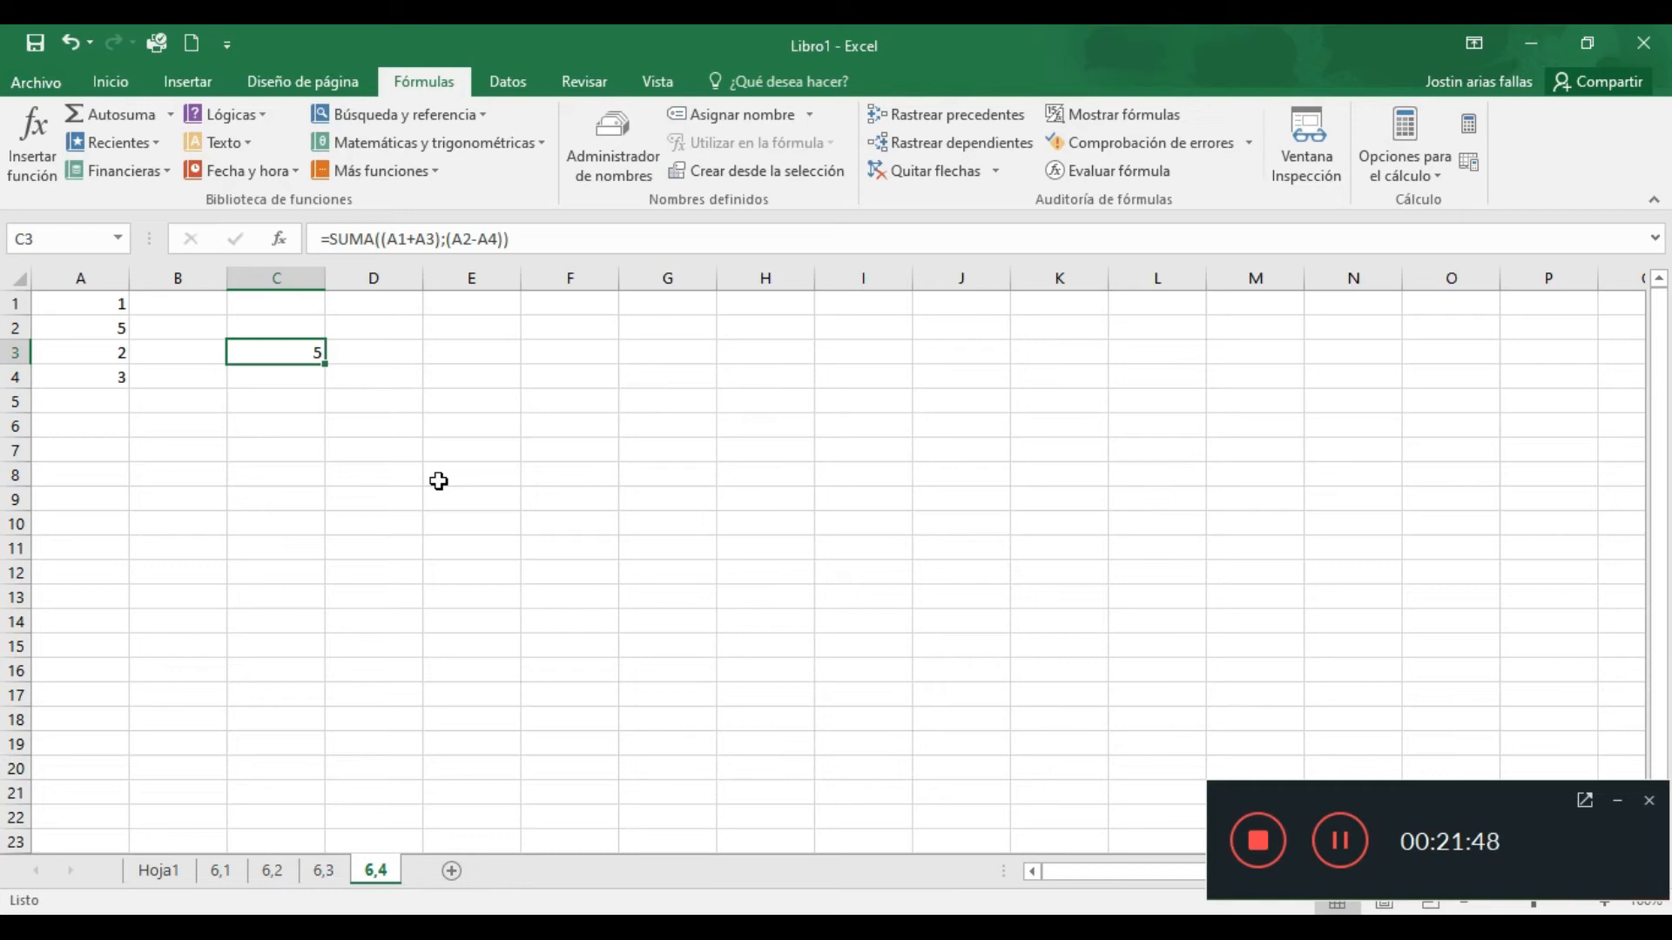
left_click(1355, 854)
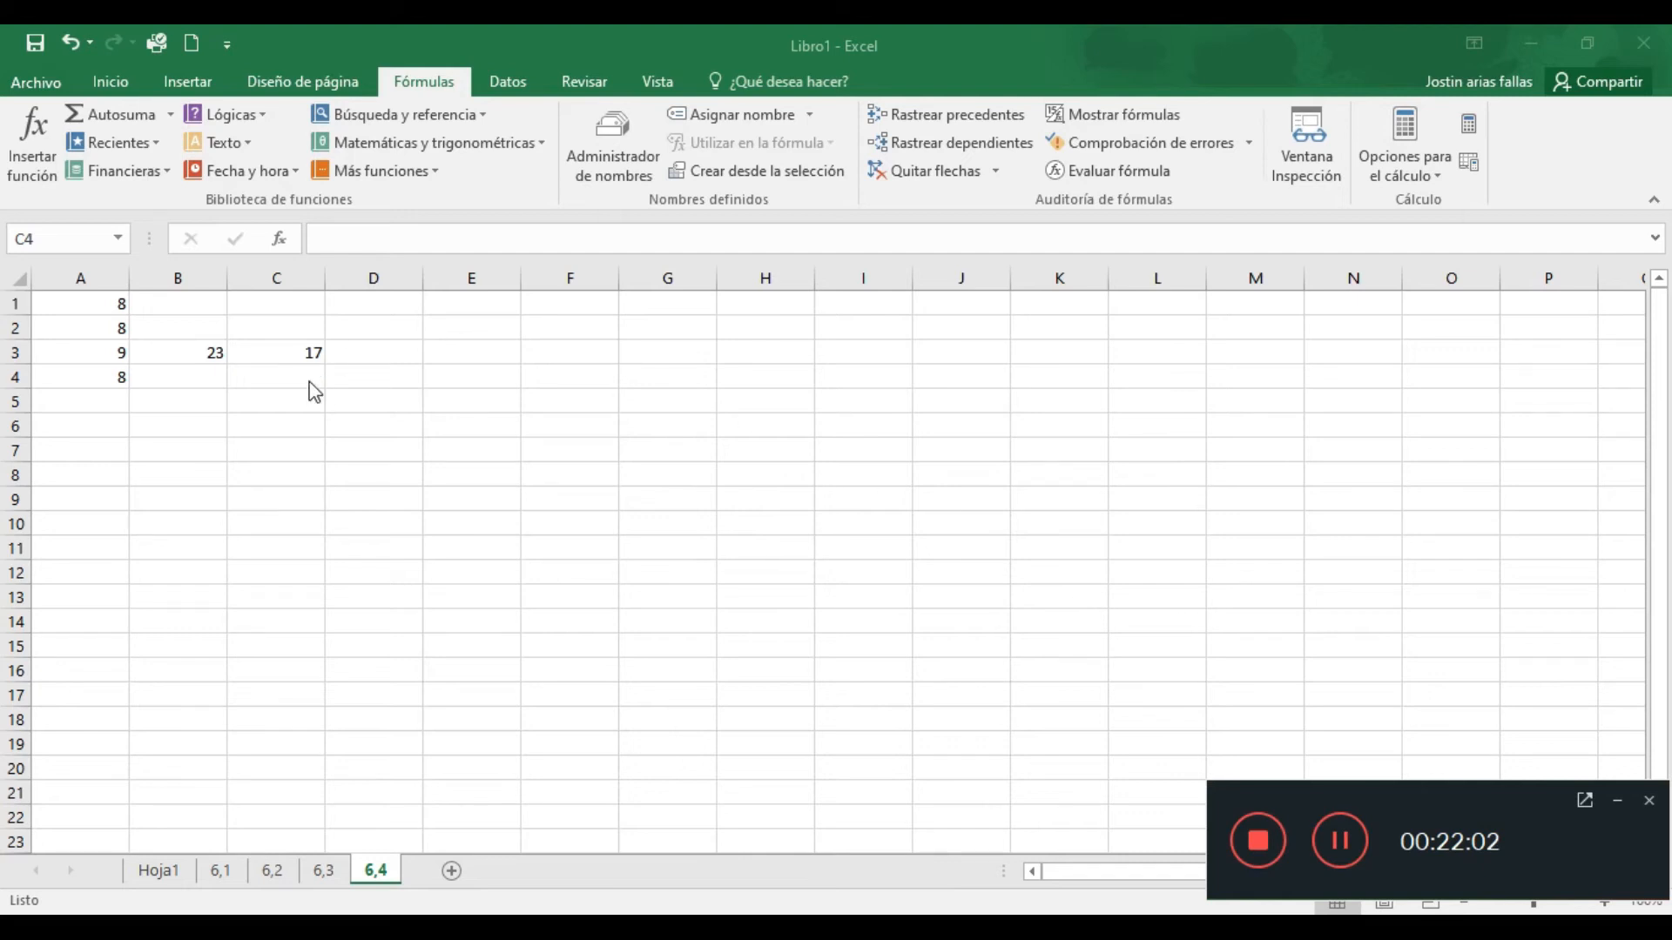
left_click(266, 350)
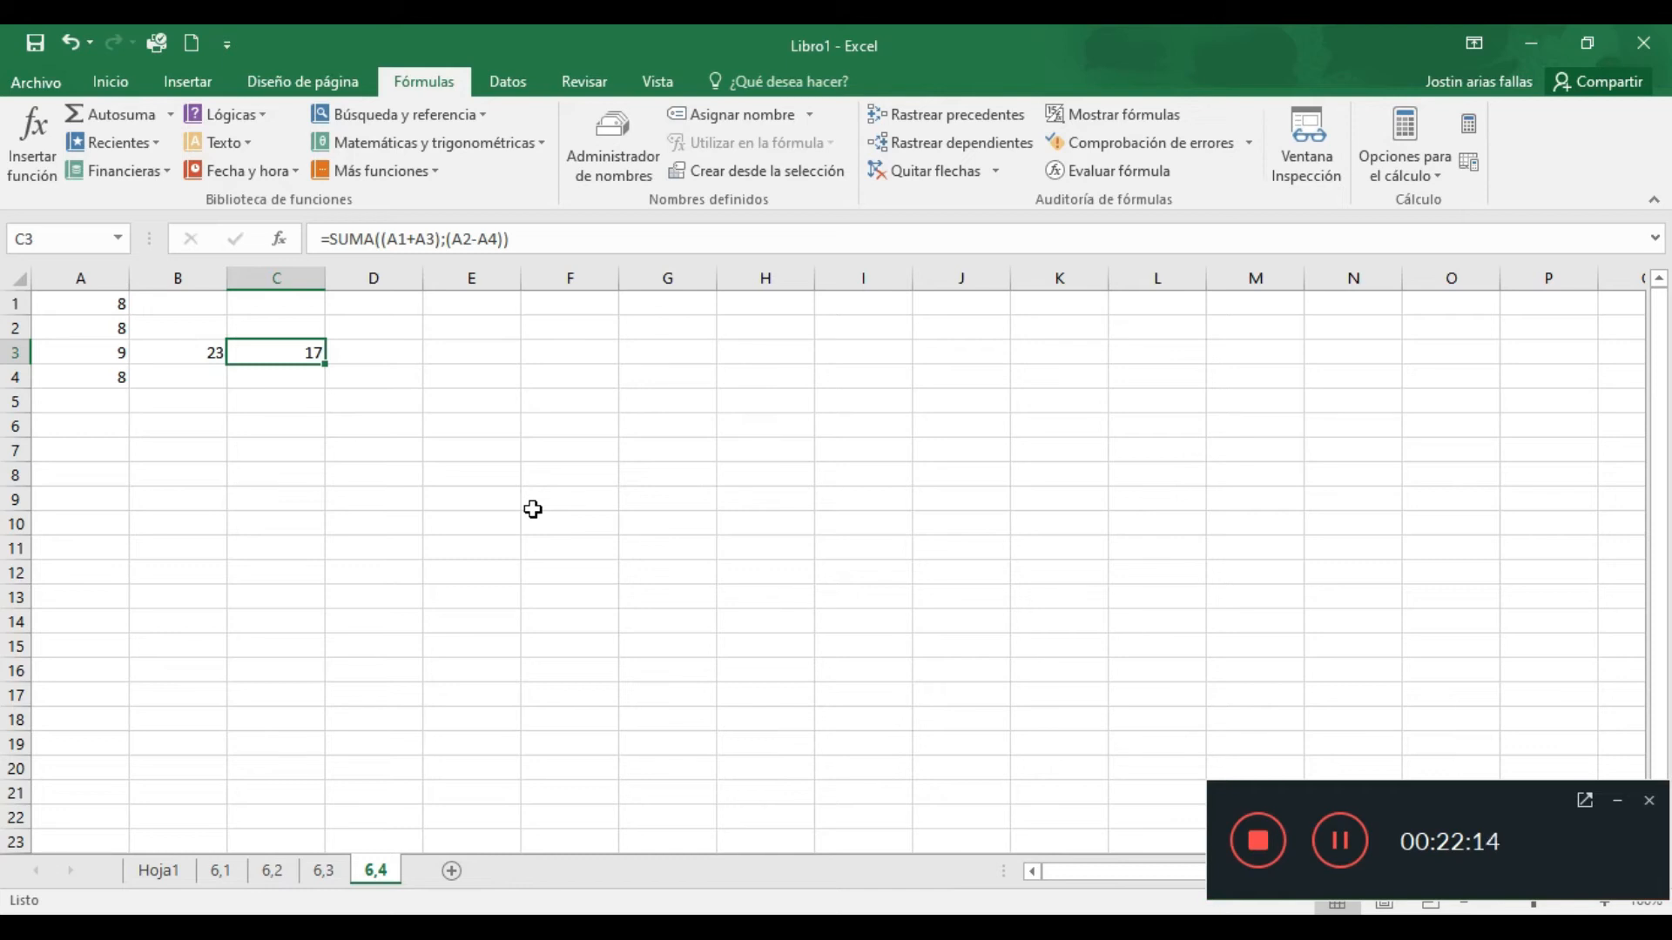
key("Down")
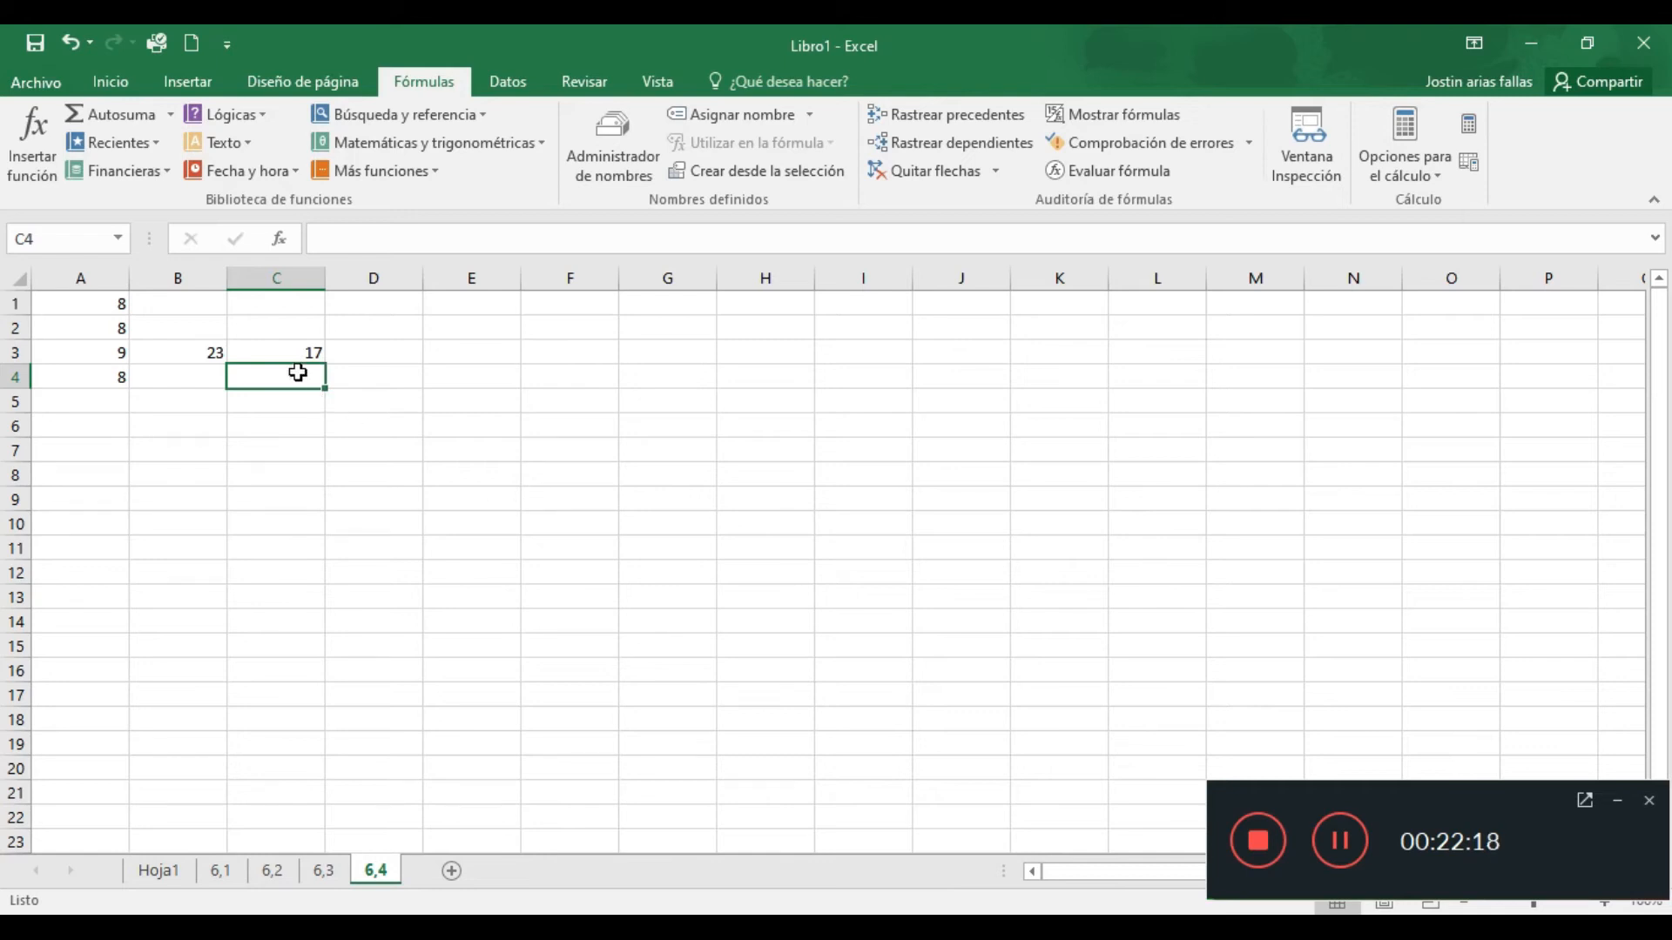
left_click_drag(258, 377, 44, 562)
left_click(1056, 871)
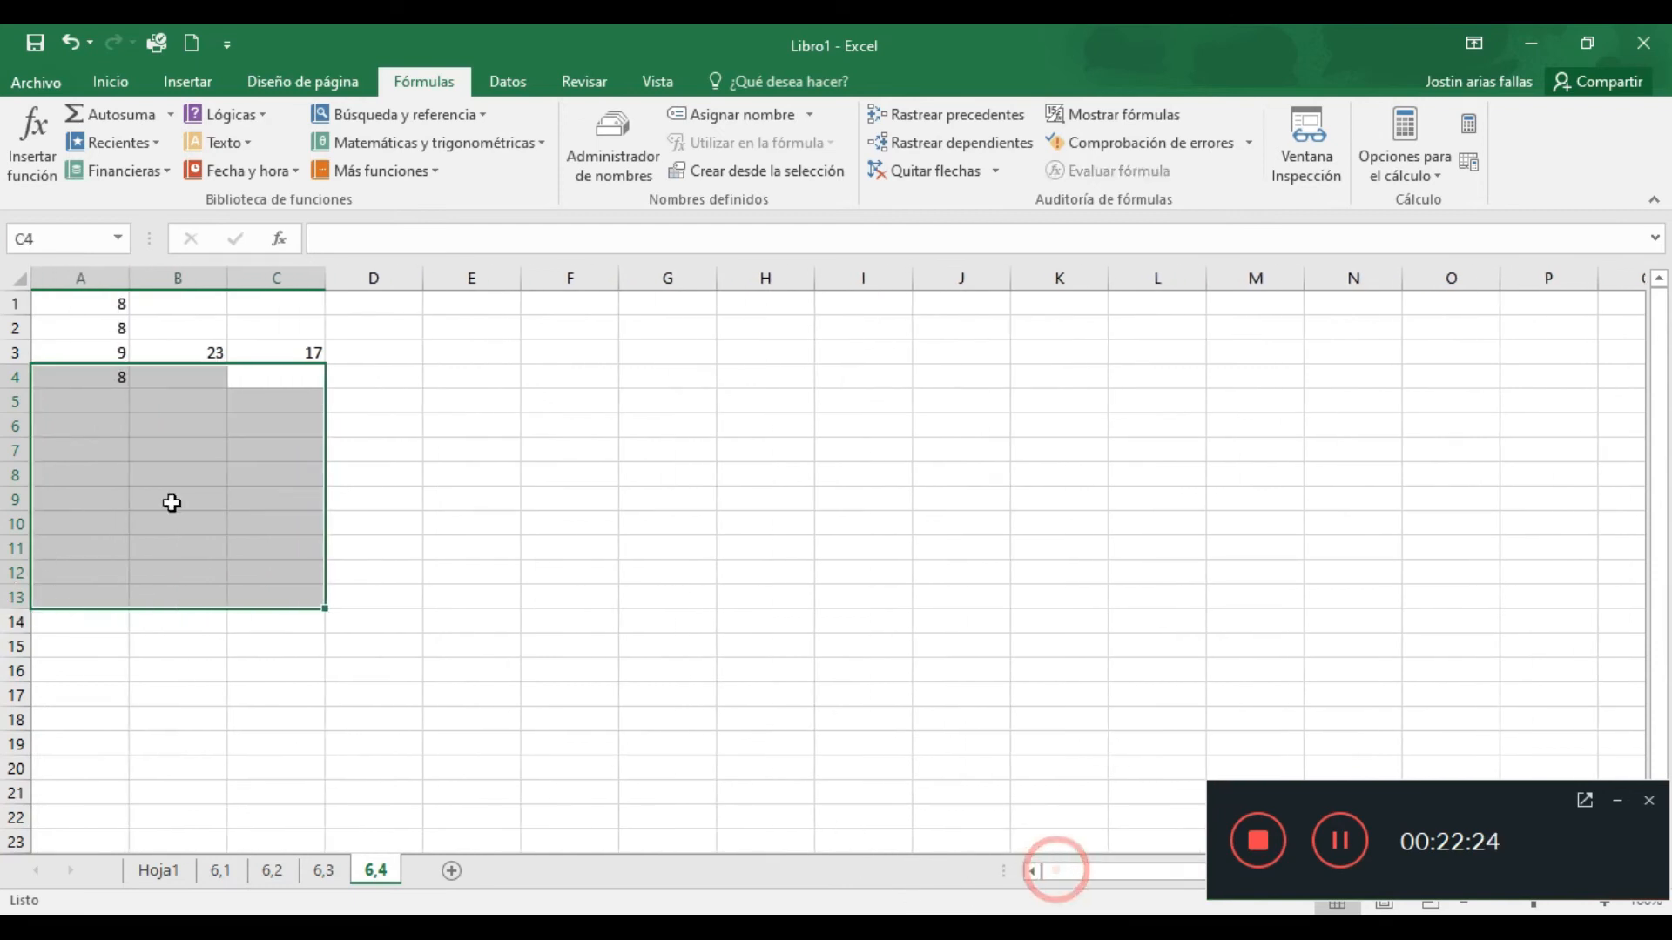
left_click(293, 355)
Enter the nested formula =MAX(suma(A1:A4);B3) in cell C4
left_click(294, 383)
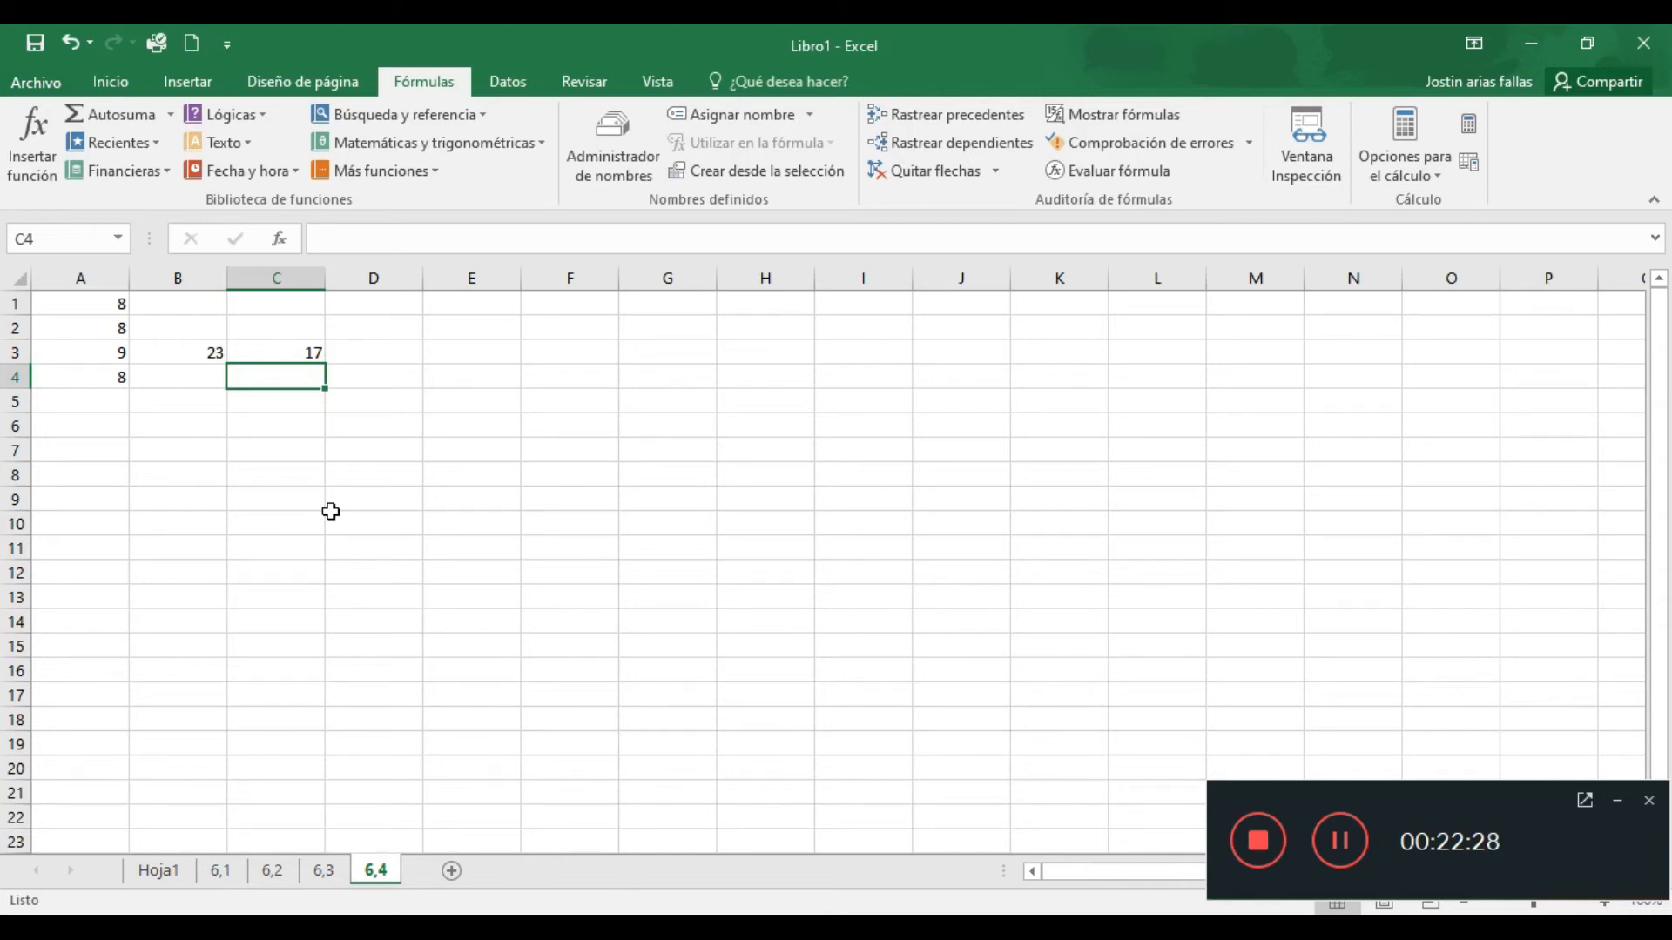
type("=")
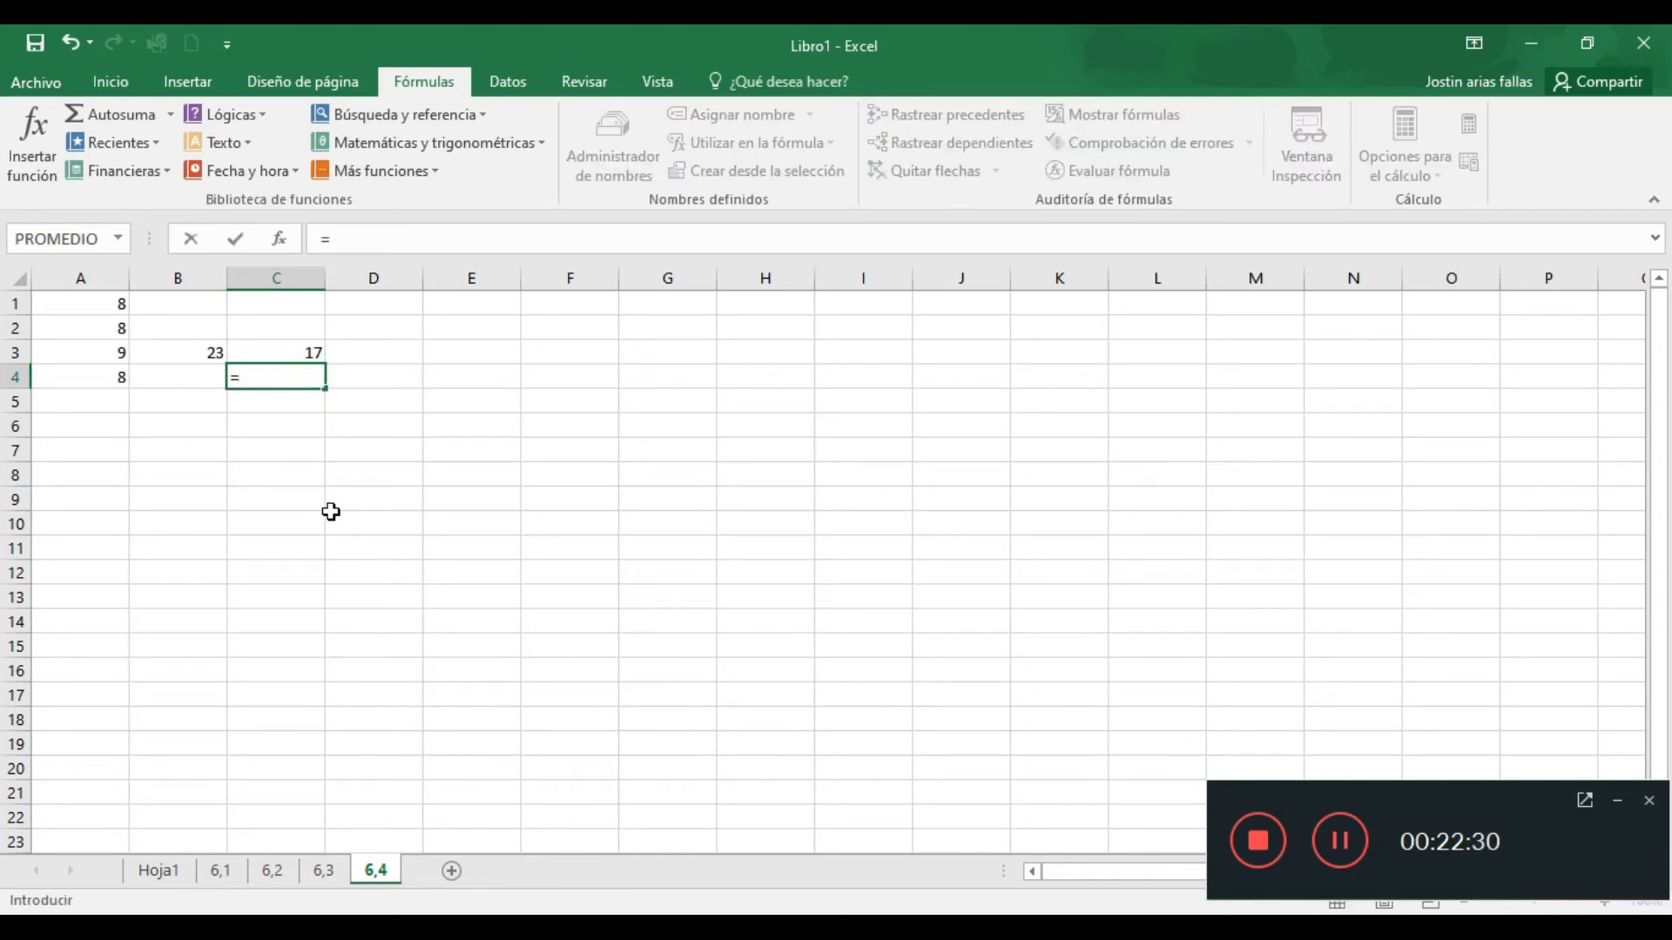
type("MAX")
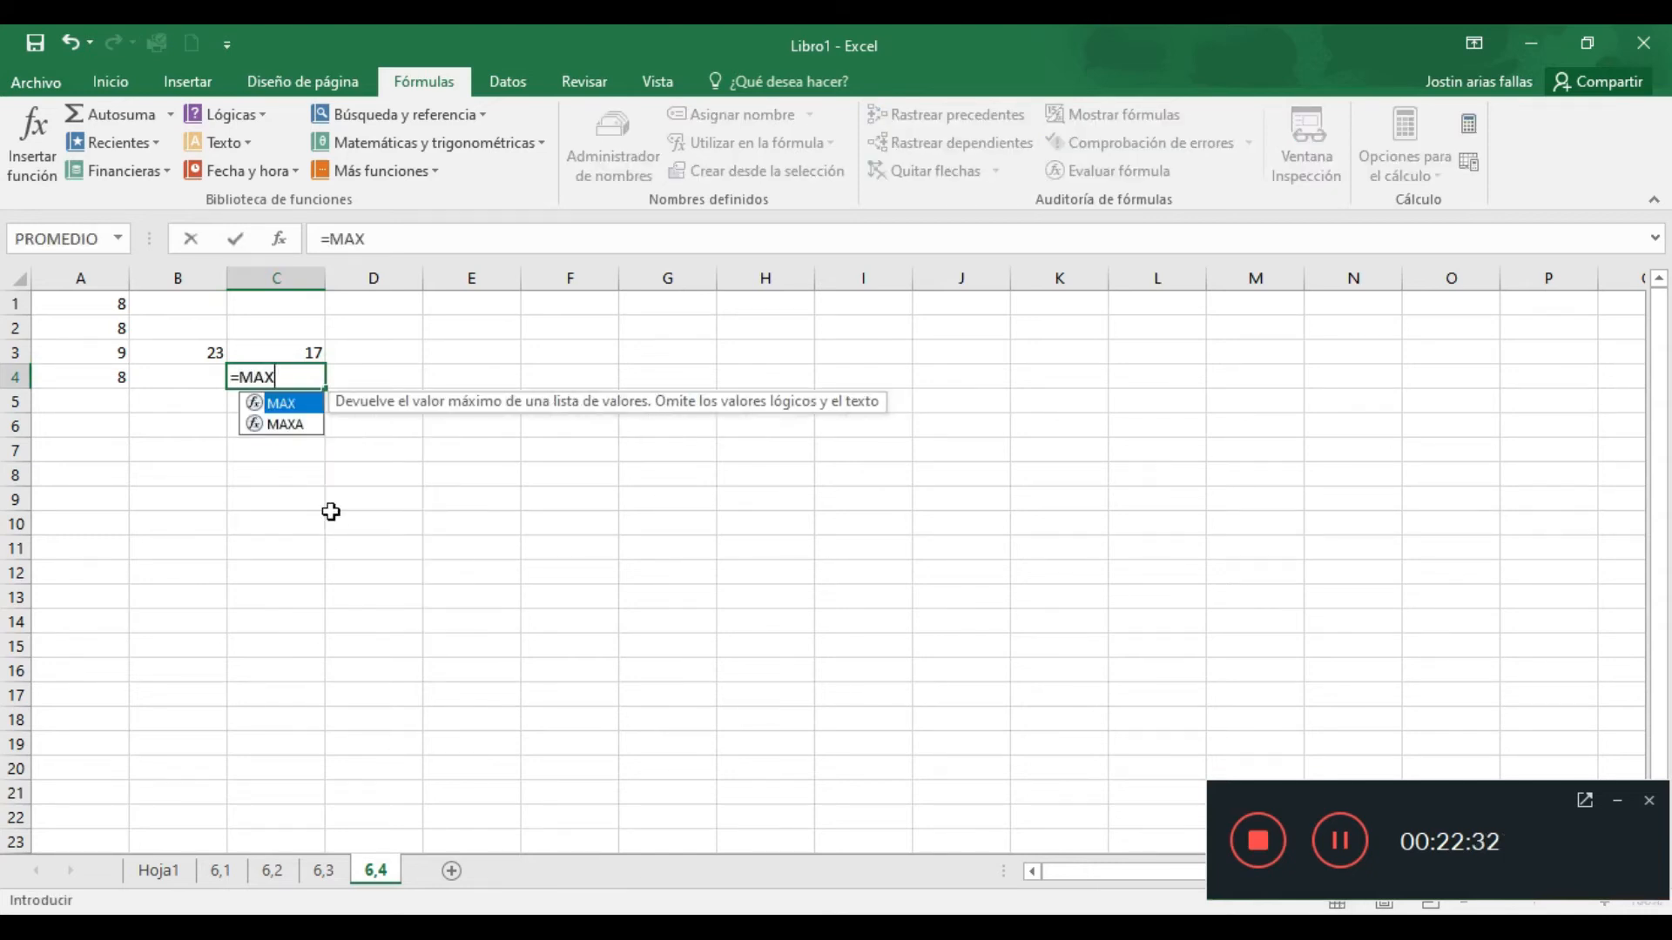
type("(")
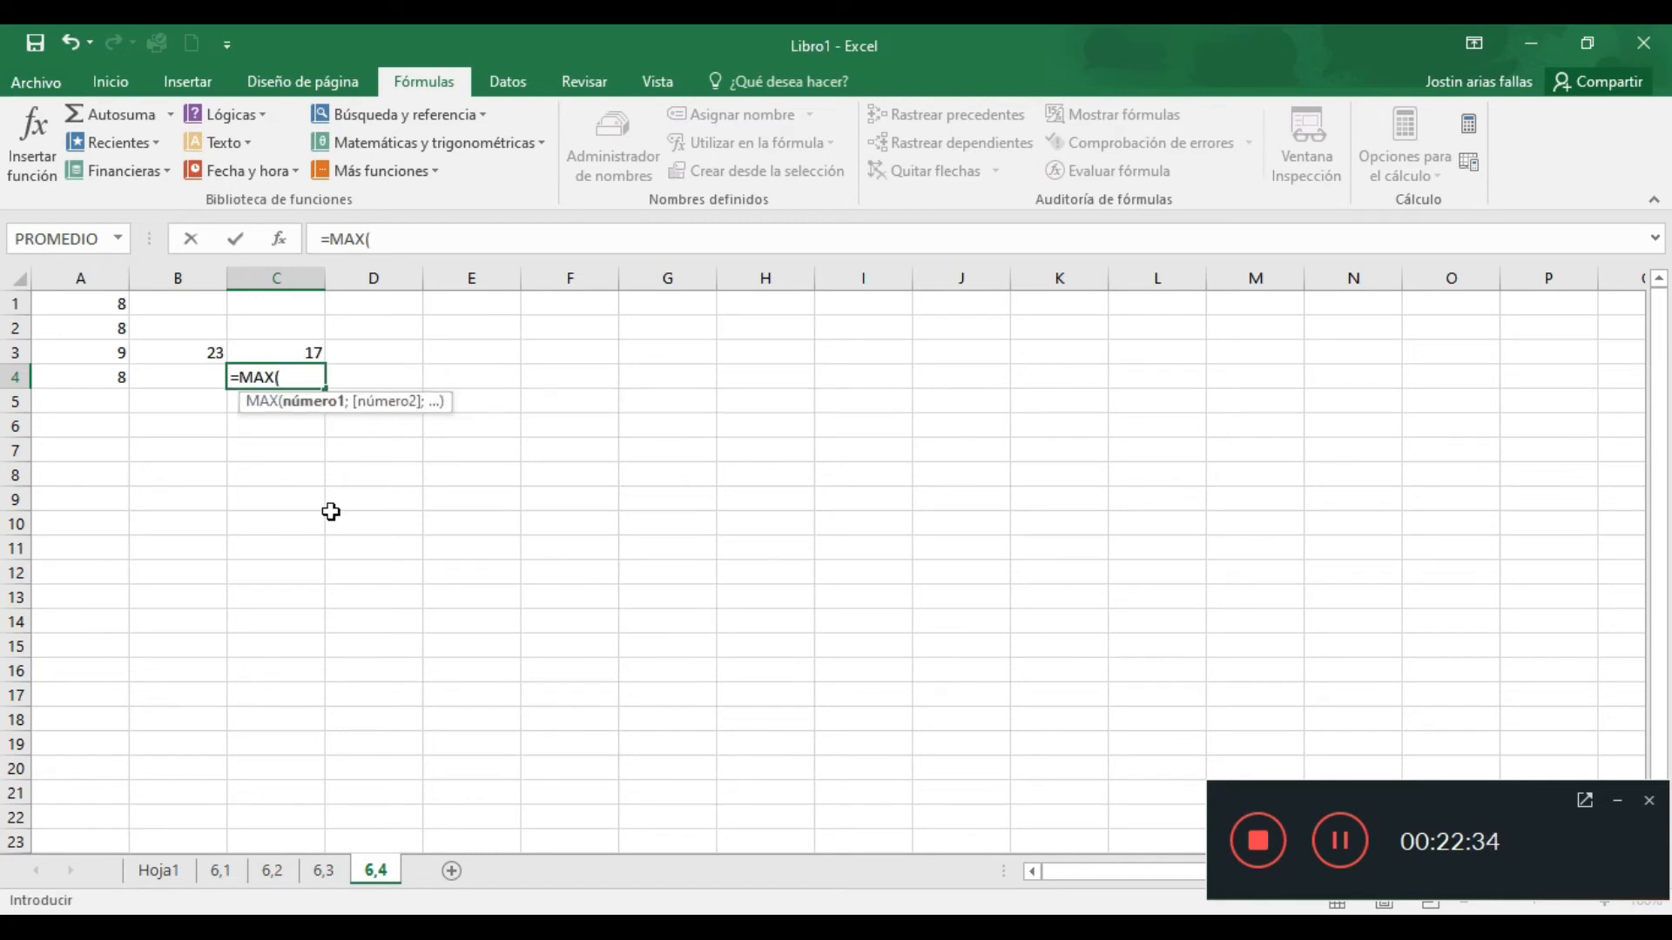
type("suma")
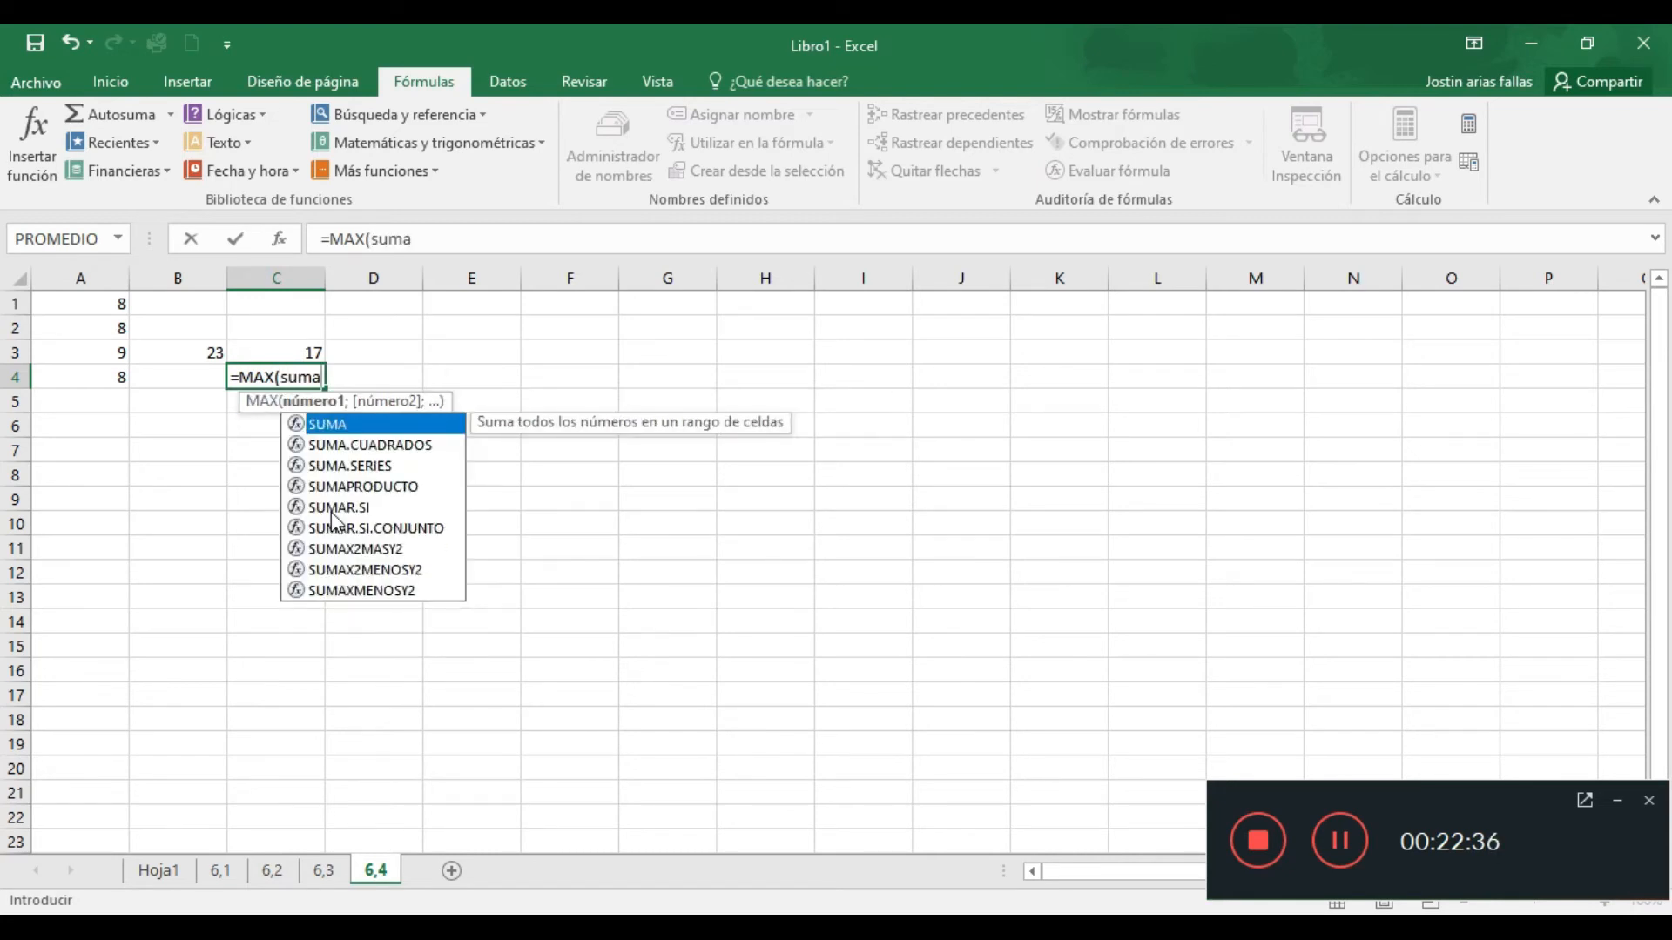
type("(")
left_click(67, 310)
left_click_drag(66, 310, 55, 372)
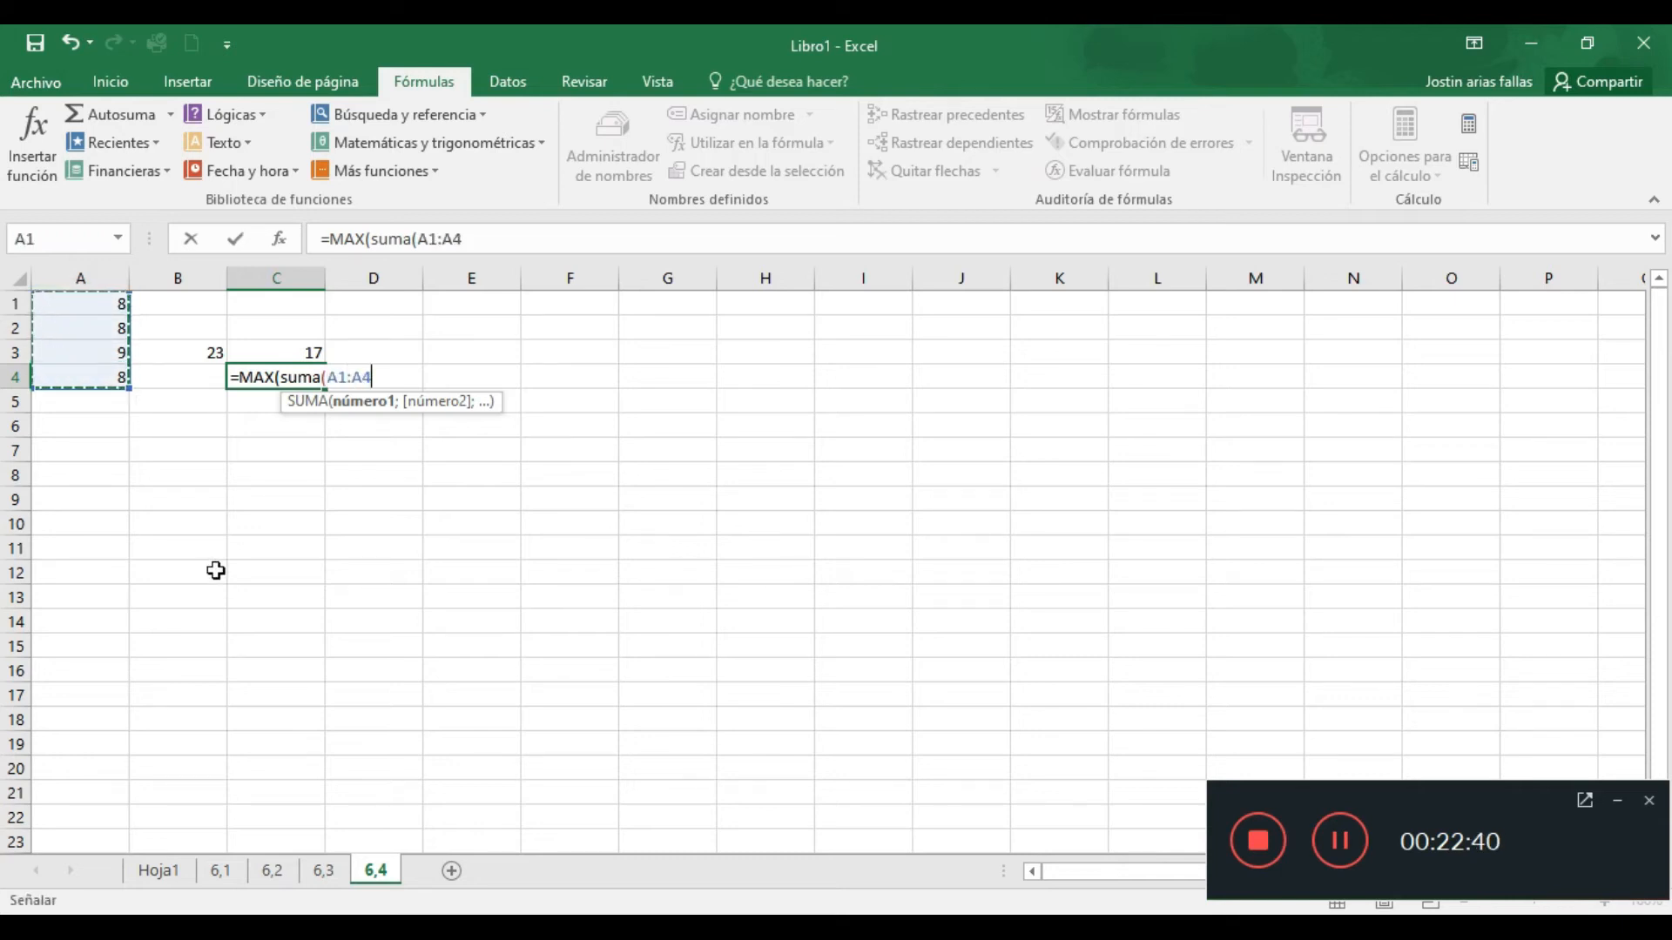
type(");")
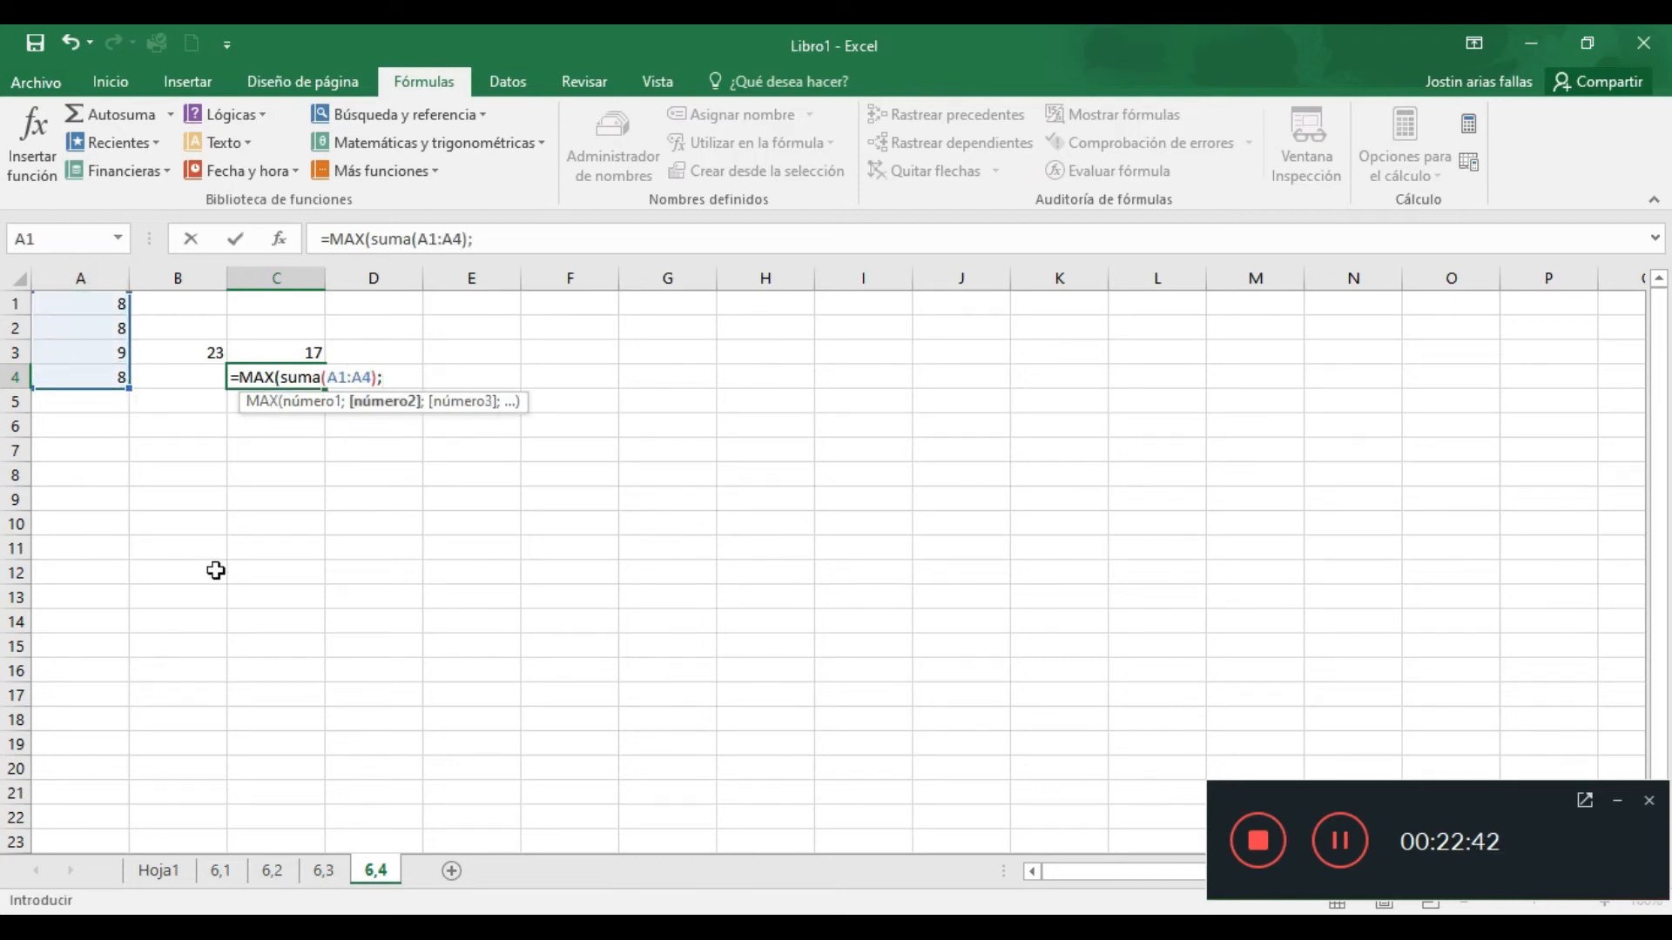
left_click(198, 349)
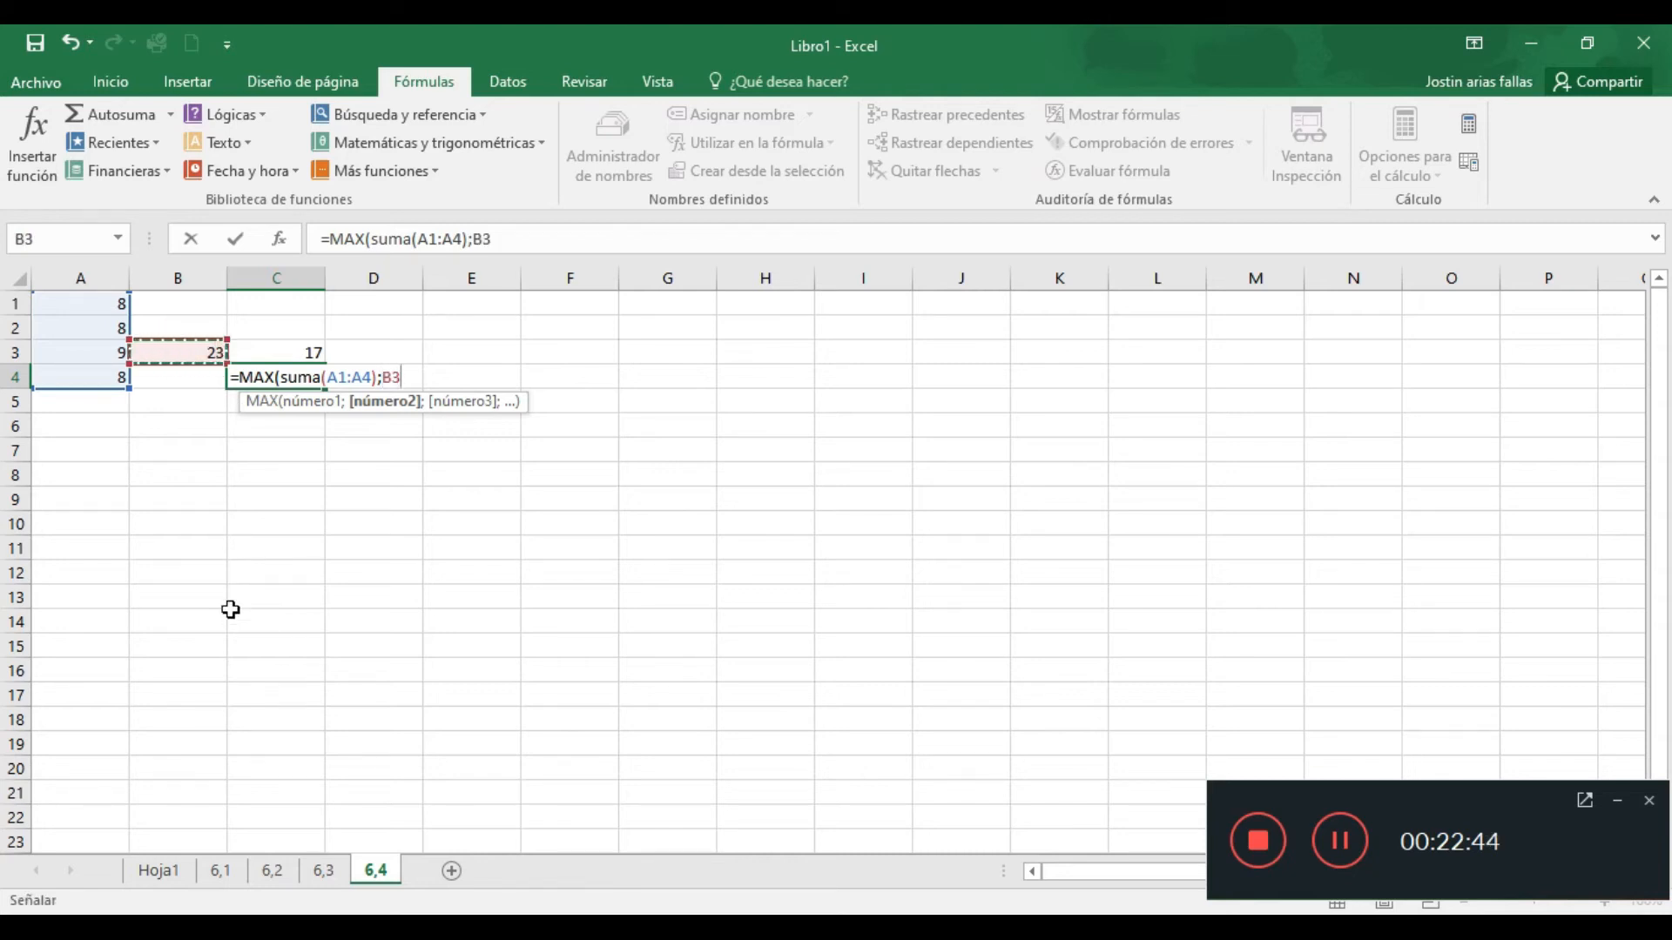
type(")")
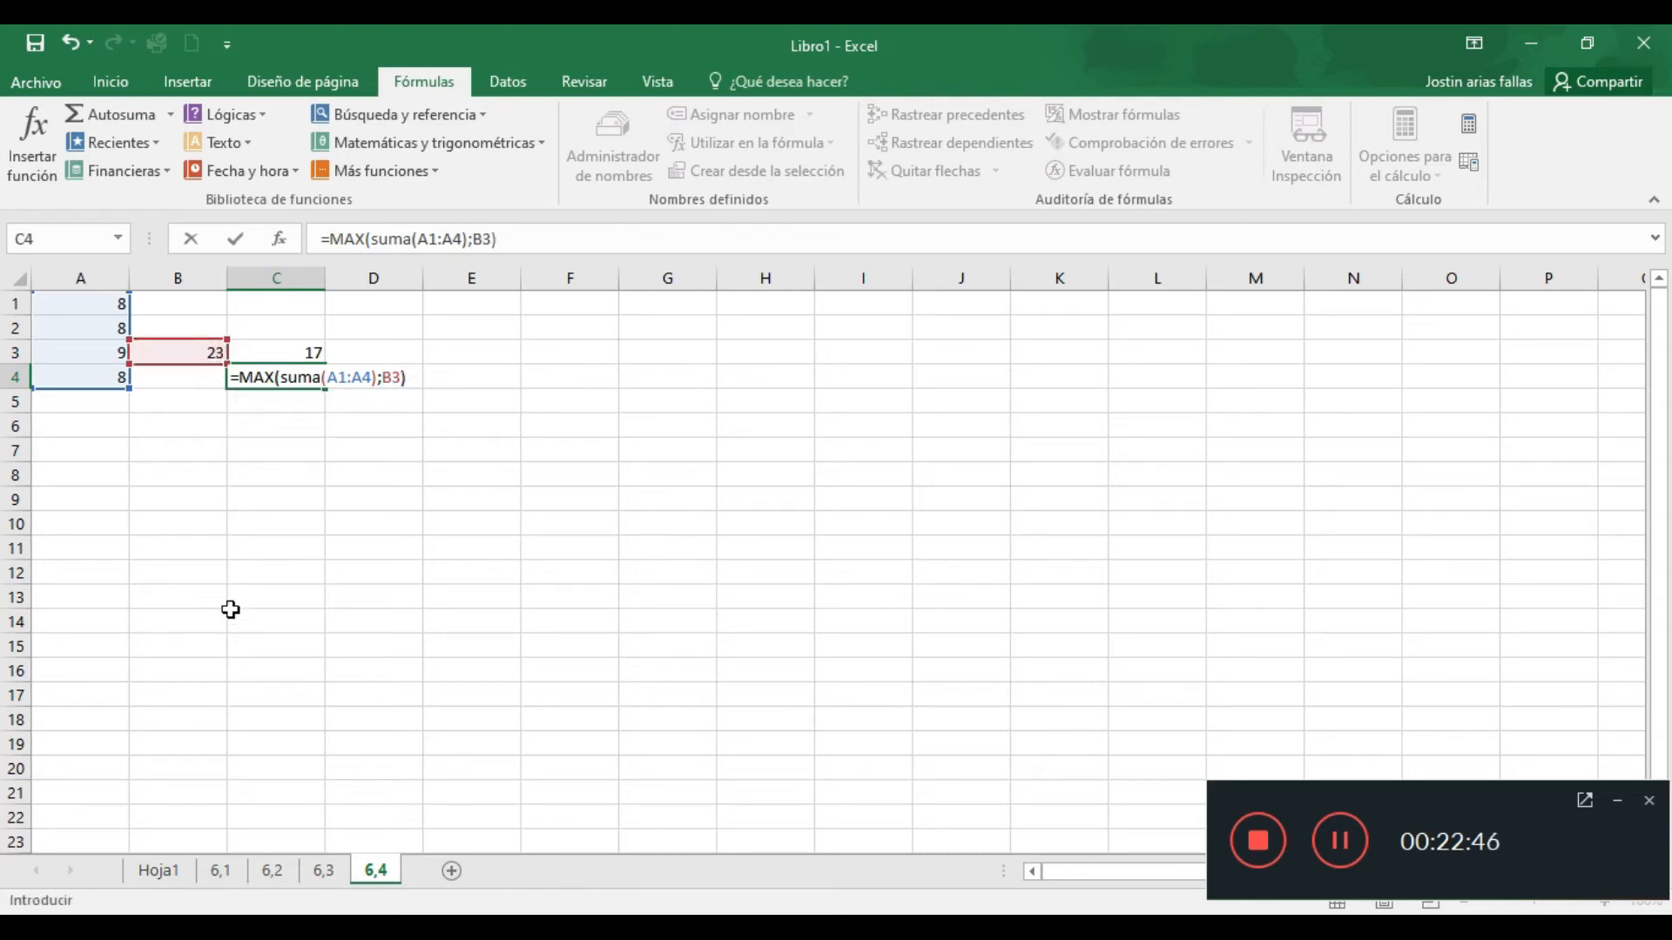
key("Return")
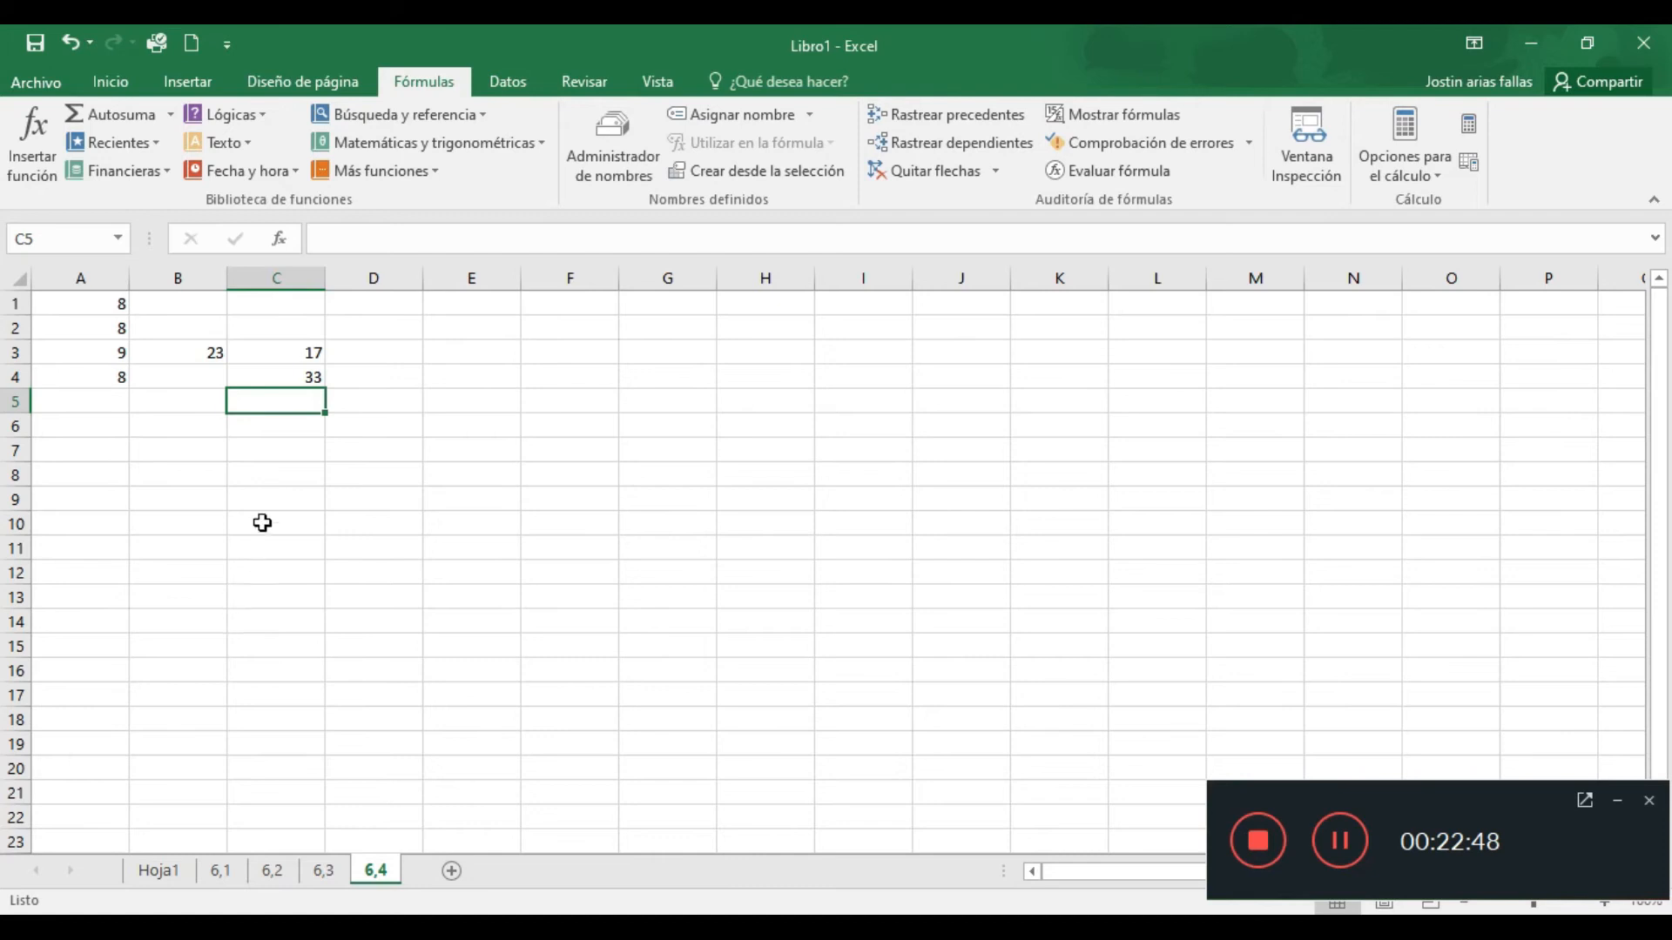
Examine the nested SUMA(A1:A4) argument within the MAX formula of cell C4
left_click(381, 371)
left_click(269, 373)
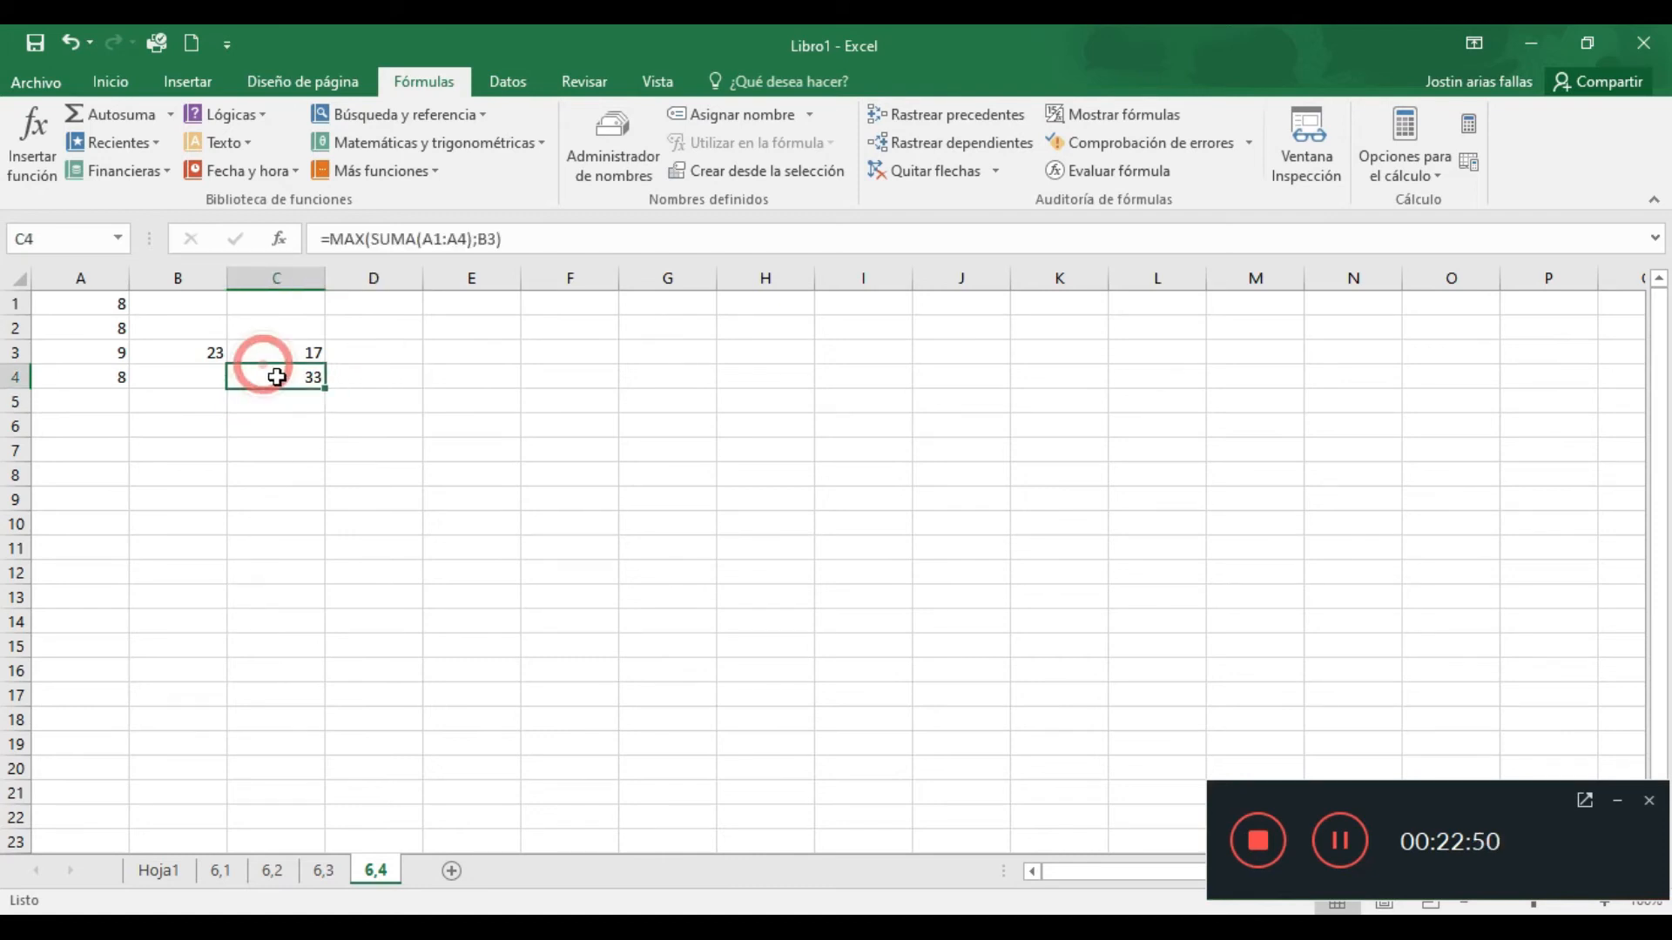
left_click_drag(377, 240, 450, 248)
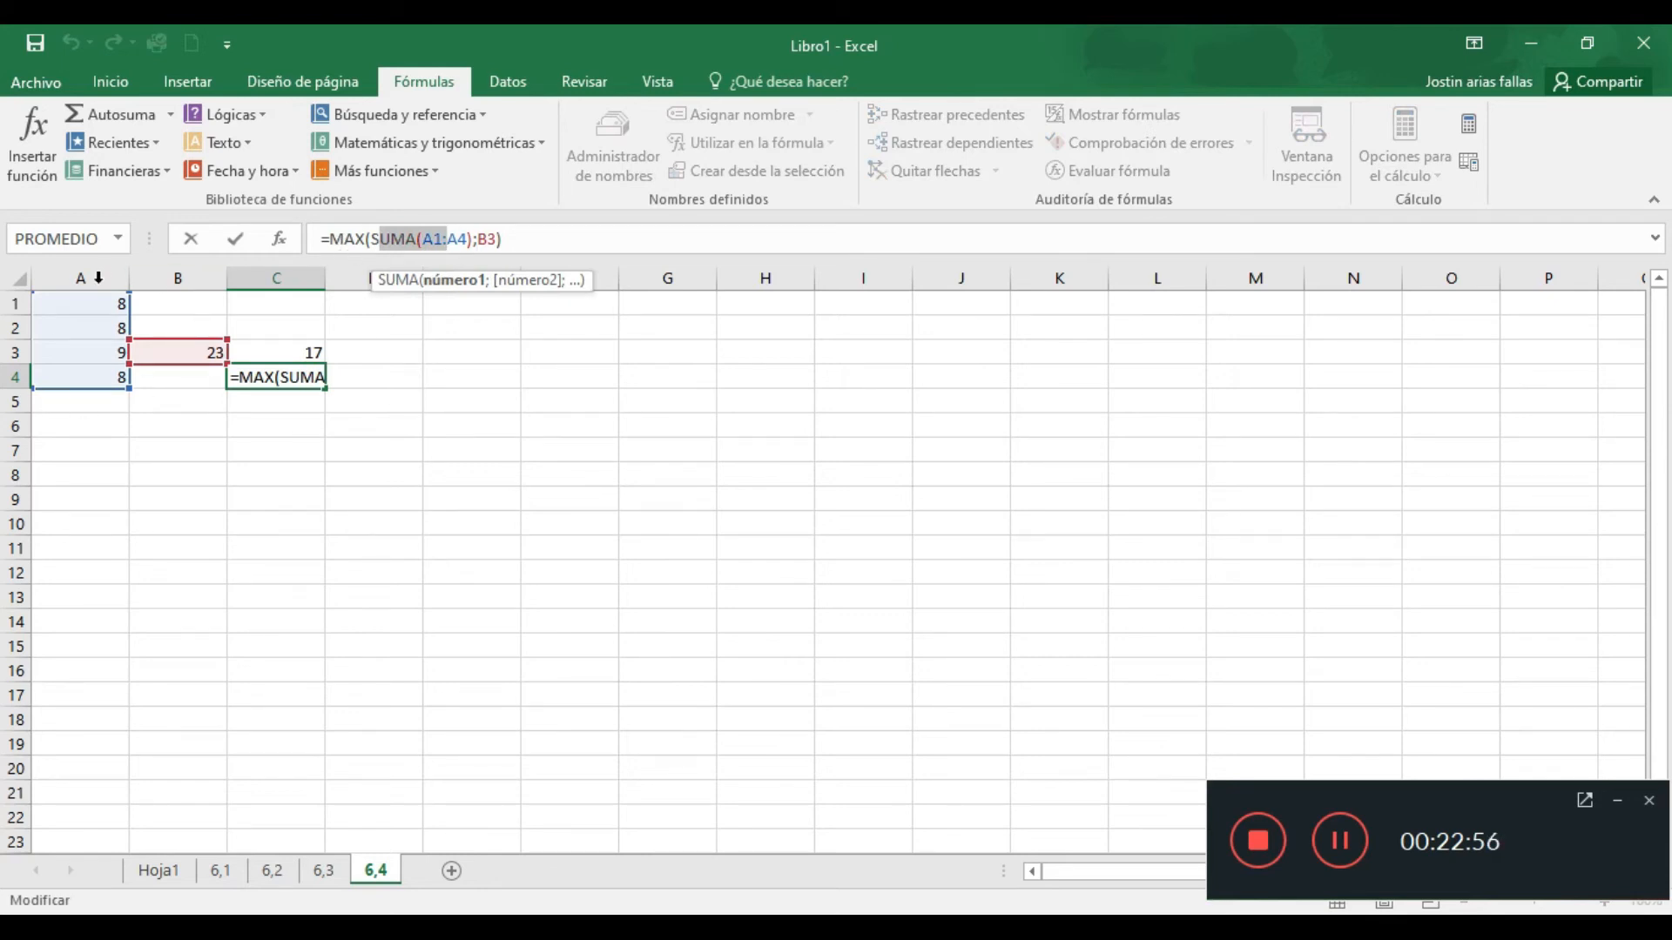
key("Return")
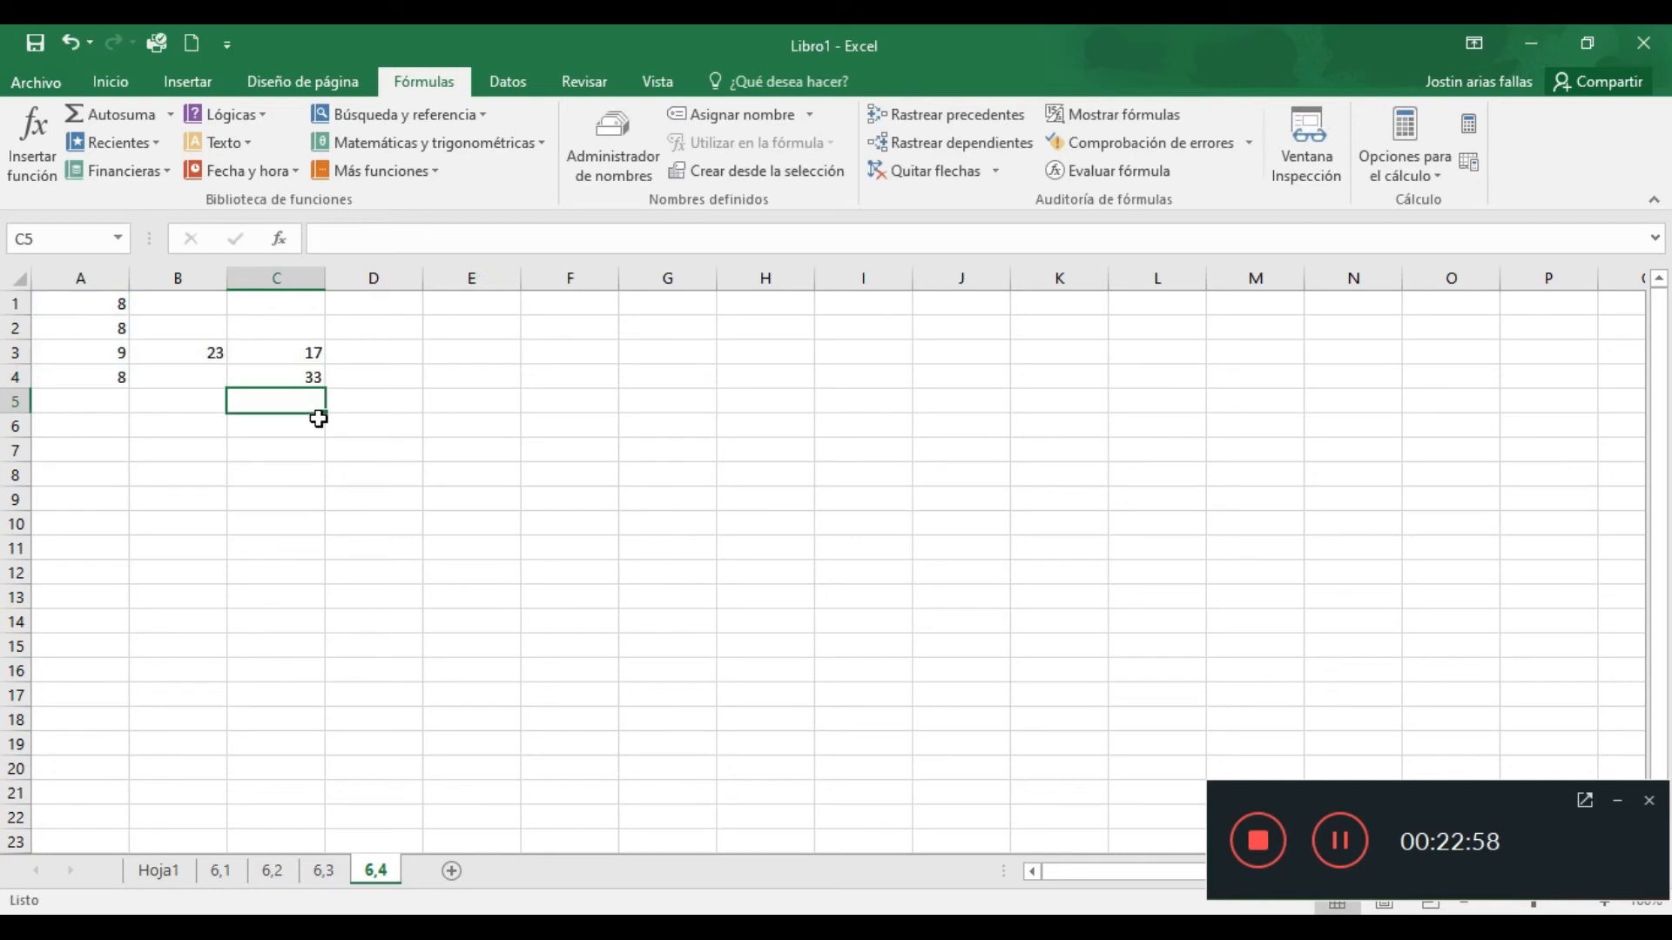
Test the MAX formula in C4 by setting B3 to 25, followed by 34, and compare both cells
left_click(172, 350)
type("25")
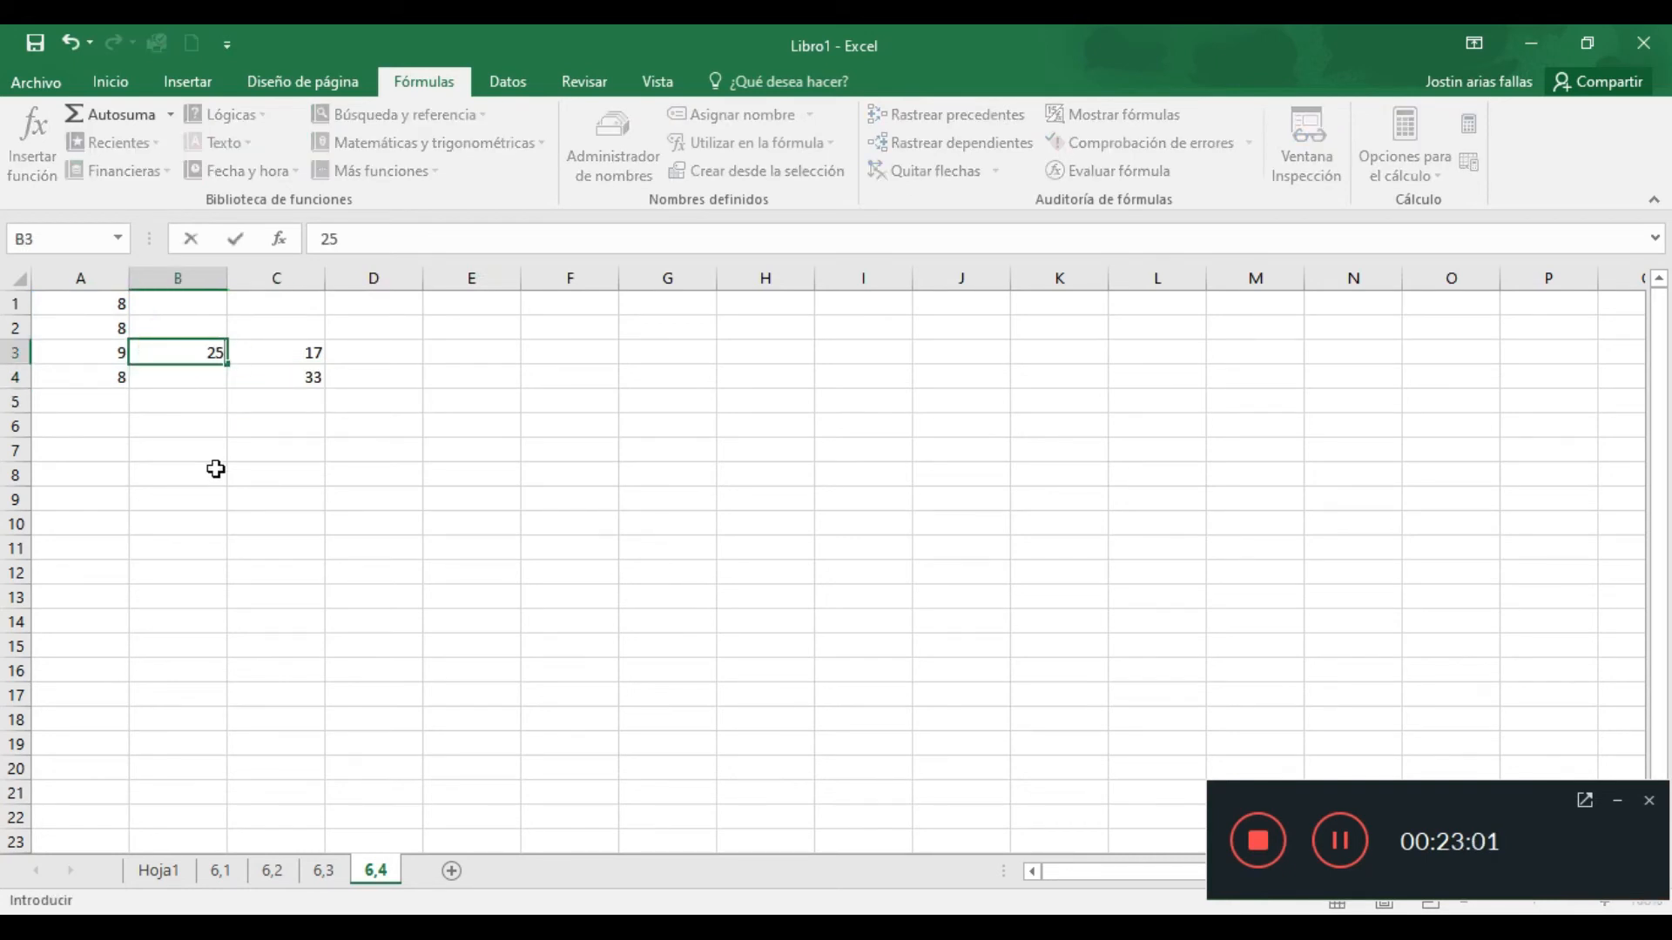
key("Return")
key("Up")
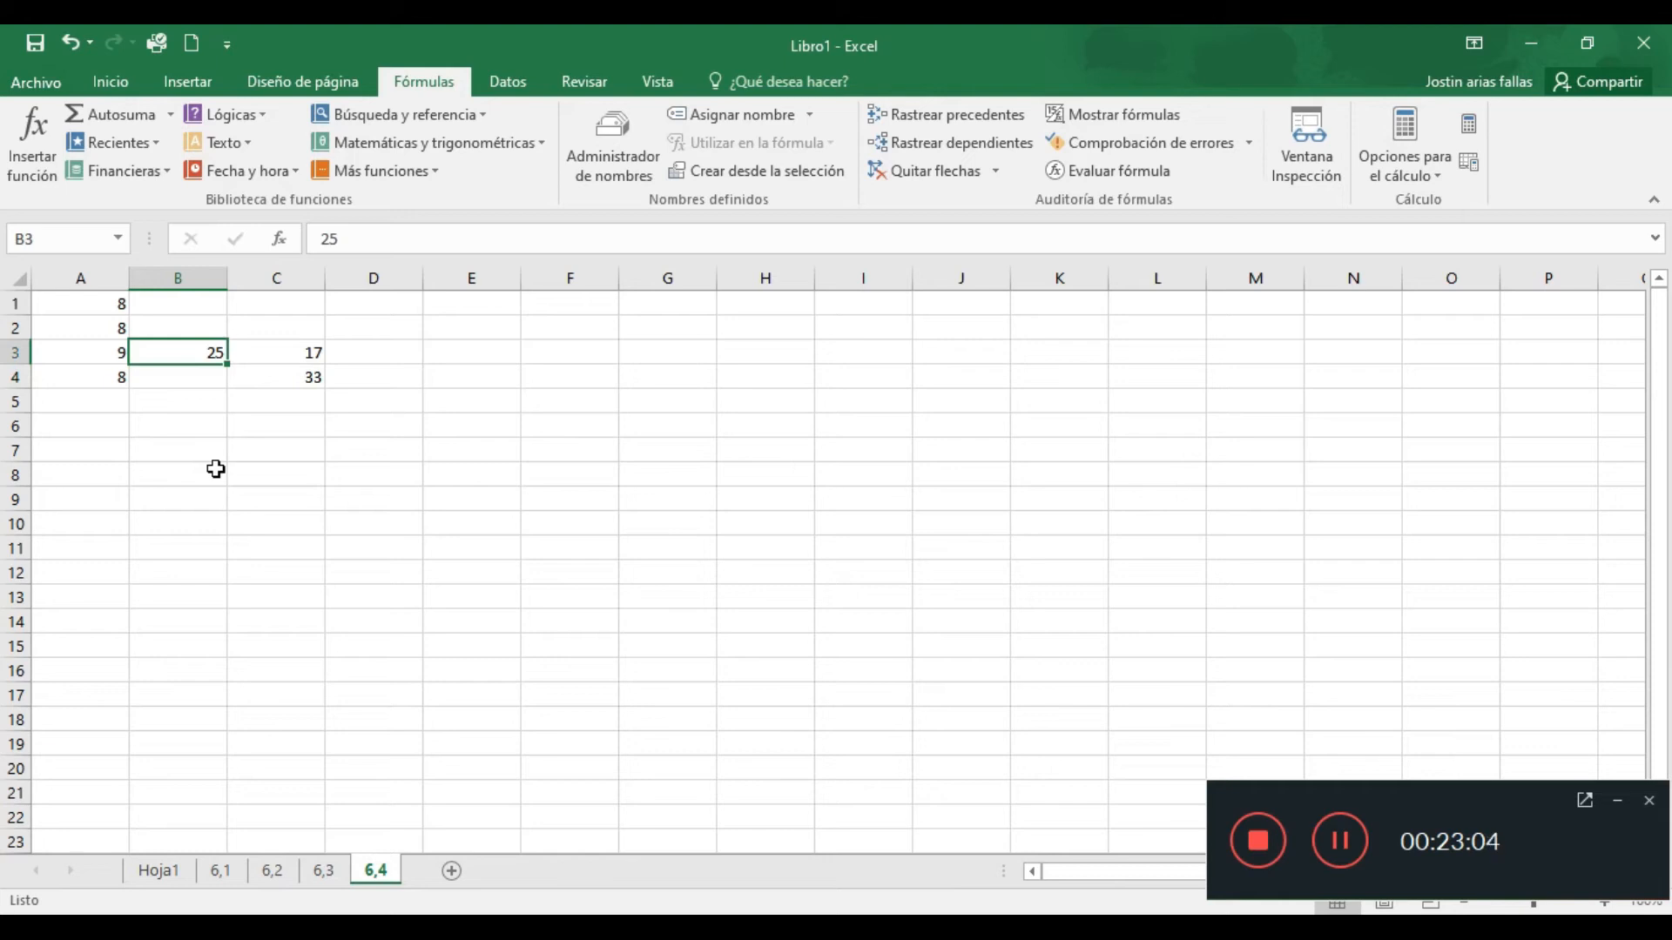
type("34")
key("Return")
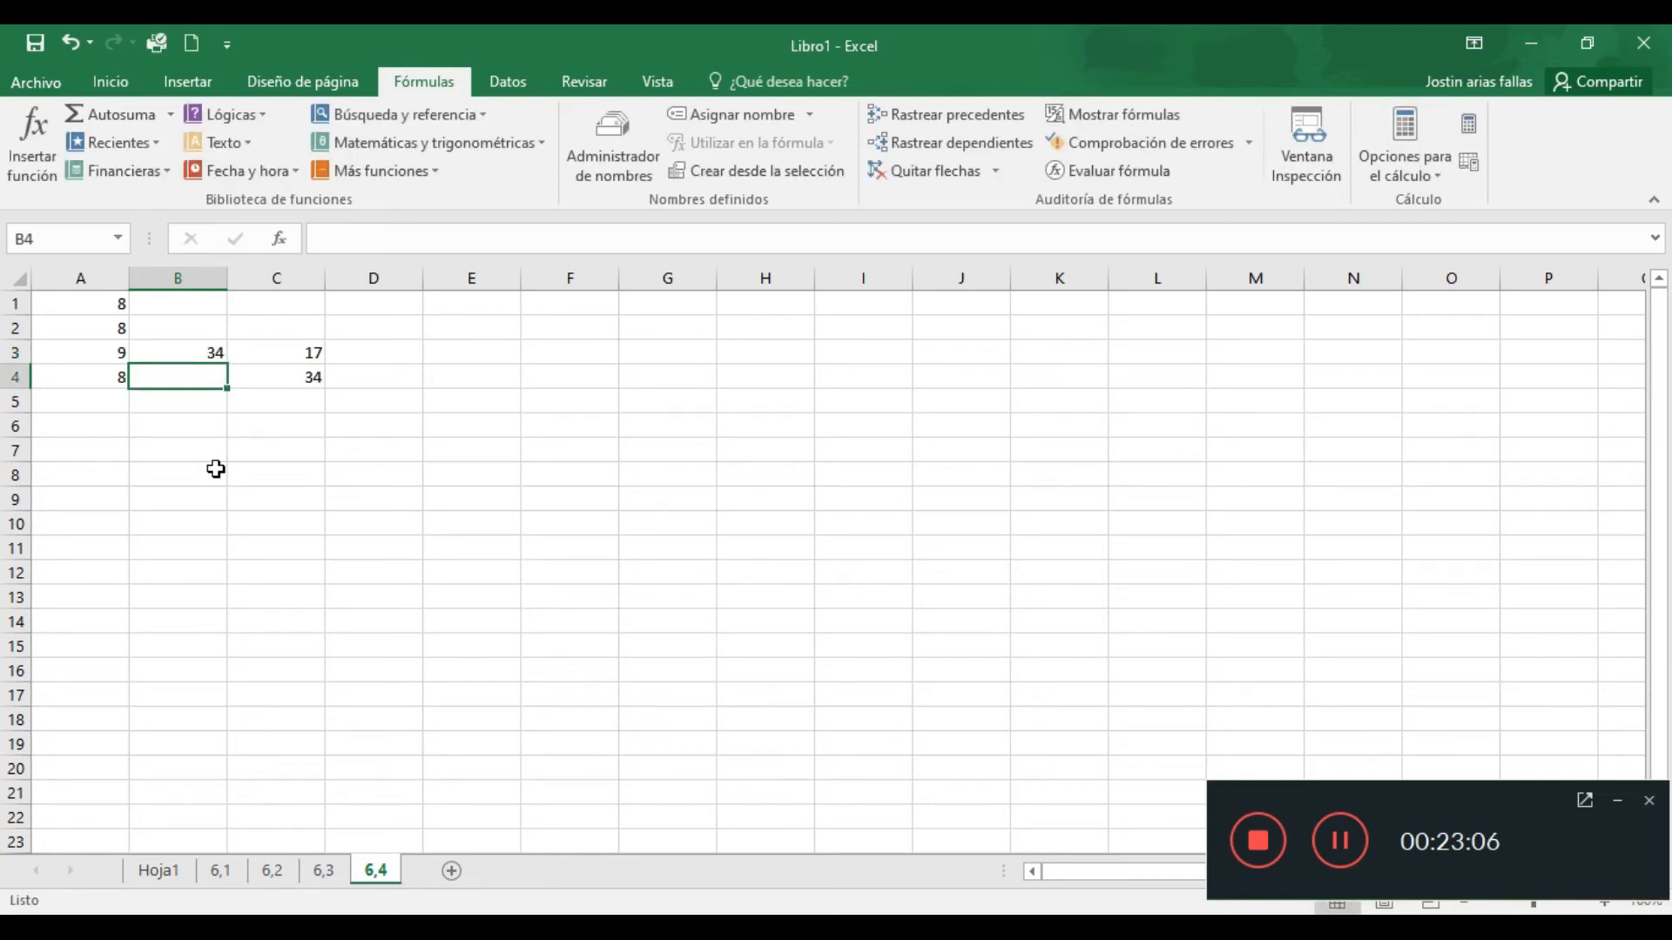
left_click(173, 353)
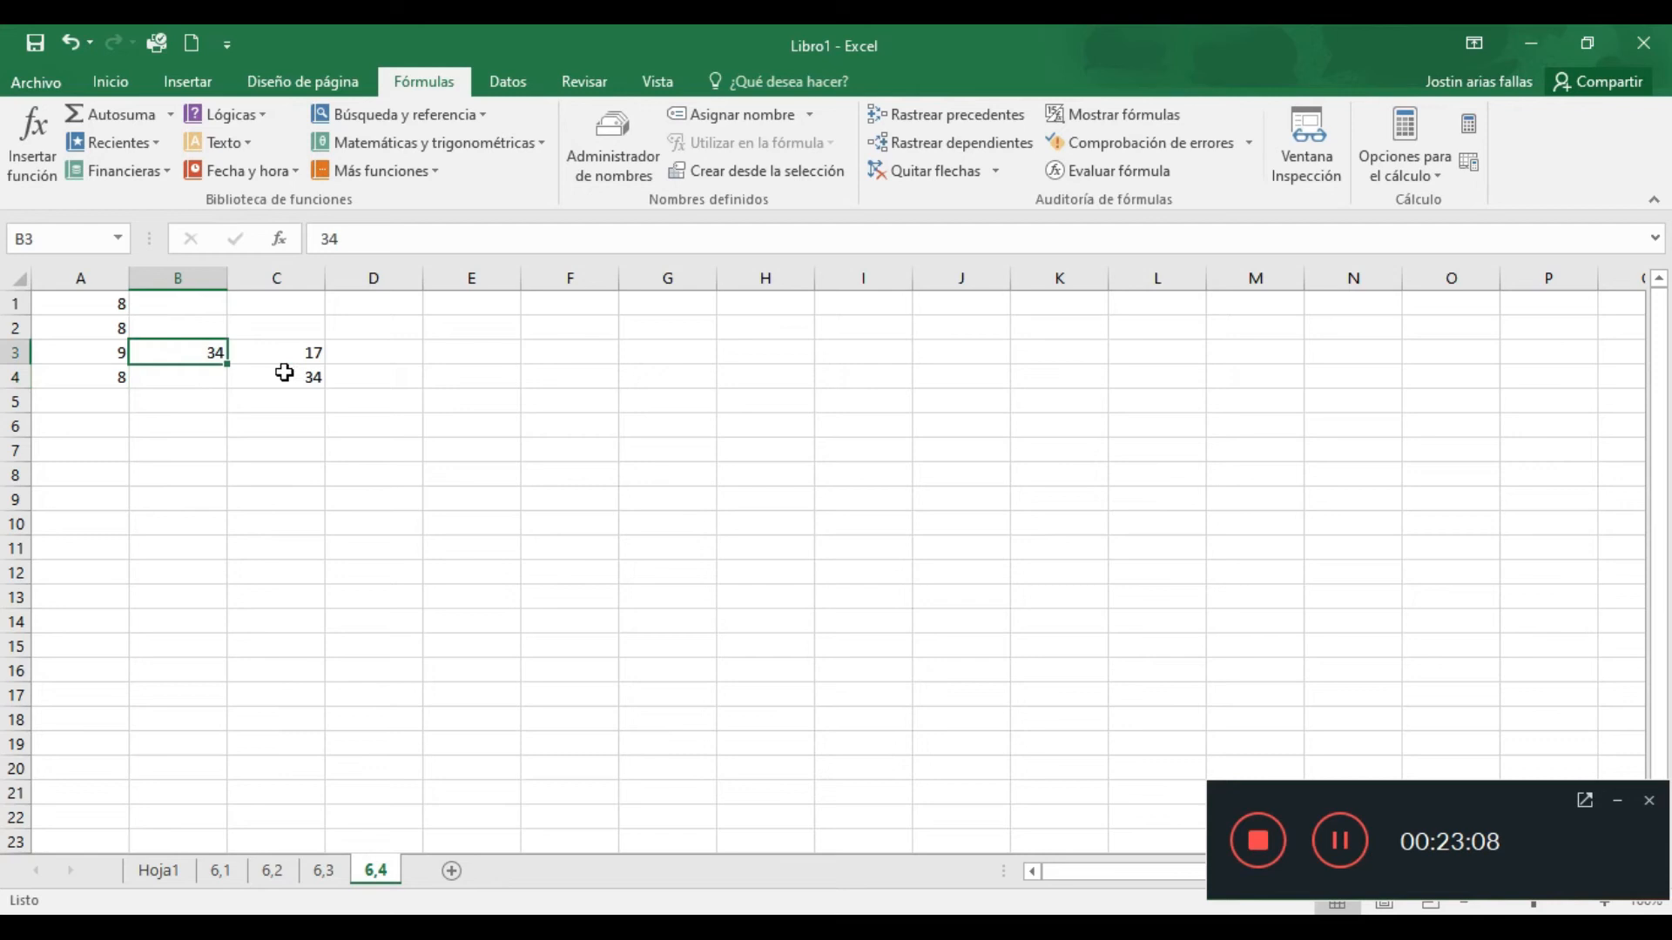
left_click(284, 372)
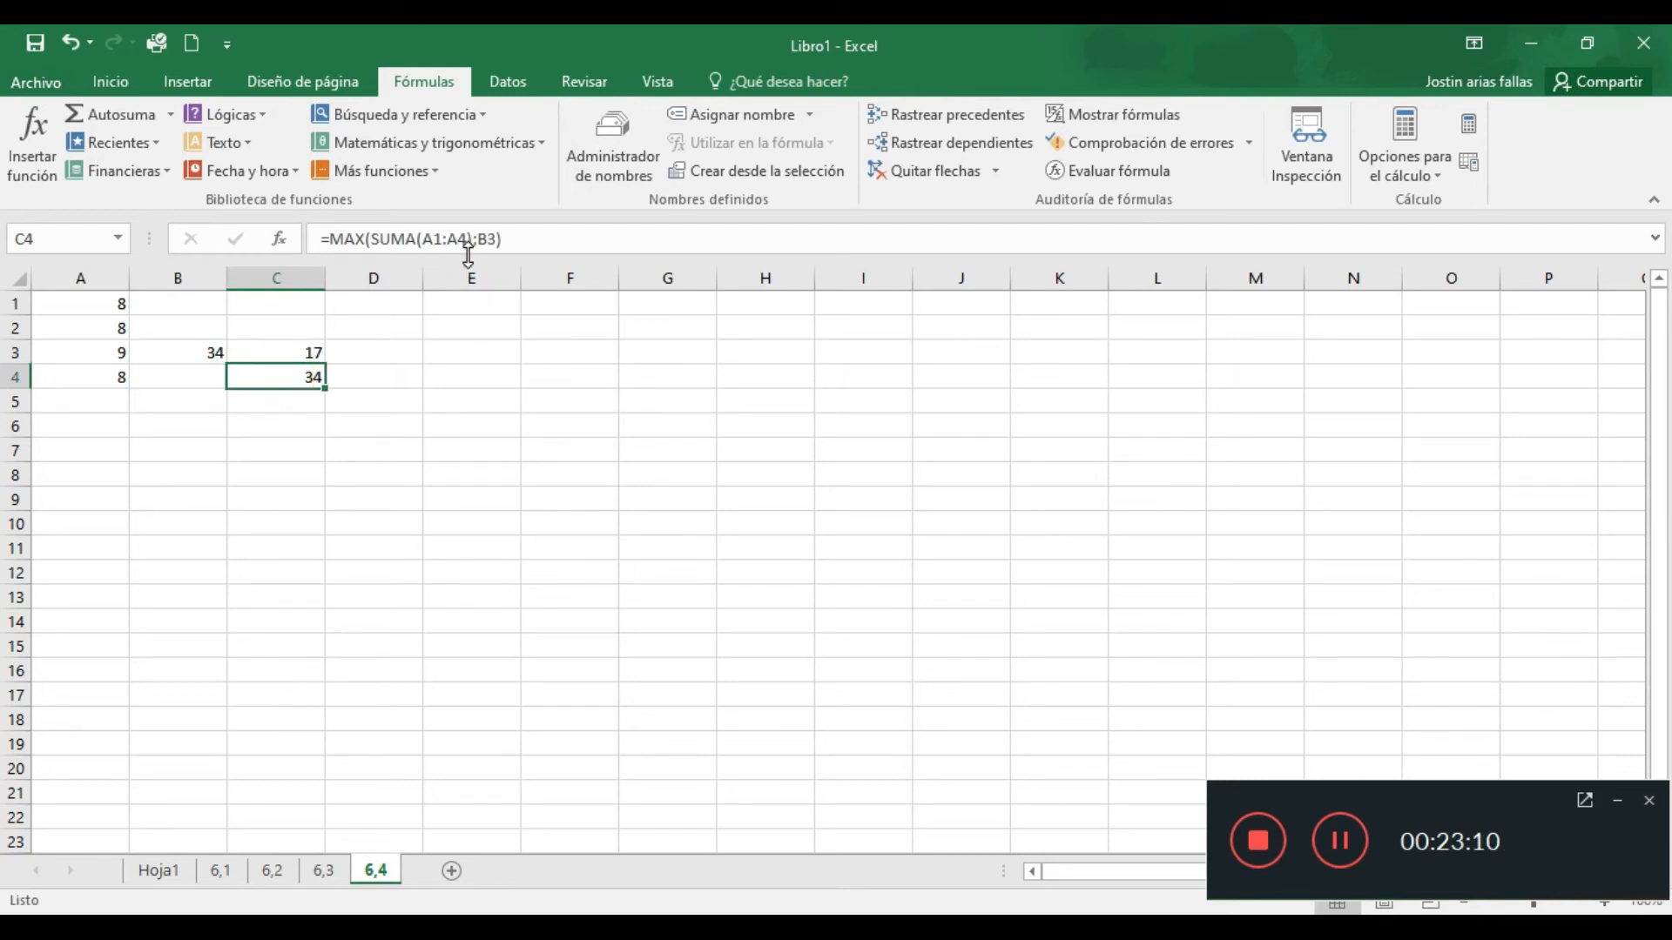
left_click(186, 352)
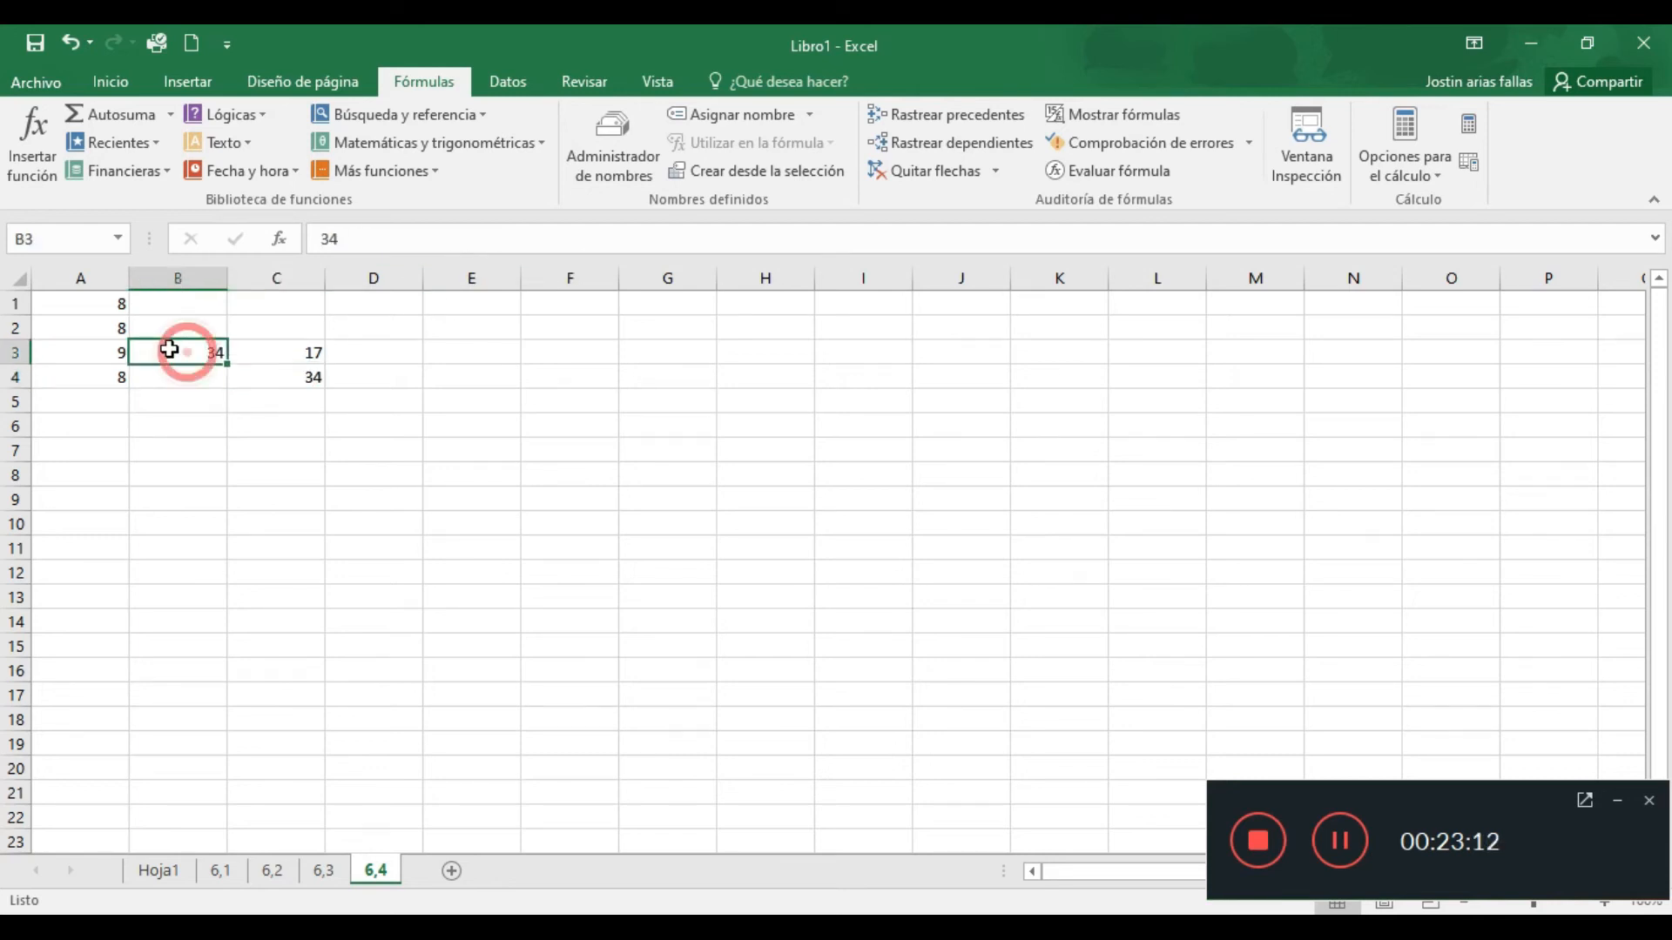
Try 9 in cell A2, and replace it with 19 to raise the nested sum
left_click(91, 322)
type("9")
key("Return")
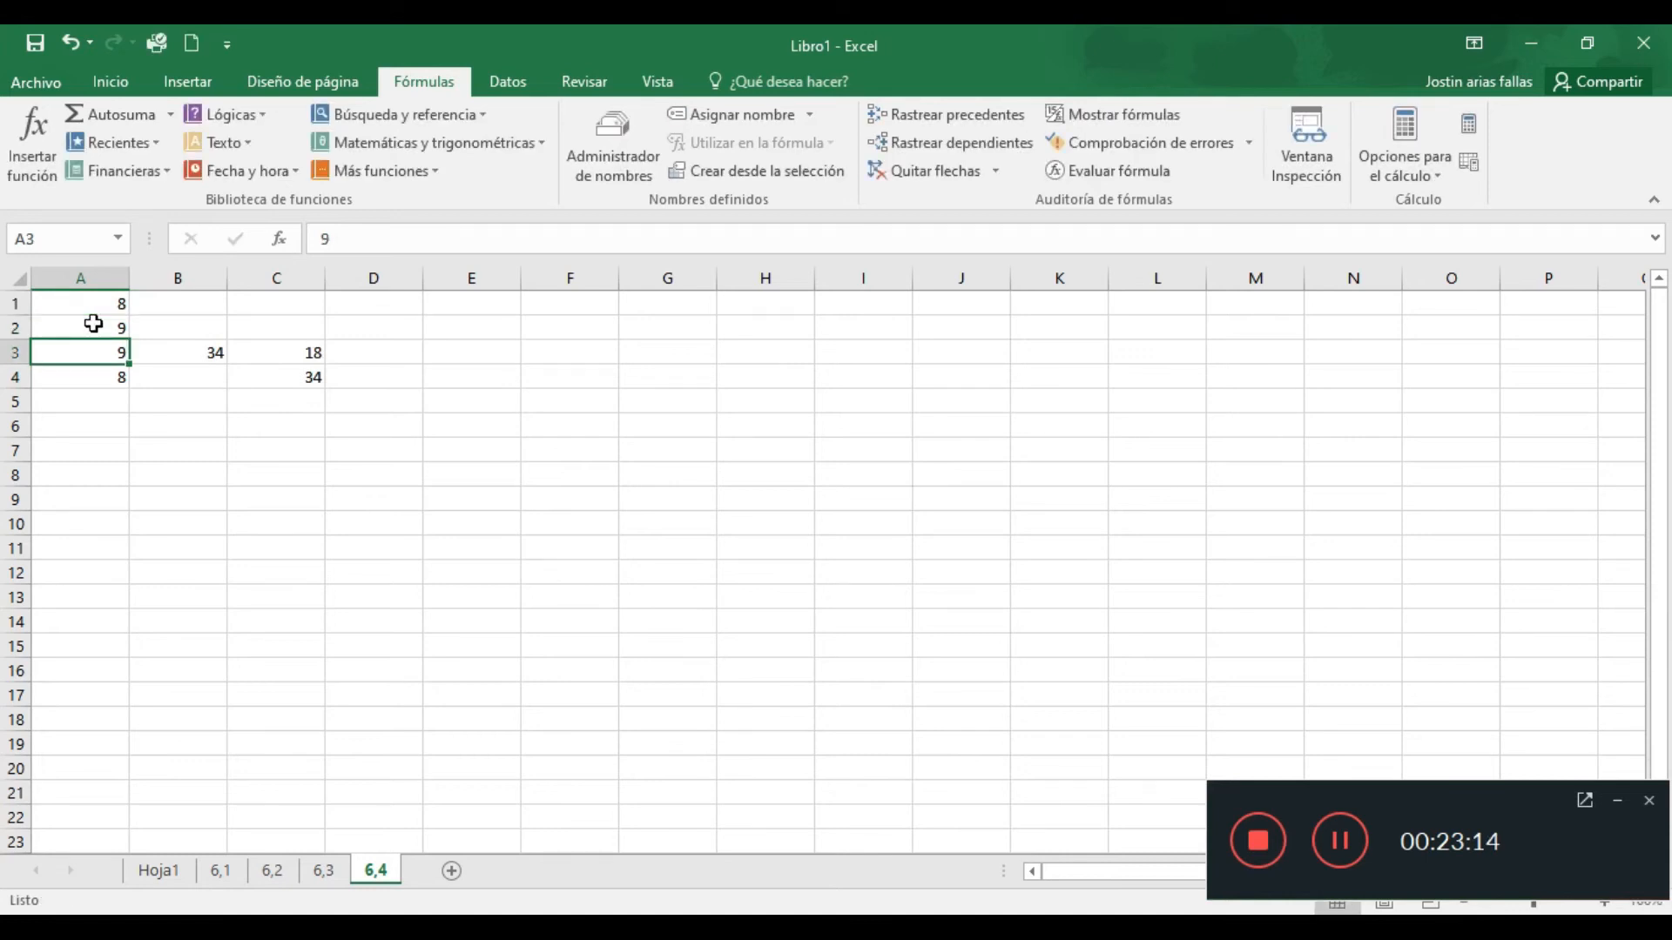
left_click(94, 324)
type("1")
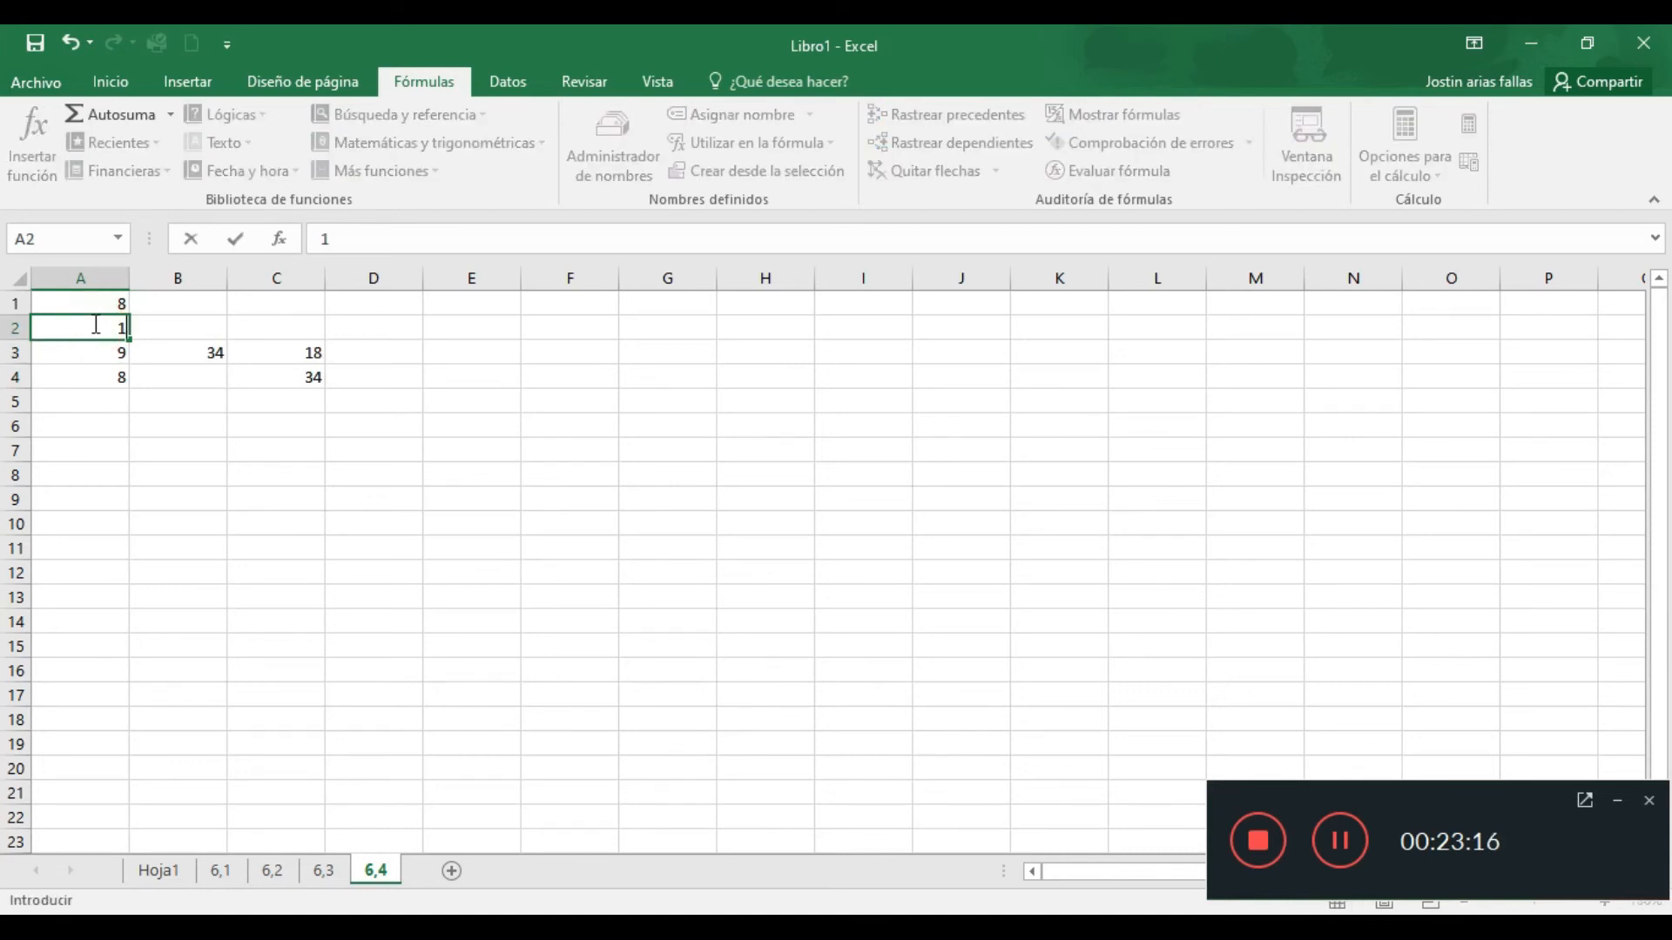
type("9")
key("Return")
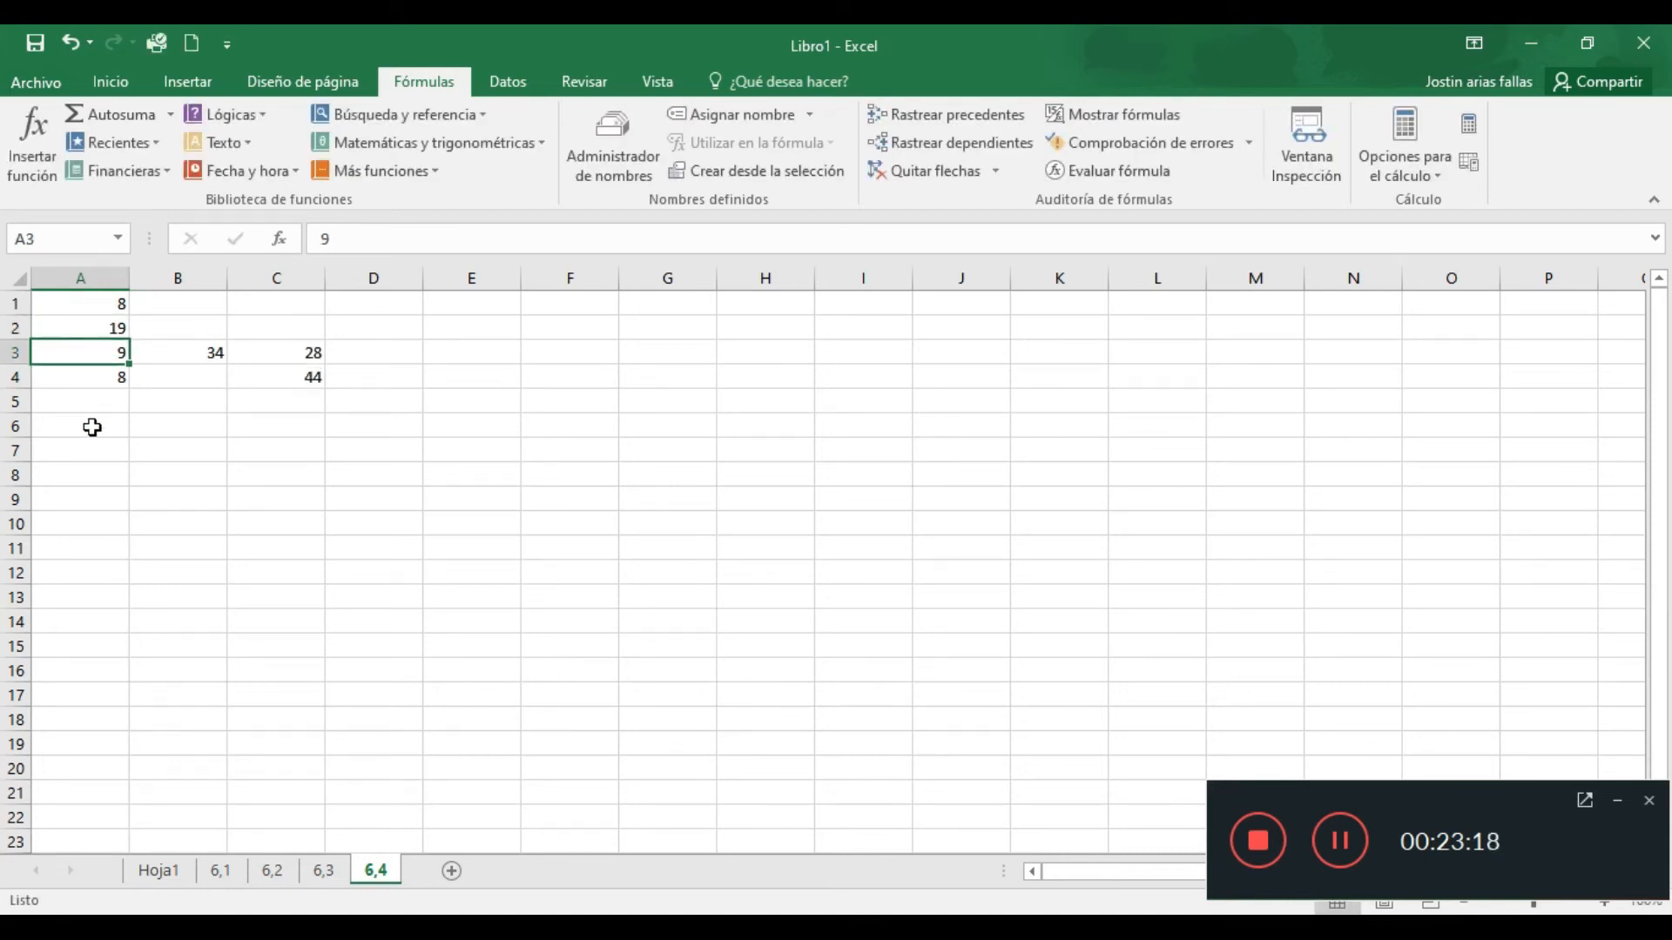
Total the values of A1:A4 in cell A5 with Autosuma
left_click(78, 396)
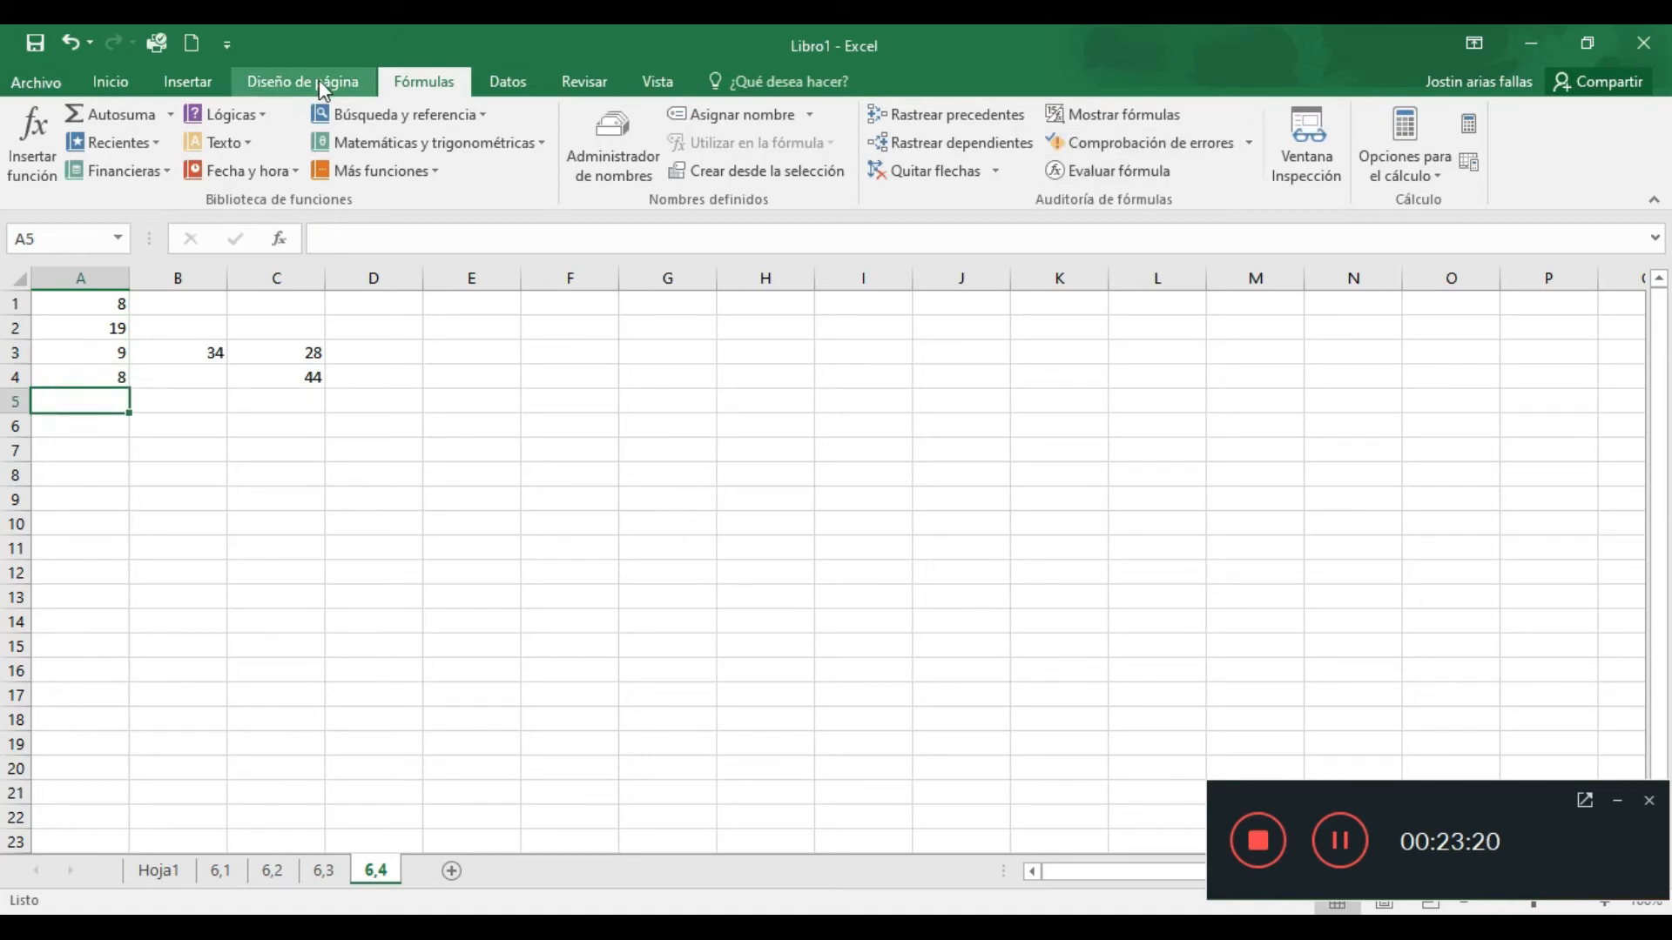
left_click(108, 78)
left_click(1341, 116)
key("Return")
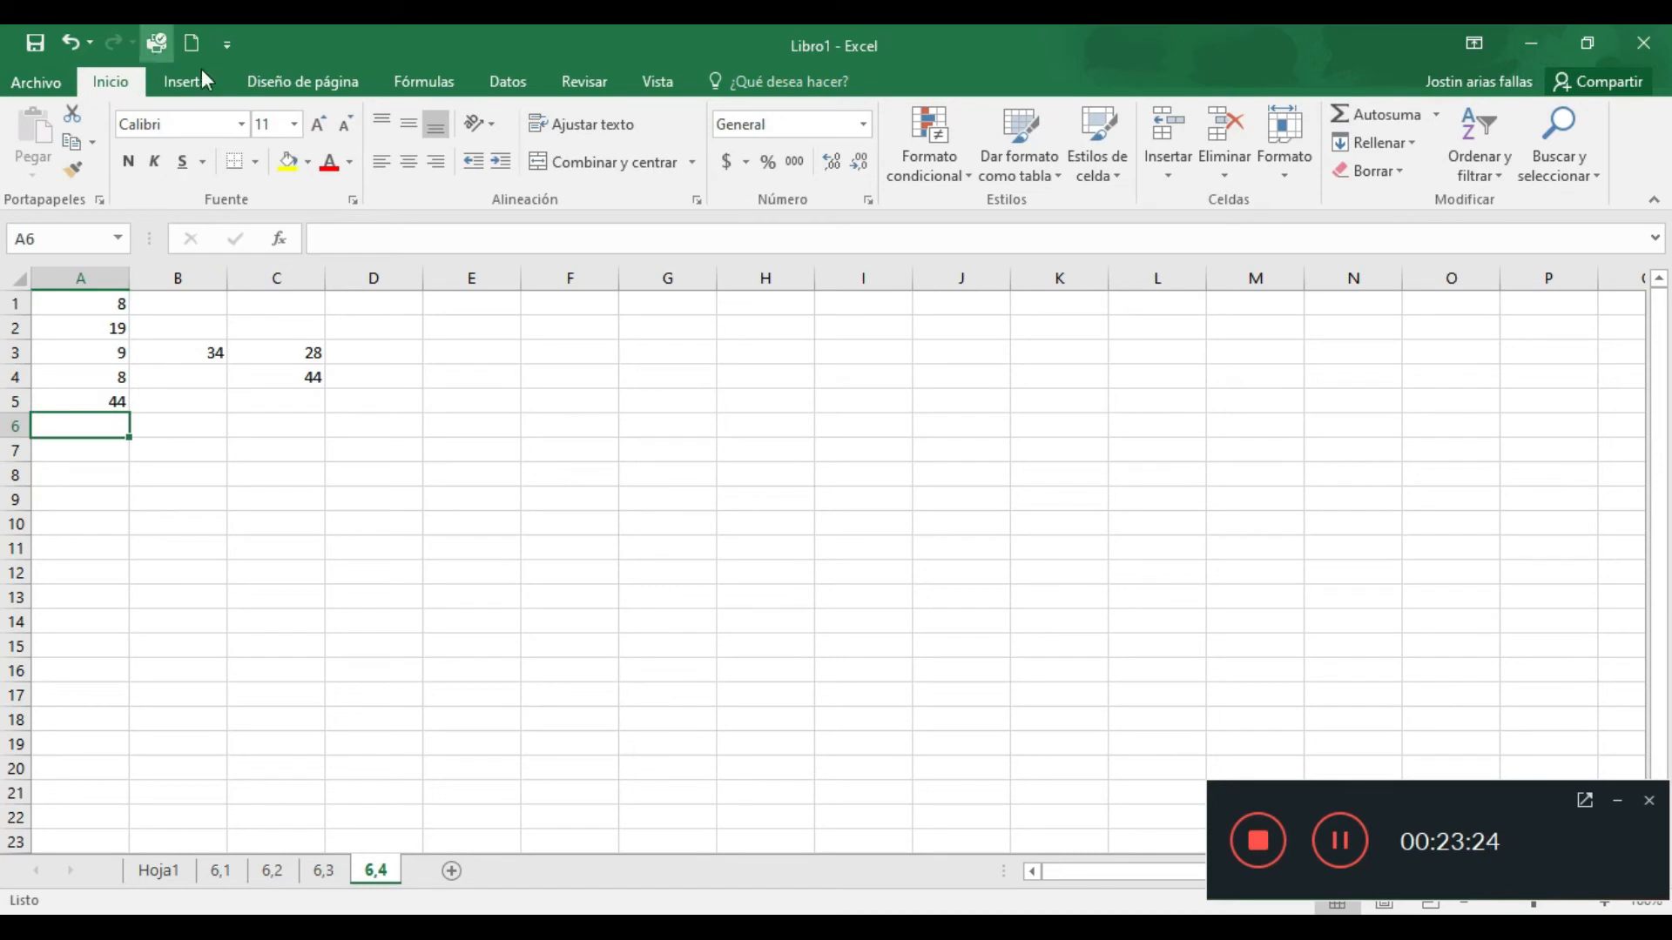
left_click(434, 82)
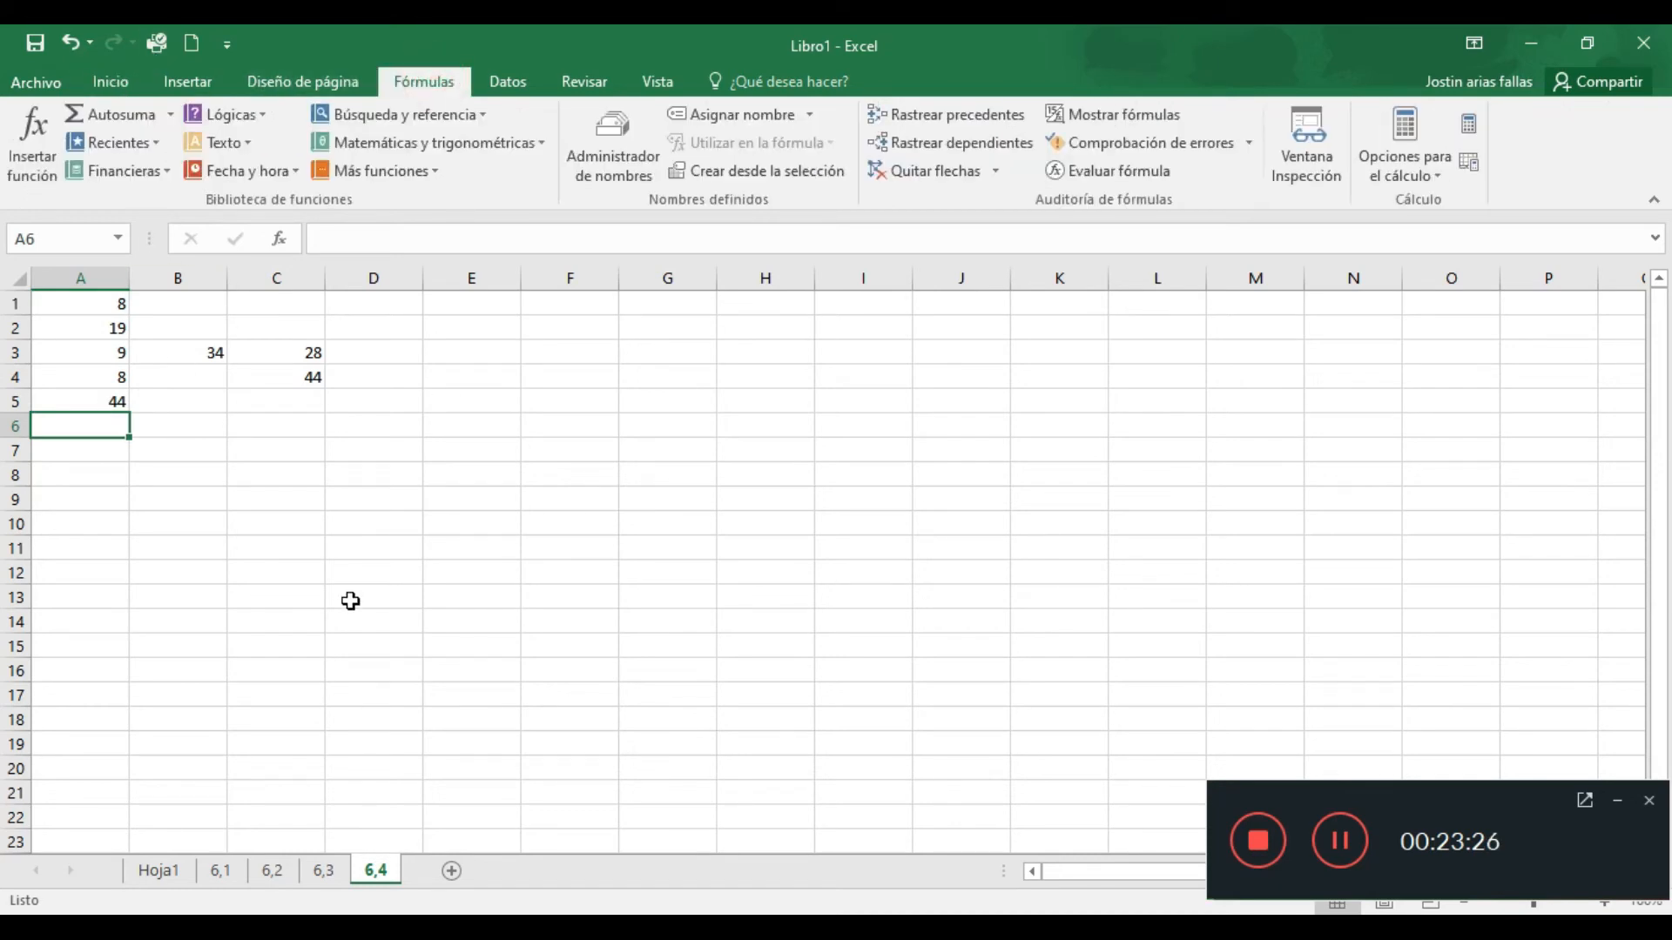
Set B3 to 80 and check the MAX formula in C4
left_click(191, 355)
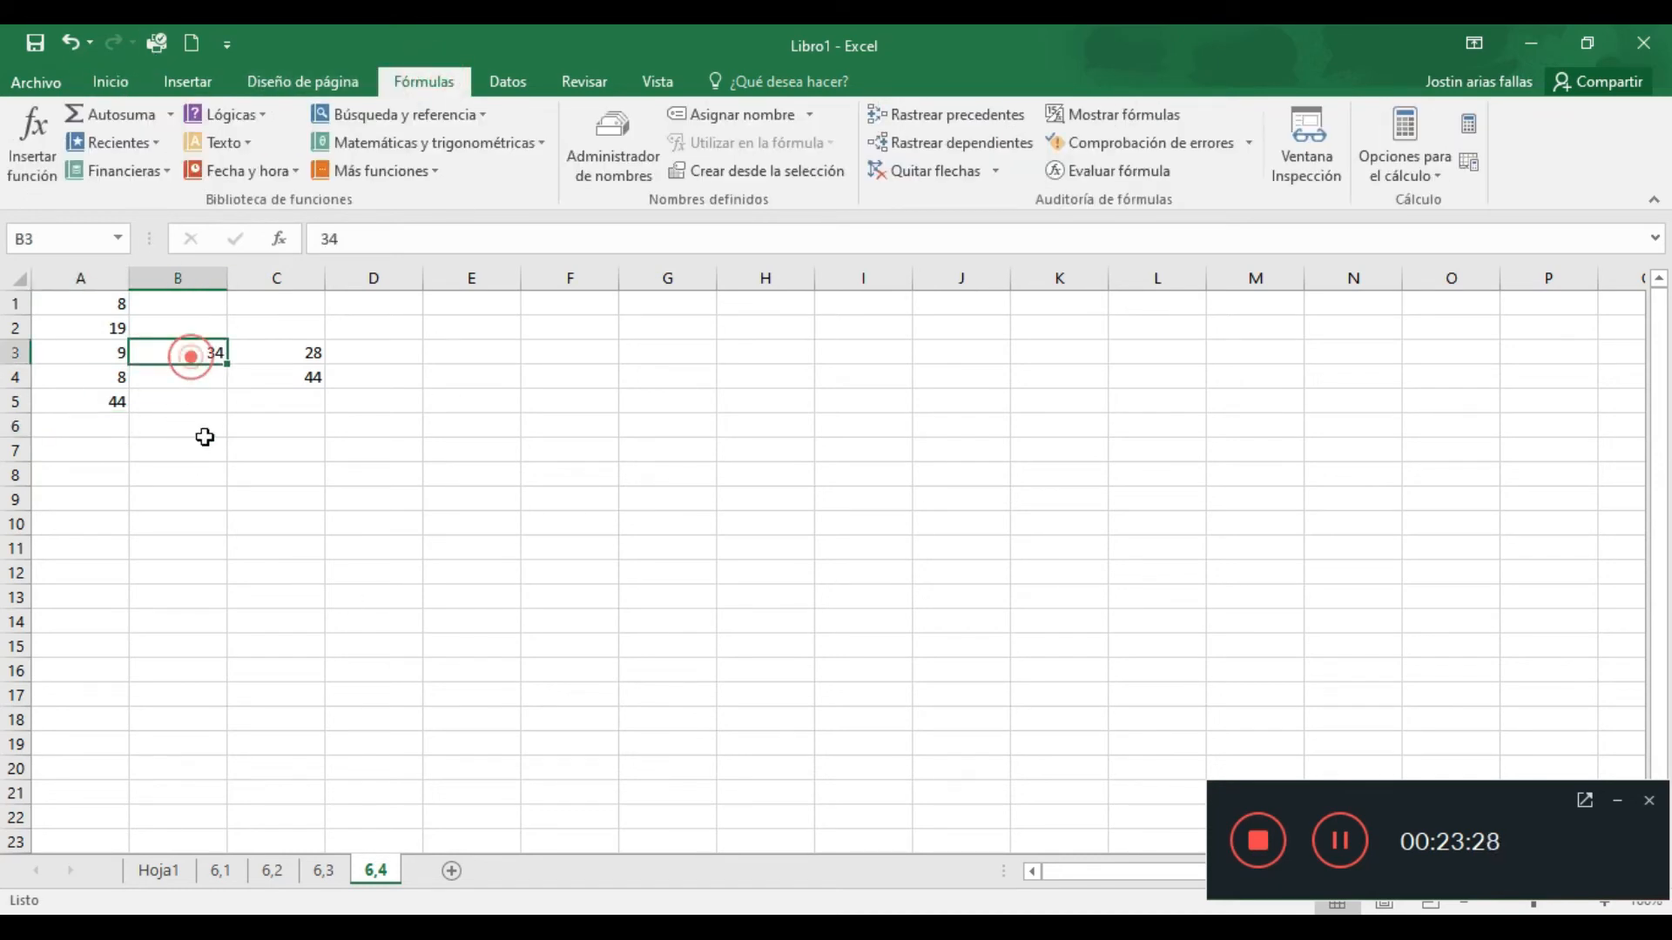
type("80")
key("Return")
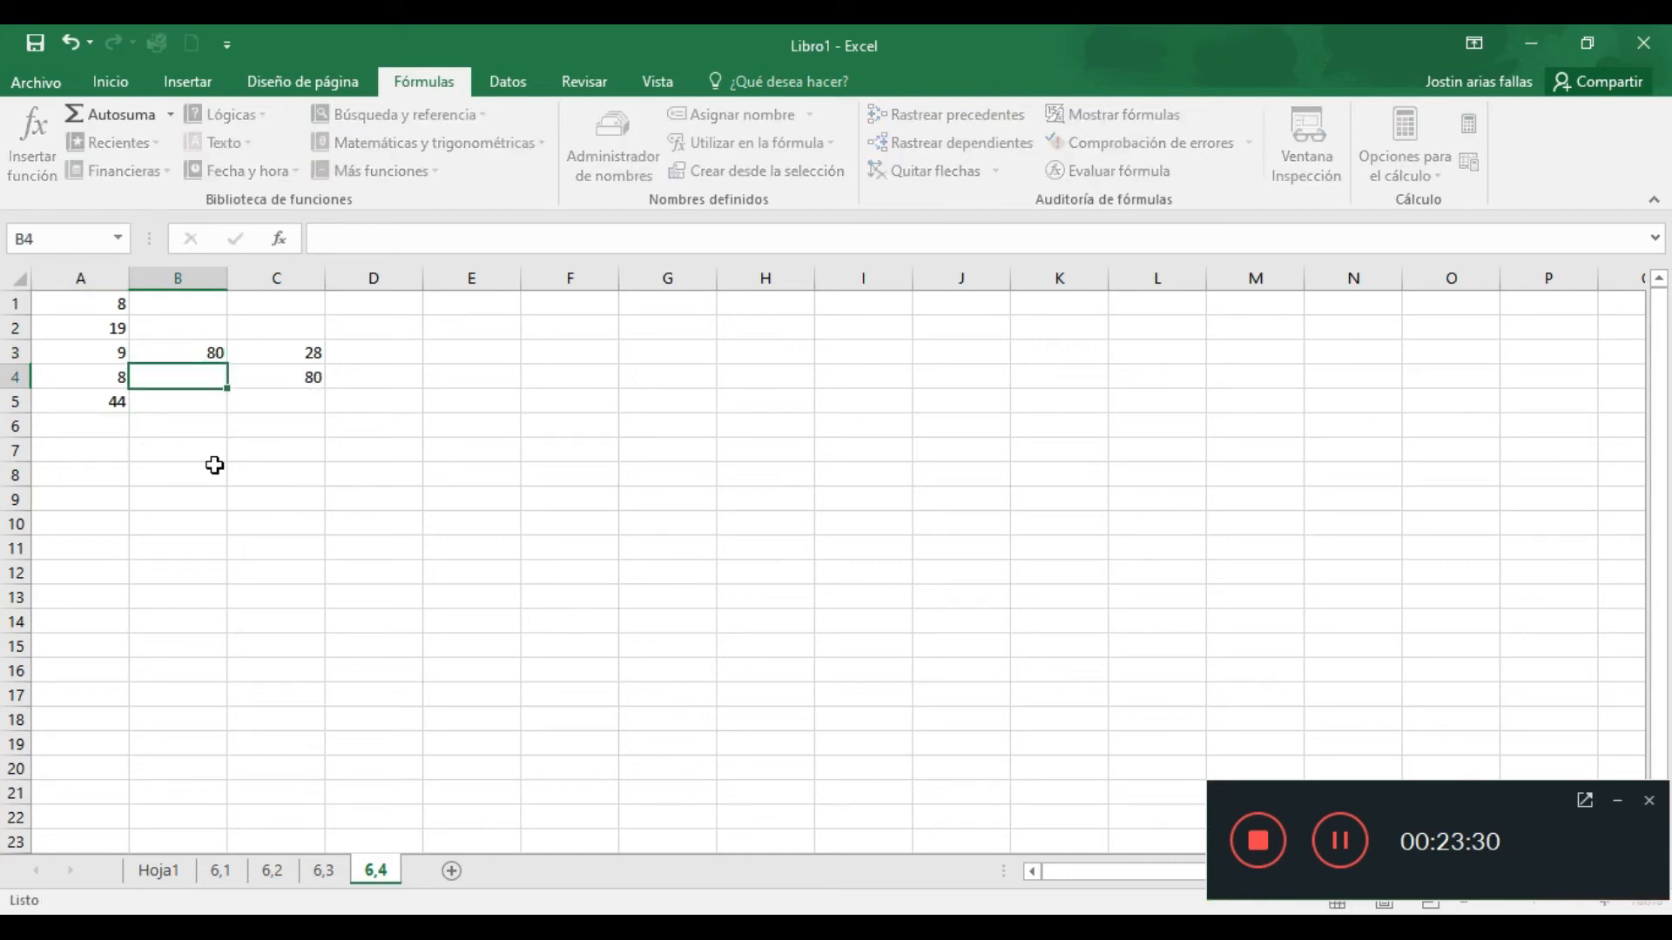
left_click(272, 385)
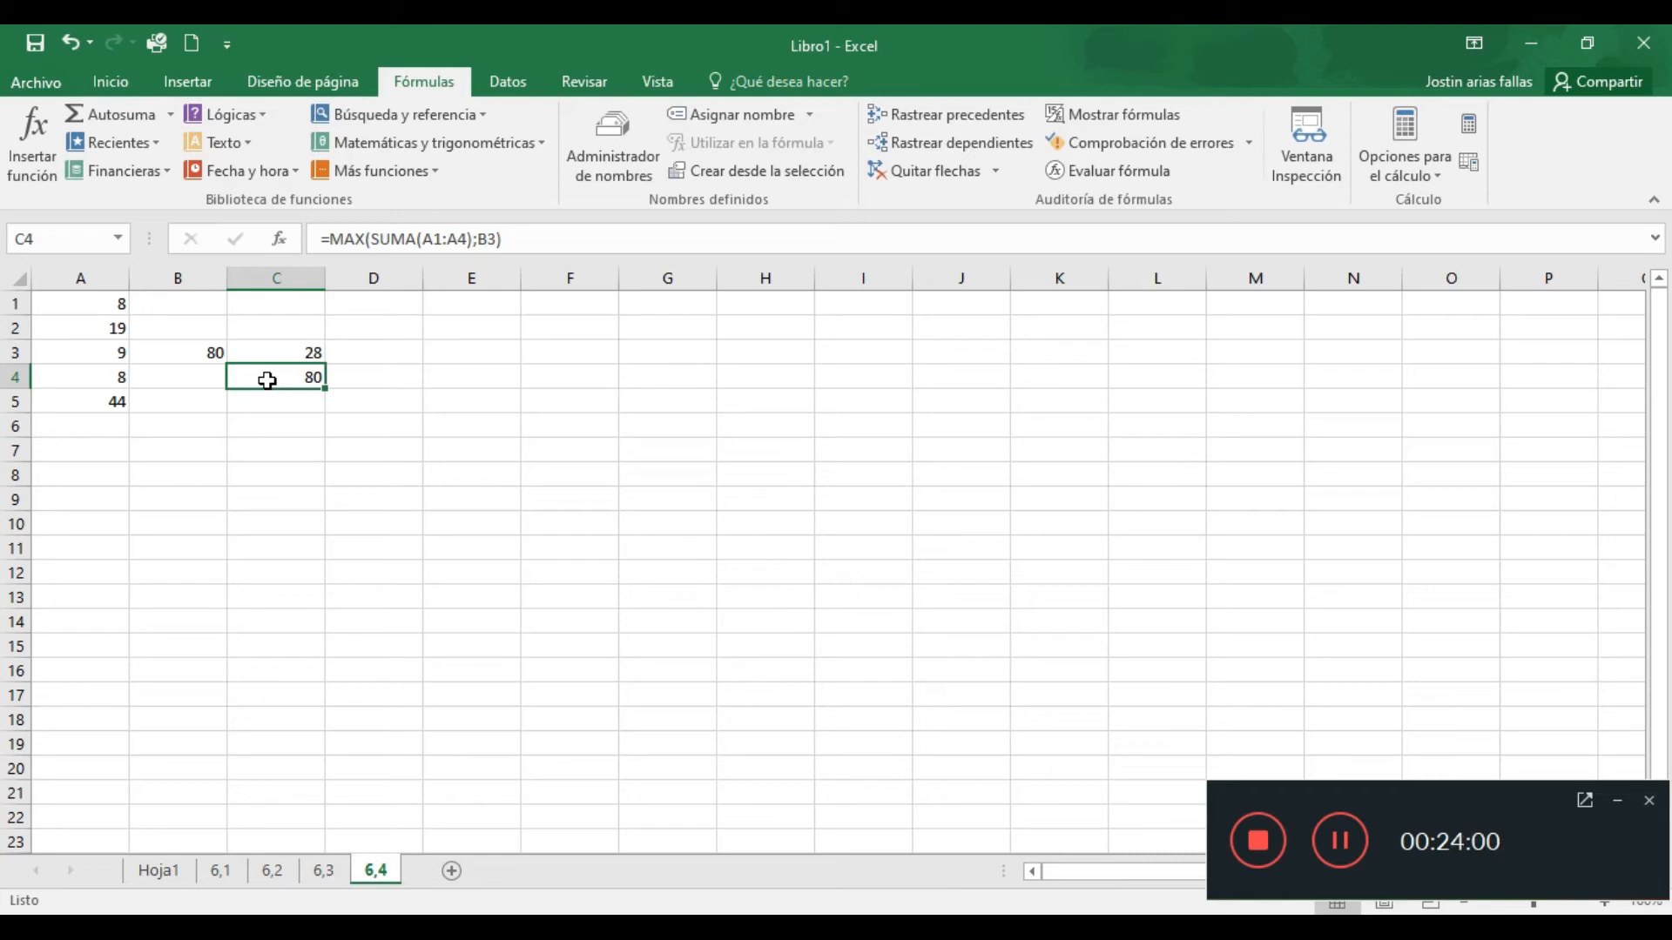
left_click(388, 356)
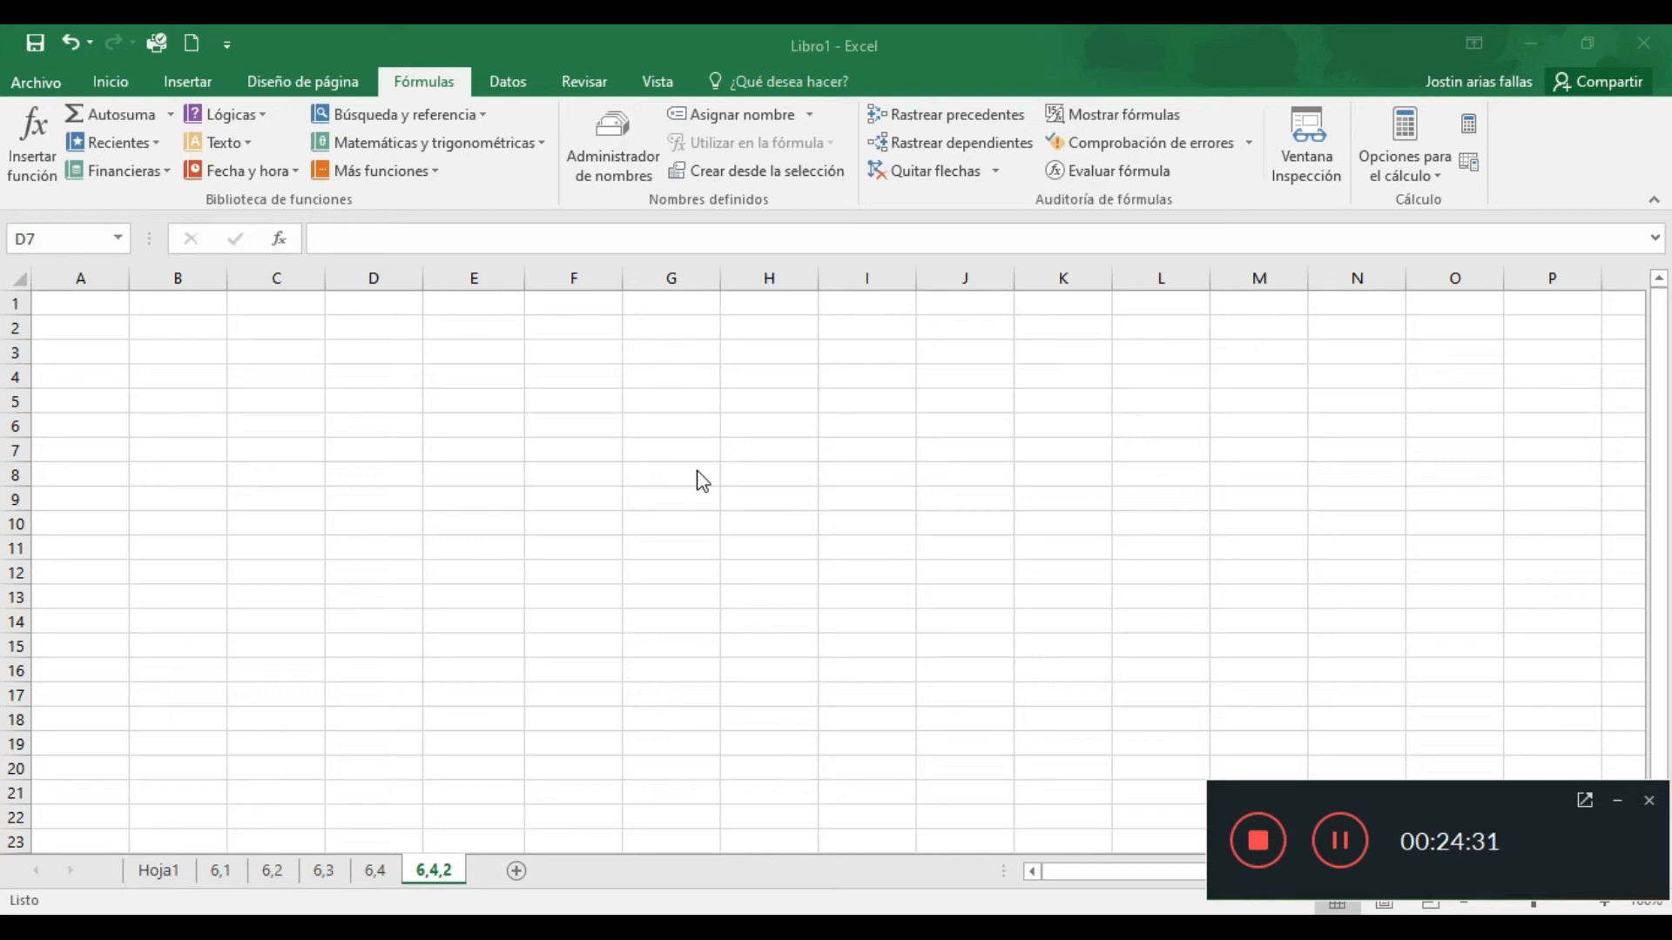
left_click_drag(635, 310, 303, 590)
left_click(287, 547)
Enter 0/1/1900 in cell C2 of sheet 6,4,2 and reselect that cell
left_click_drag(290, 327, 947, 722)
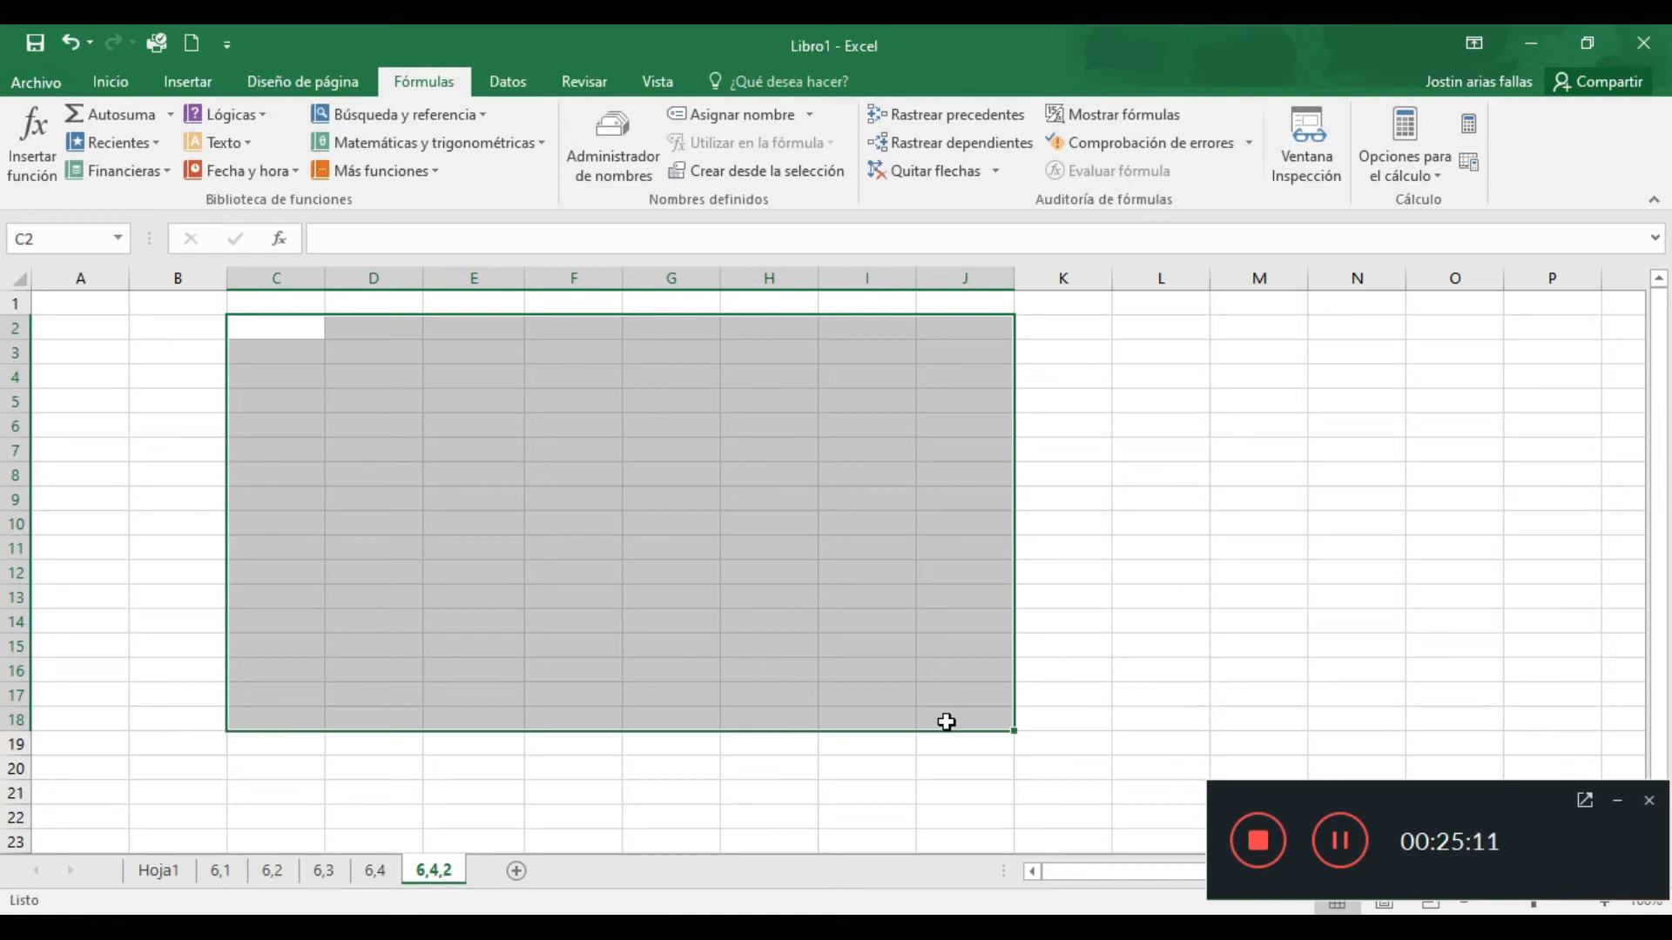
key("Left")
key("Right")
type("0/1/1900")
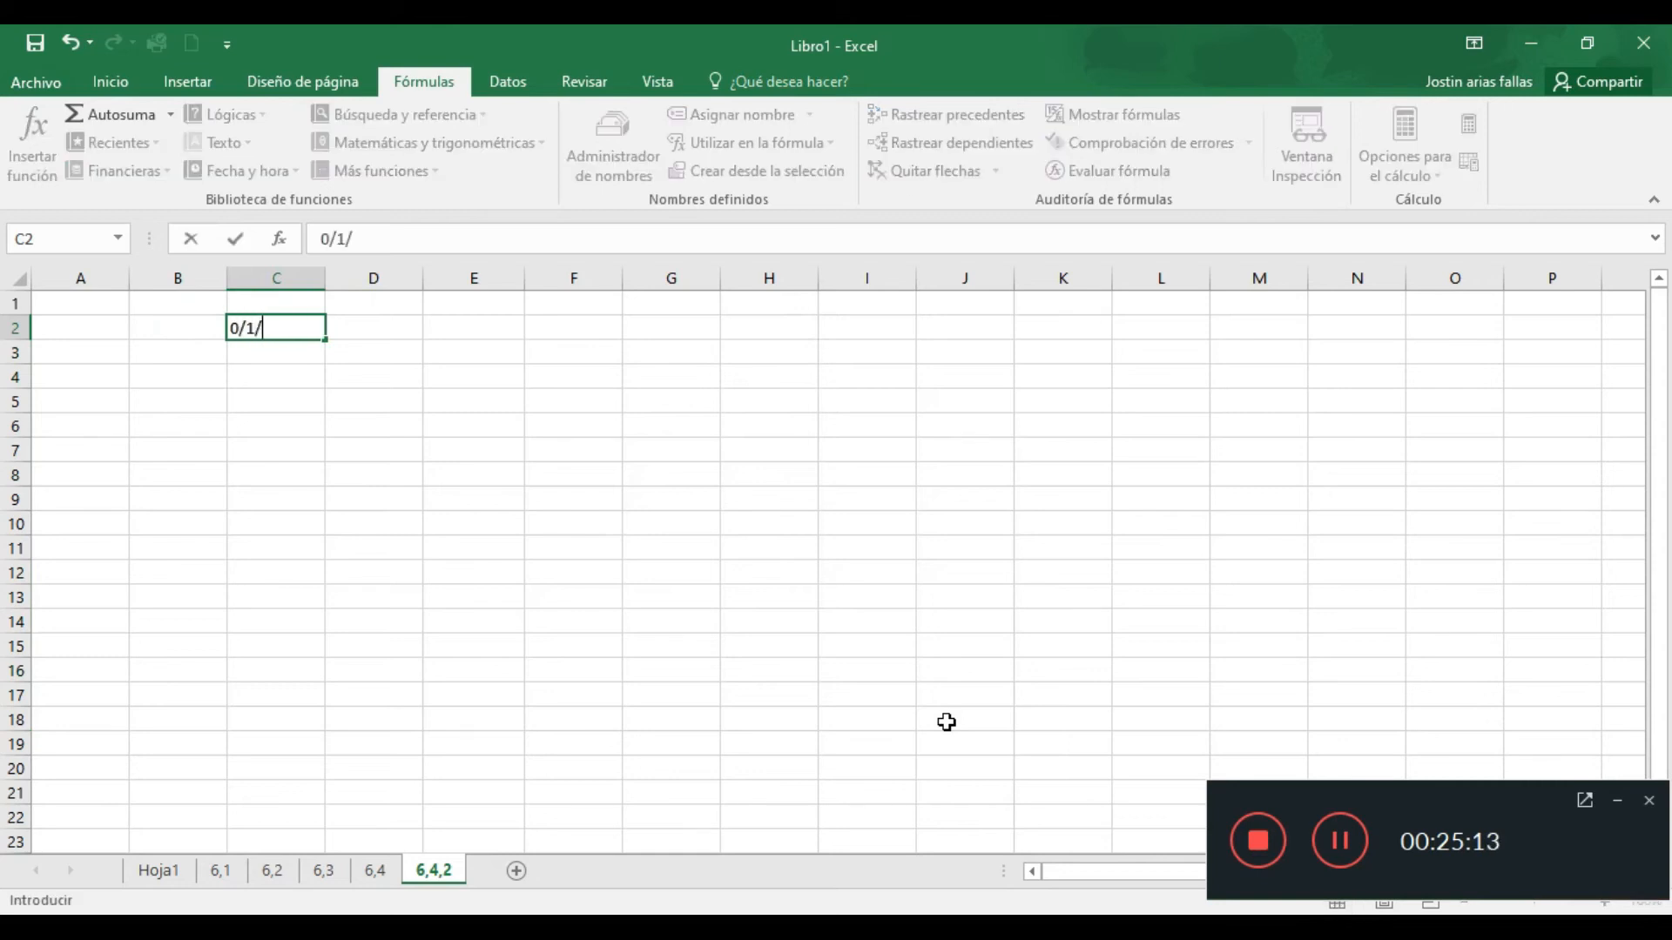
key("Return")
key("Up")
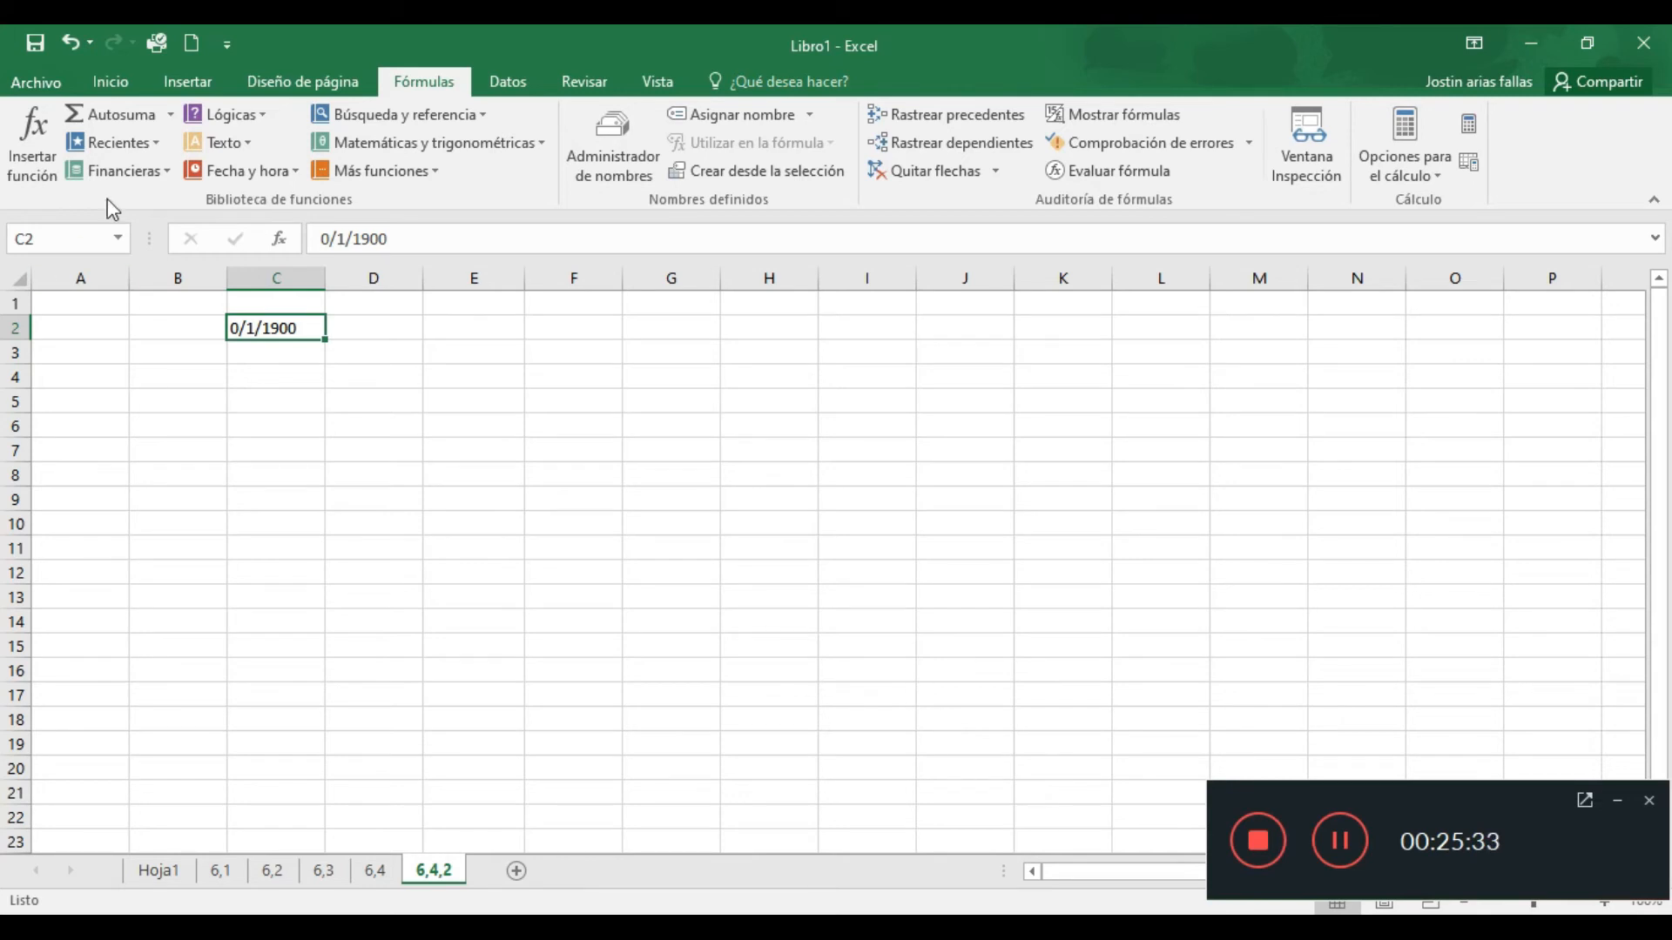
Examine the date and time functions in the function library, reading the descriptions from AHORA through SEGUNDO
left_click(295, 175)
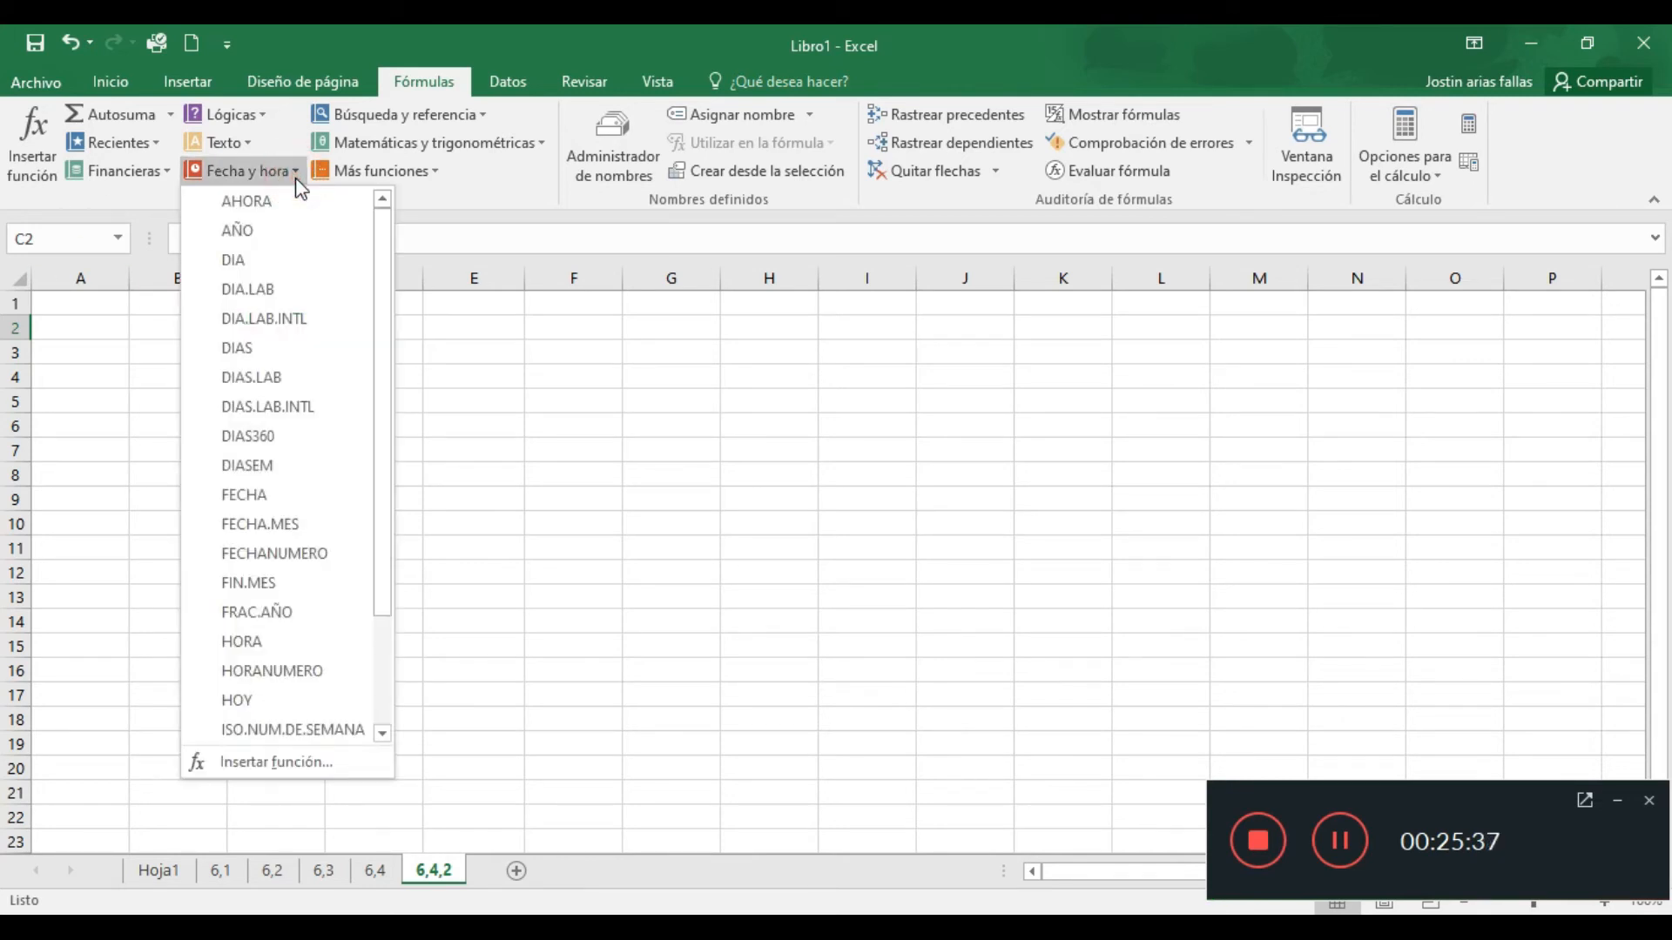
mouse_move(310, 196)
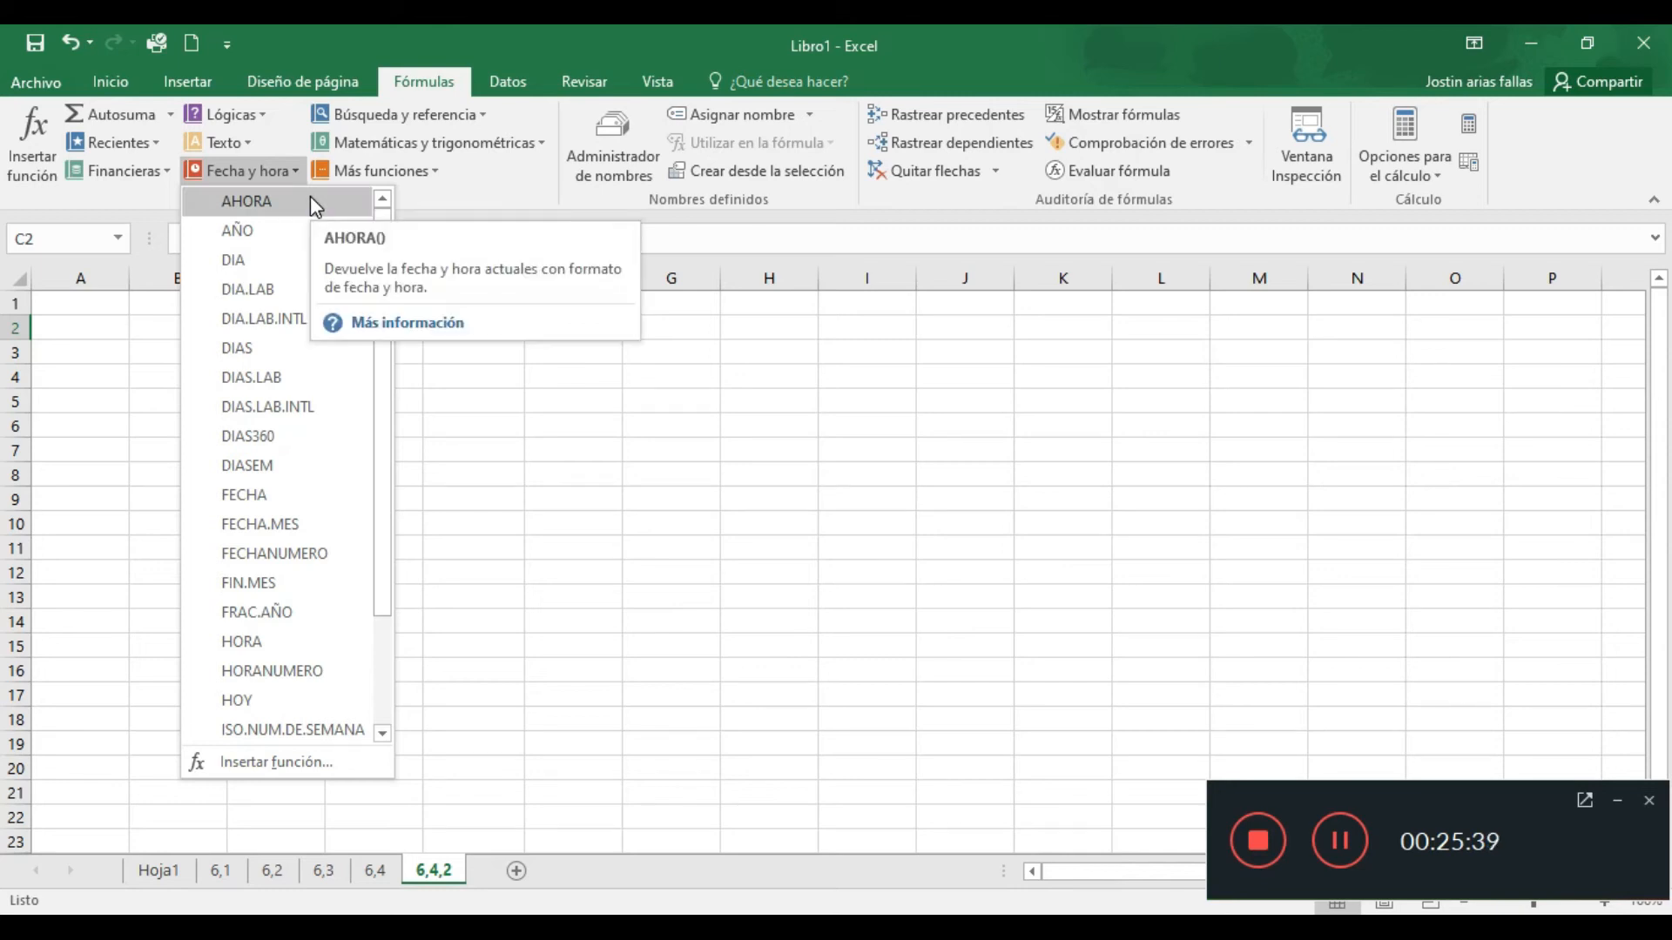
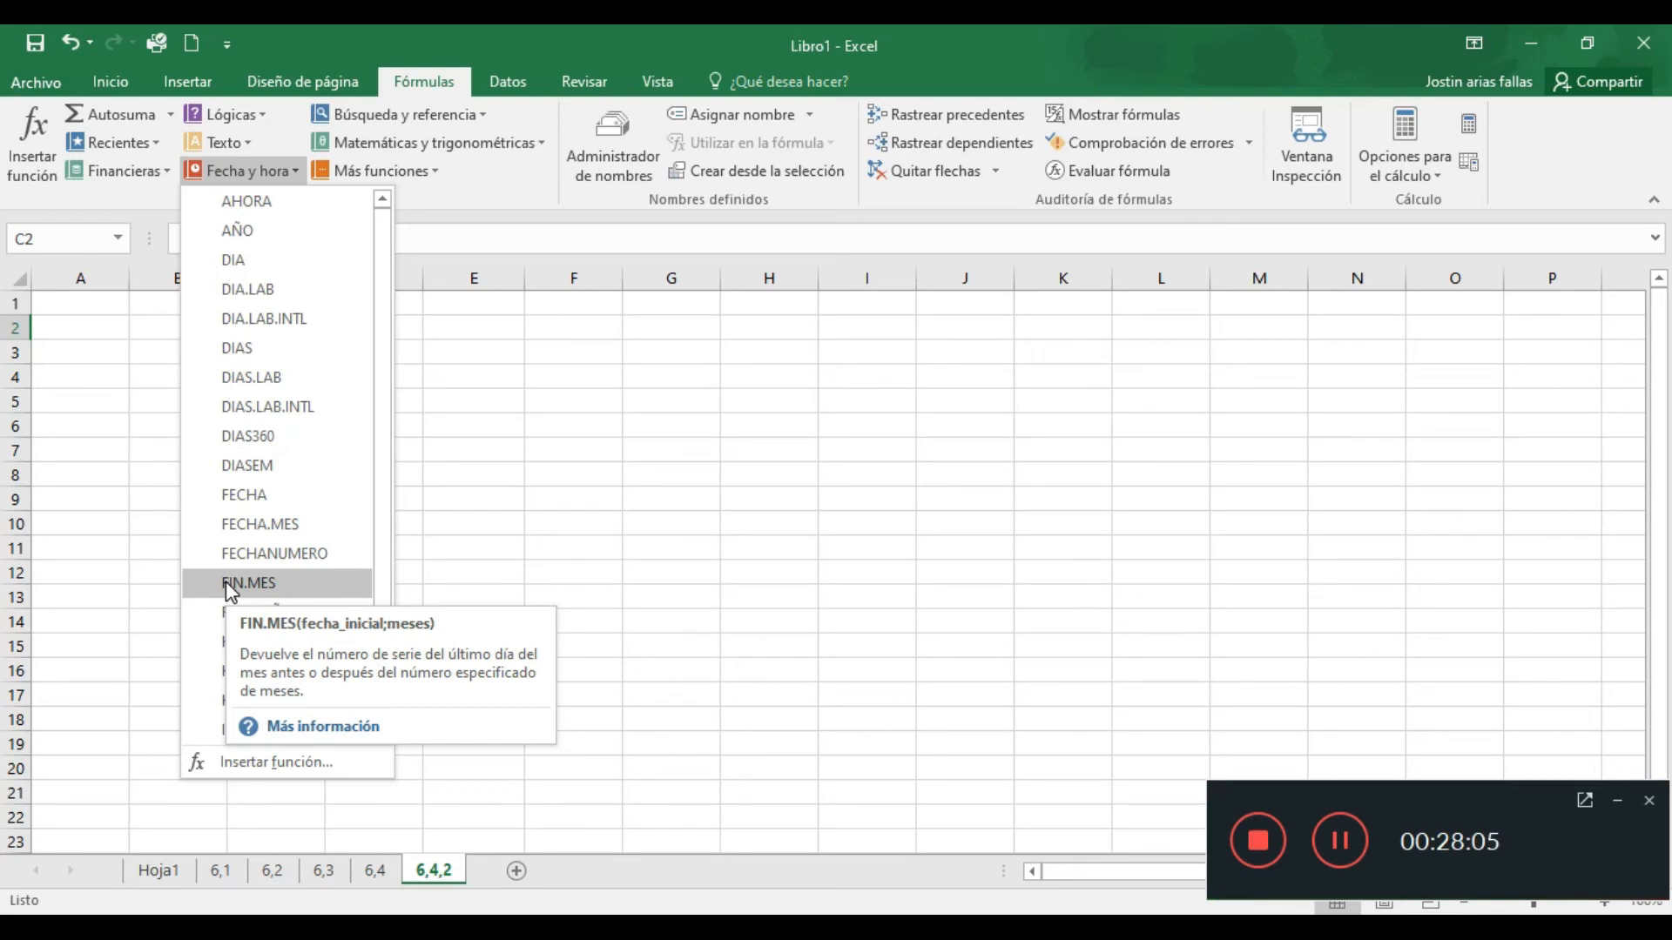
left_click_drag(388, 552, 373, 694)
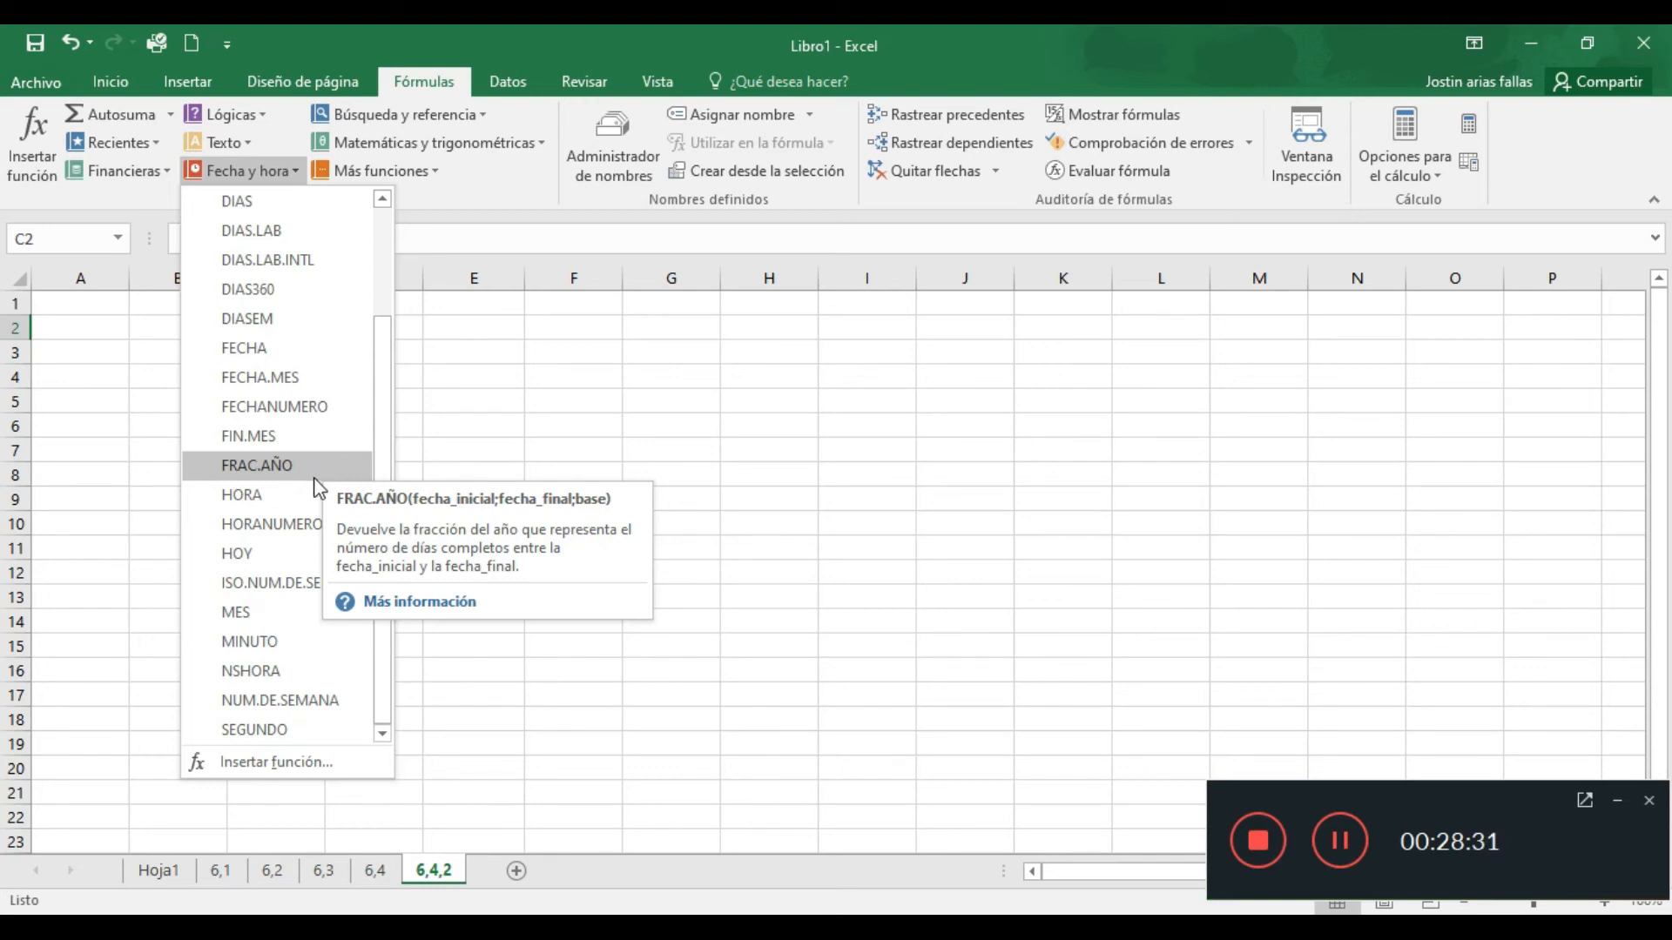
mouse_move(306, 495)
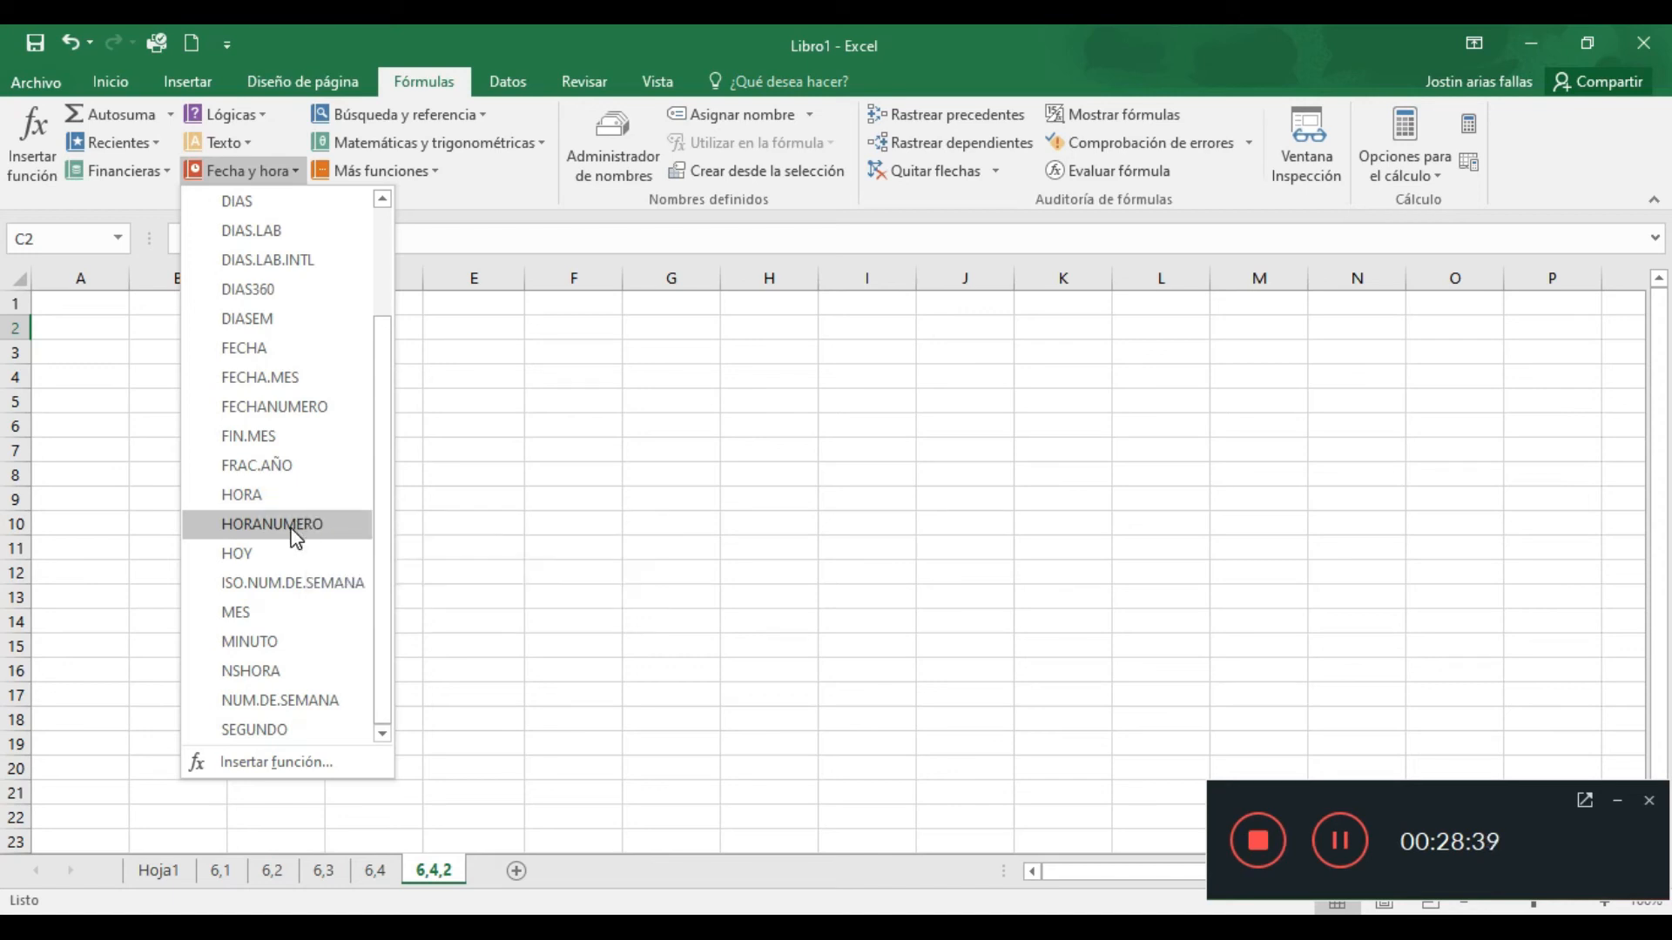
mouse_move(294, 536)
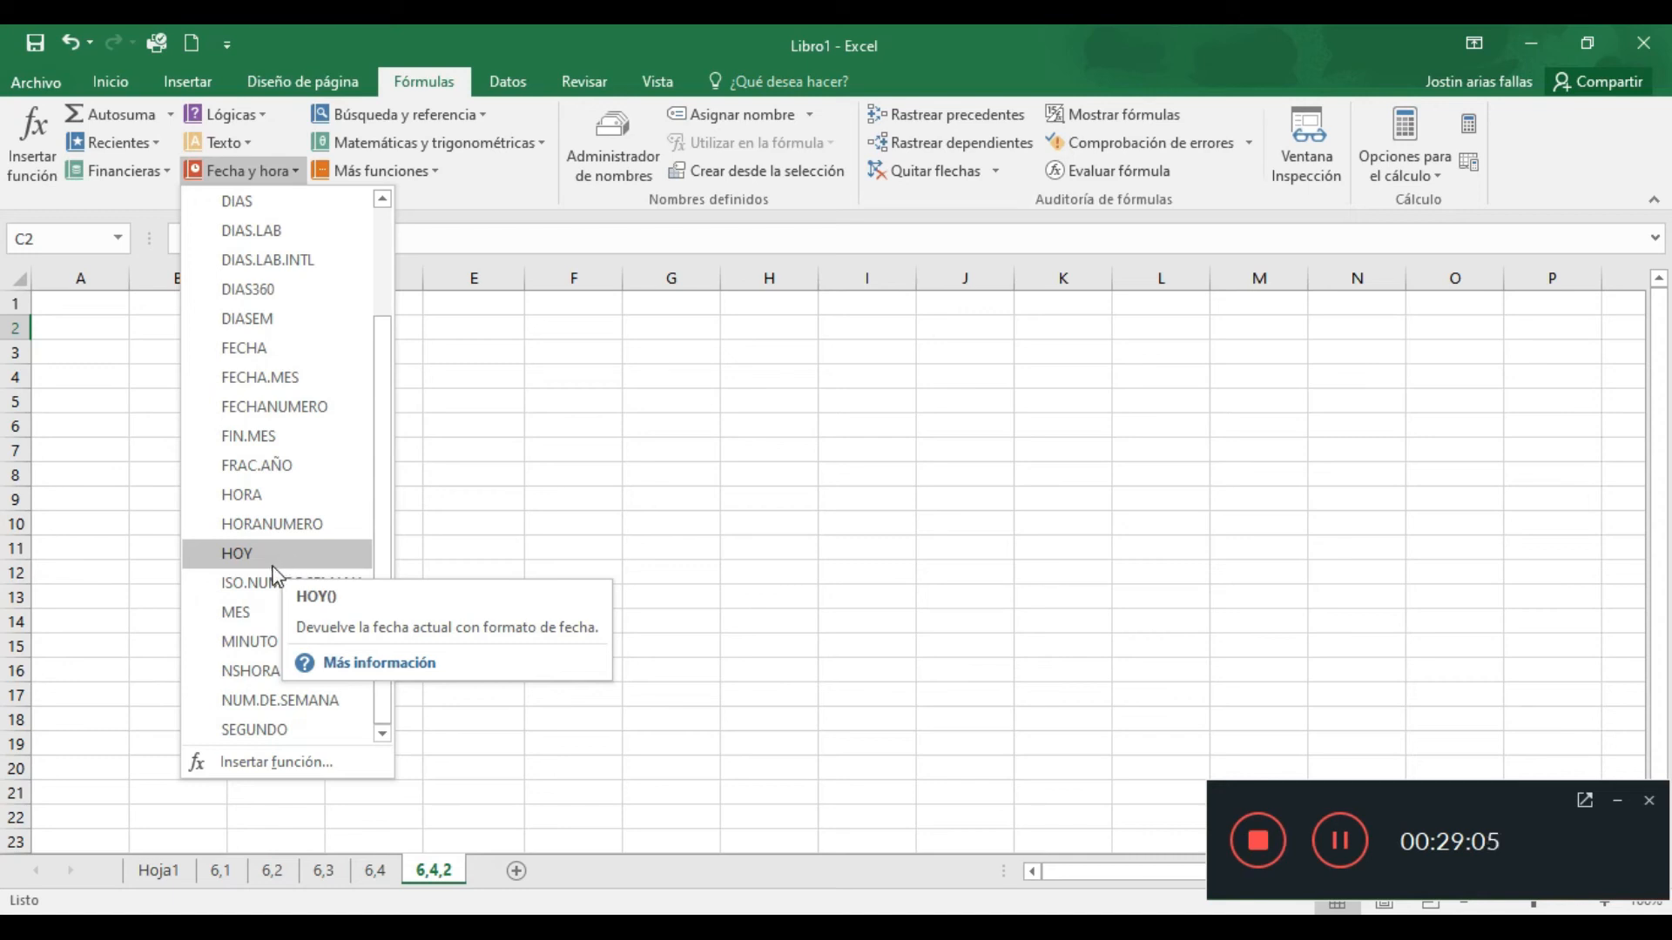
mouse_move(260, 588)
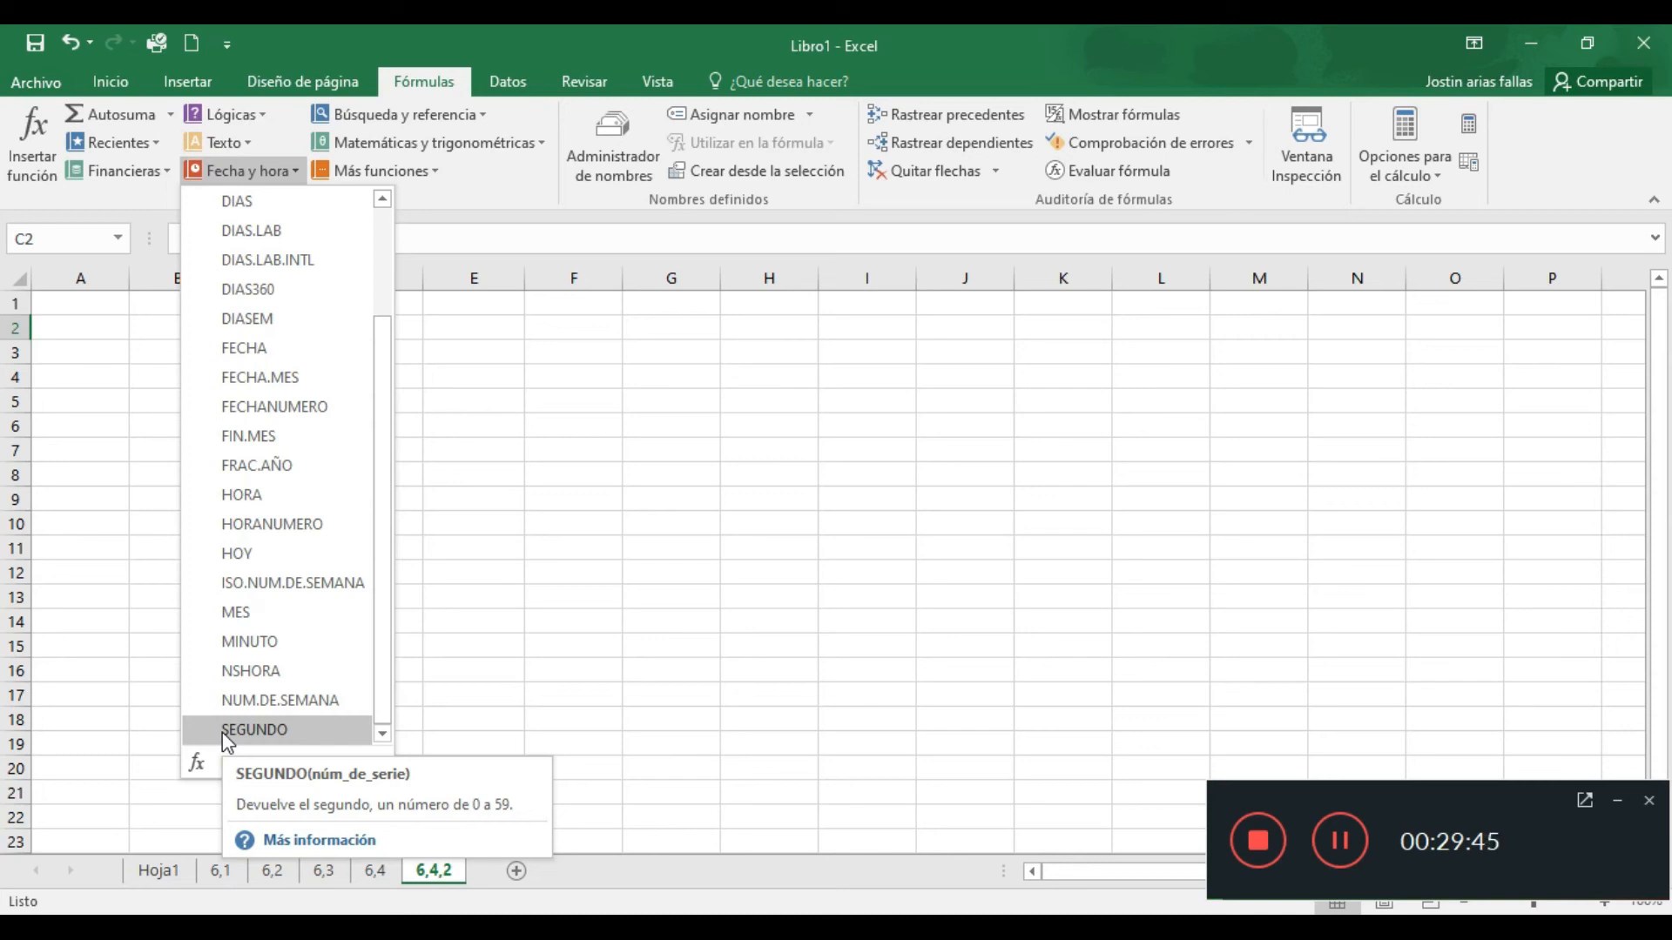
left_click(570, 489)
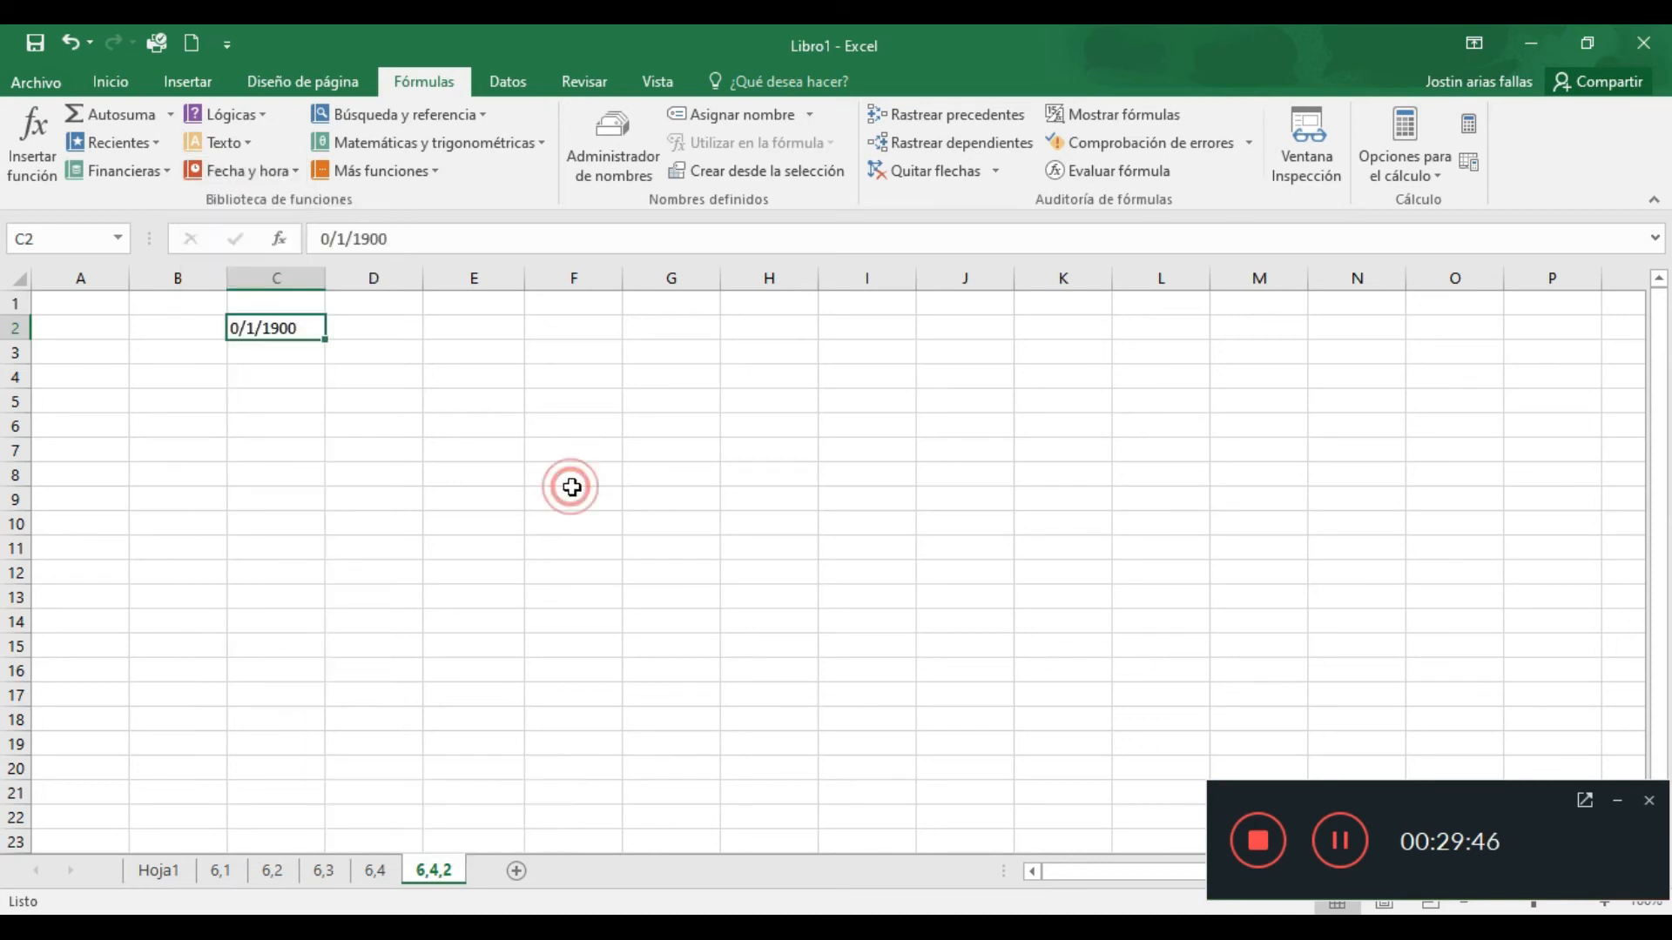
Clear cell C2 and enter the date of birth in cell D1 as the start date
left_click(314, 330)
key("Delete")
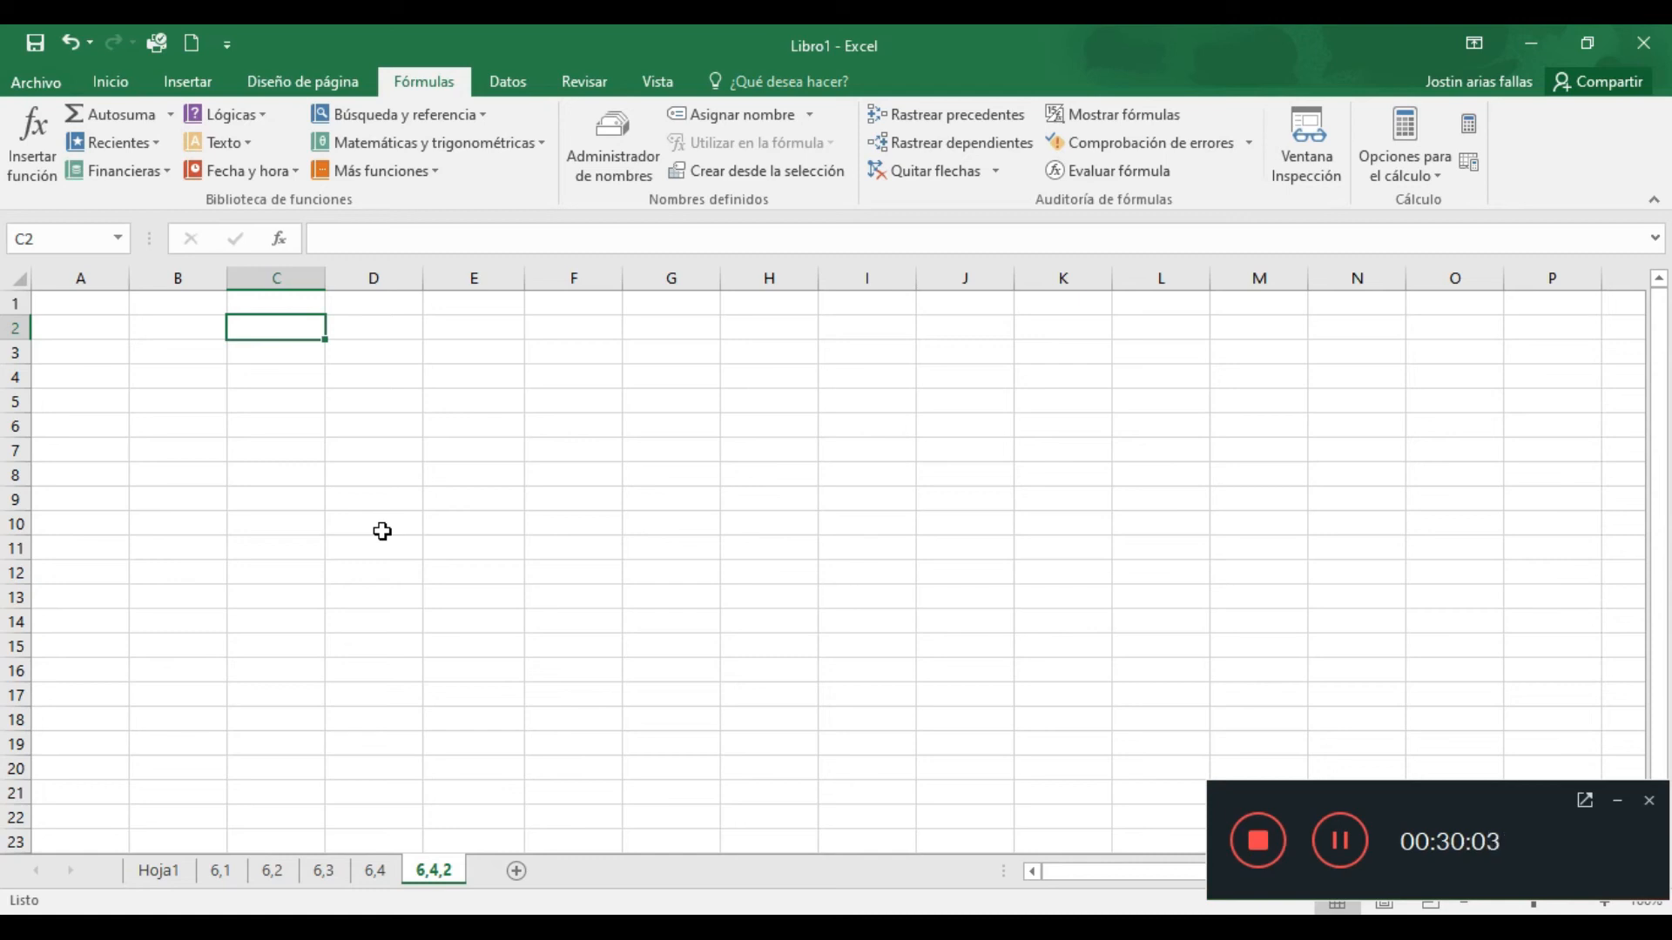
left_click(363, 298)
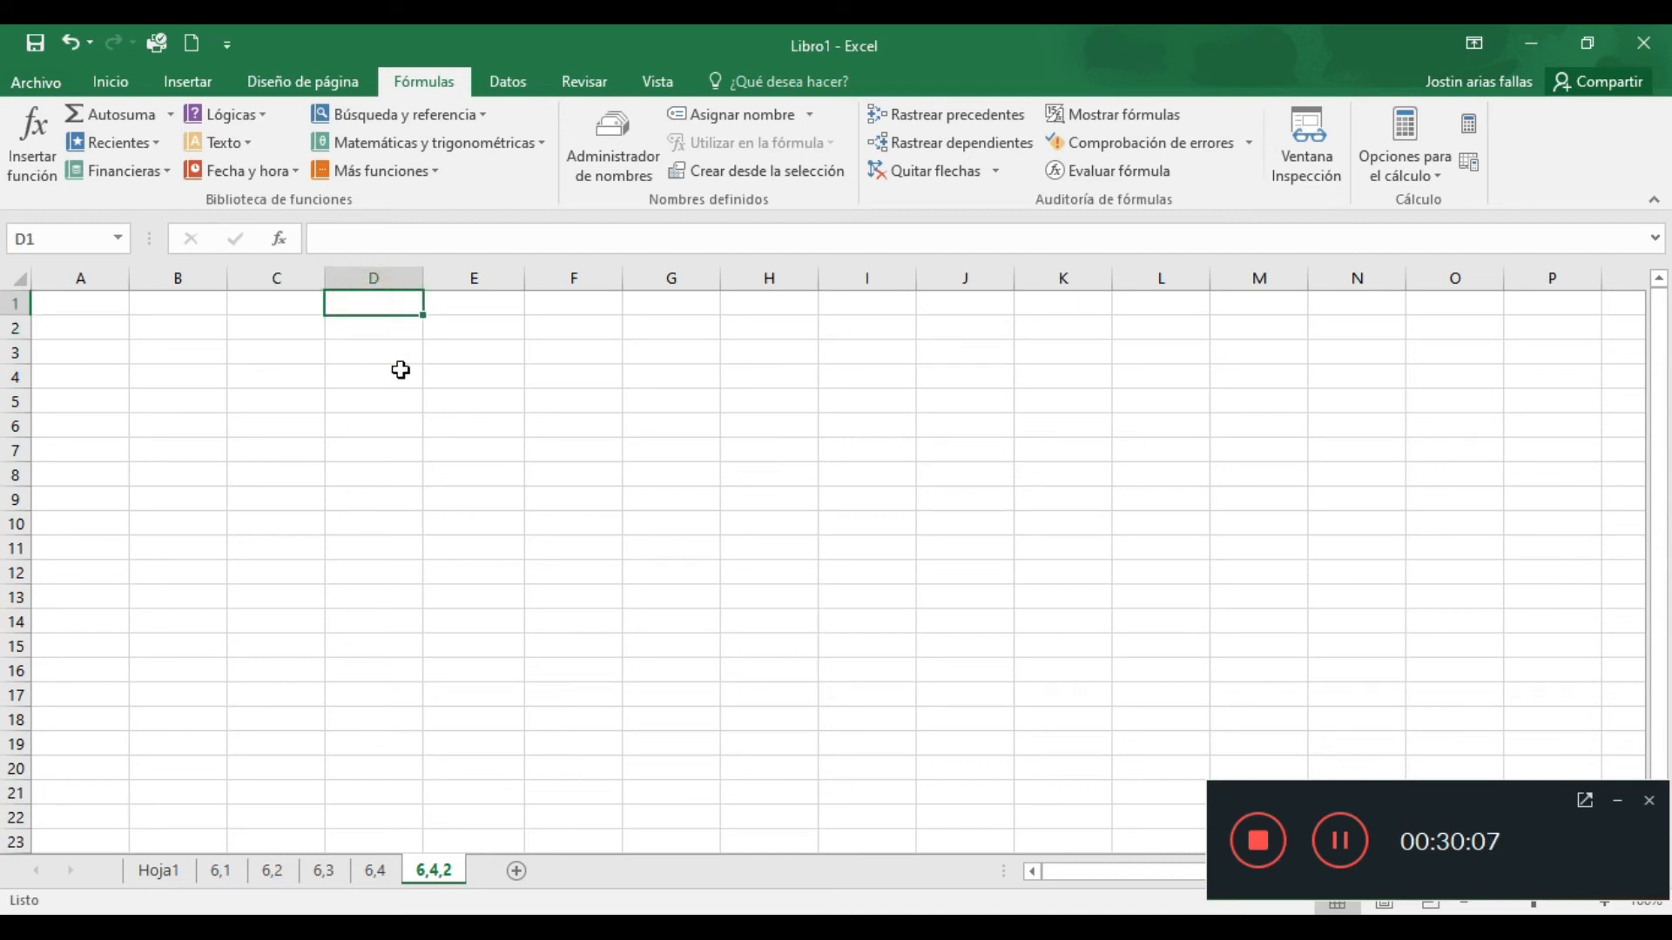
type("12/11")
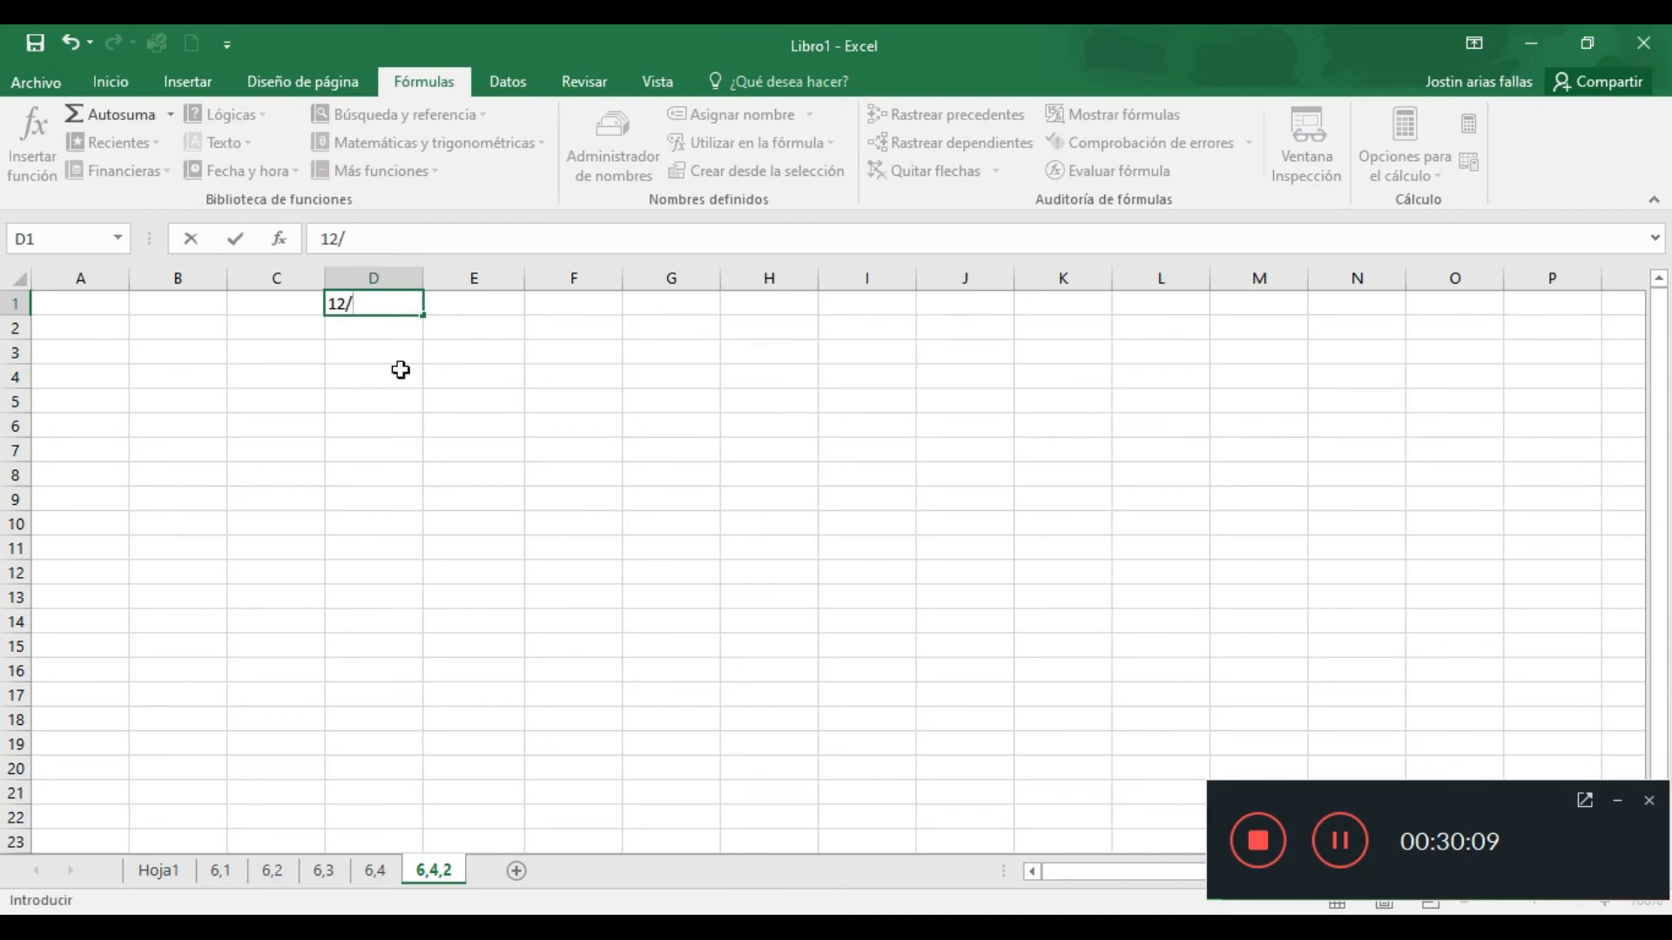
key("BackSpace")
key("BackSpace")
key("BackSpace")
key("BackSpace")
key("BackSpace")
type("11/12/1993")
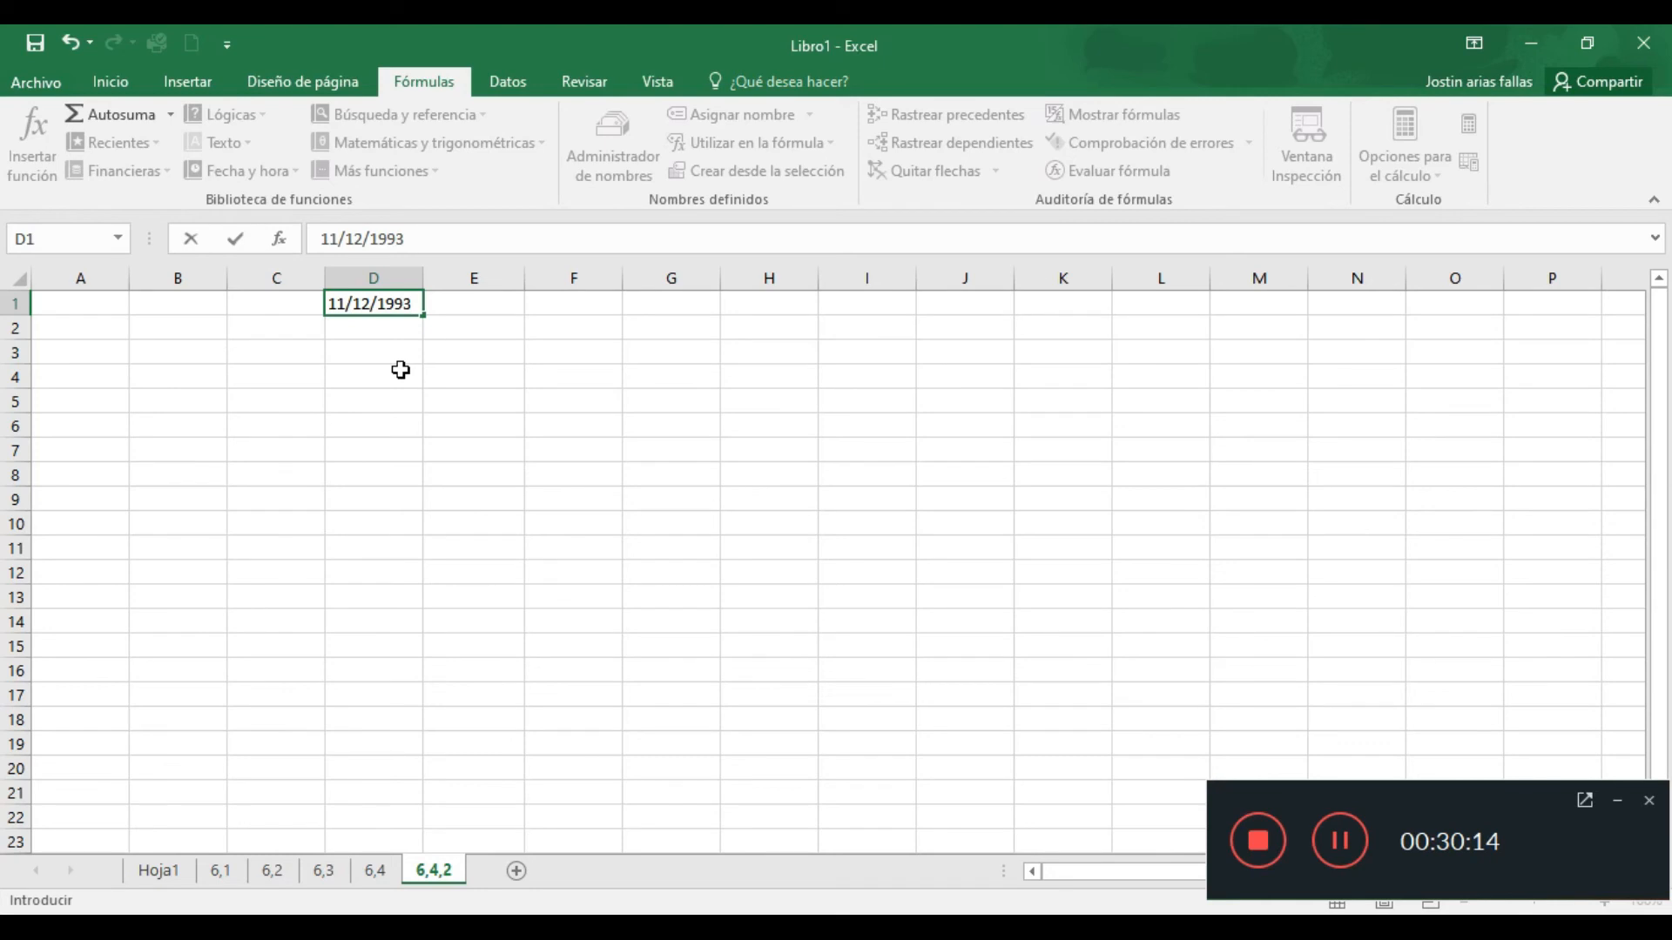
key("Return")
Insert the current date in cell E1 with the formula =HOY()
key("Up")
key("Right")
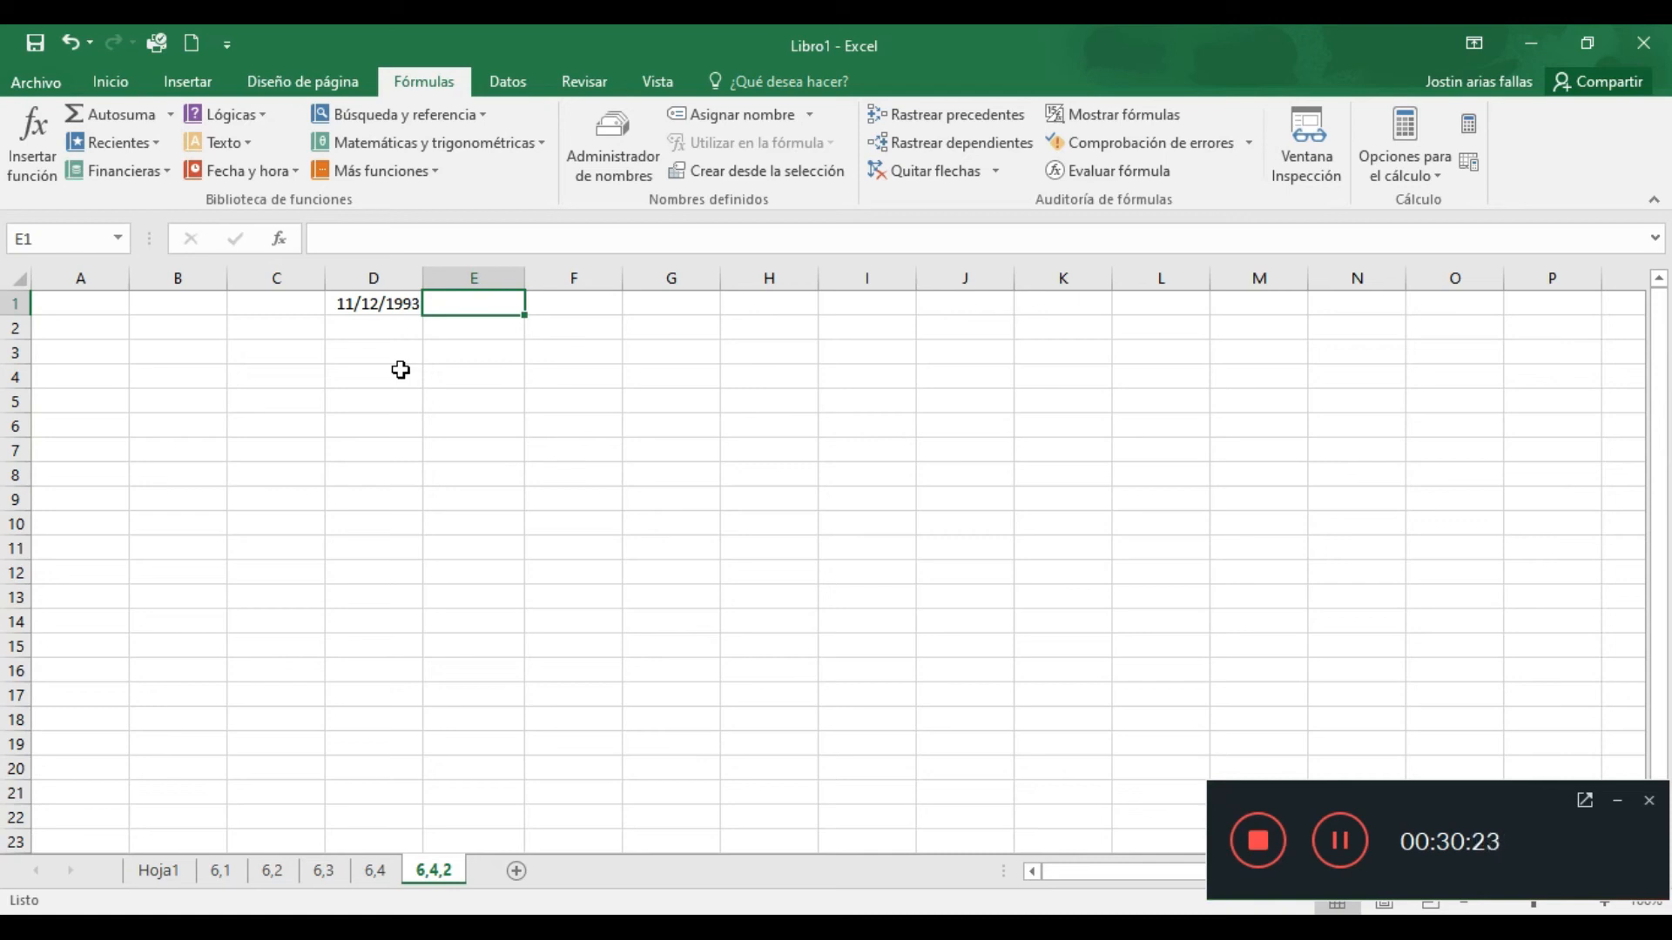
type("=hoy")
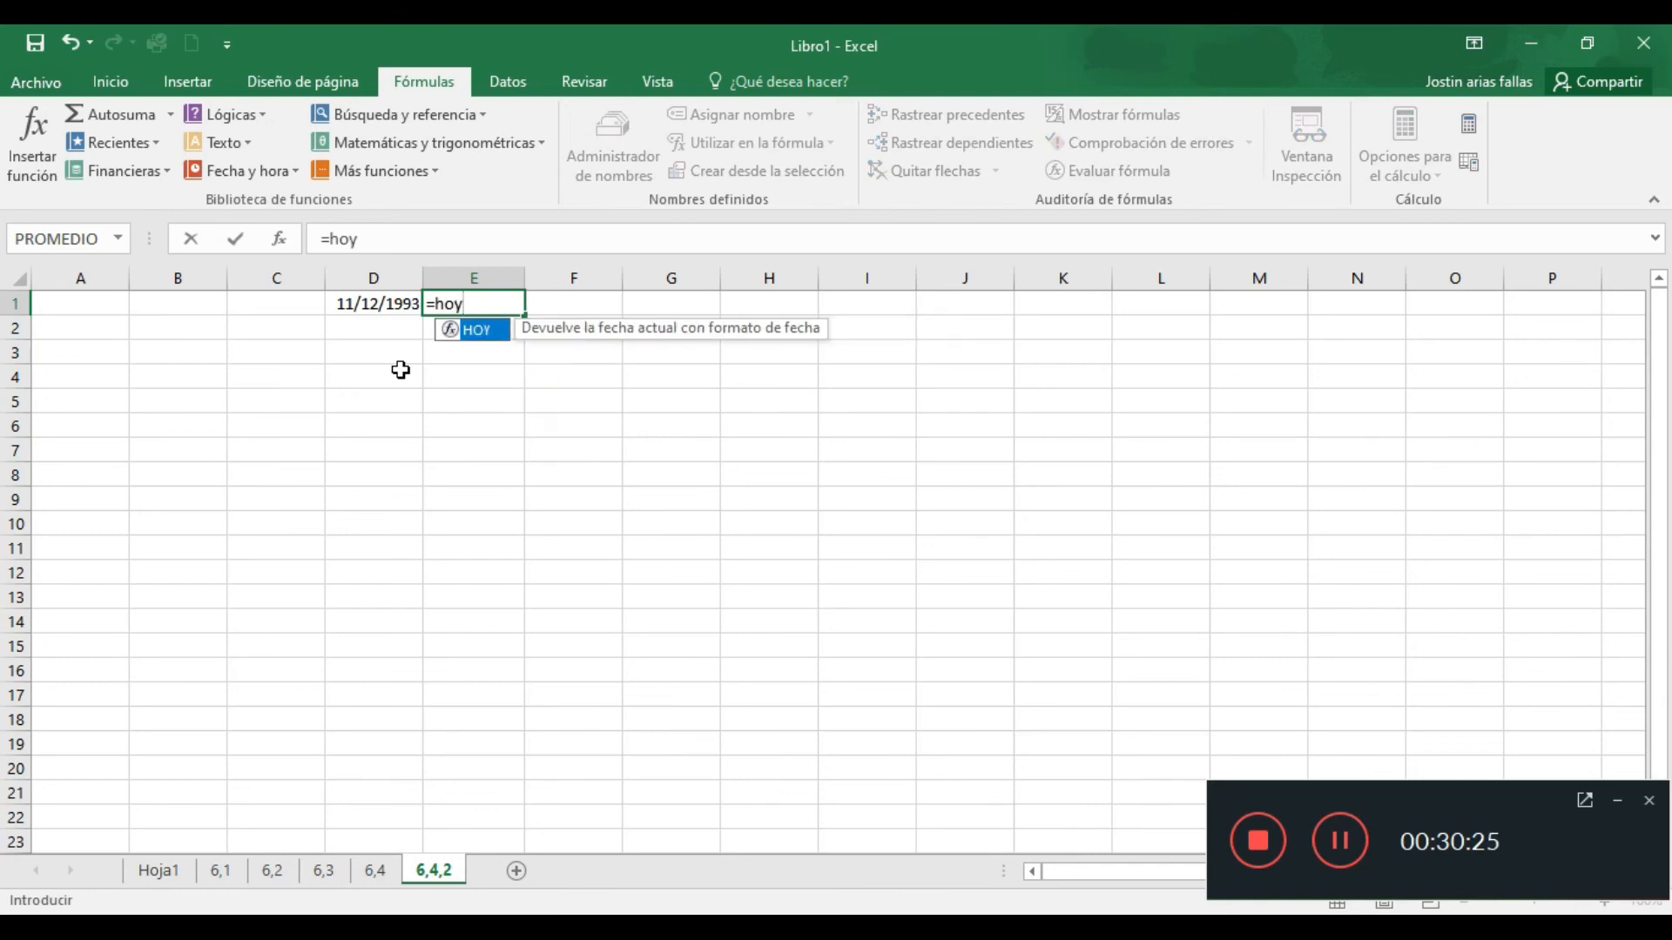
type("()")
key("Return")
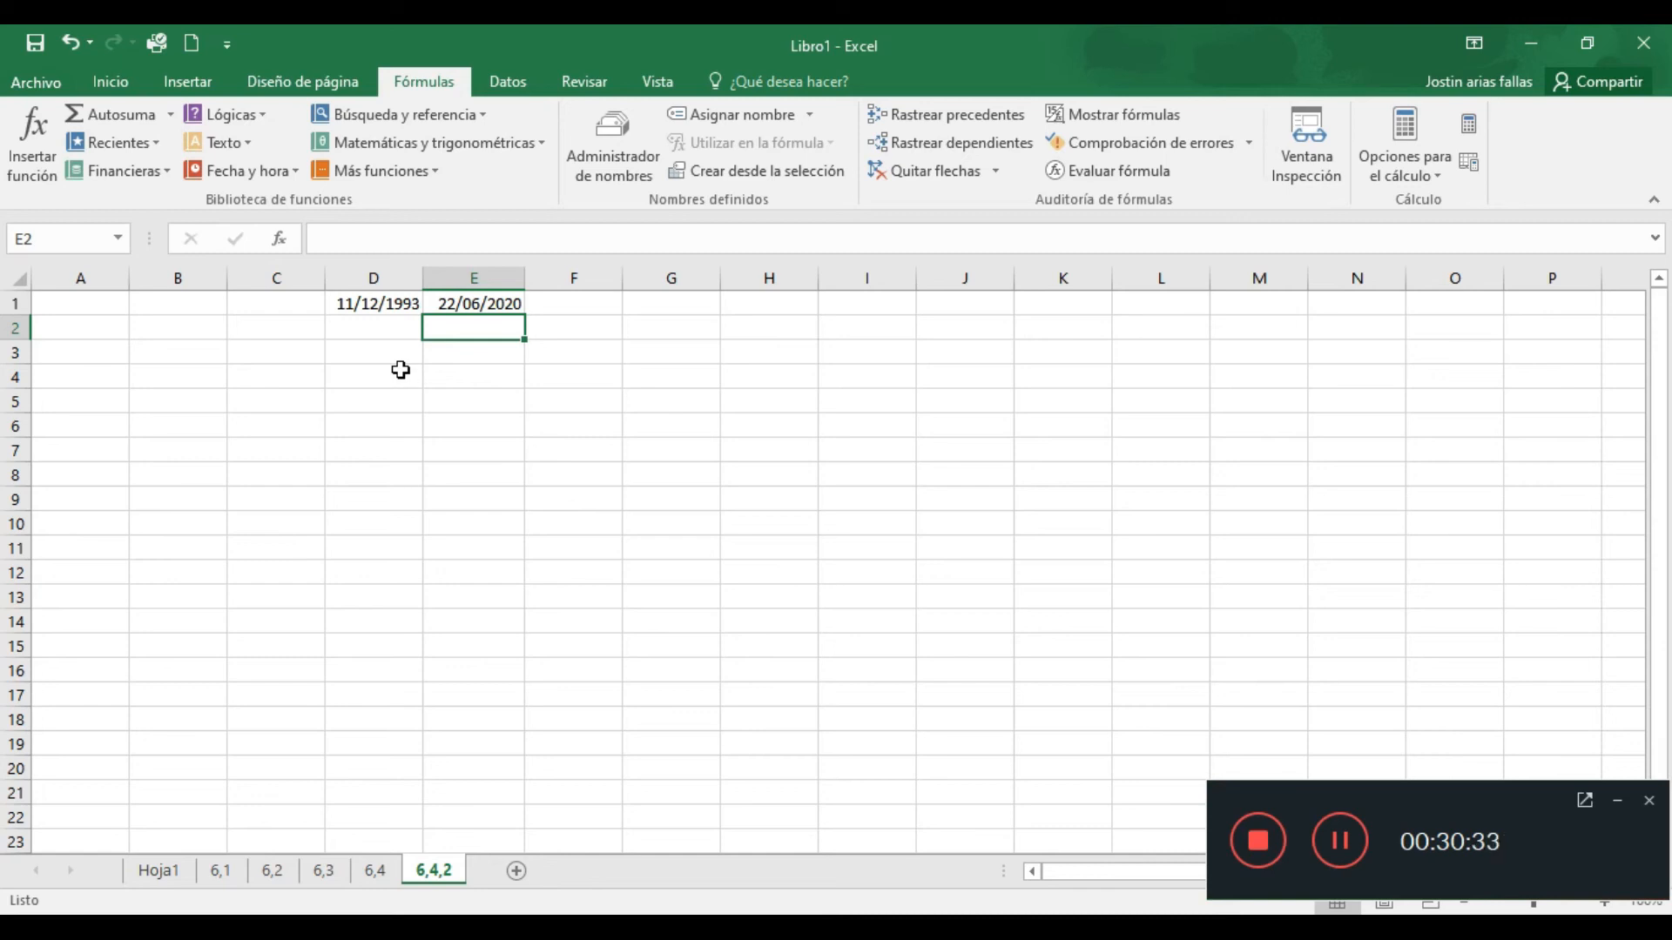
Calculate the days between D1 and E1 in cell E2 with =DIAS360(D1;E1;VERDADERO), using the European method
type("=")
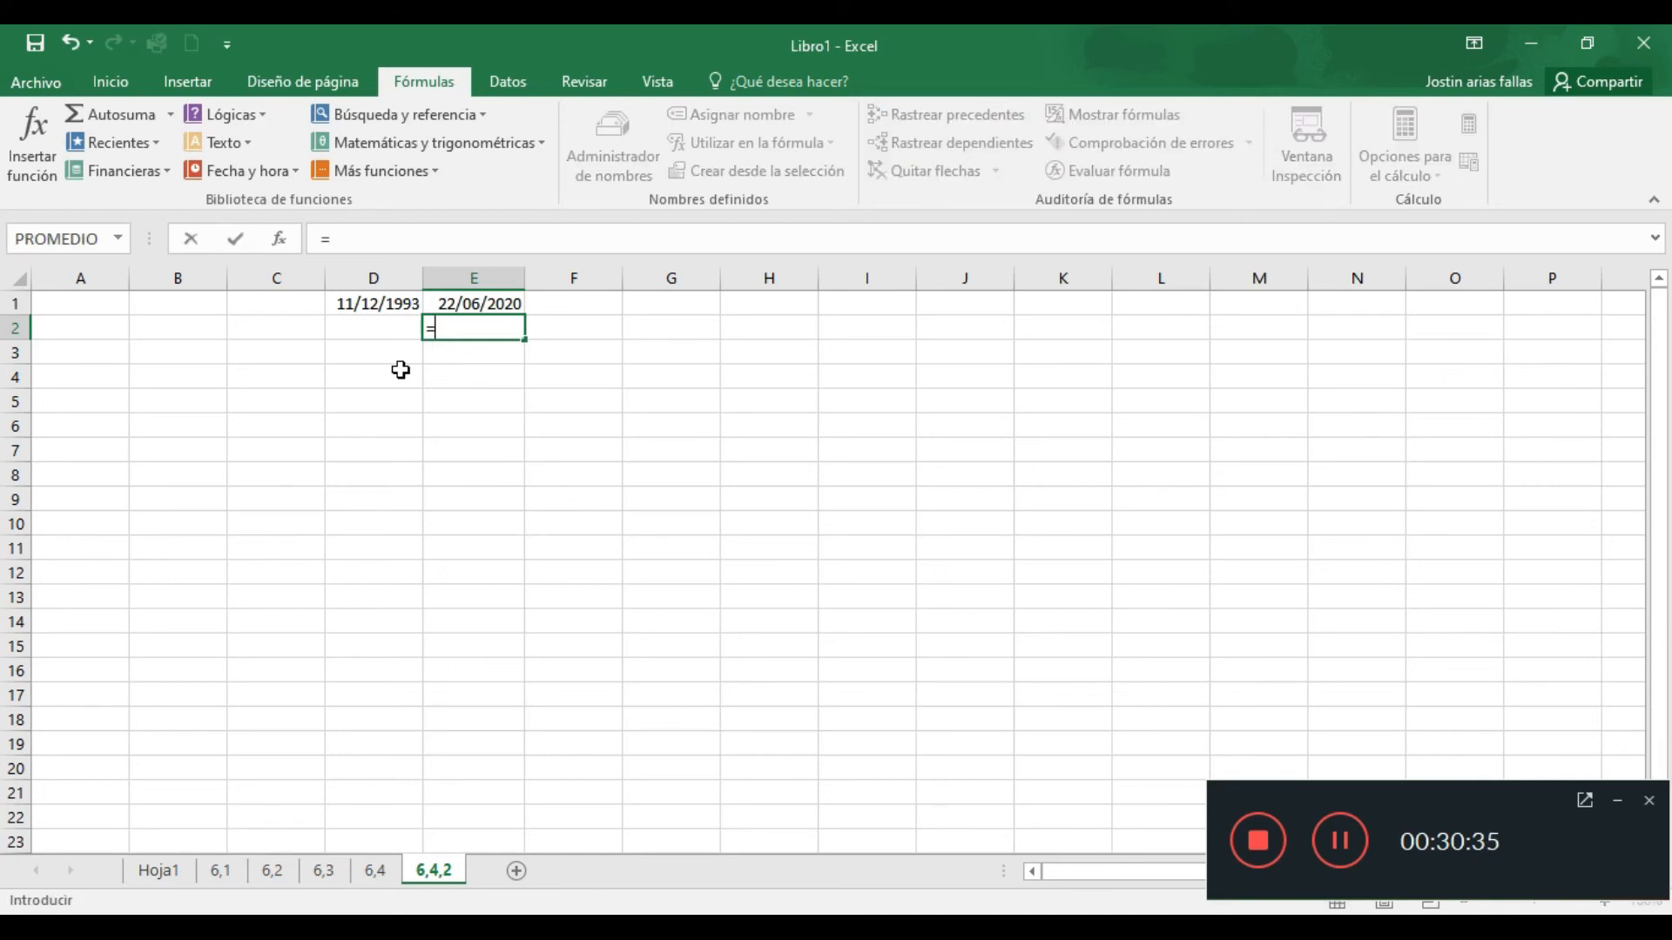
type("dias360")
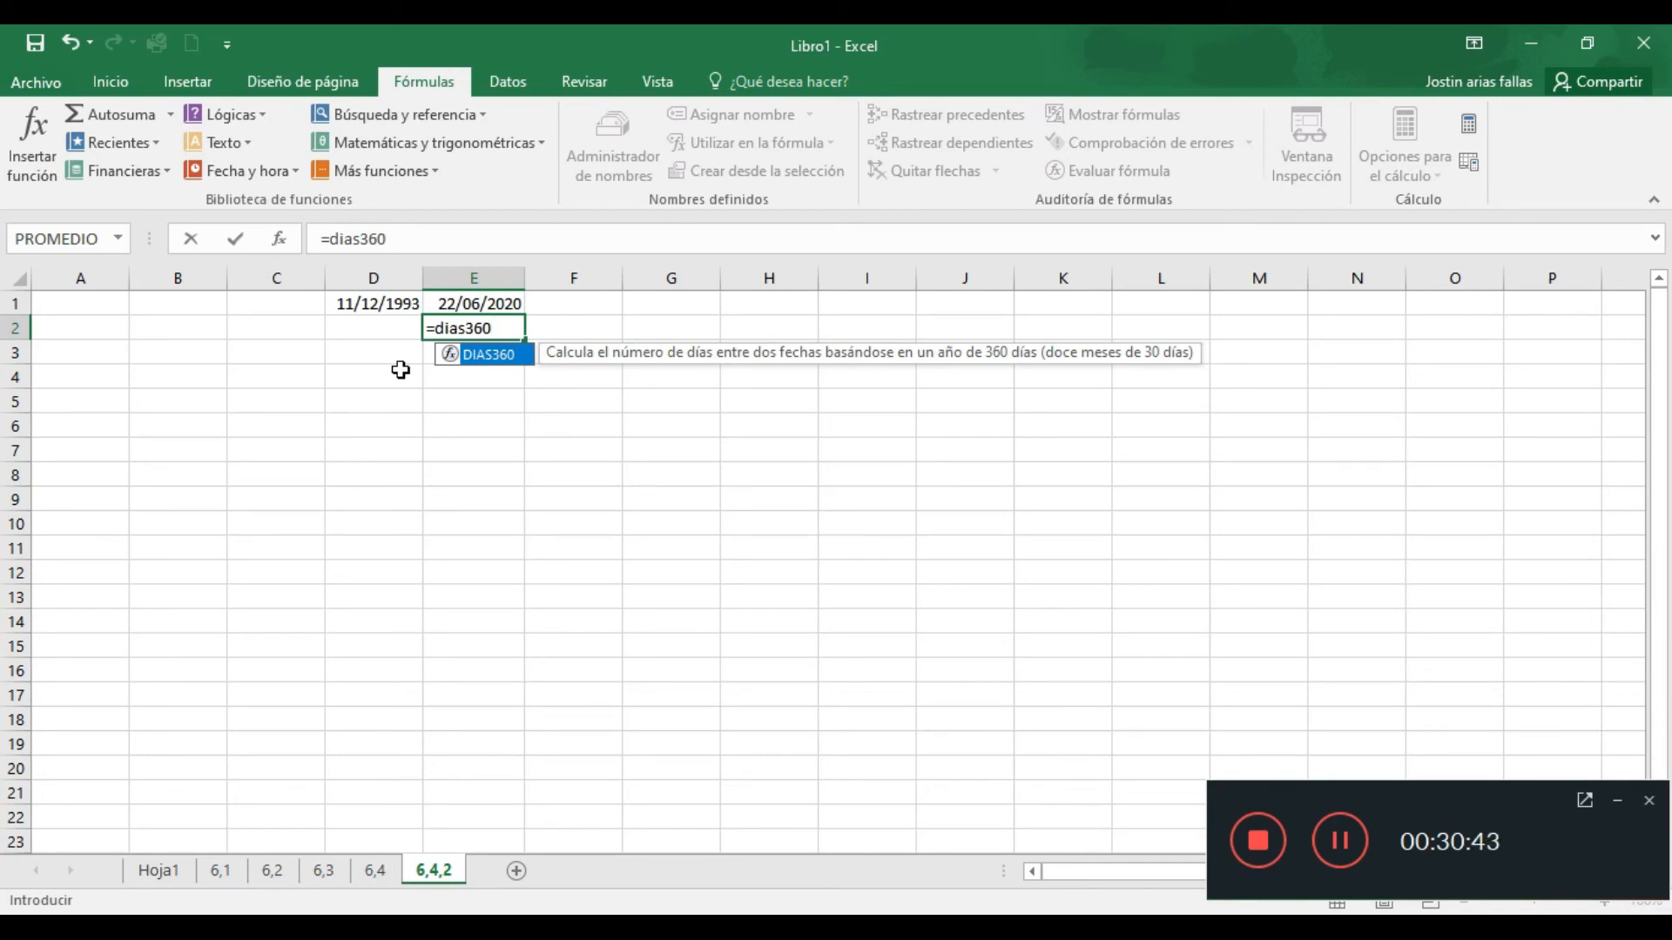
type("(")
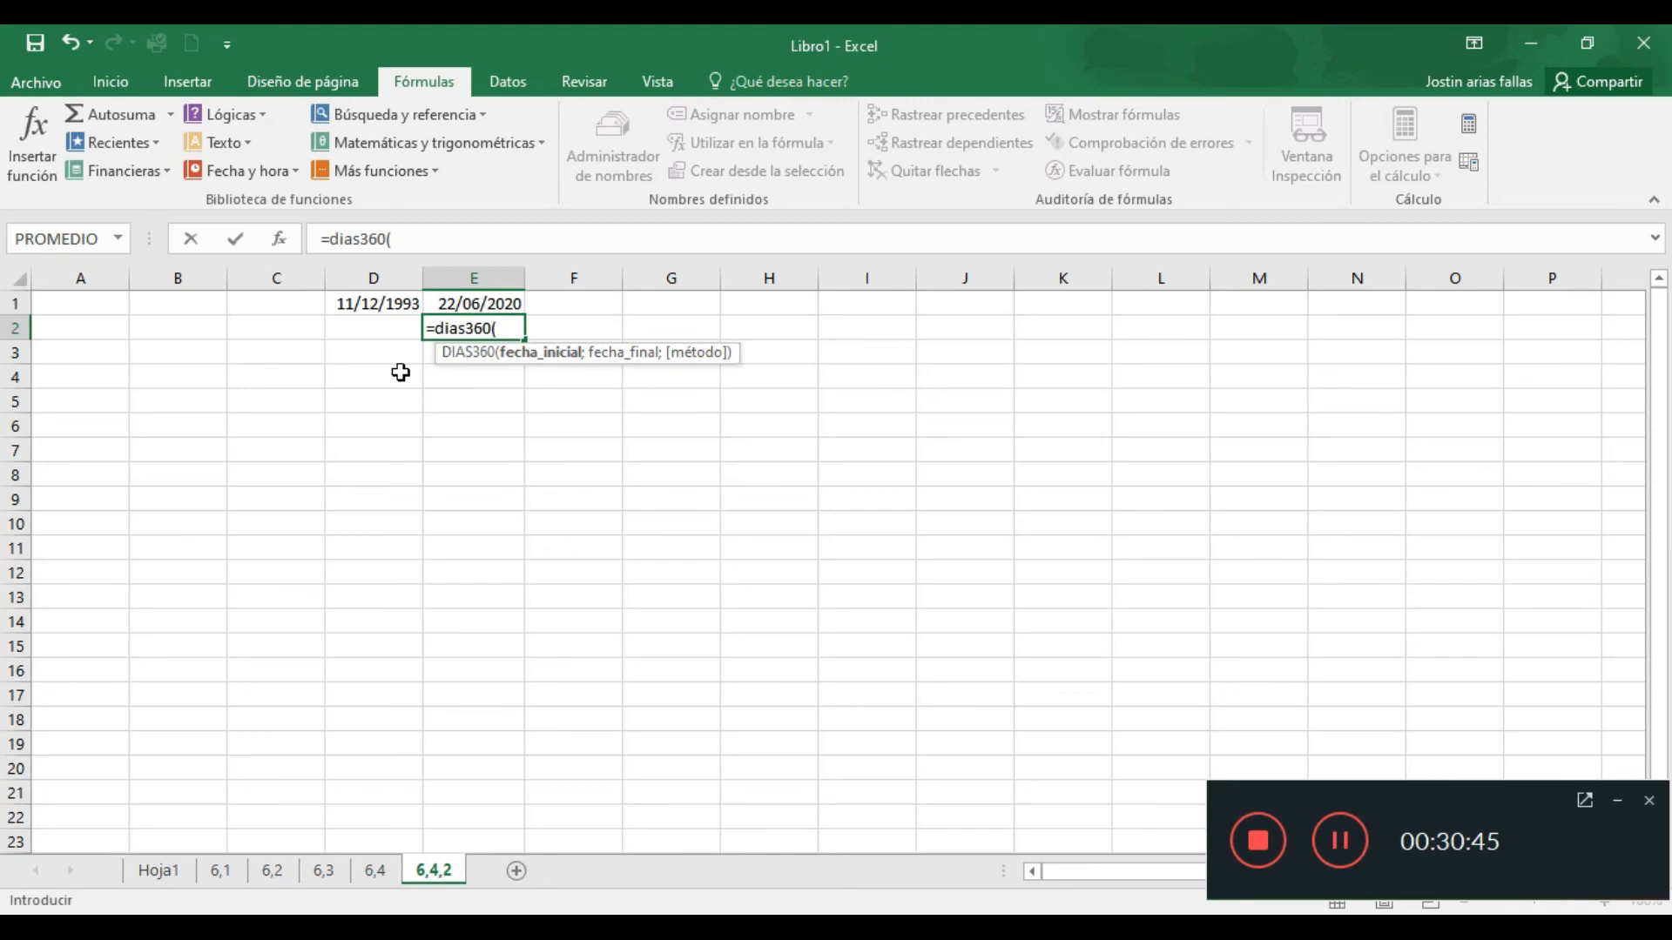
left_click(361, 303)
type(";")
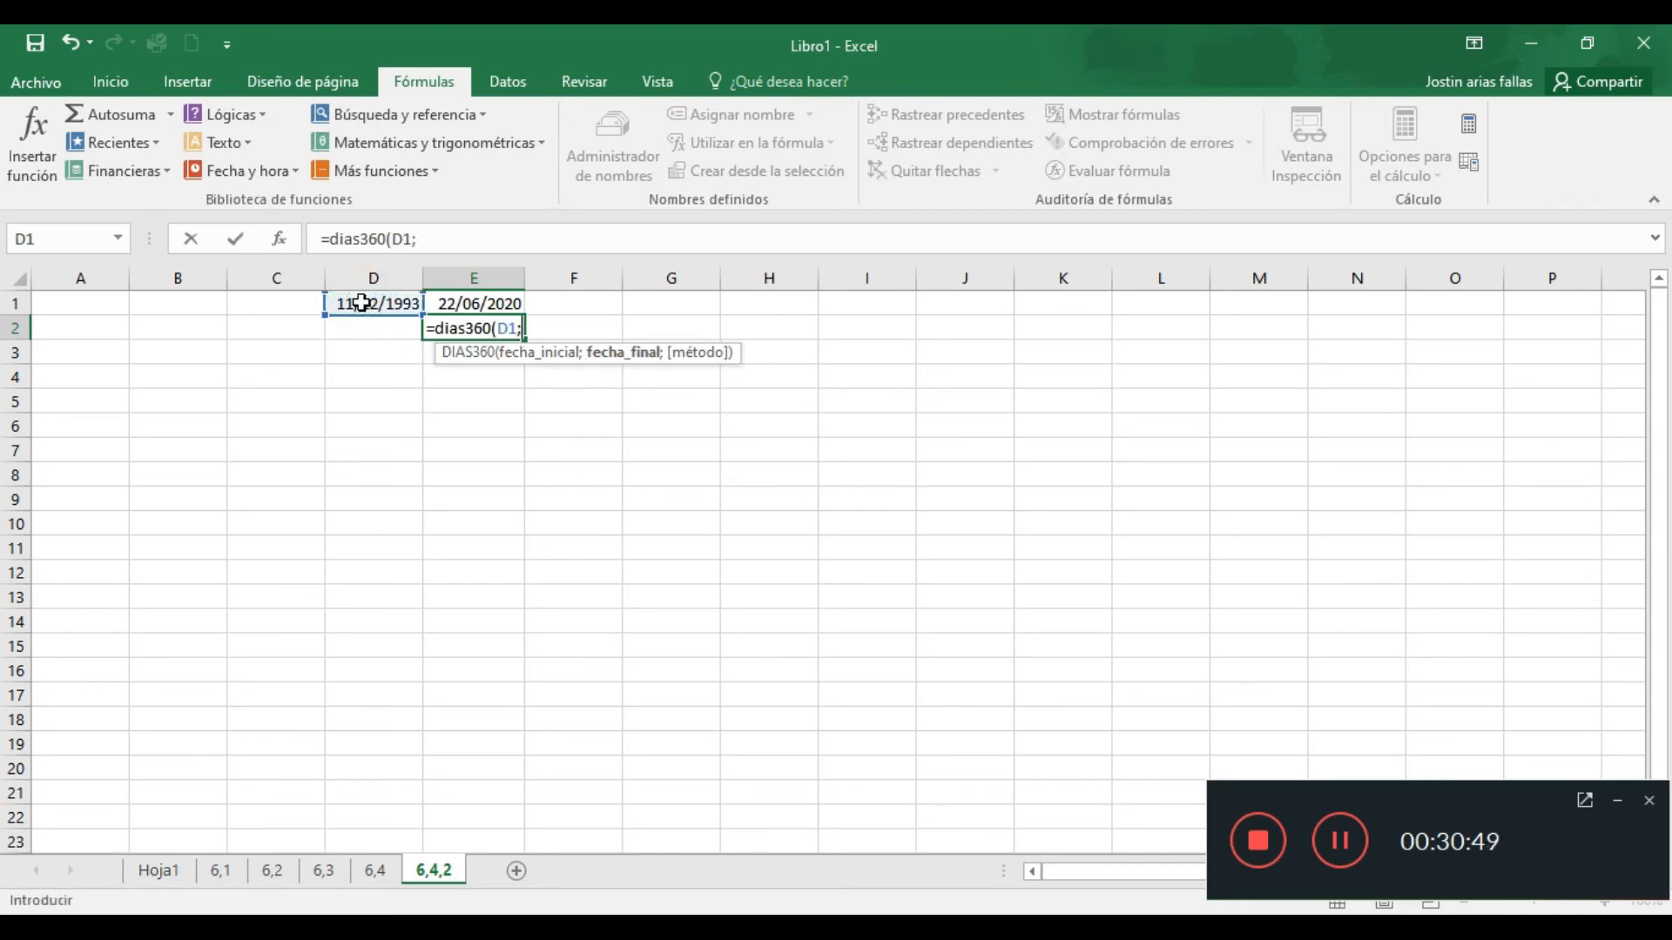
left_click(485, 303)
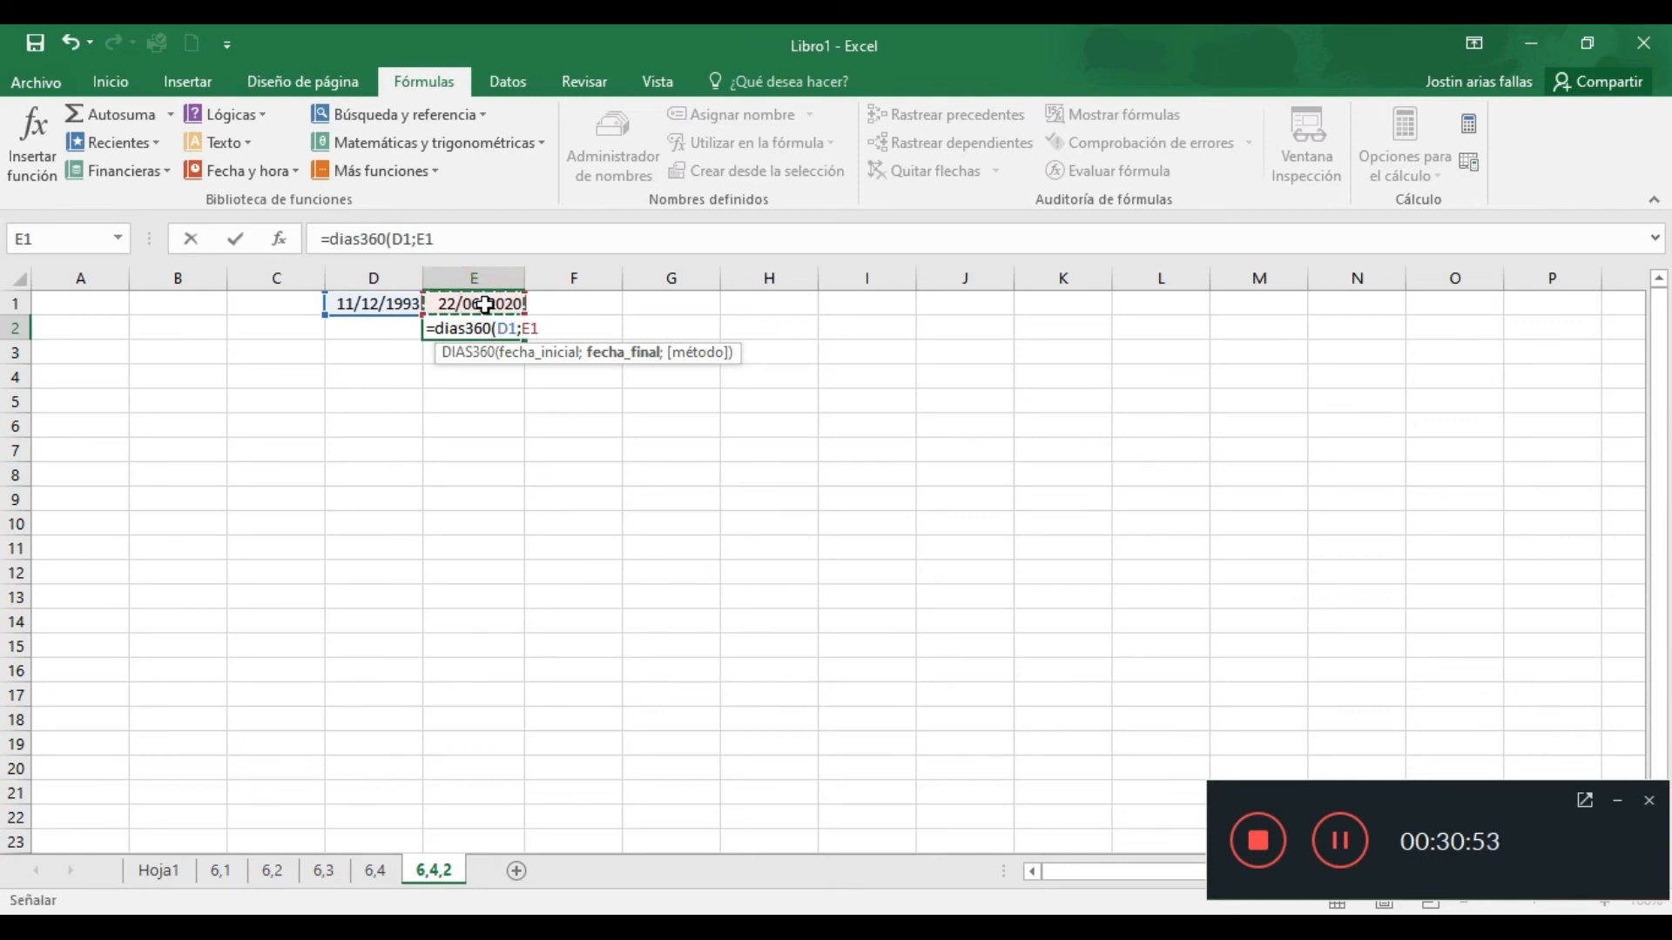
type(";")
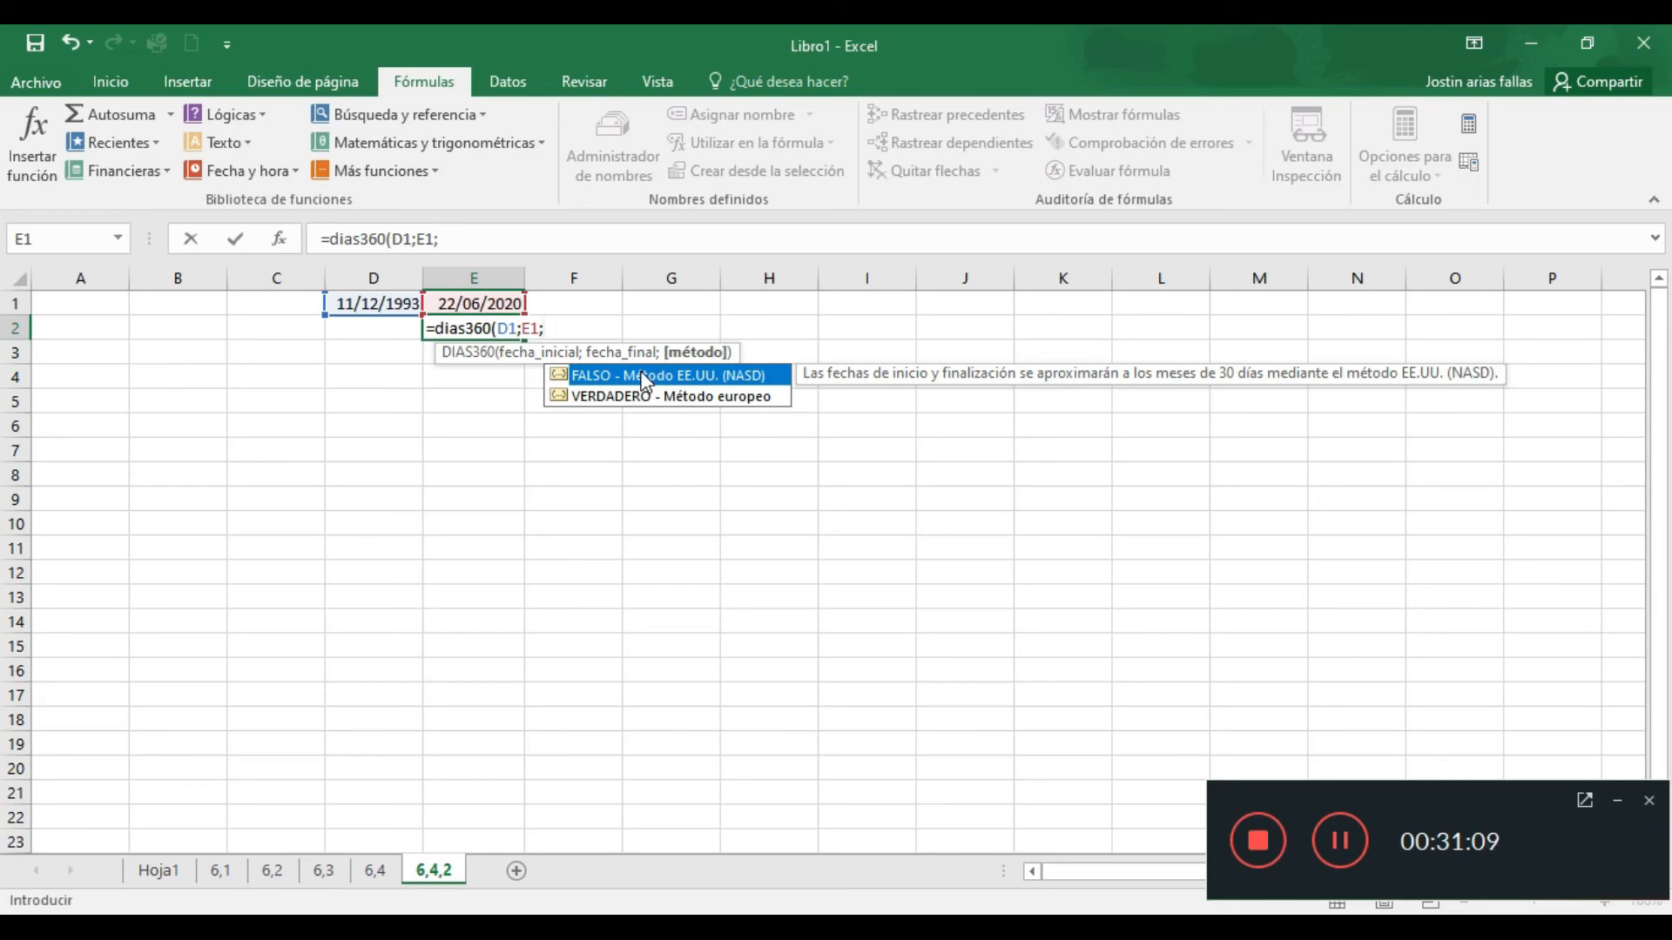
left_click(667, 402)
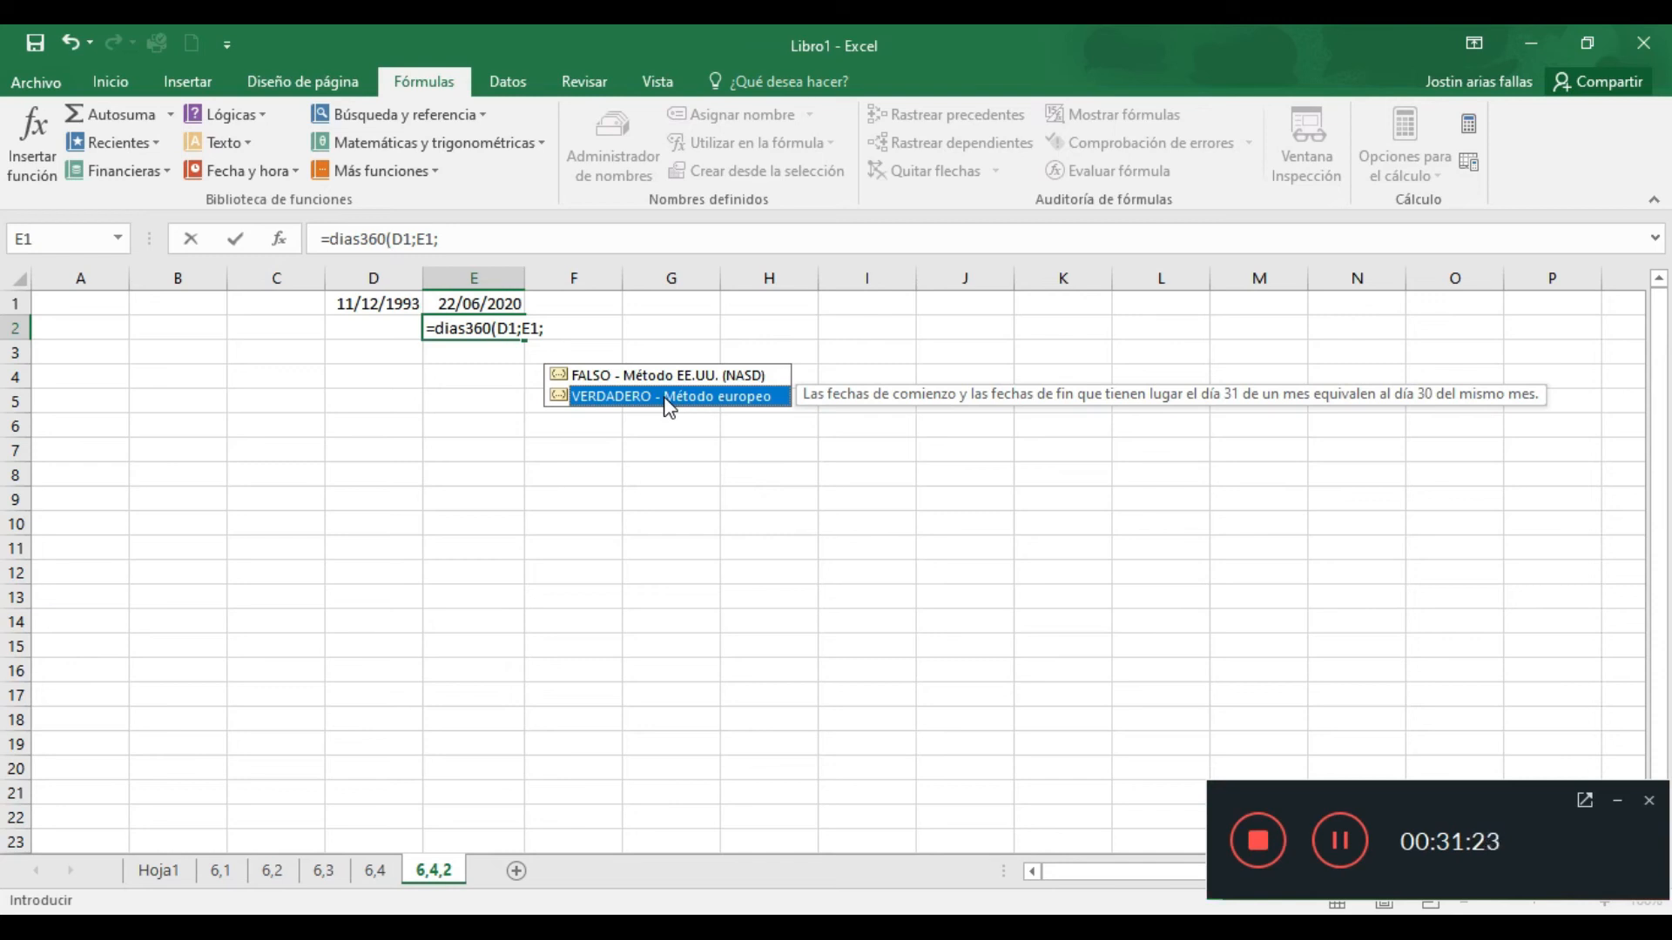
double_click(664, 398)
type(")")
key("Return")
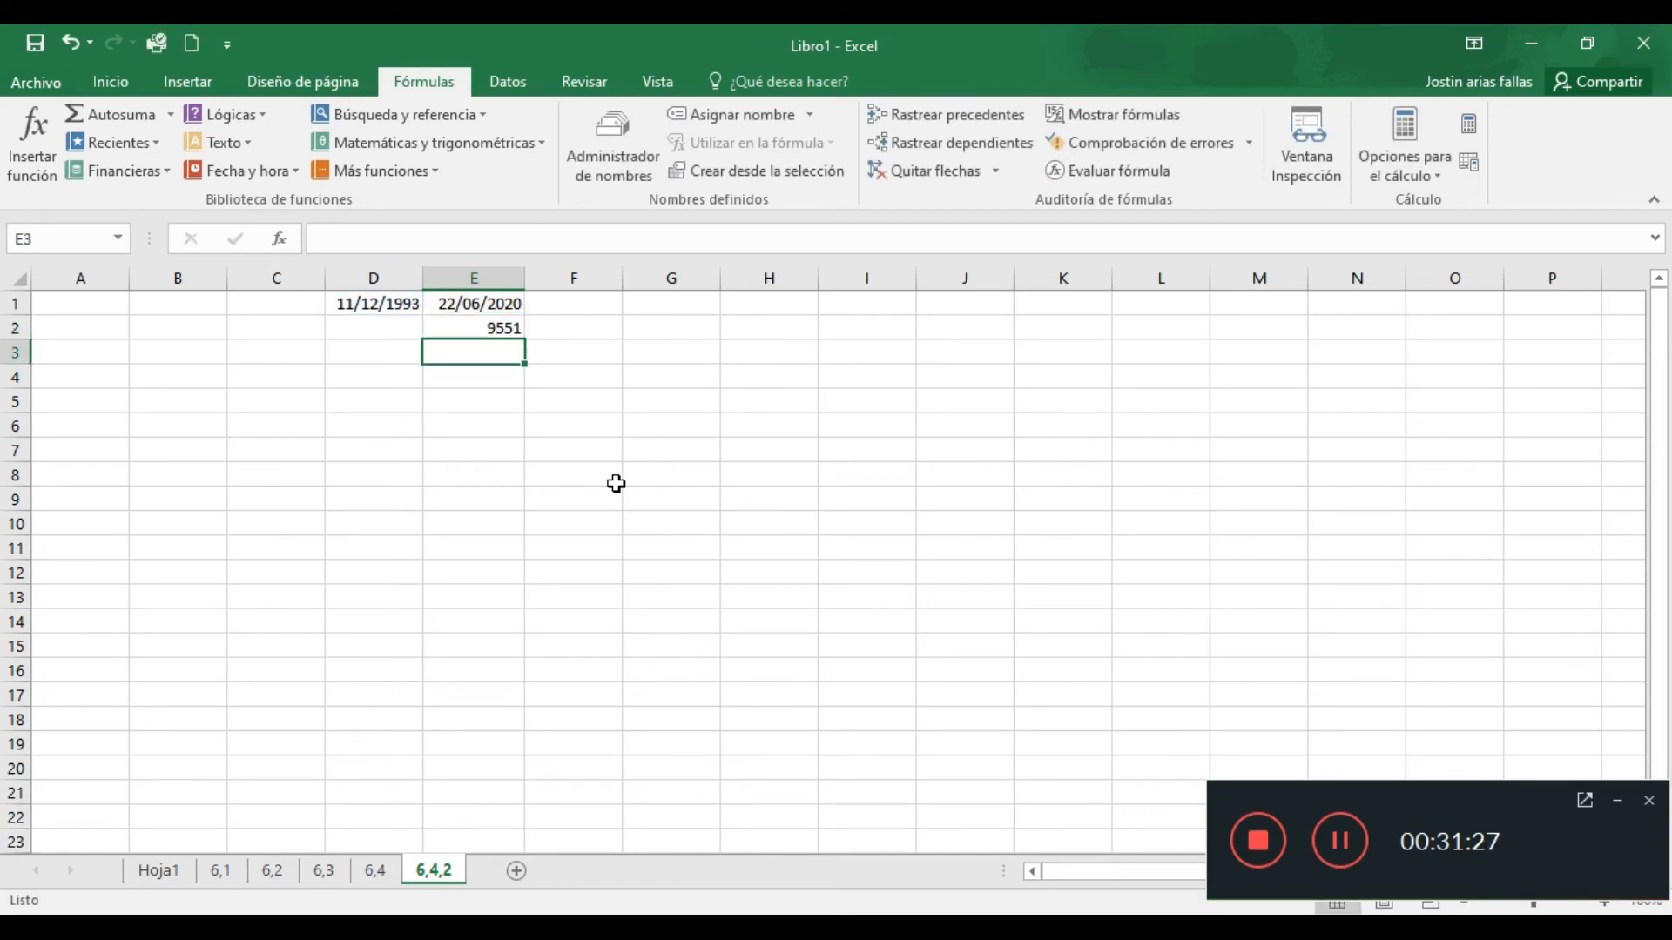
left_click(496, 328)
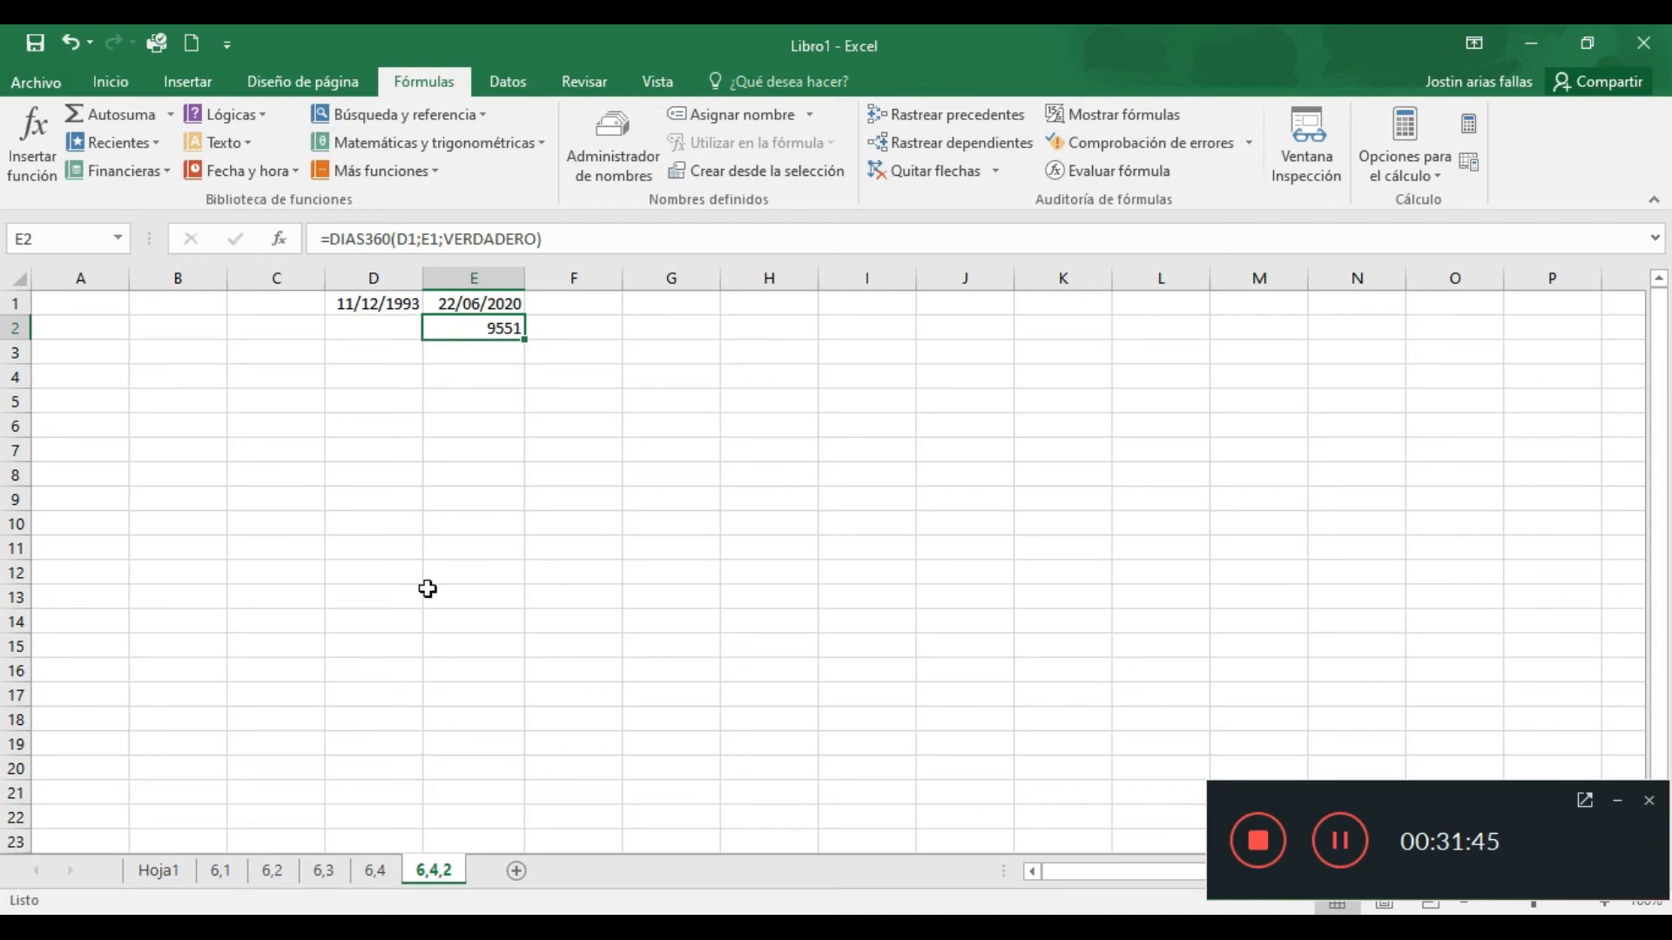
Convert the day count to years in cell F3 with =E2/360, and check the formulas in E2 and F3
key("Down")
key("Right")
type("=")
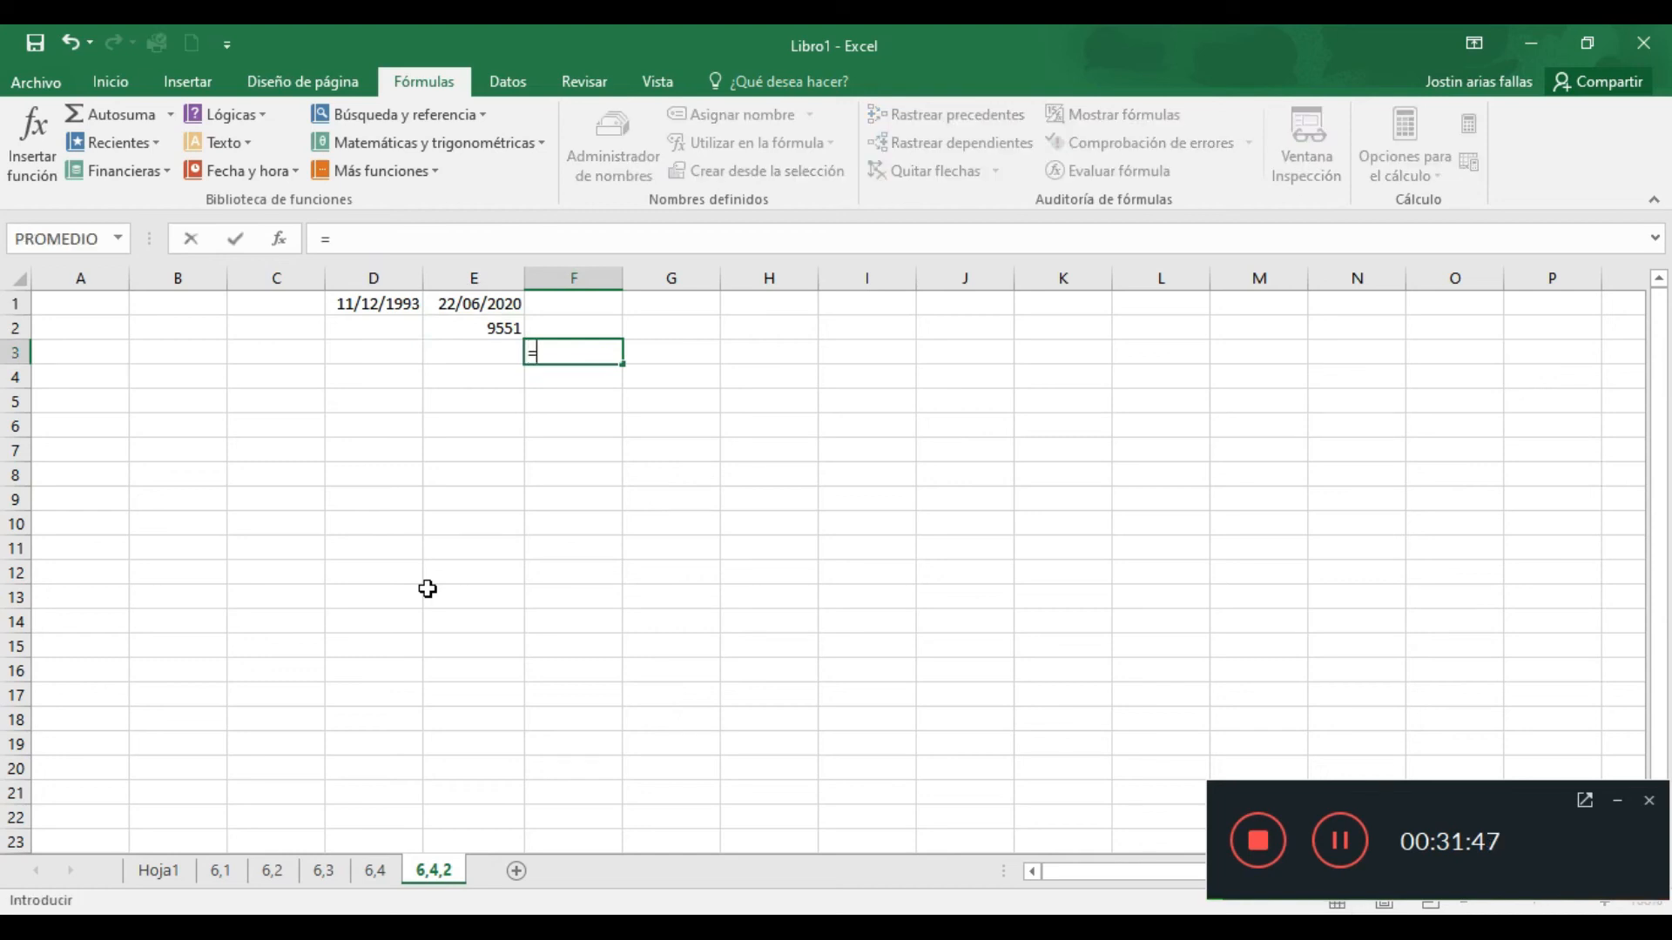
left_click(443, 325)
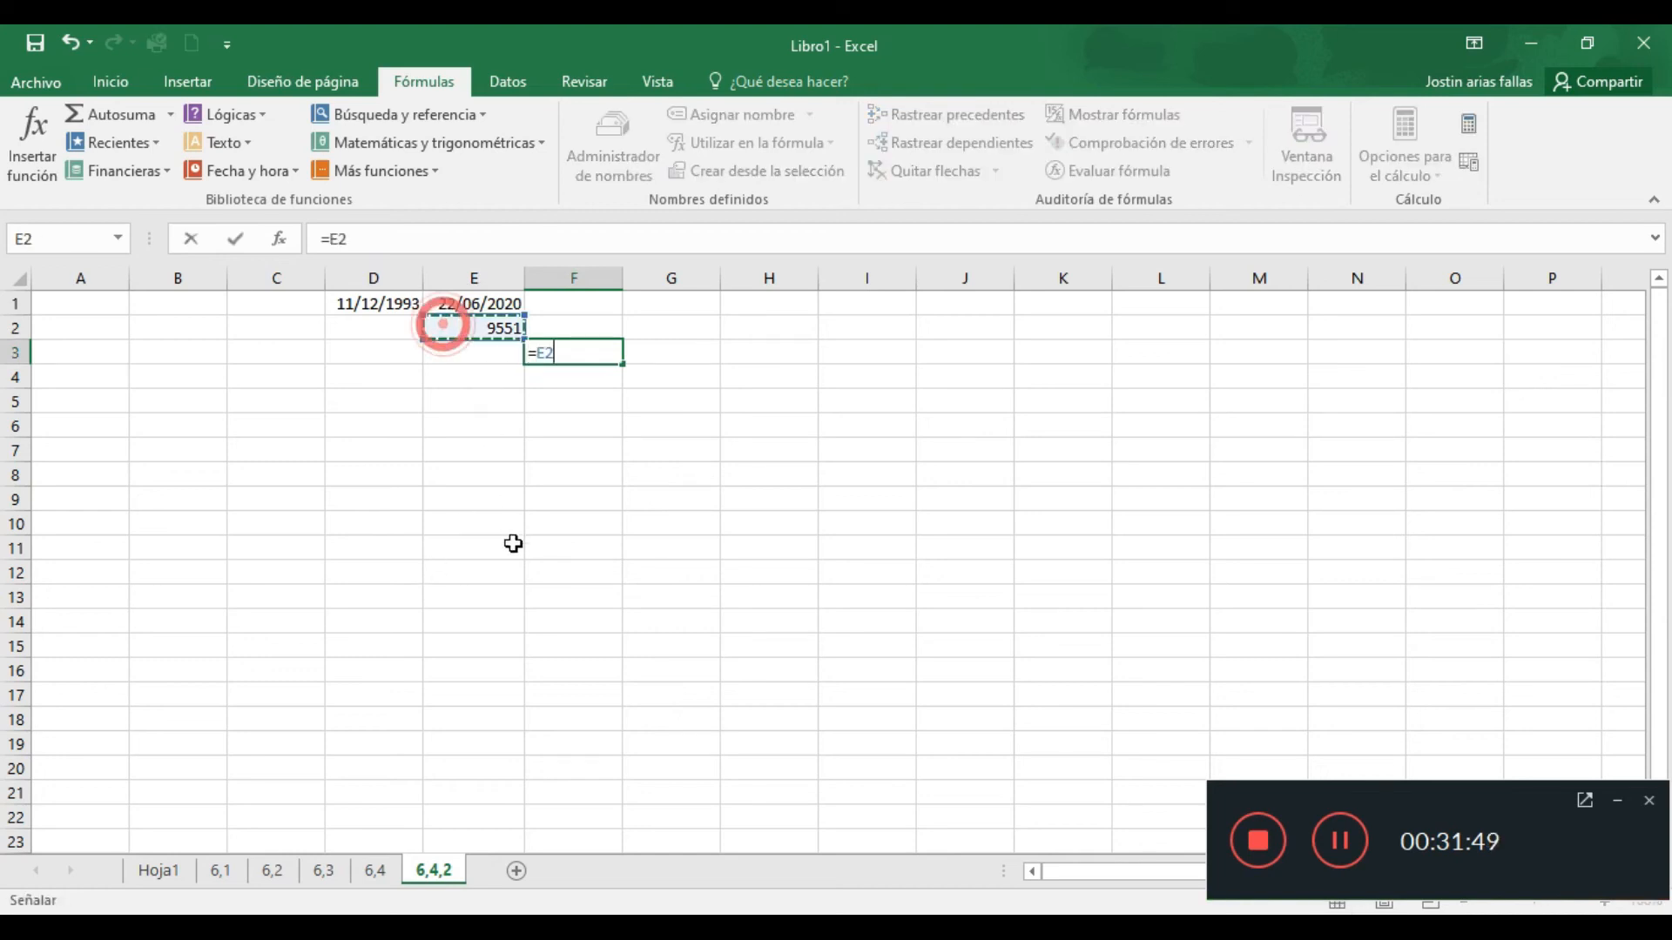
type("/360")
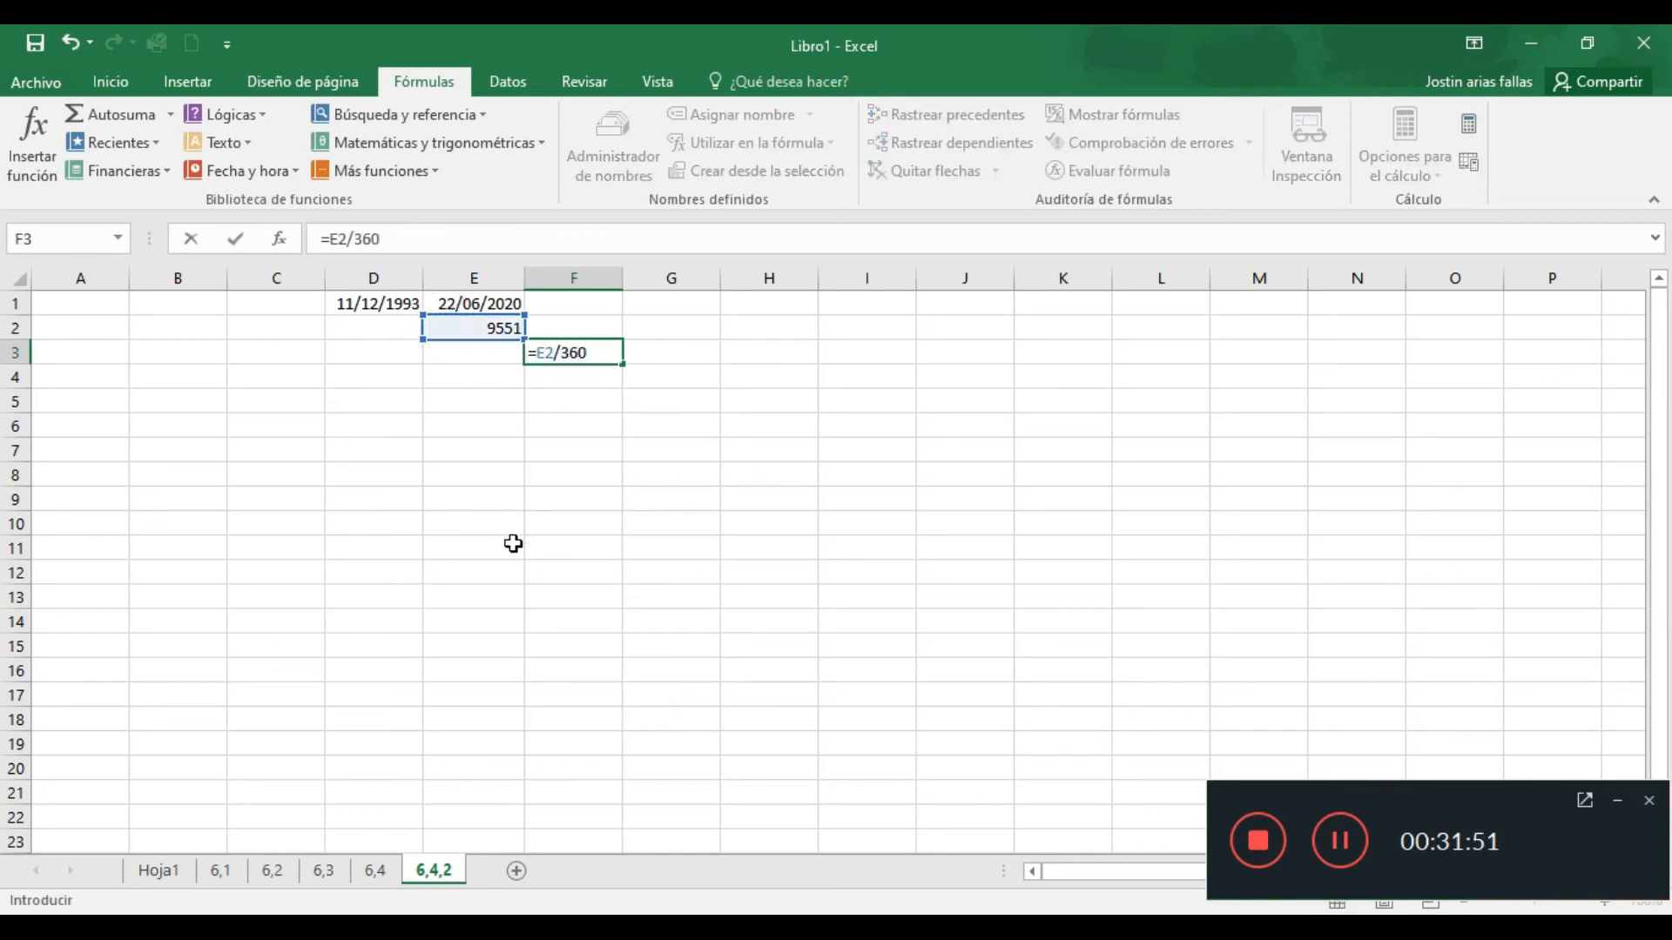
key("Return")
left_click(510, 327)
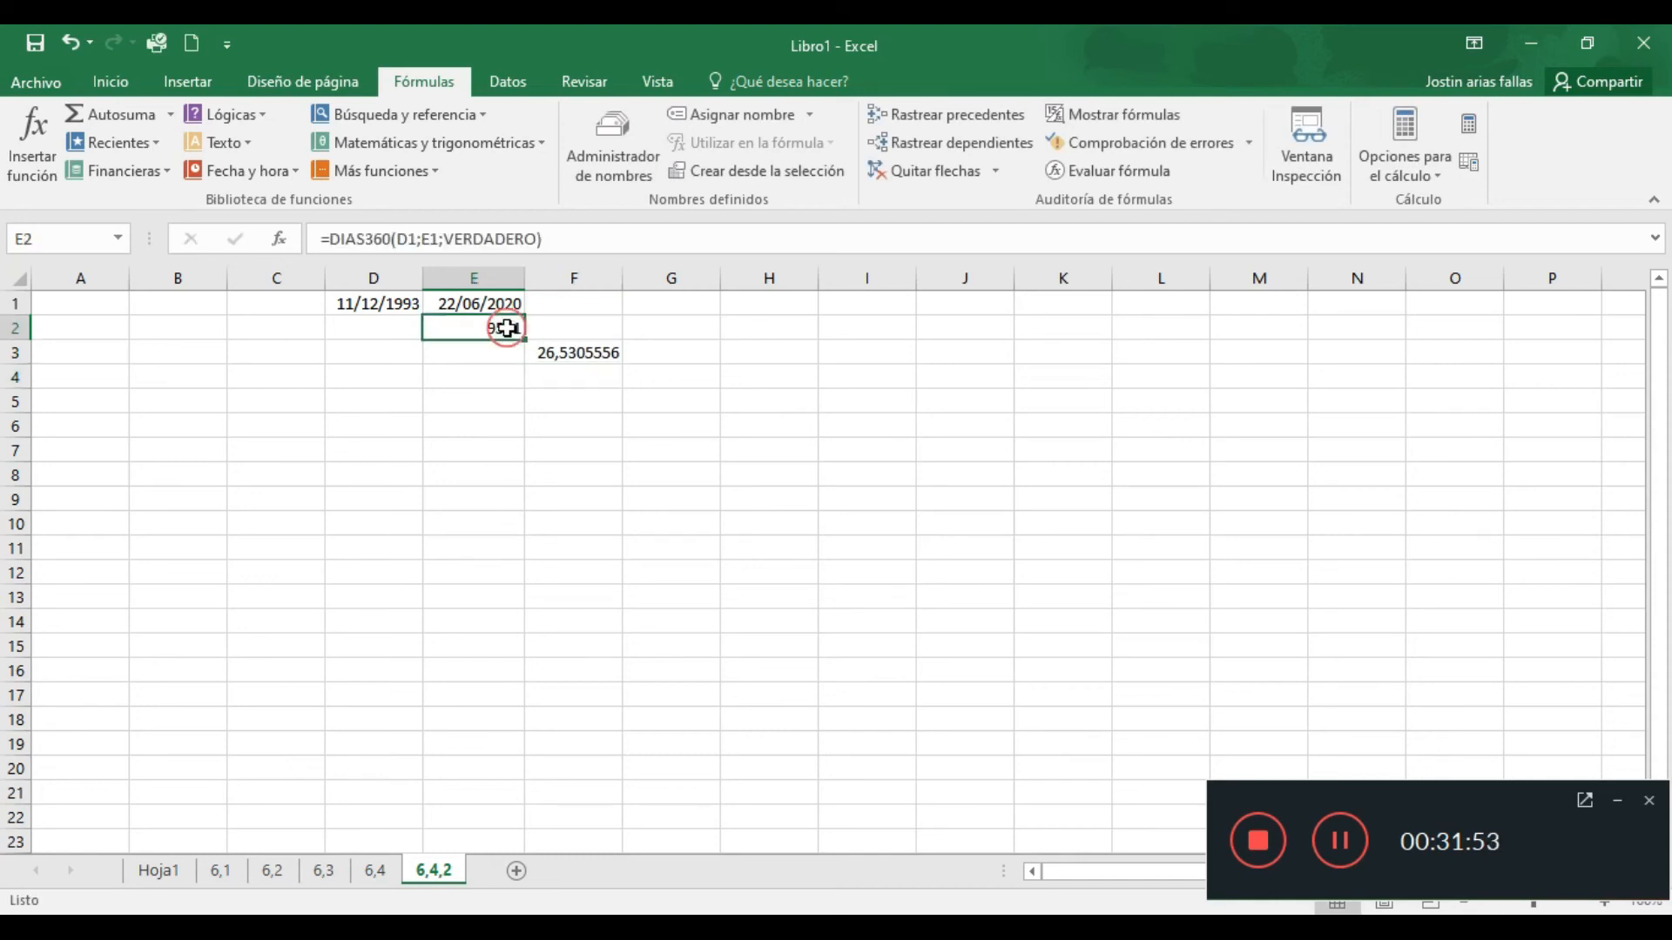
left_click(566, 353)
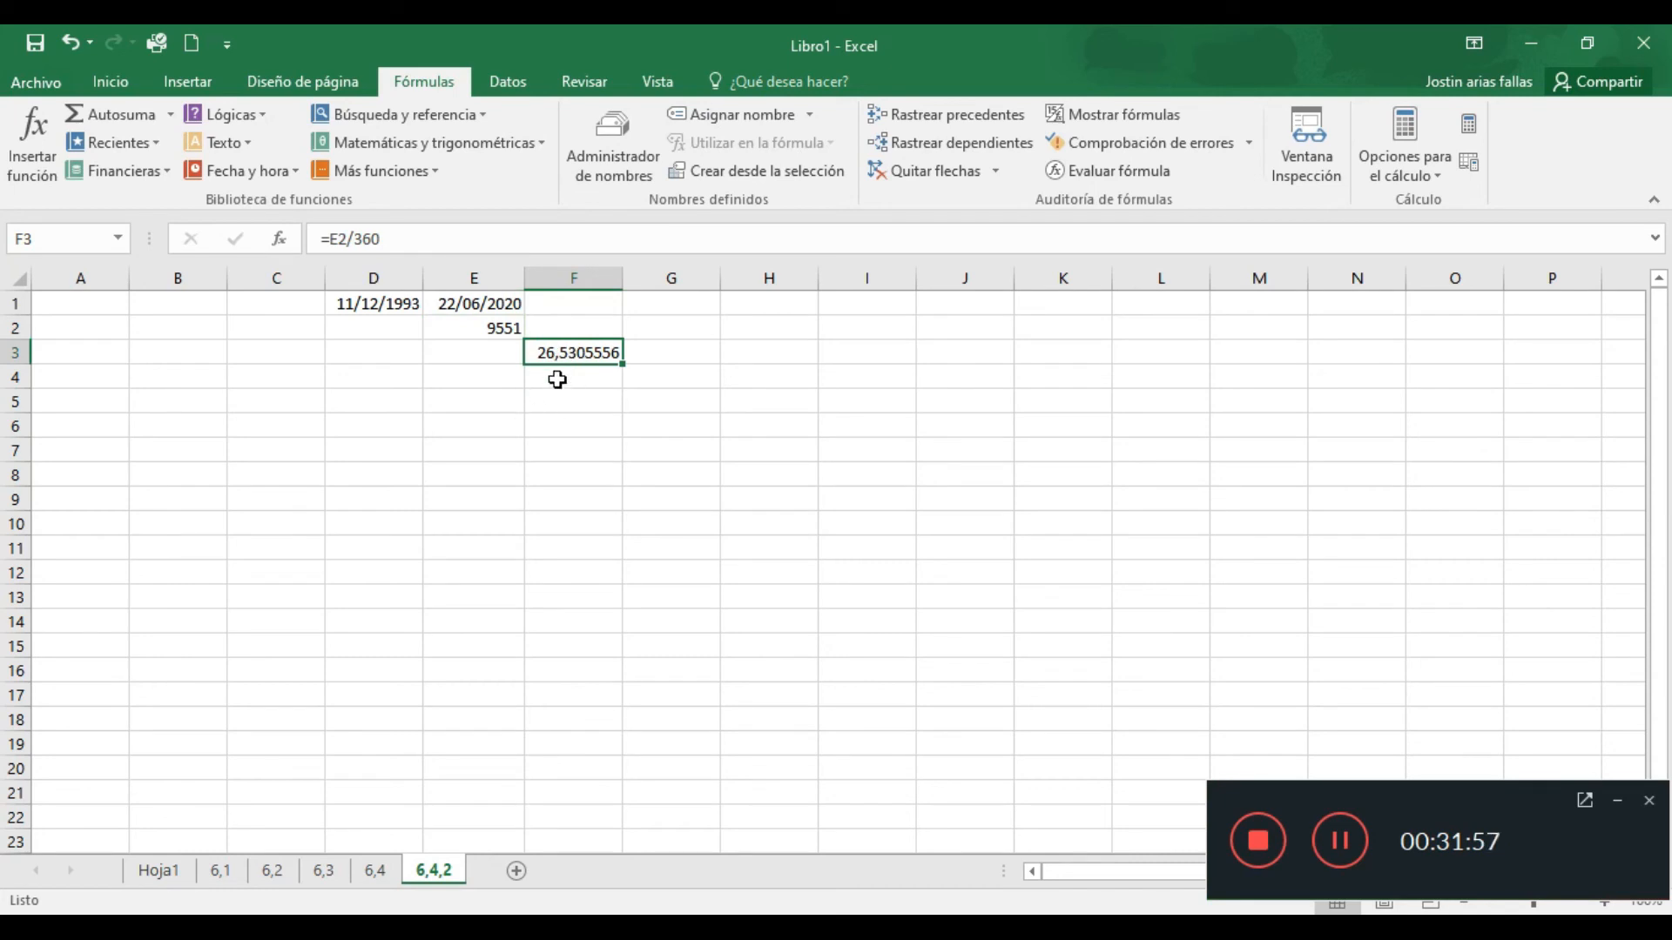
Calculate the age in whole years in cell F4 with the formula =ENTERO(E2/360)
left_click(553, 376)
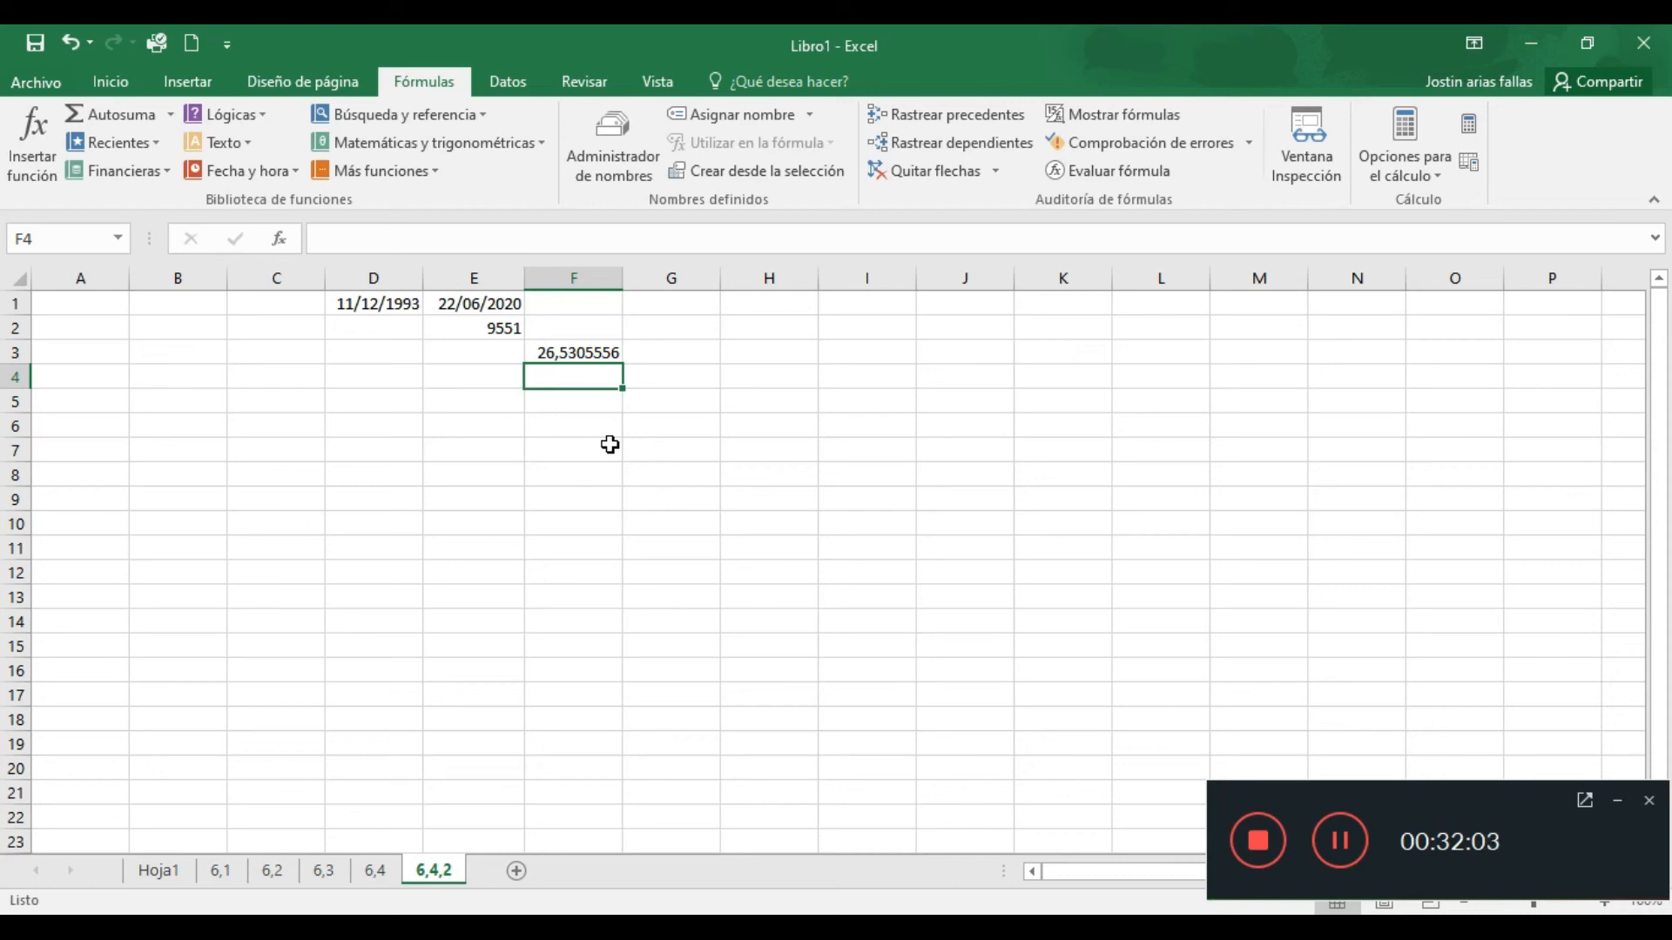
type("=")
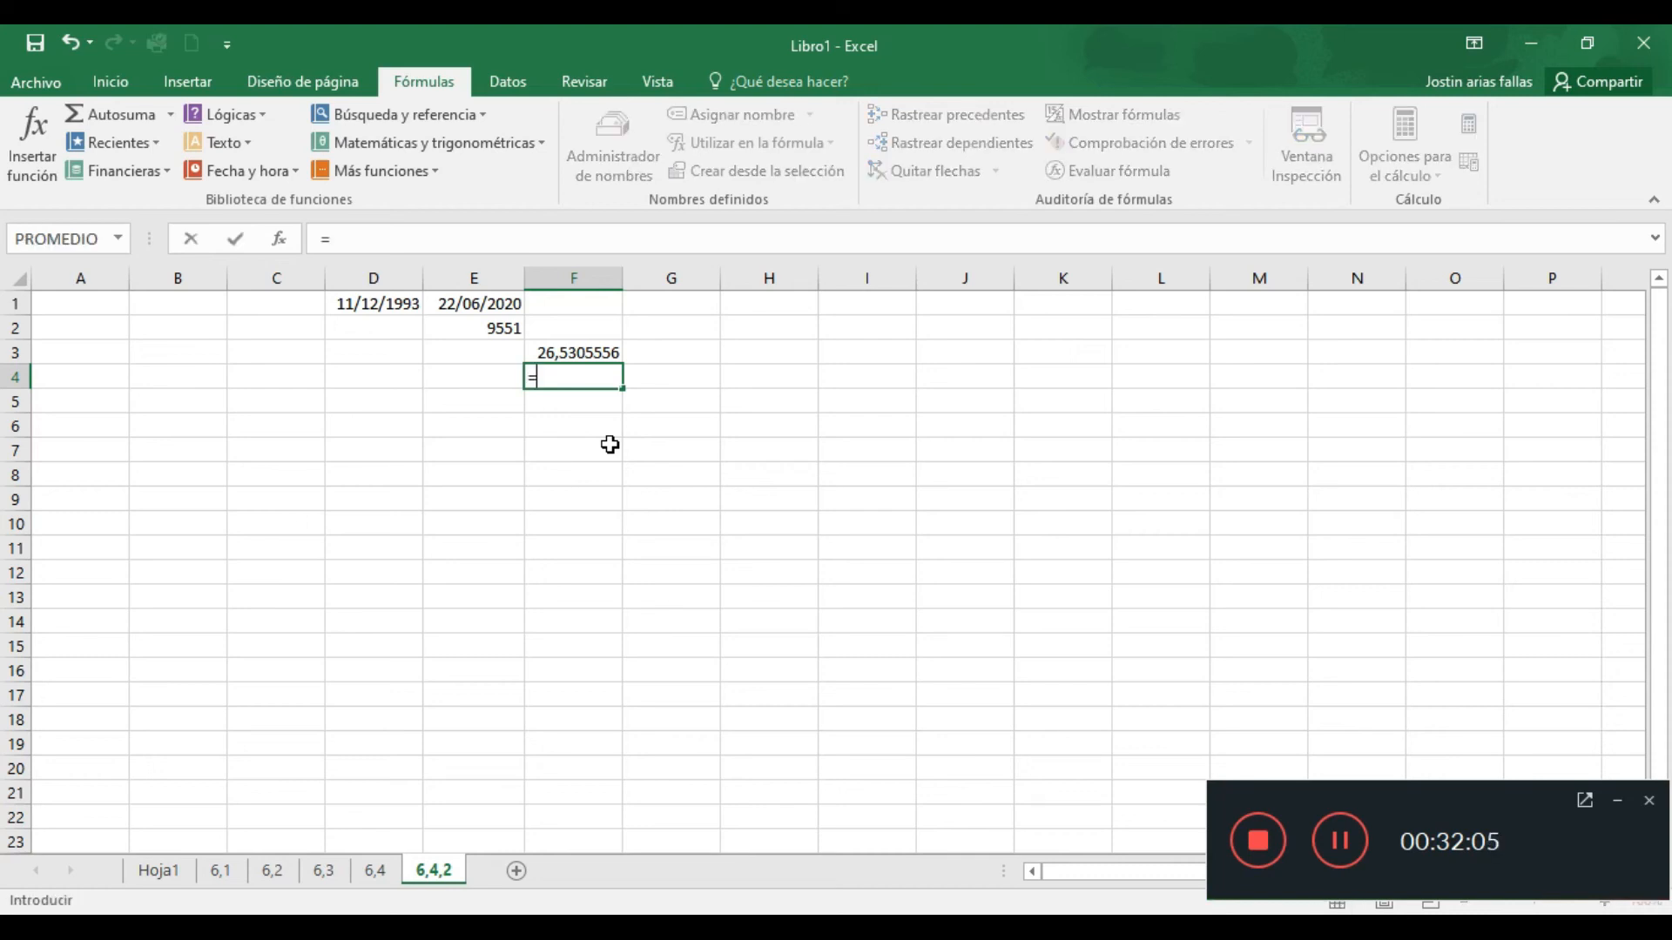
type("entero")
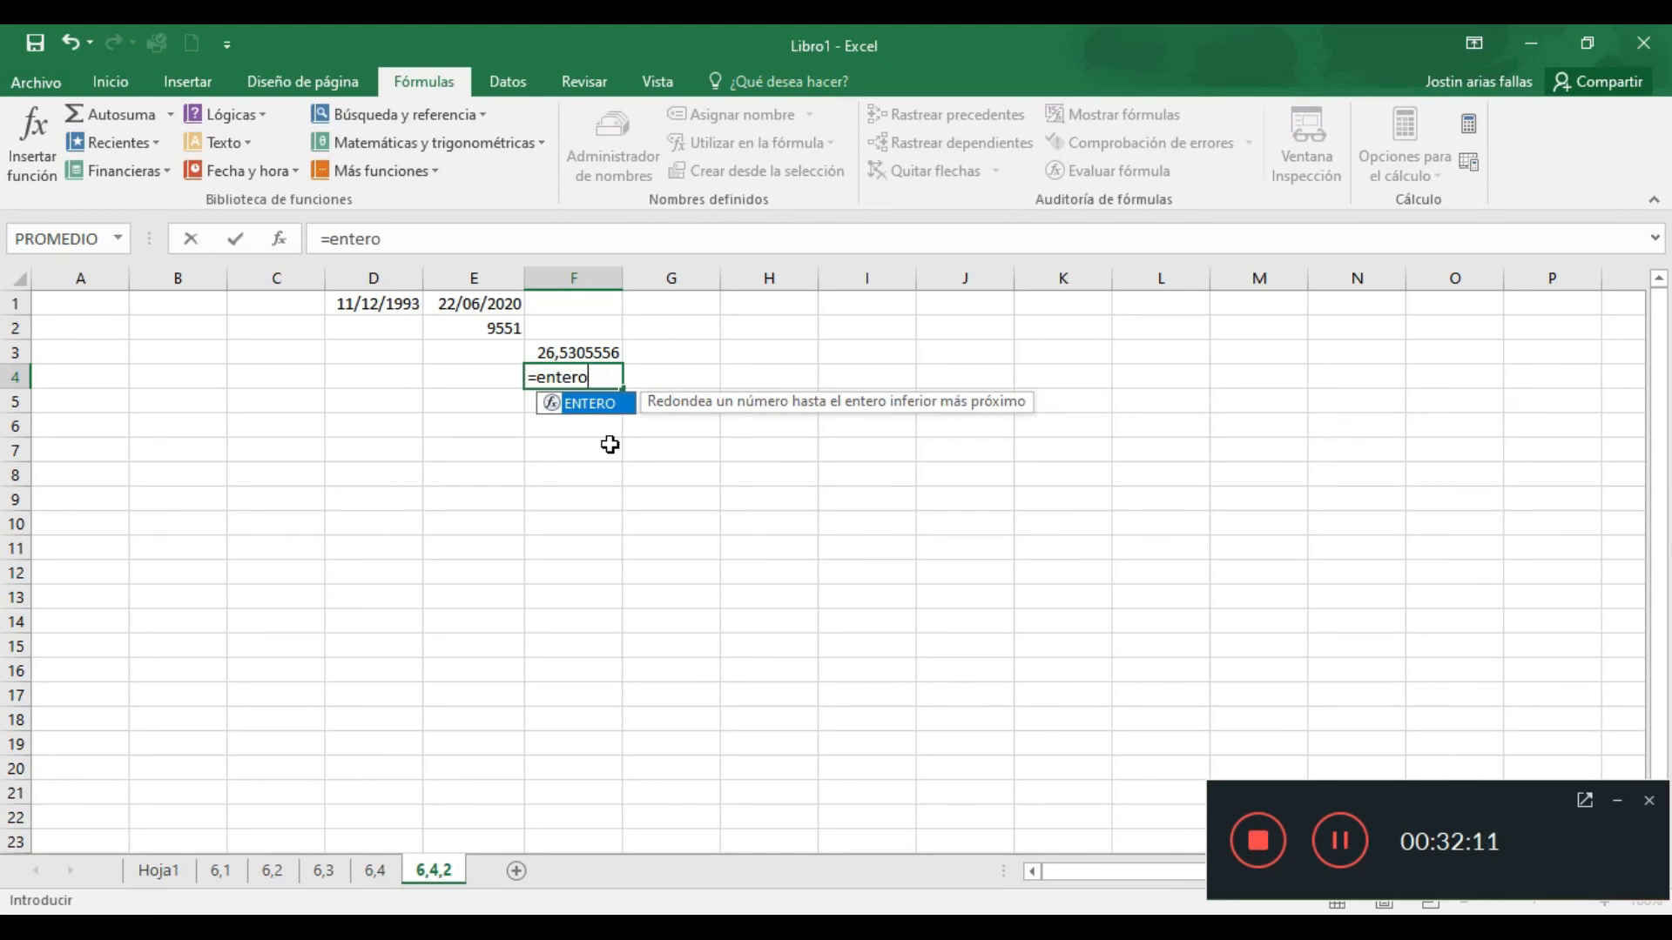
type("(")
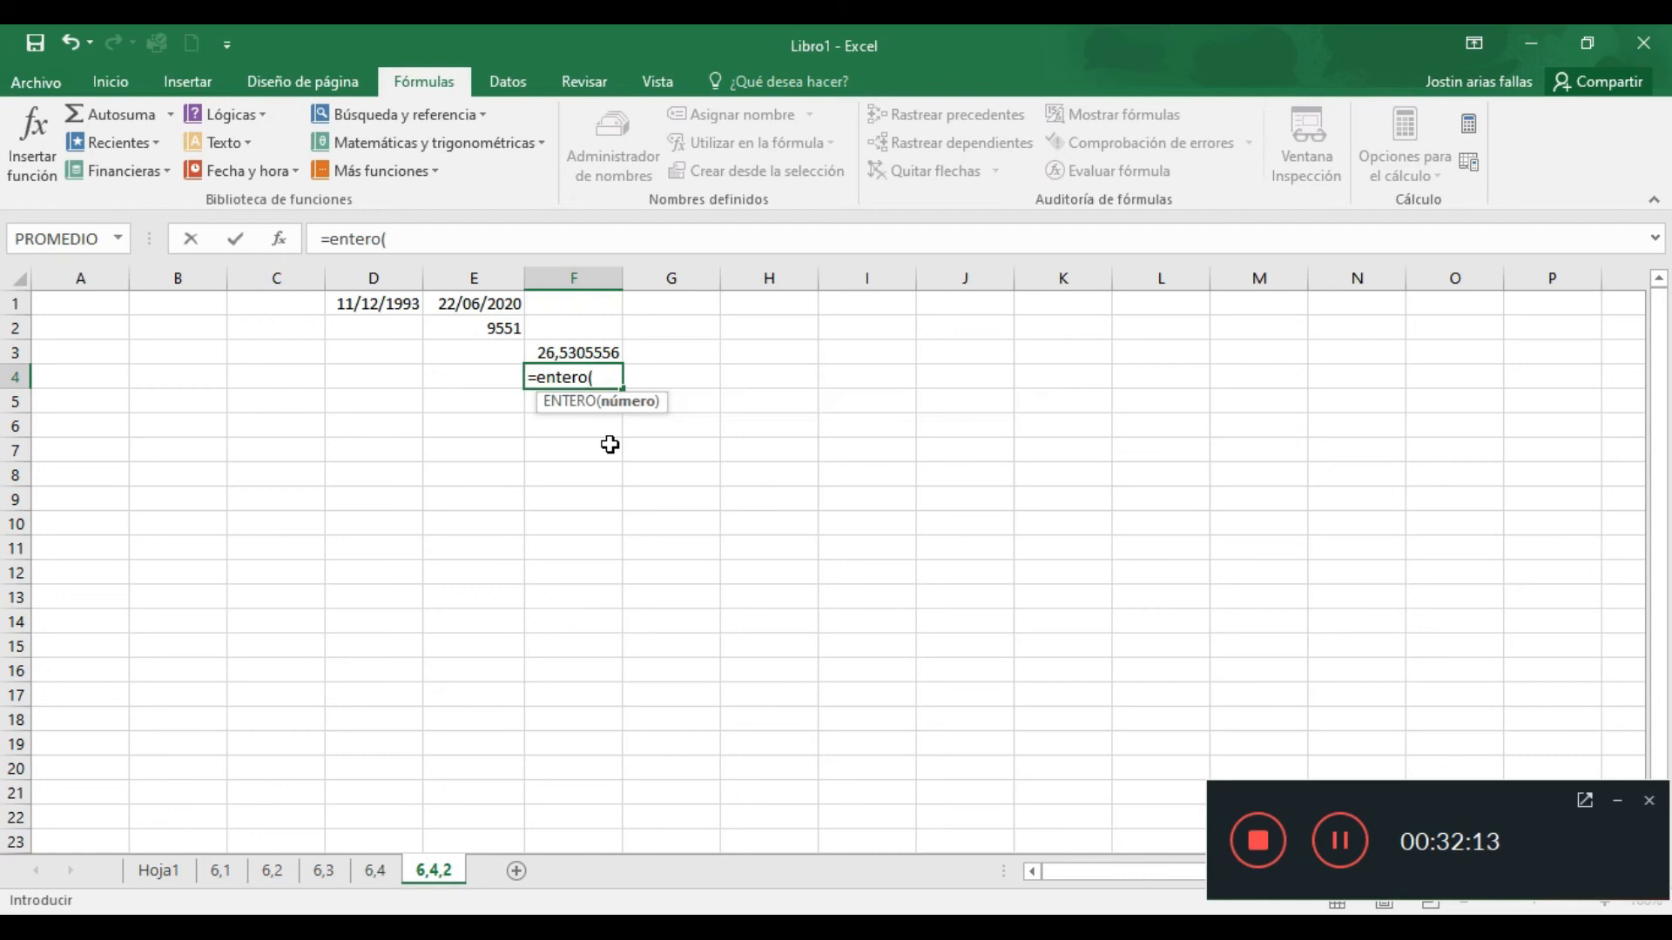
left_click(475, 329)
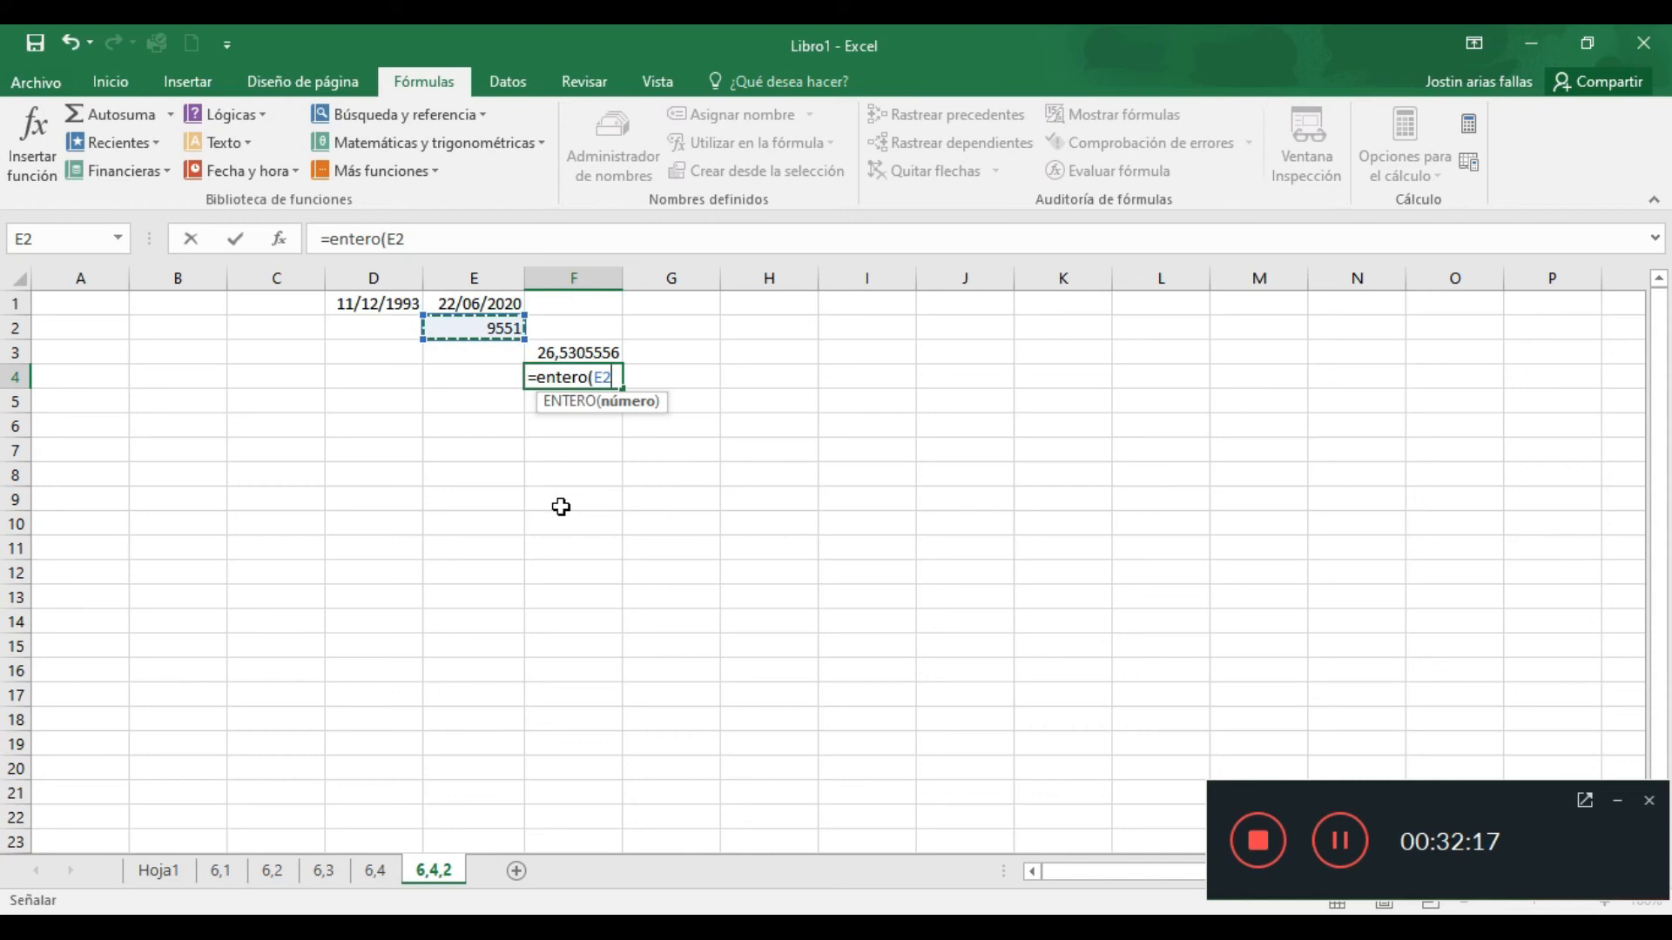
type("/360)")
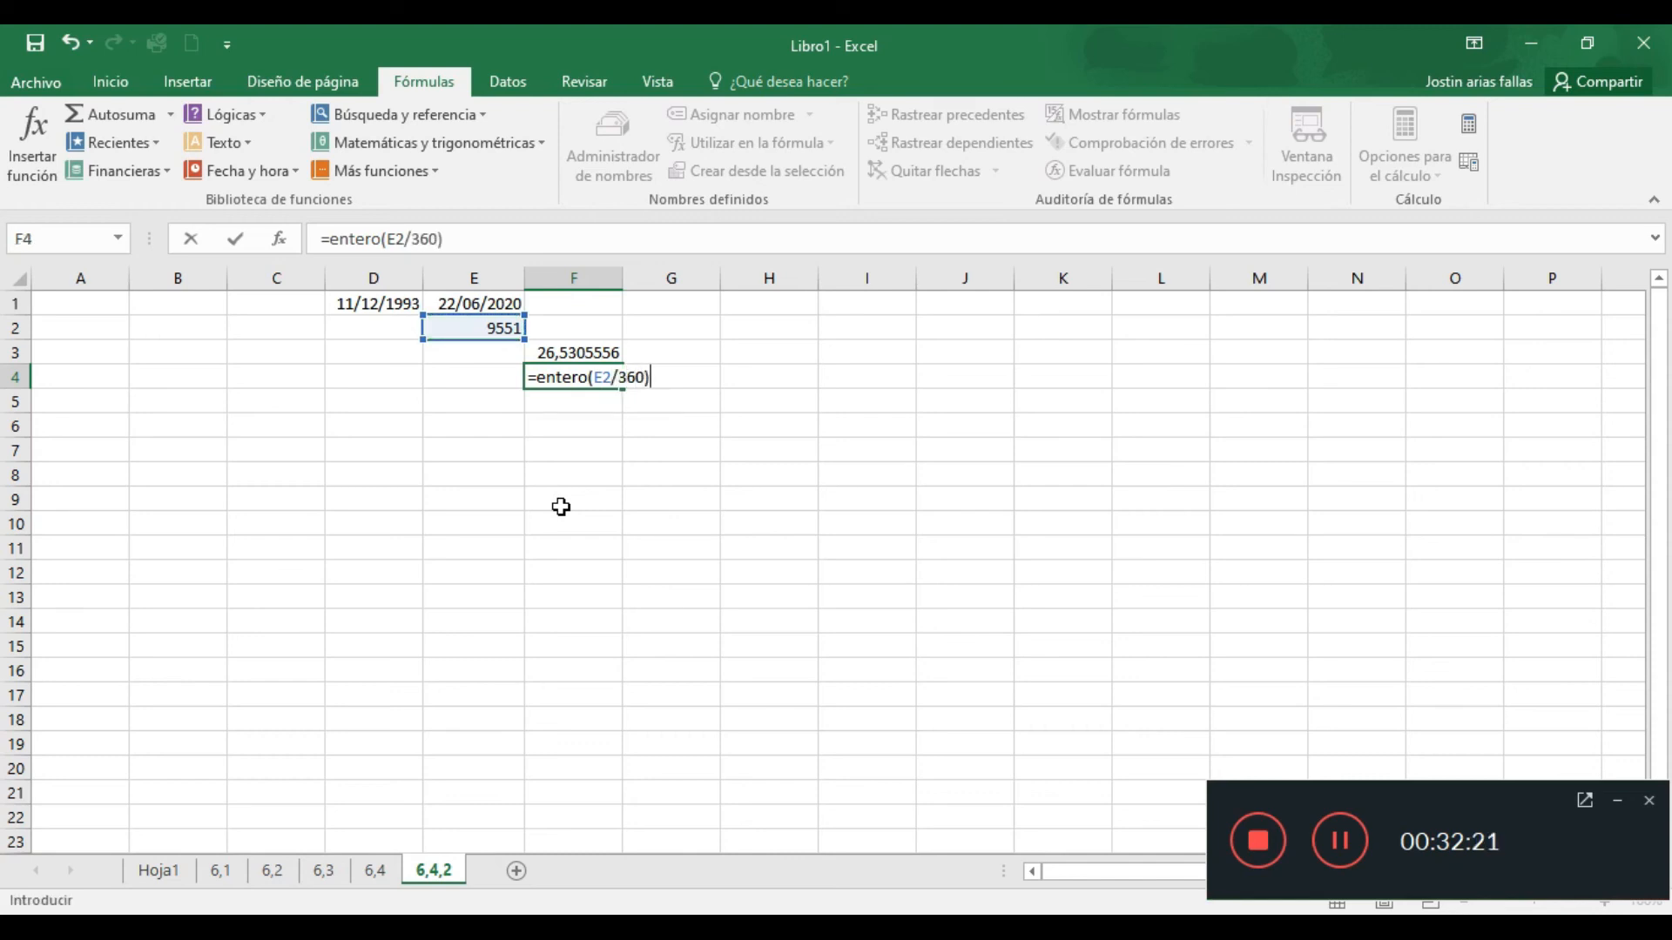
key("Return")
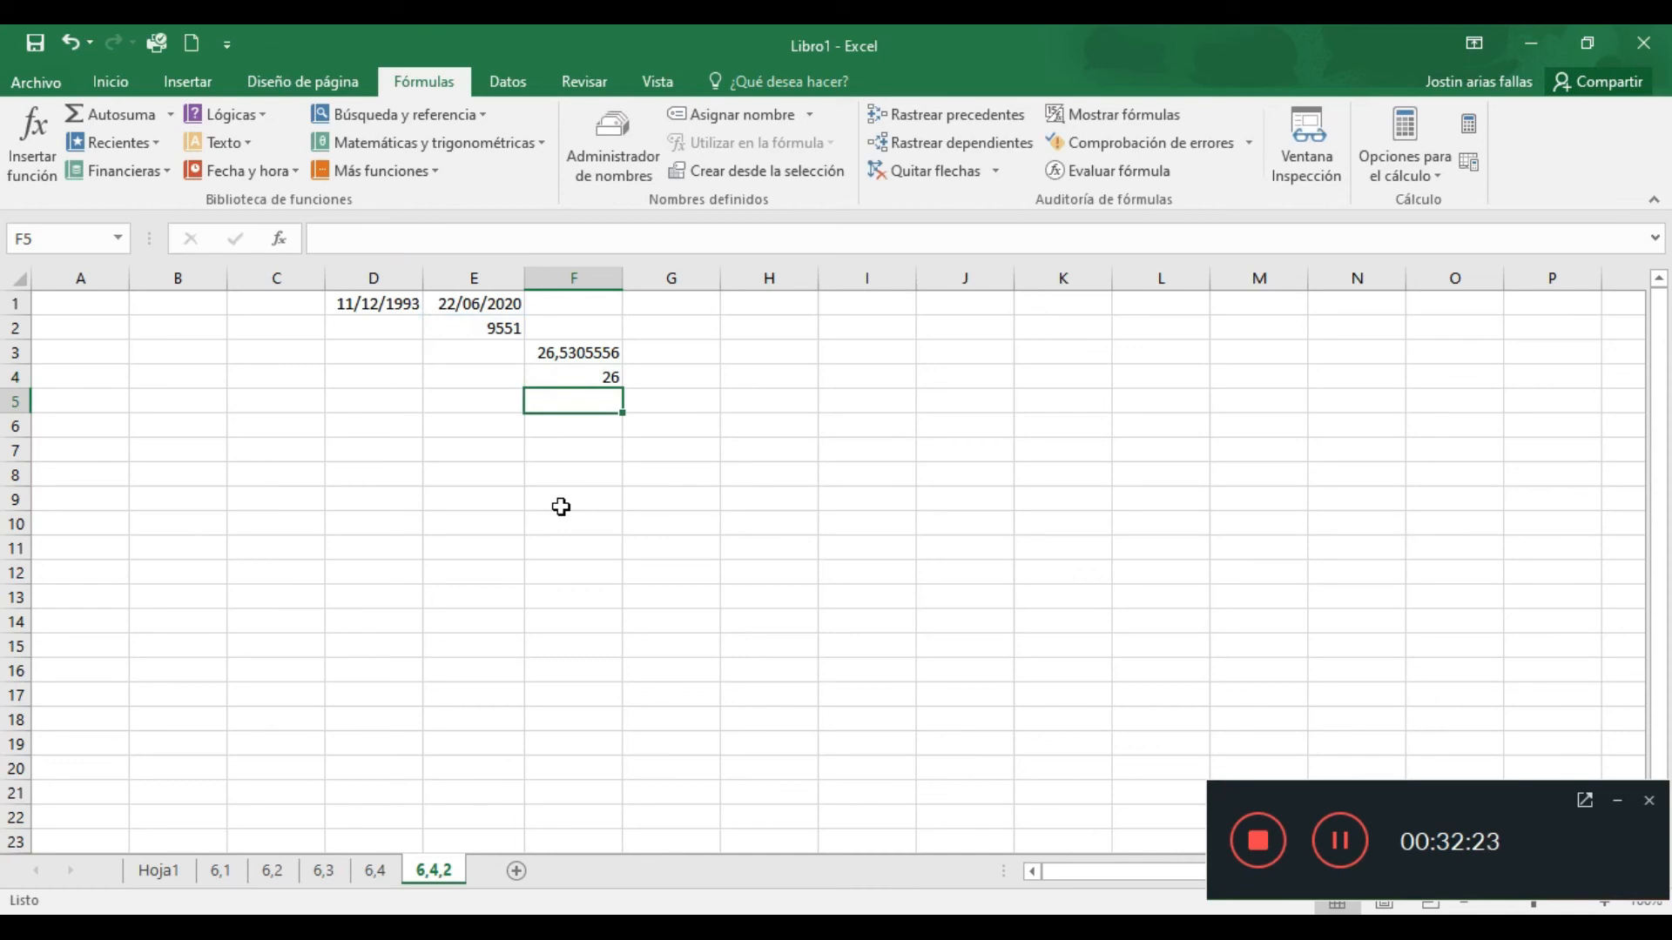
key("Up")
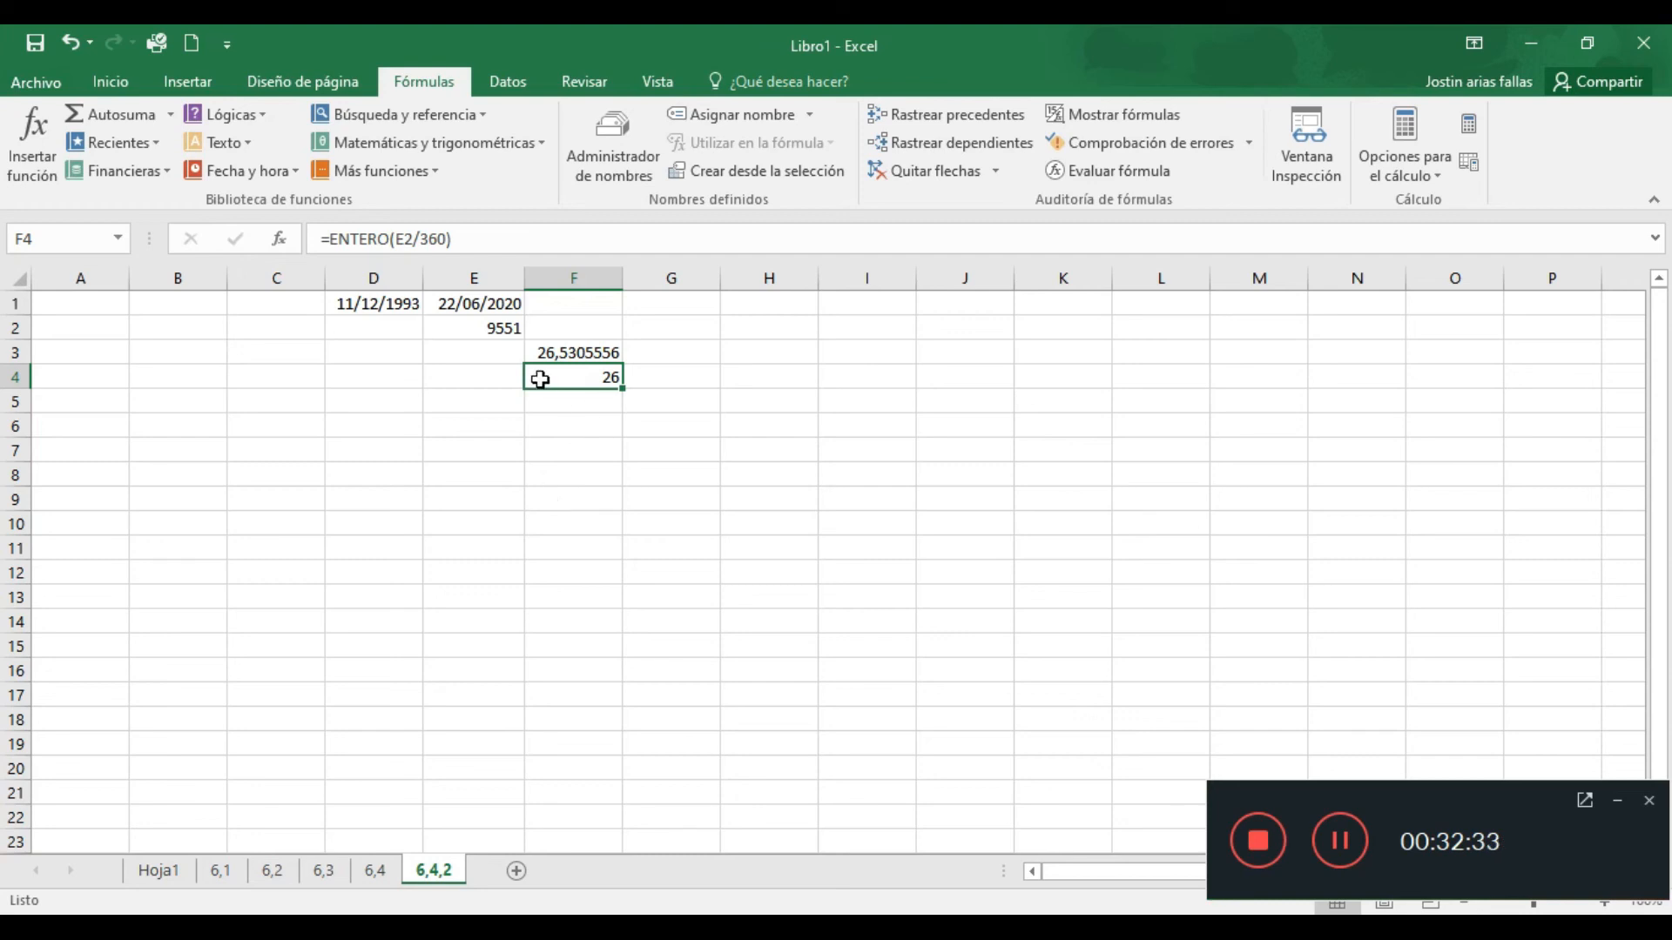
Review the contents of cells D1, E1, E2, F3 and F4 to trace how the age is computed
left_click(561, 353)
left_click(452, 307)
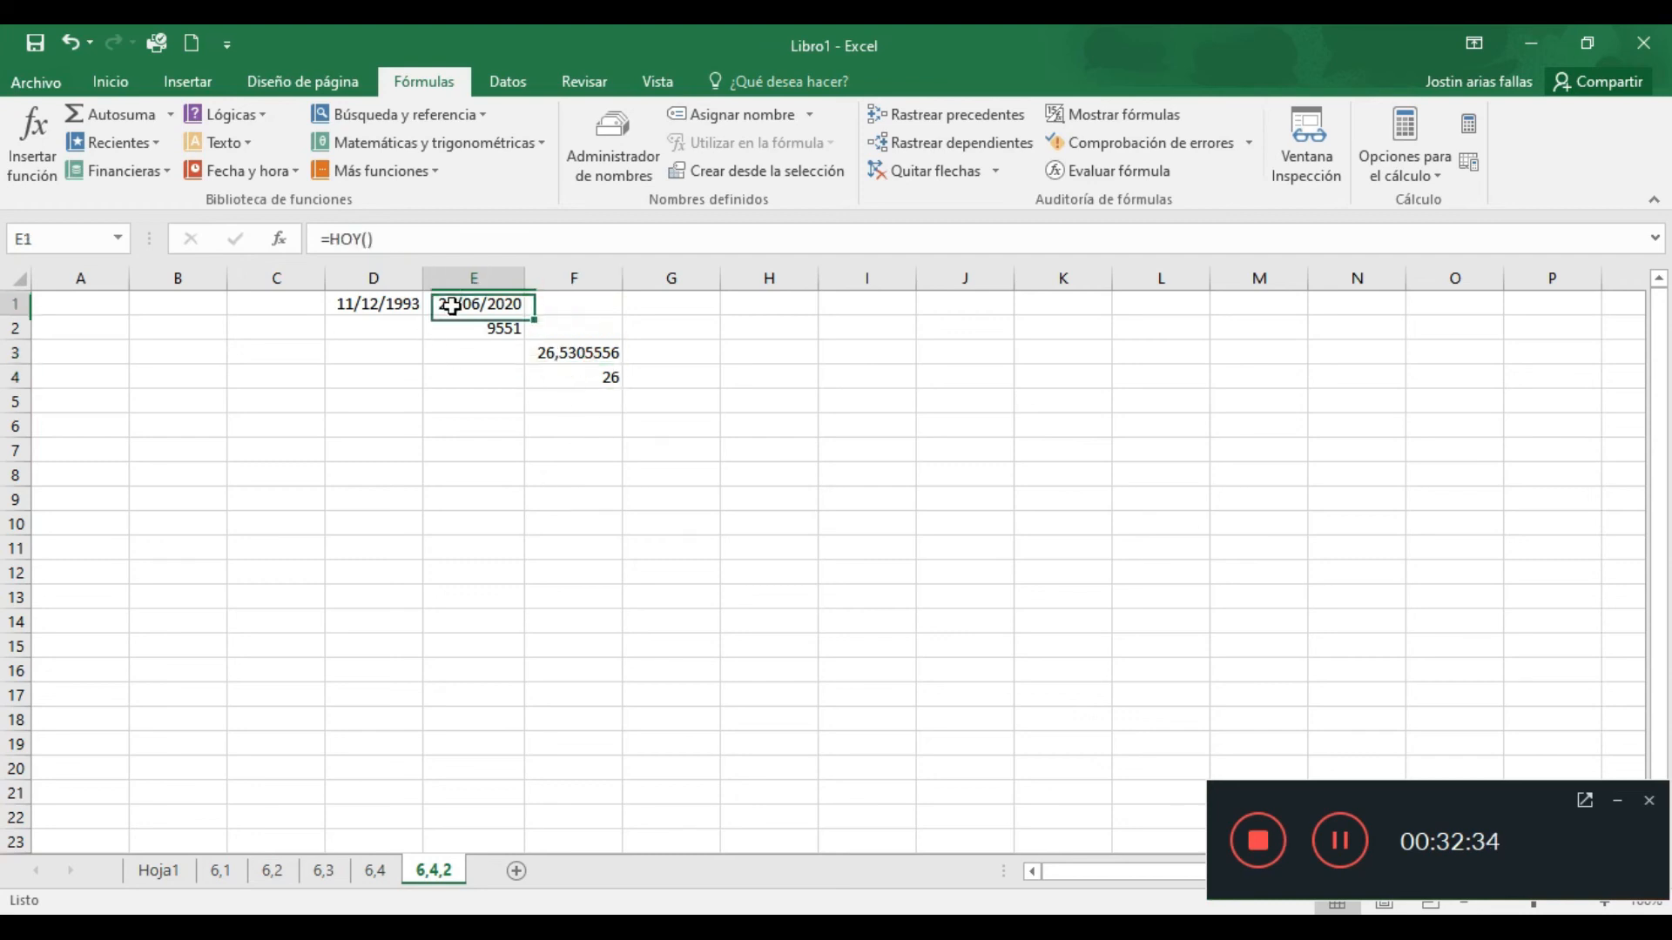
left_click(385, 303)
left_click(451, 305)
left_click(465, 327)
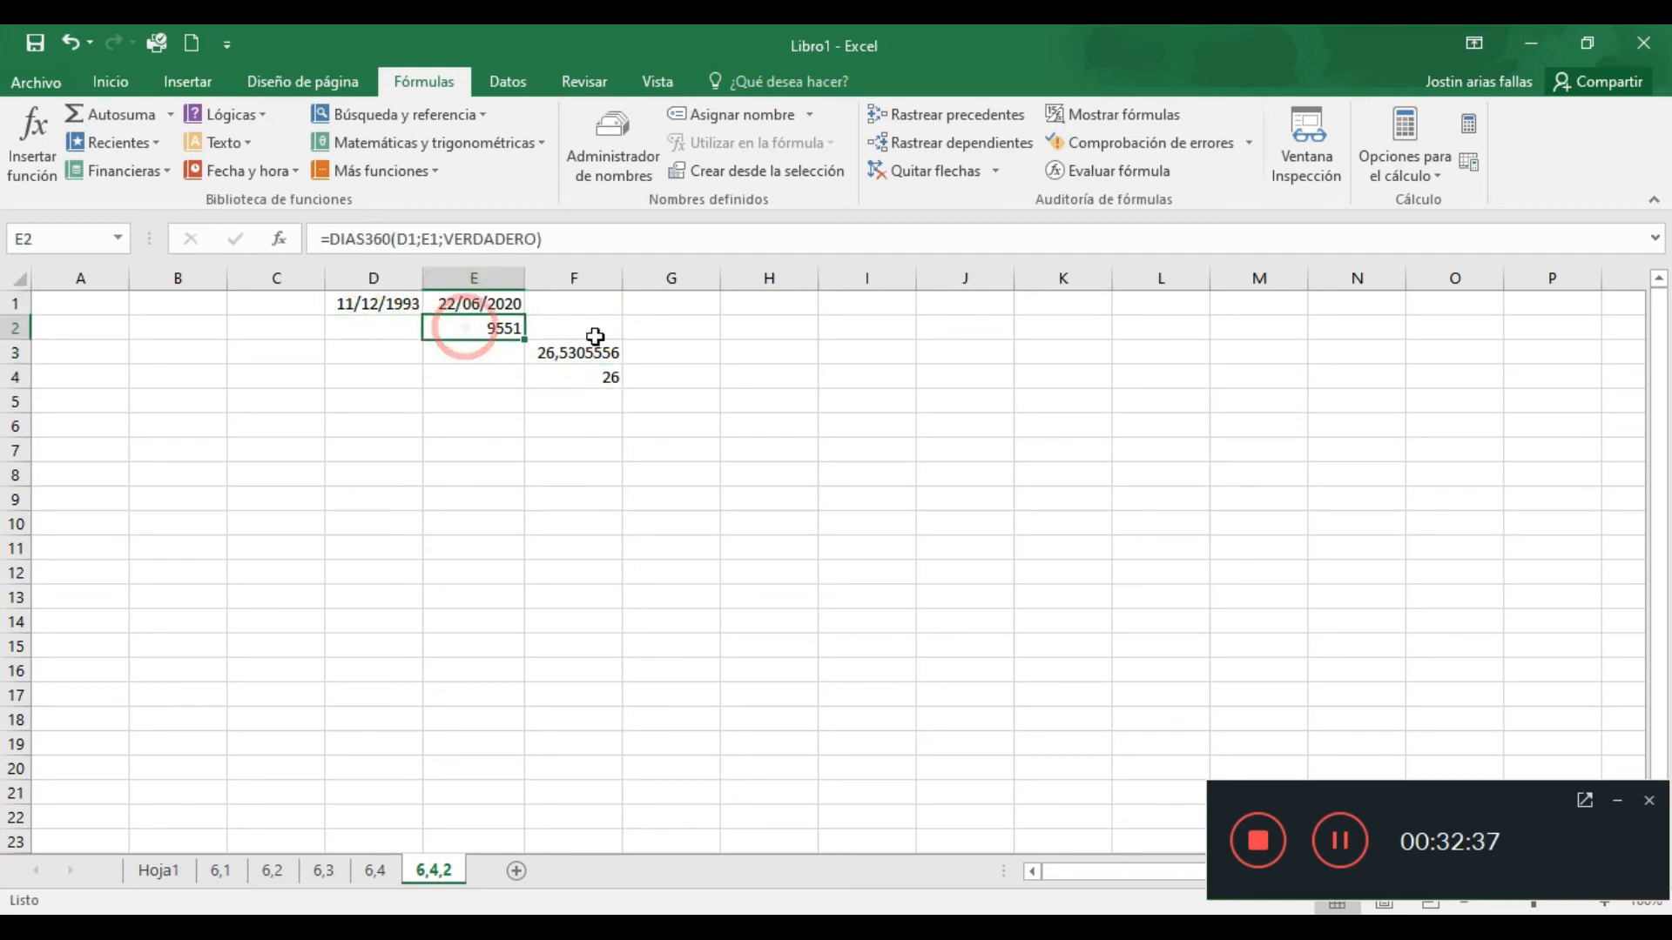
left_click(586, 354)
left_click(590, 374)
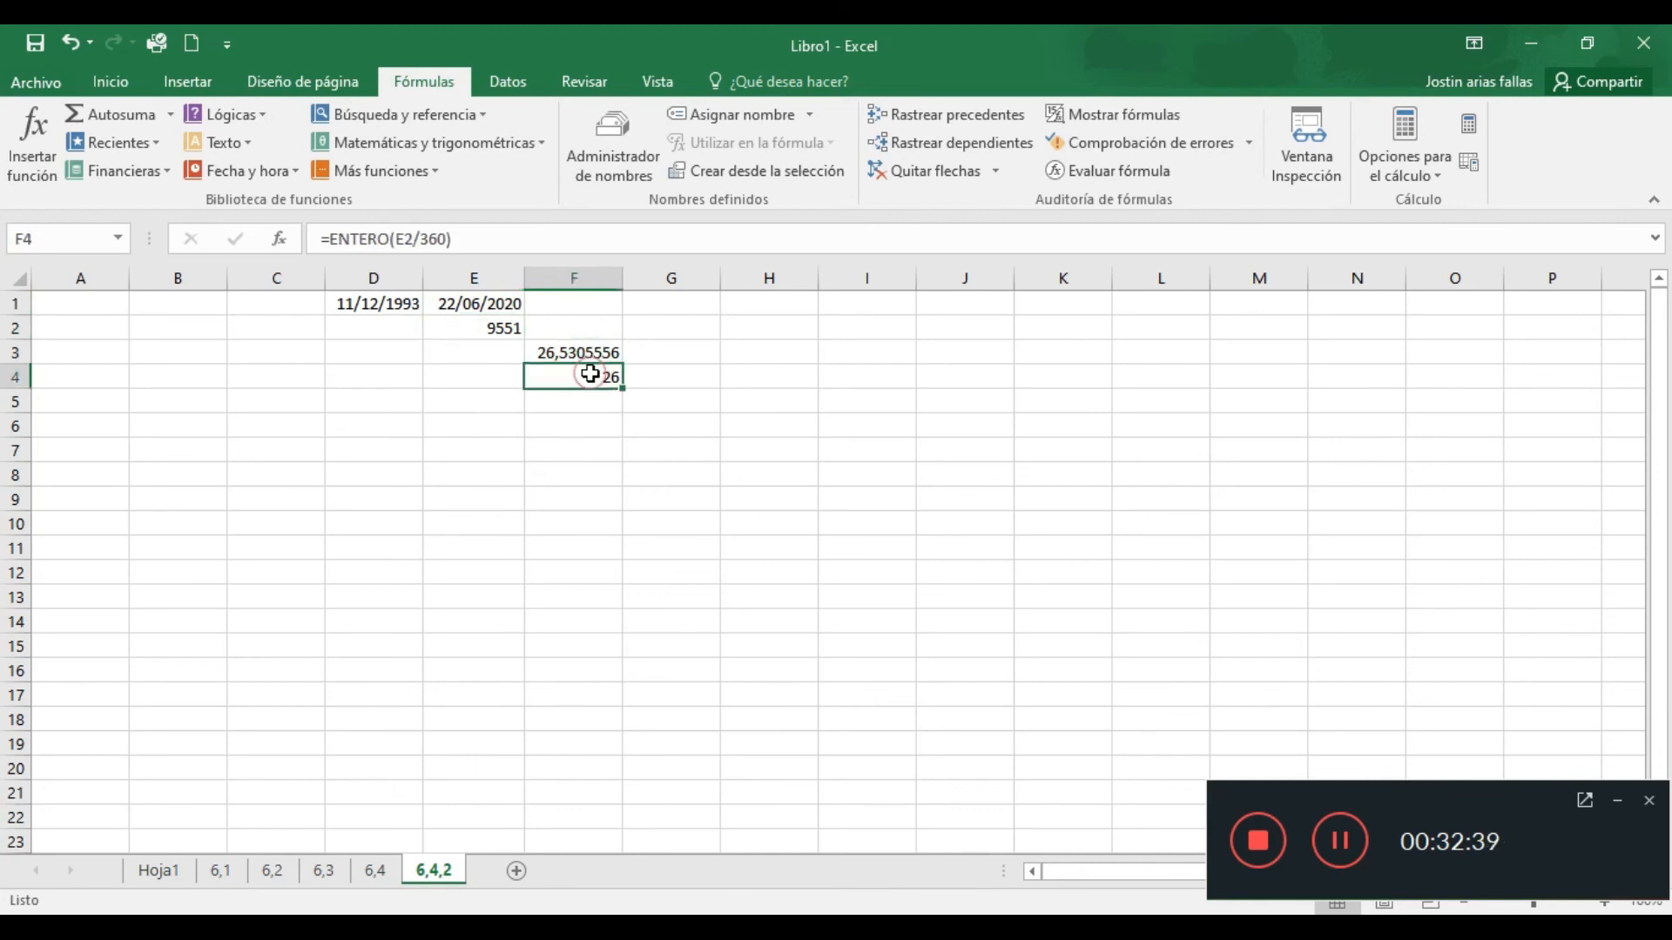
left_click(1048, 571)
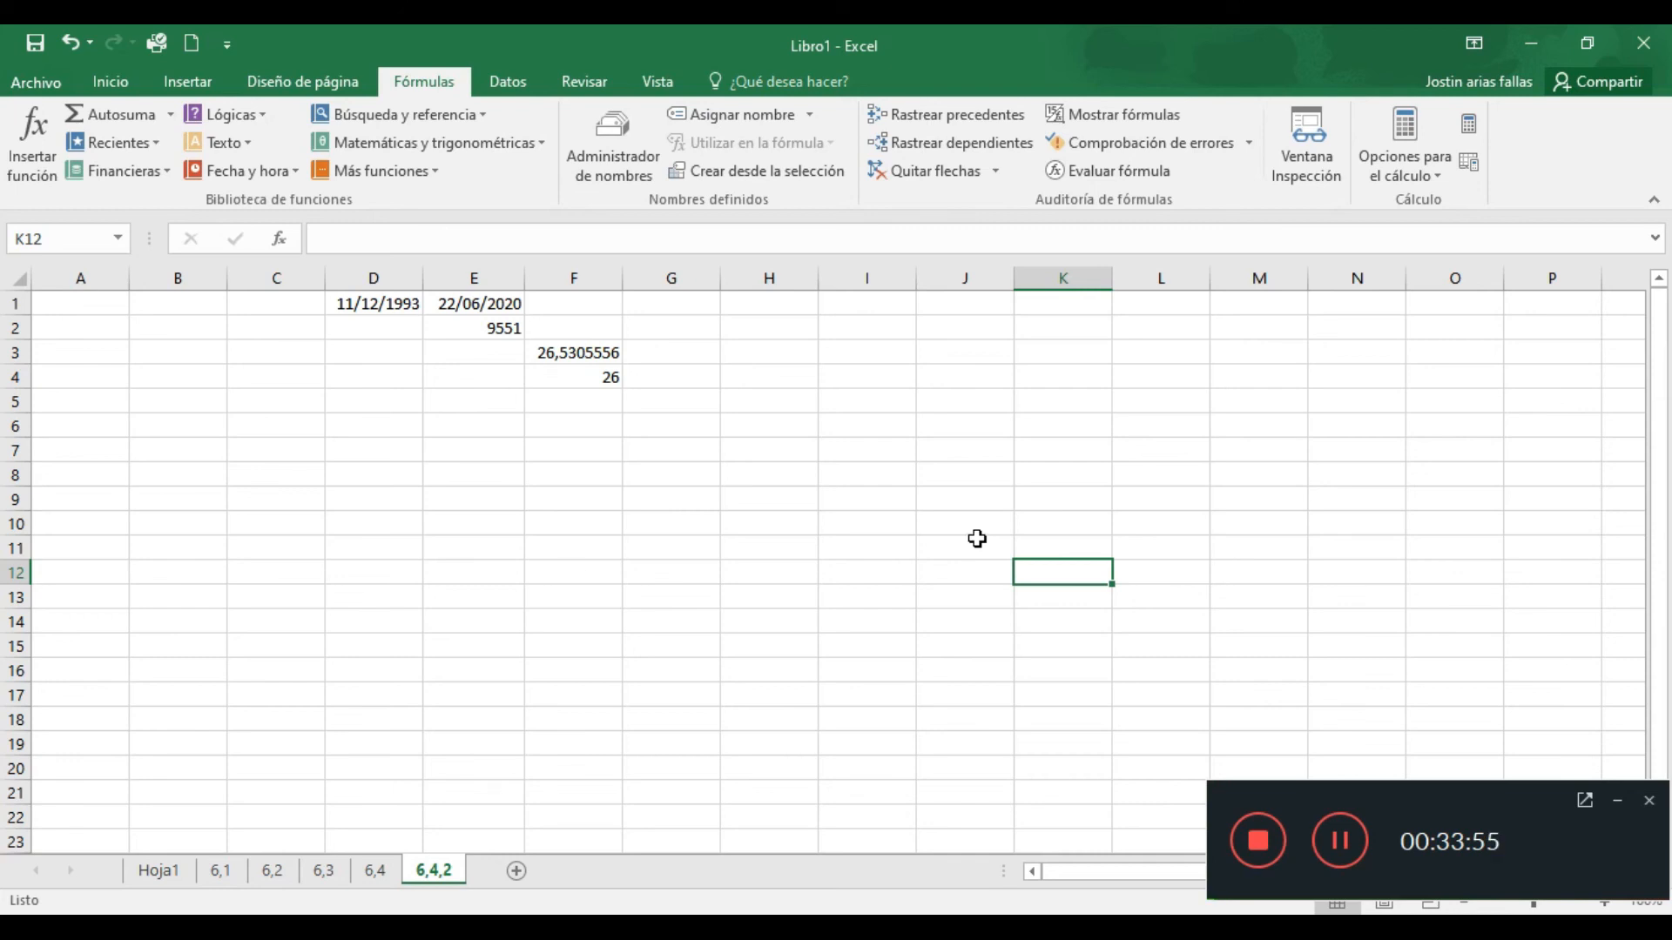
left_click(1339, 842)
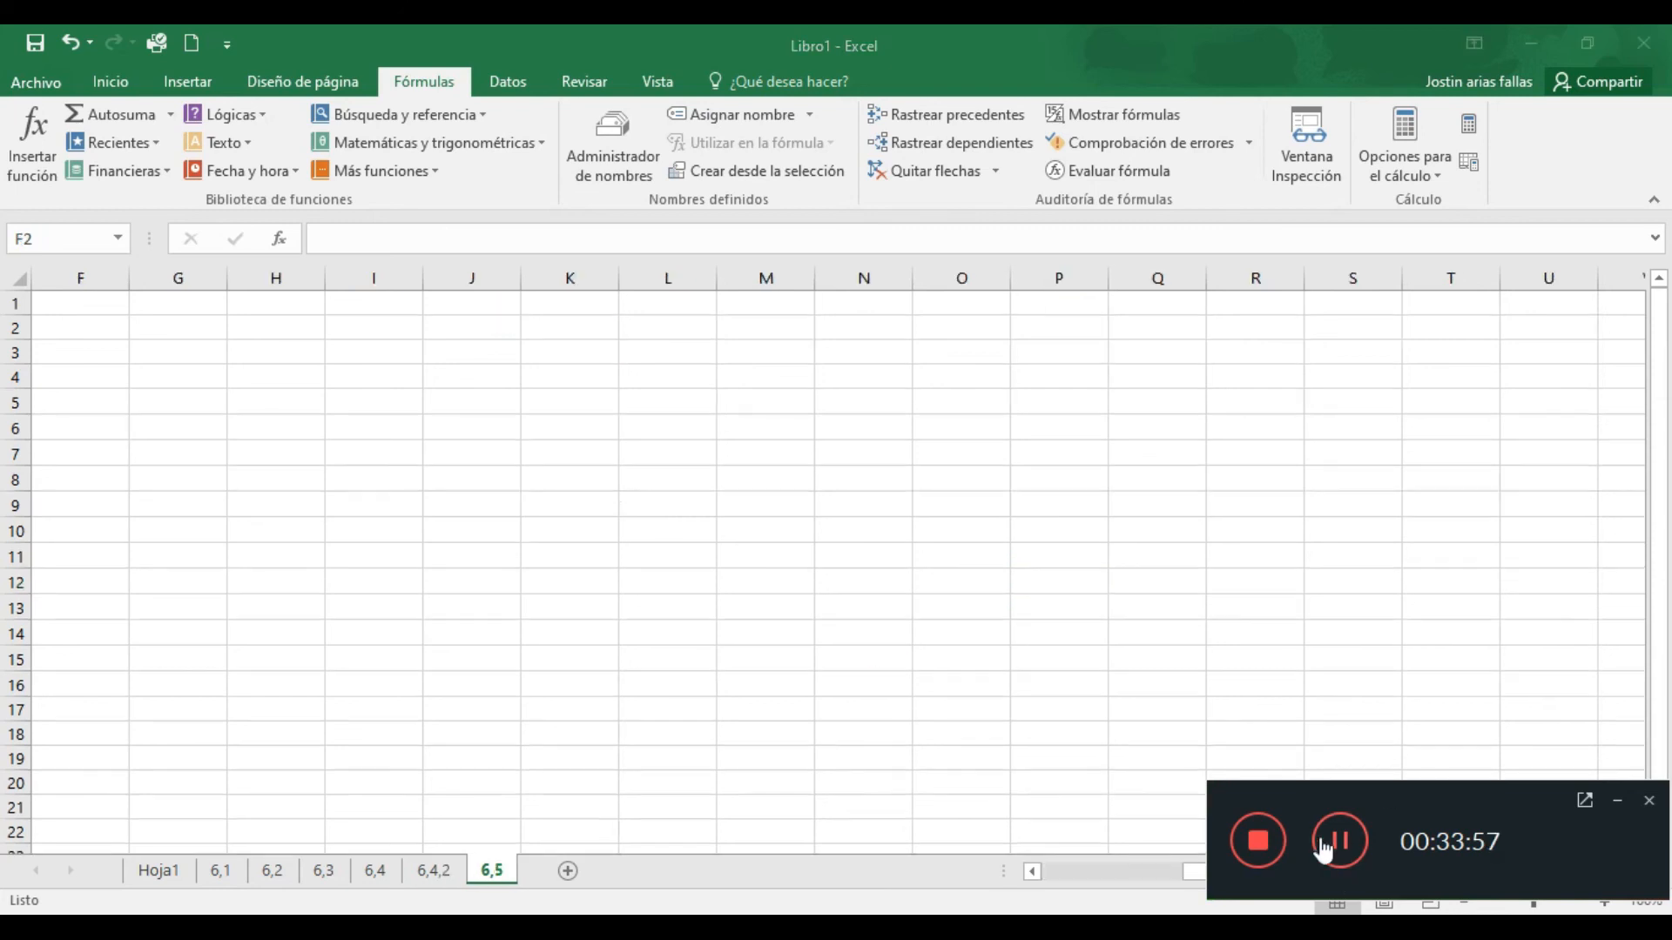
On sheet 6,5, examine the text functions in the function library and their descriptions, from CARACTER through VALOR.NUMERO
left_click(244, 150)
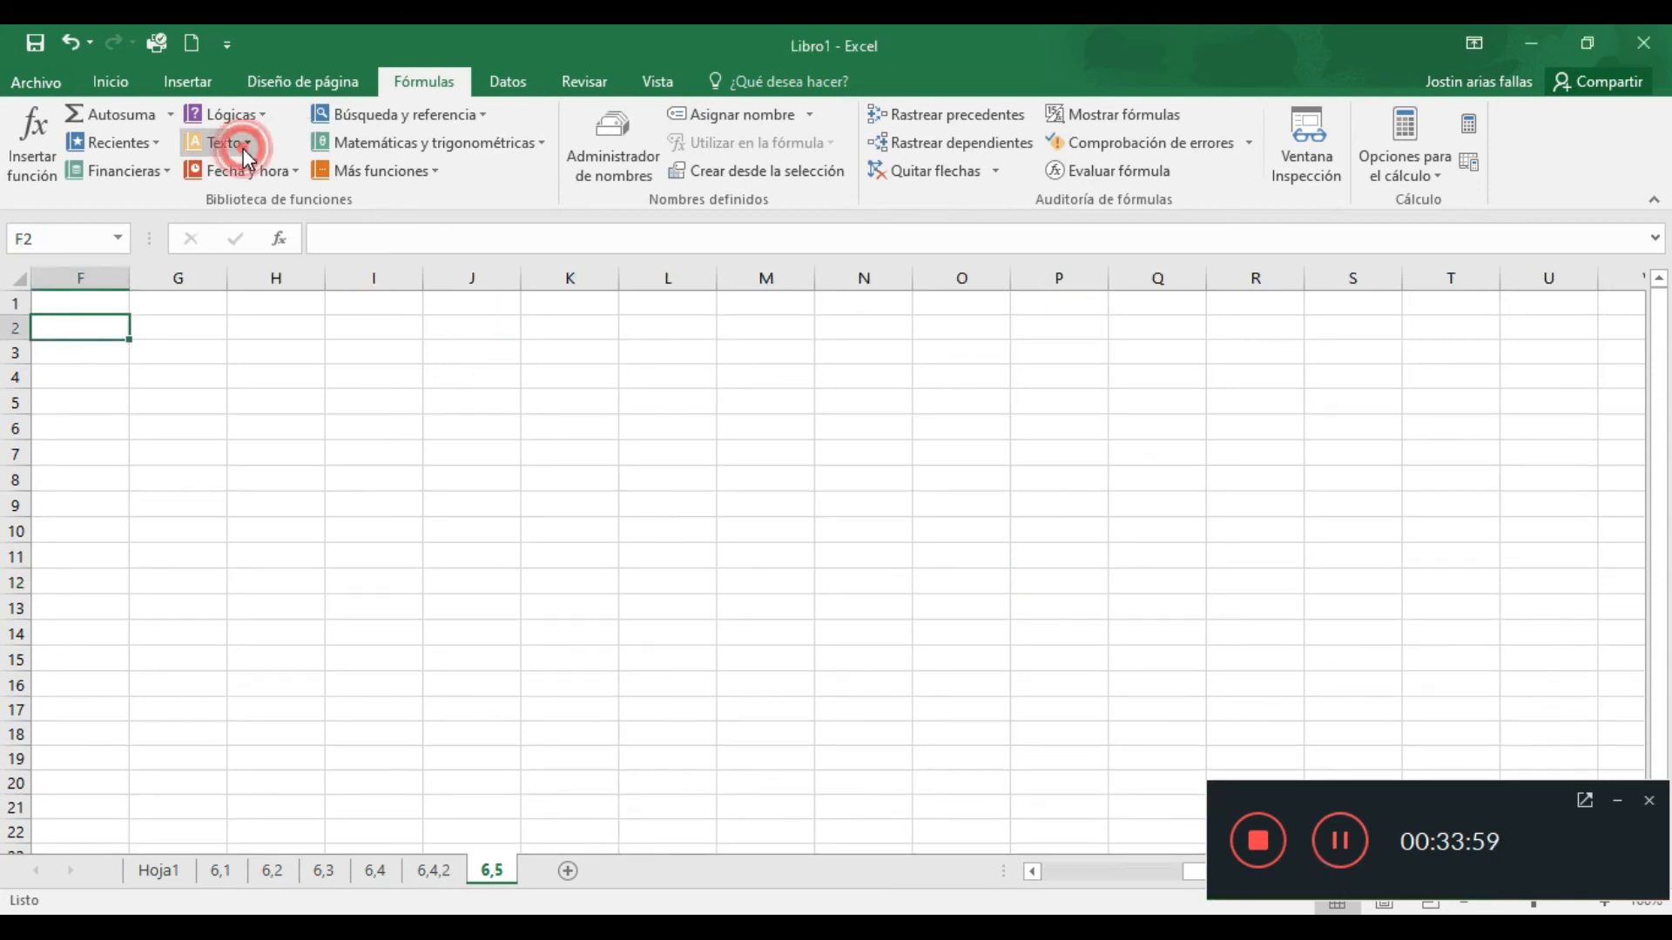
left_click(243, 148)
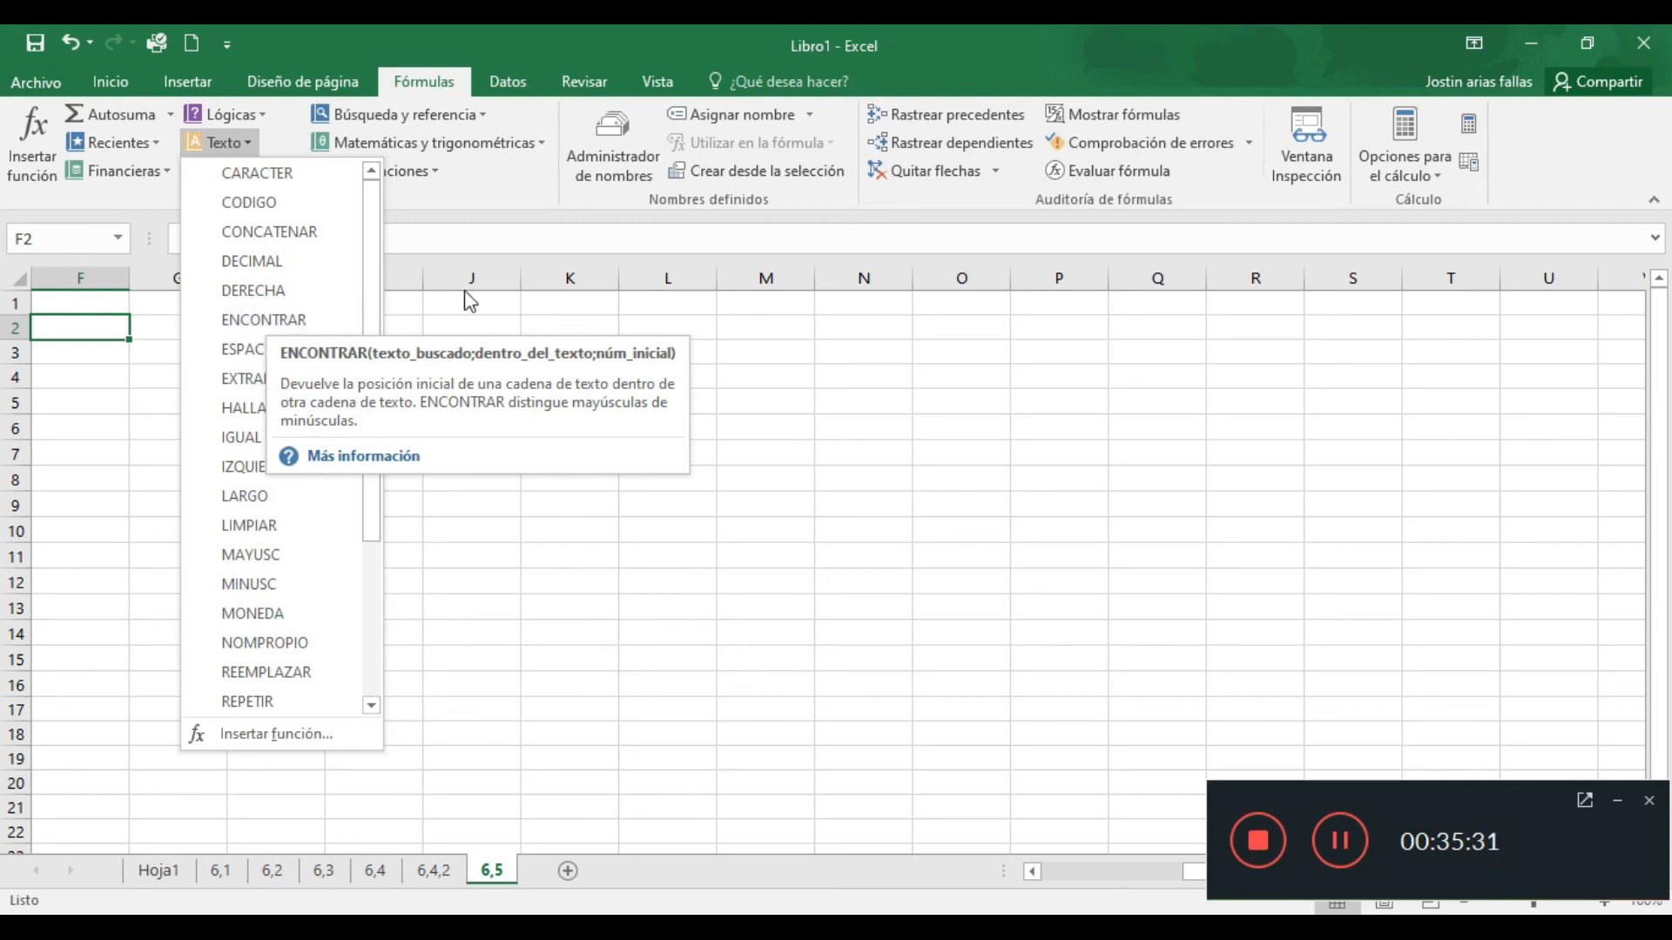
mouse_move(333, 349)
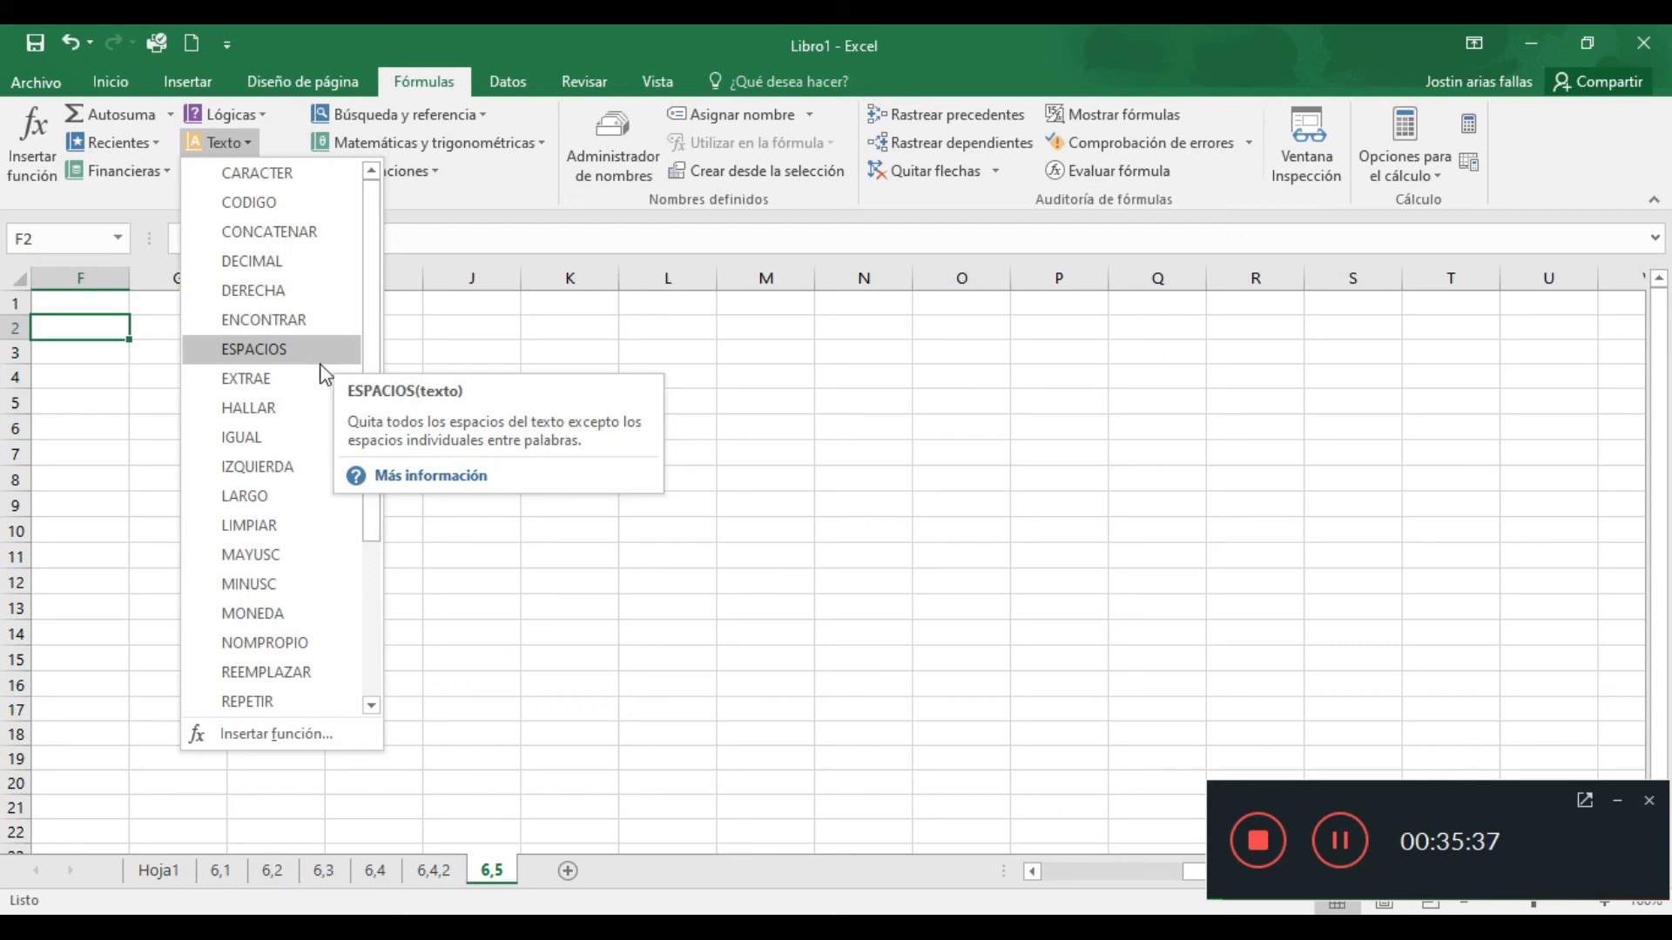
mouse_move(295, 379)
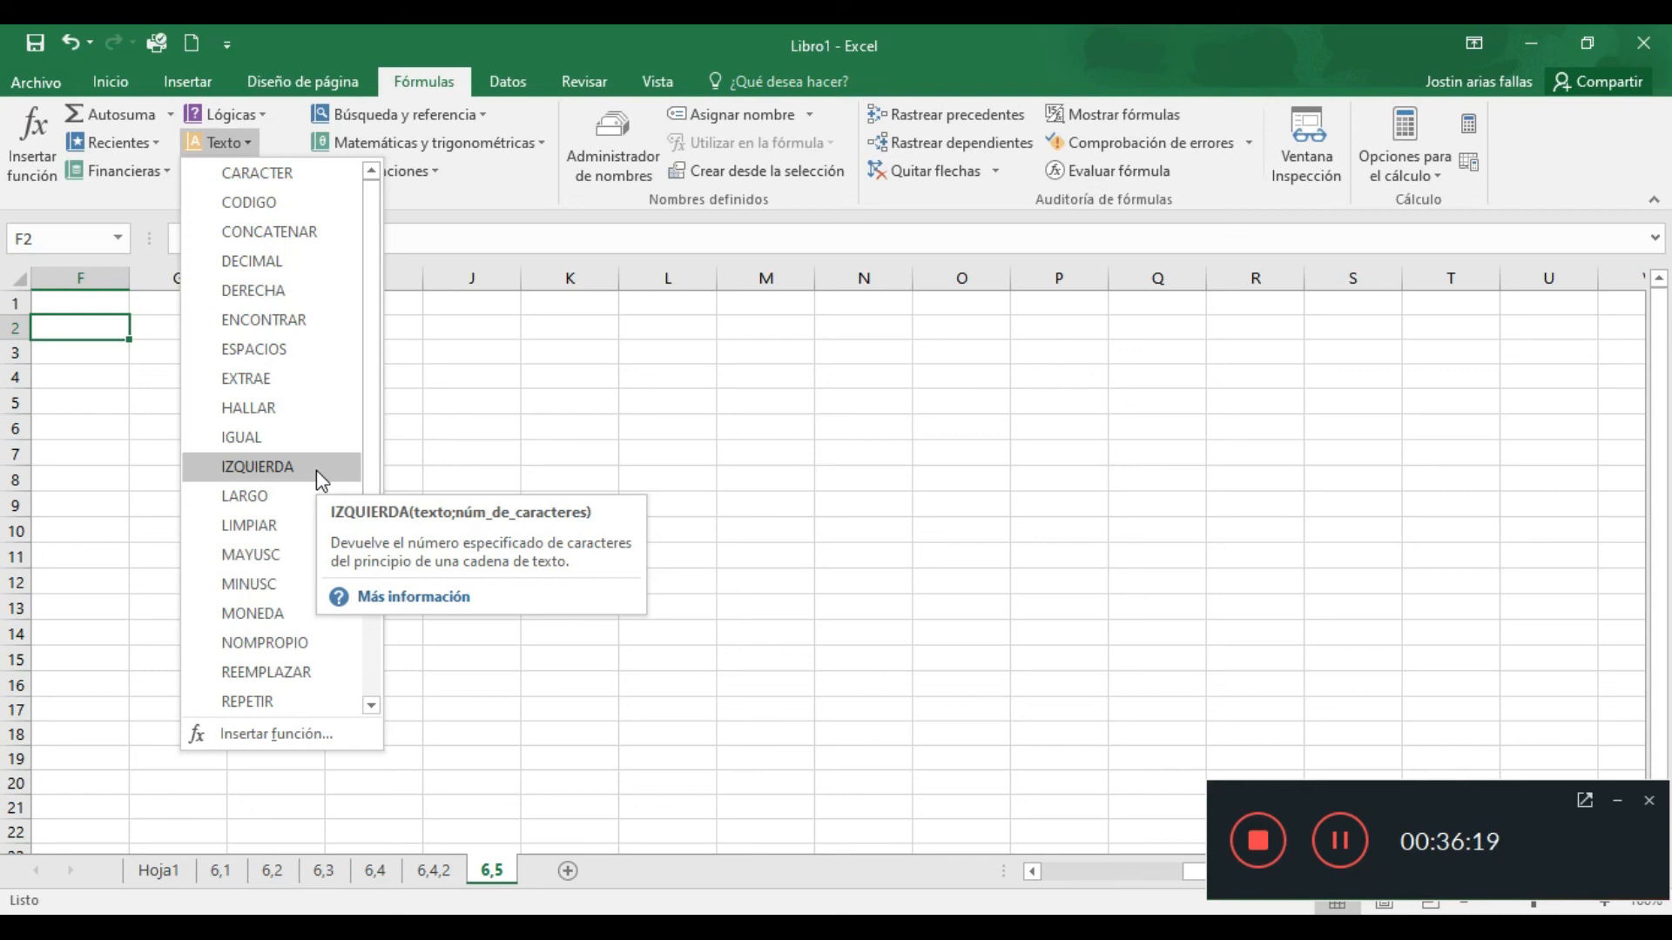
left_click_drag(371, 461, 371, 624)
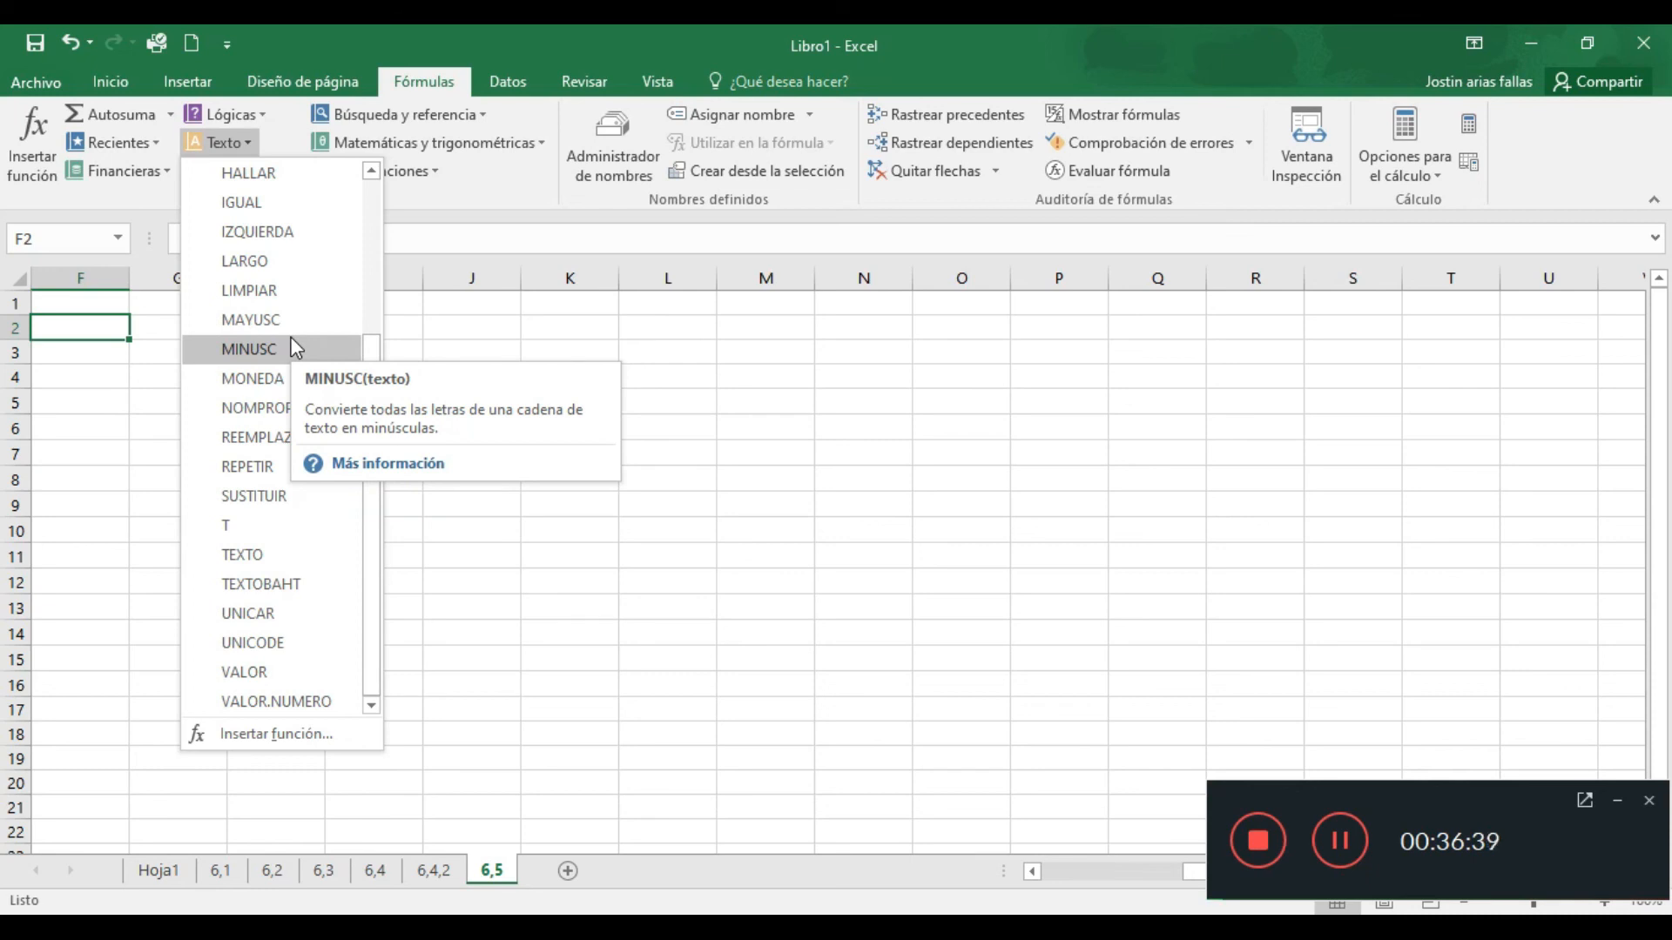
mouse_move(312, 376)
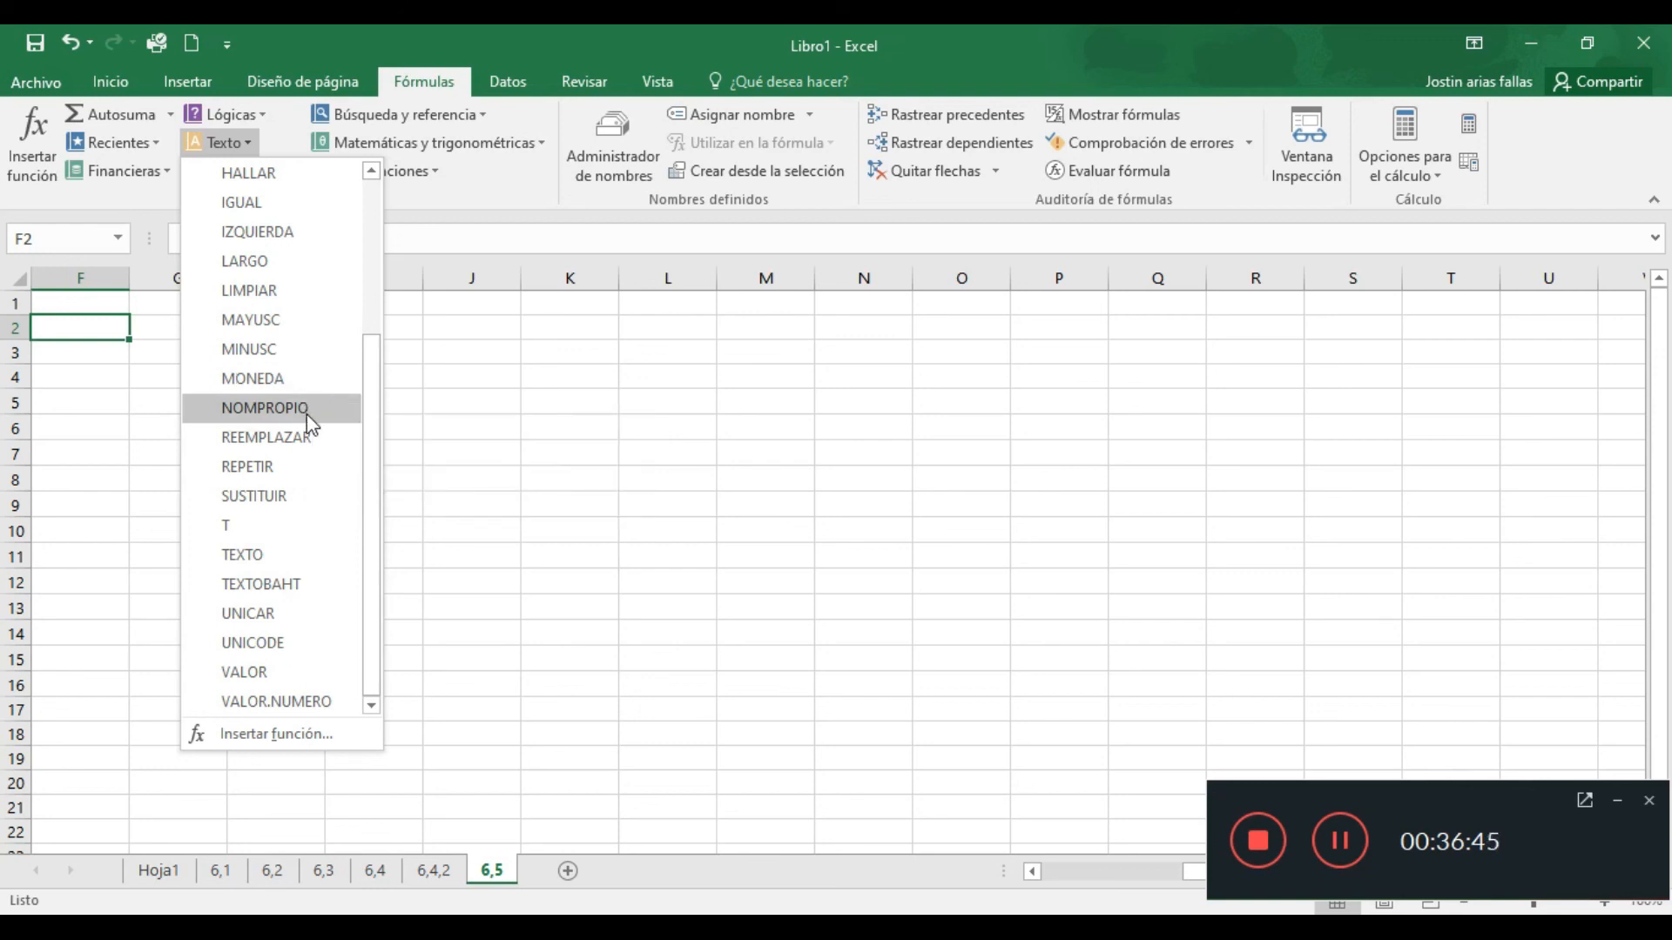
mouse_move(306, 414)
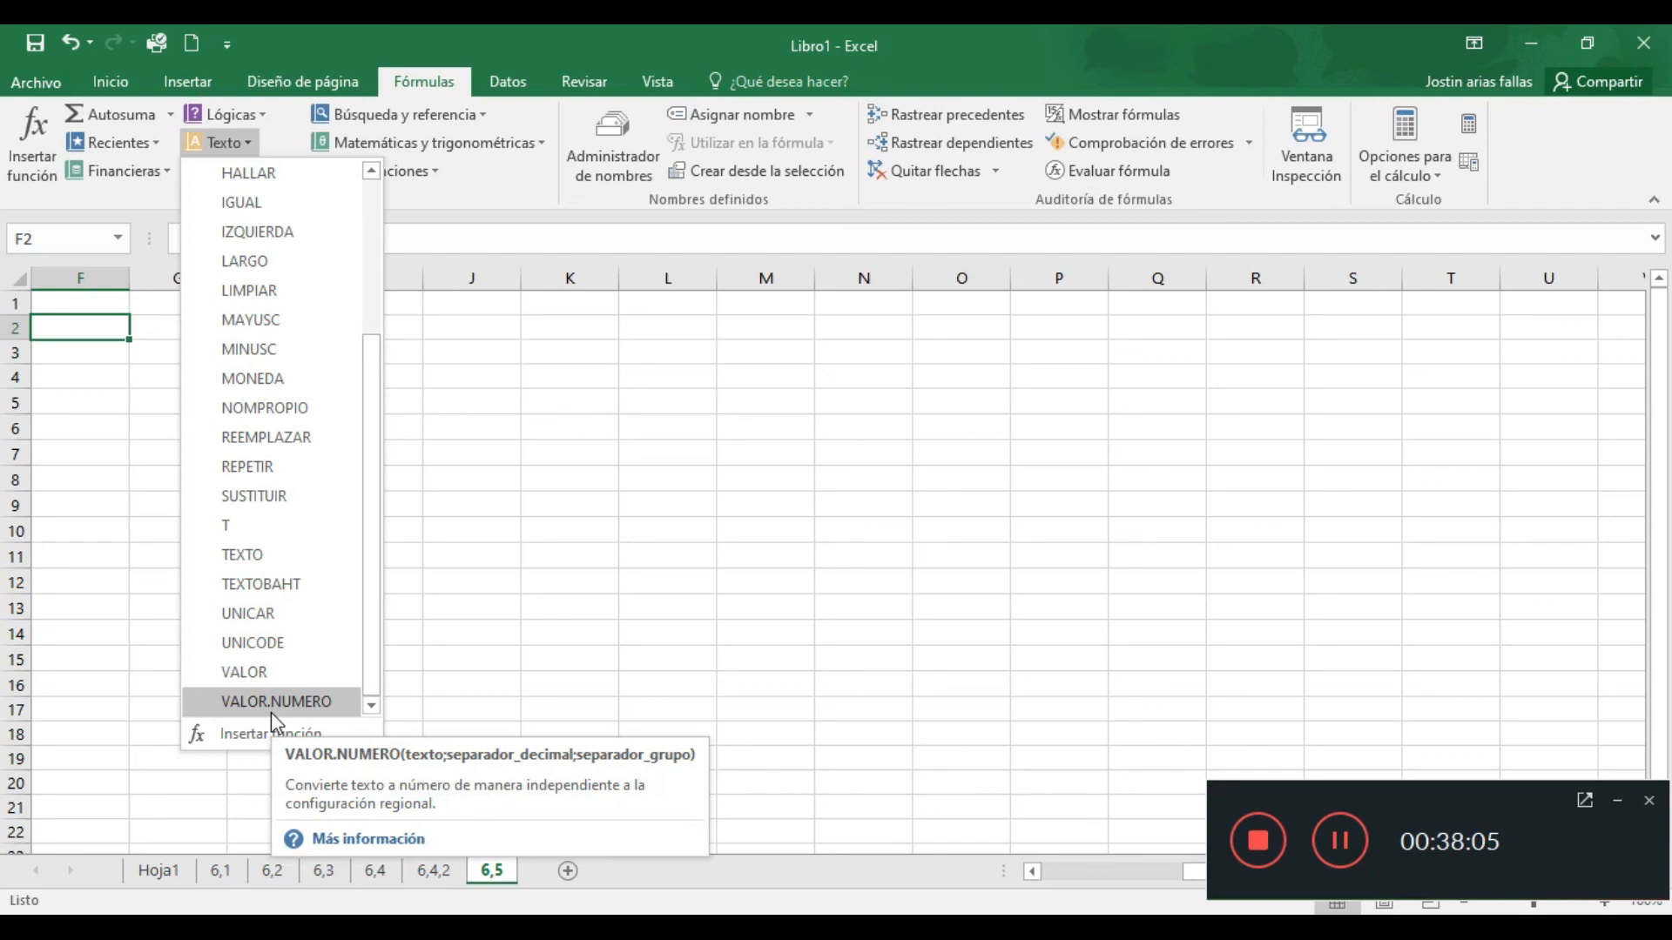
left_click(159, 673)
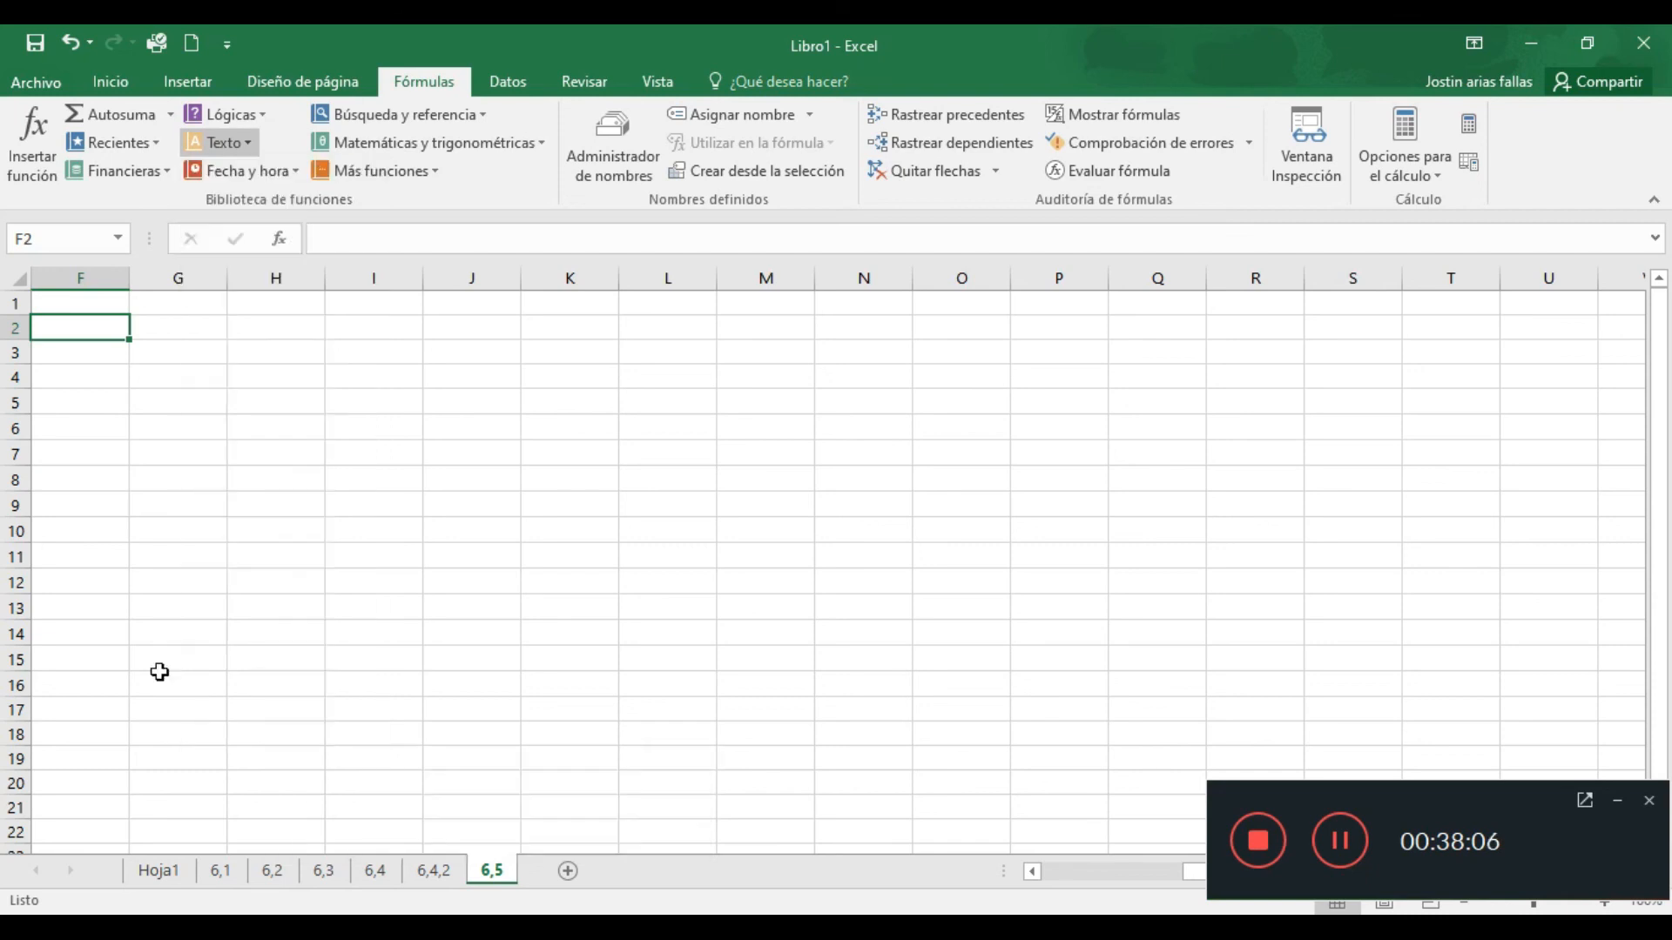
Clear the existing concatenation formula from cell C5 and keep that cell selected
left_click(1148, 881)
left_click(270, 403)
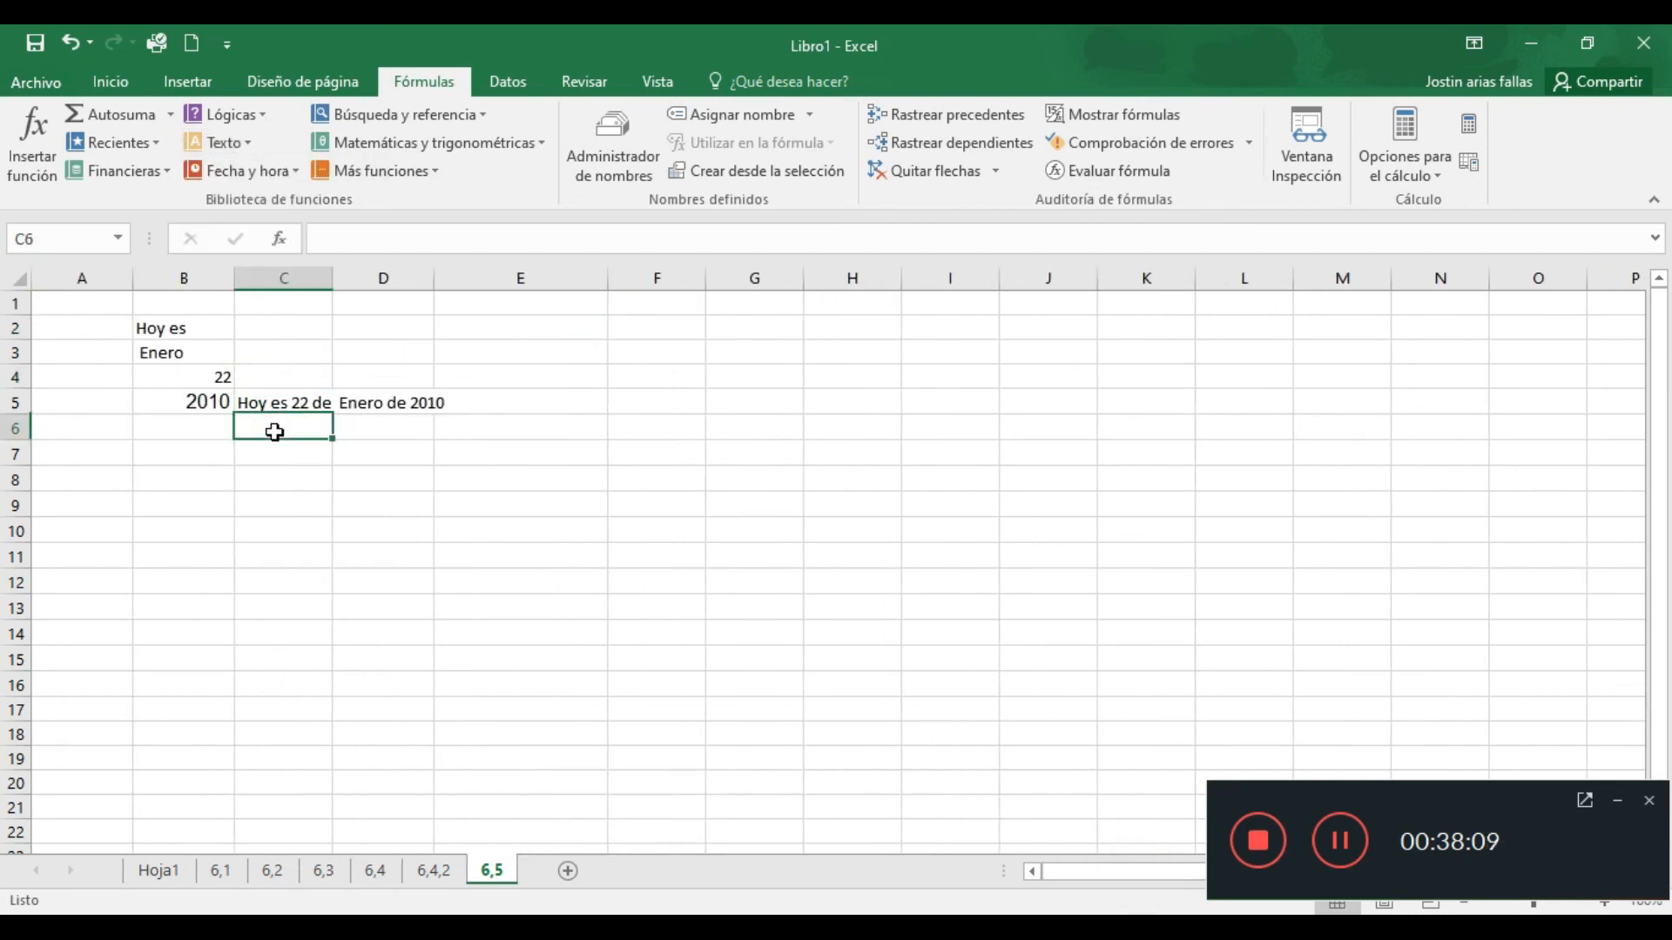
key("Delete")
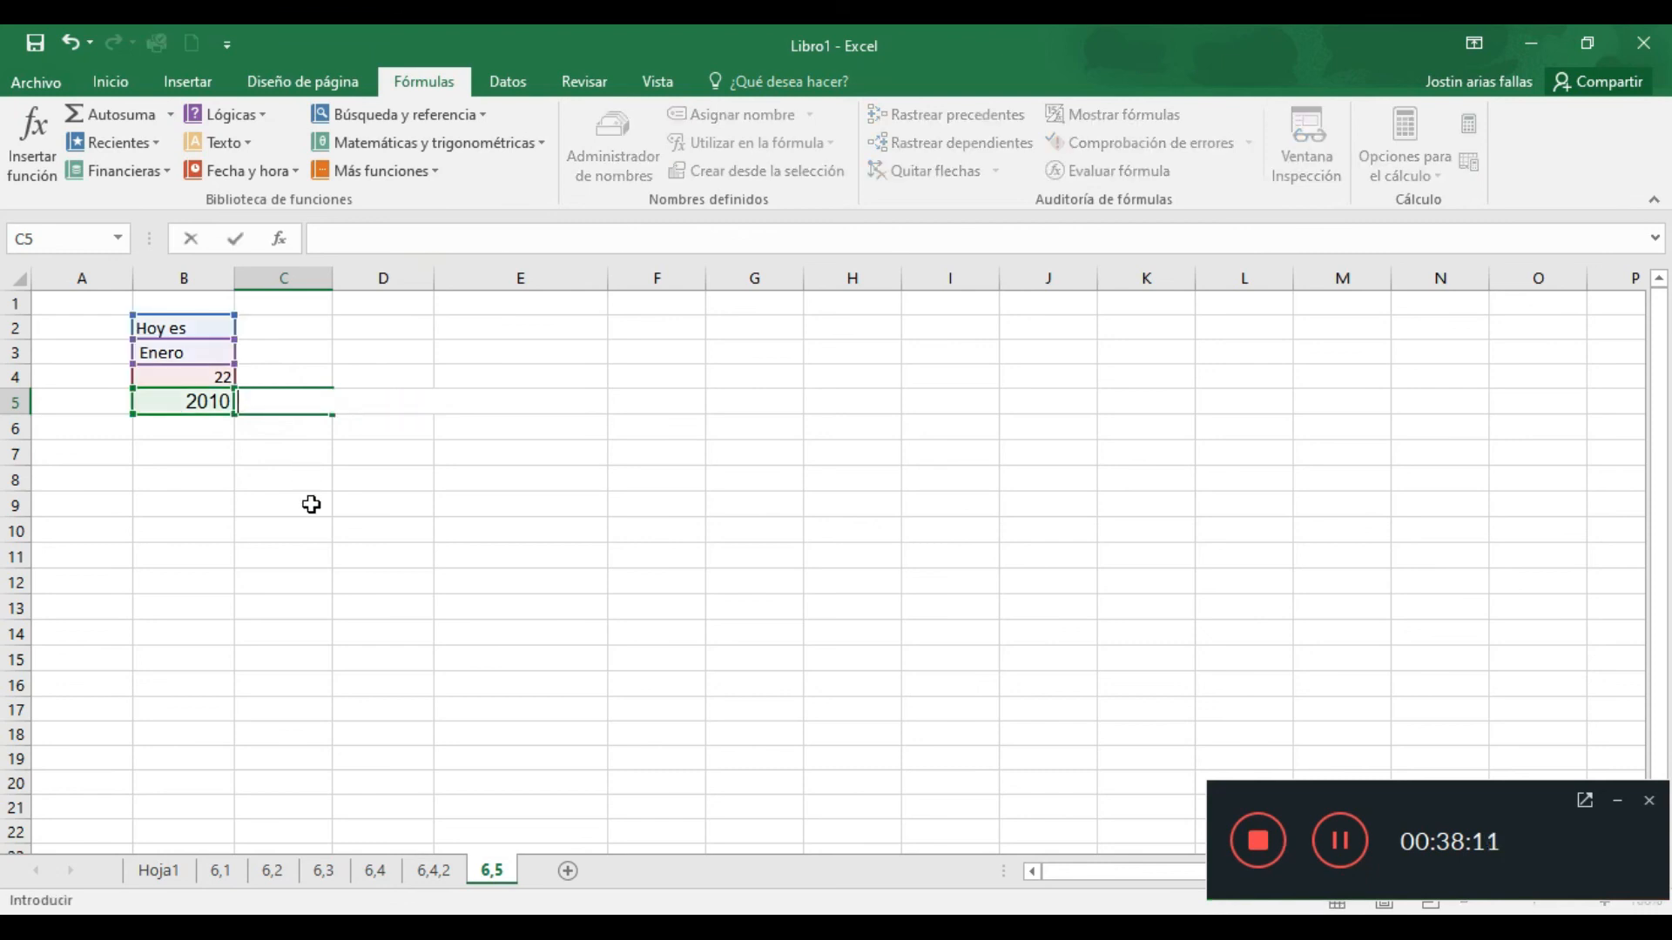
left_click(306, 501)
left_click(281, 402)
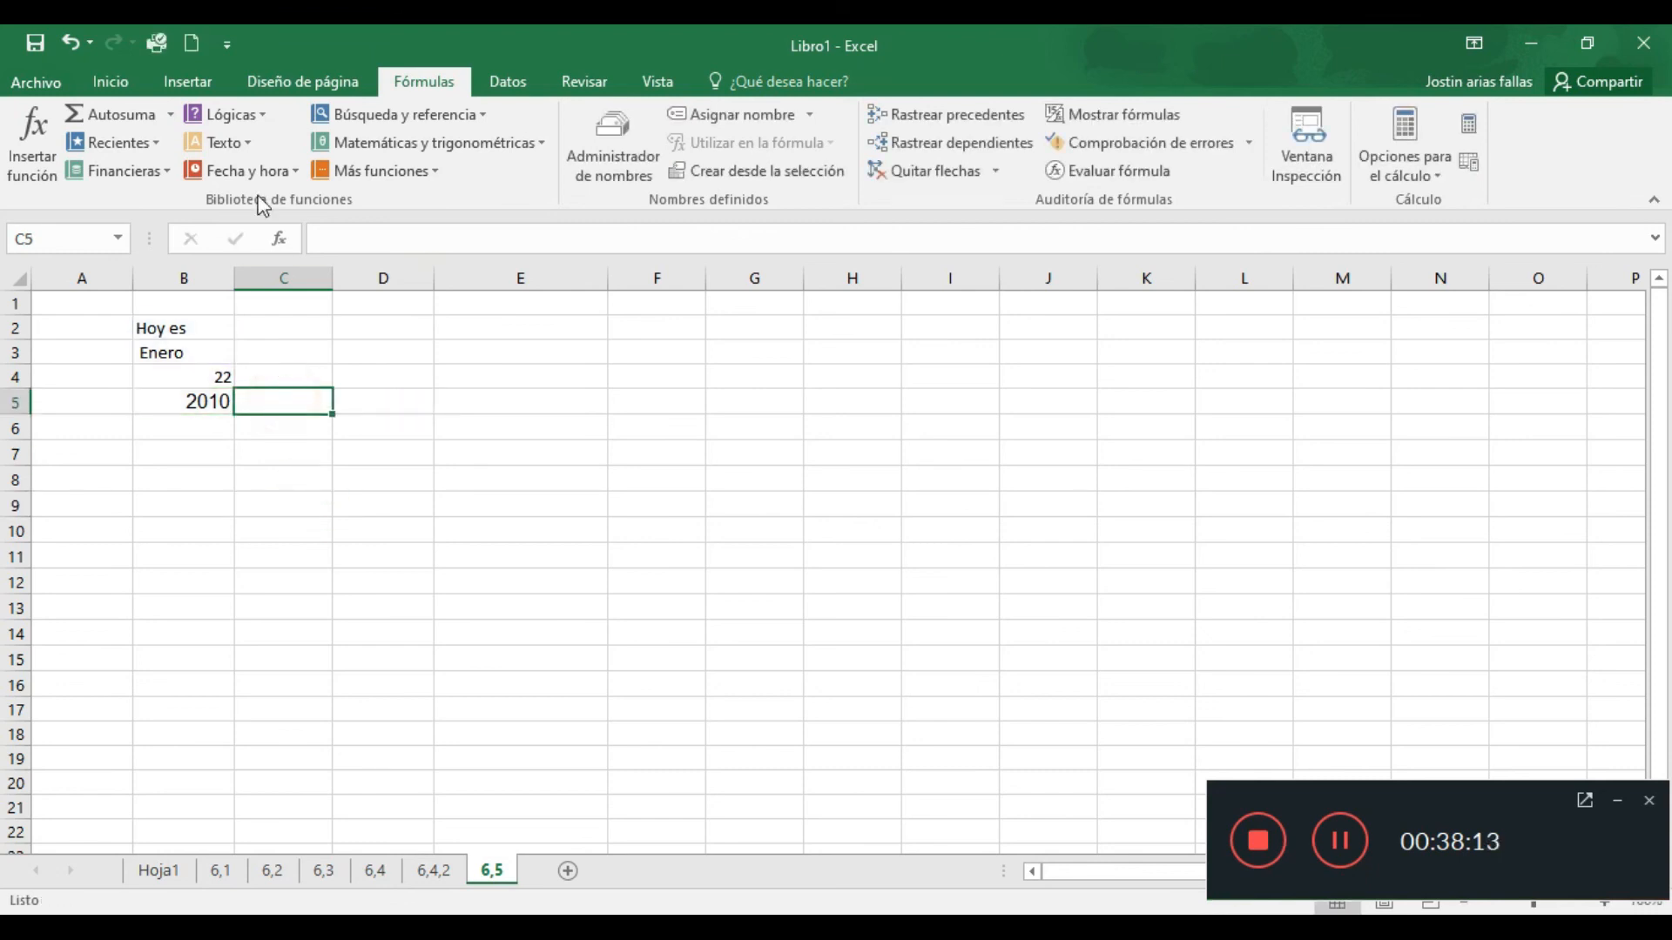
left_click(237, 141)
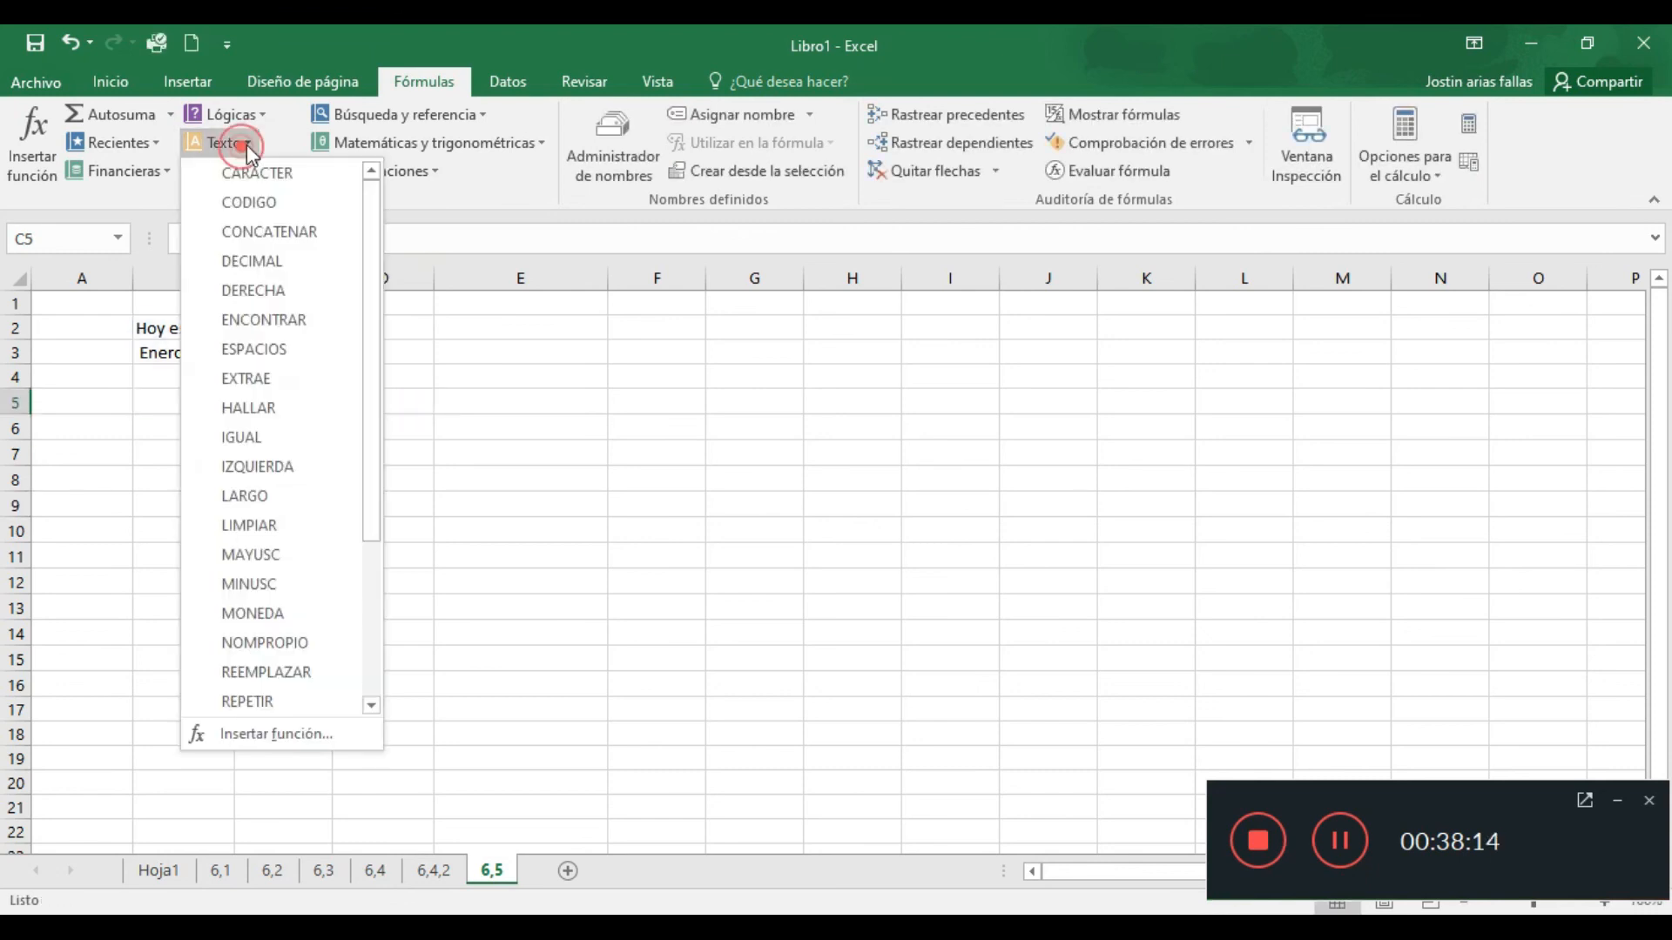
left_click(306, 232)
left_click_drag(753, 459, 791, 368)
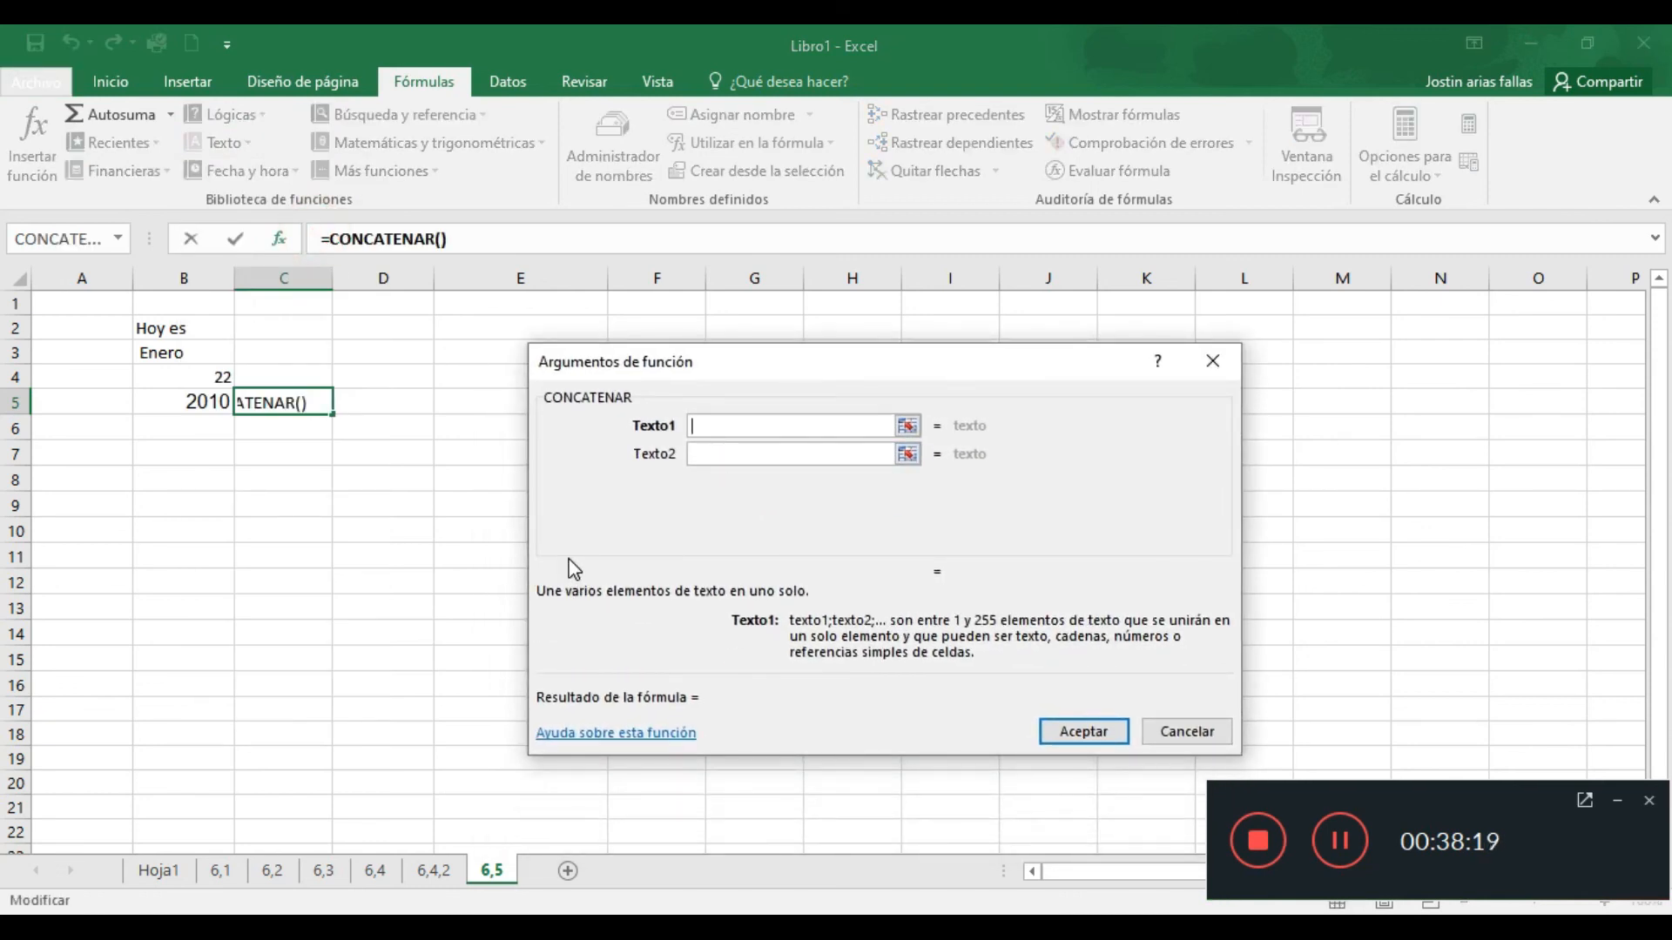
left_click(1176, 724)
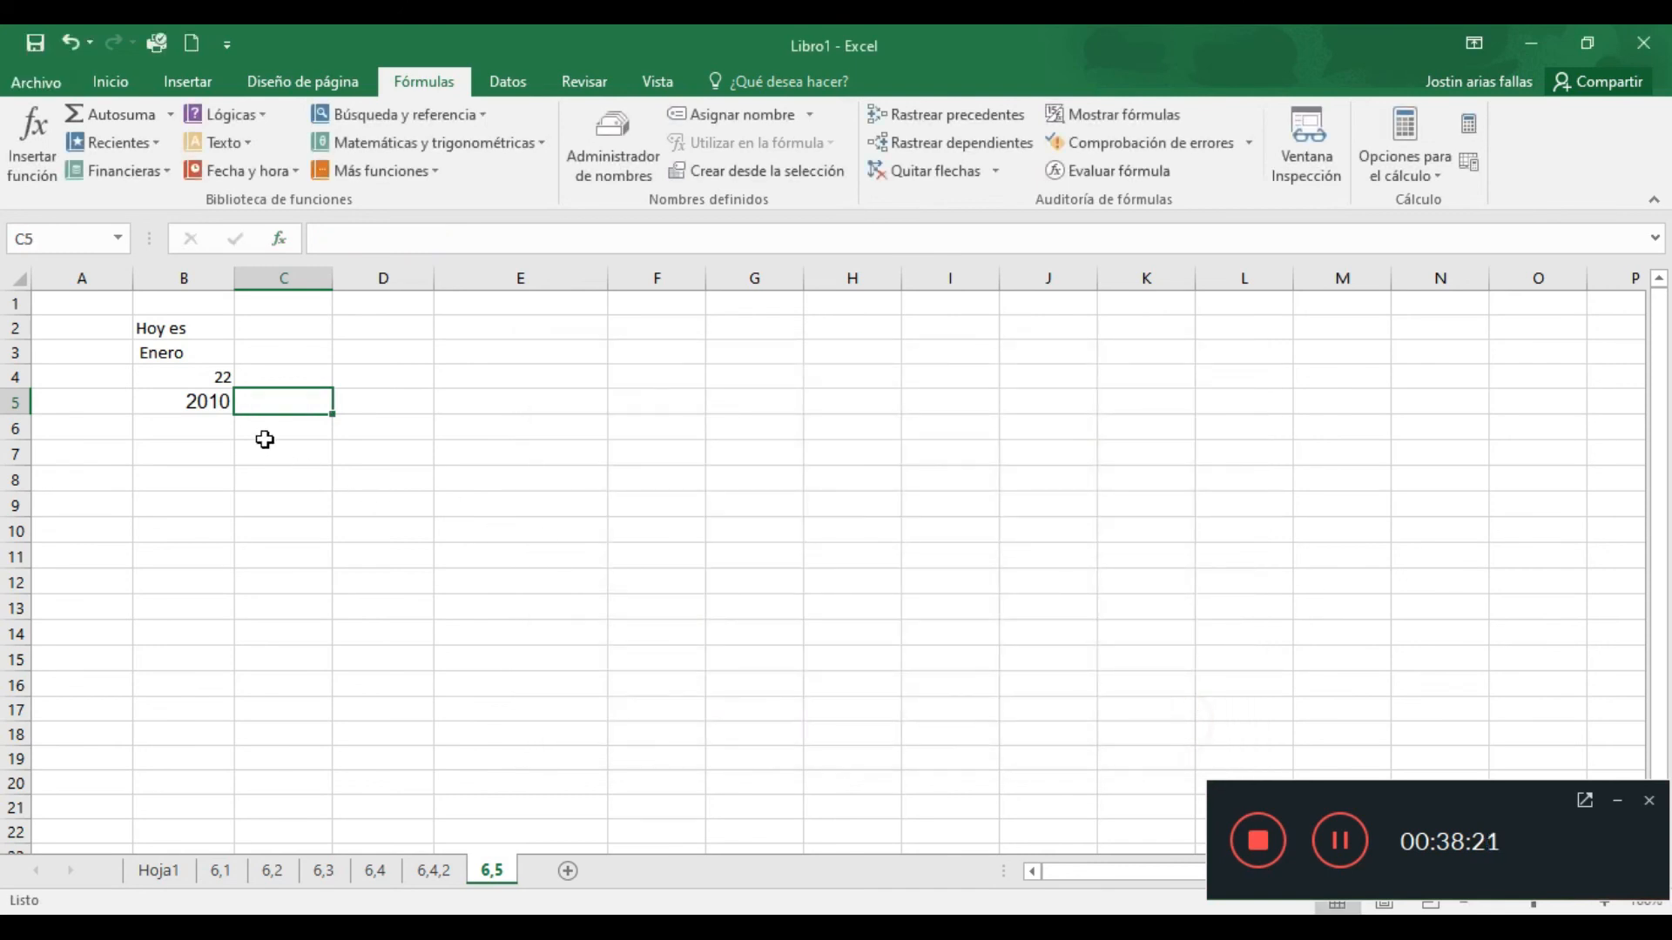
Insert the CONCATENAR text function in cell C5 with B2 as Texto1 and B4 as Texto2
left_click(250, 144)
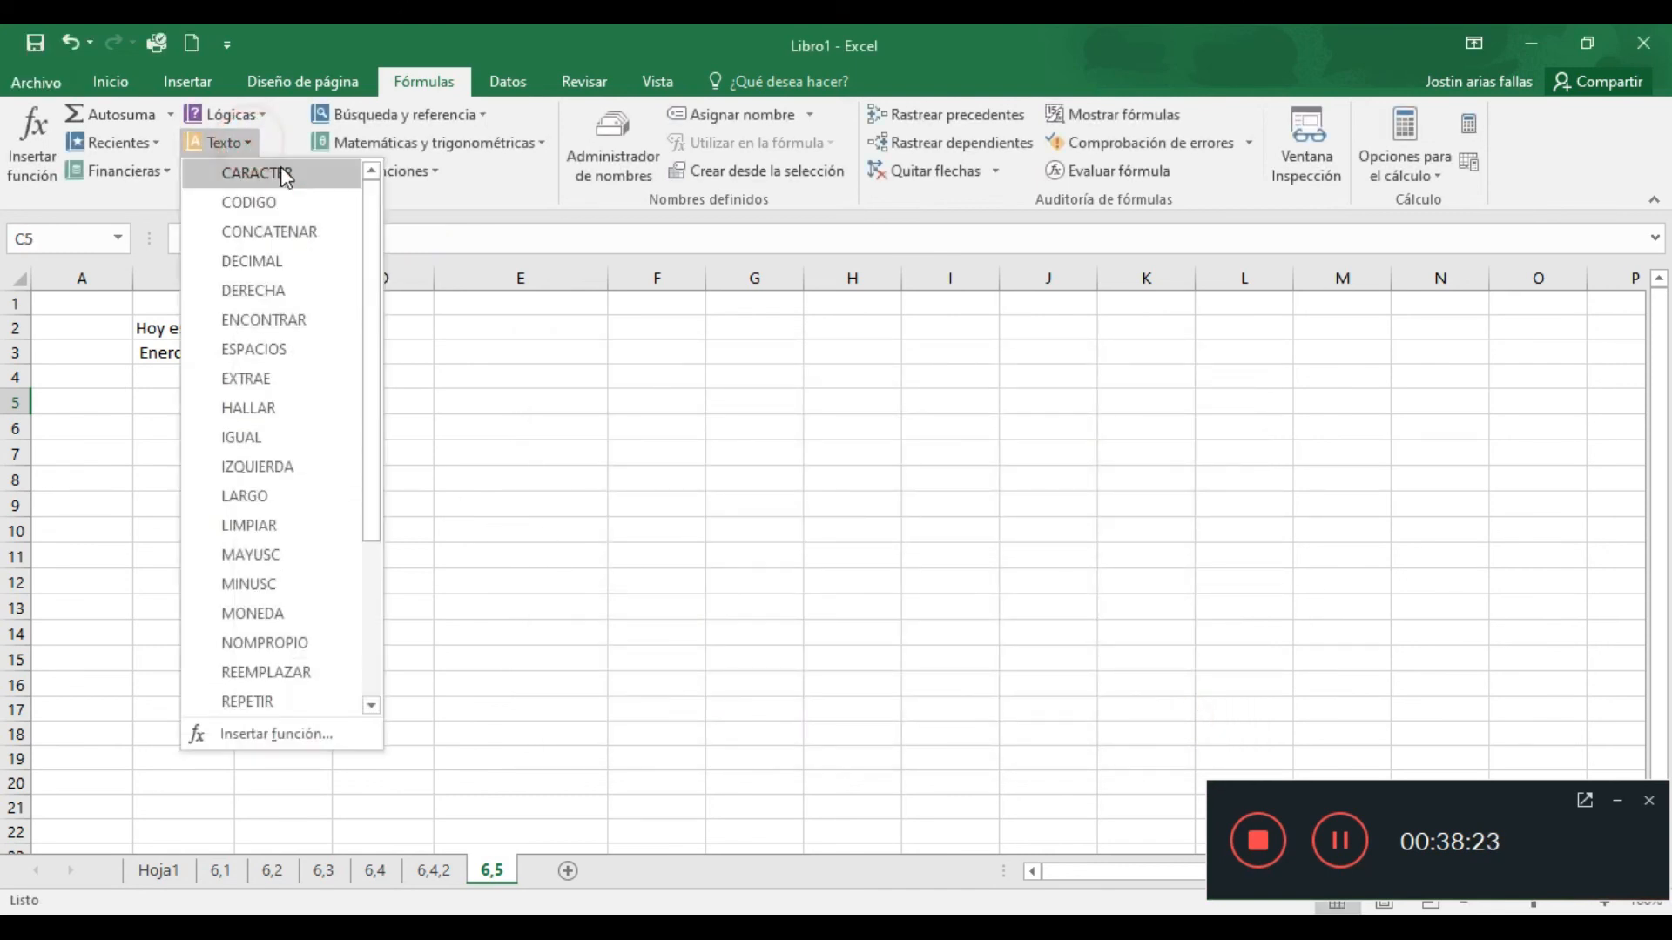
left_click(328, 230)
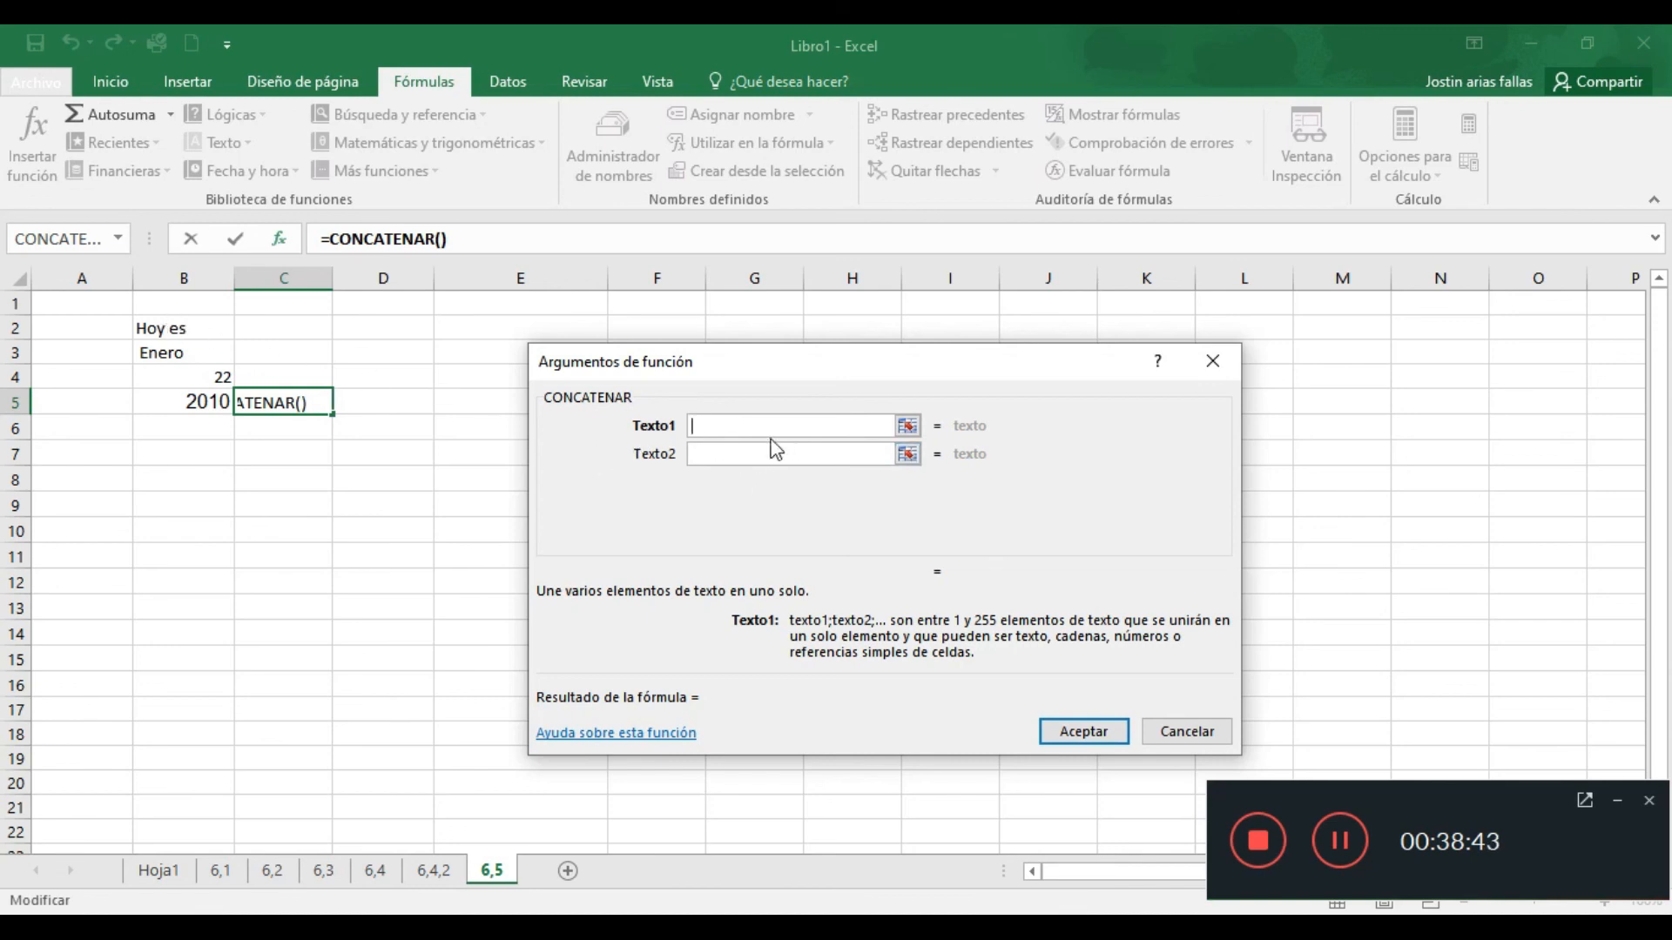
left_click(159, 325)
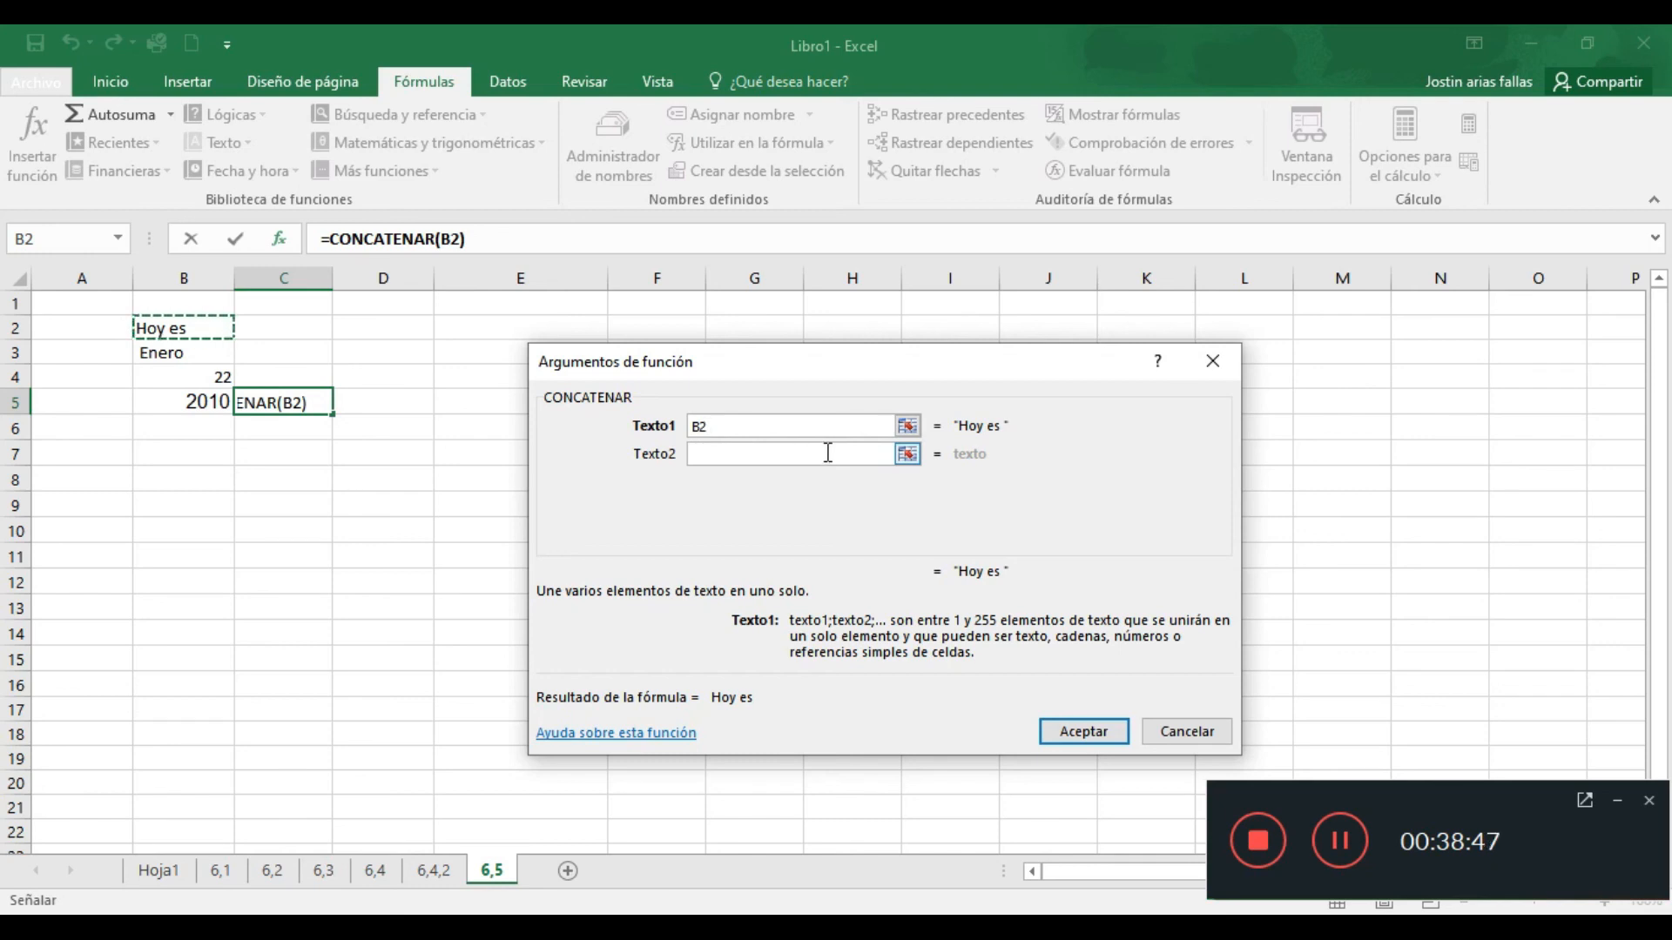
left_click(1334, 838)
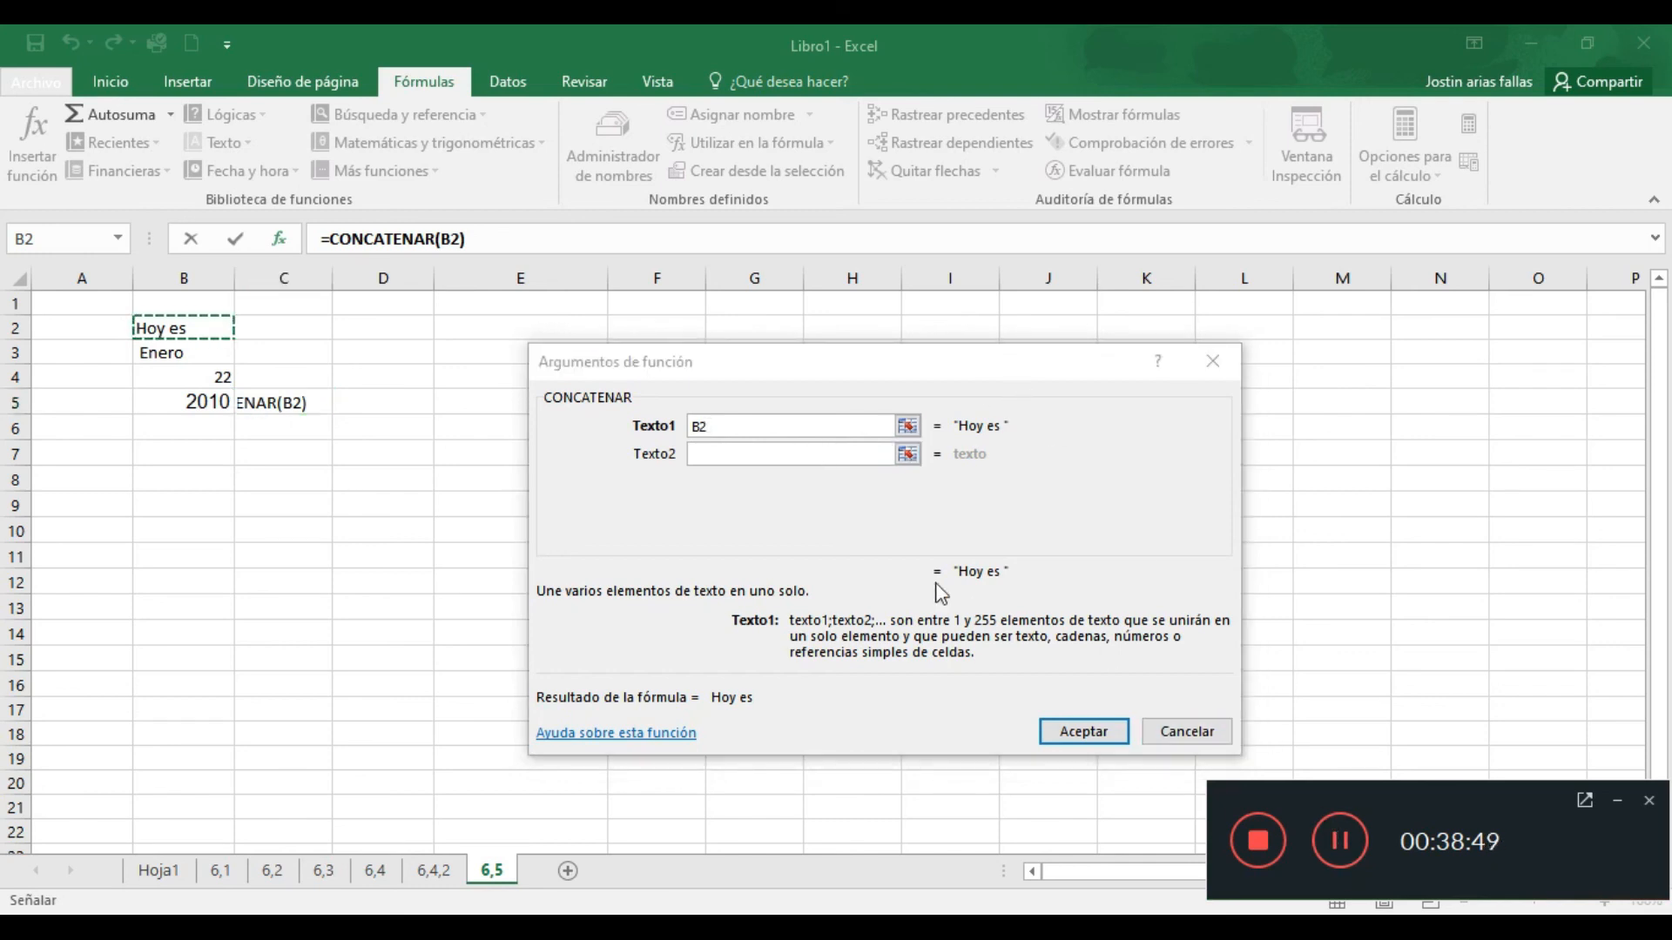
left_click(764, 454)
left_click(165, 374)
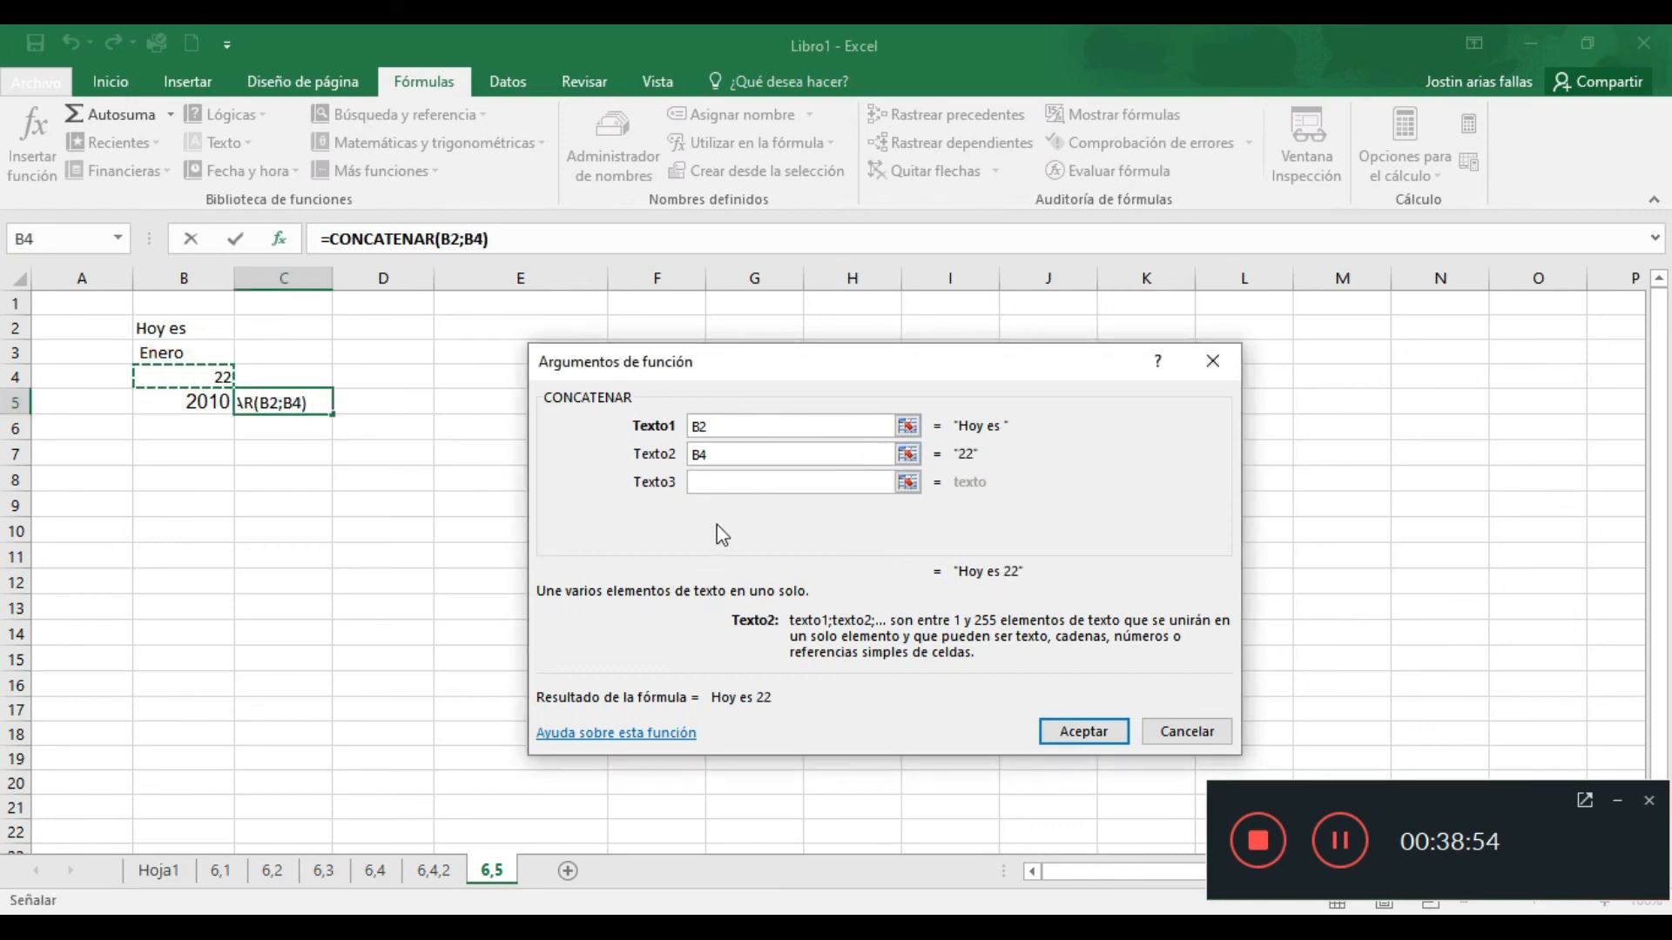
Set the Texto3 argument of CONCATENAR to " de ", with a space before and after the word
left_click(729, 482)
type("de")
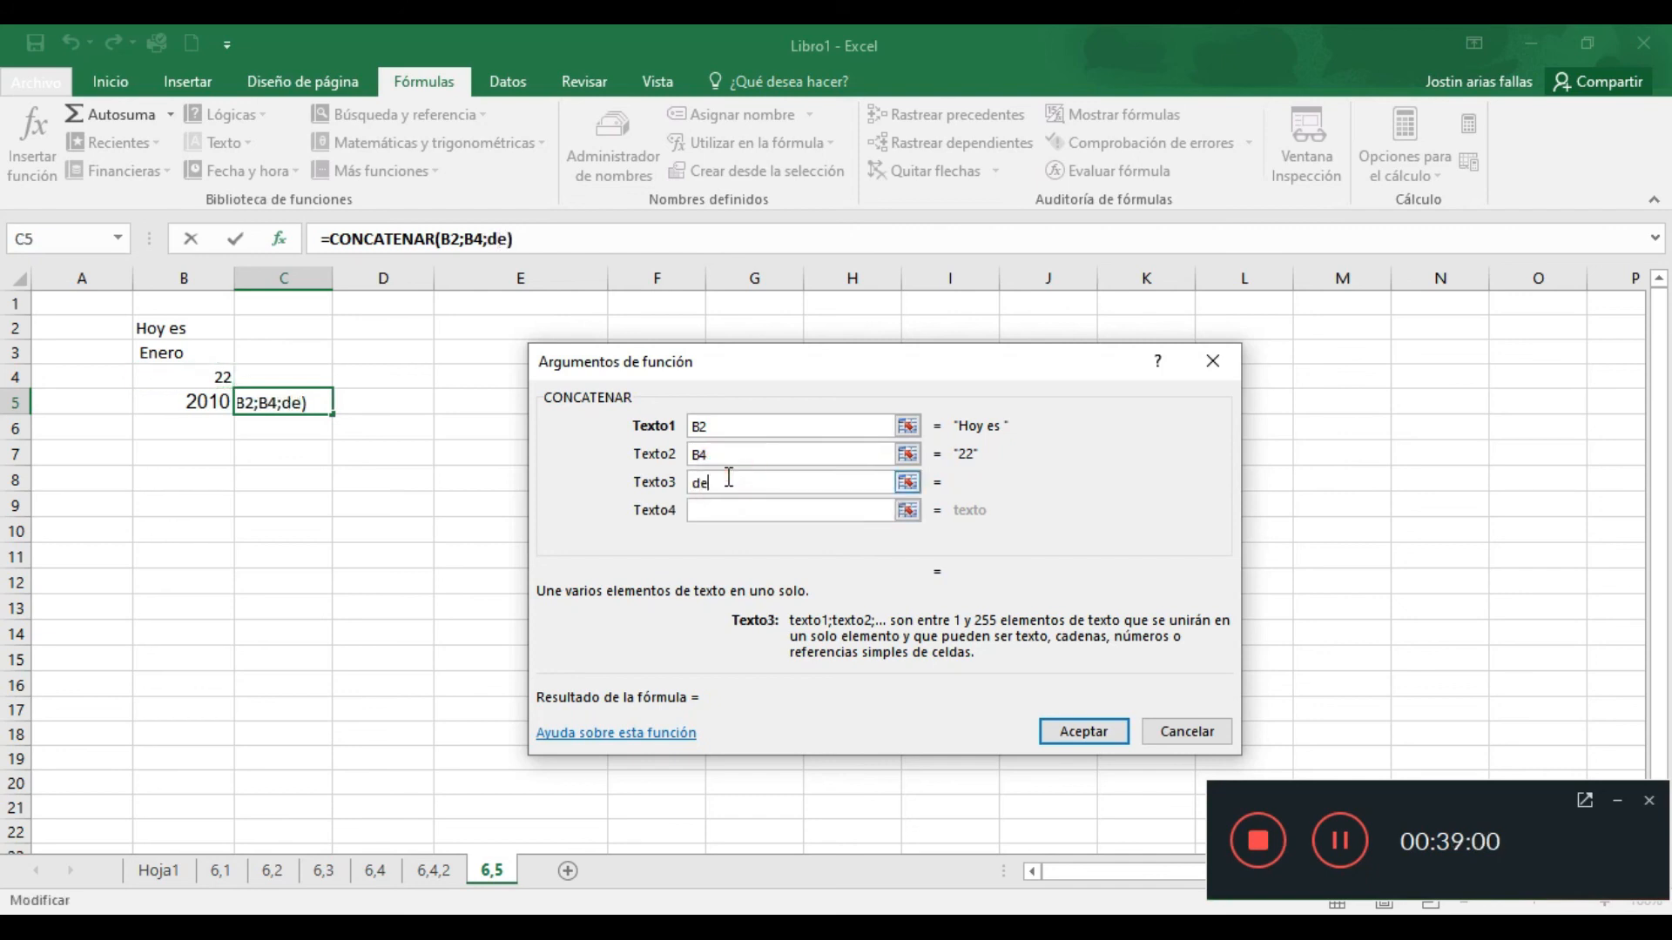
left_click(697, 487)
left_click(694, 483)
left_click(732, 482)
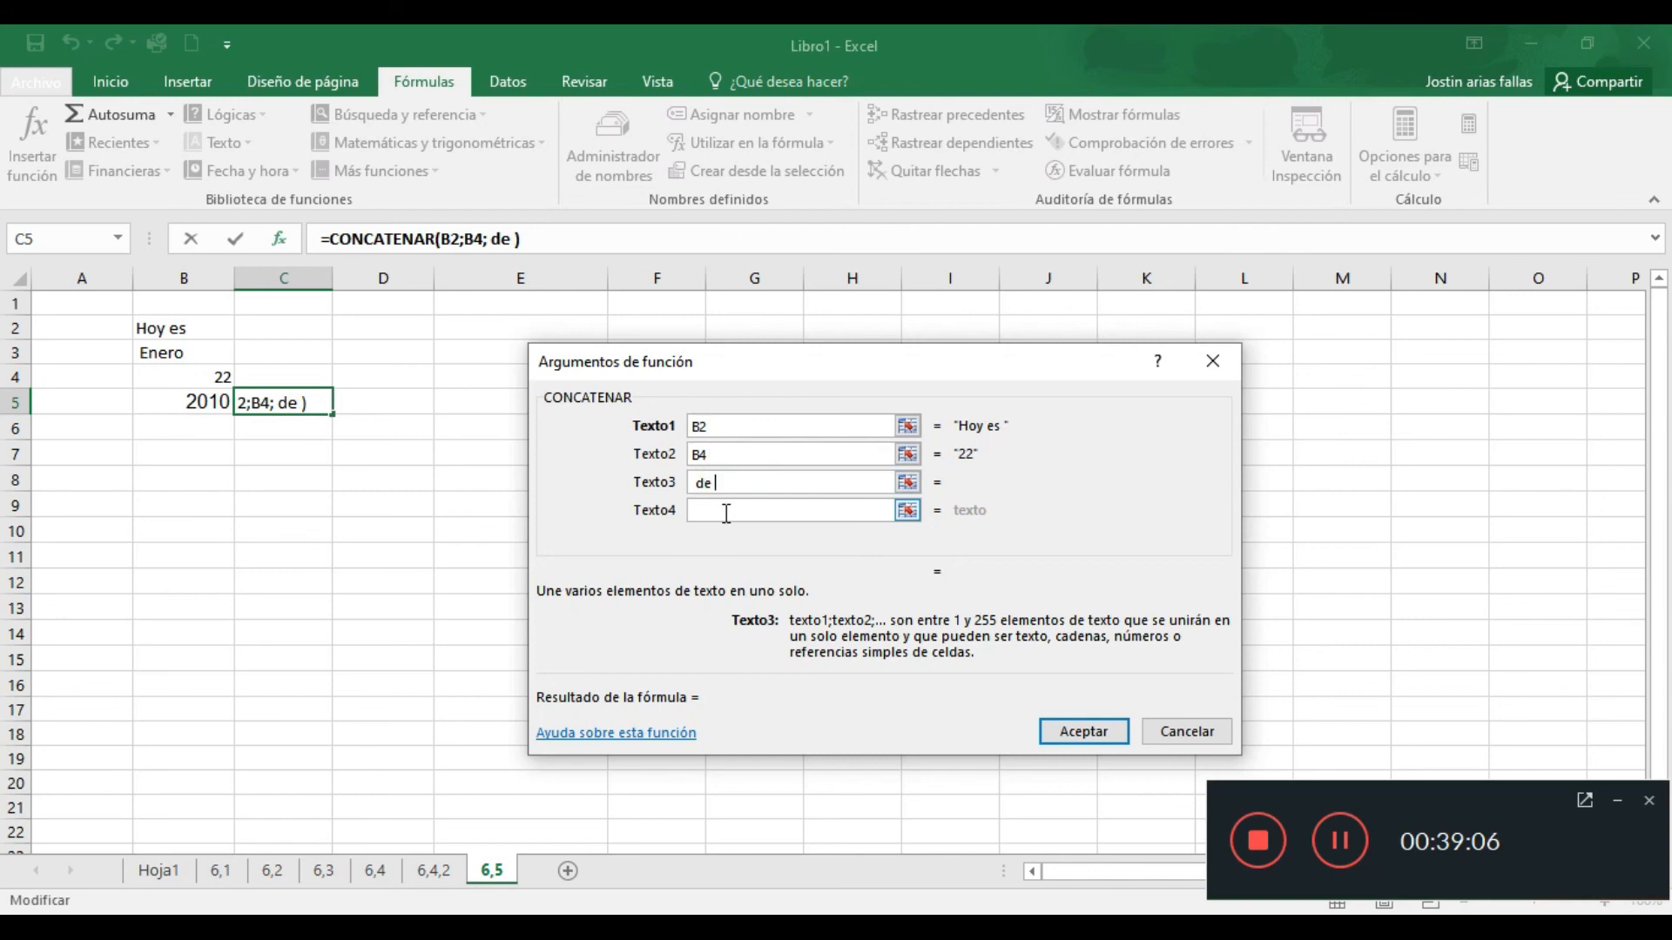
left_click(726, 513)
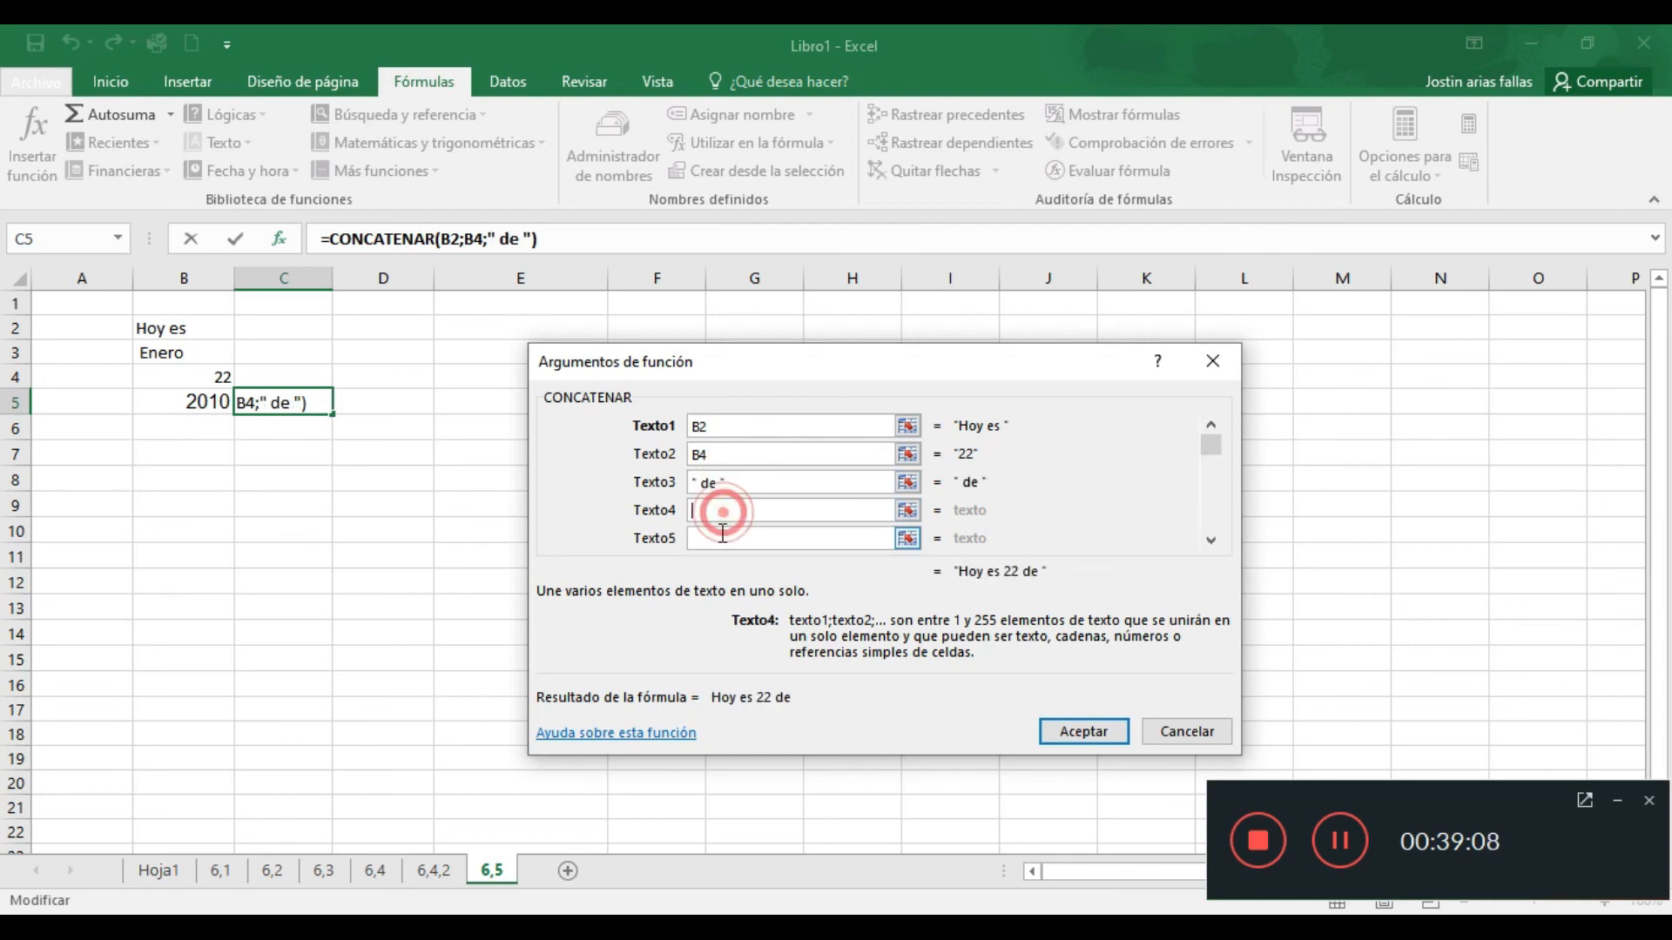
Set the CONCATENAR argument Texto4 to cell B3 and Texto5 to "de ", with a space after the word only
left_click(168, 348)
left_click(707, 539)
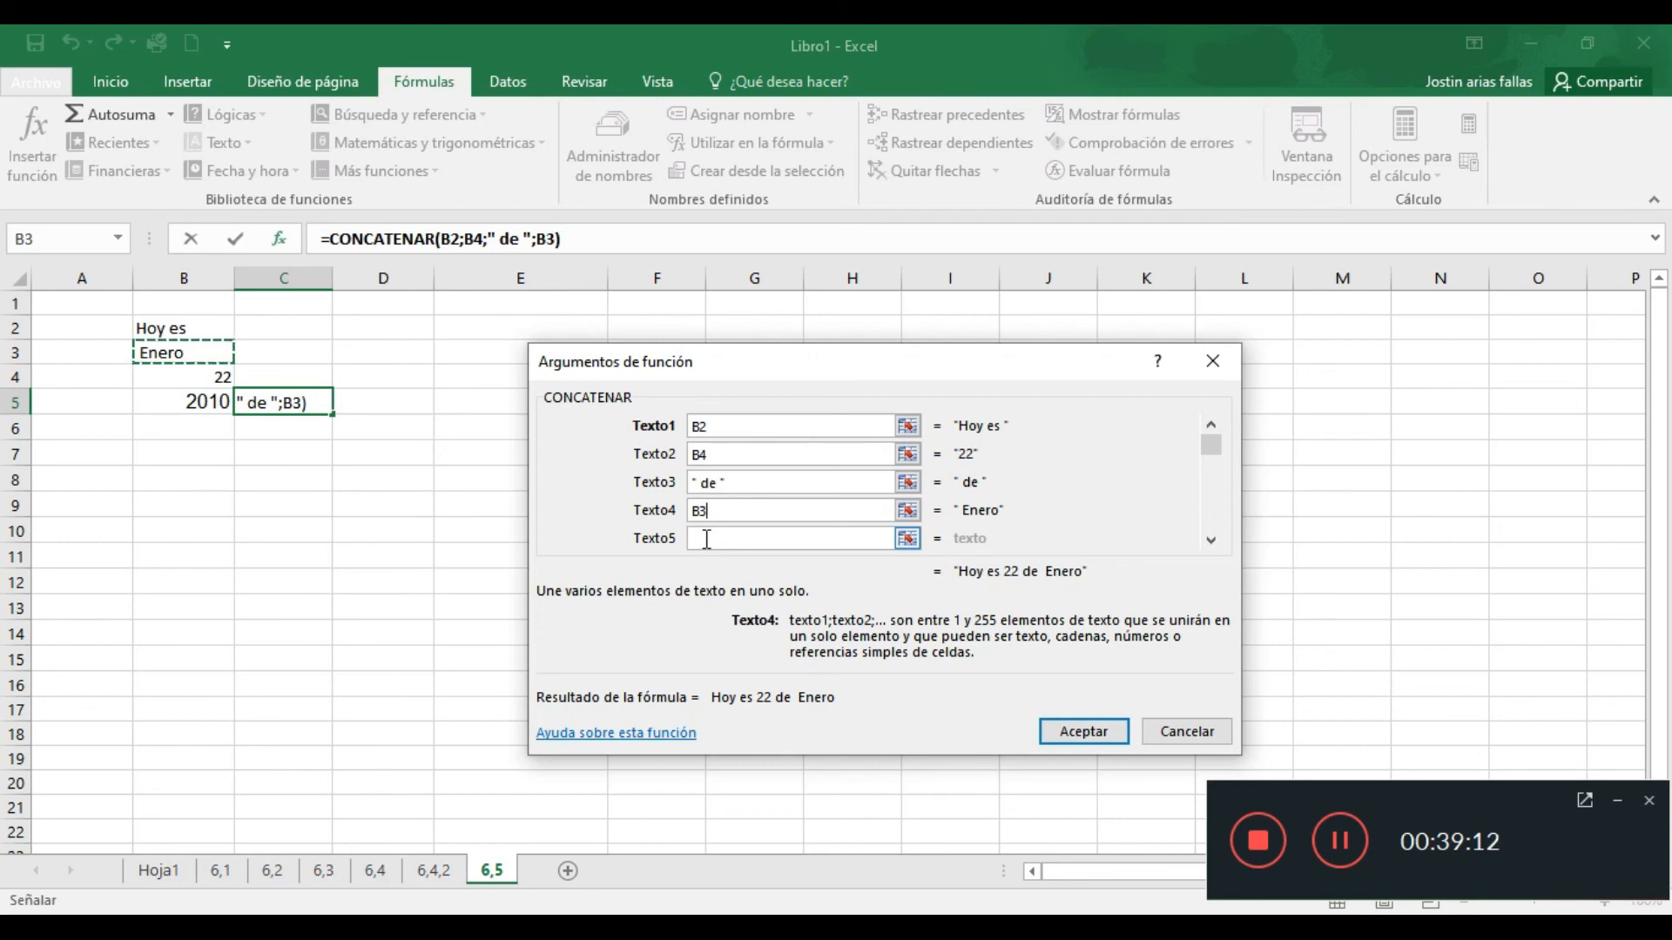
left_click(707, 539)
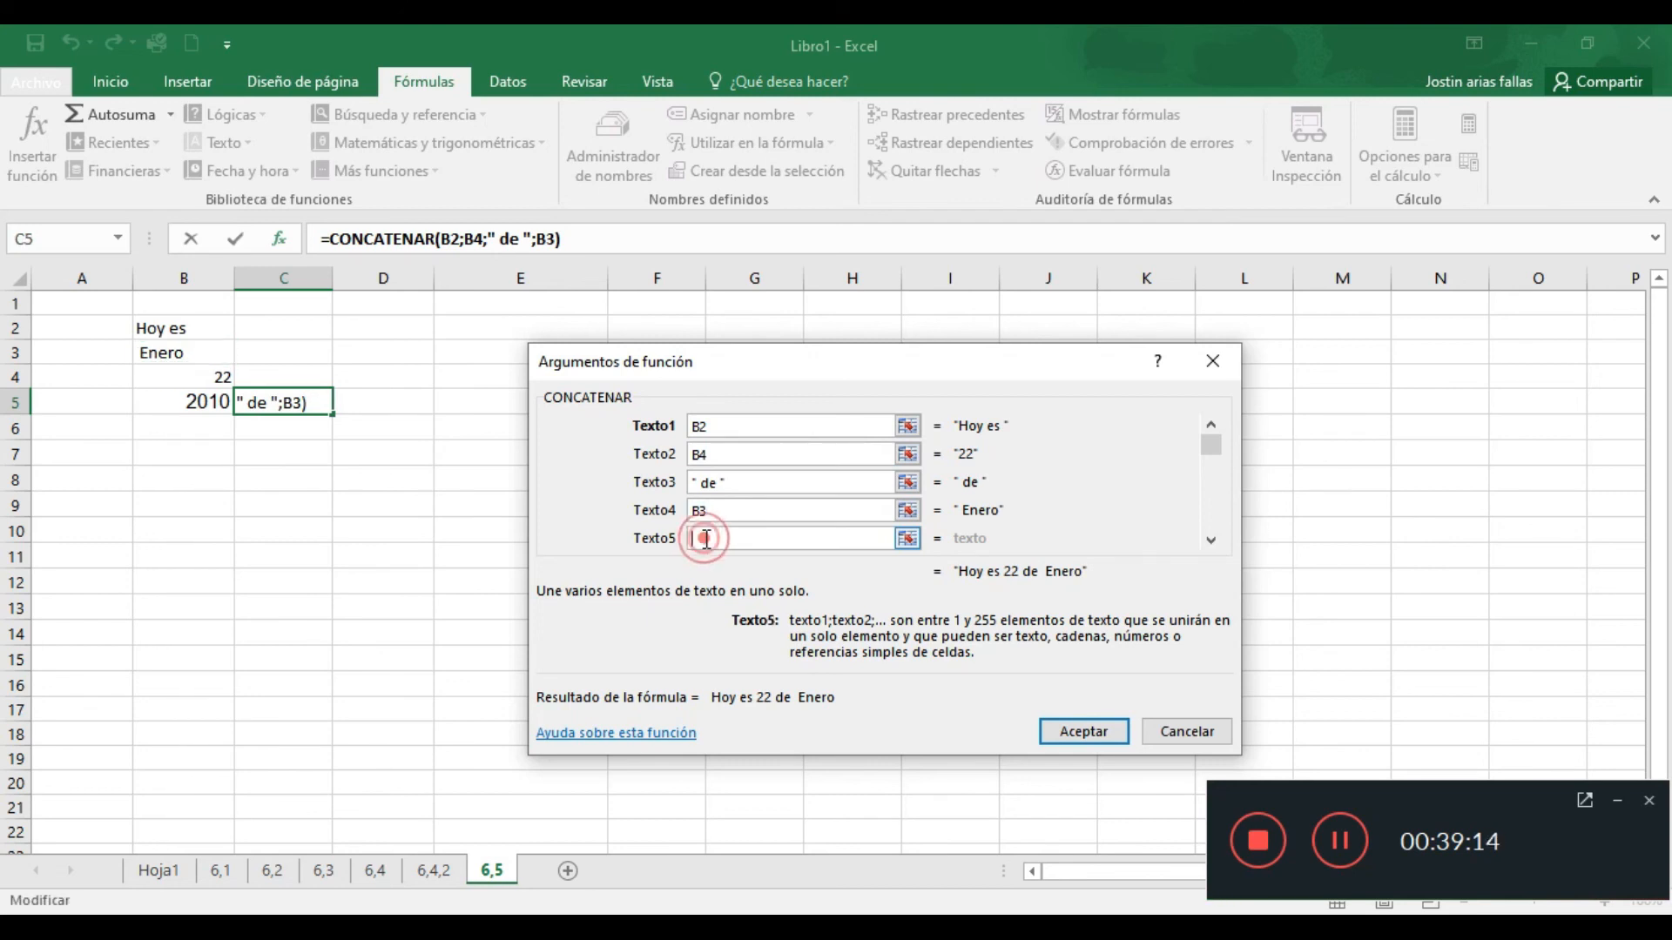
type("de")
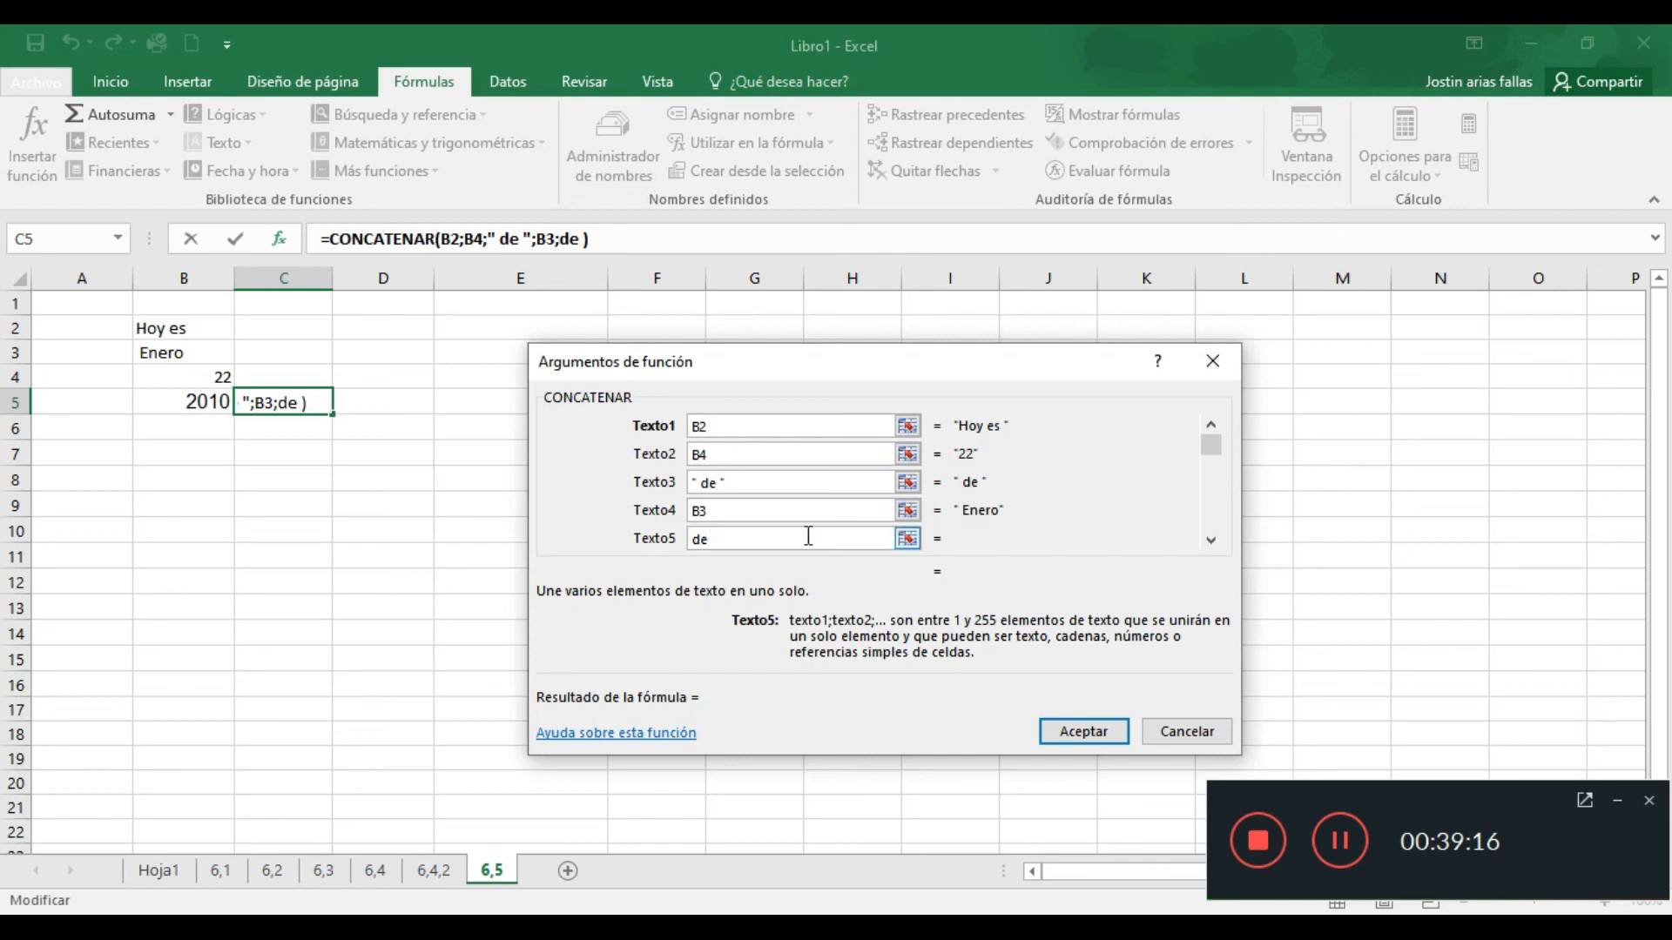
left_click(1210, 540)
left_click(1210, 540)
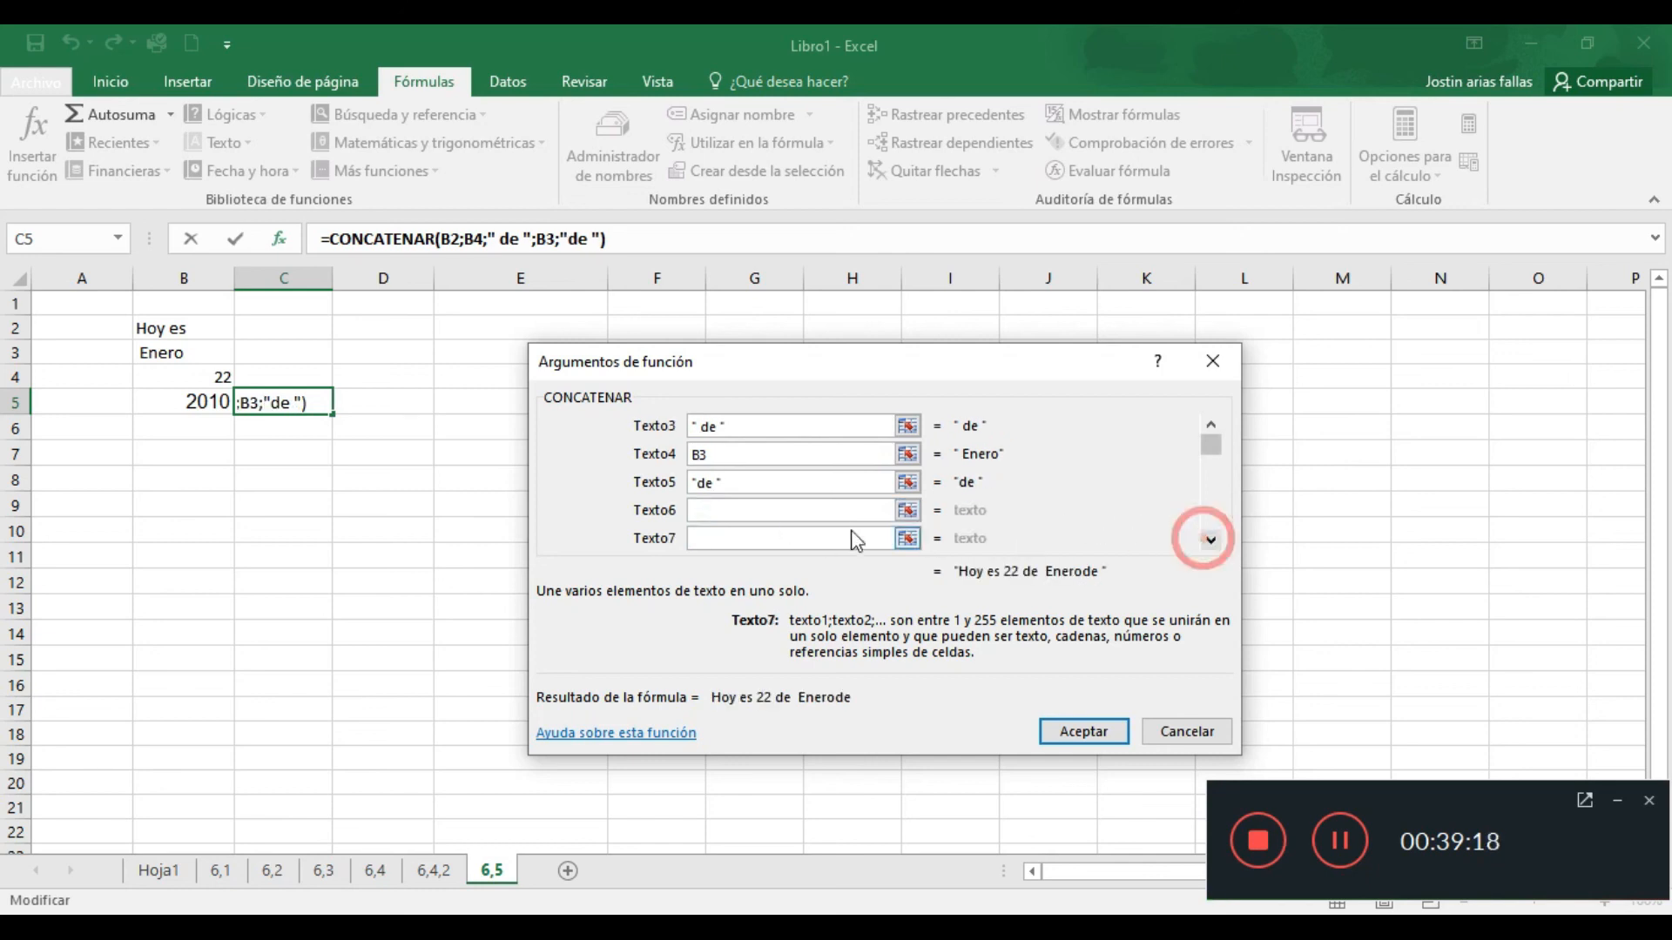
left_click(777, 511)
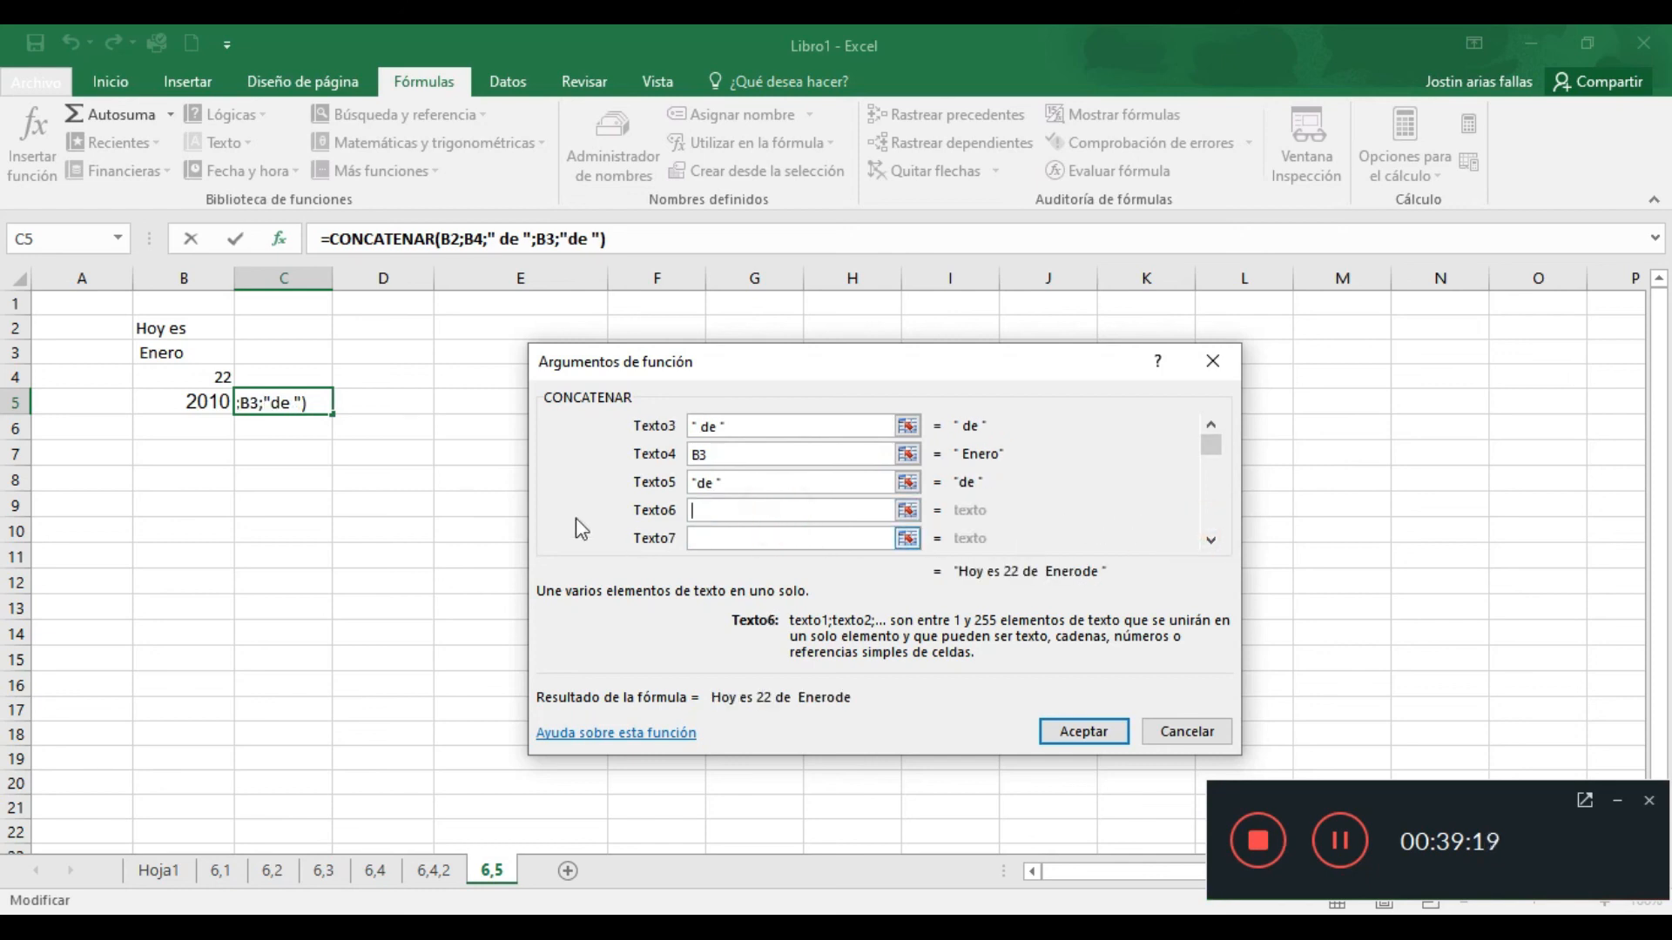
left_click(196, 401)
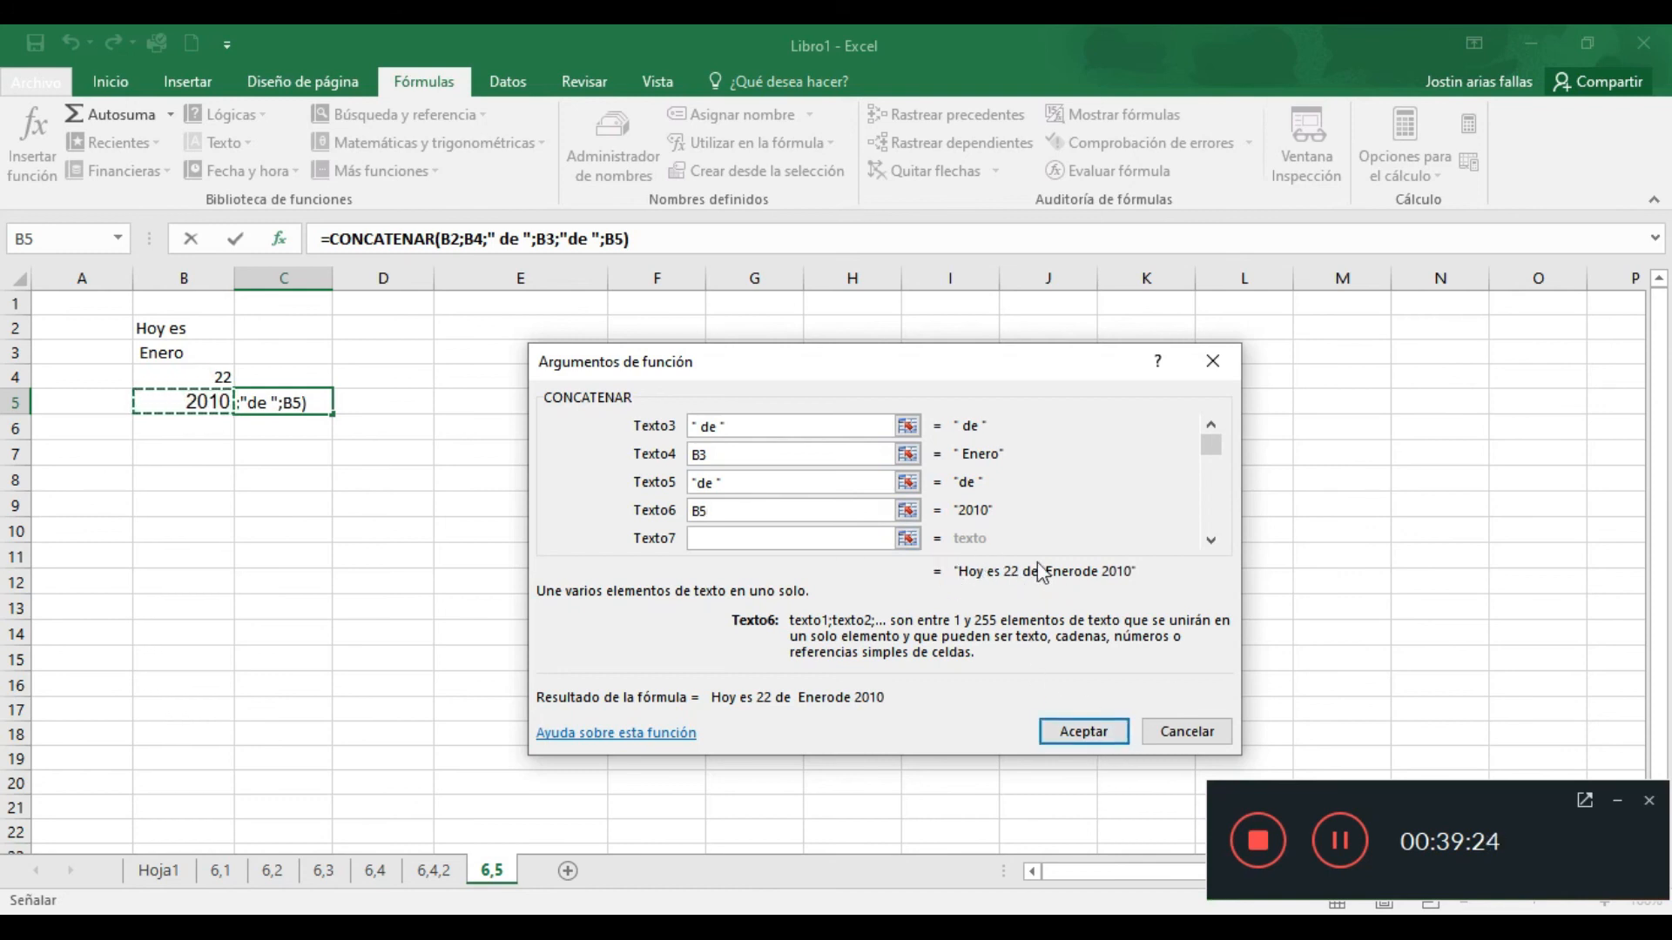
key("BackSpace")
type("5")
key("BackSpace")
key("BackSpace")
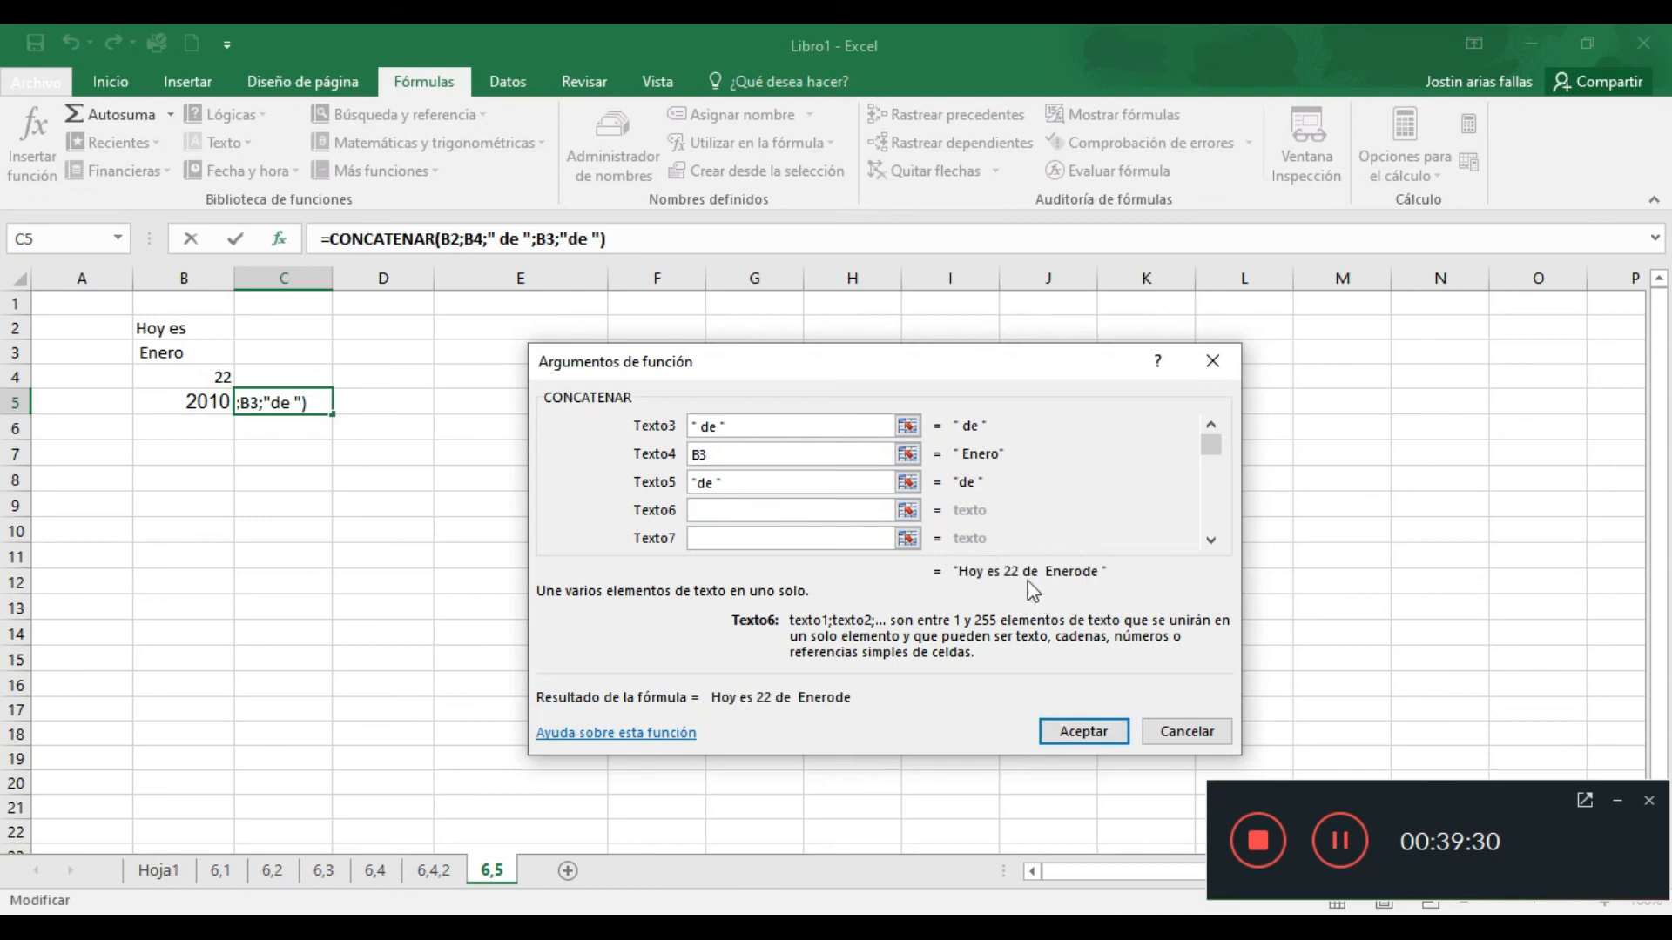
Add a leading space to Texto5 so it reads " de ", set Texto6 to cell B5, and accept the CONCATENAR formula in C5
left_click(697, 489)
left_click(746, 515)
left_click(181, 403)
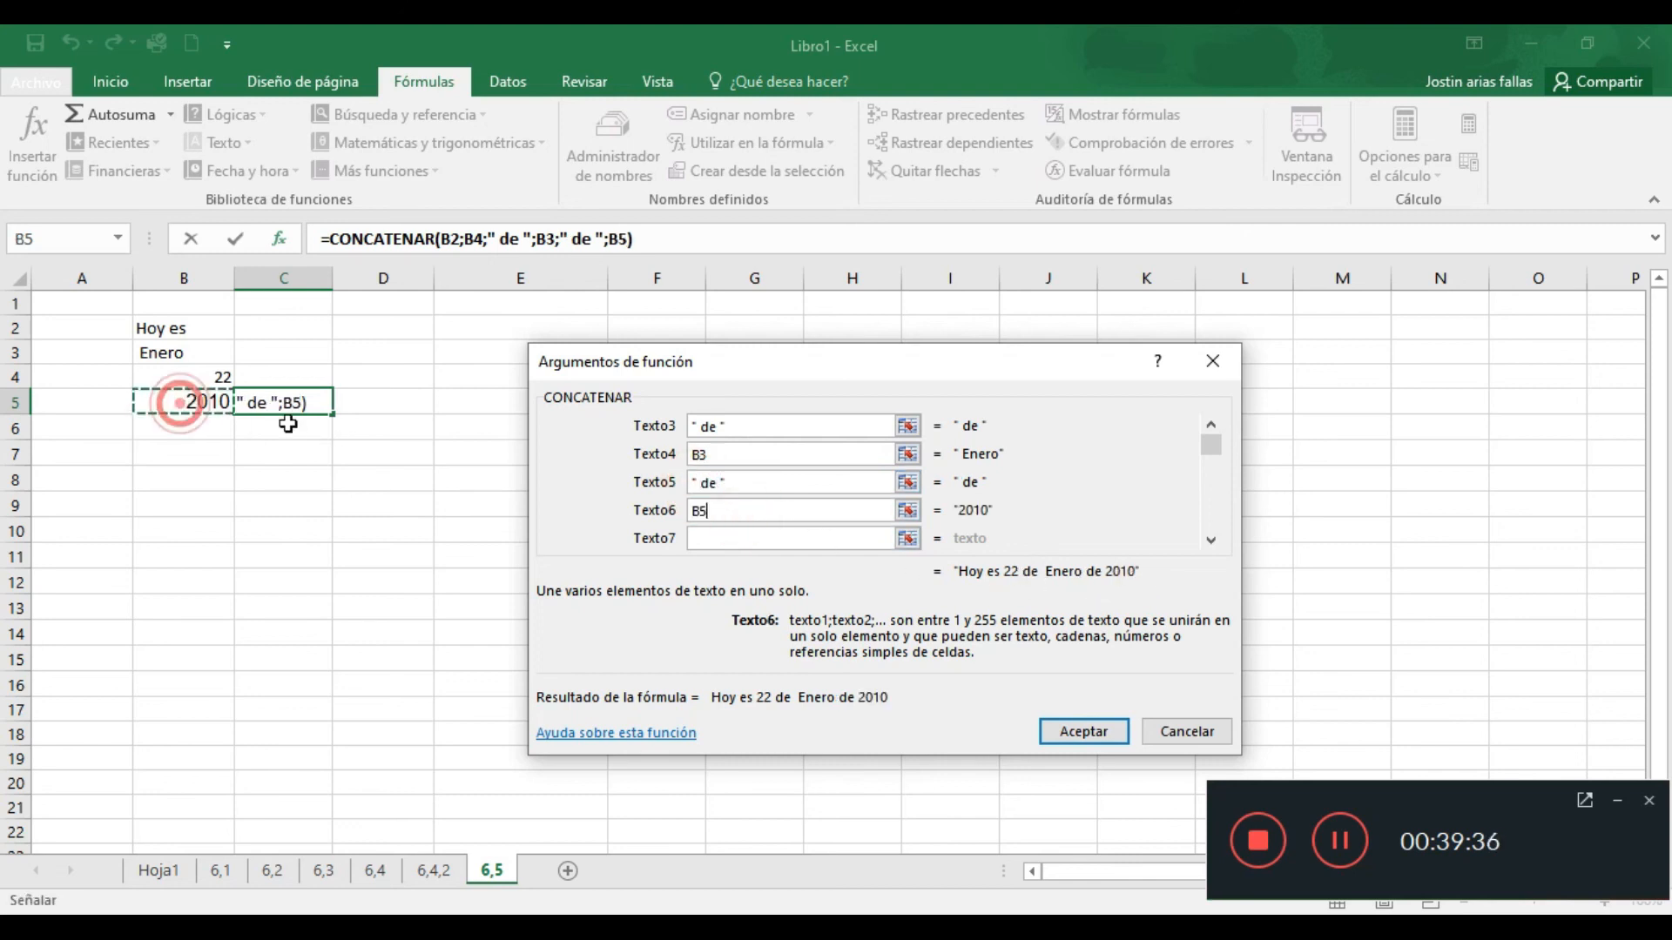
left_click(1083, 731)
left_click(285, 404)
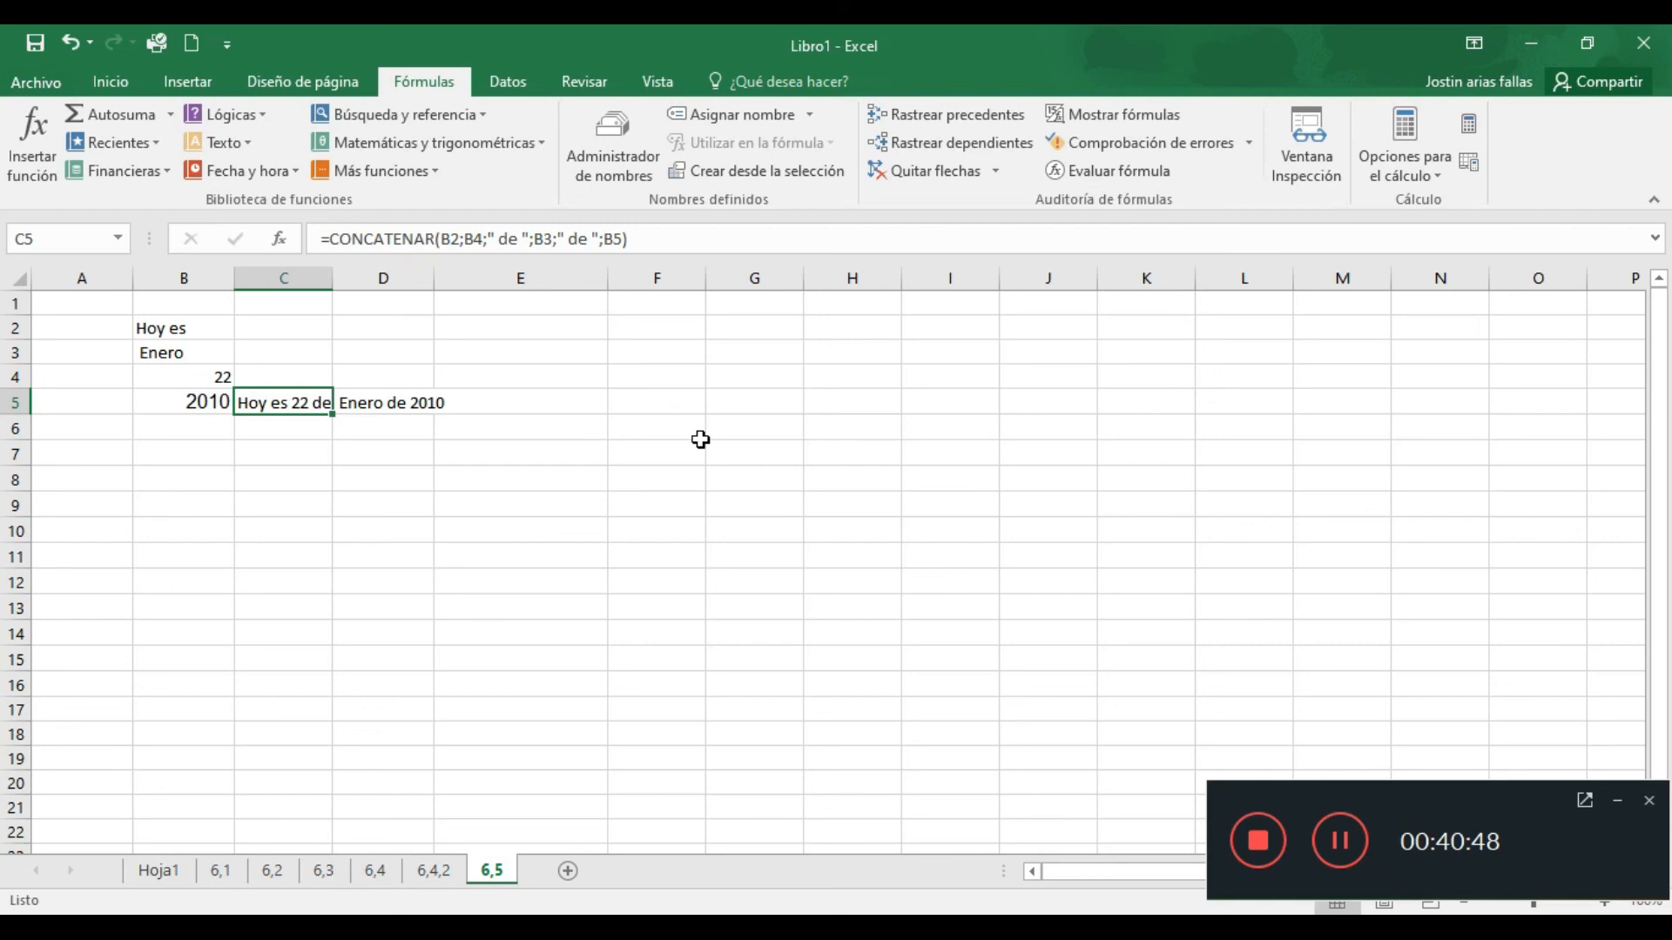
left_click(697, 433)
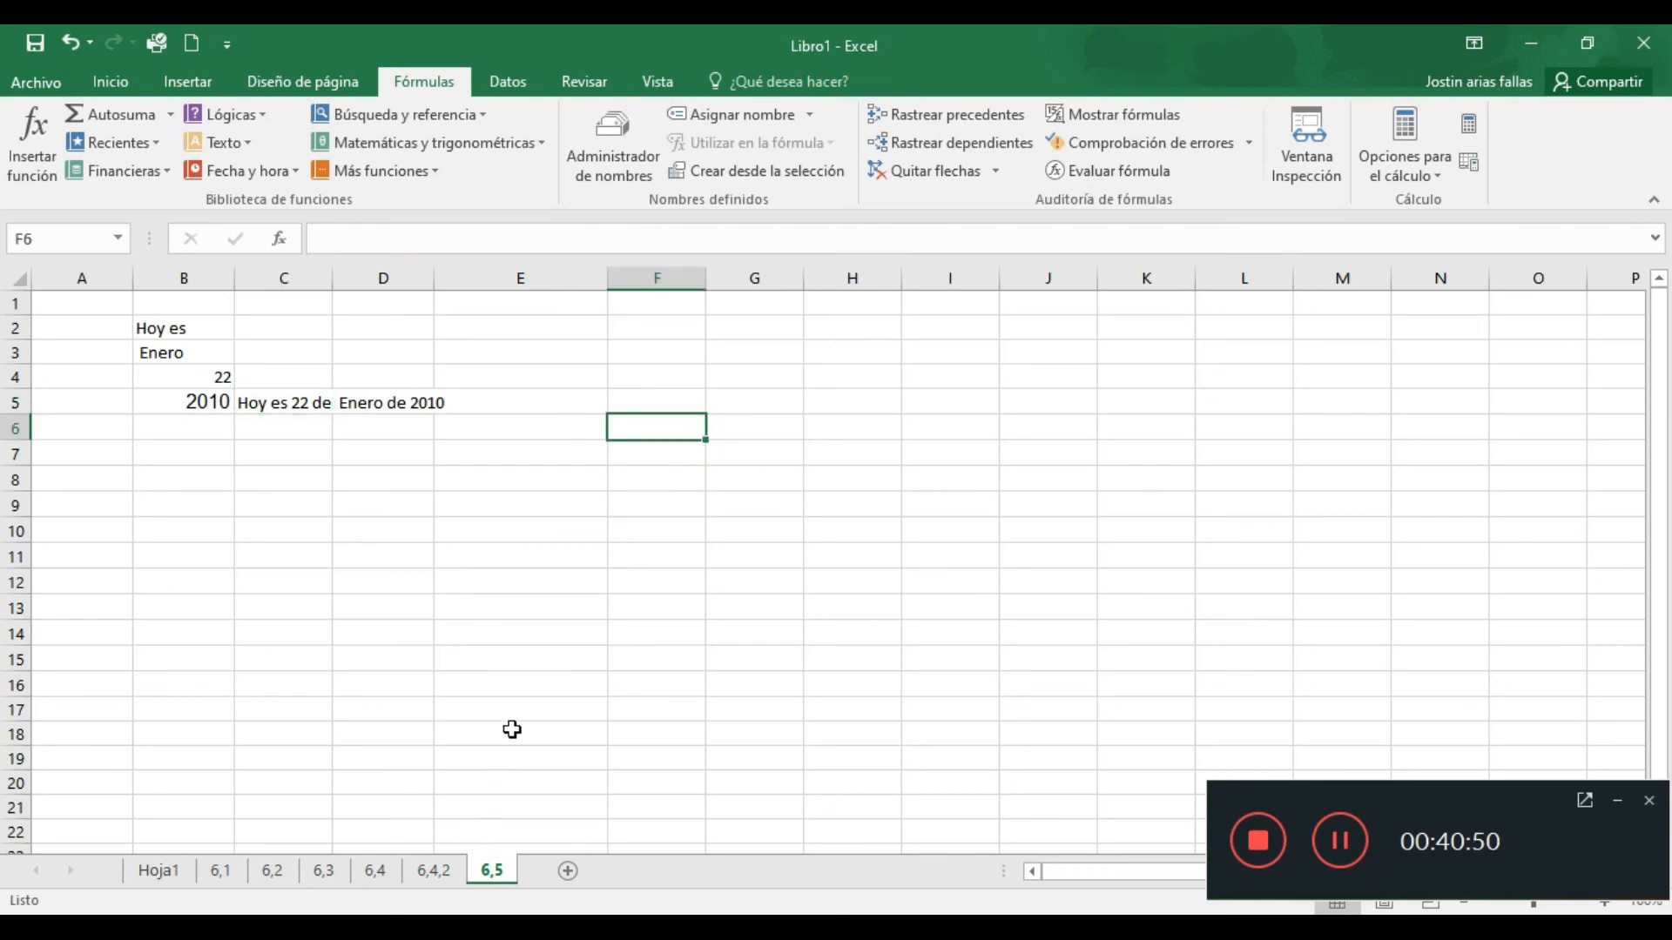